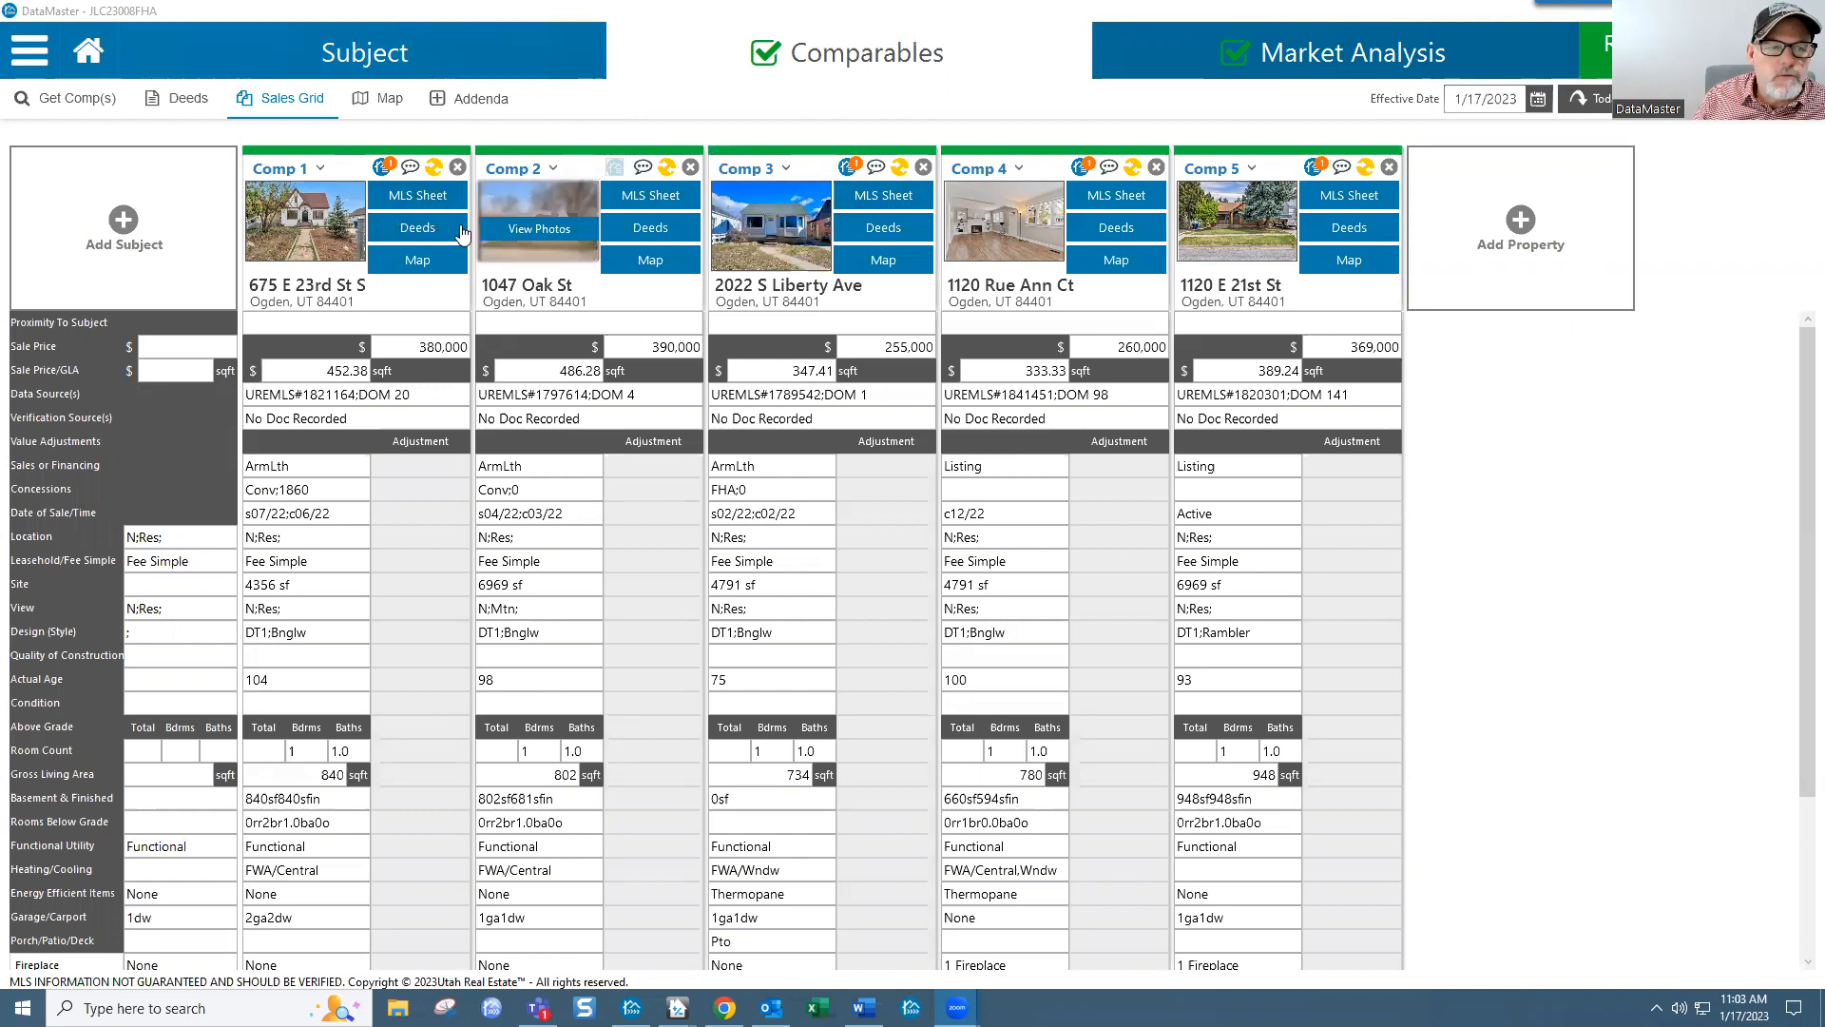
Step: Open Comp 4's photo gallery and compare its two exterior views
{"action": "mouse_move", "coordinate": [787, 234]}
{"action": "mouse_move", "coordinate": [969, 245]}
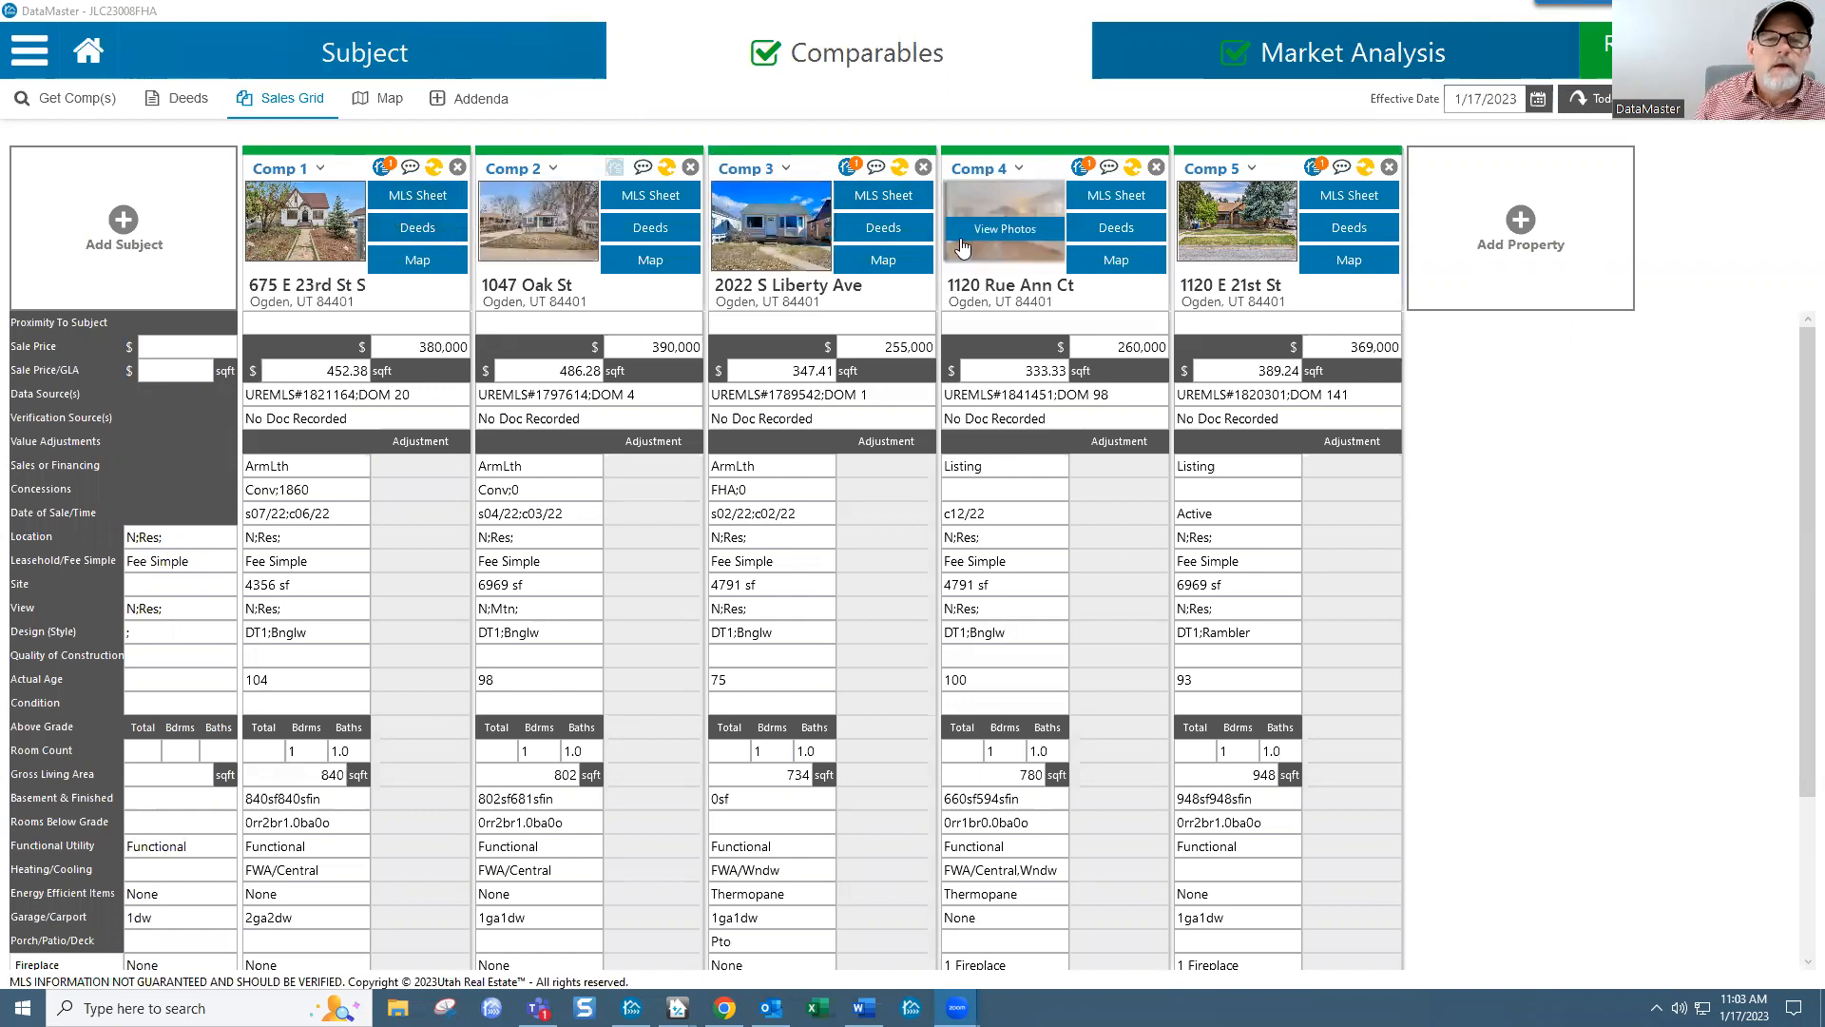
{"action": "left_click", "coordinate": [1034, 238]}
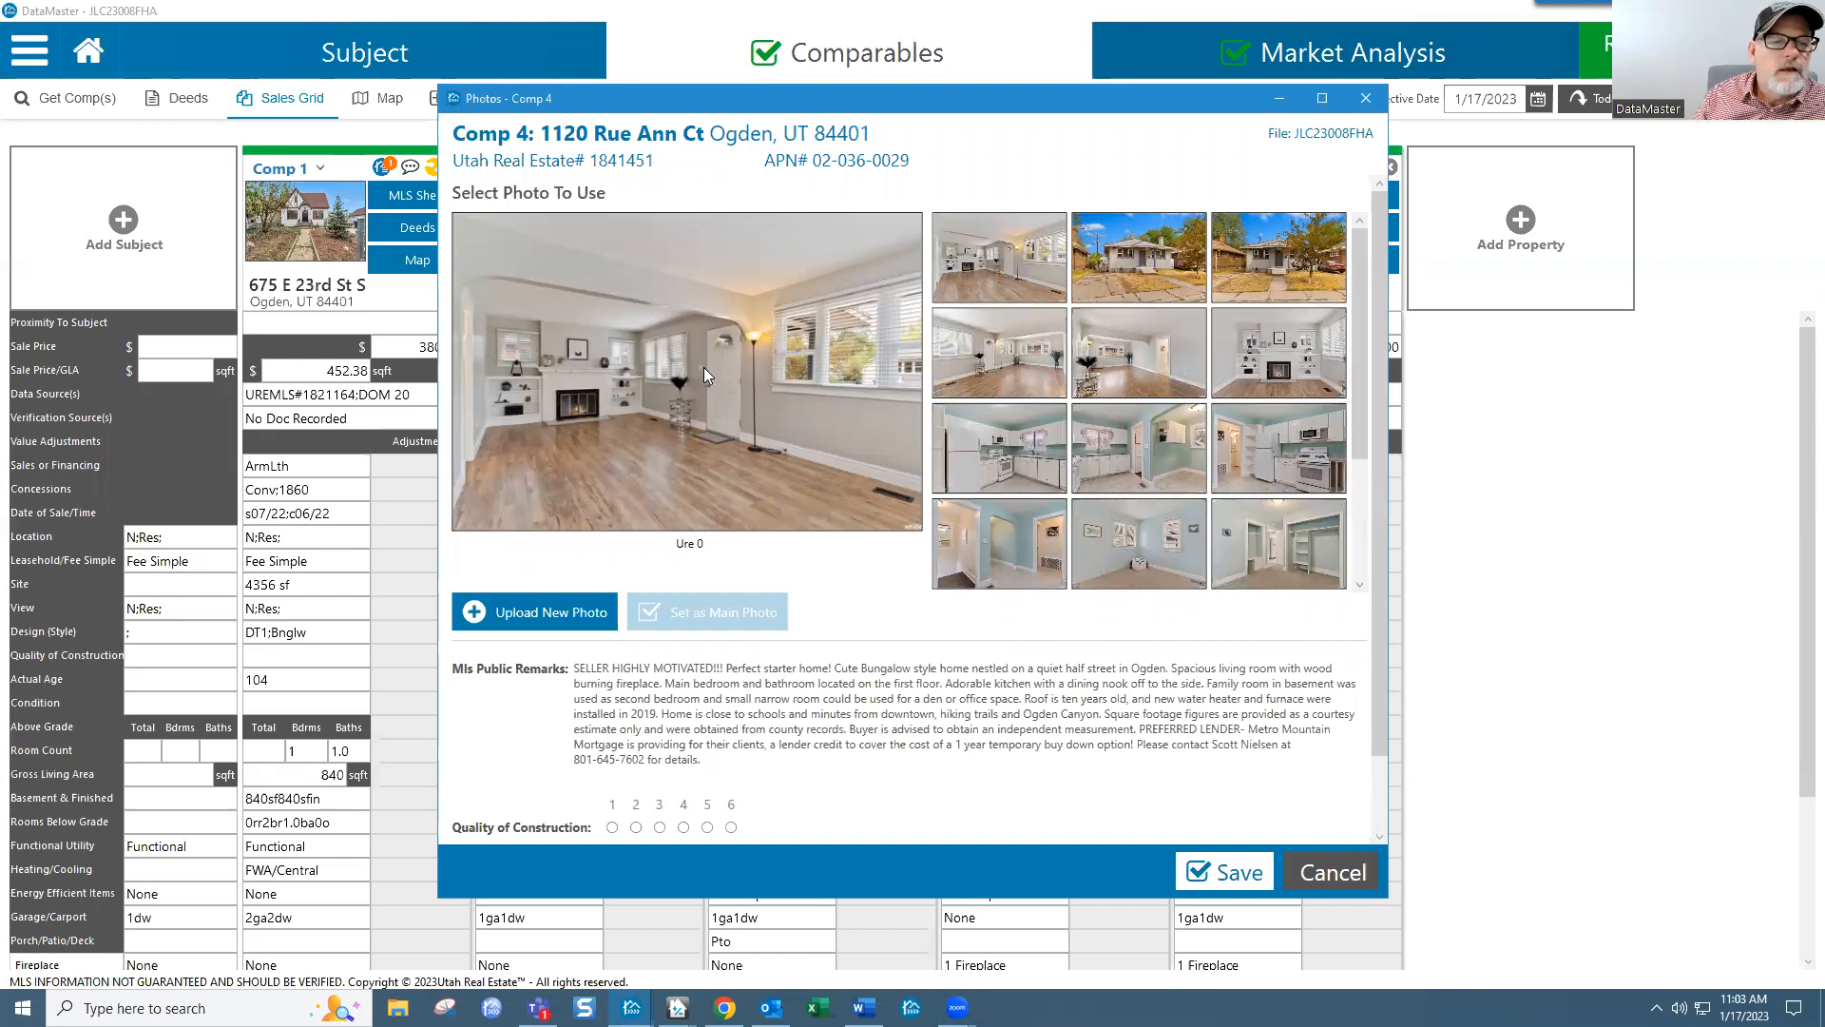
{"action": "left_click", "coordinate": [1141, 279]}
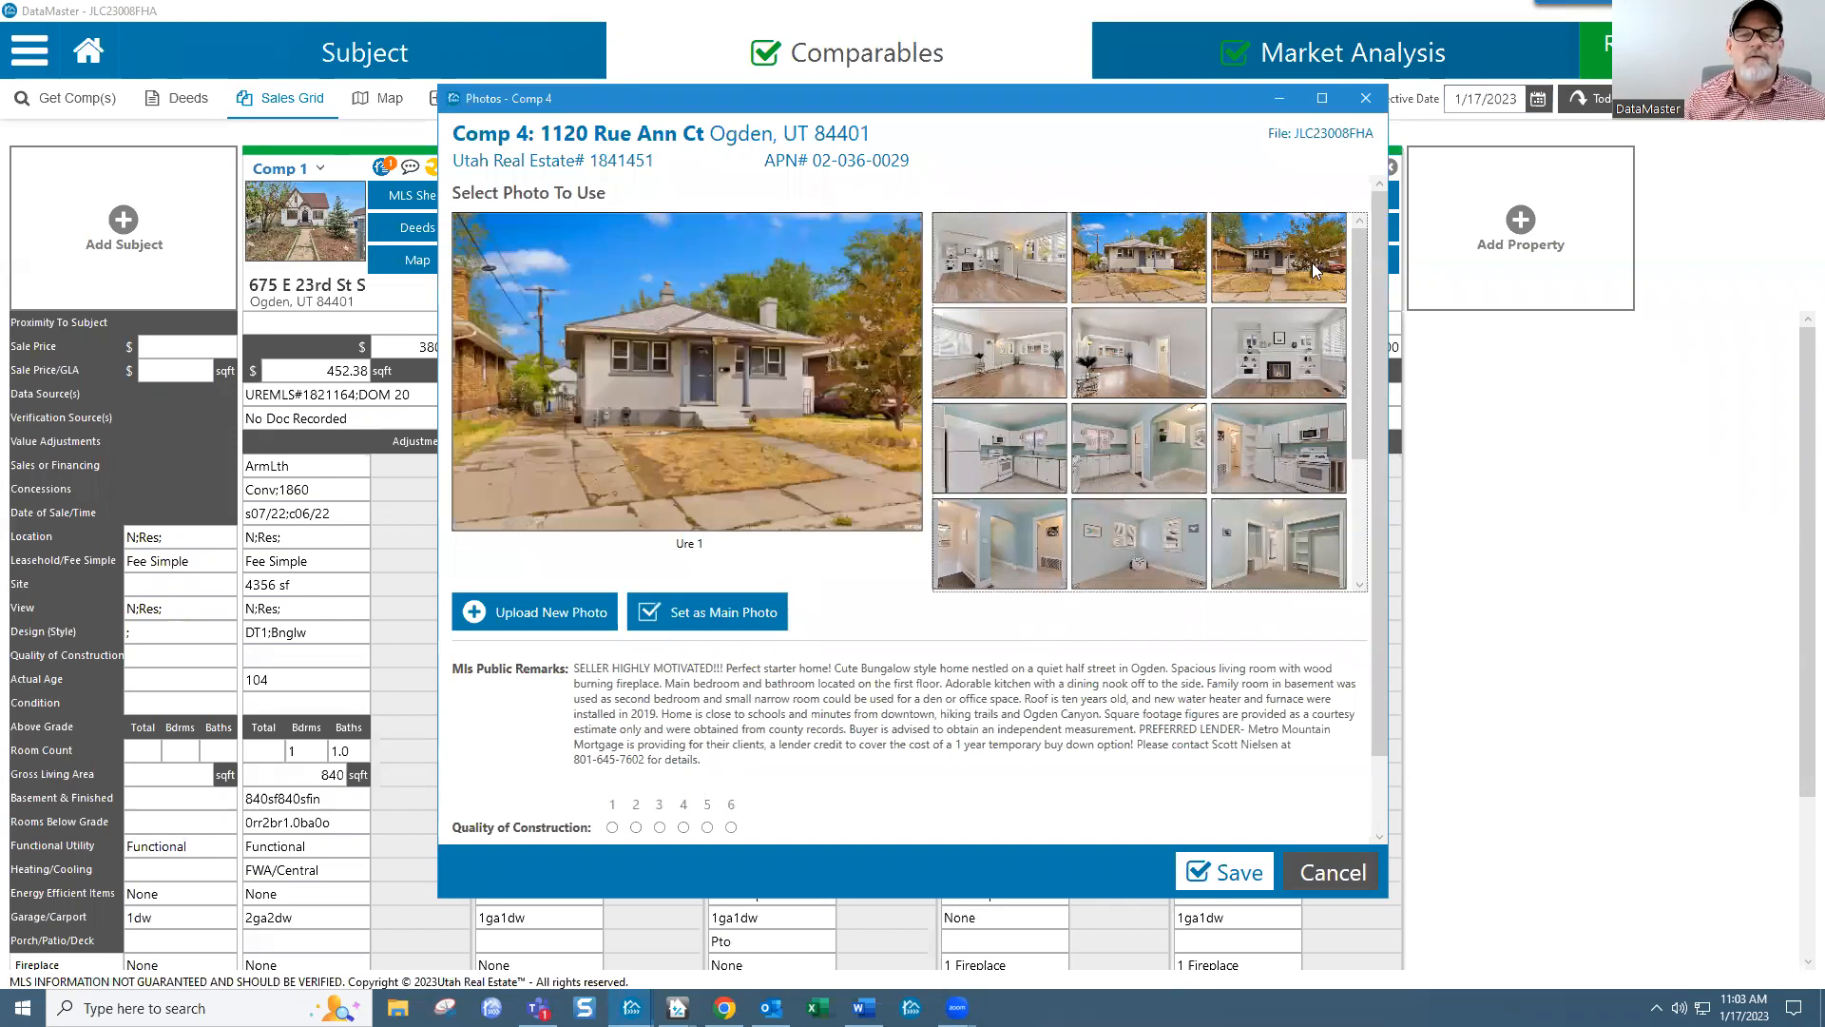
{"action": "left_click", "coordinate": [1306, 268]}
{"action": "left_click", "coordinate": [1182, 265]}
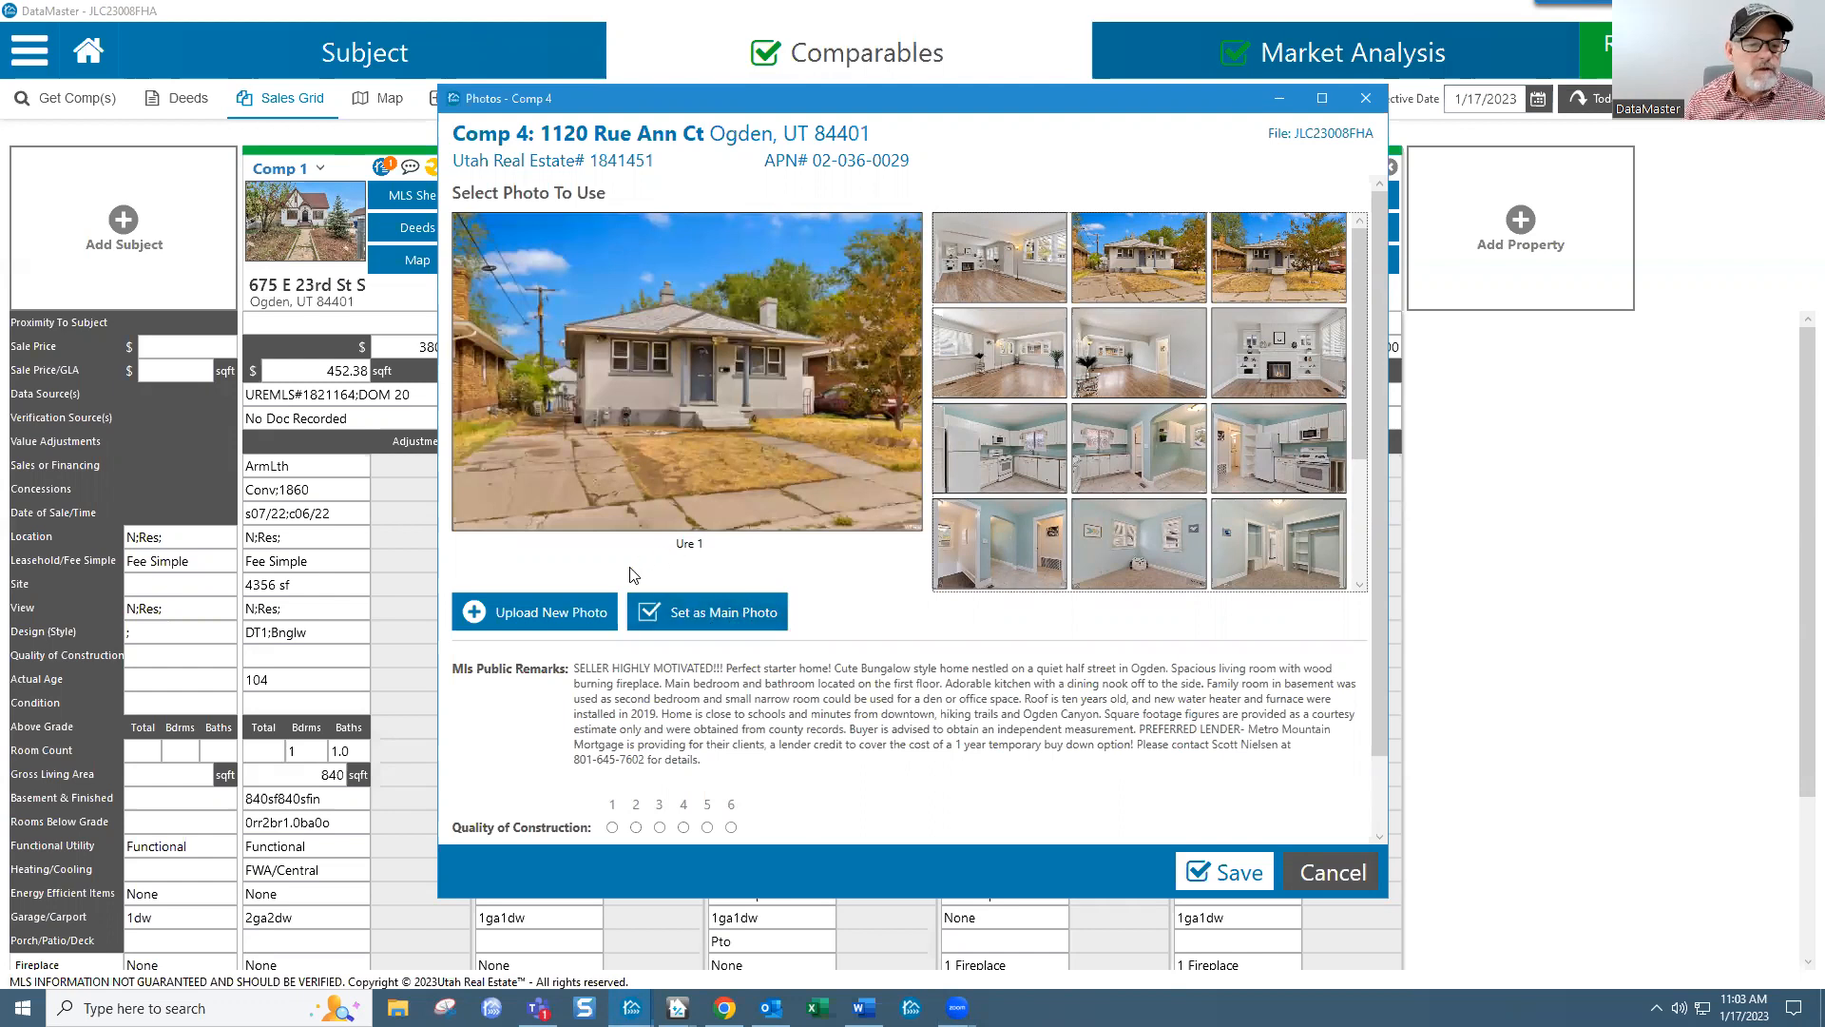
Step: Make the front exterior Comp 4's main photo, confirm it, and save
{"action": "left_click", "coordinate": [698, 614]}
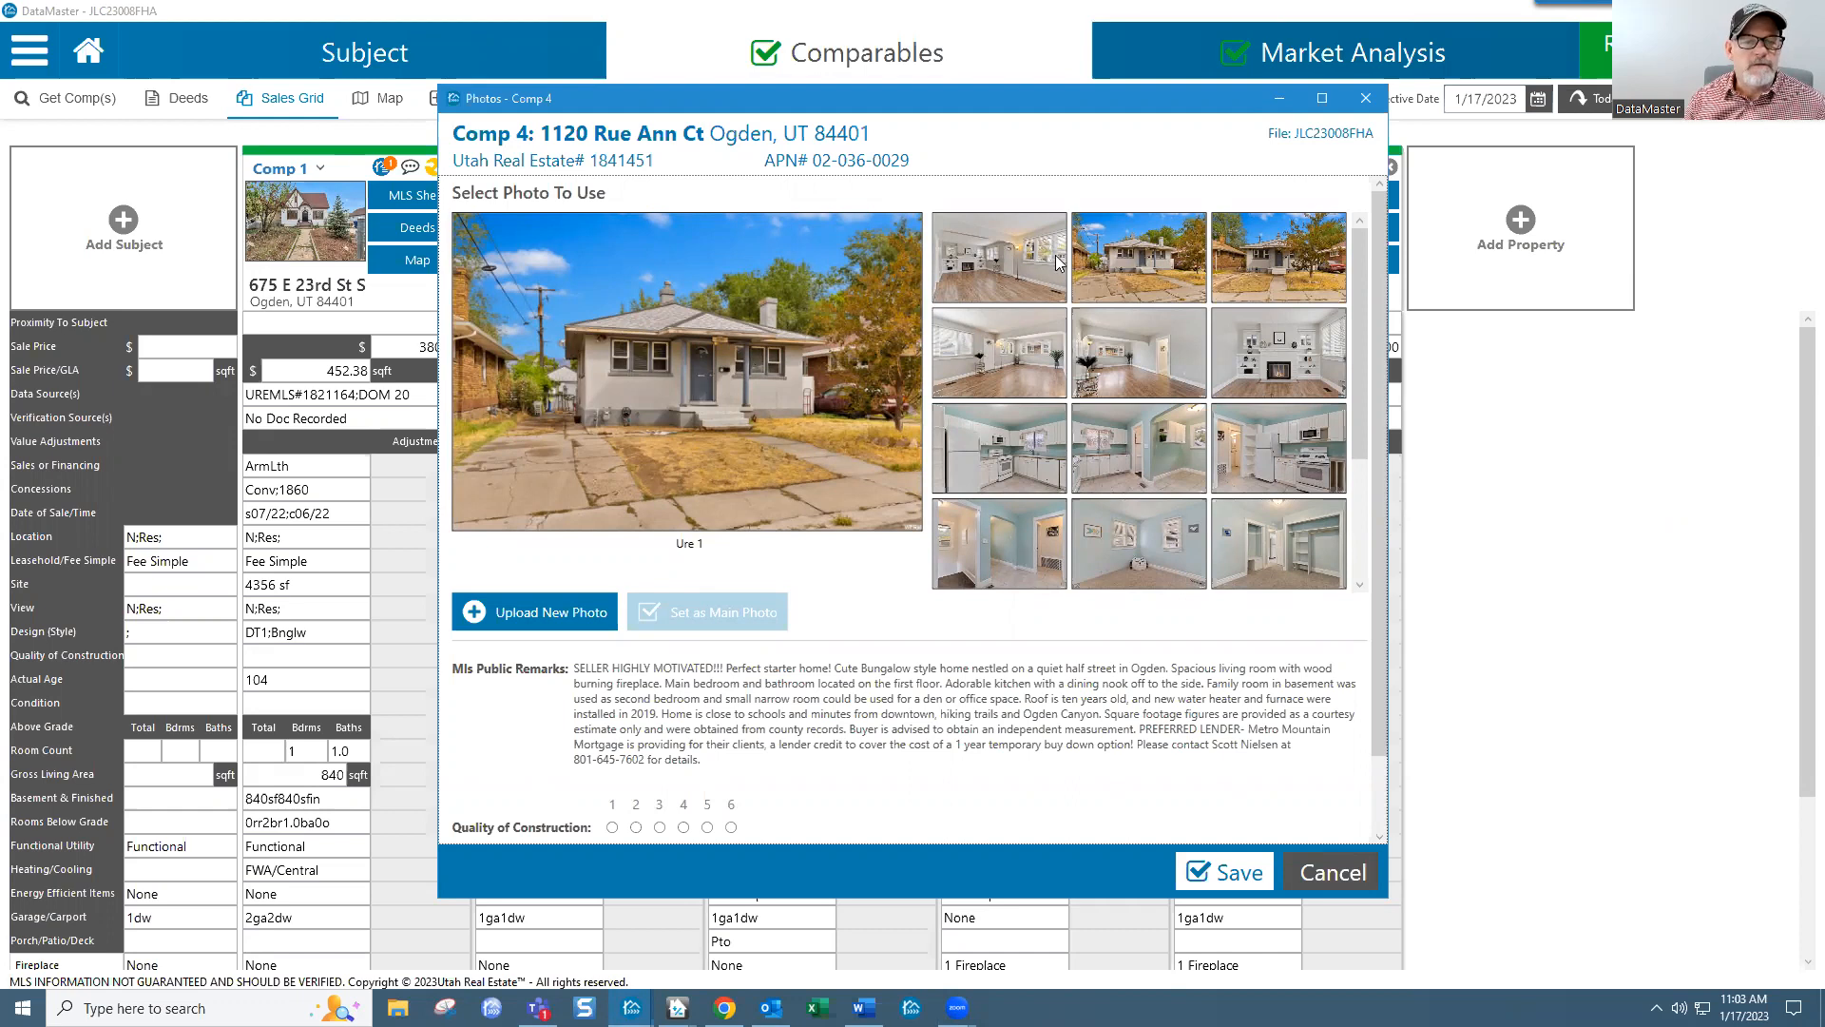
{"action": "left_click", "coordinate": [1029, 273]}
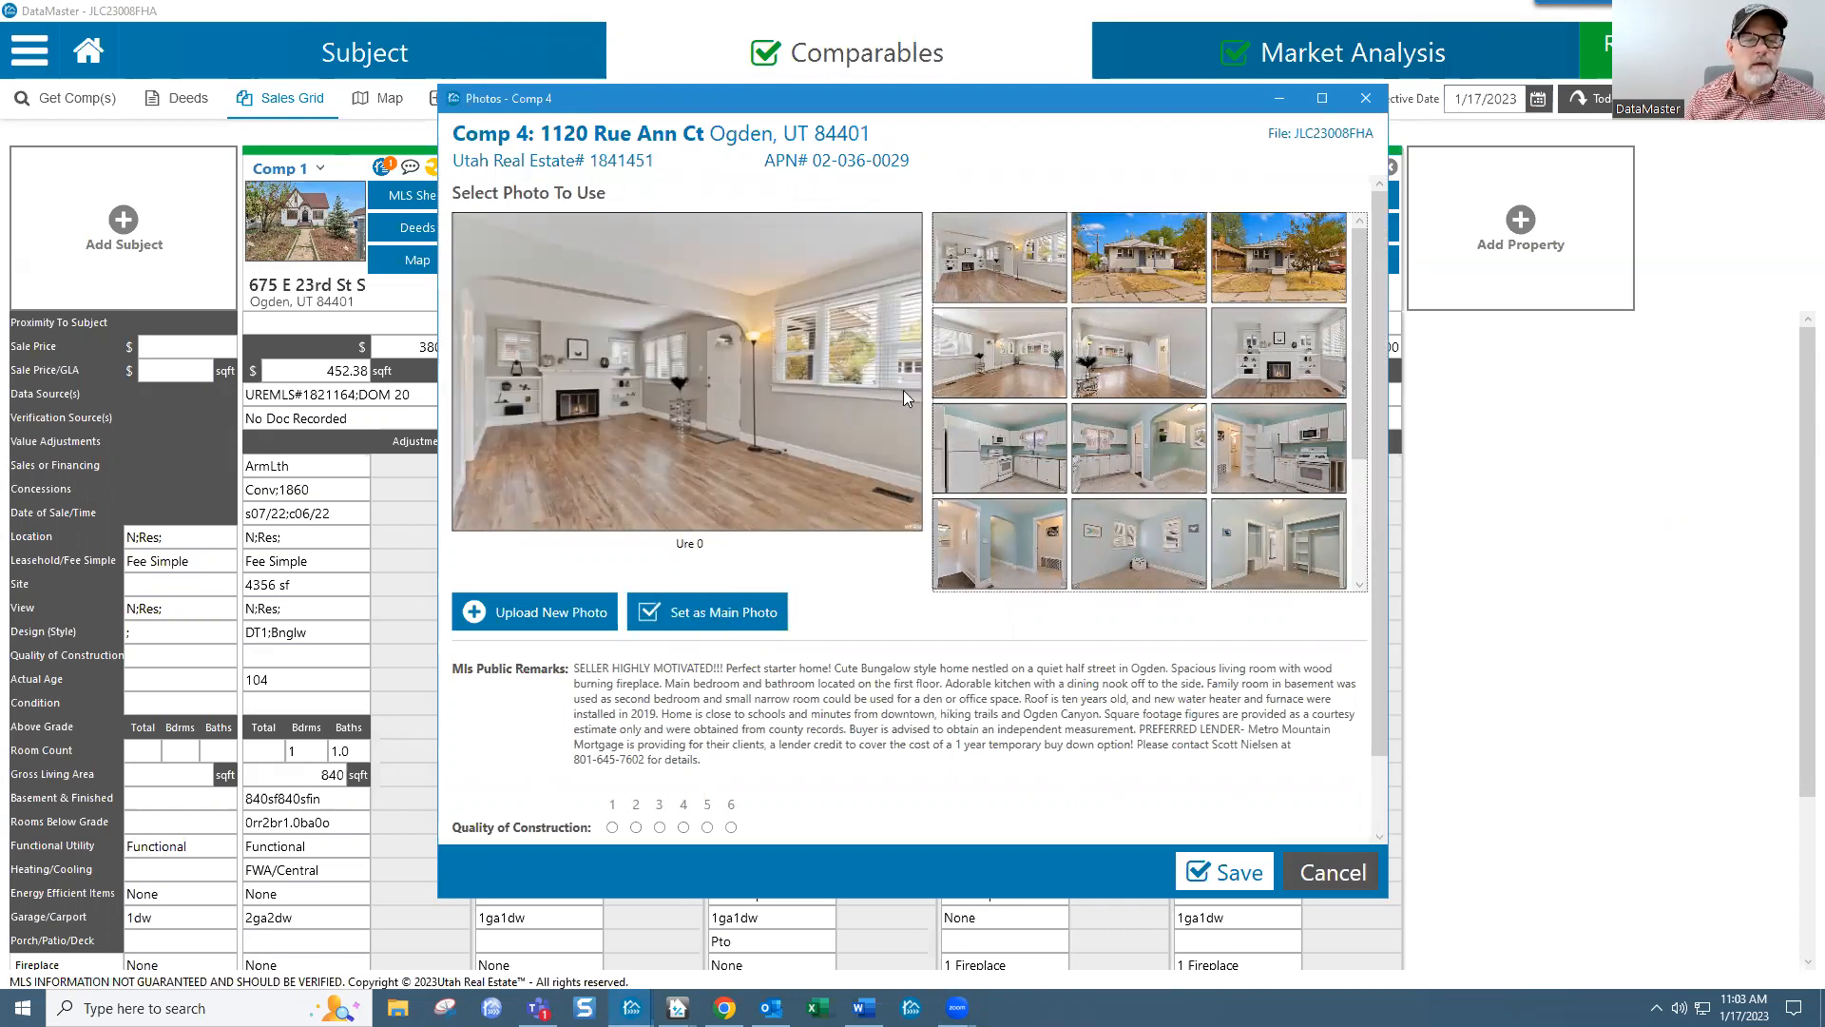
{"action": "left_click", "coordinate": [1112, 255]}
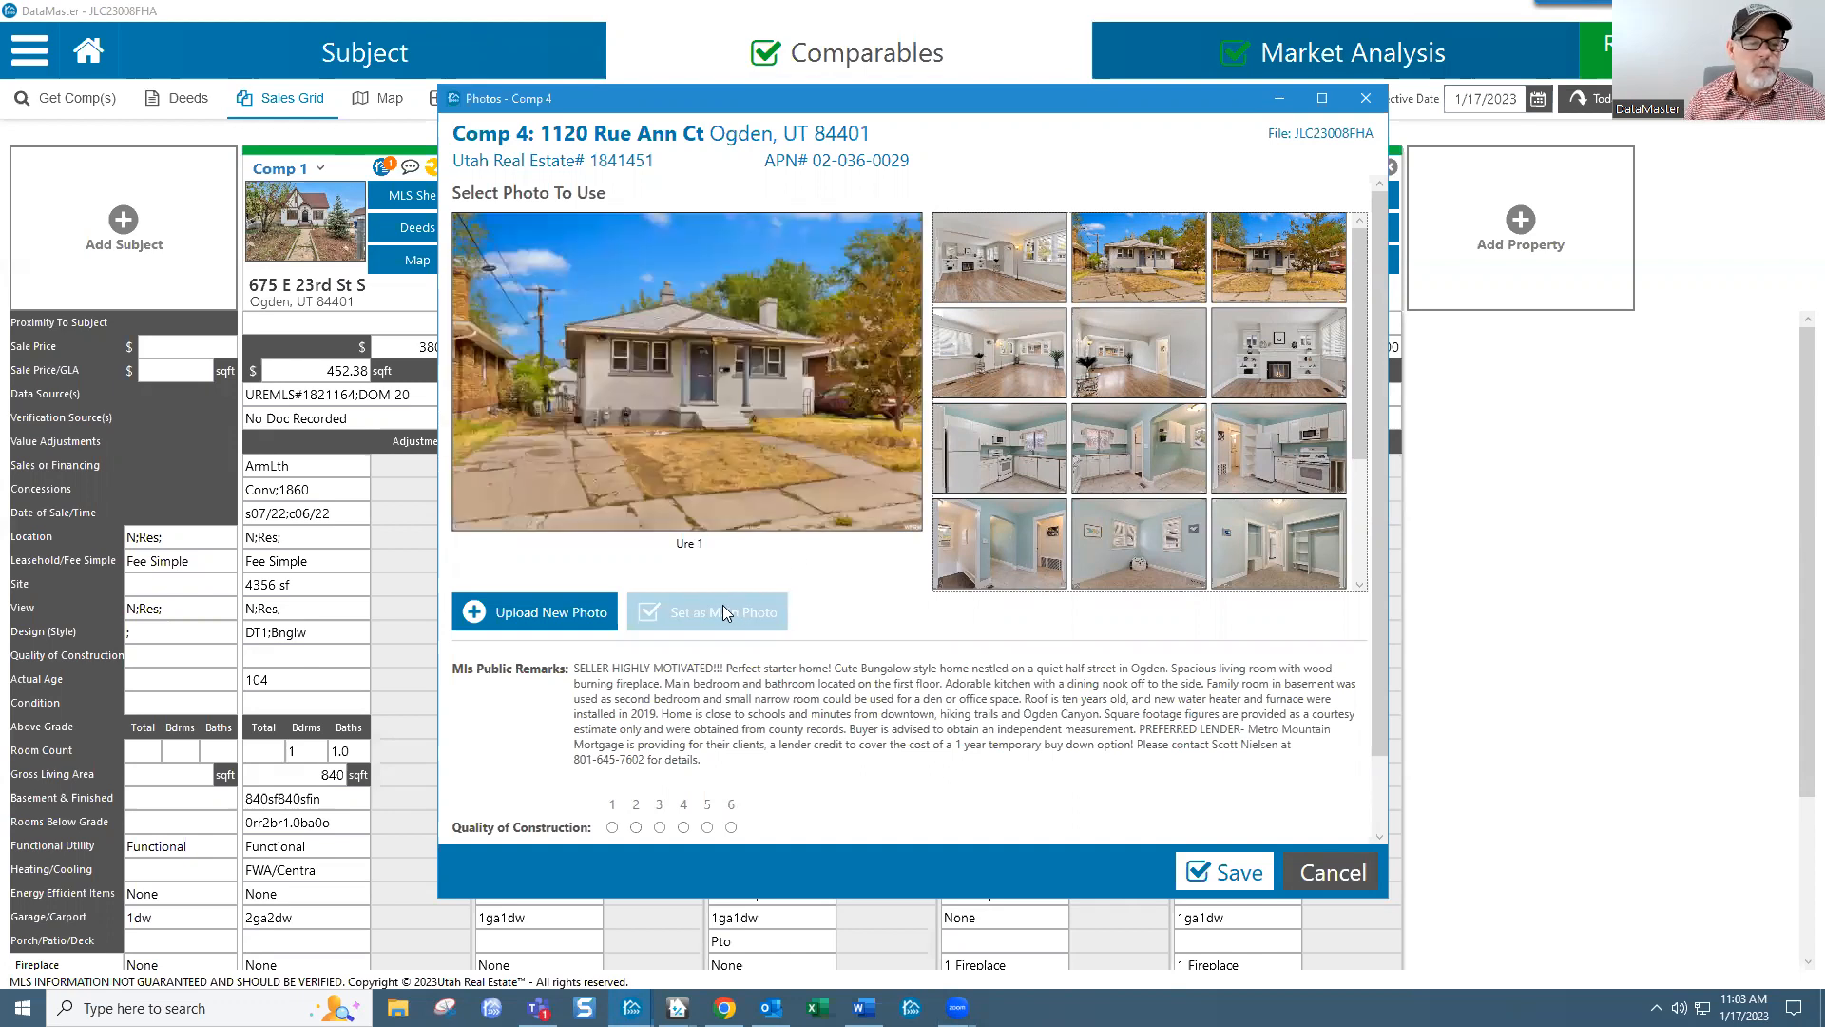
{"action": "left_click", "coordinate": [1238, 875]}
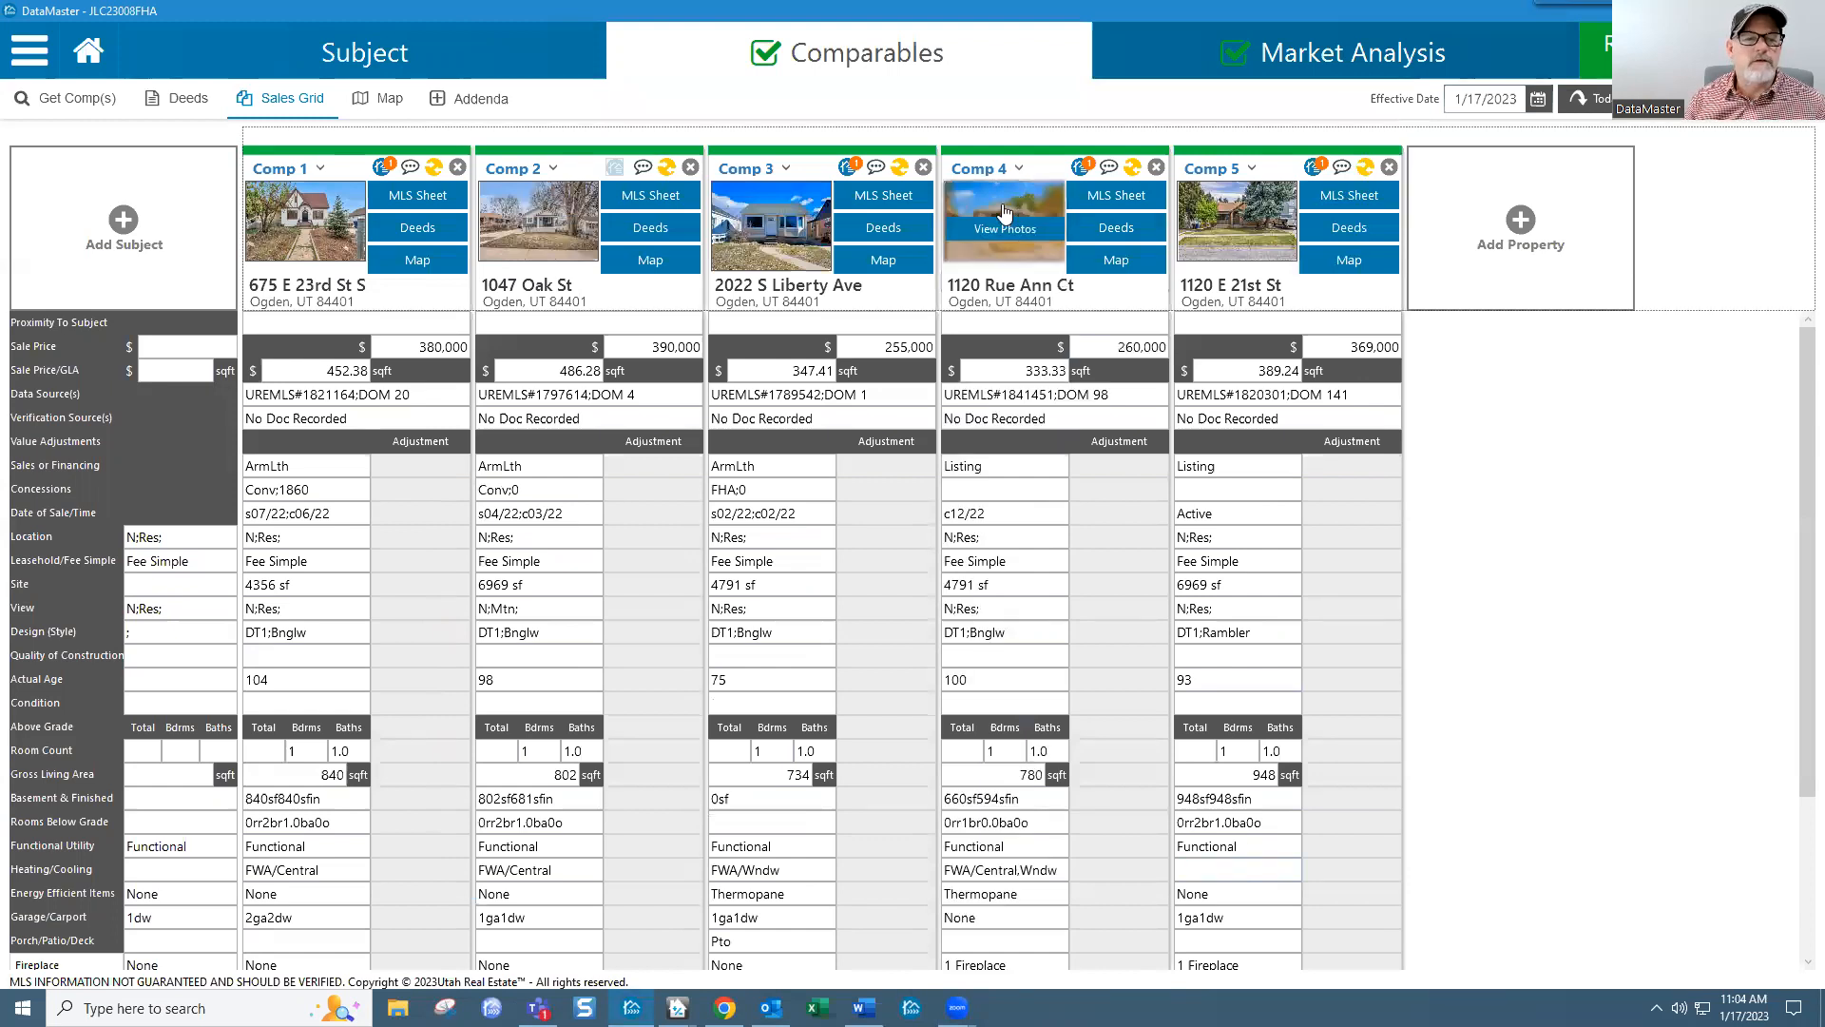
Step: Set Comp 2's driveway-side exterior view as its main photo and save
{"action": "left_click", "coordinate": [557, 236]}
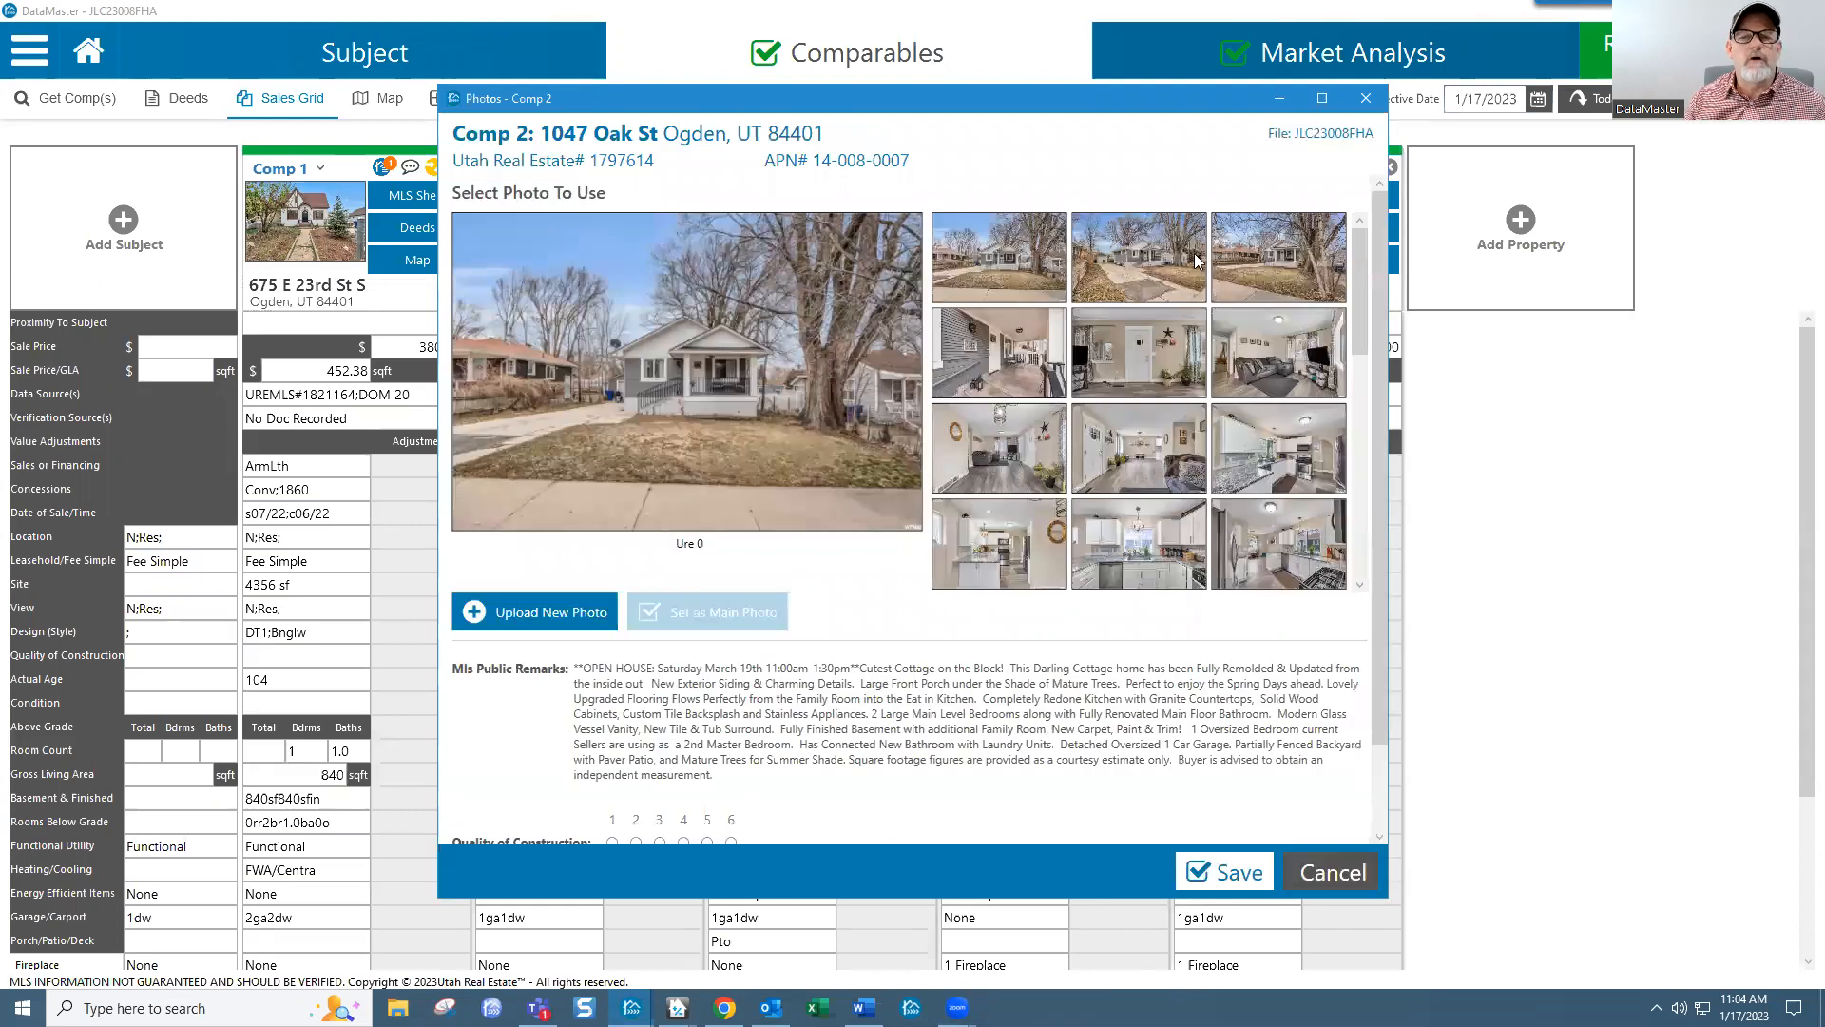
{"action": "left_click", "coordinate": [1140, 262]}
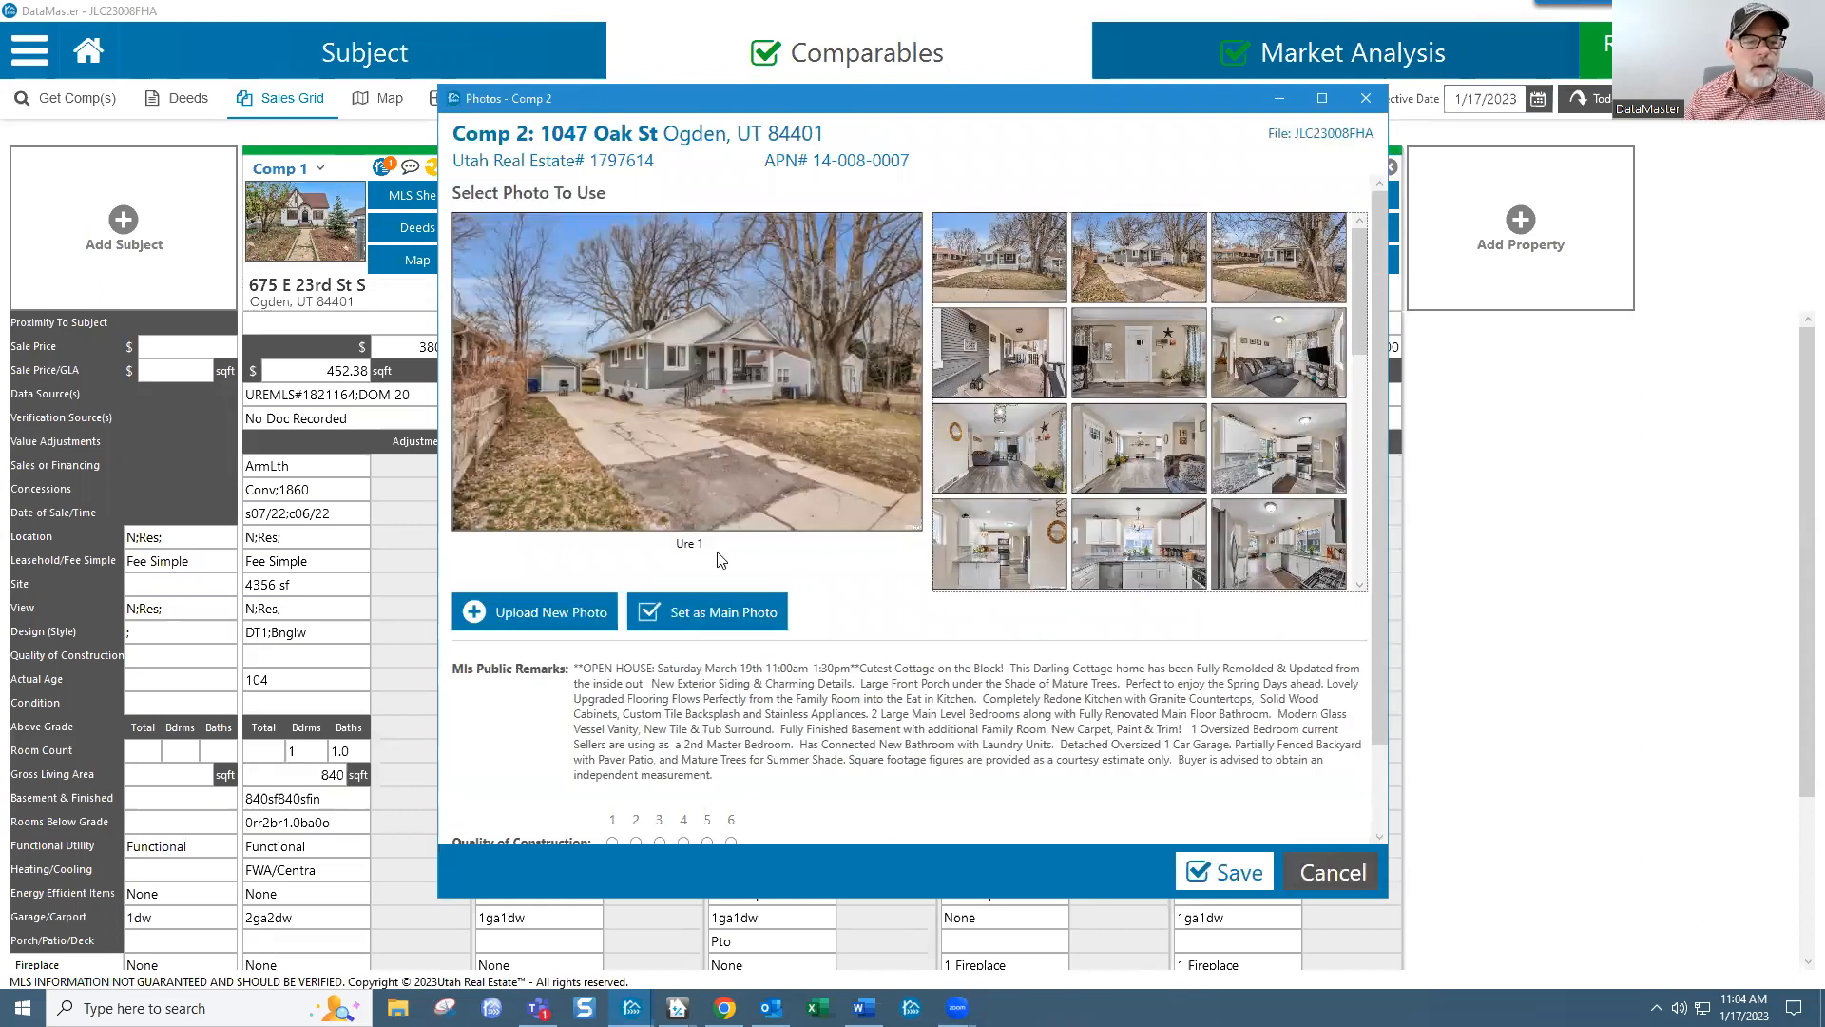
{"action": "left_click", "coordinate": [726, 610]}
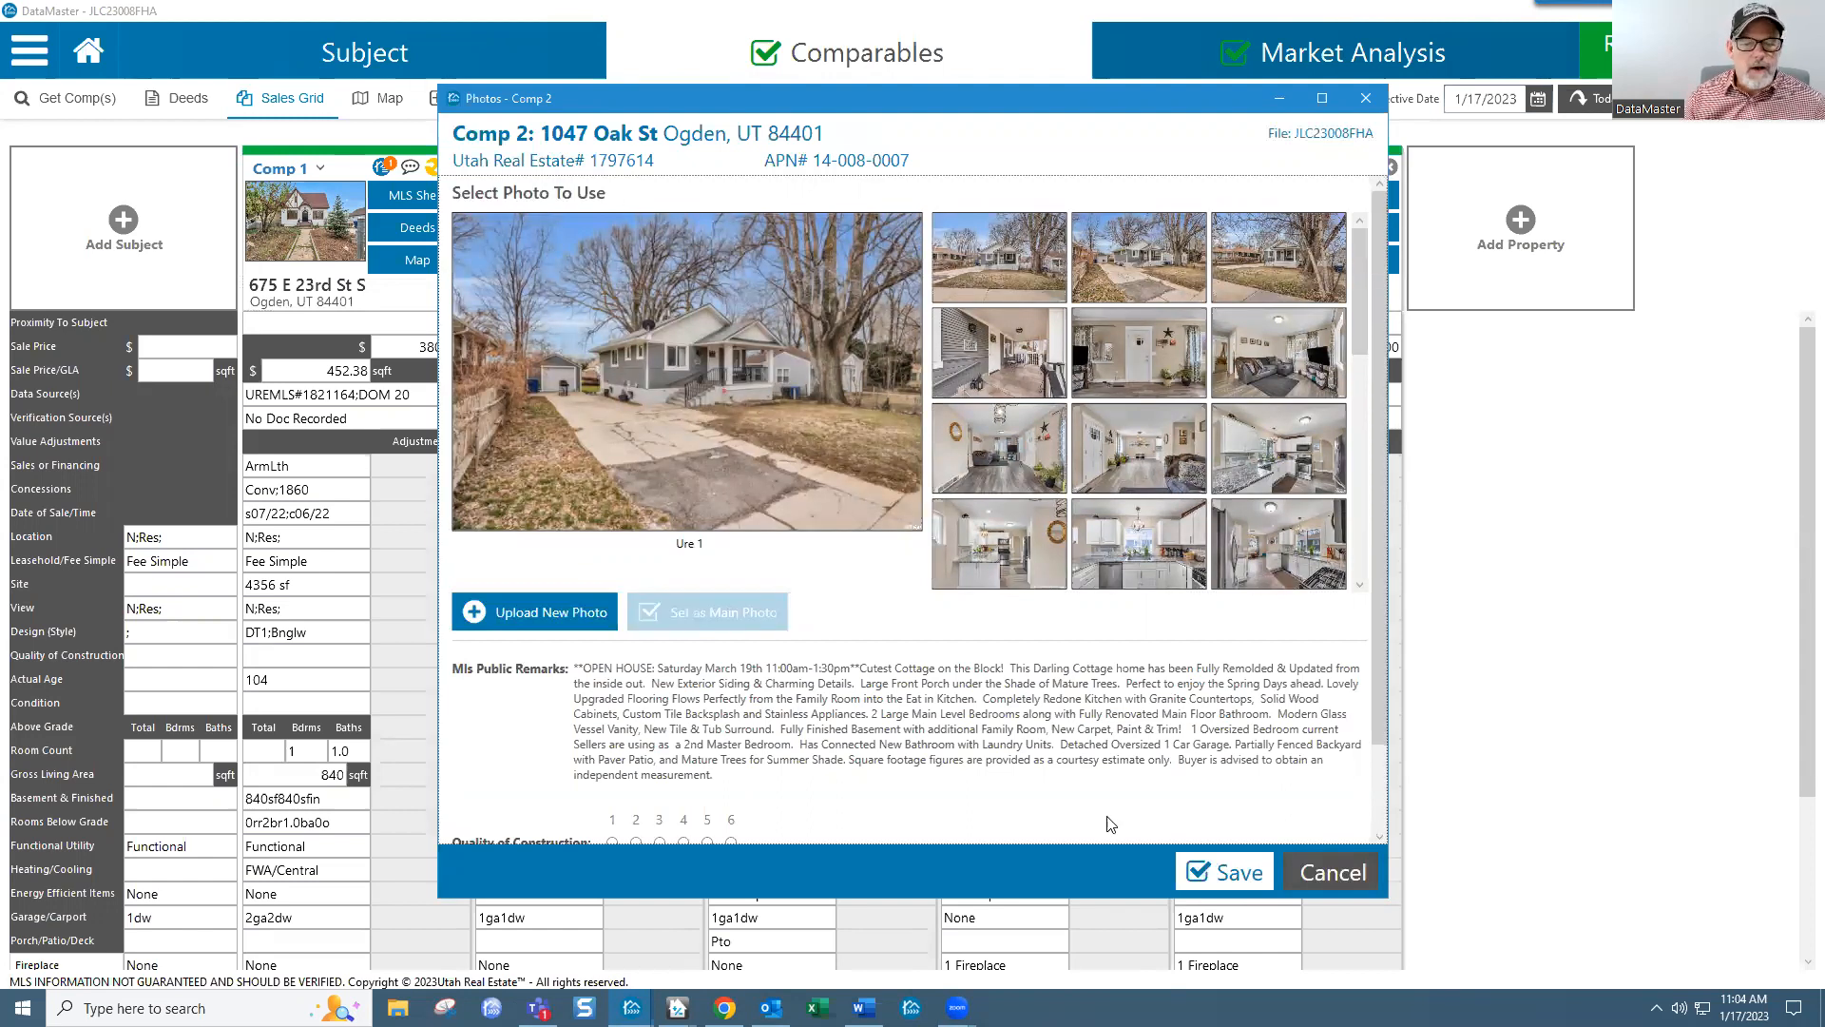
{"action": "left_click", "coordinate": [1240, 877]}
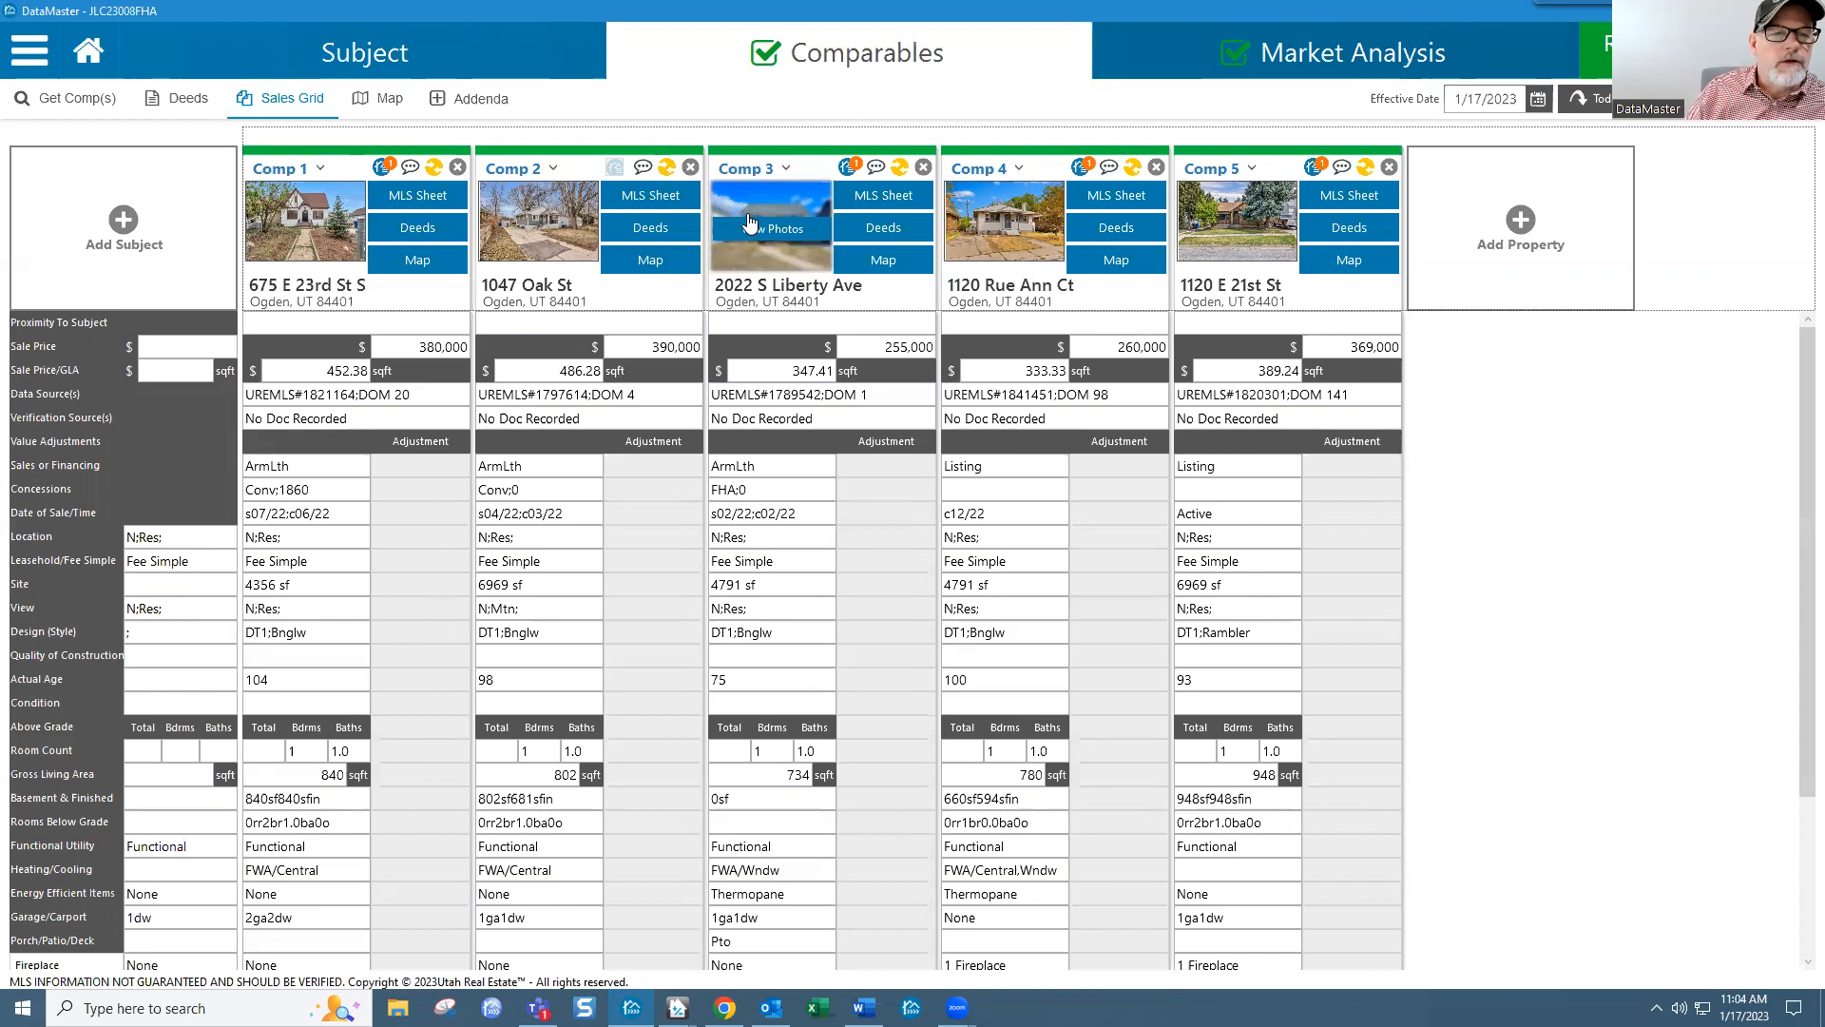
Step: Open Comp 3's Standard Addendum full-screen, scroll its deed history, then restore the window
{"action": "left_click", "coordinate": [876, 174]}
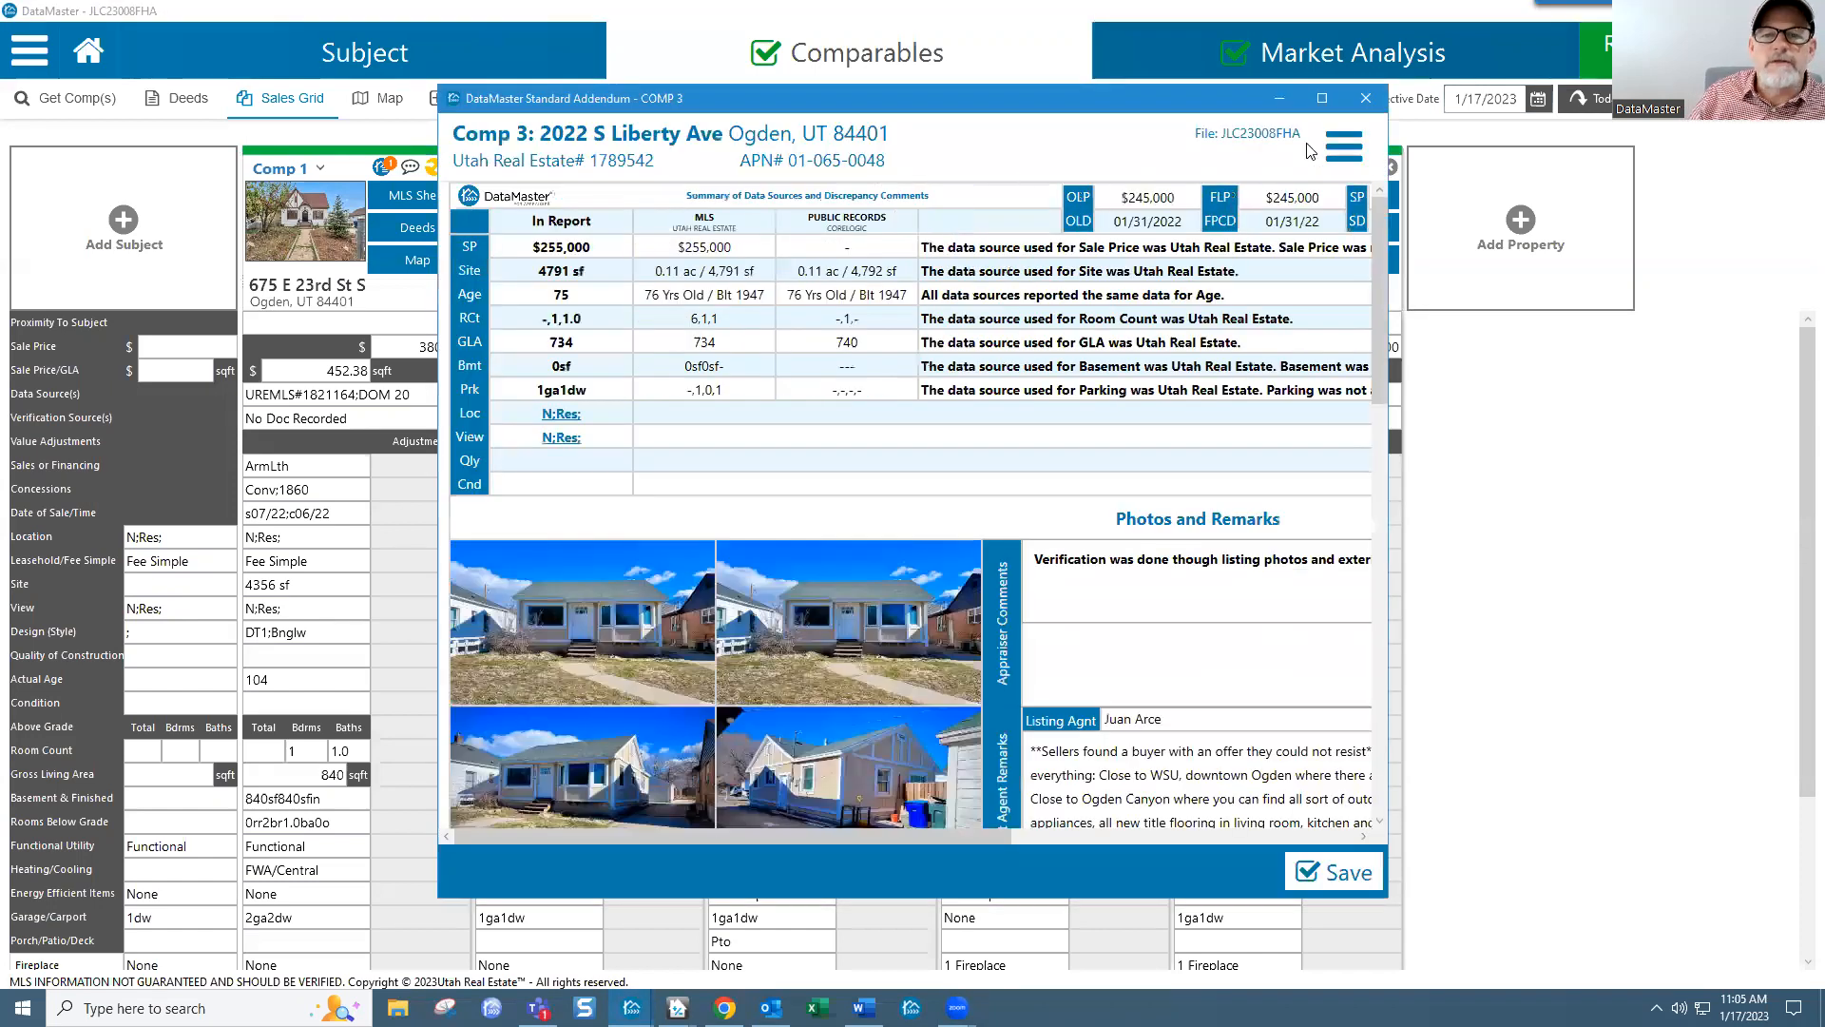
{"action": "left_click", "coordinate": [1321, 98]}
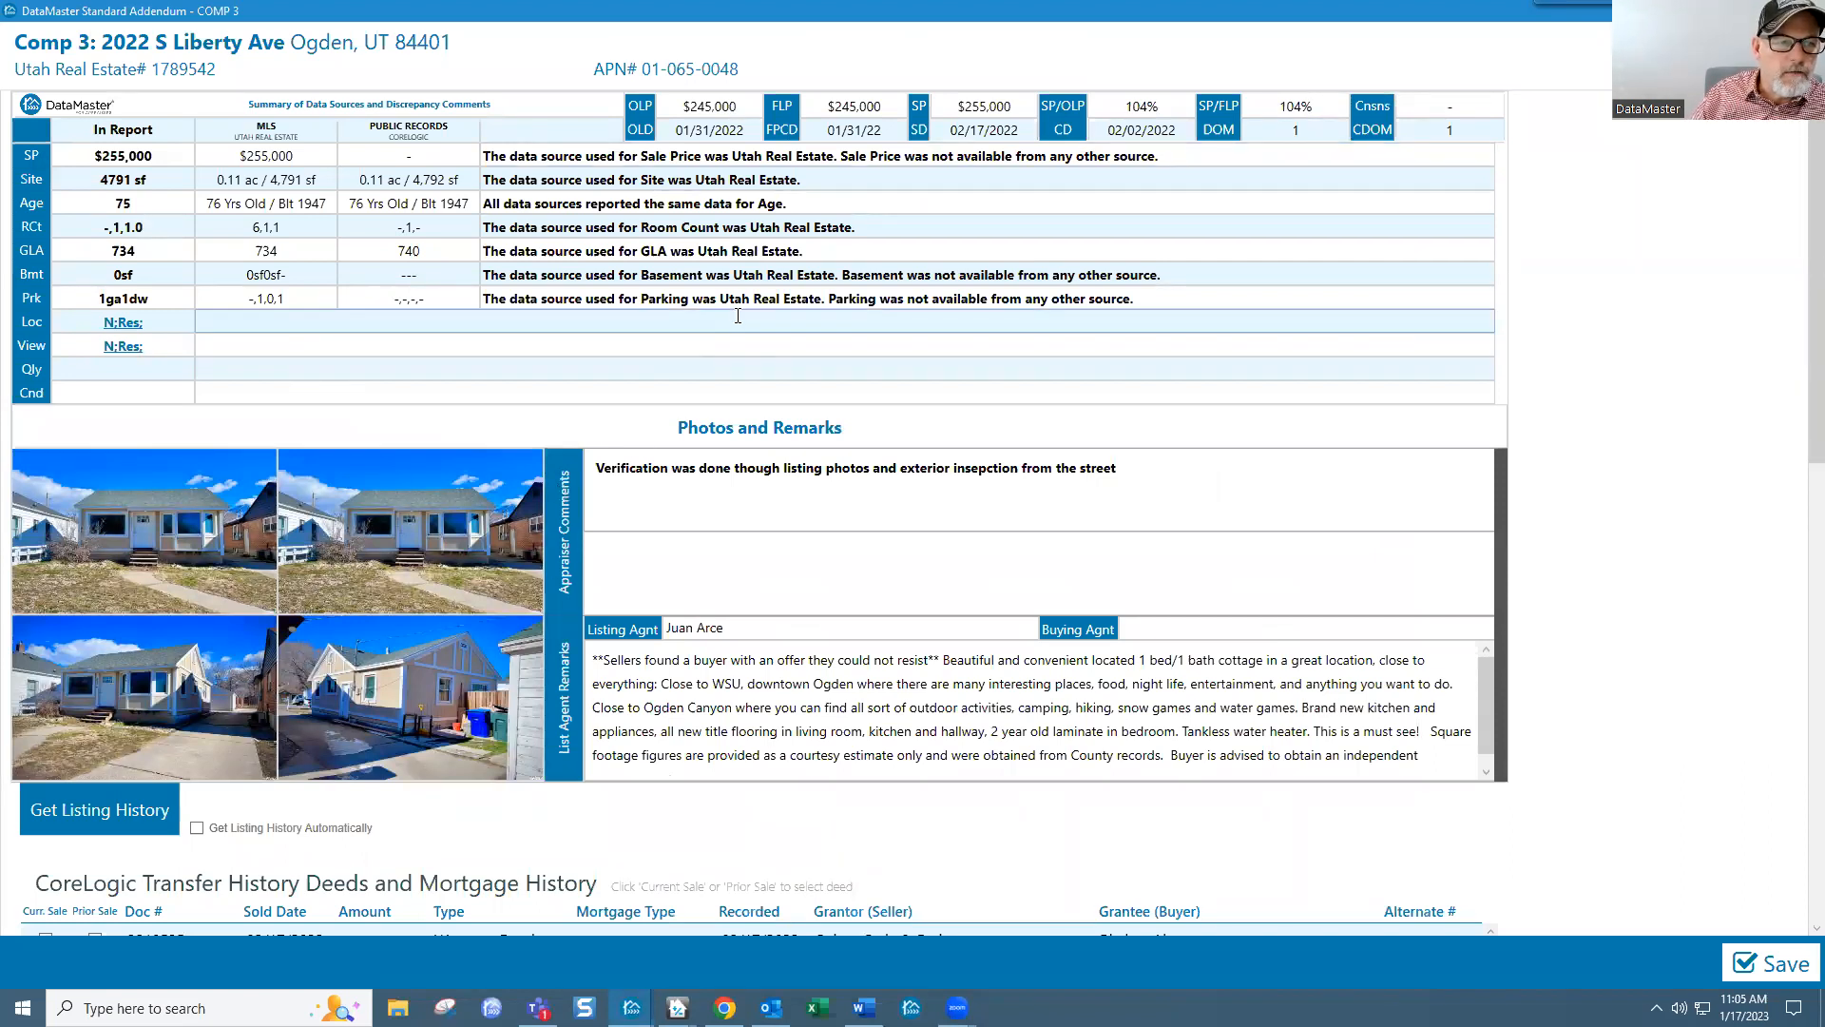
{"action": "scroll", "coordinate": [687, 591], "scroll_direction": "down", "scroll_amount": 3}
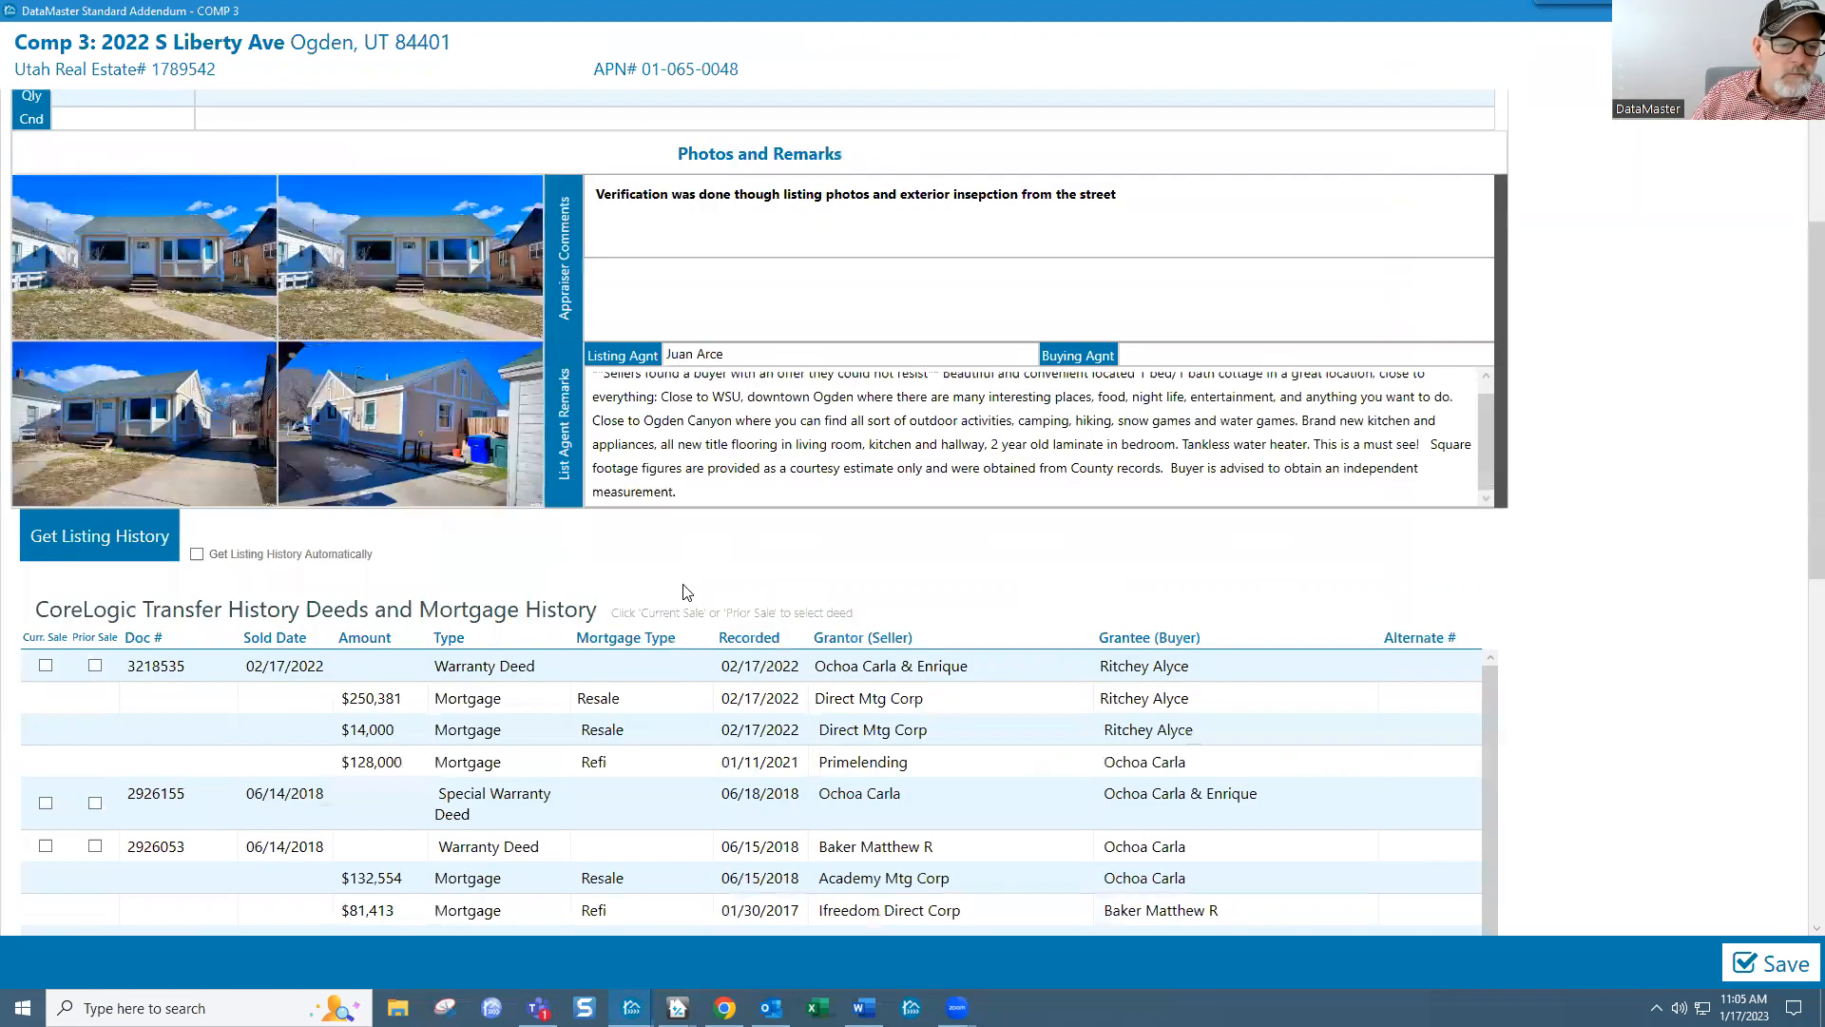
{"action": "scroll", "coordinate": [728, 718], "scroll_direction": "down", "scroll_amount": 2}
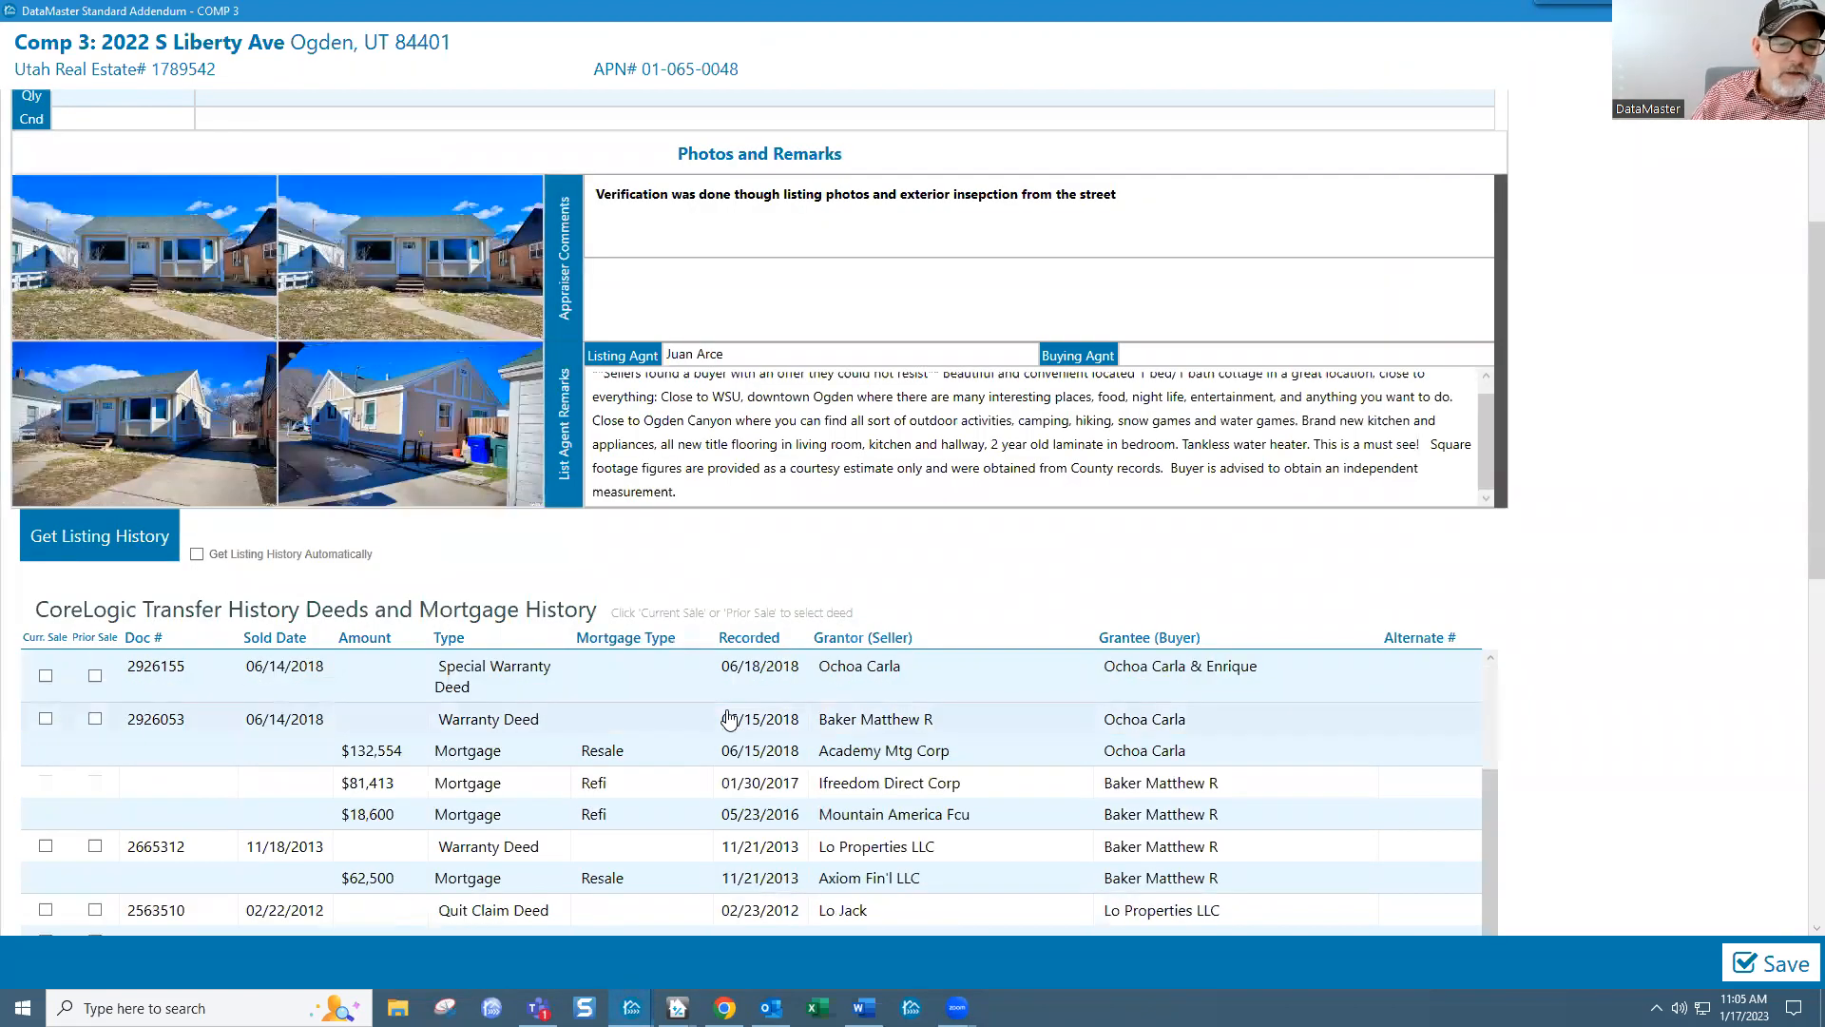
{"action": "scroll", "coordinate": [728, 719], "scroll_direction": "up", "scroll_amount": 2}
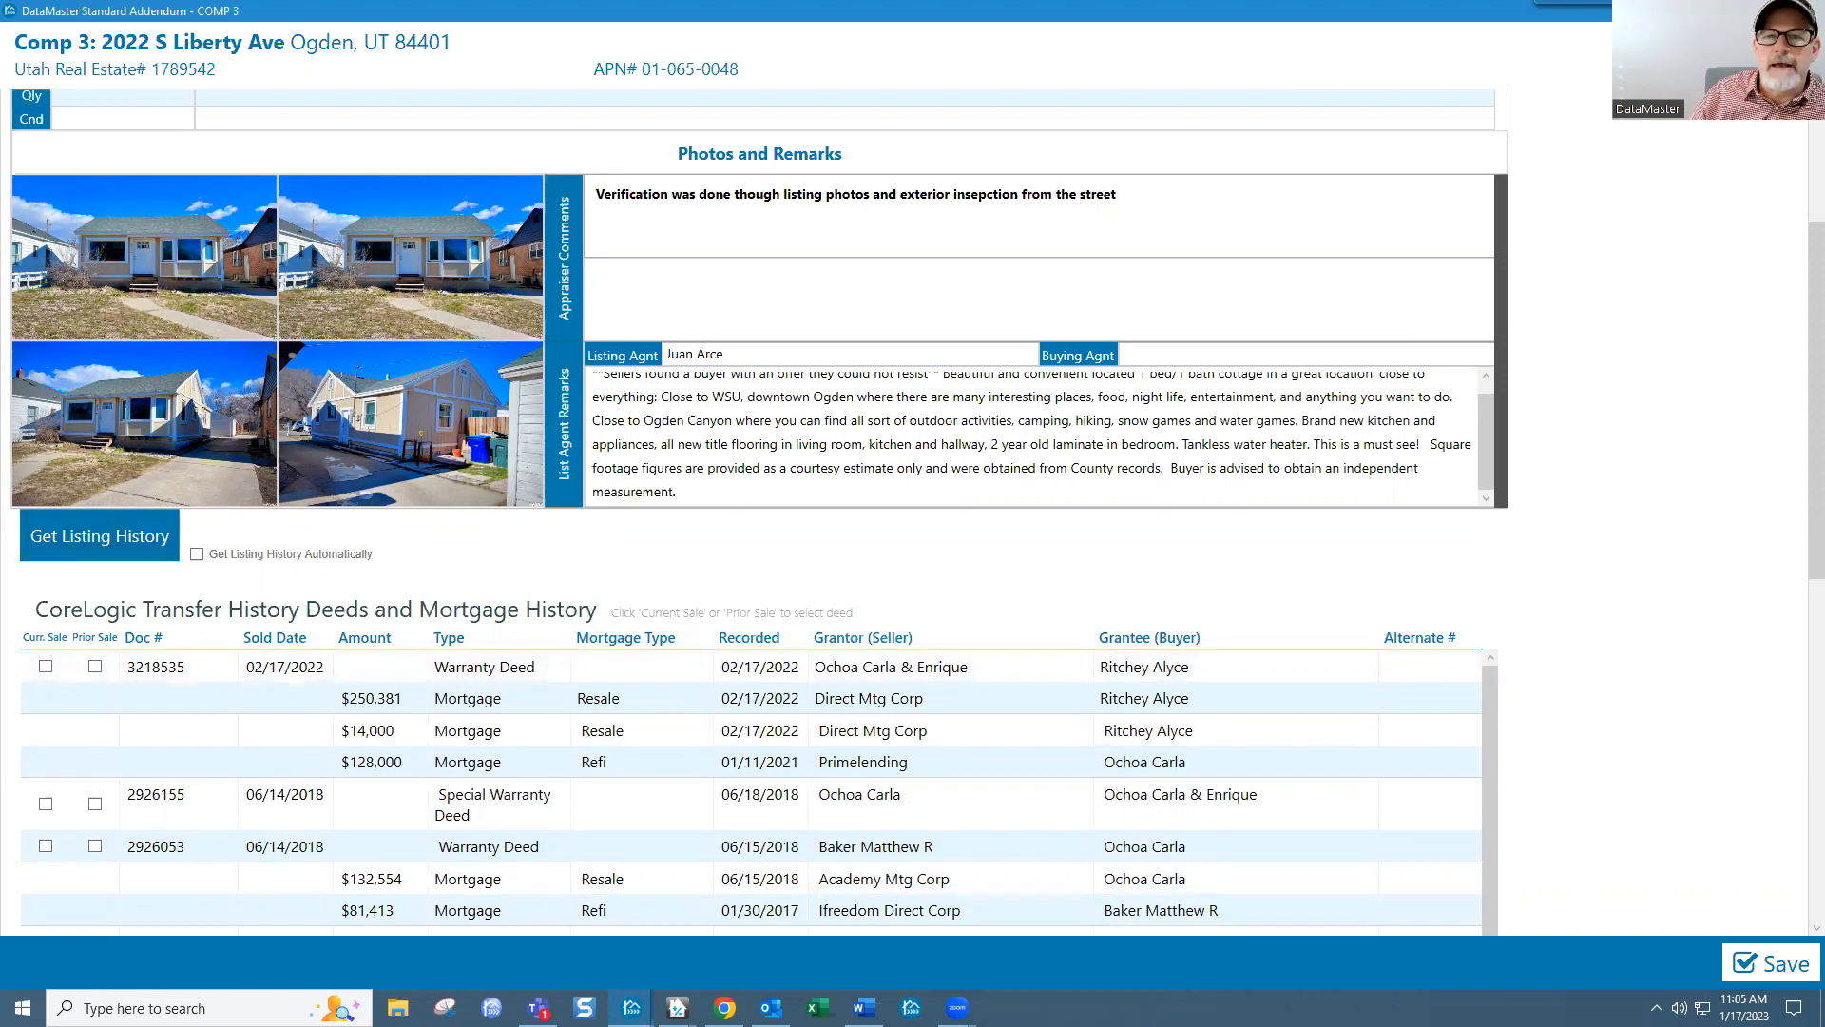
{"action": "left_click", "coordinate": [1776, 11]}
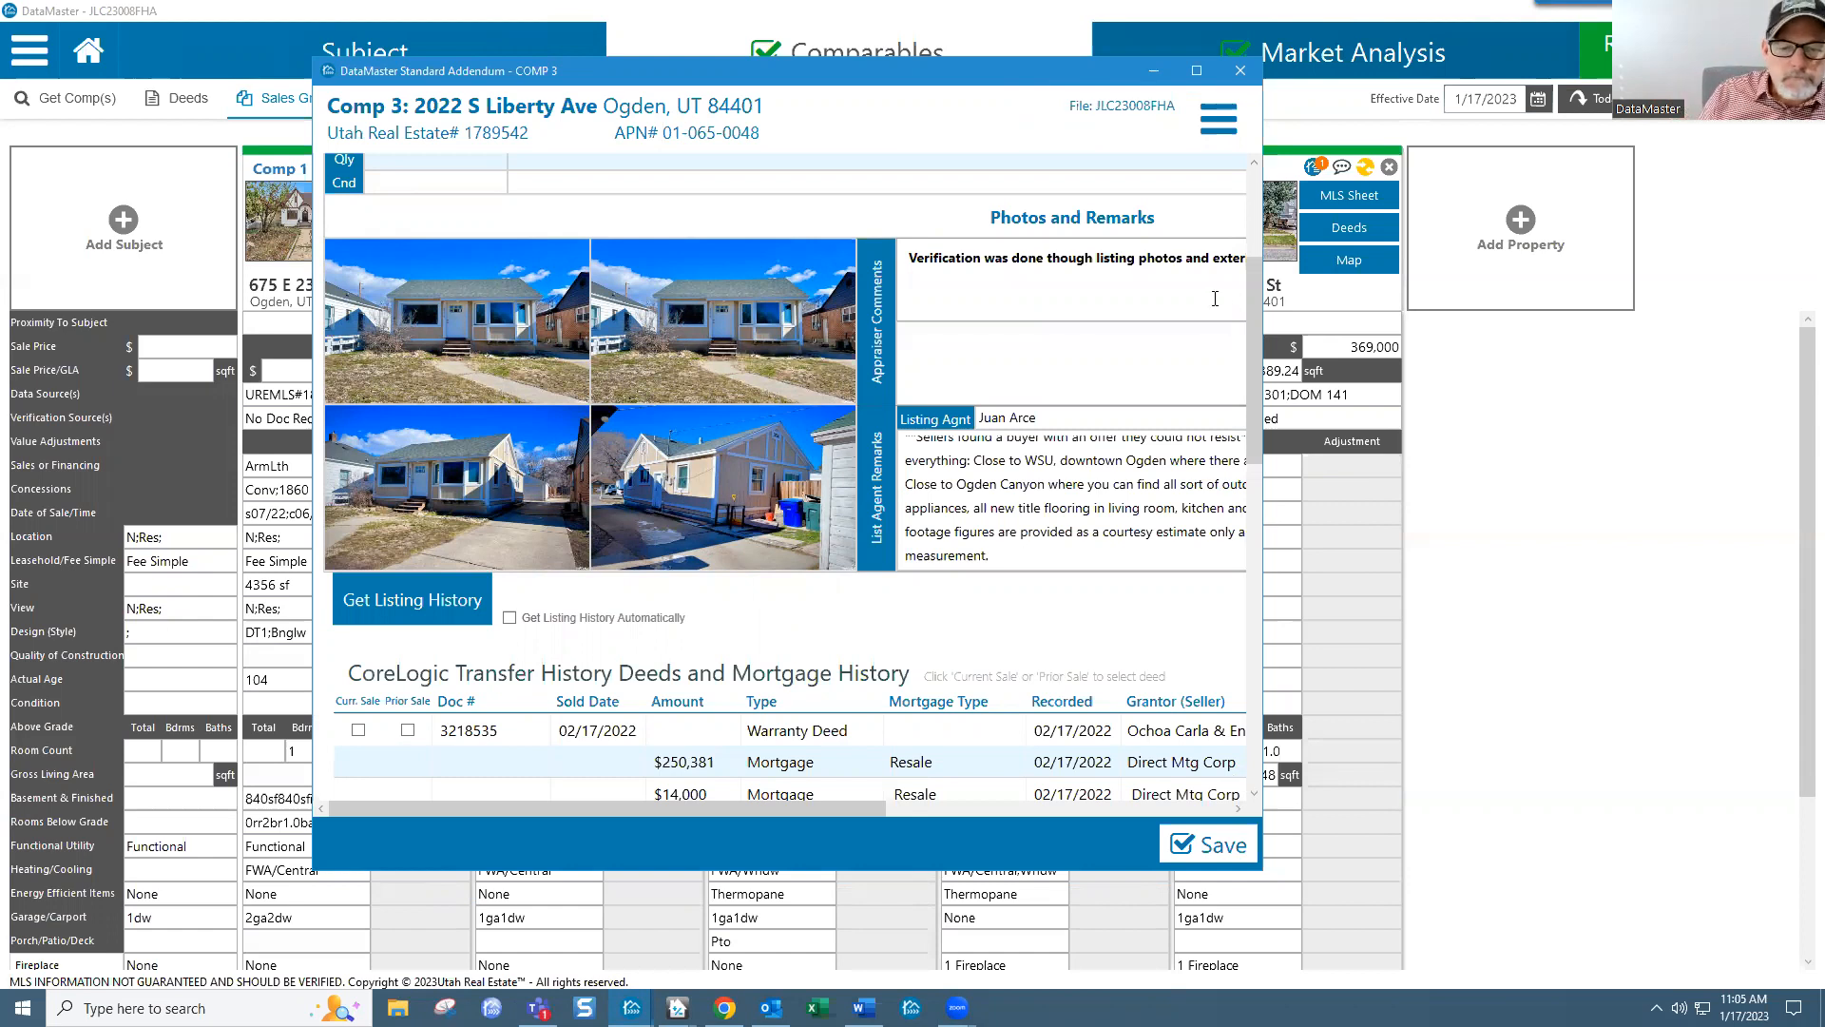
Step: Request Comp 3's listing history and widen the addendum so full comments show
{"action": "left_click", "coordinate": [425, 598]}
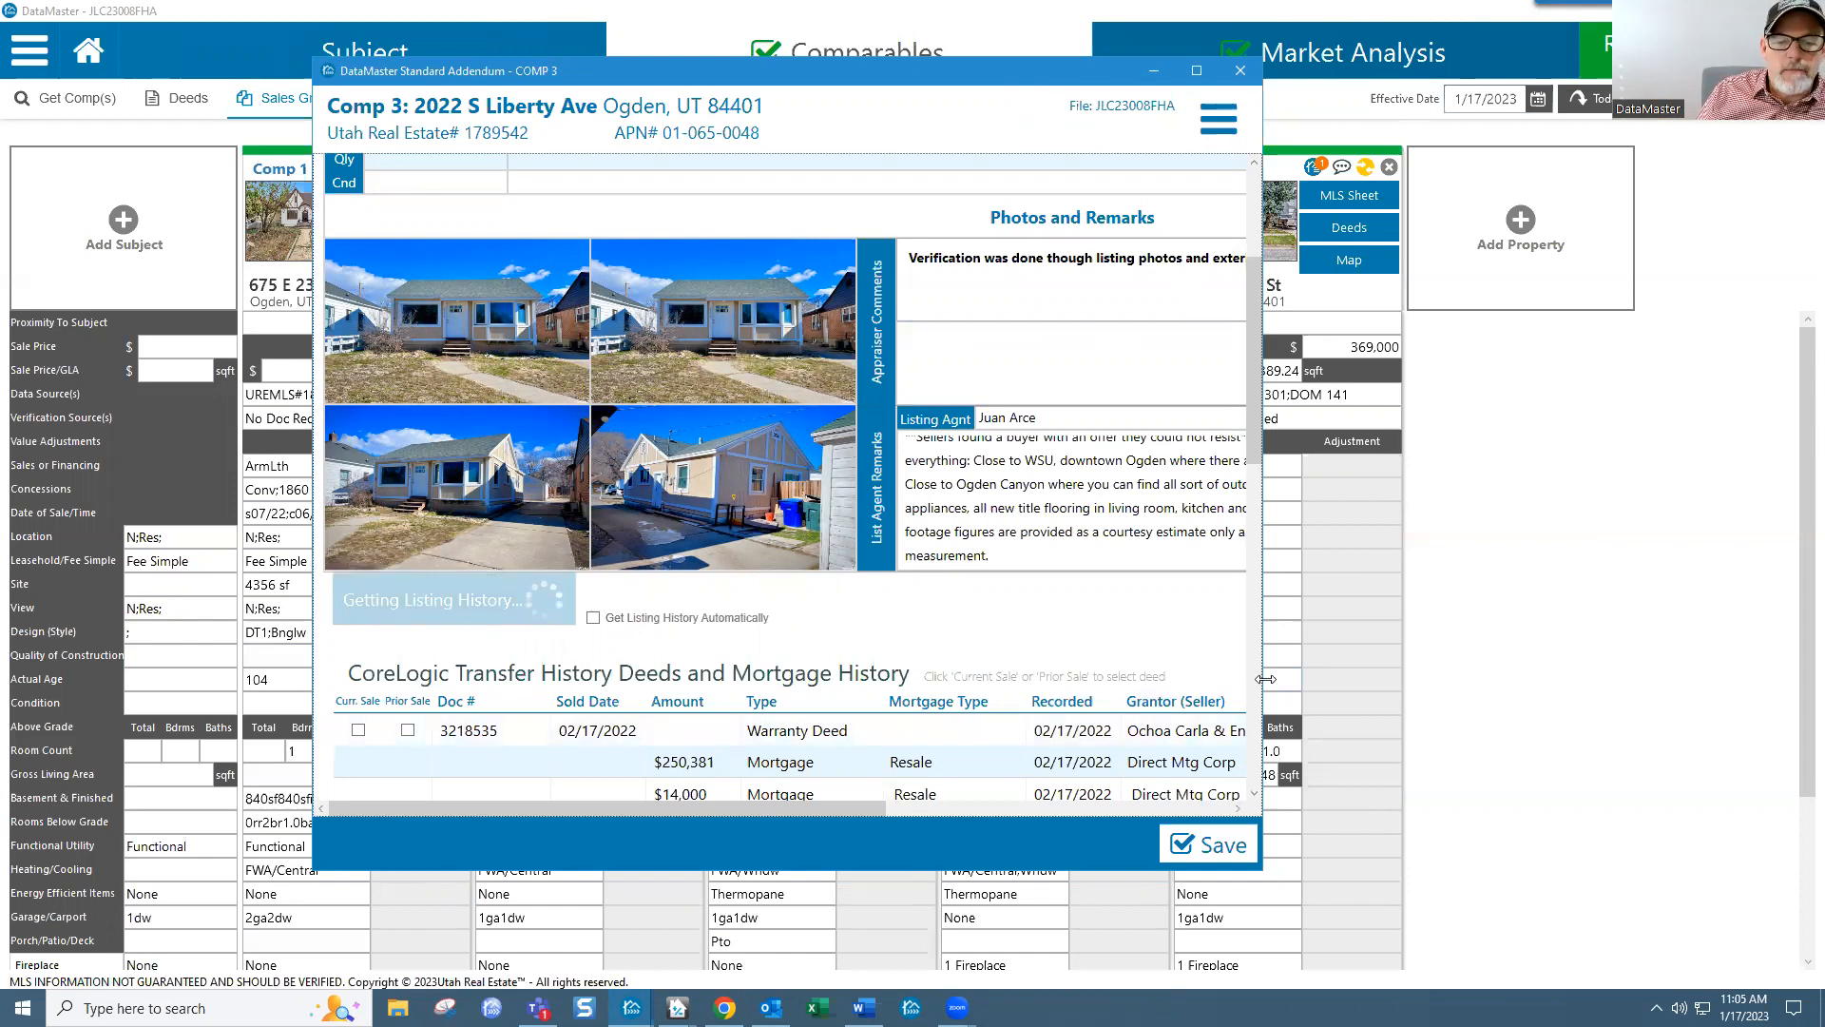
{"action": "left_click_drag", "start_coordinate": [1265, 678], "coordinate": [1647, 678]}
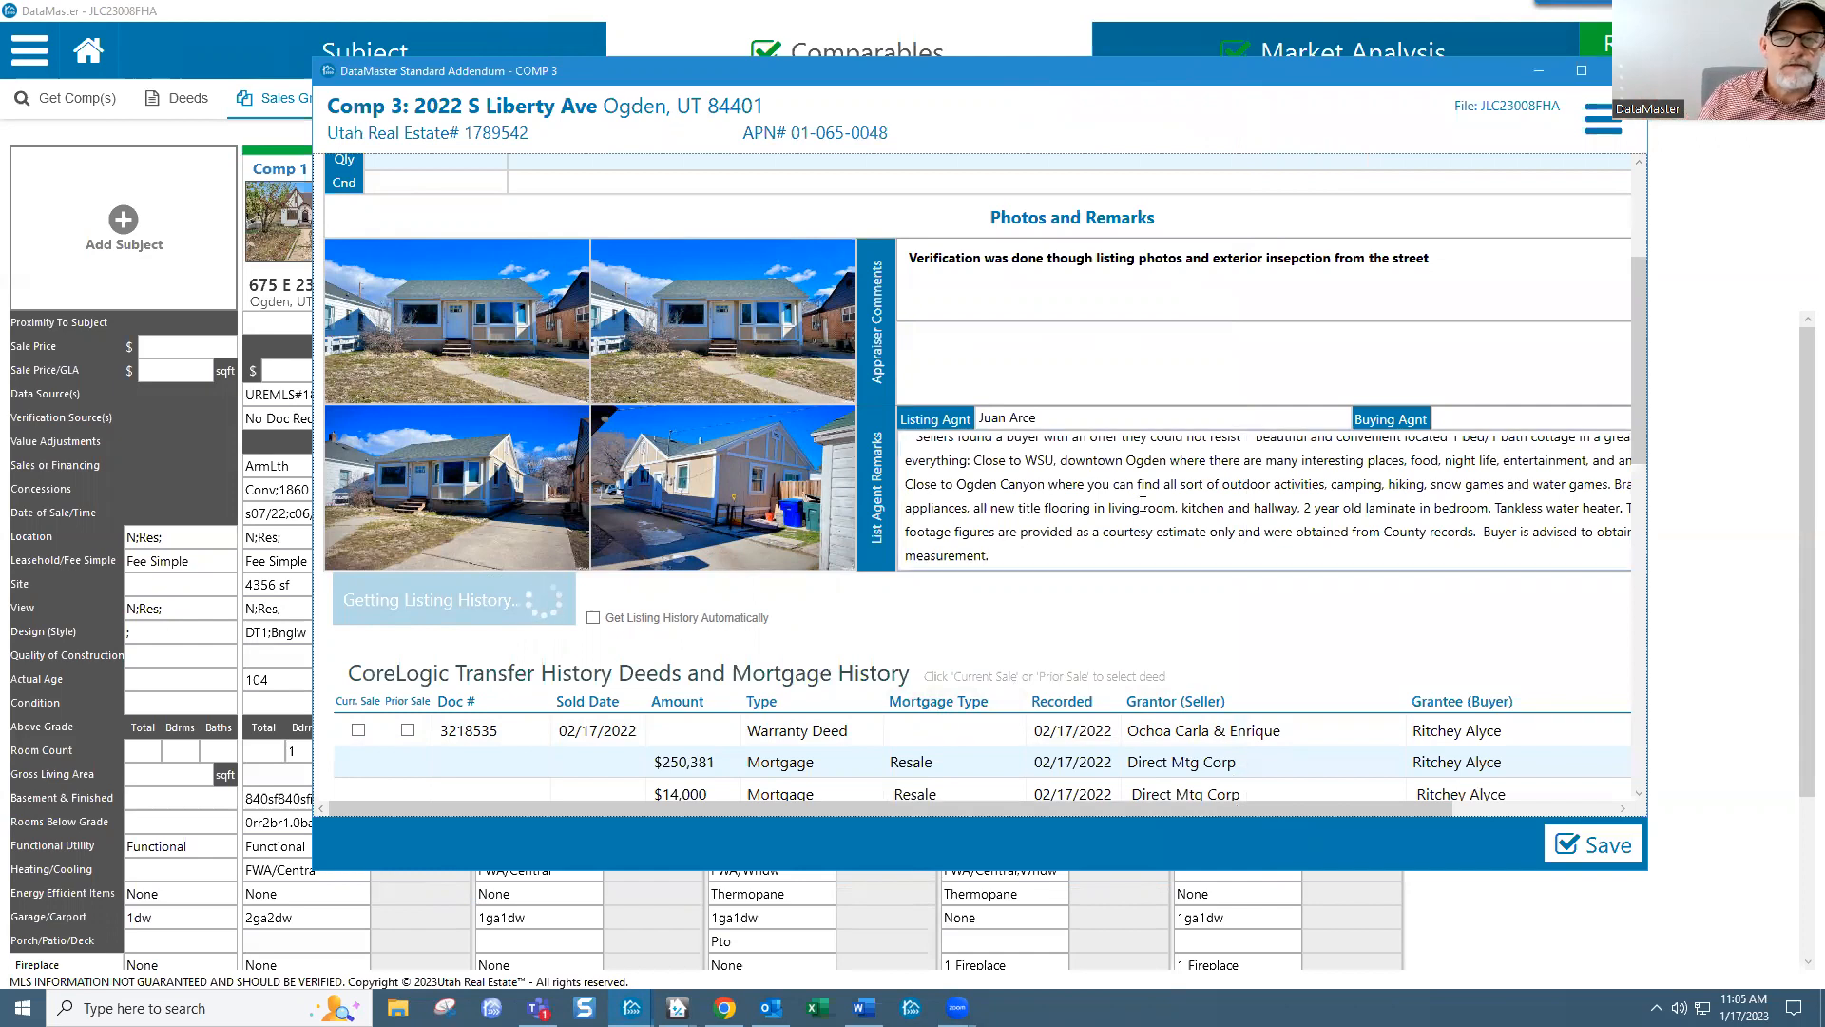
{"action": "scroll", "coordinate": [1148, 510], "scroll_direction": "up", "scroll_amount": 6}
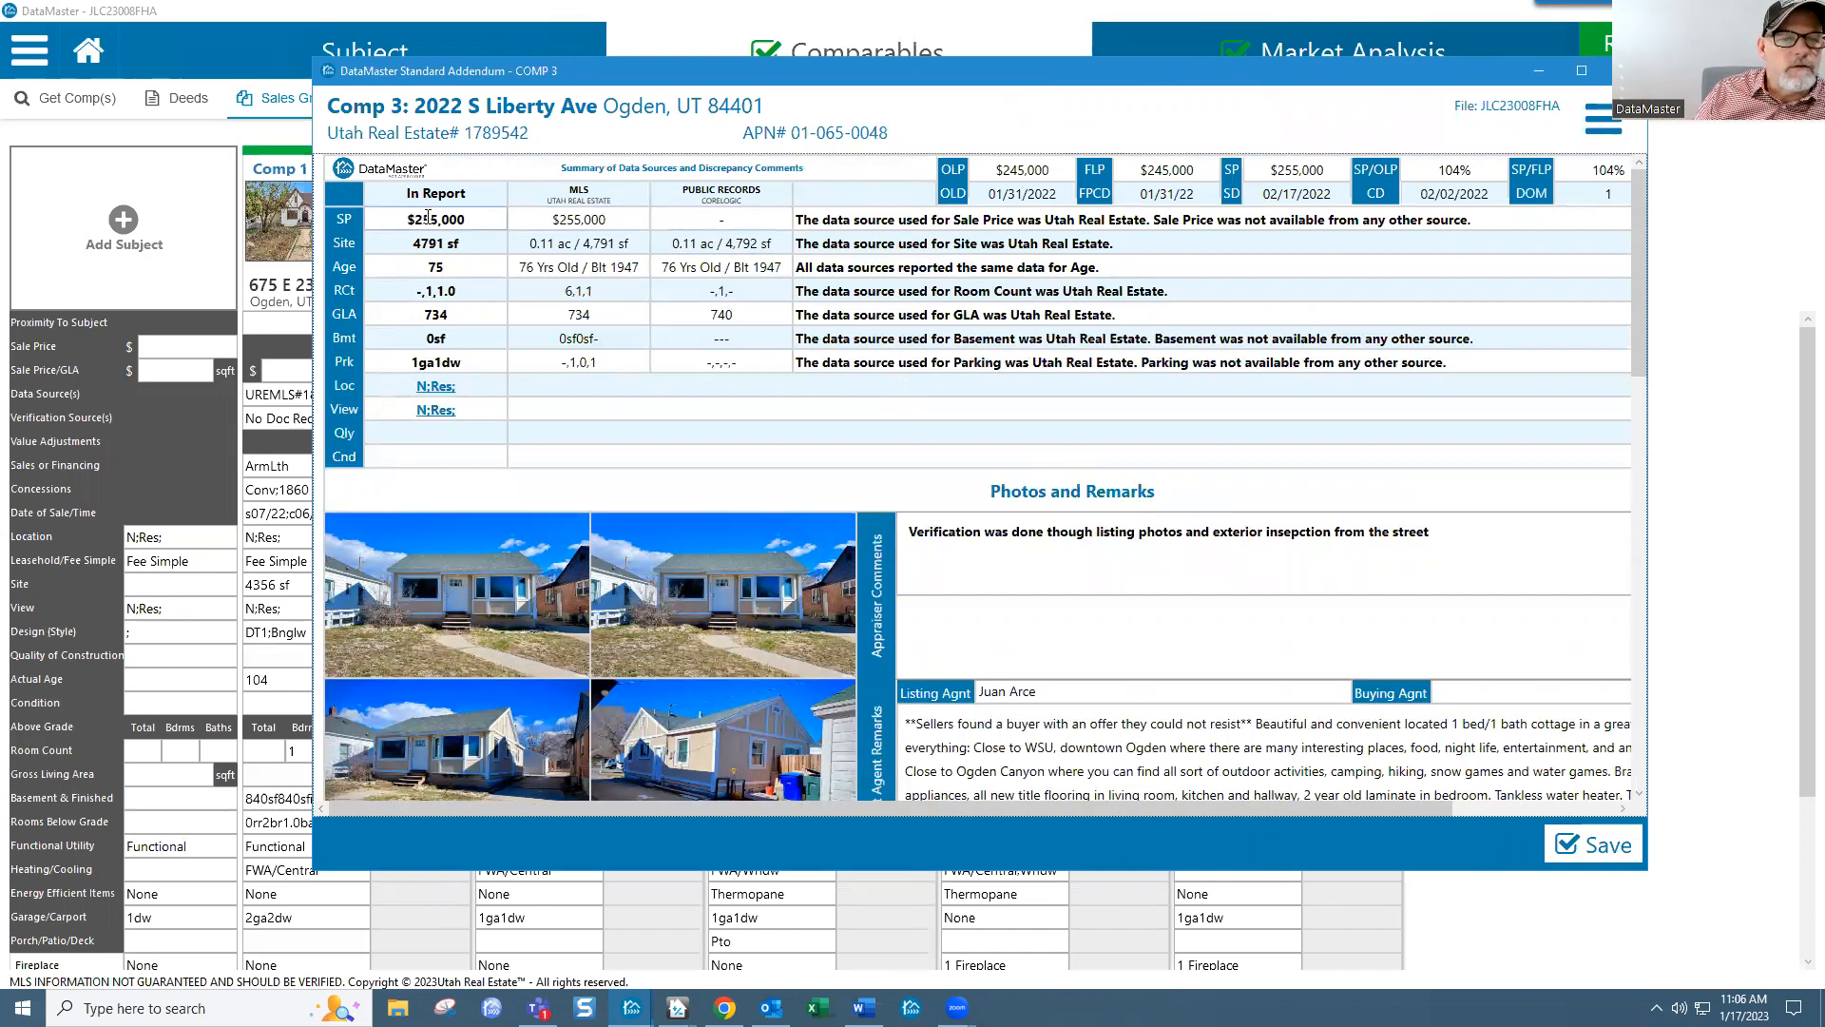
Step: Review the Sale Price and Site data-source comments and MLS site size, then select the Loc field
{"action": "left_click_drag", "start_coordinate": [800, 220], "coordinate": [1491, 222]}
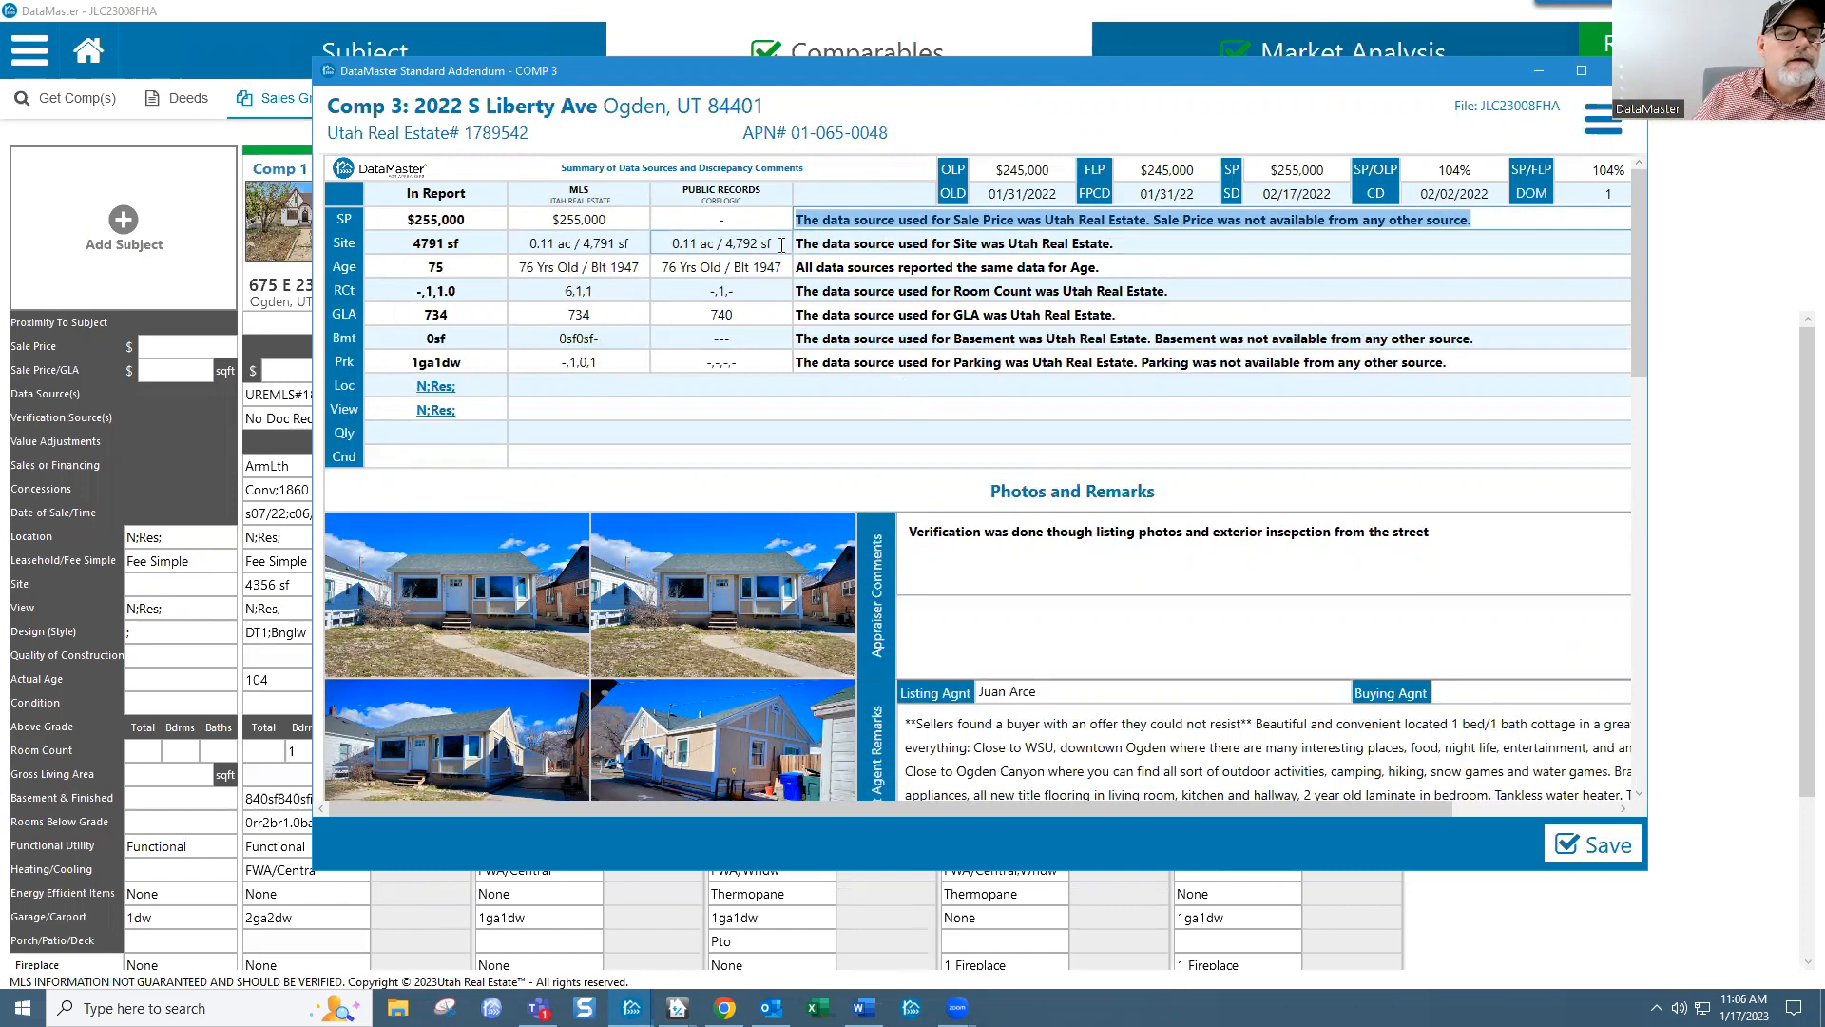
{"action": "left_click", "coordinate": [924, 246]}
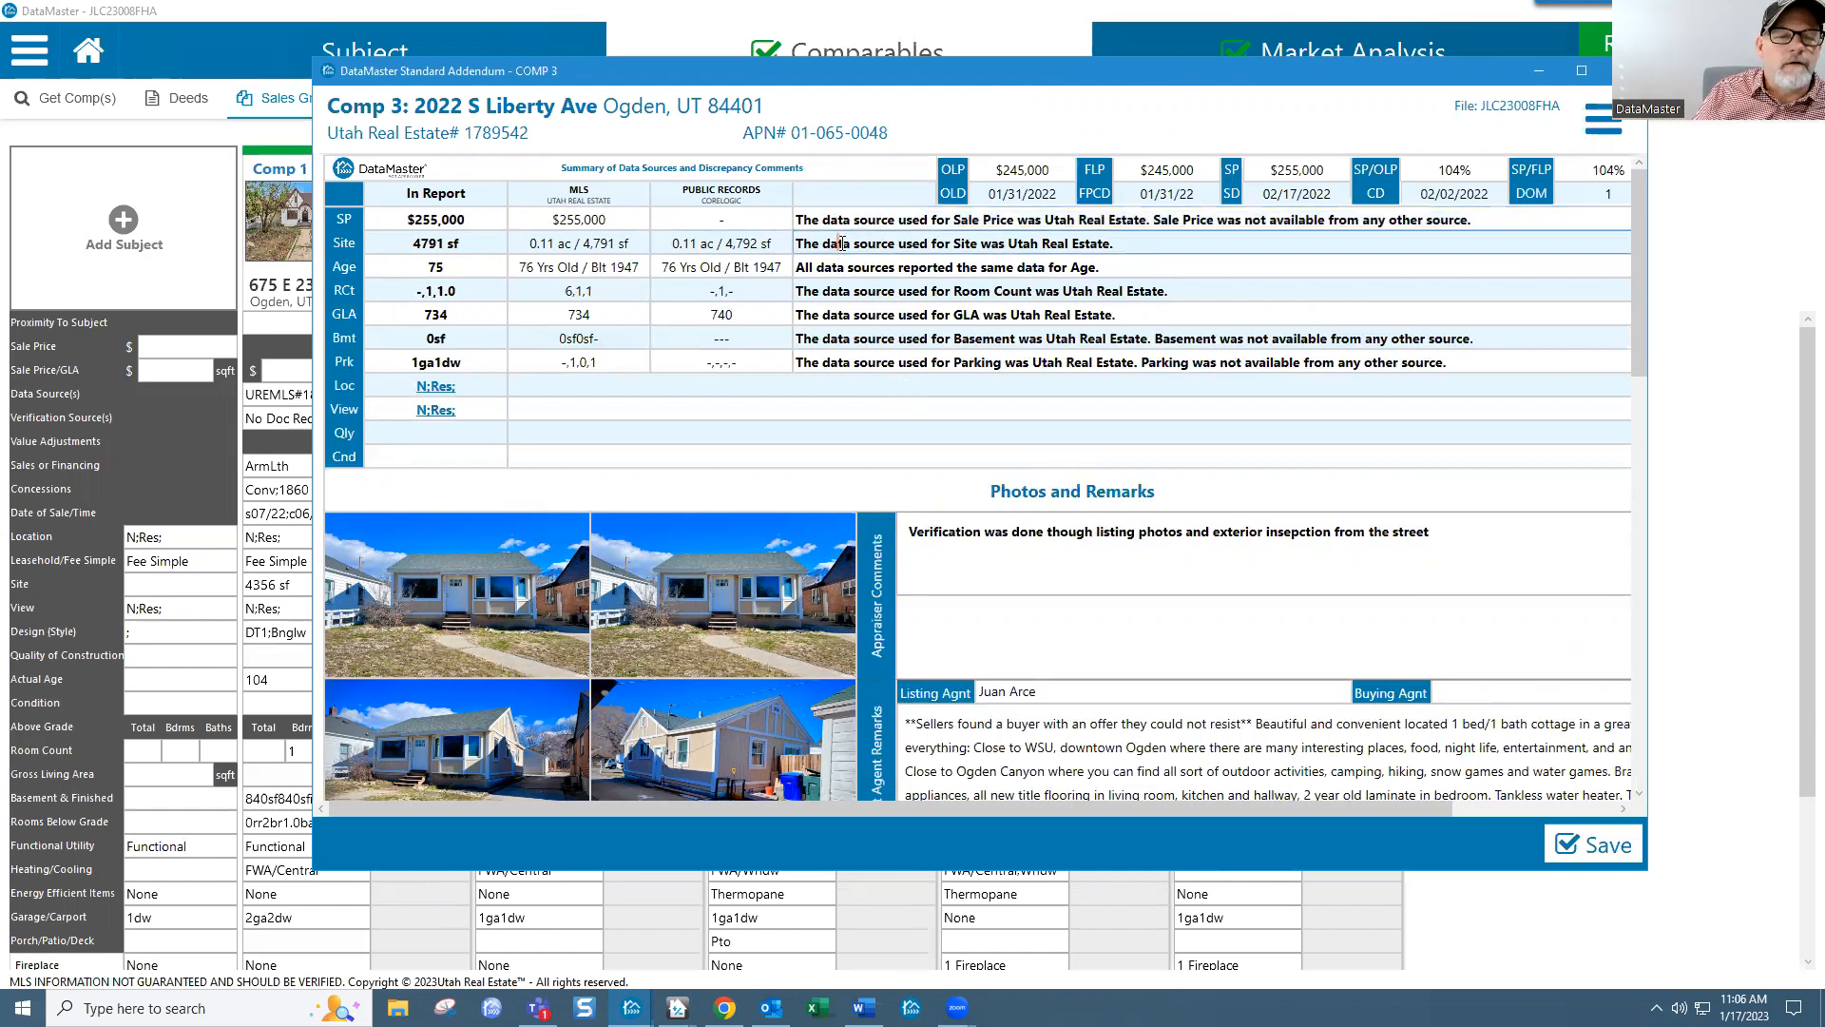
{"action": "left_click_drag", "start_coordinate": [837, 244], "coordinate": [1035, 244]}
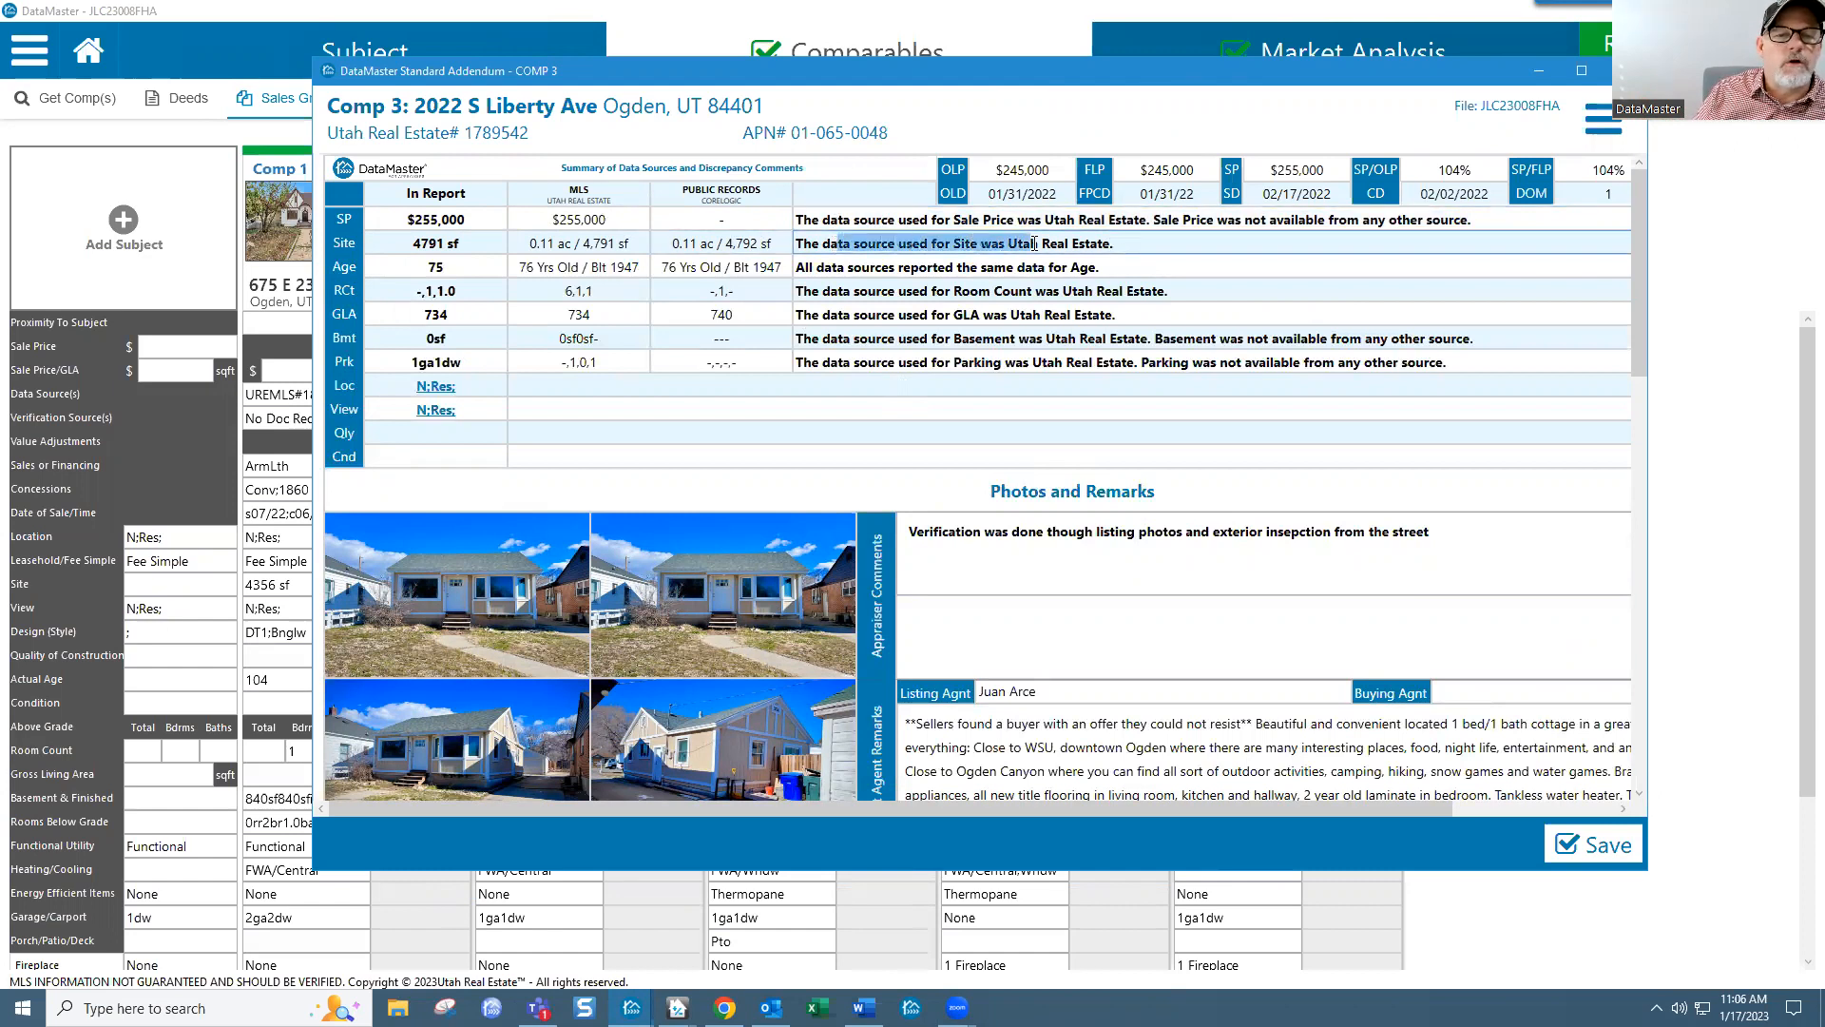
{"action": "left_click_drag", "start_coordinate": [631, 244], "coordinate": [528, 245]}
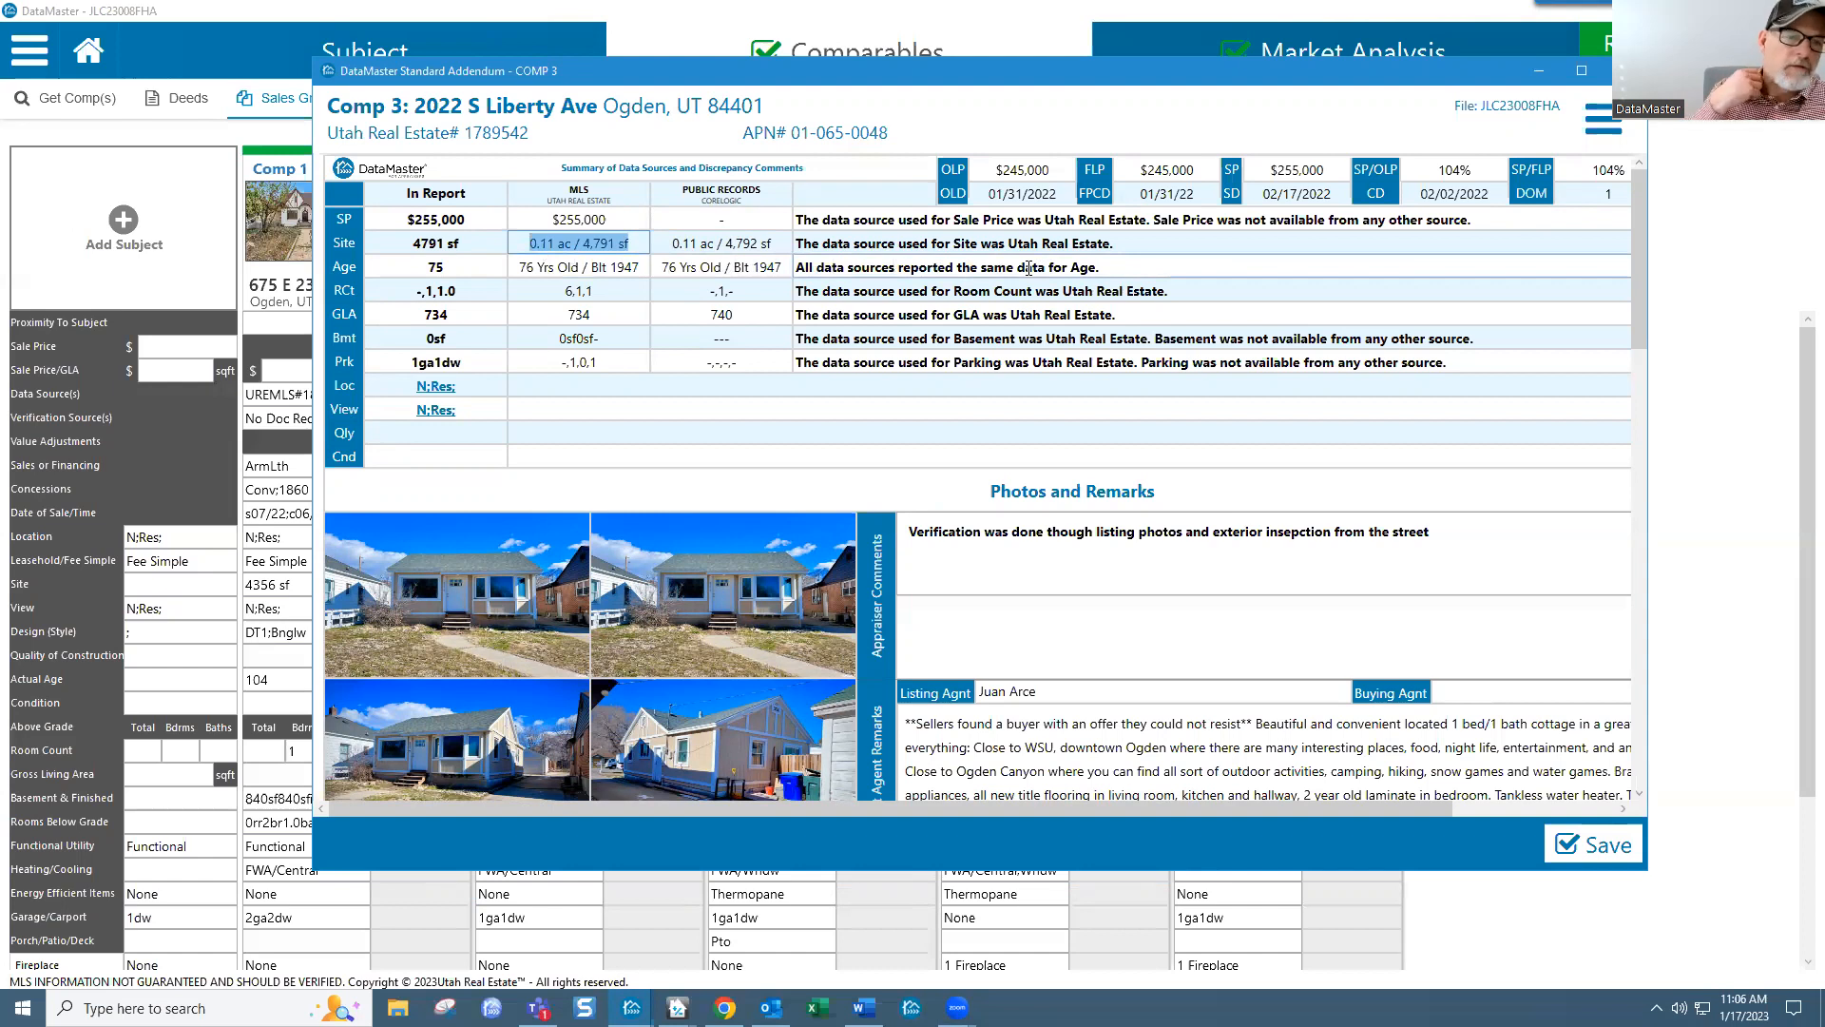
{"action": "left_click", "coordinate": [711, 380]}
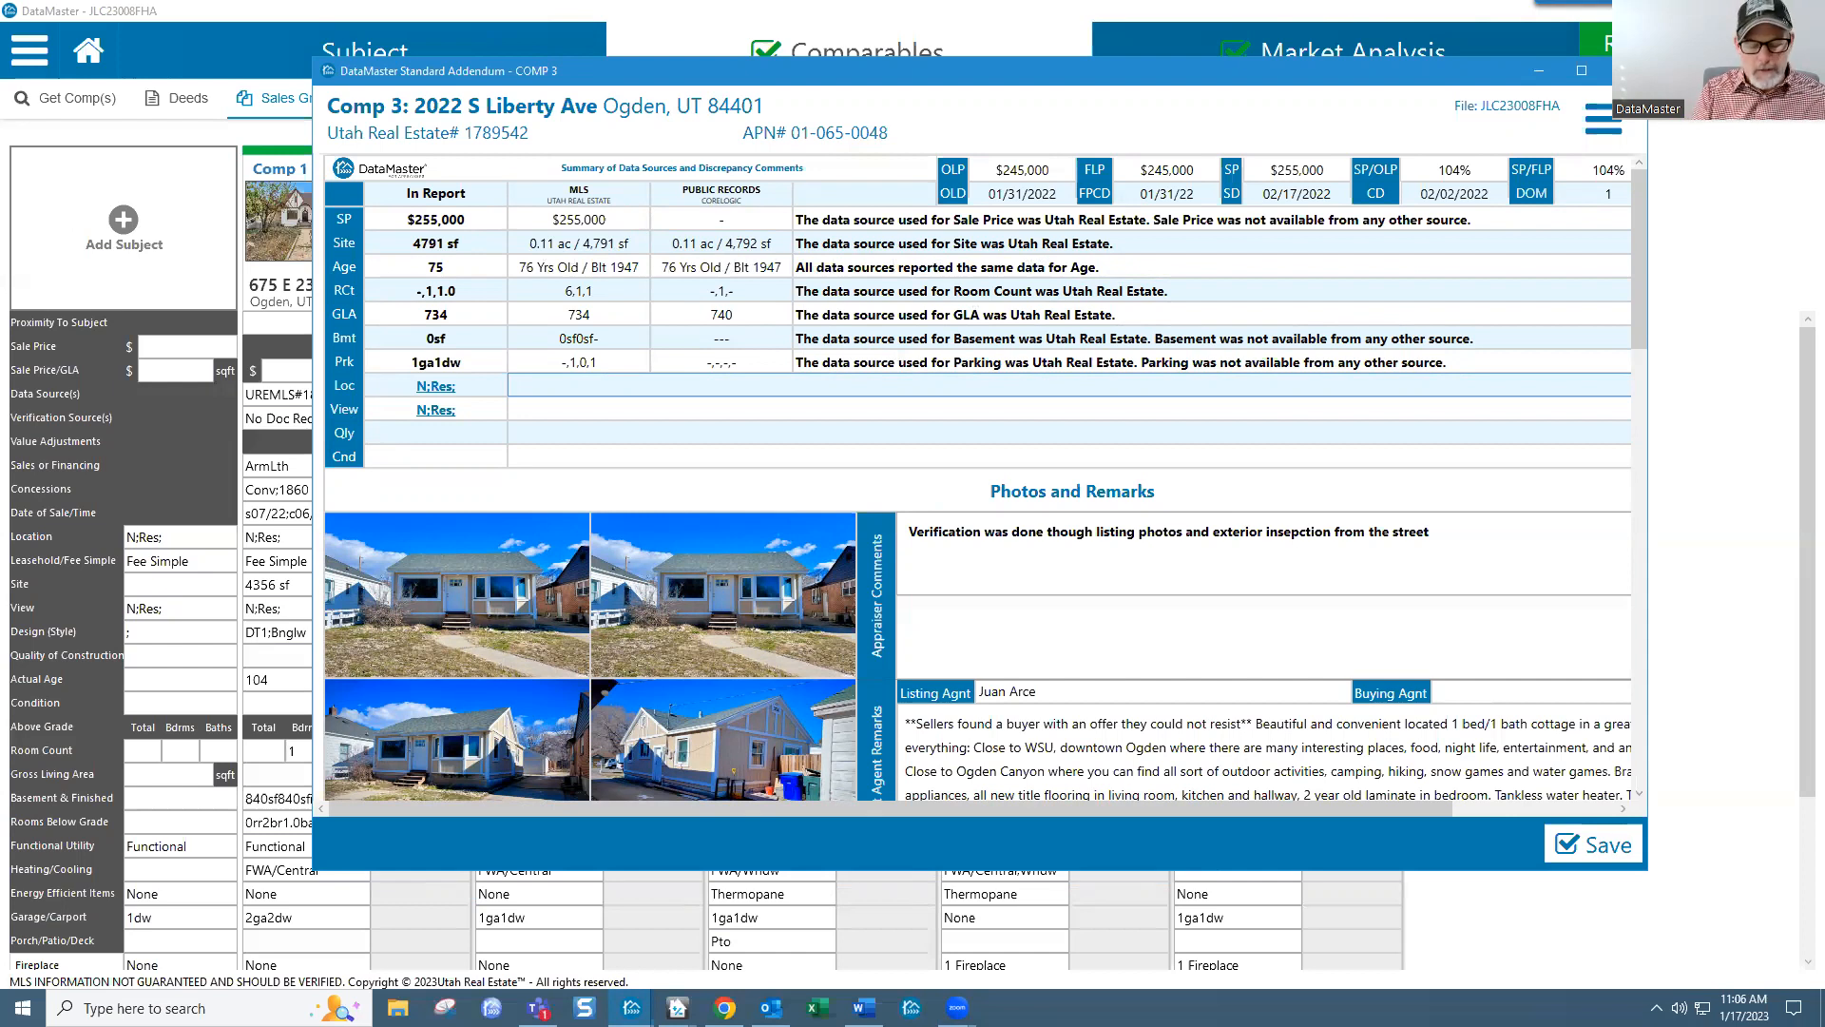
Step: Write the Loc comment 'Property is located on a typically residential street'
{"action": "type", "text": "This is"}
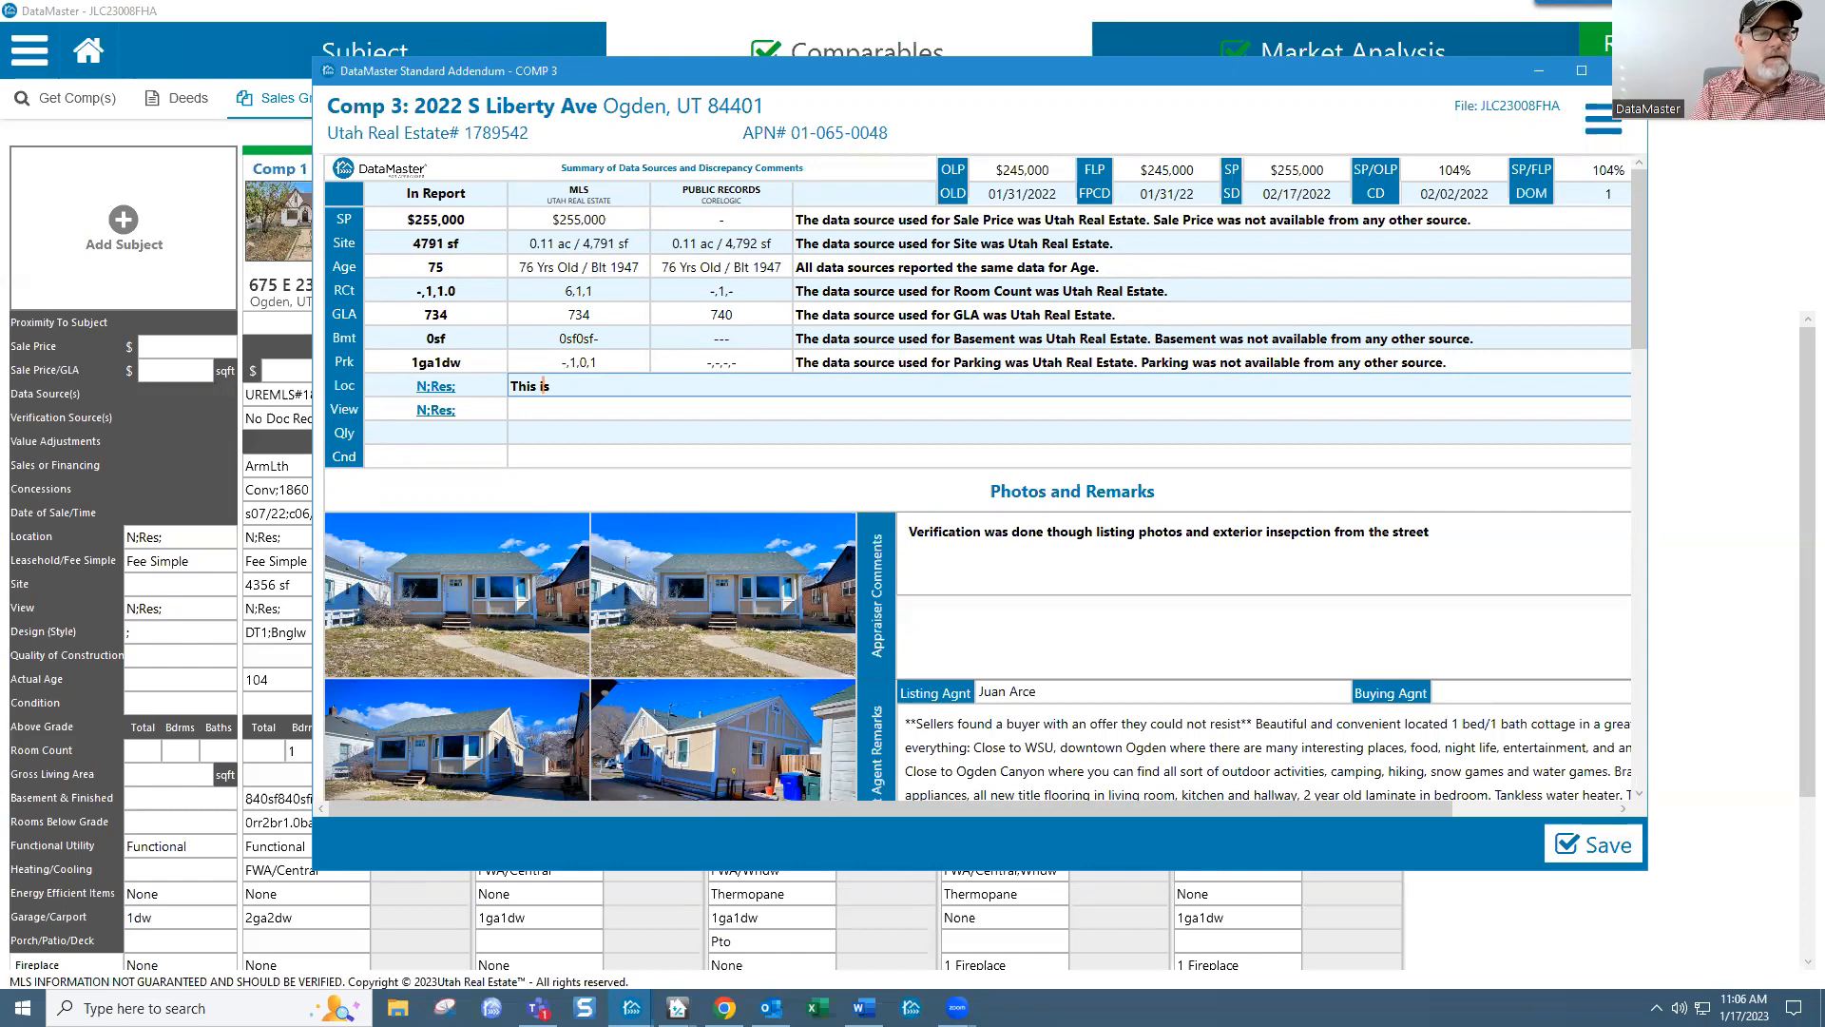
{"action": "key", "text": "BackSpace"}
{"action": "key", "text": "BackSpace"}
{"action": "key", "text": "BackSpace"}
{"action": "key", "text": "BackSpace"}
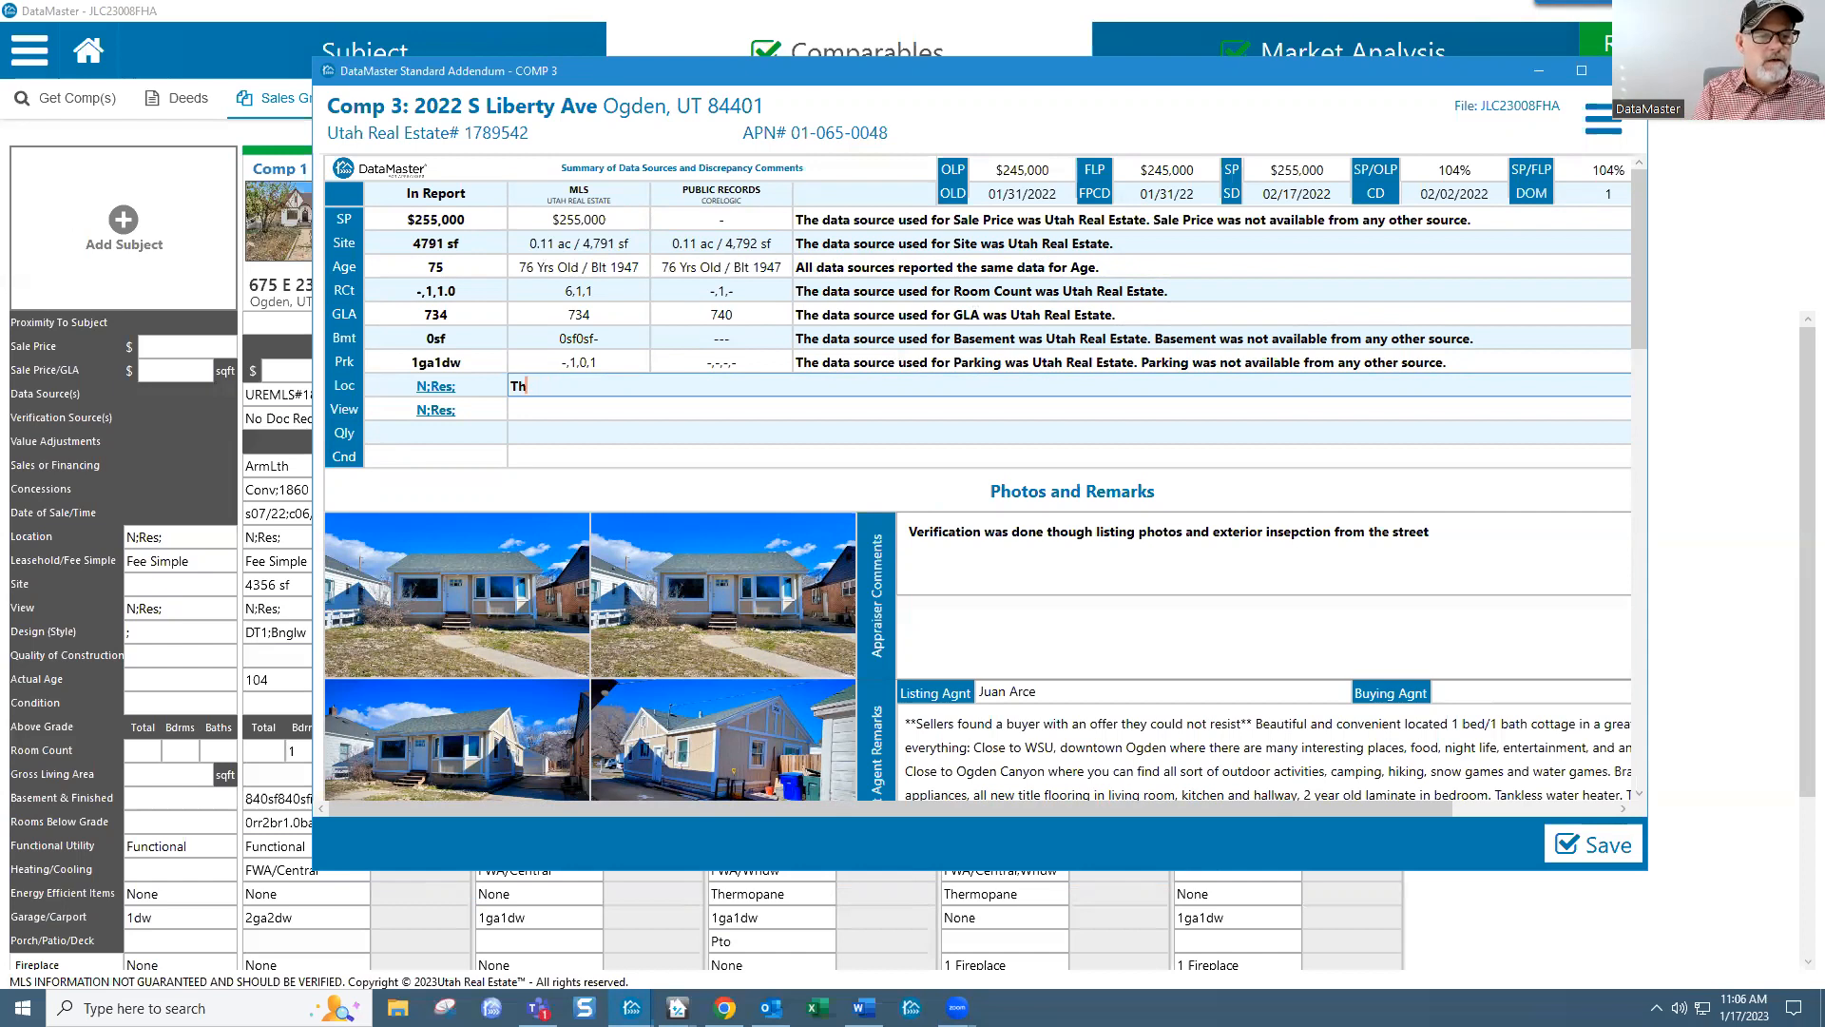
{"action": "type", "text": "Proep"}
{"action": "key", "text": "BackSpace"}
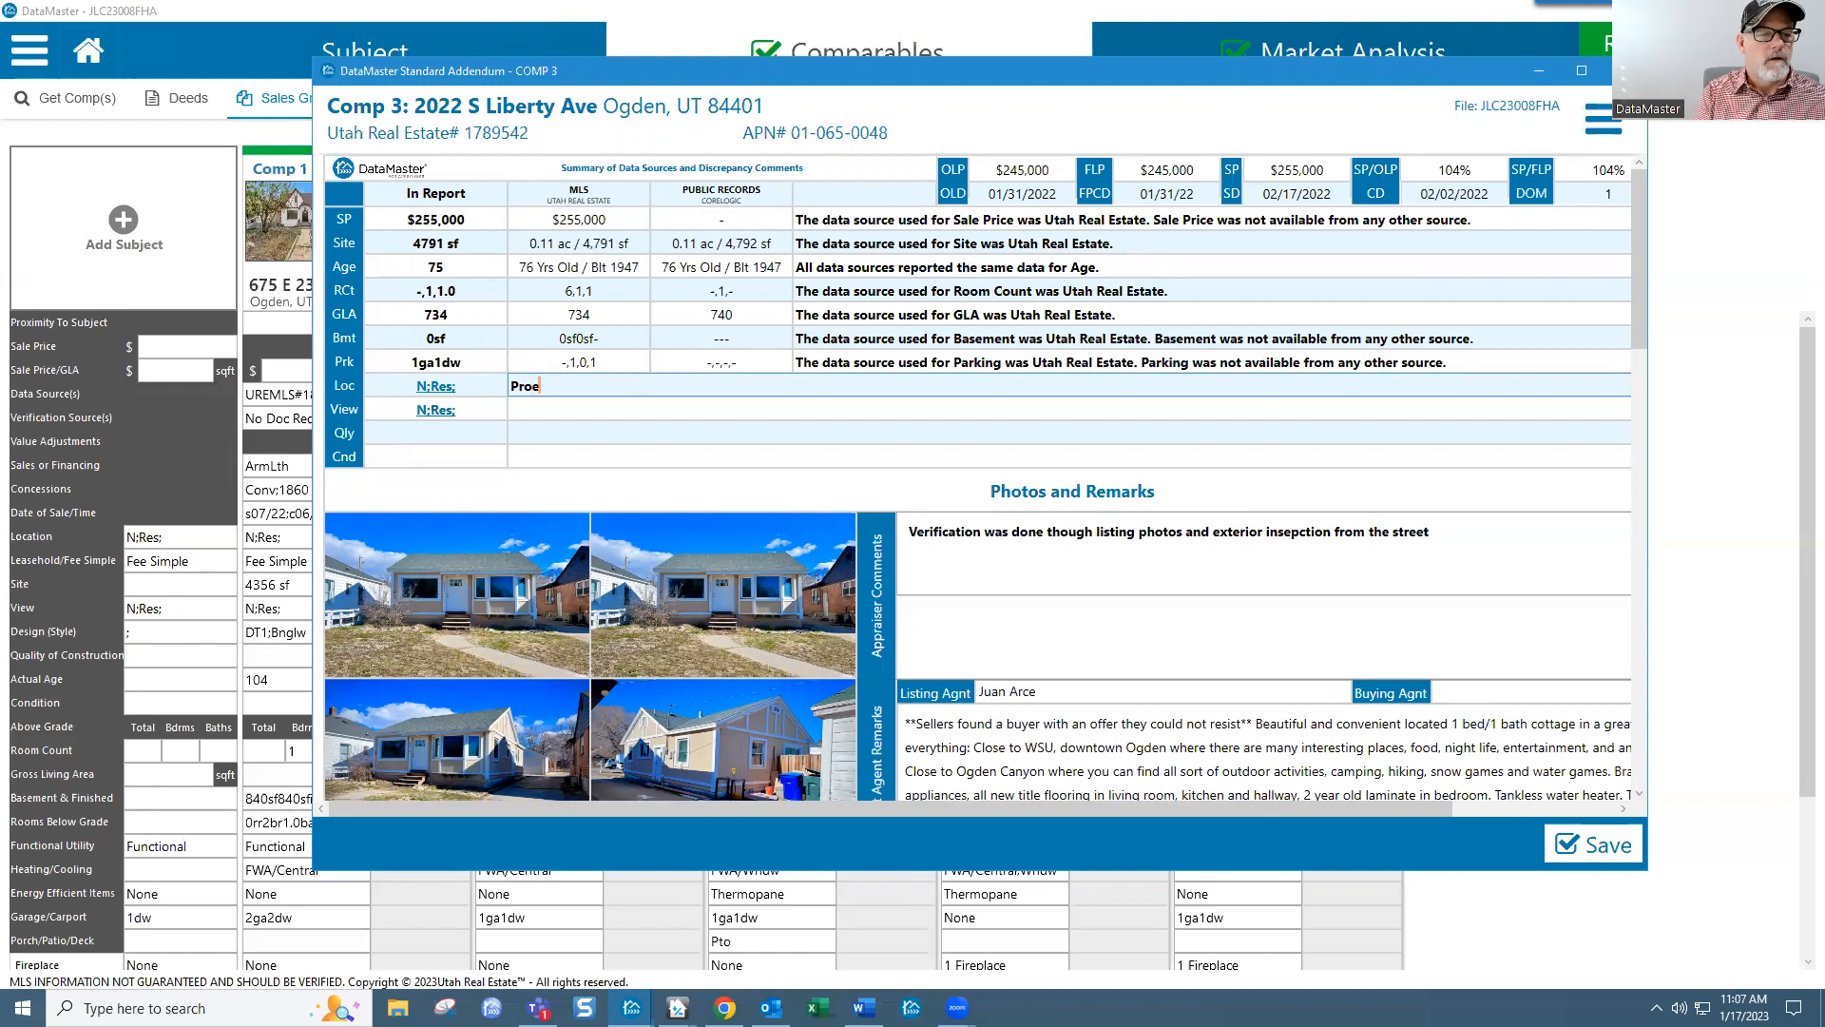
{"action": "type", "text": "perty is located on a ytp"}
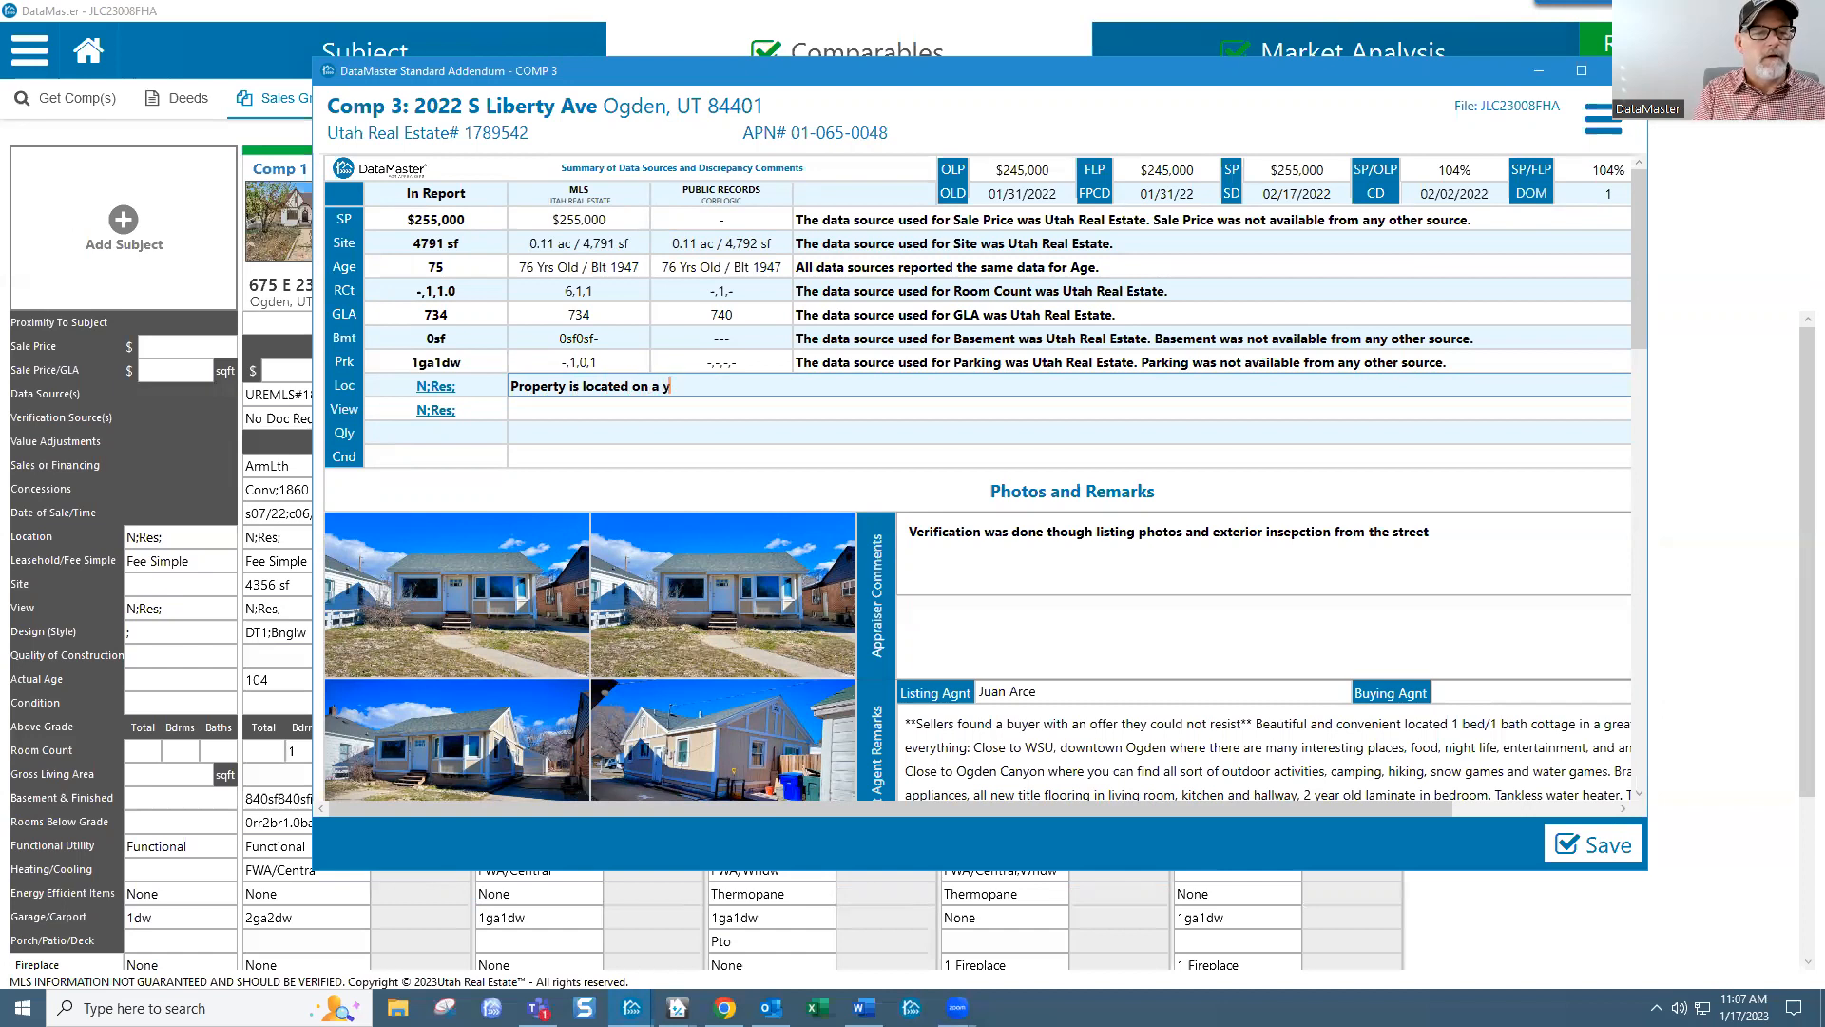
{"action": "key", "text": "BackSpace"}
{"action": "key", "text": "BackSpace"}
{"action": "key", "text": "BackSpace"}
{"action": "type", "text": "typica"}
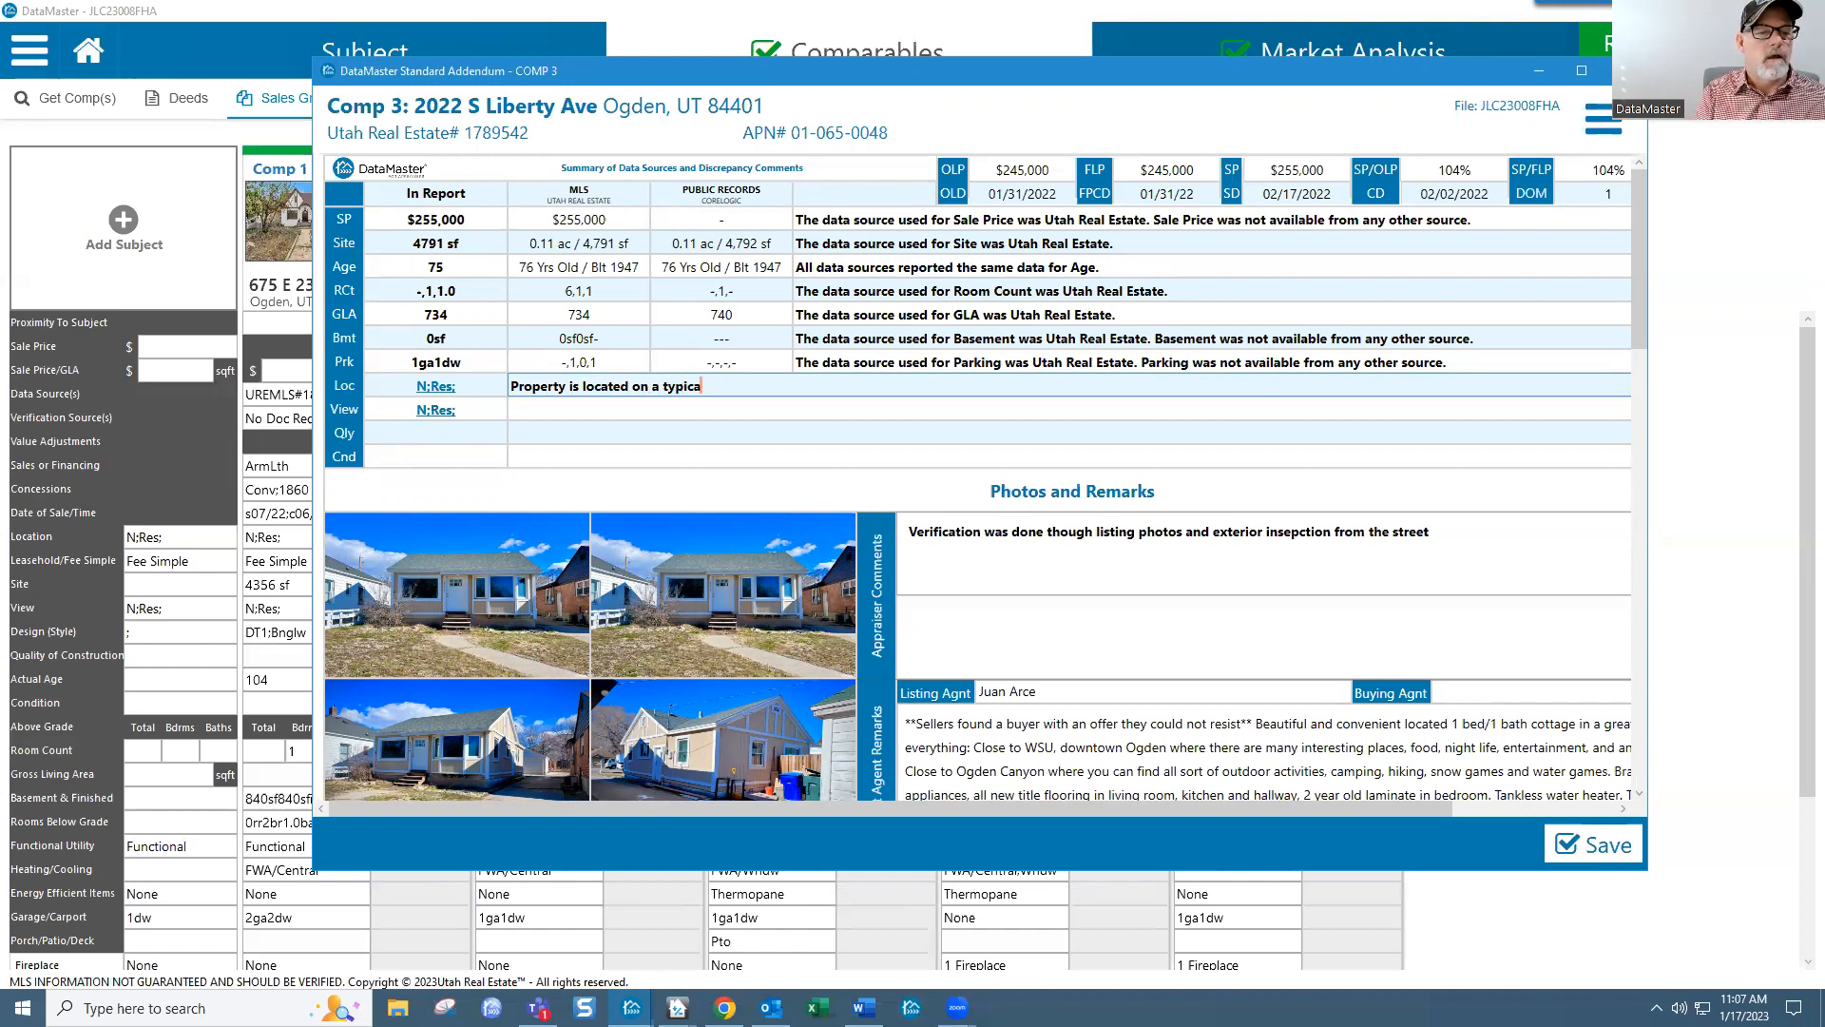
{"action": "type", "text": "lly R"}
{"action": "key", "text": "BackSpace"}
{"action": "key", "text": "BackSpace"}
{"action": "type", "text": "esid"}
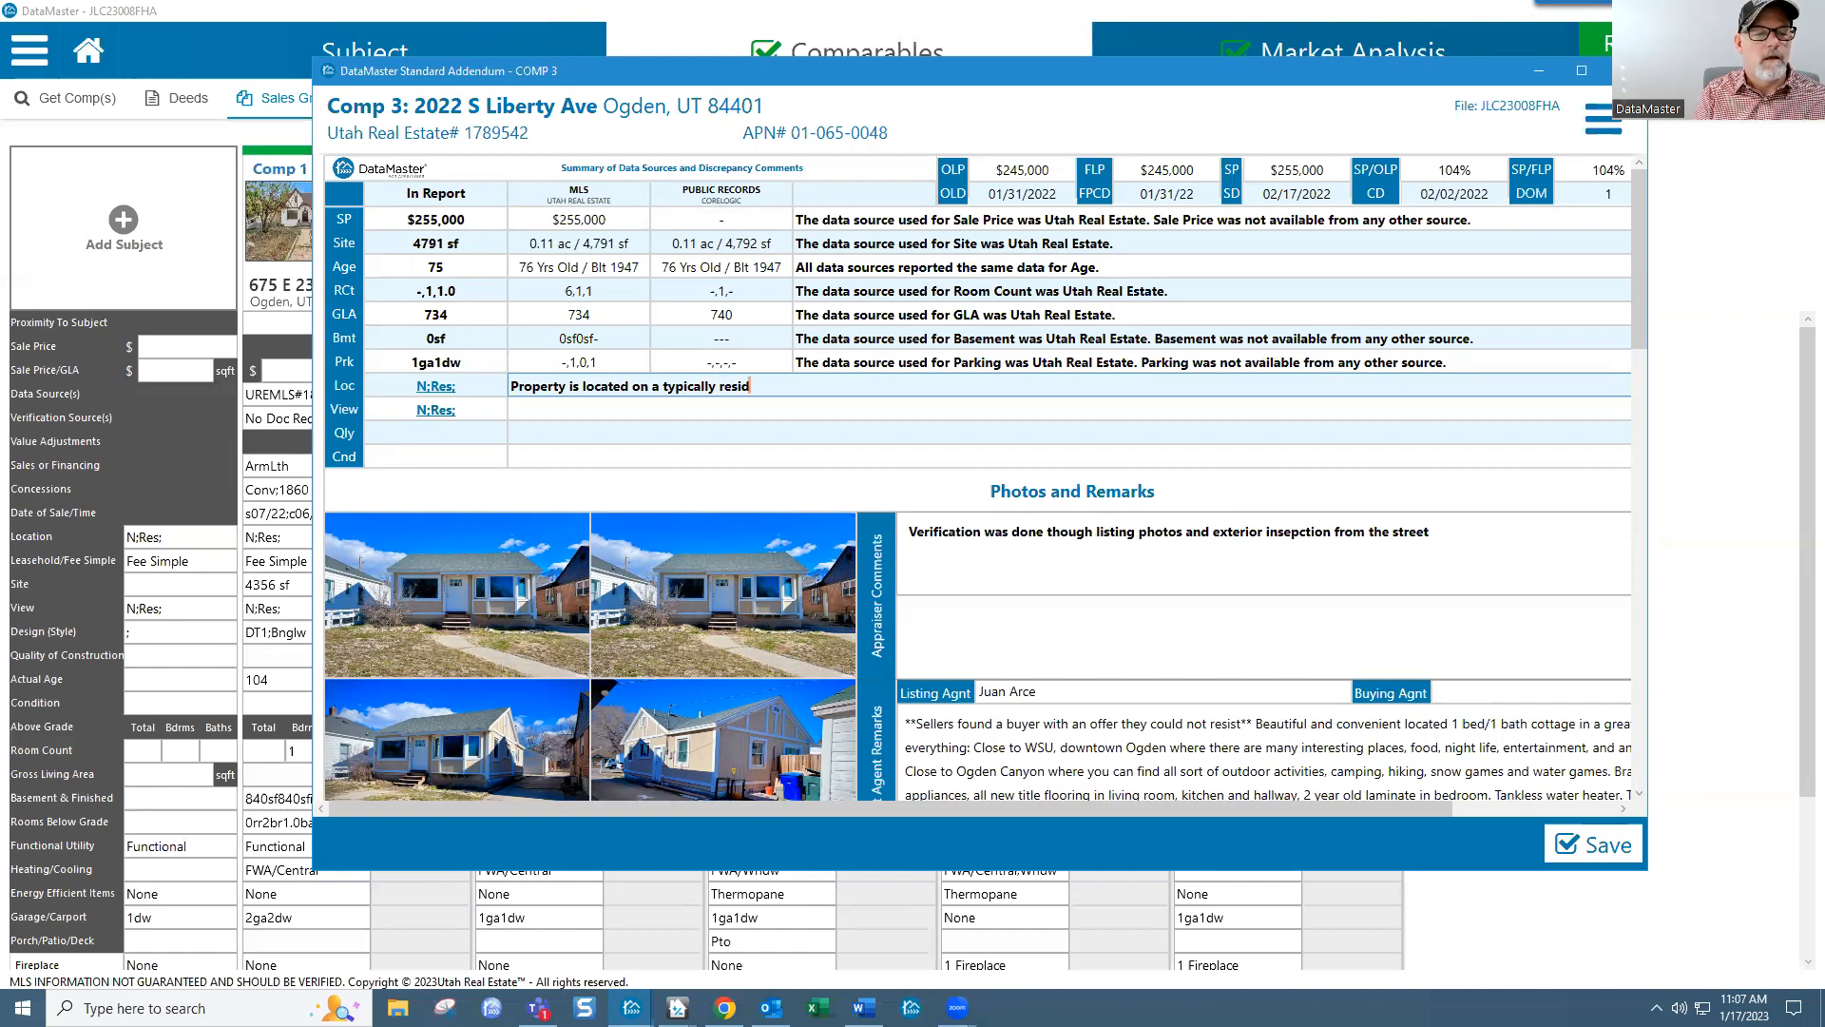
{"action": "type", "text": "ential street"}
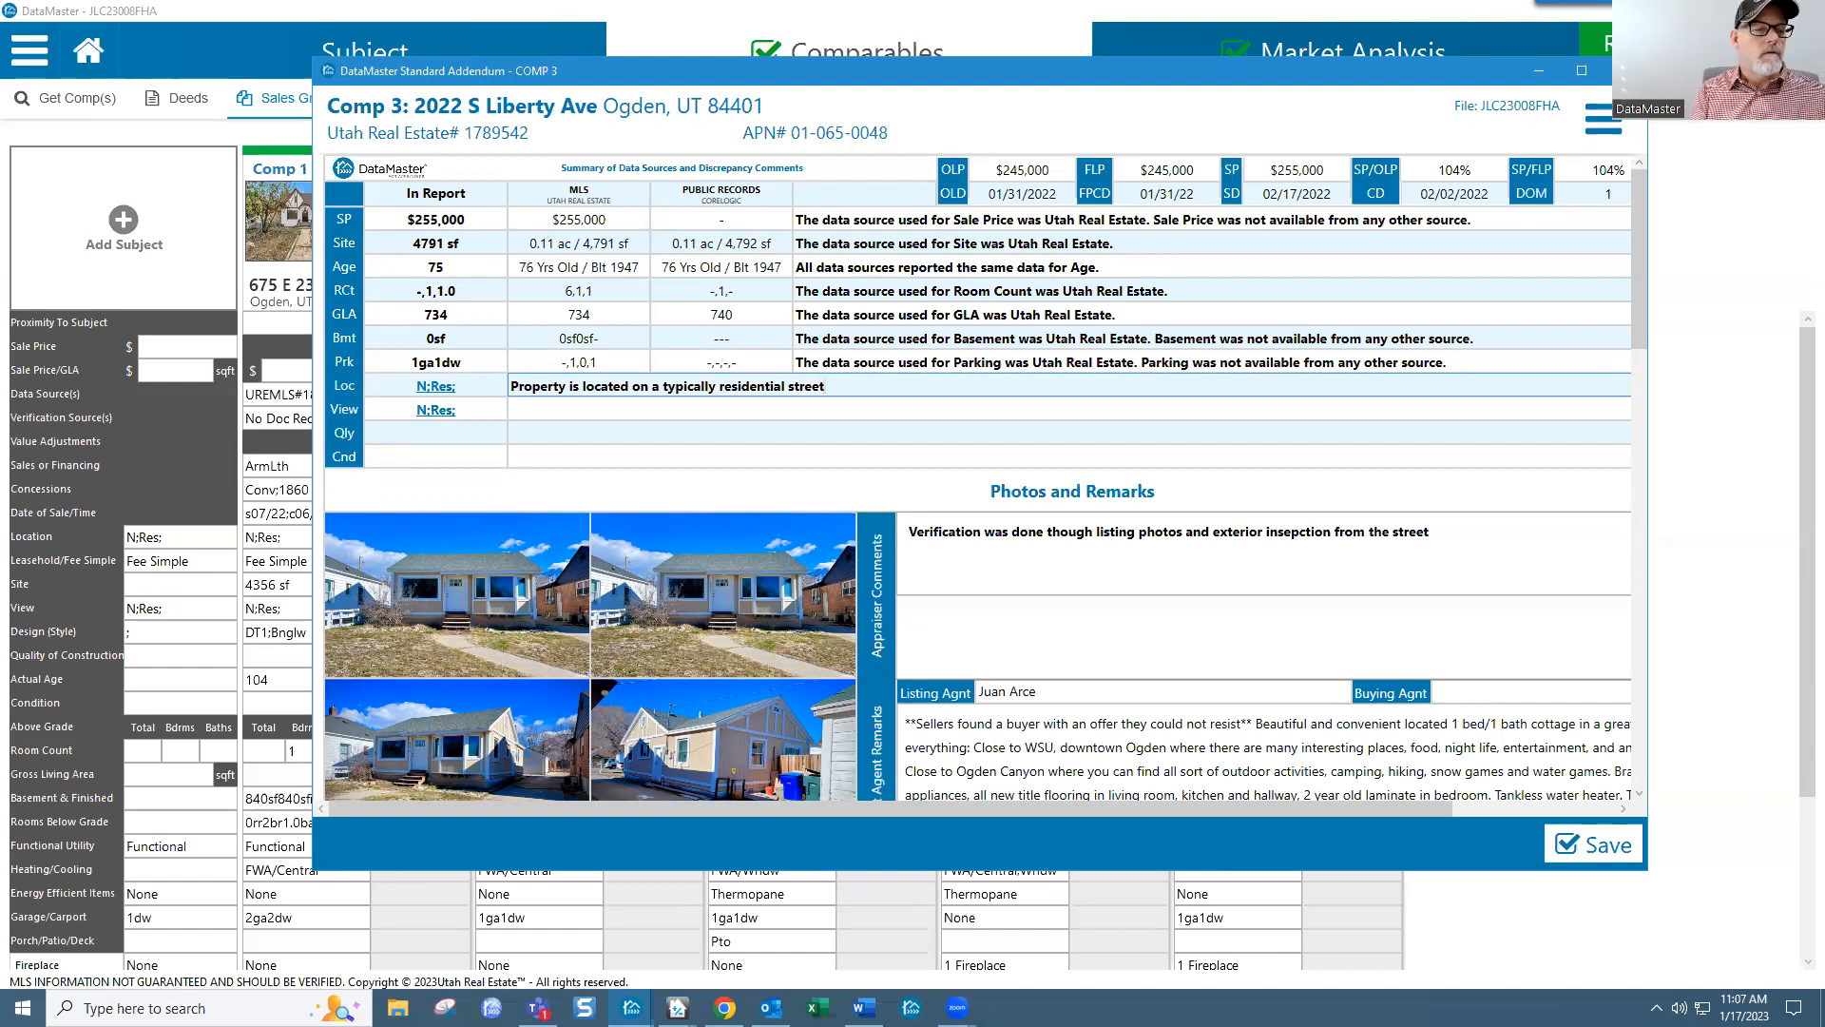
Step: Enter 'residential.' as the View comment, check the OLP, FLP and SP values, and widen the addendum
{"action": "left_click", "coordinate": [641, 405]}
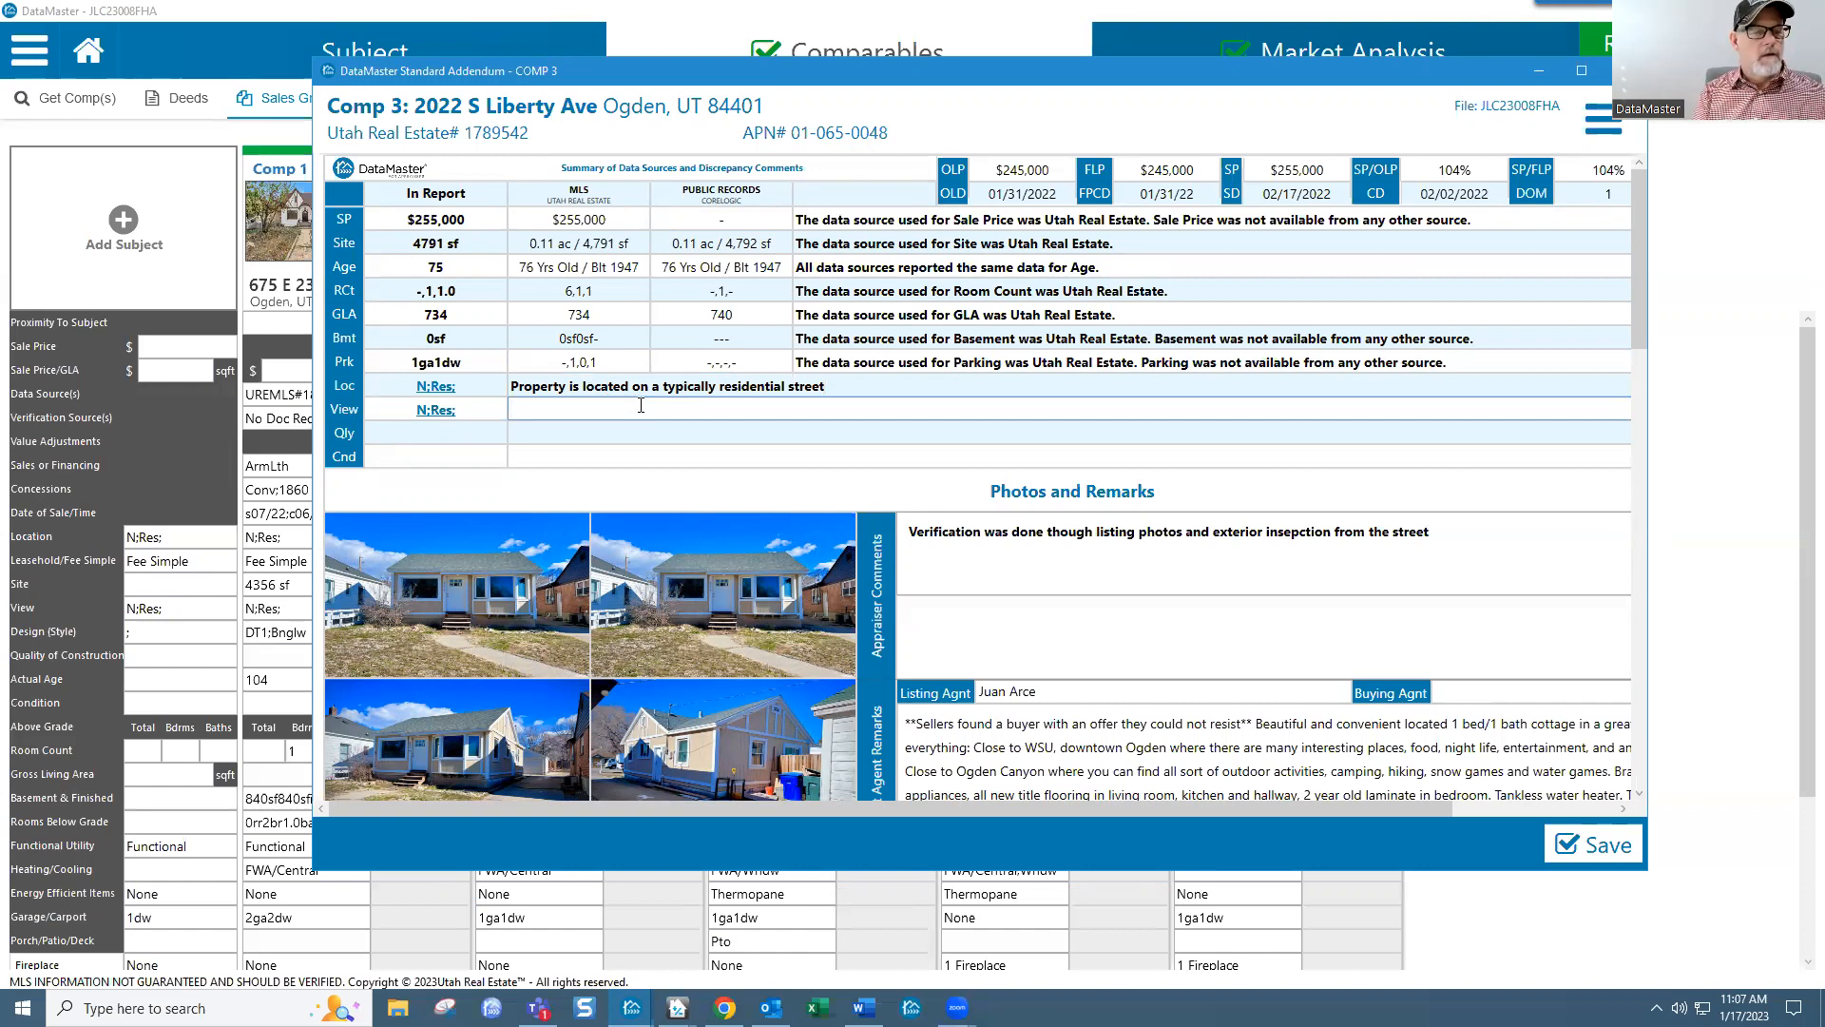
{"action": "type", "text": "residential"}
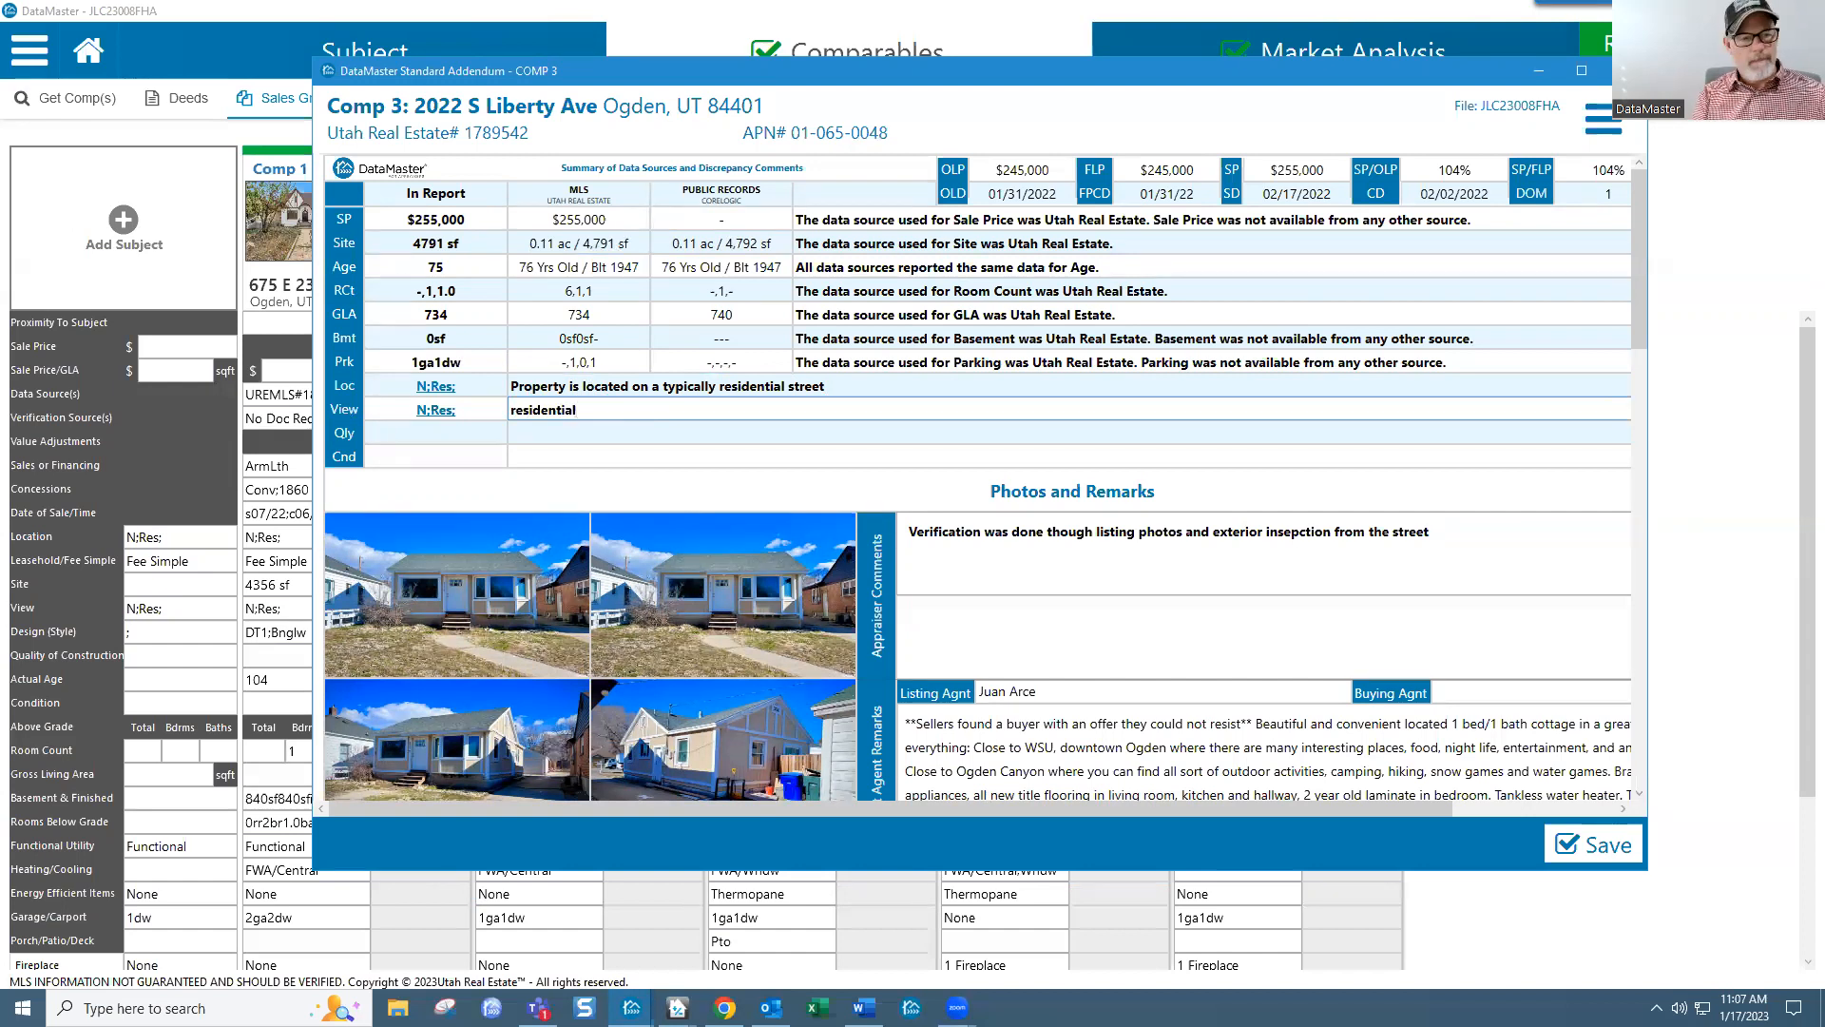
{"action": "type", "text": "."}
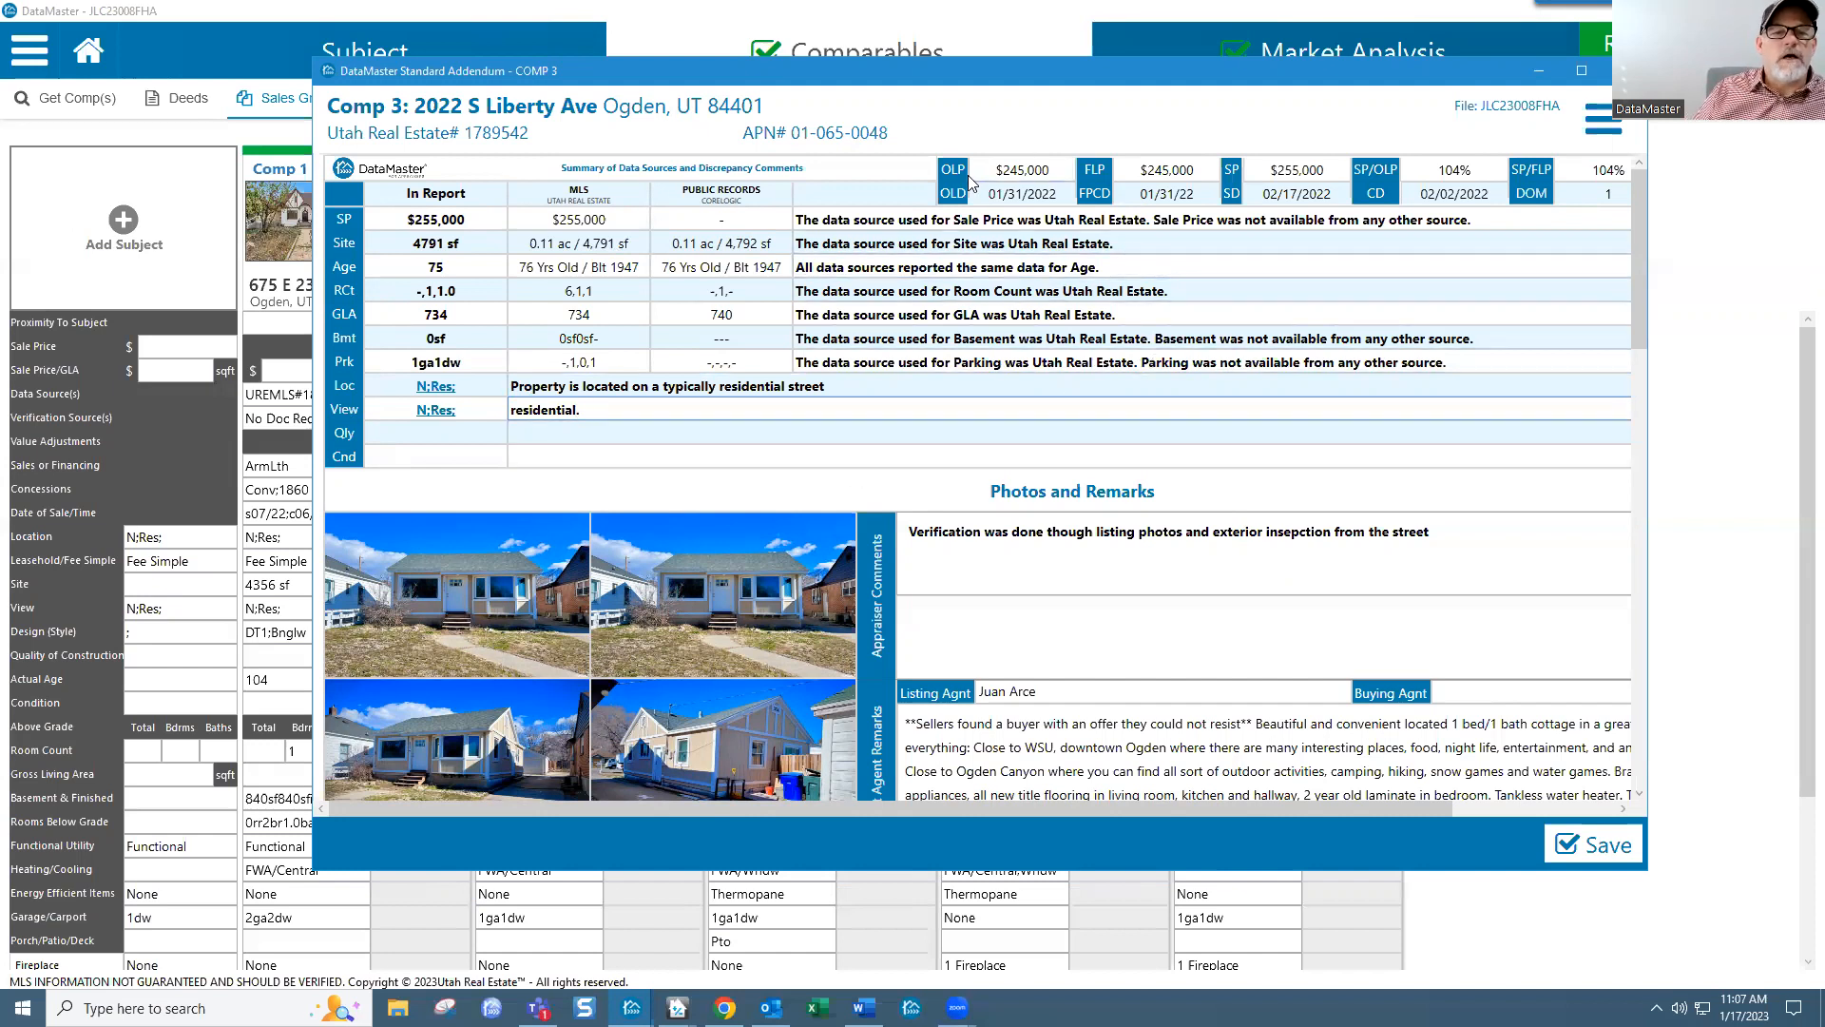
{"action": "left_click", "coordinate": [998, 171]}
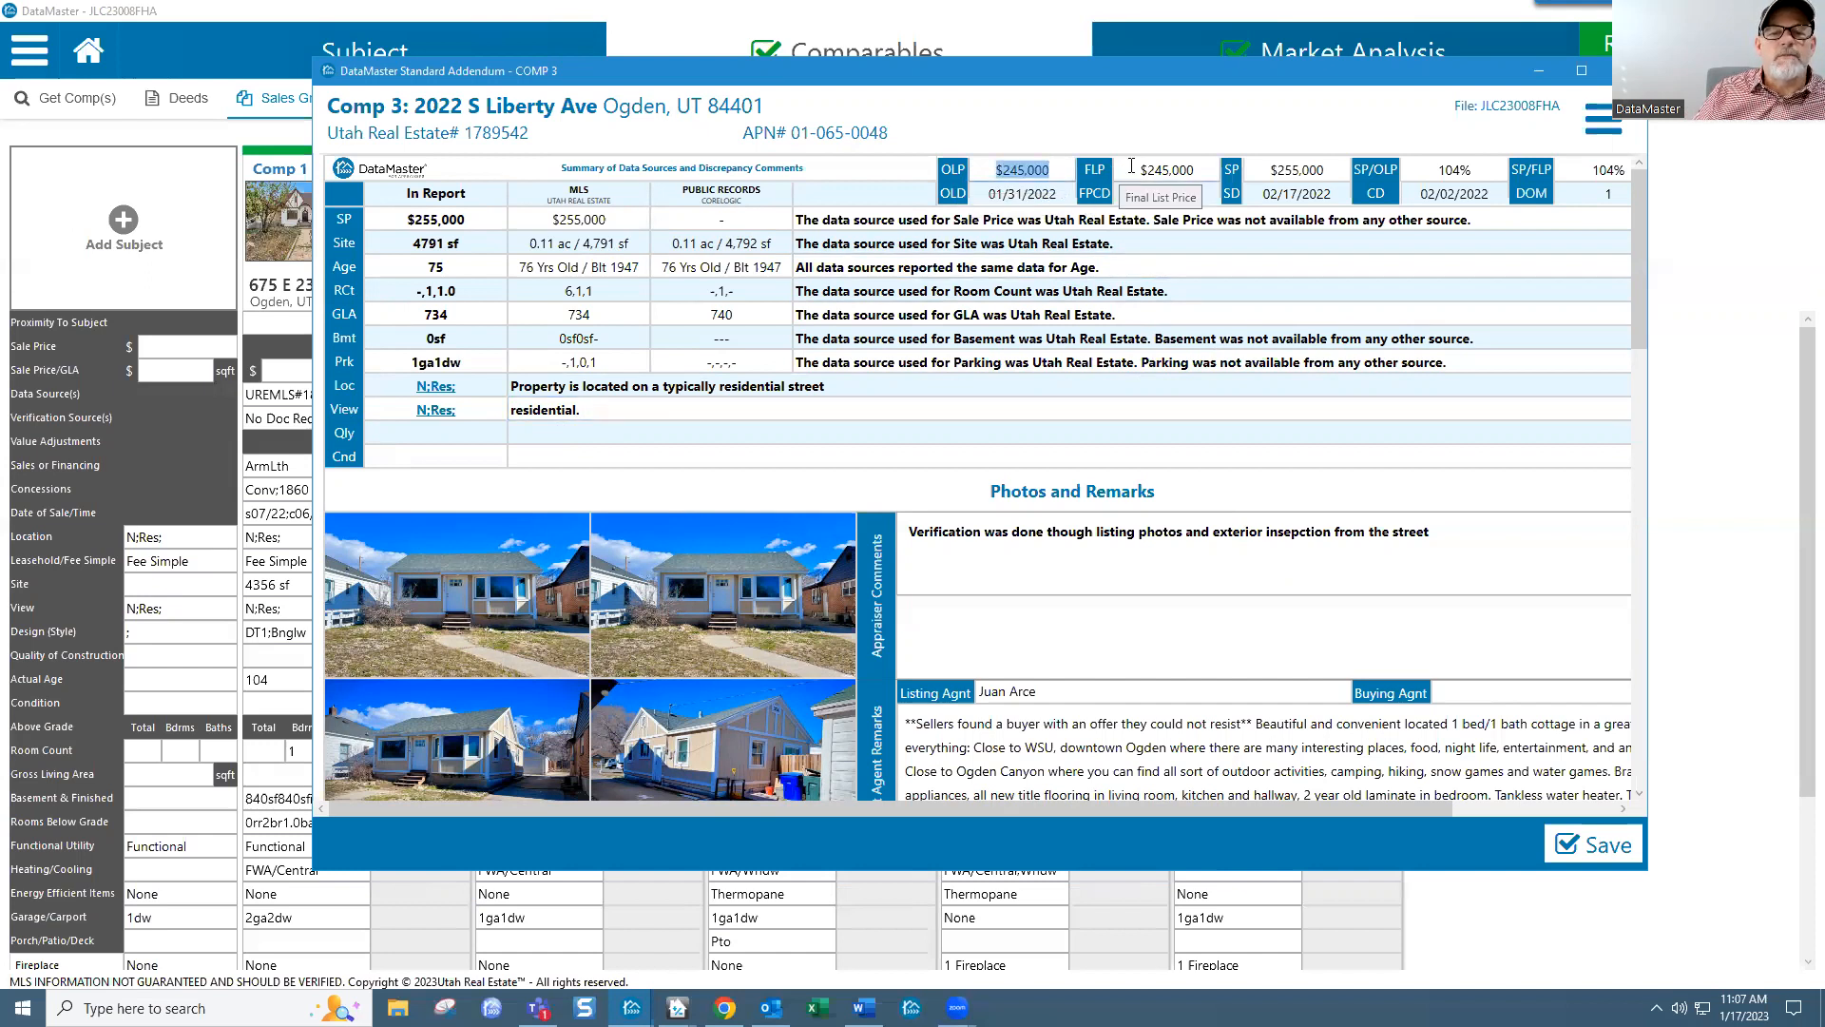
{"action": "left_click", "coordinate": [1165, 170]}
{"action": "left_click", "coordinate": [1271, 172]}
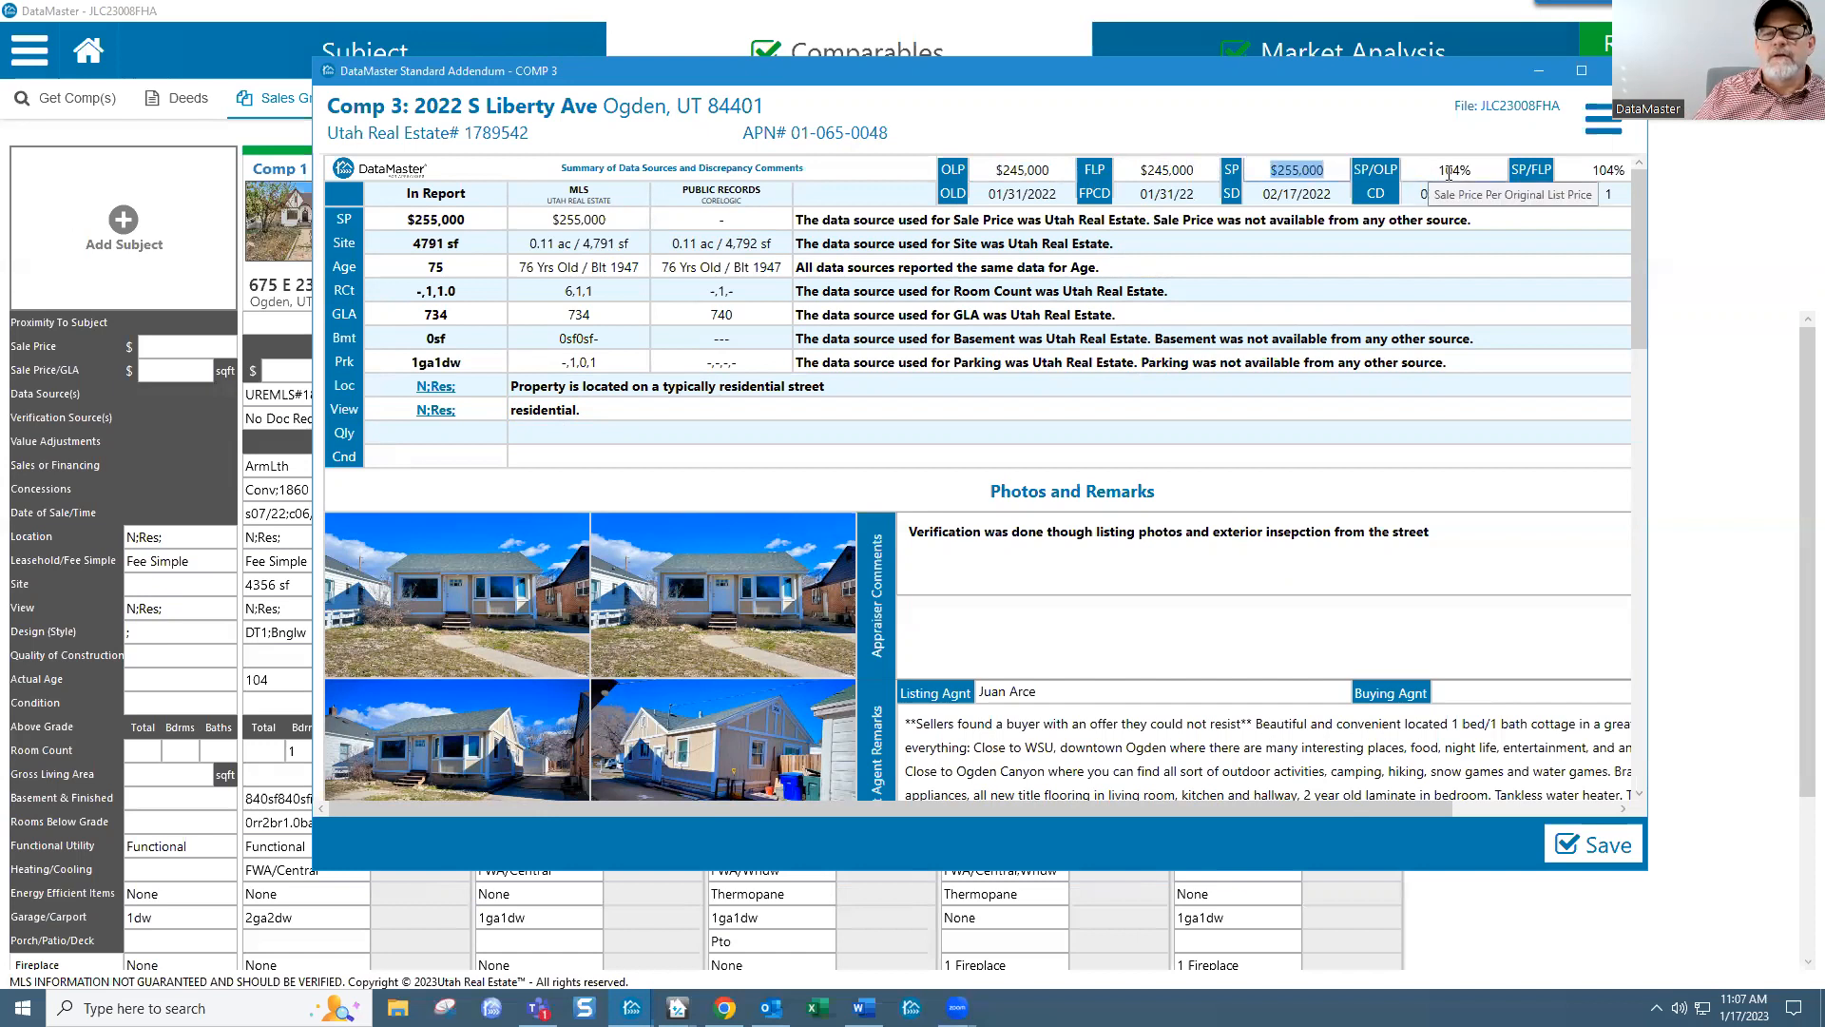
{"action": "left_click_drag", "start_coordinate": [1651, 213], "coordinate": [1701, 207]}
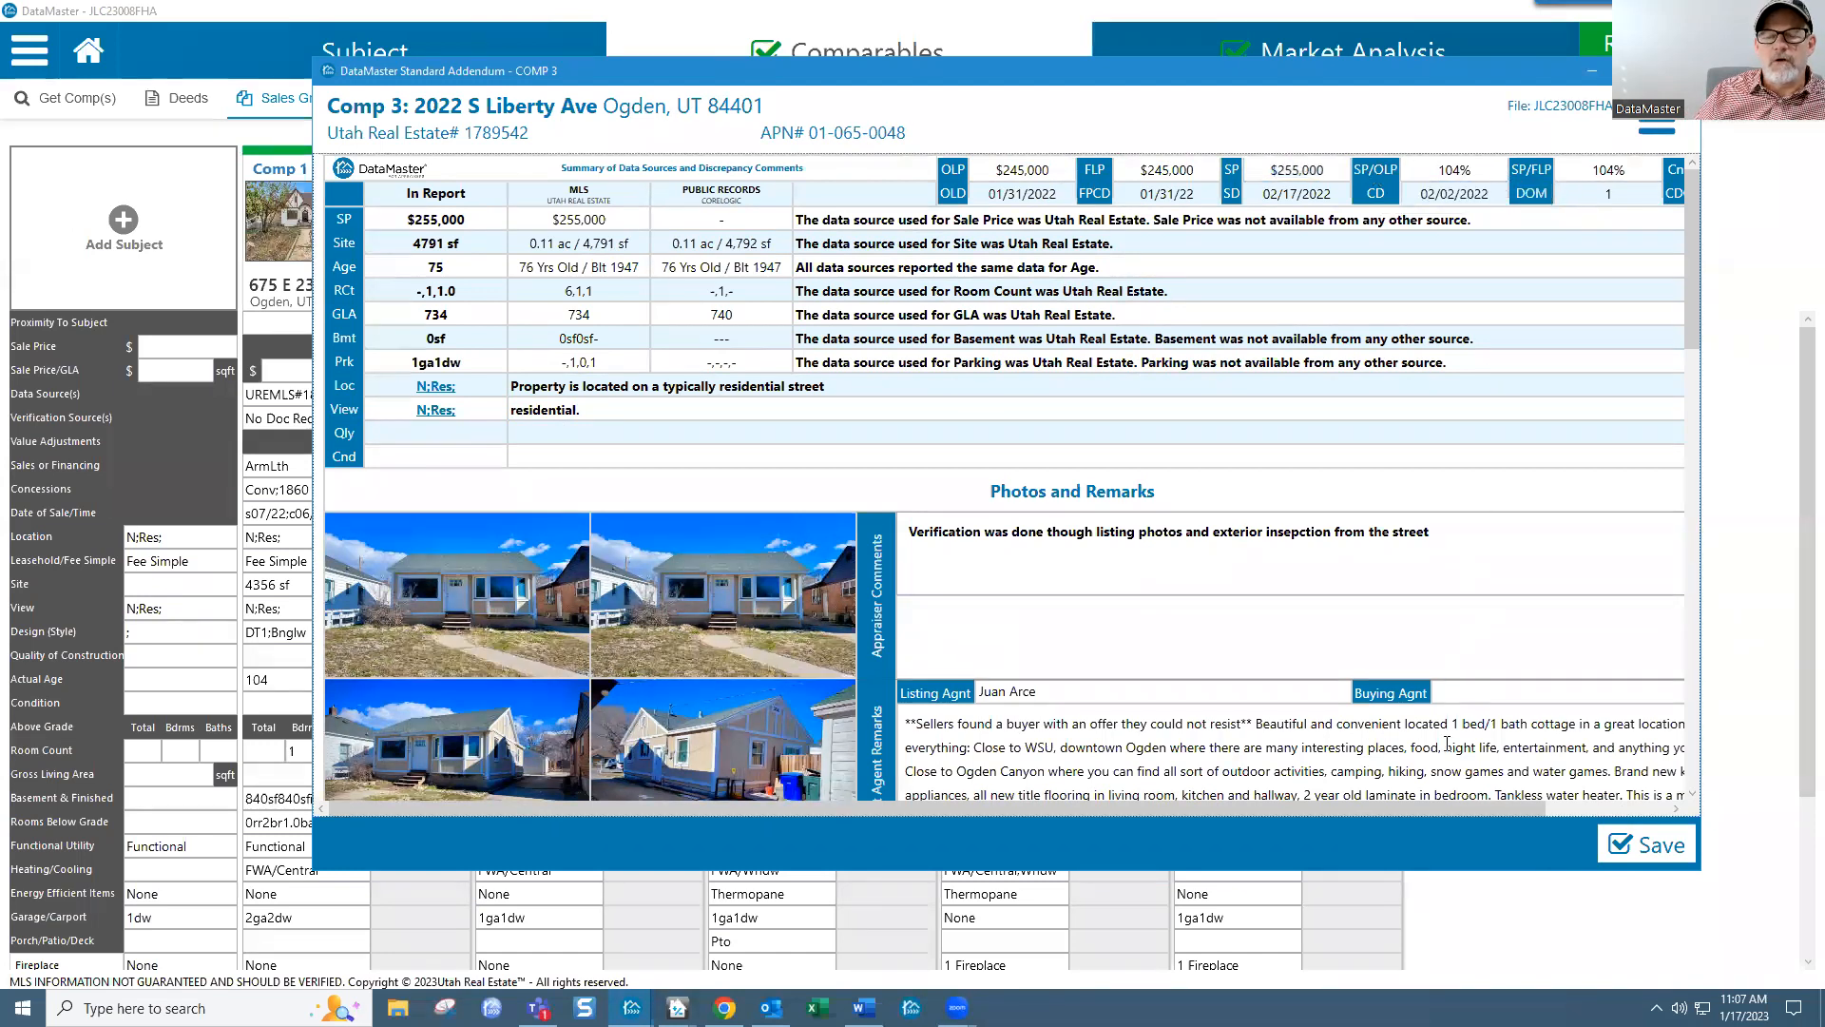
{"action": "left_click_drag", "start_coordinate": [1462, 809], "coordinate": [1627, 806]}
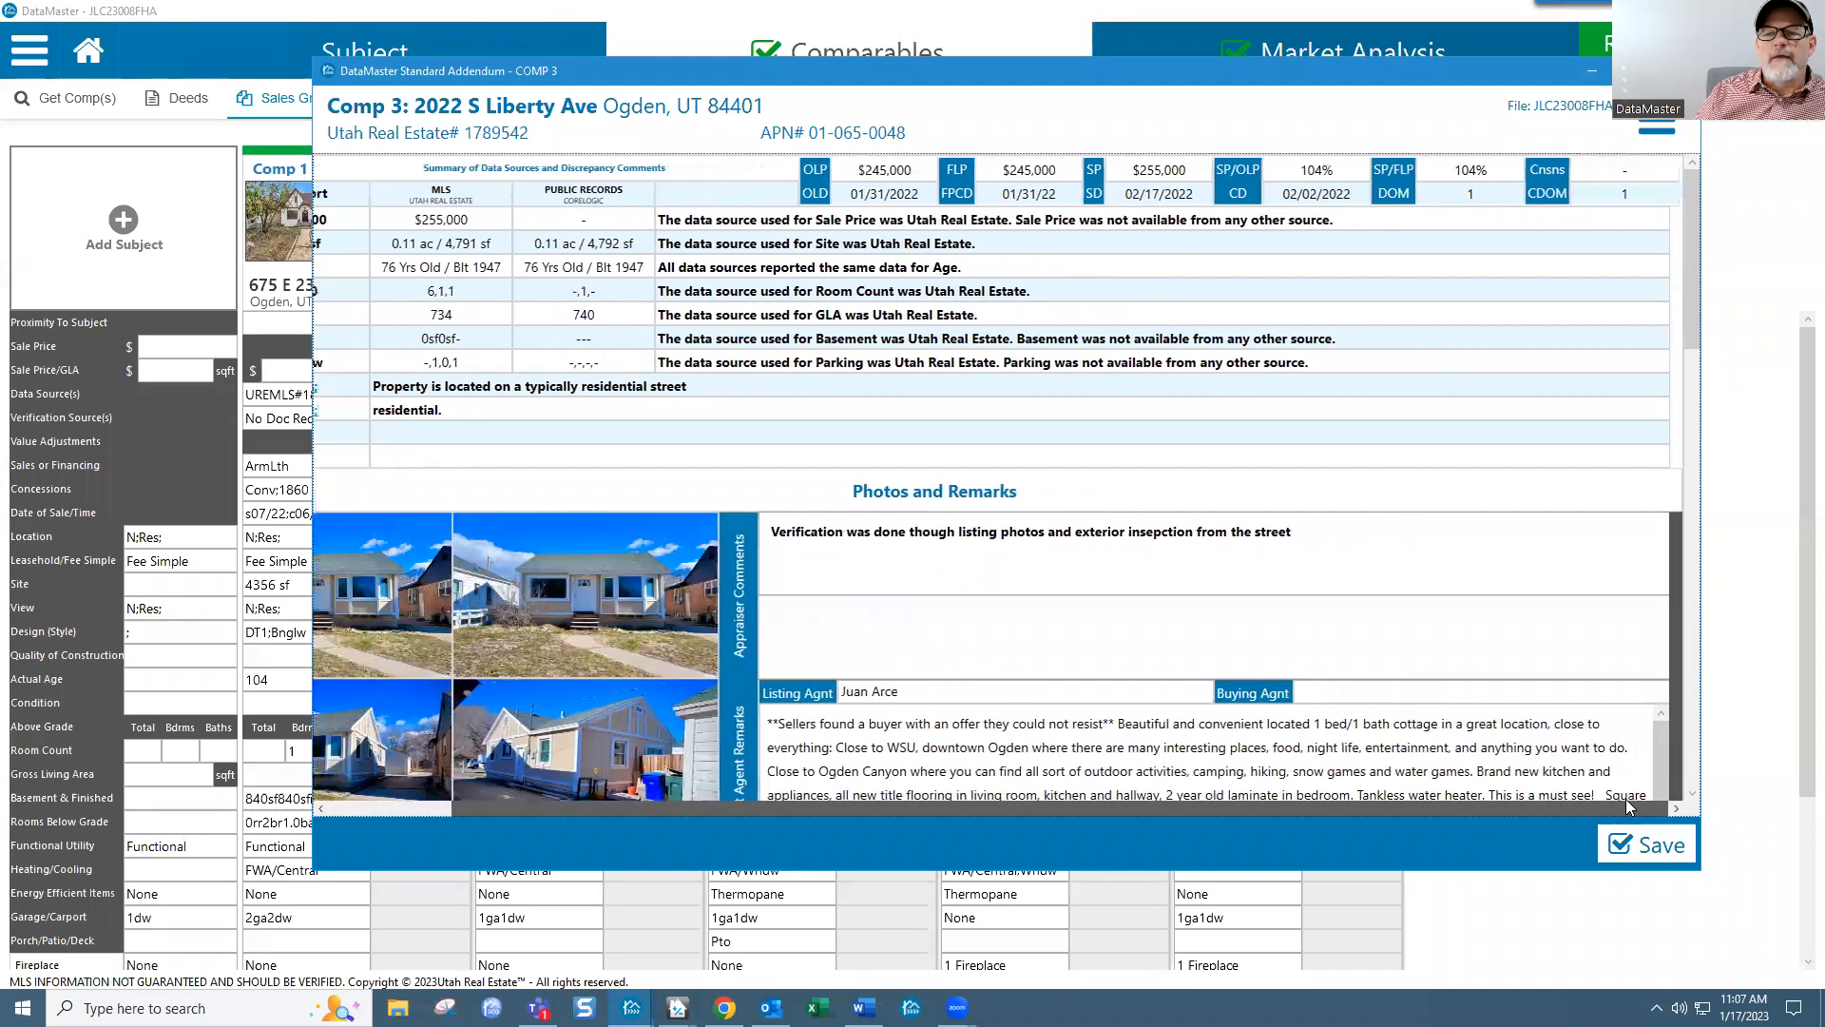
{"action": "left_click", "coordinate": [1622, 163]}
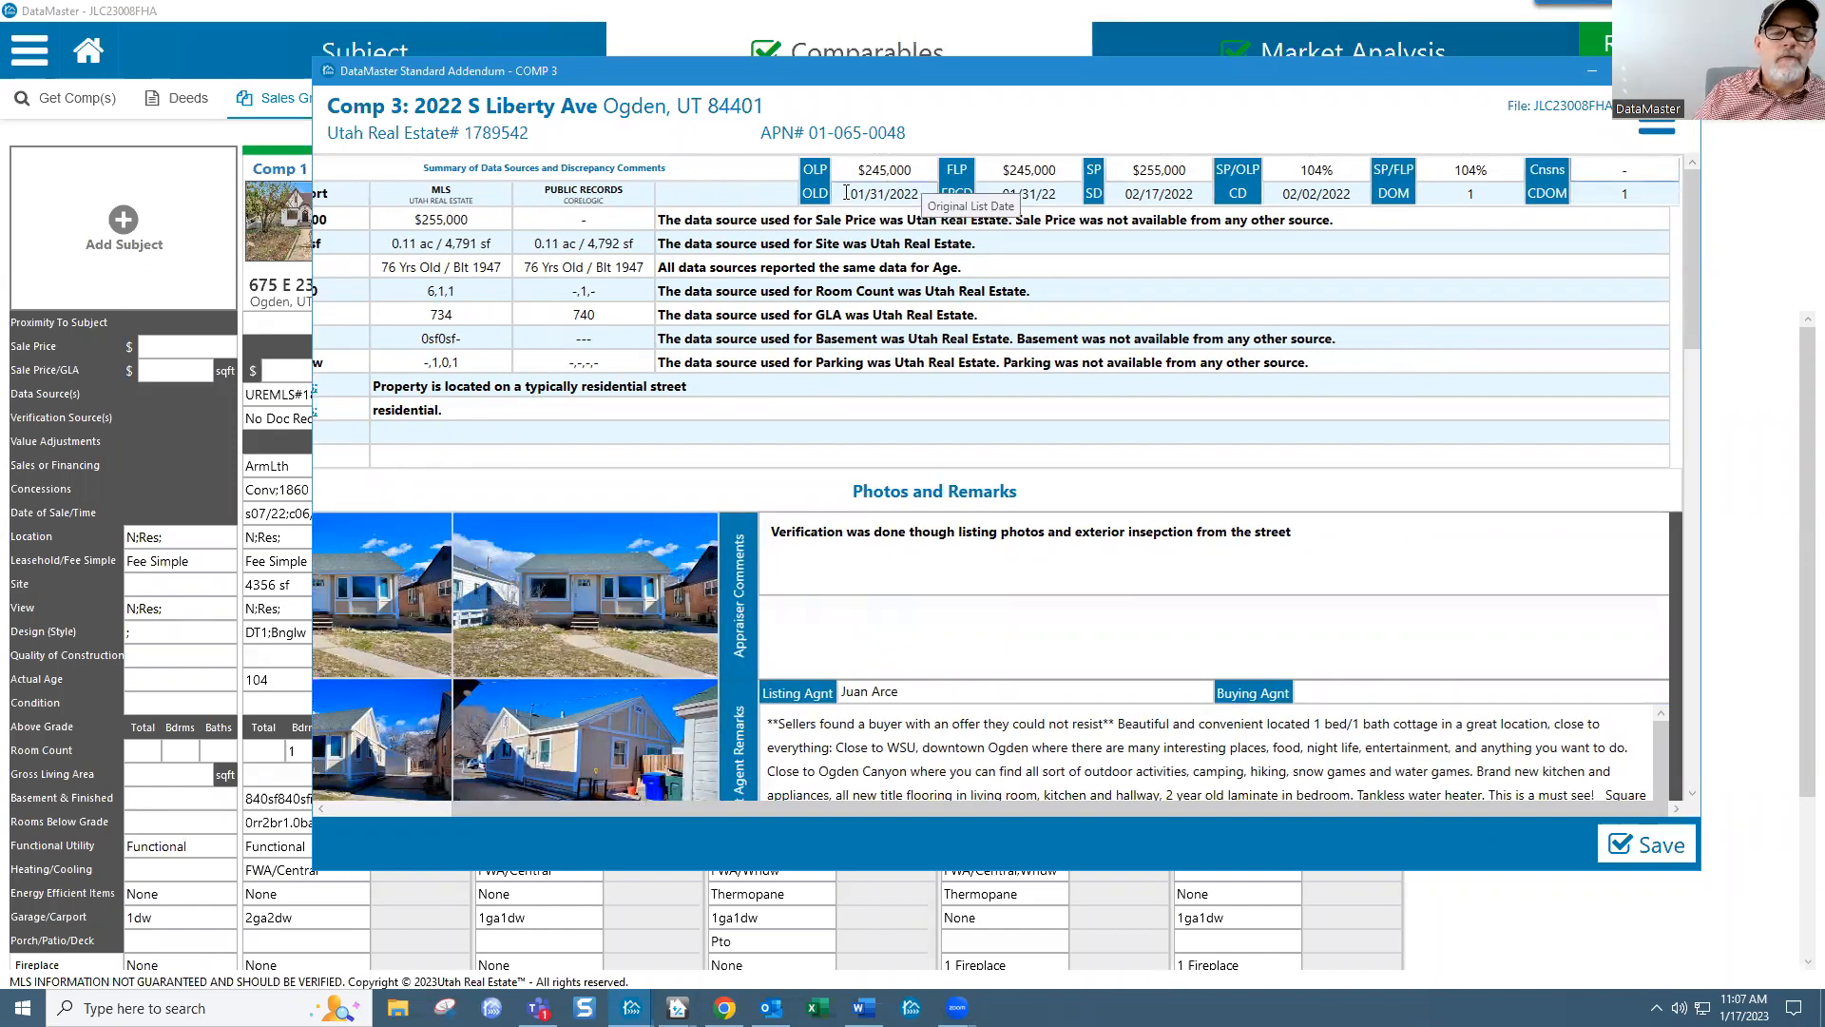
{"action": "left_click_drag", "start_coordinate": [846, 193], "coordinate": [927, 190]}
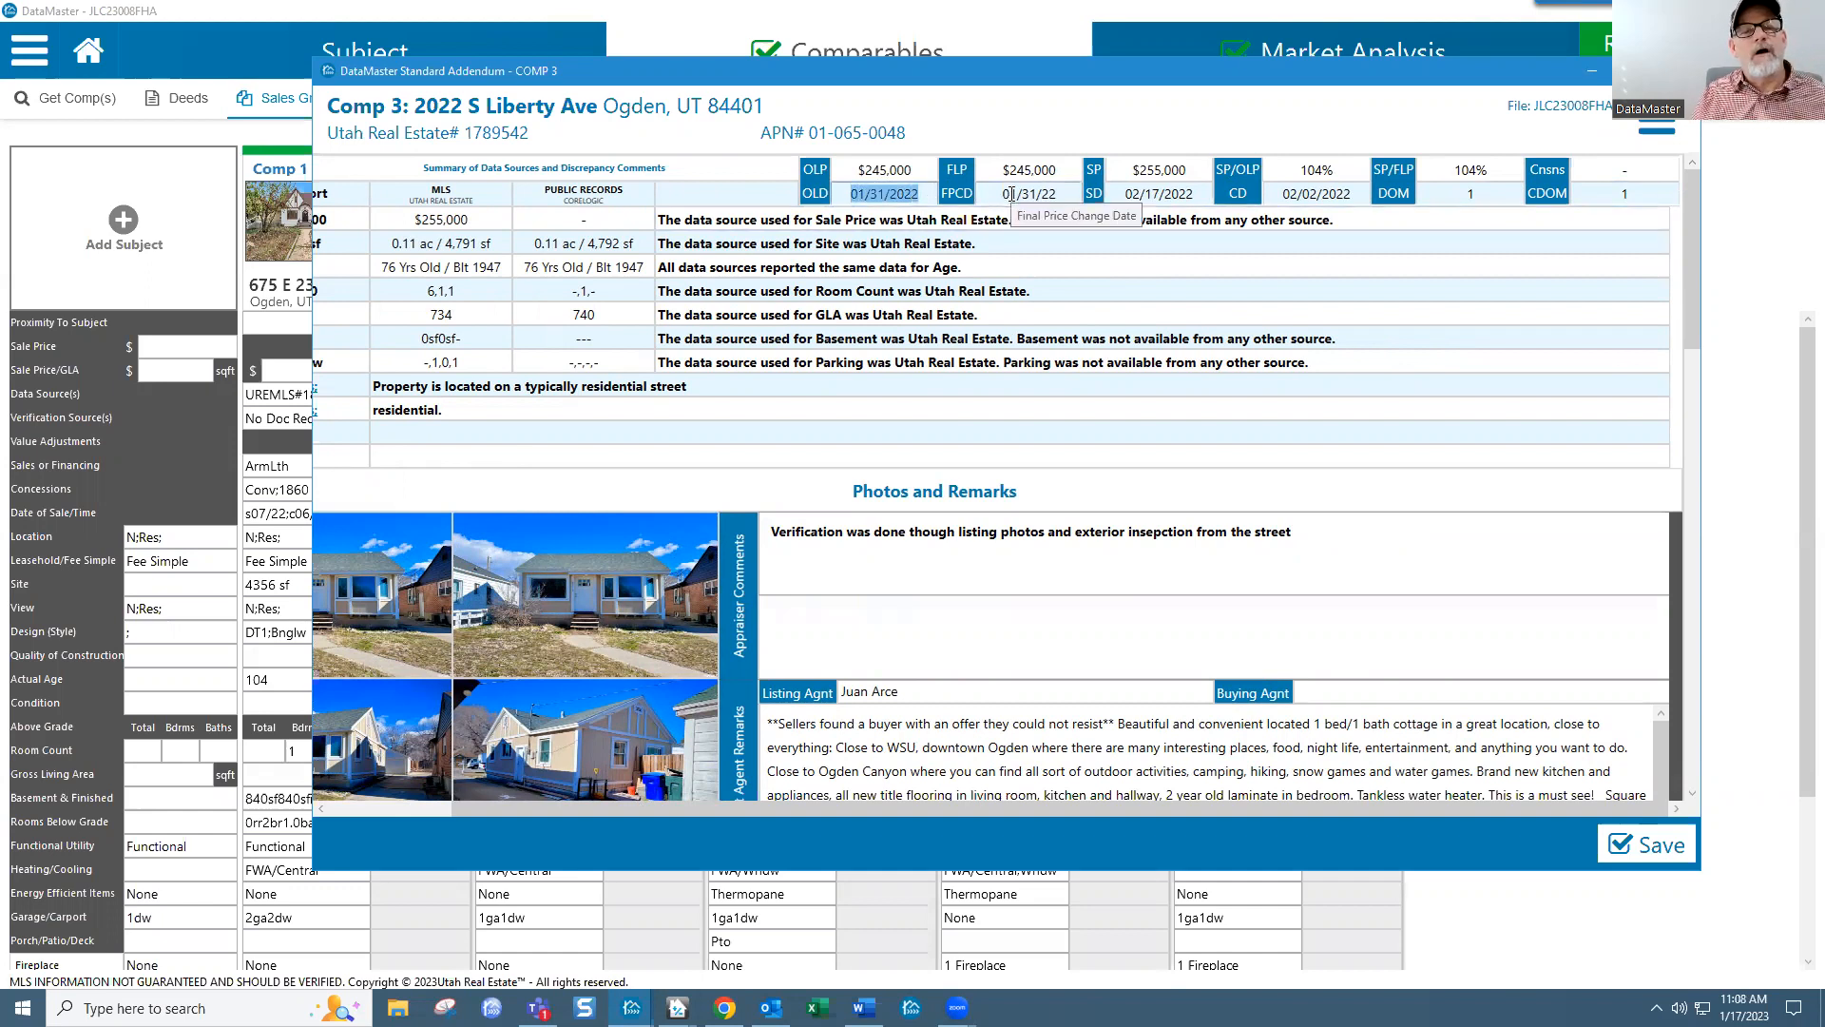
{"action": "left_click_drag", "start_coordinate": [1002, 192], "coordinate": [1064, 192]}
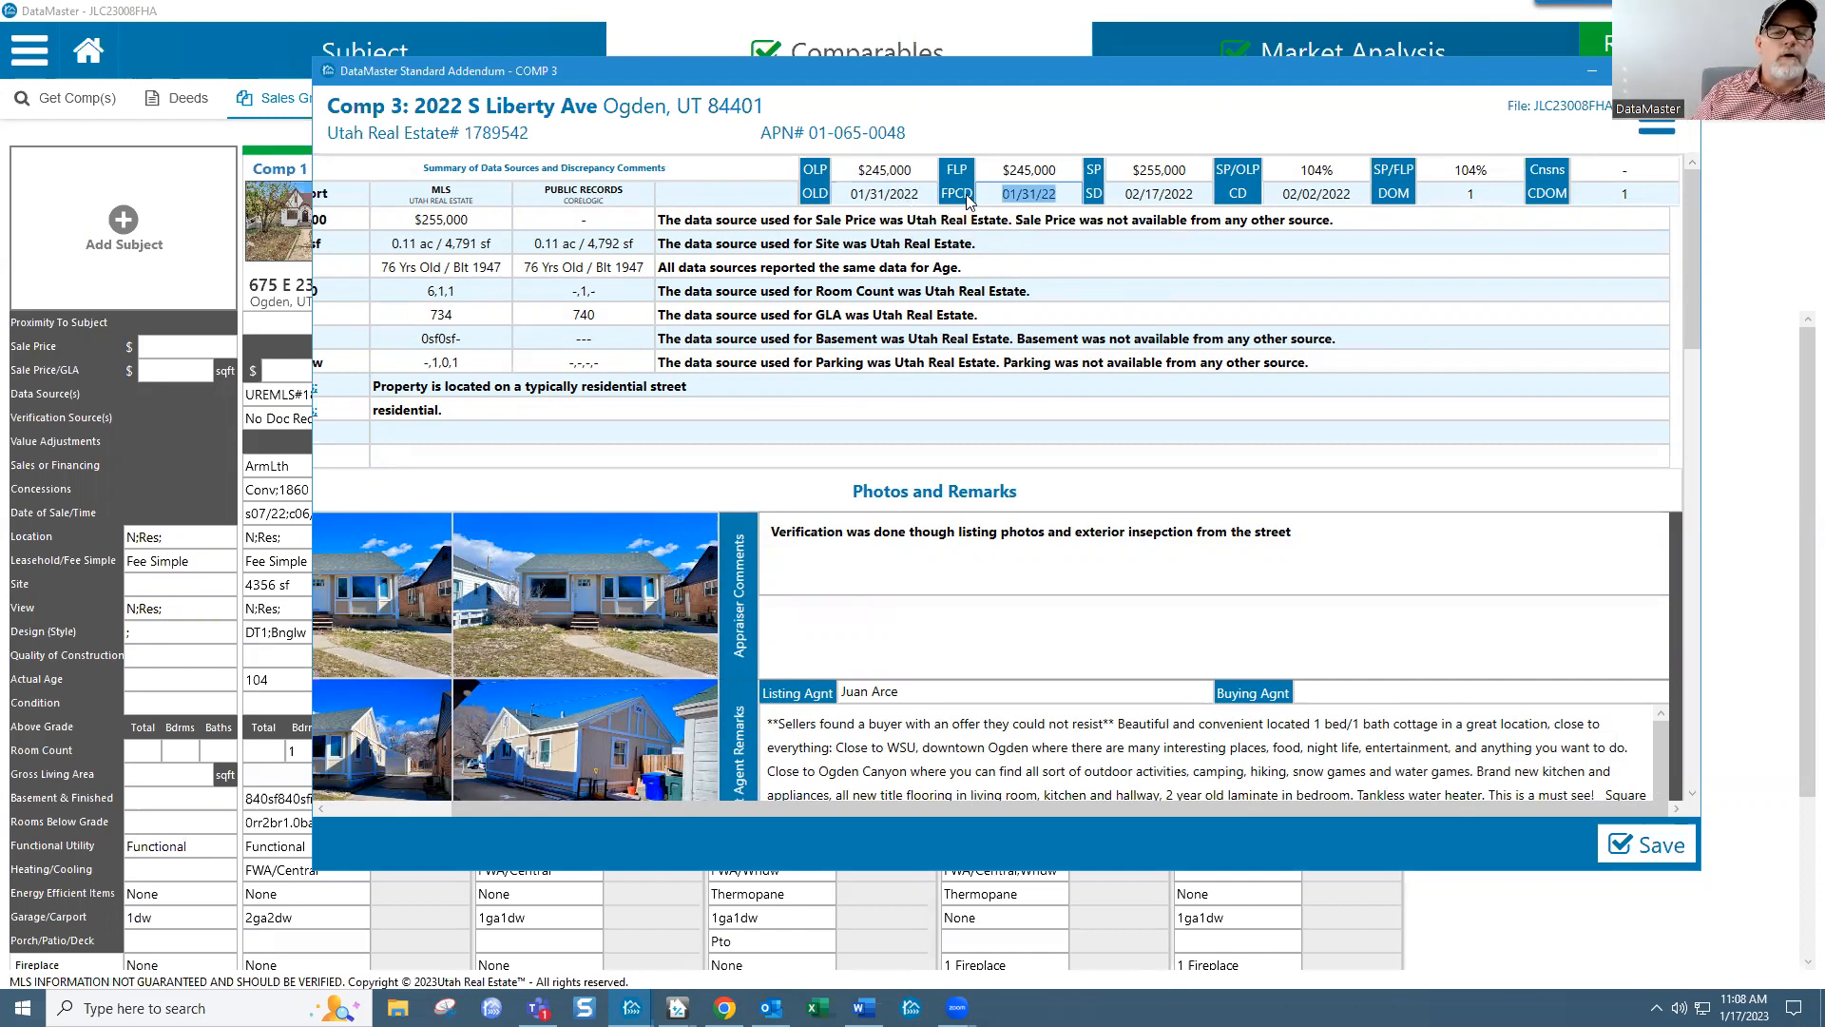
{"action": "left_click", "coordinate": [823, 199]}
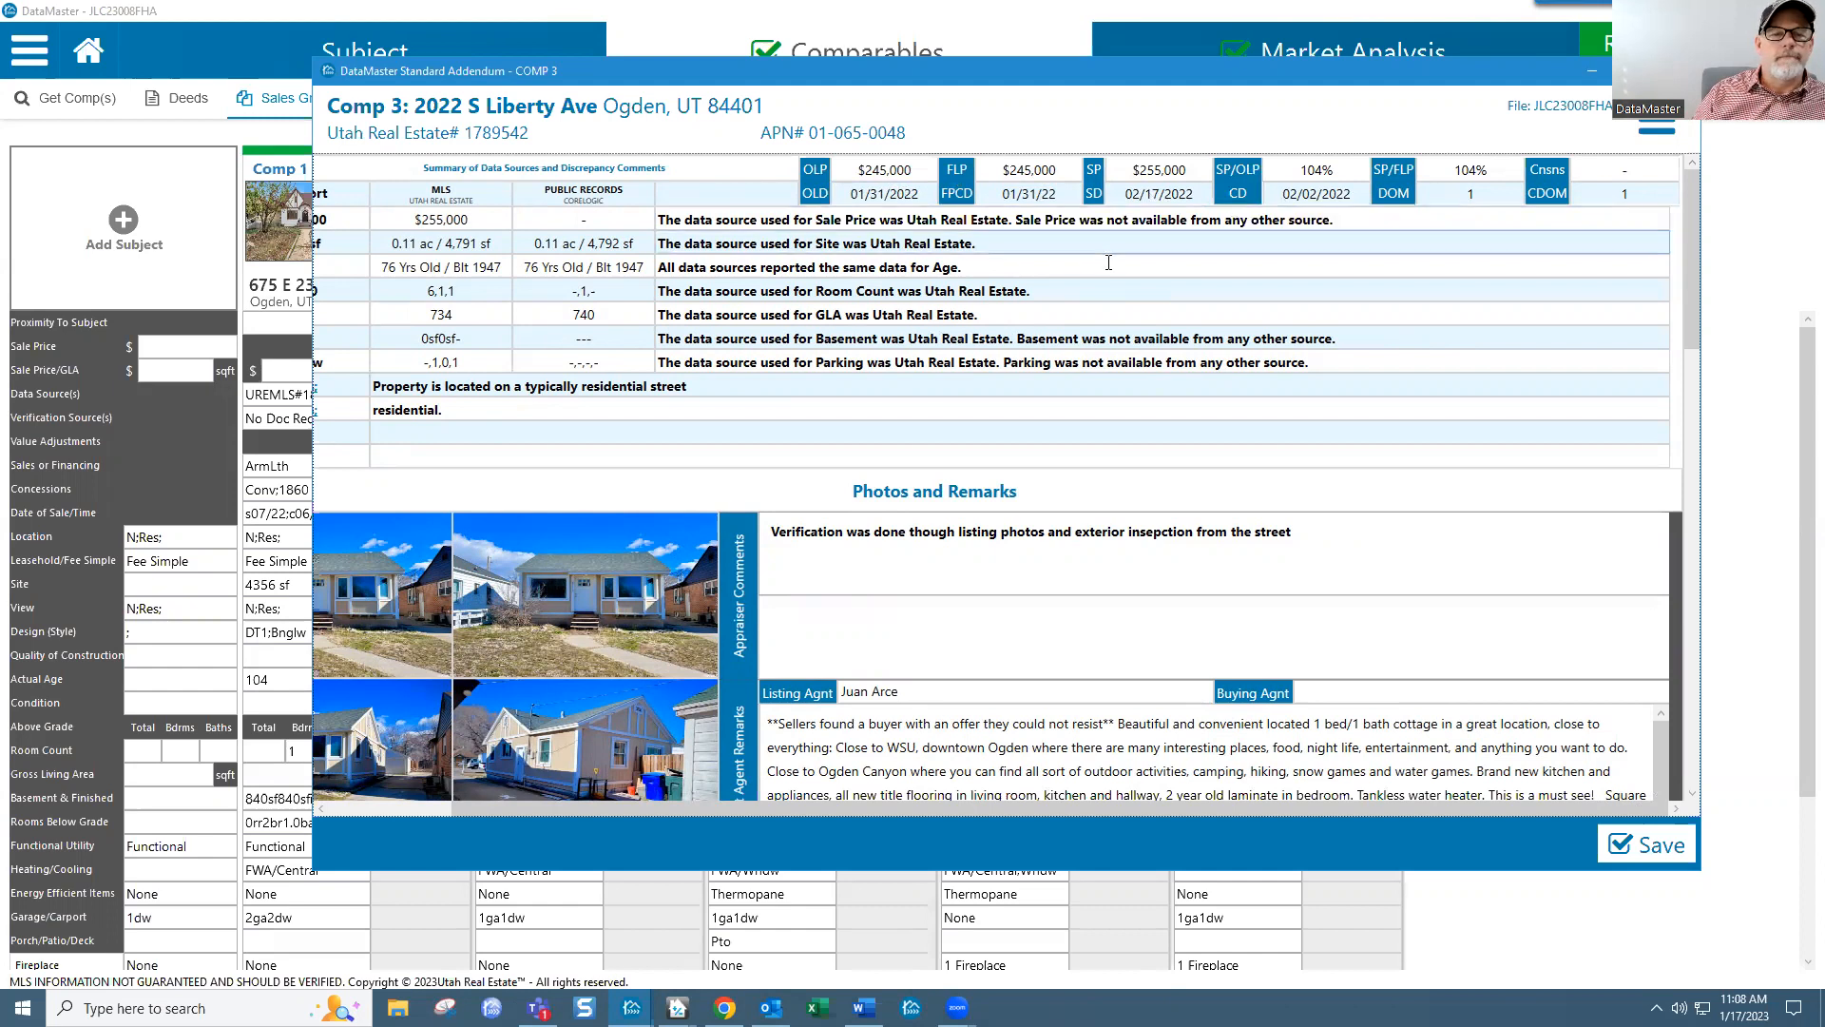
Step: Scroll through the listing and transfer history and resize the addendum taller
{"action": "scroll", "coordinate": [1136, 361], "scroll_direction": "down", "scroll_amount": 5}
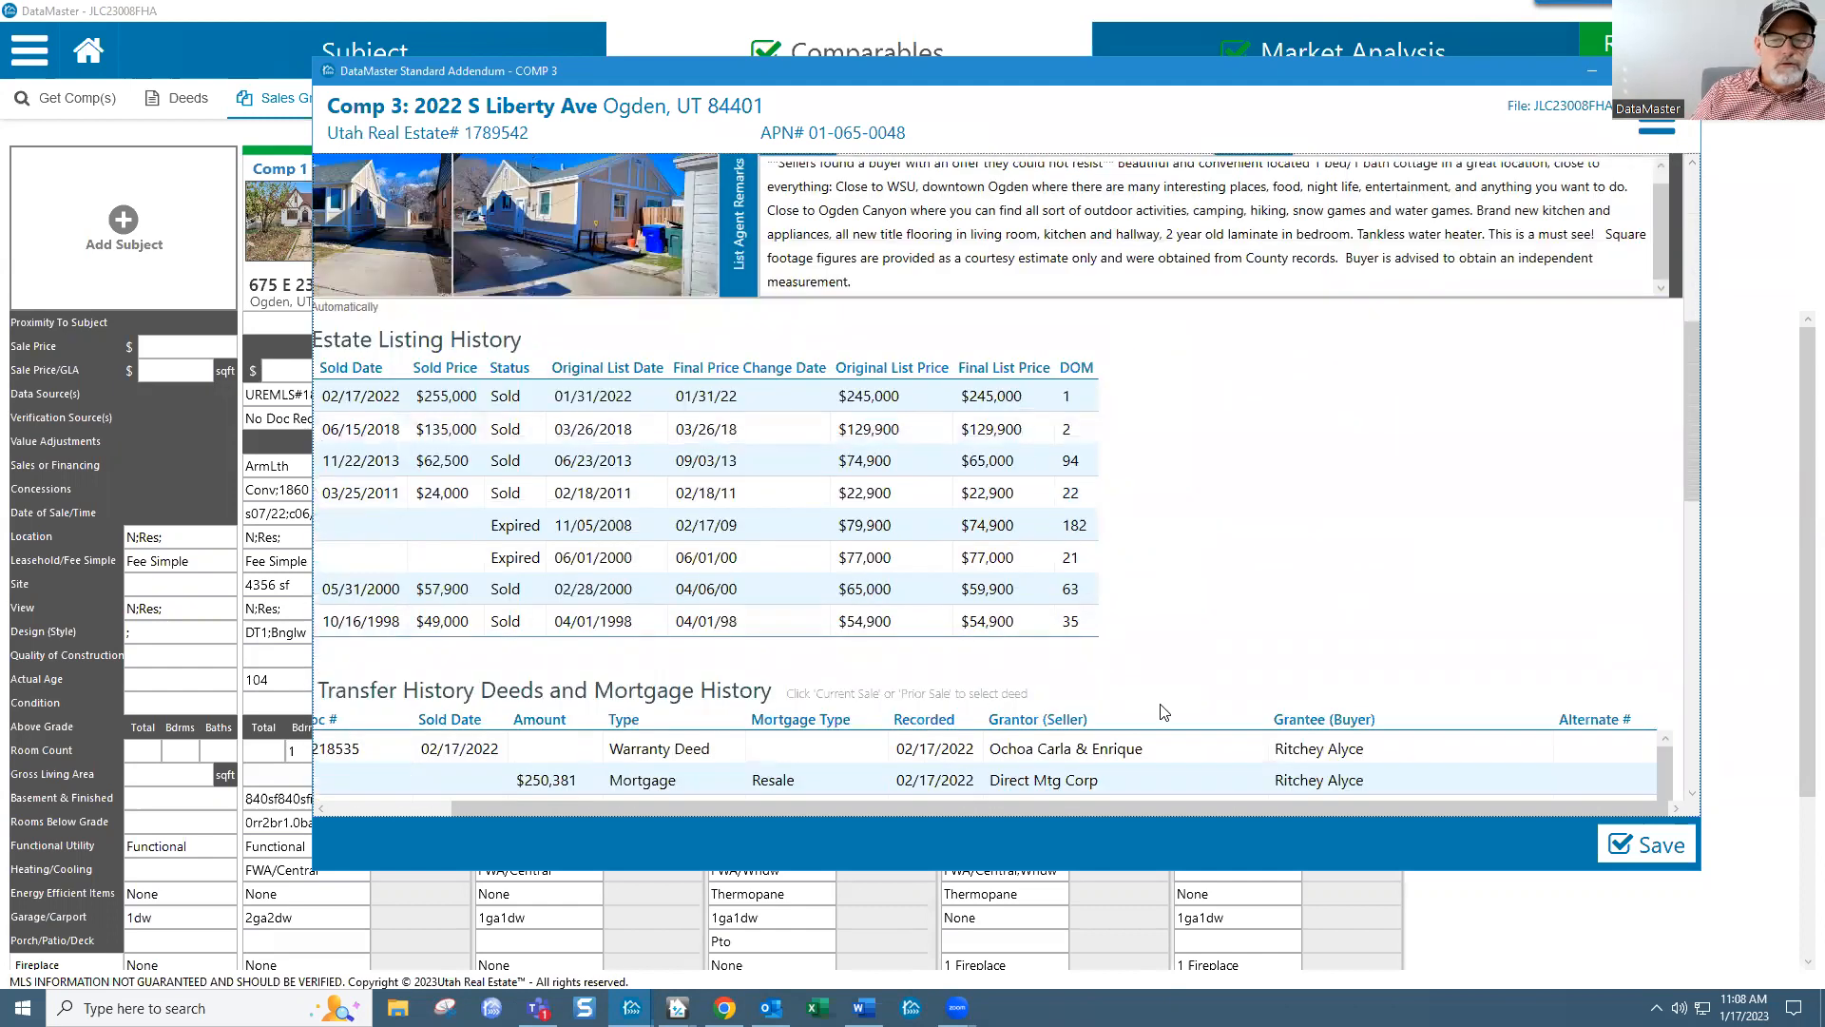
{"action": "left_click_drag", "start_coordinate": [1186, 814], "coordinate": [1062, 806]}
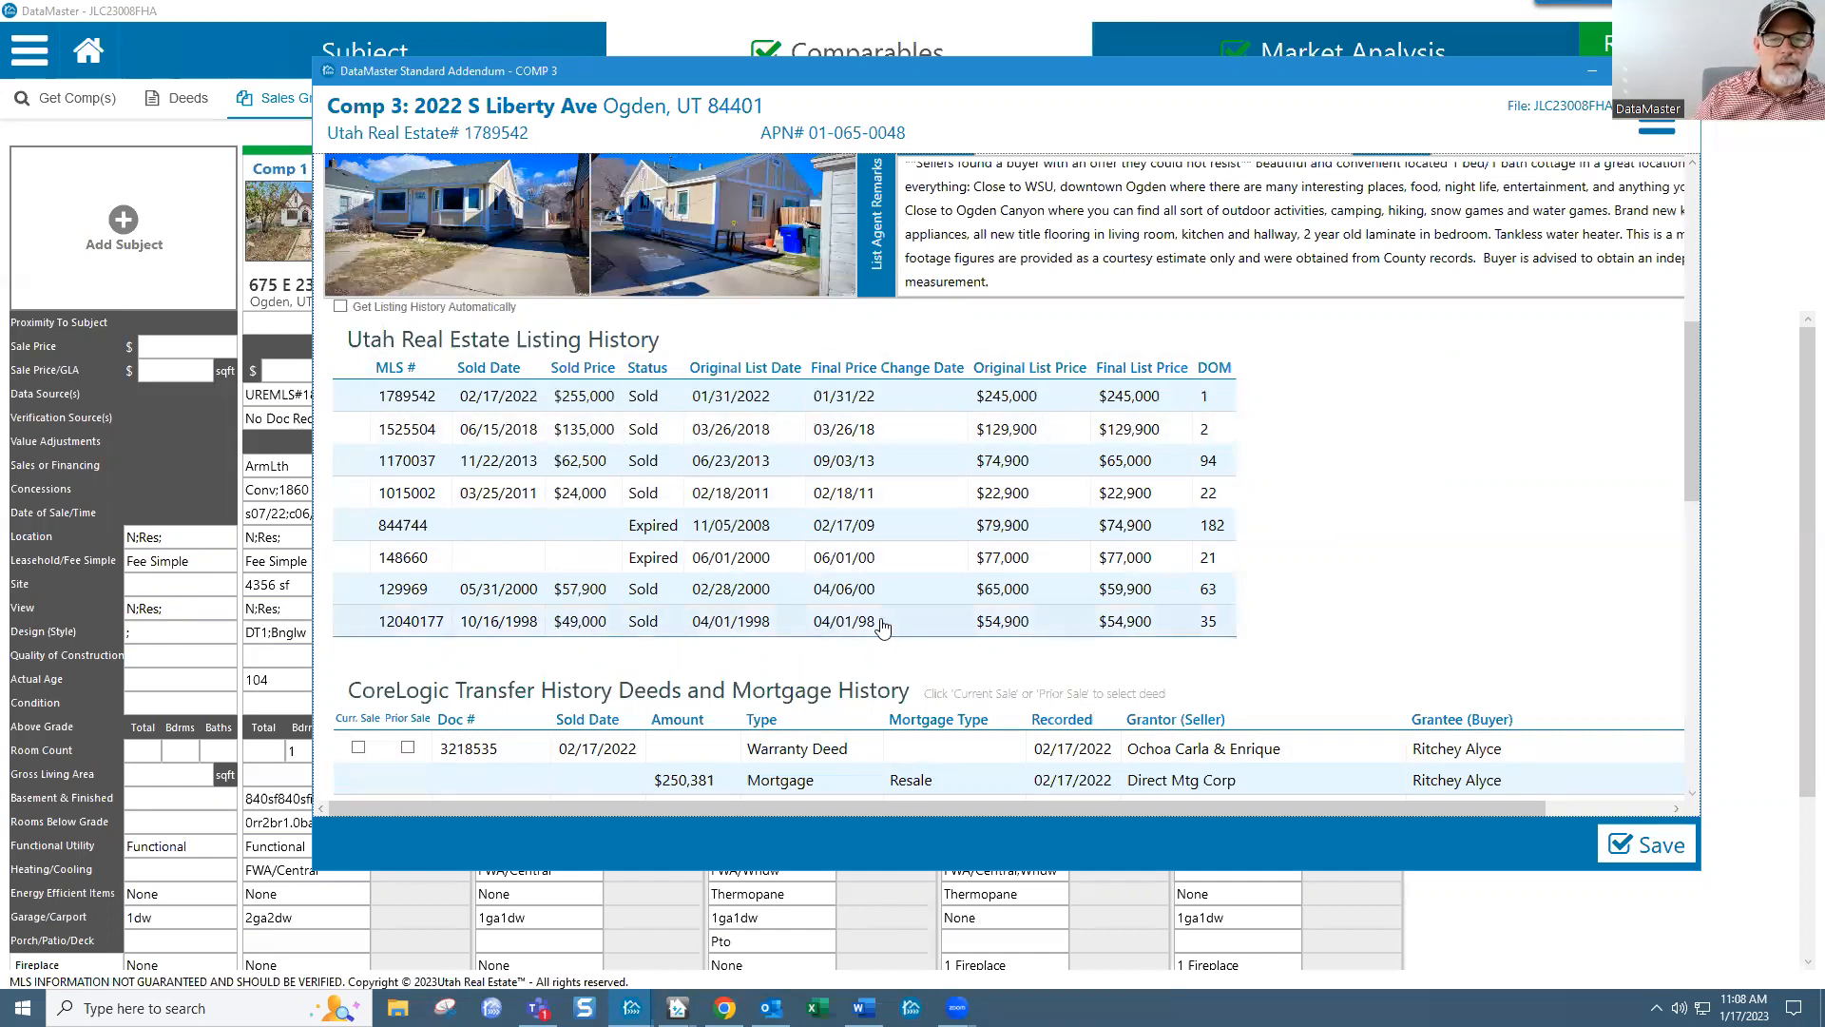
{"action": "left_click_drag", "start_coordinate": [1688, 473], "coordinate": [1735, 798]}
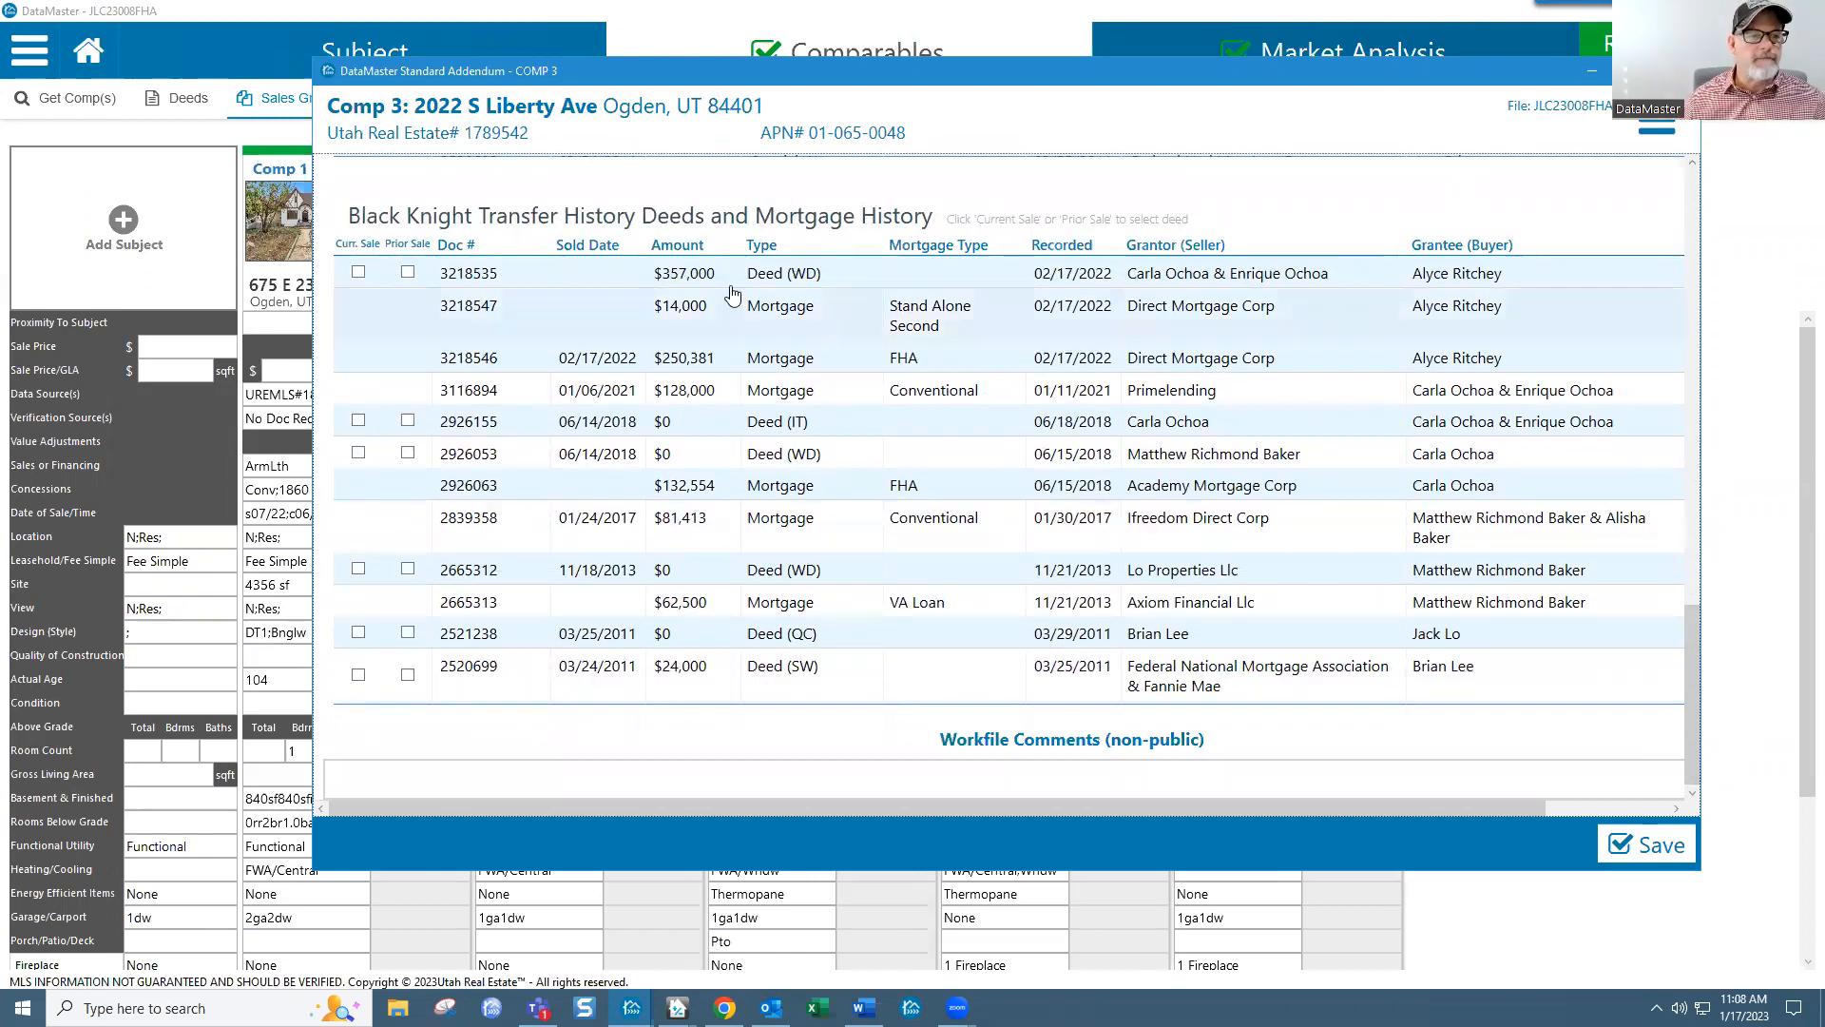
{"action": "left_click_drag", "start_coordinate": [1699, 689], "coordinate": [1737, 729]}
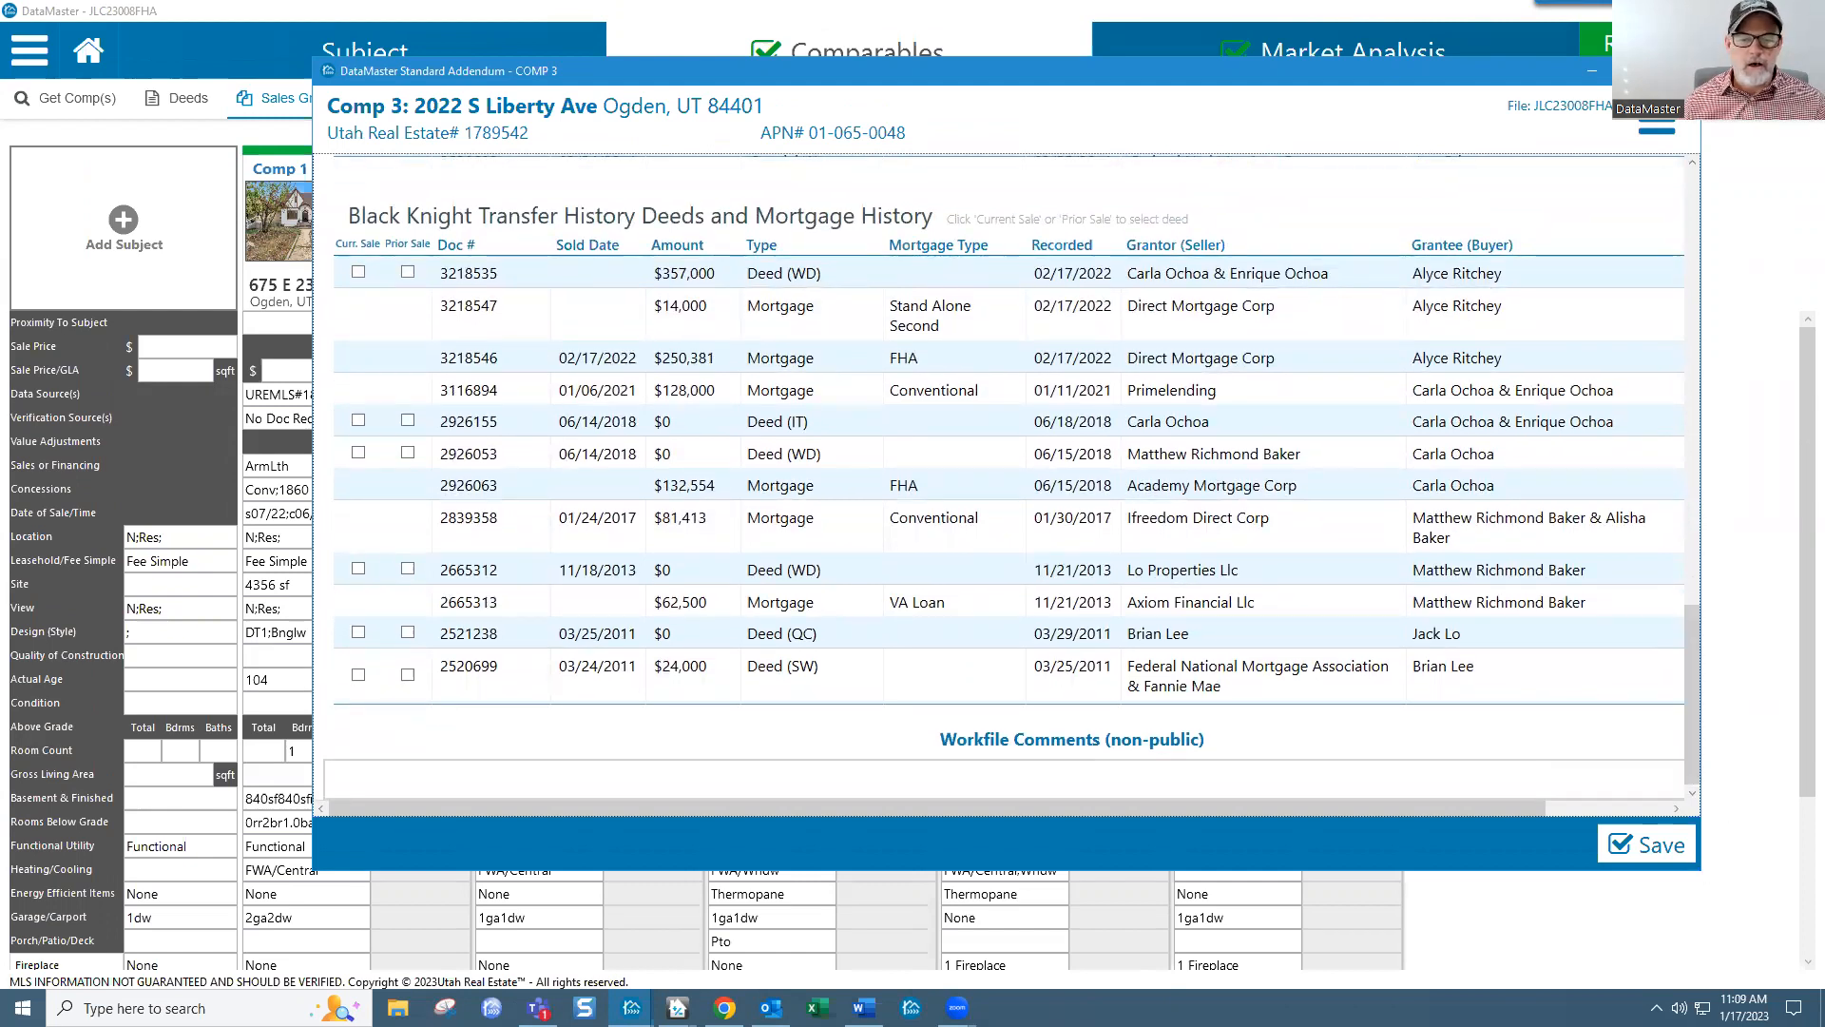
{"action": "left_click_drag", "start_coordinate": [1701, 869], "coordinate": [1703, 989]}
{"action": "left_click", "coordinate": [422, 913]}
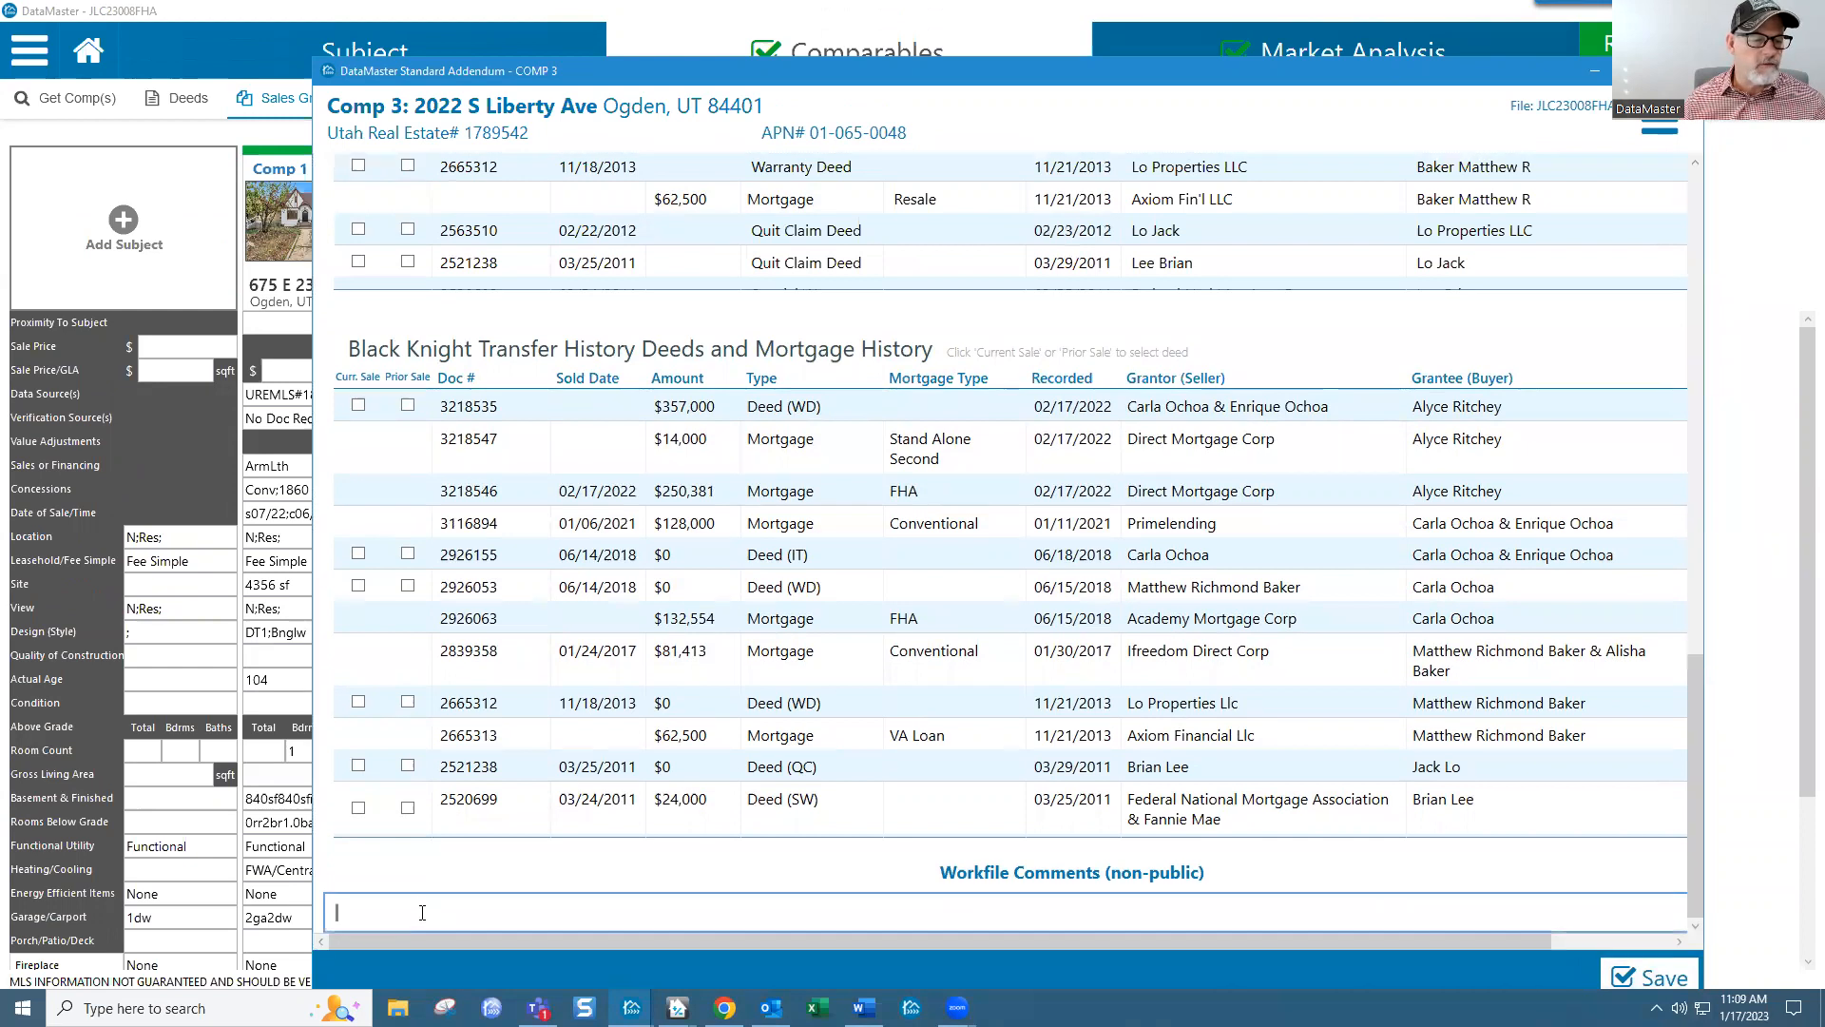
{"action": "type", "text": "adsfasdflkj;lkjasdf"}
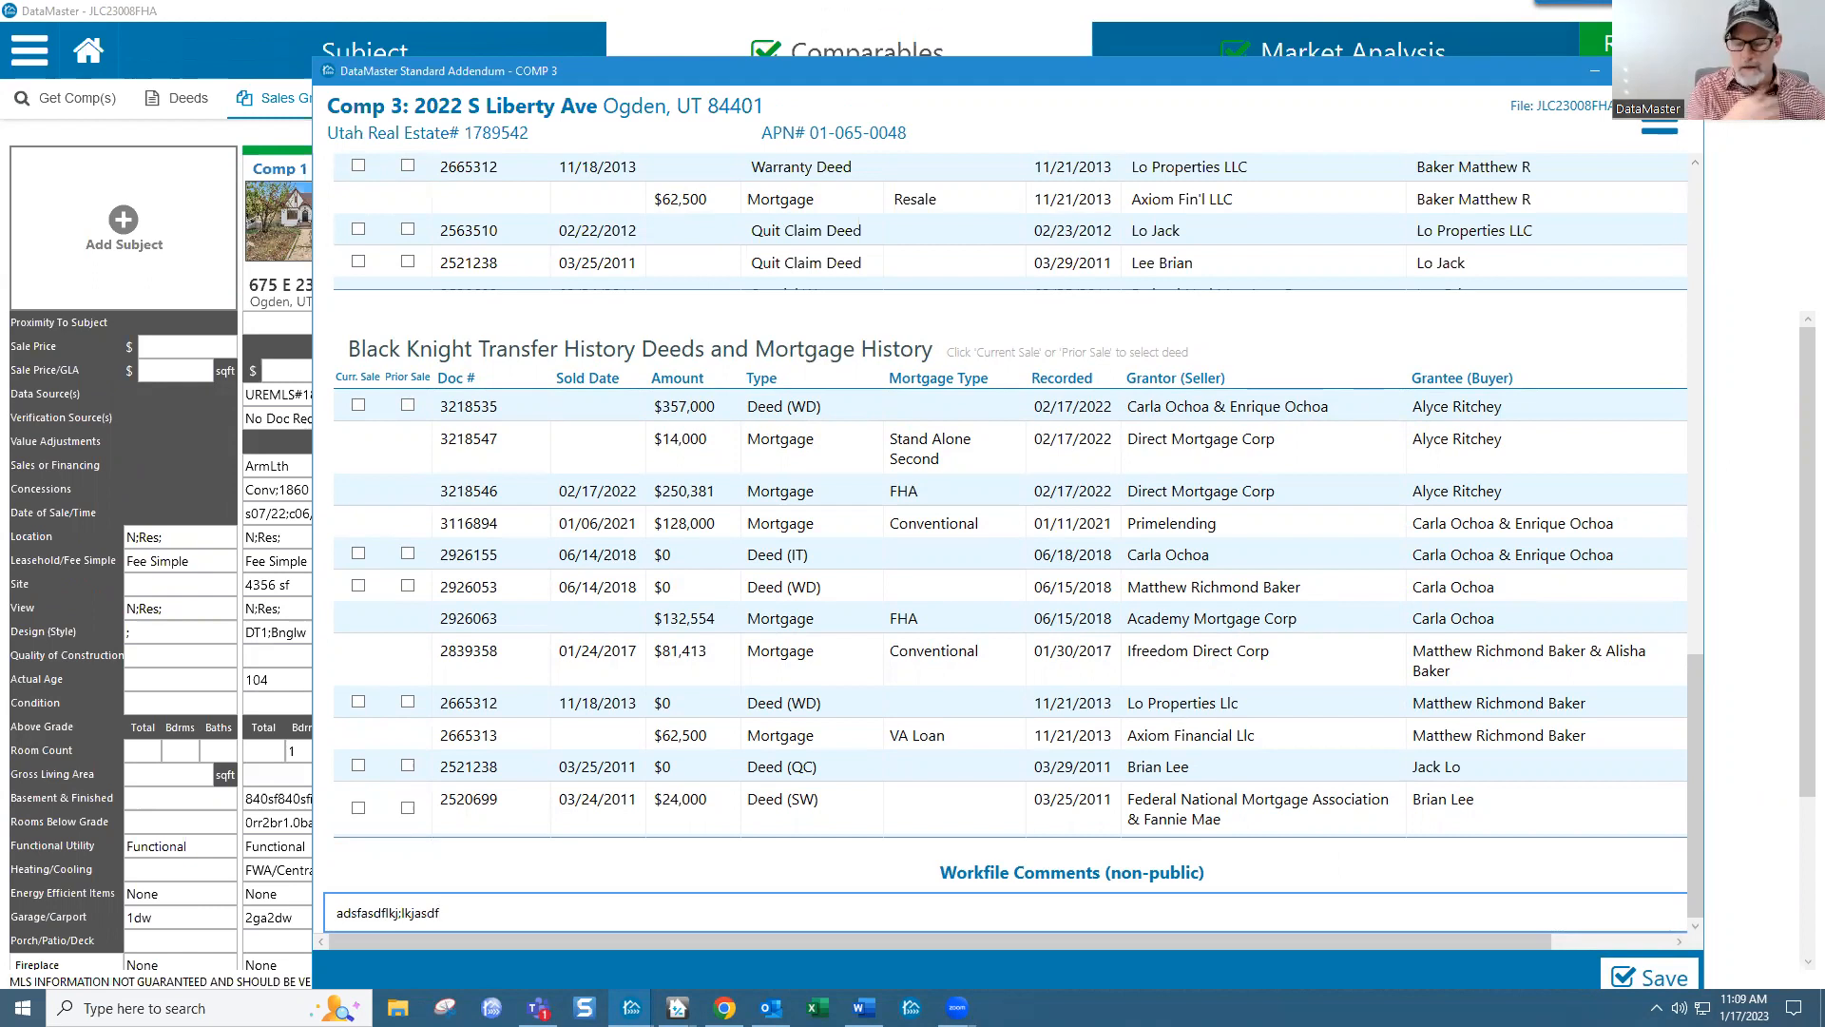
{"action": "key", "text": "BackSpace"}
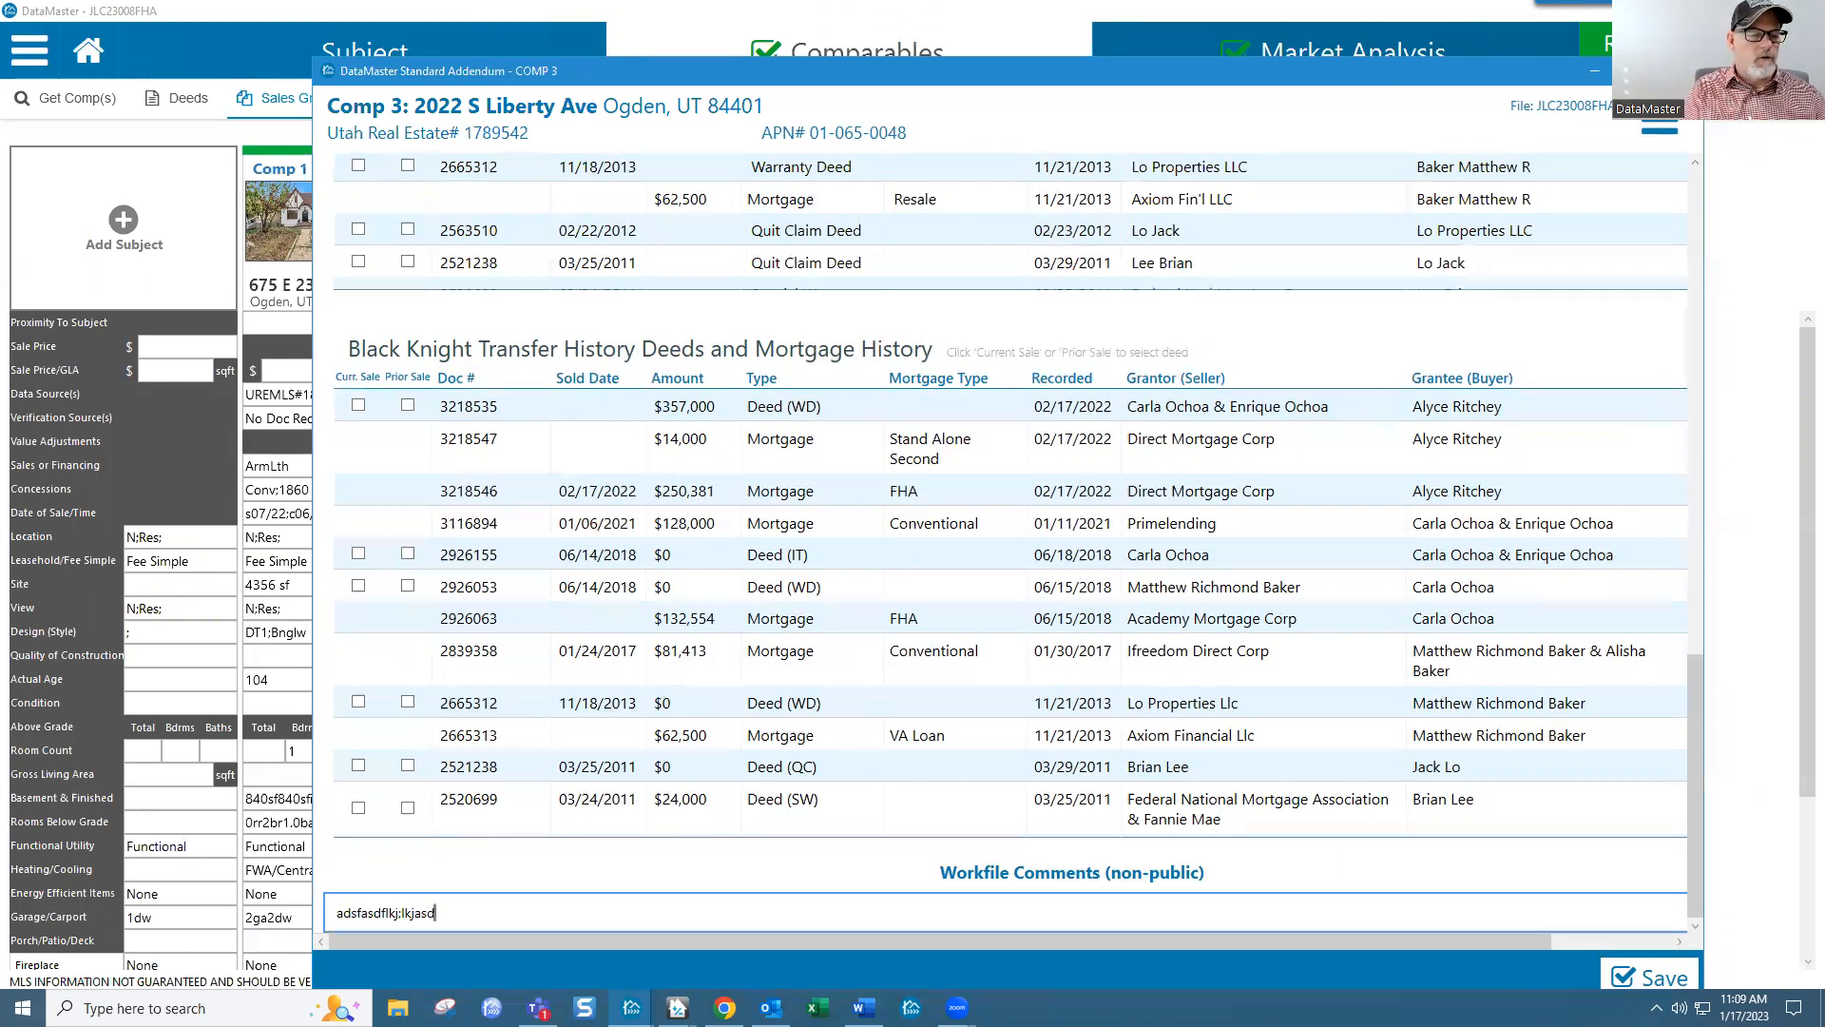
{"action": "key", "text": "BackSpace"}
{"action": "key", "text": "BackSpace"}
{"action": "key", "text": "BackSpace"}
{"action": "key", "text": "BackSpace"}
{"action": "key", "text": "BackSpace"}
{"action": "key", "text": "BackSpace"}
{"action": "key", "text": "BackSpace"}
{"action": "key", "text": "BackSpace"}
{"action": "key", "text": "BackSpace"}
{"action": "key", "text": "BackSpace"}
{"action": "key", "text": "BackSpace"}
{"action": "key", "text": "BackSpace"}
{"action": "key", "text": "BackSpace"}
{"action": "key", "text": "BackSpace"}
{"action": "key", "text": "BackSpace"}
{"action": "key", "text": "BackSpace"}
{"action": "key", "text": "BackSpace"}
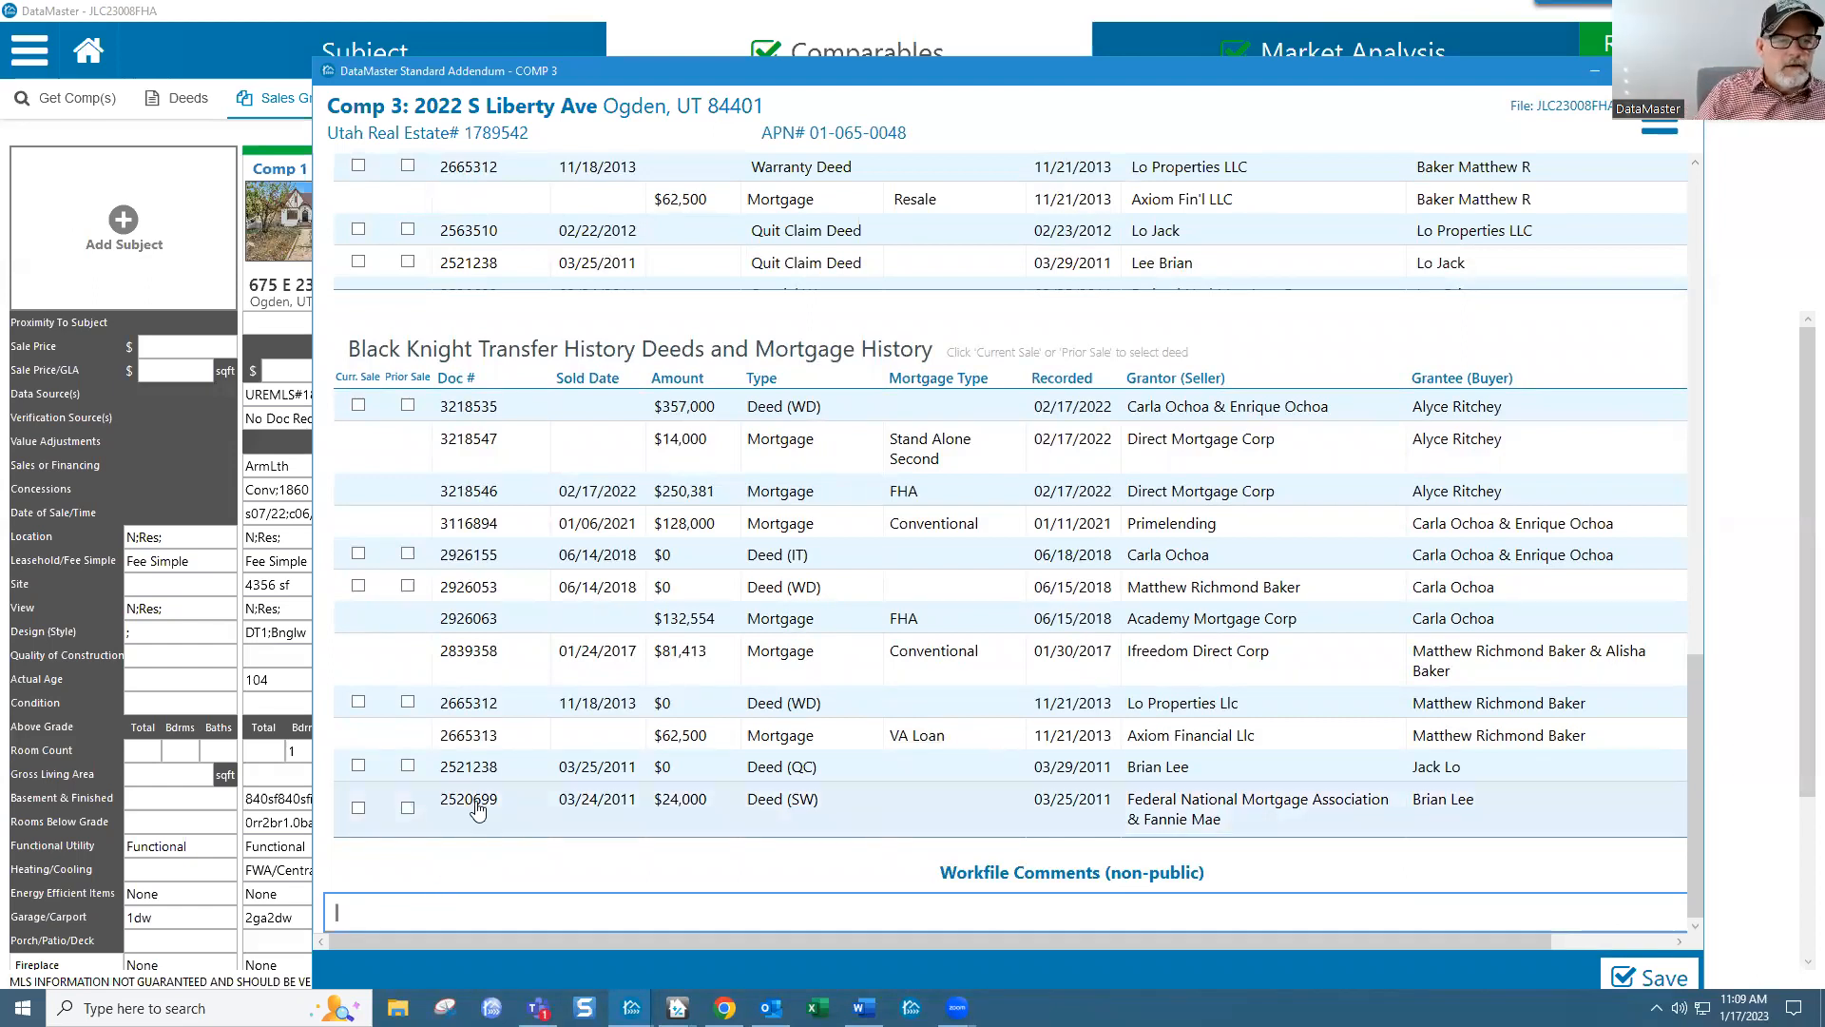
{"action": "left_click_drag", "start_coordinate": [1696, 762], "coordinate": [1696, 190]}
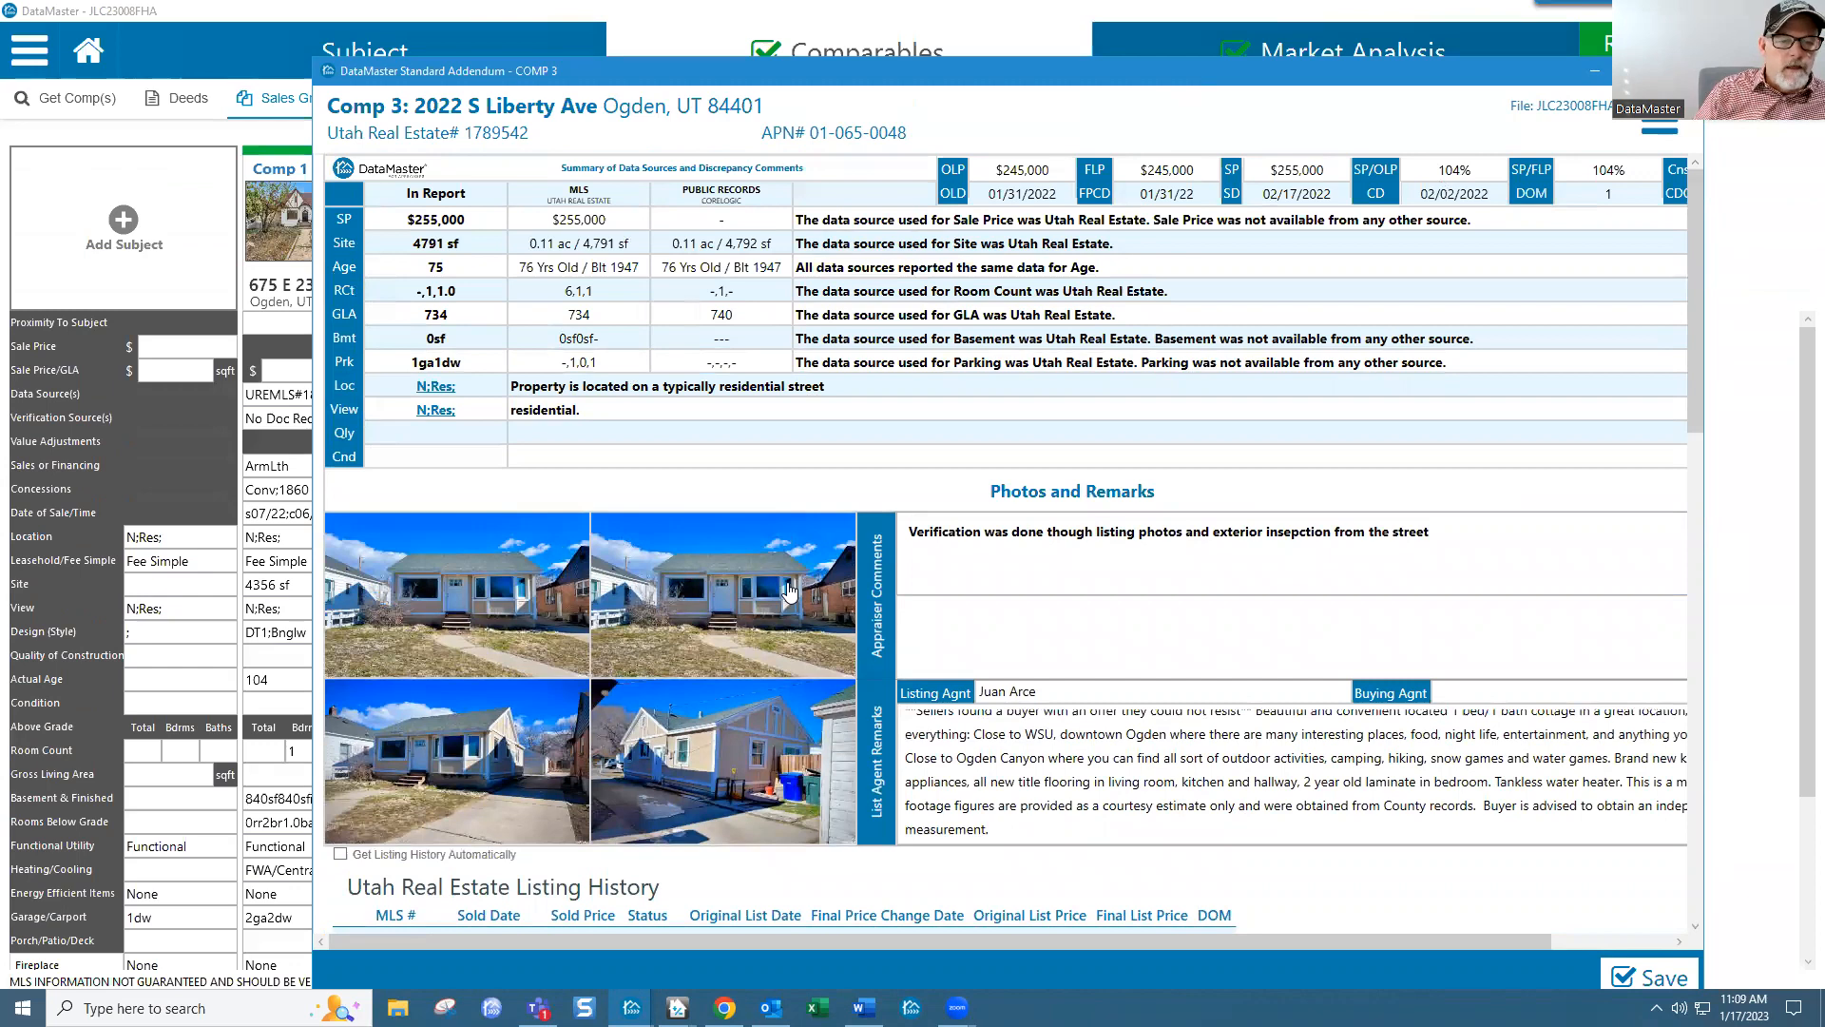
Step: Scroll down to Workfile Comments, start a note there, and switch to Word
{"action": "scroll", "coordinate": [744, 716], "scroll_direction": "down", "scroll_amount": 2}
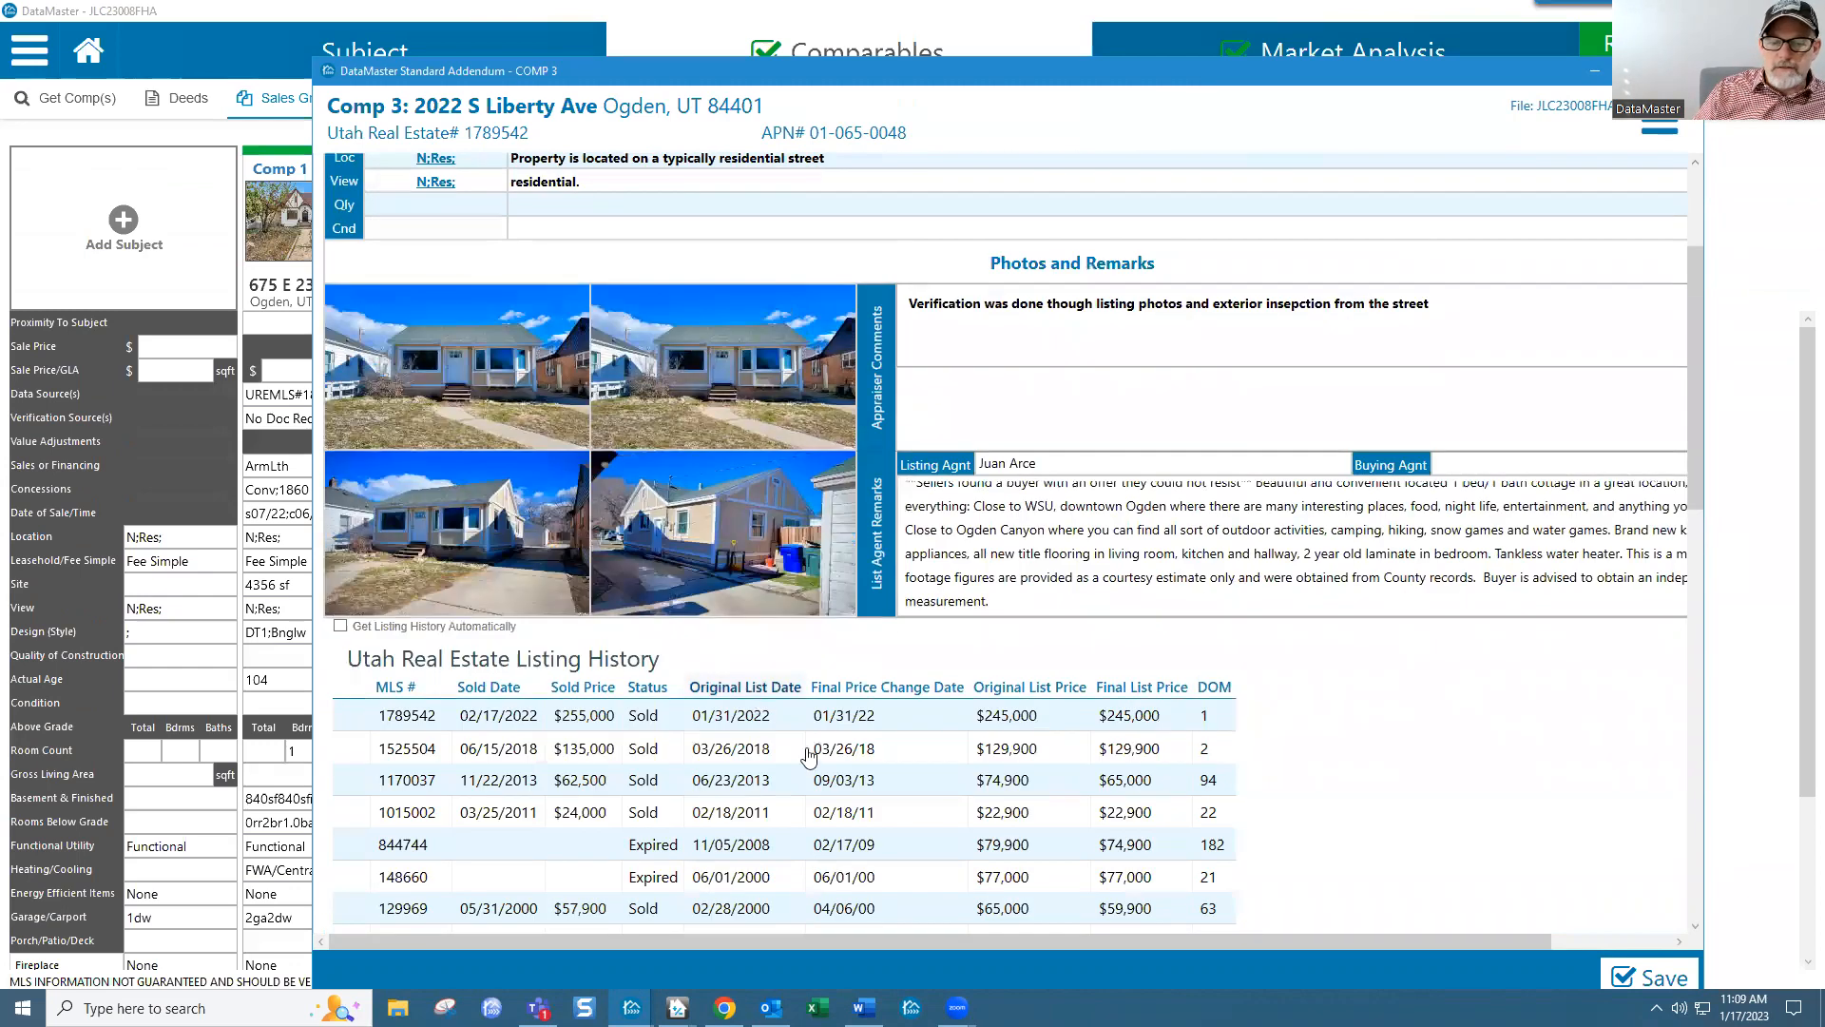
{"action": "left_click_drag", "start_coordinate": [1696, 447], "coordinate": [1692, 913]}
{"action": "left_click", "coordinate": [806, 909]}
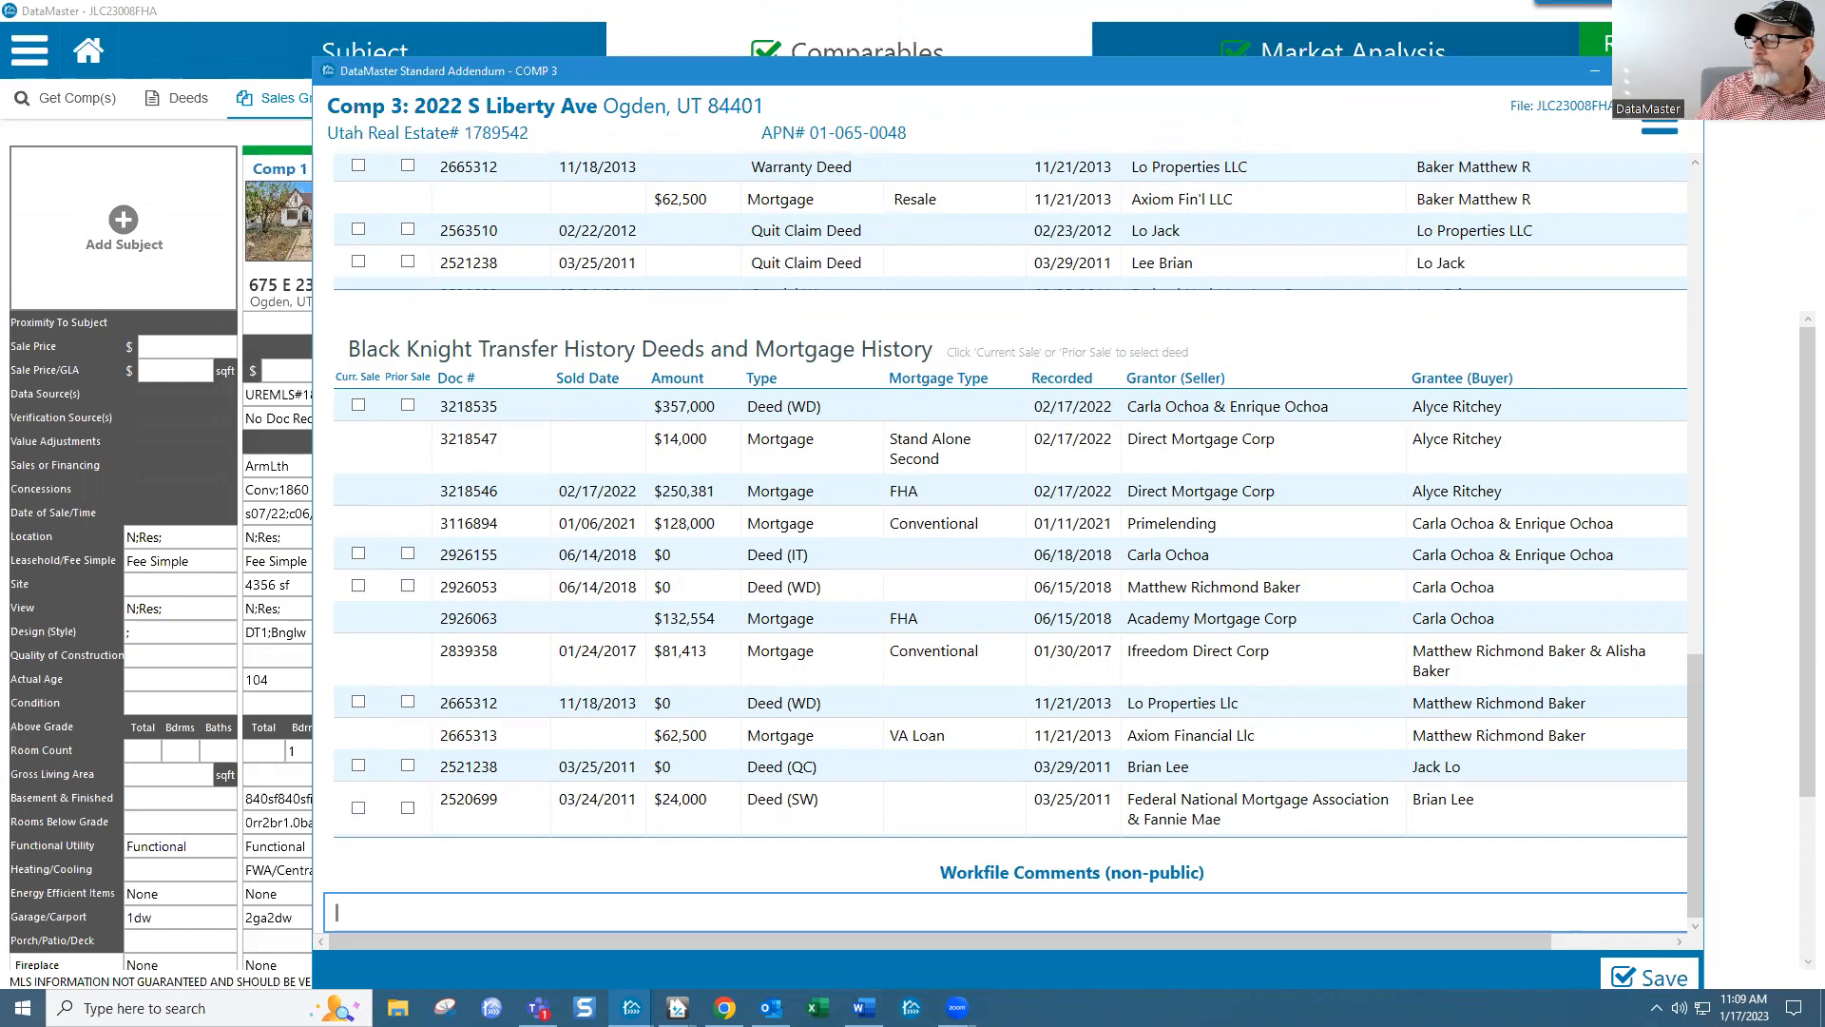
{"action": "key", "text": "alt+Tab"}
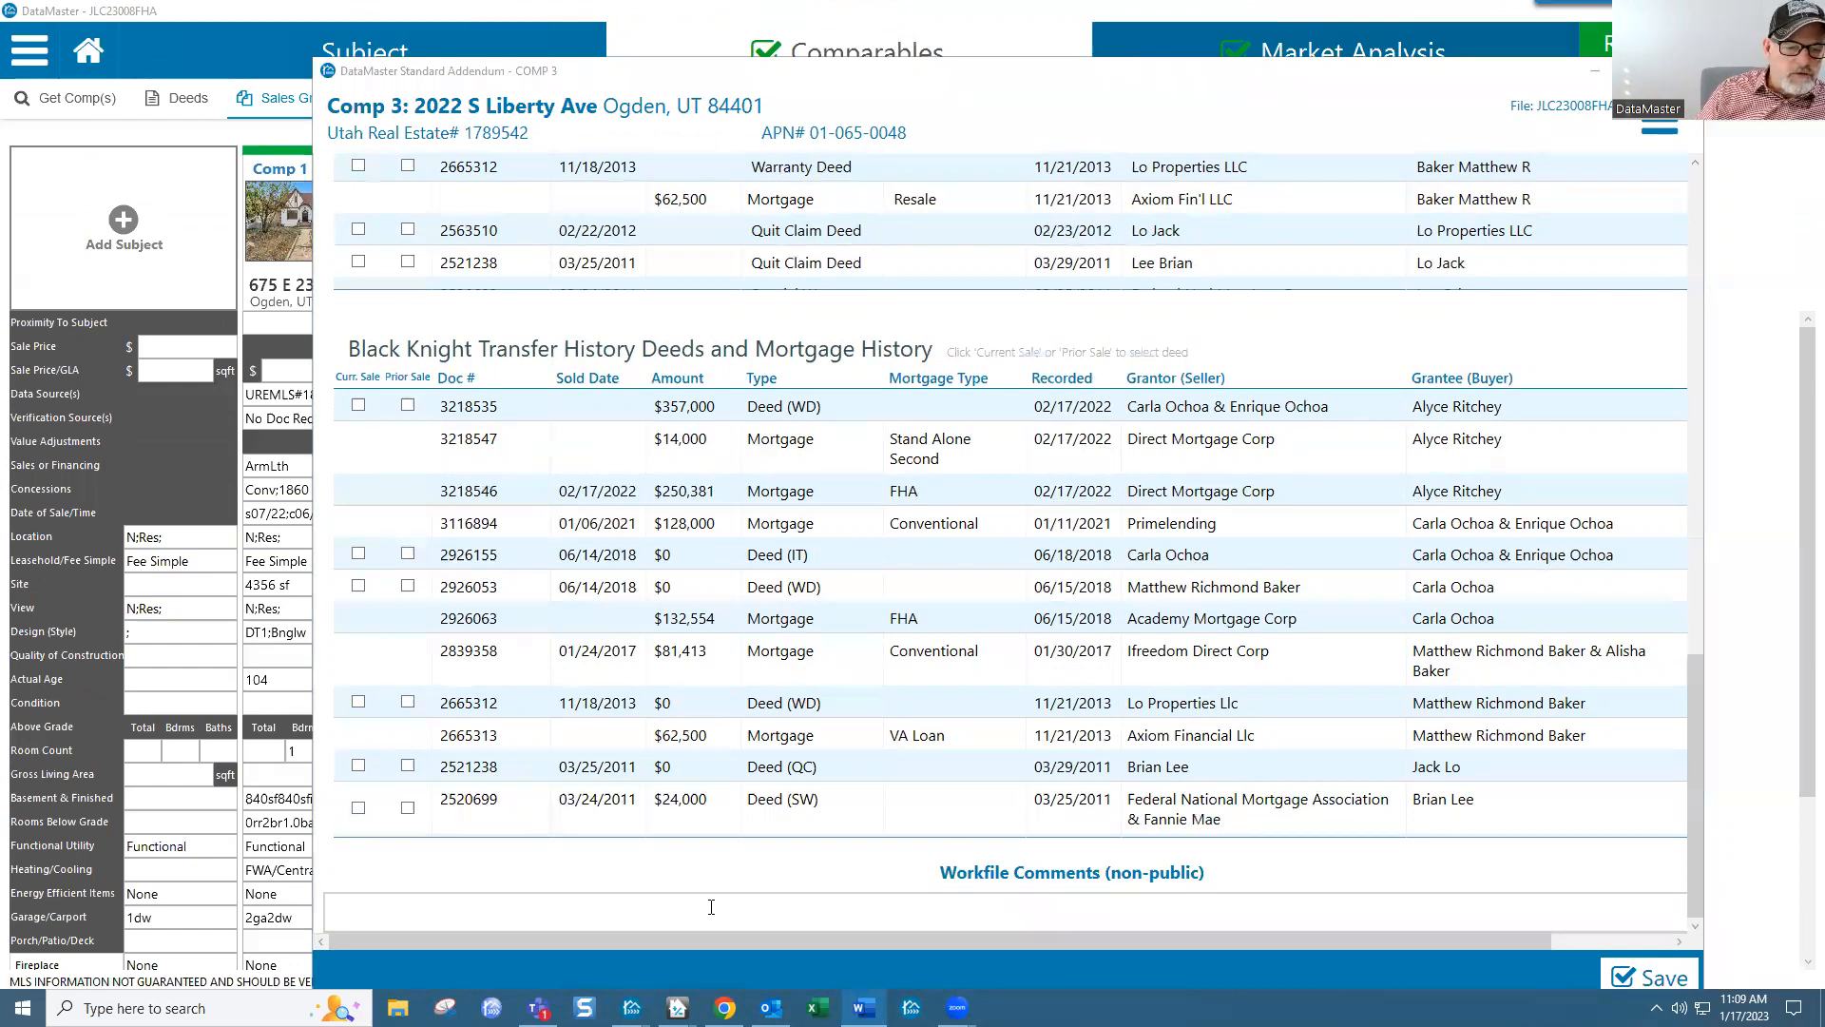
Step: Back in DataMaster, scroll up to Photos and Remarks and open Comp 3's listing photo picker
{"action": "left_click_drag", "start_coordinate": [1686, 720], "coordinate": [1746, 429]}
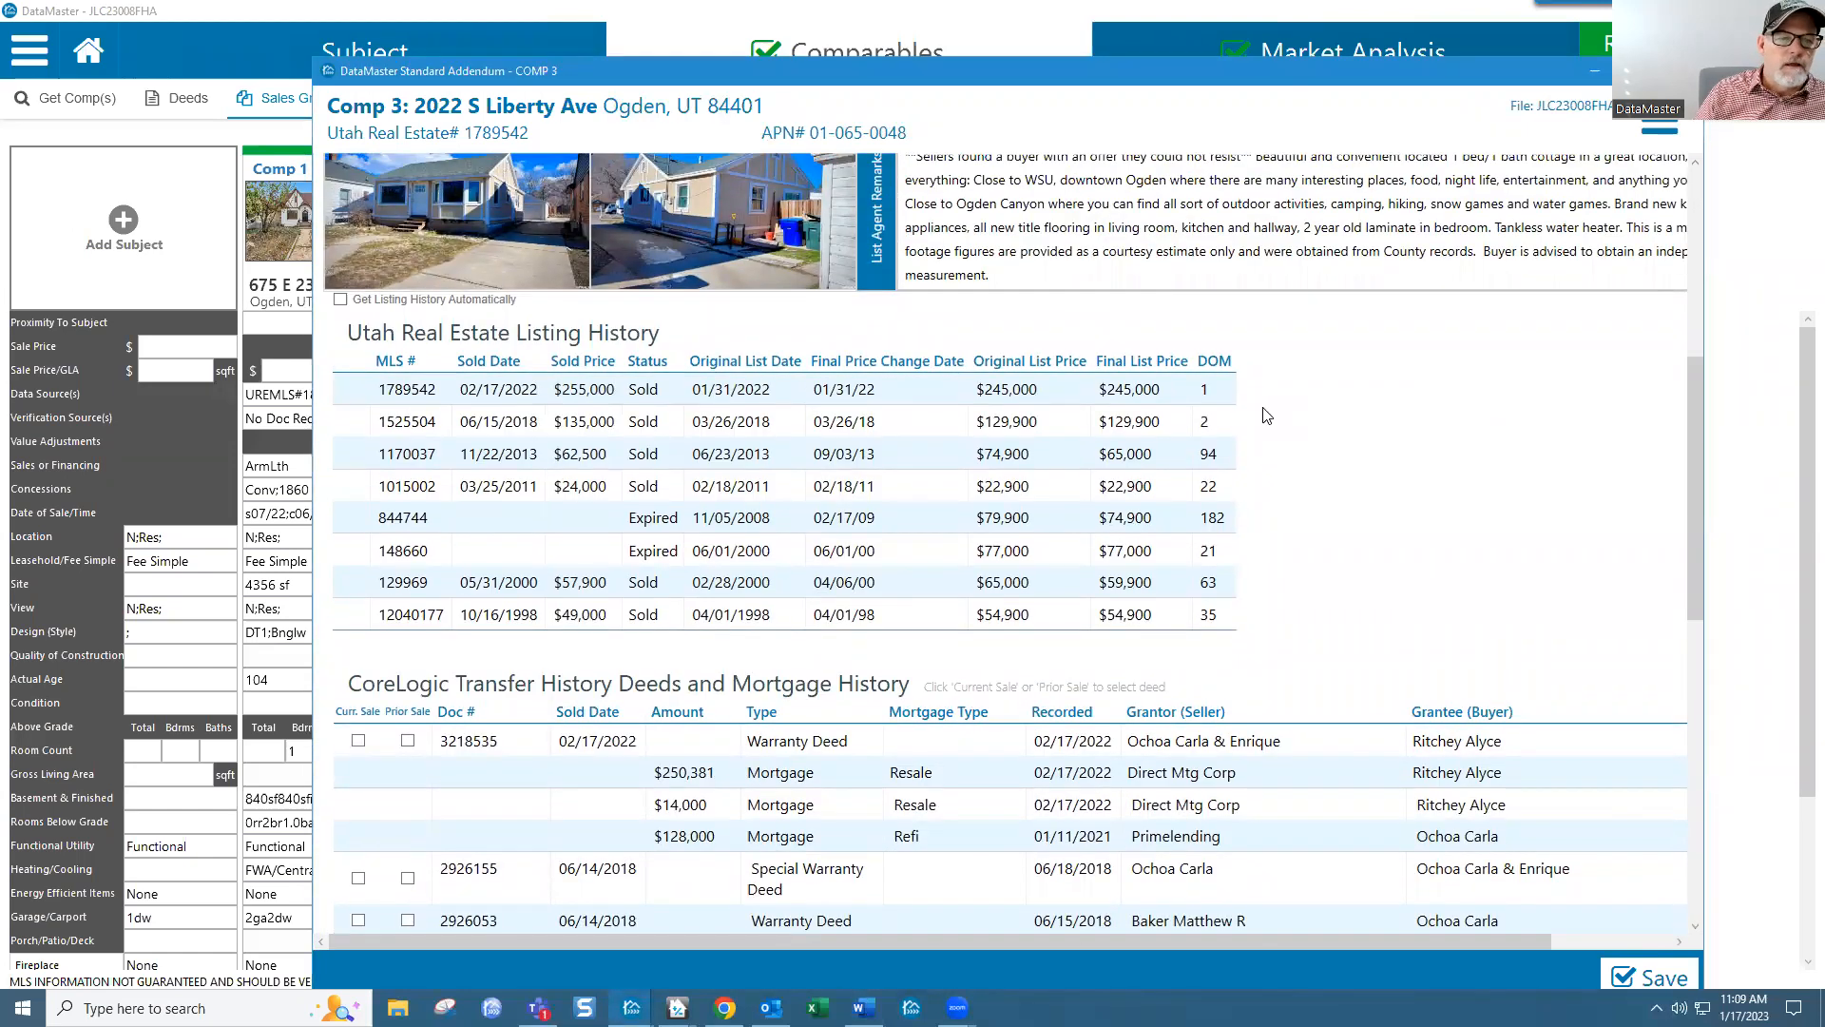
{"action": "left_click", "coordinate": [1798, 467]}
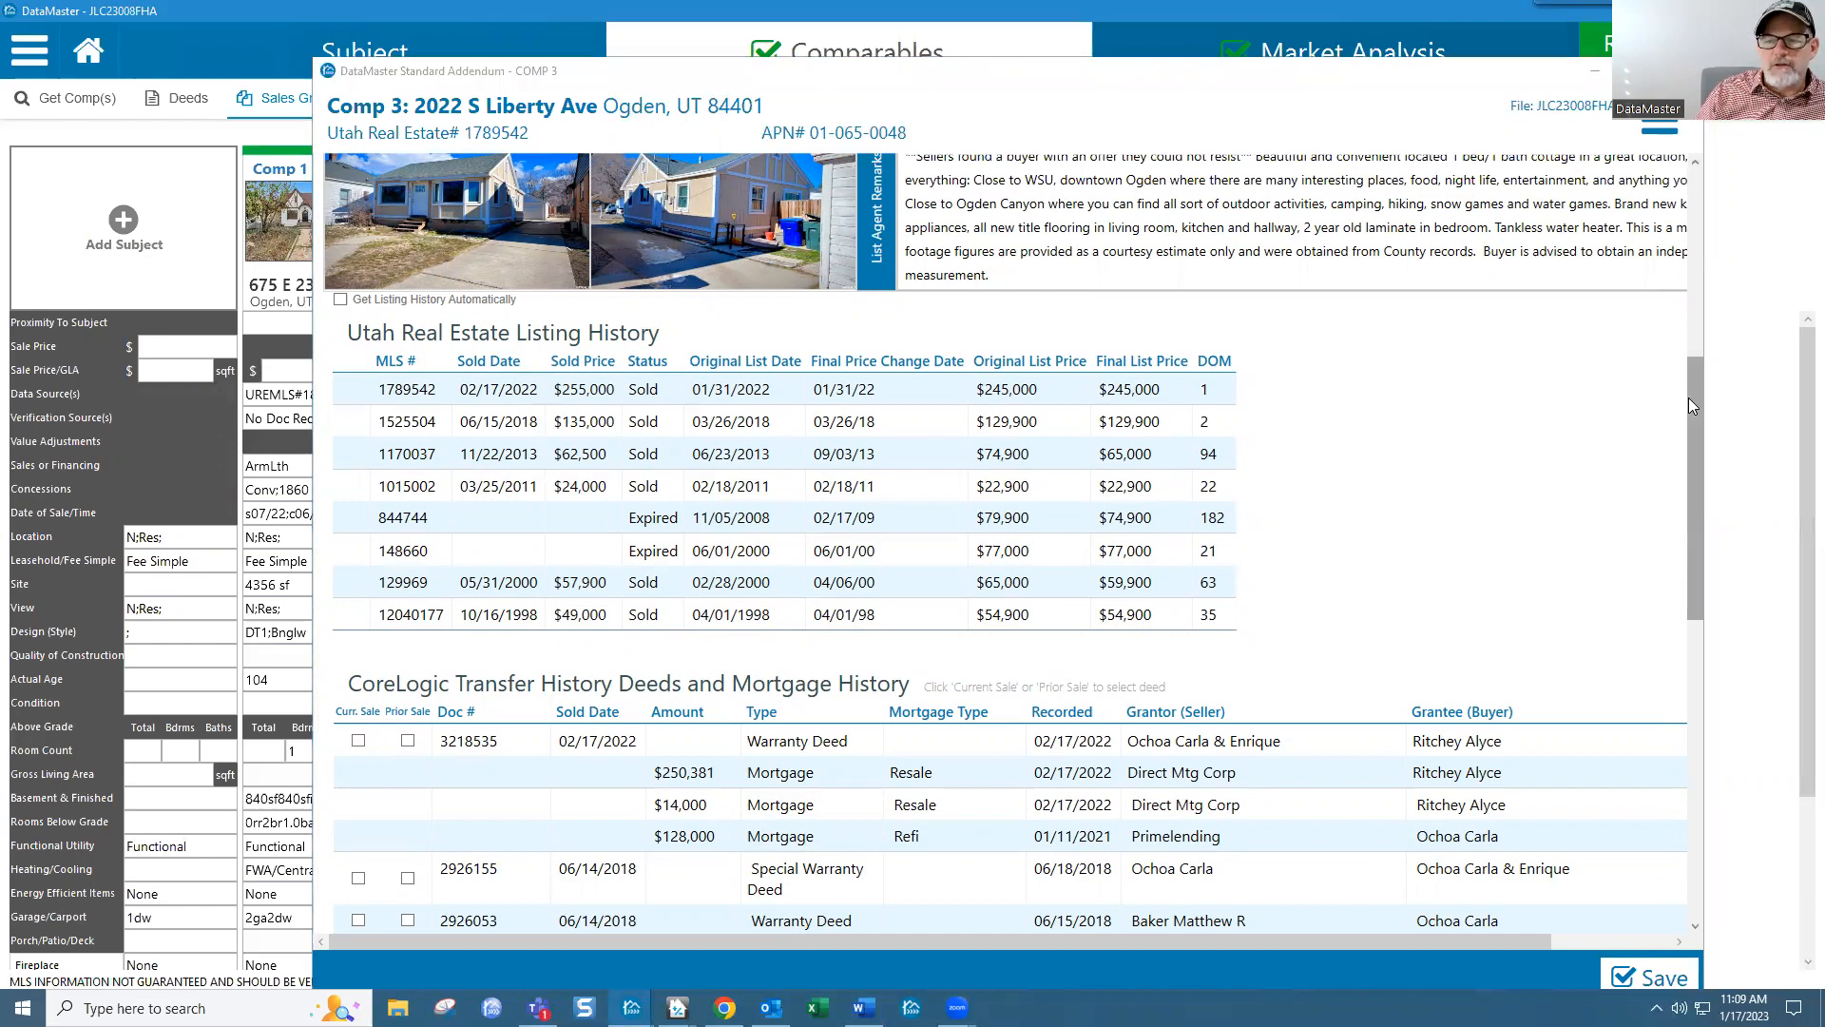
{"action": "scroll", "coordinate": [1688, 404], "scroll_direction": "up", "scroll_amount": 5}
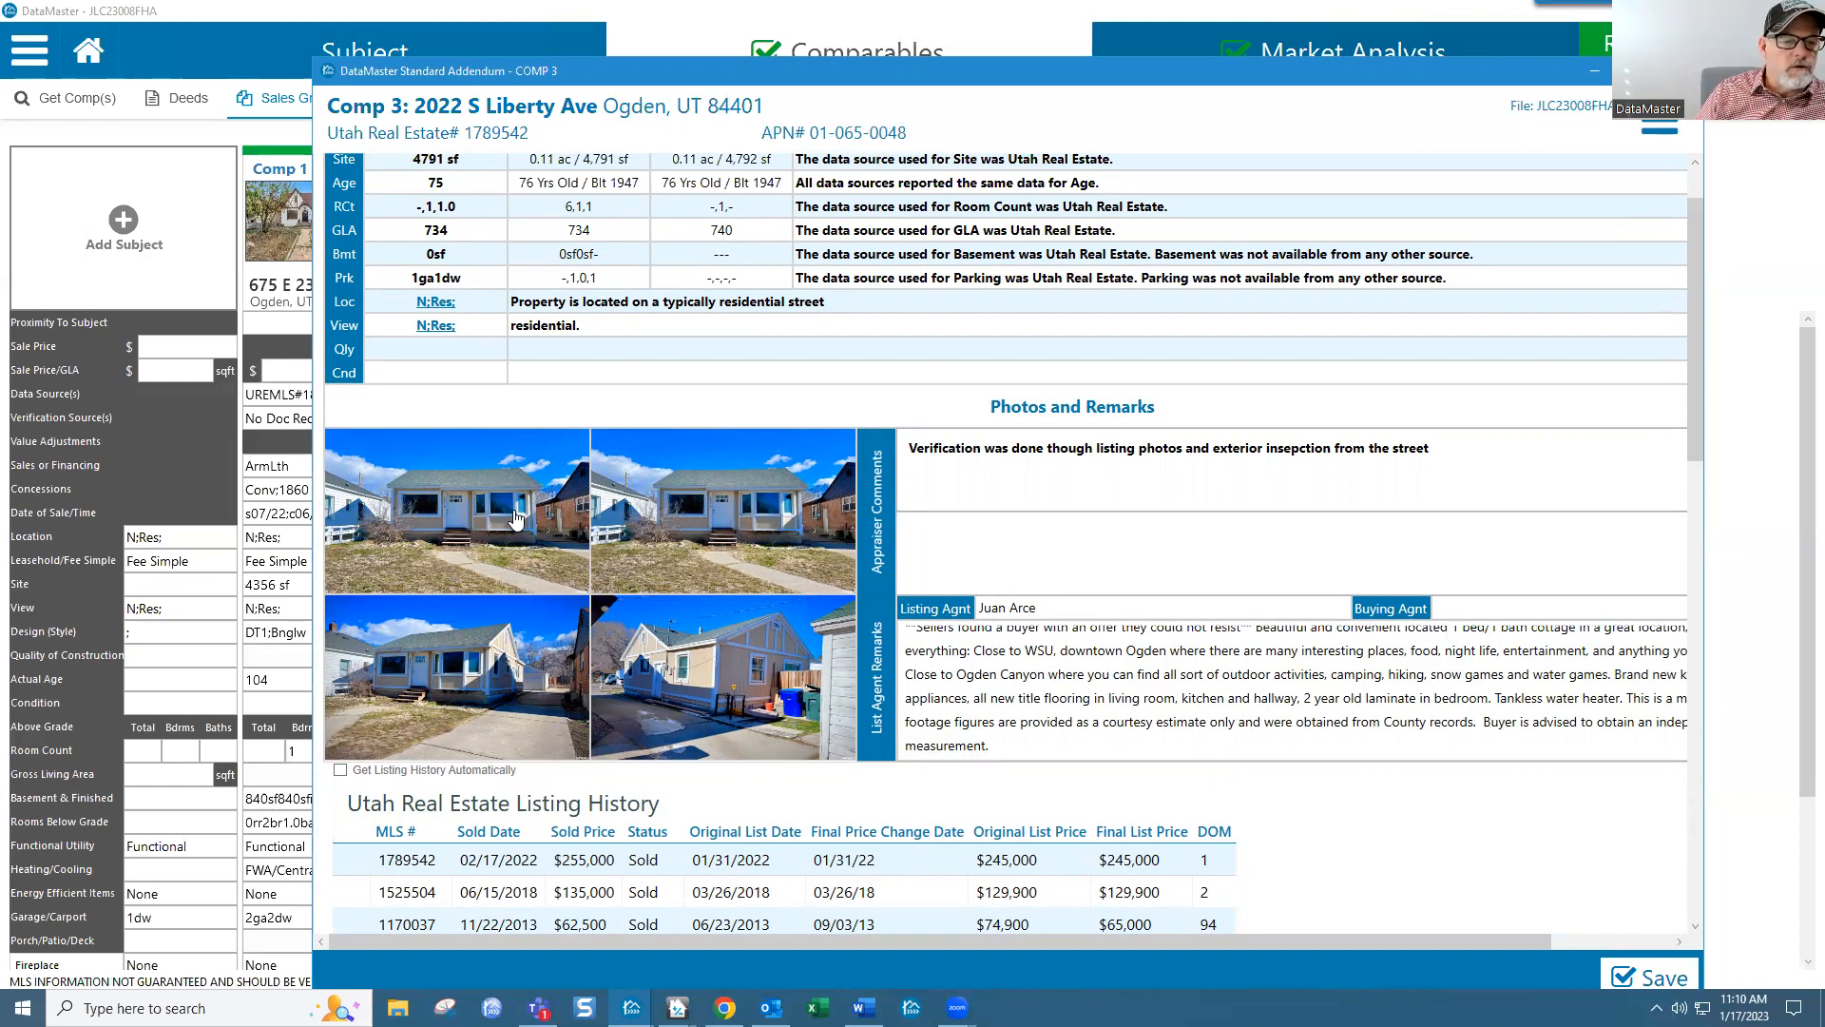
{"action": "left_click", "coordinate": [506, 582]}
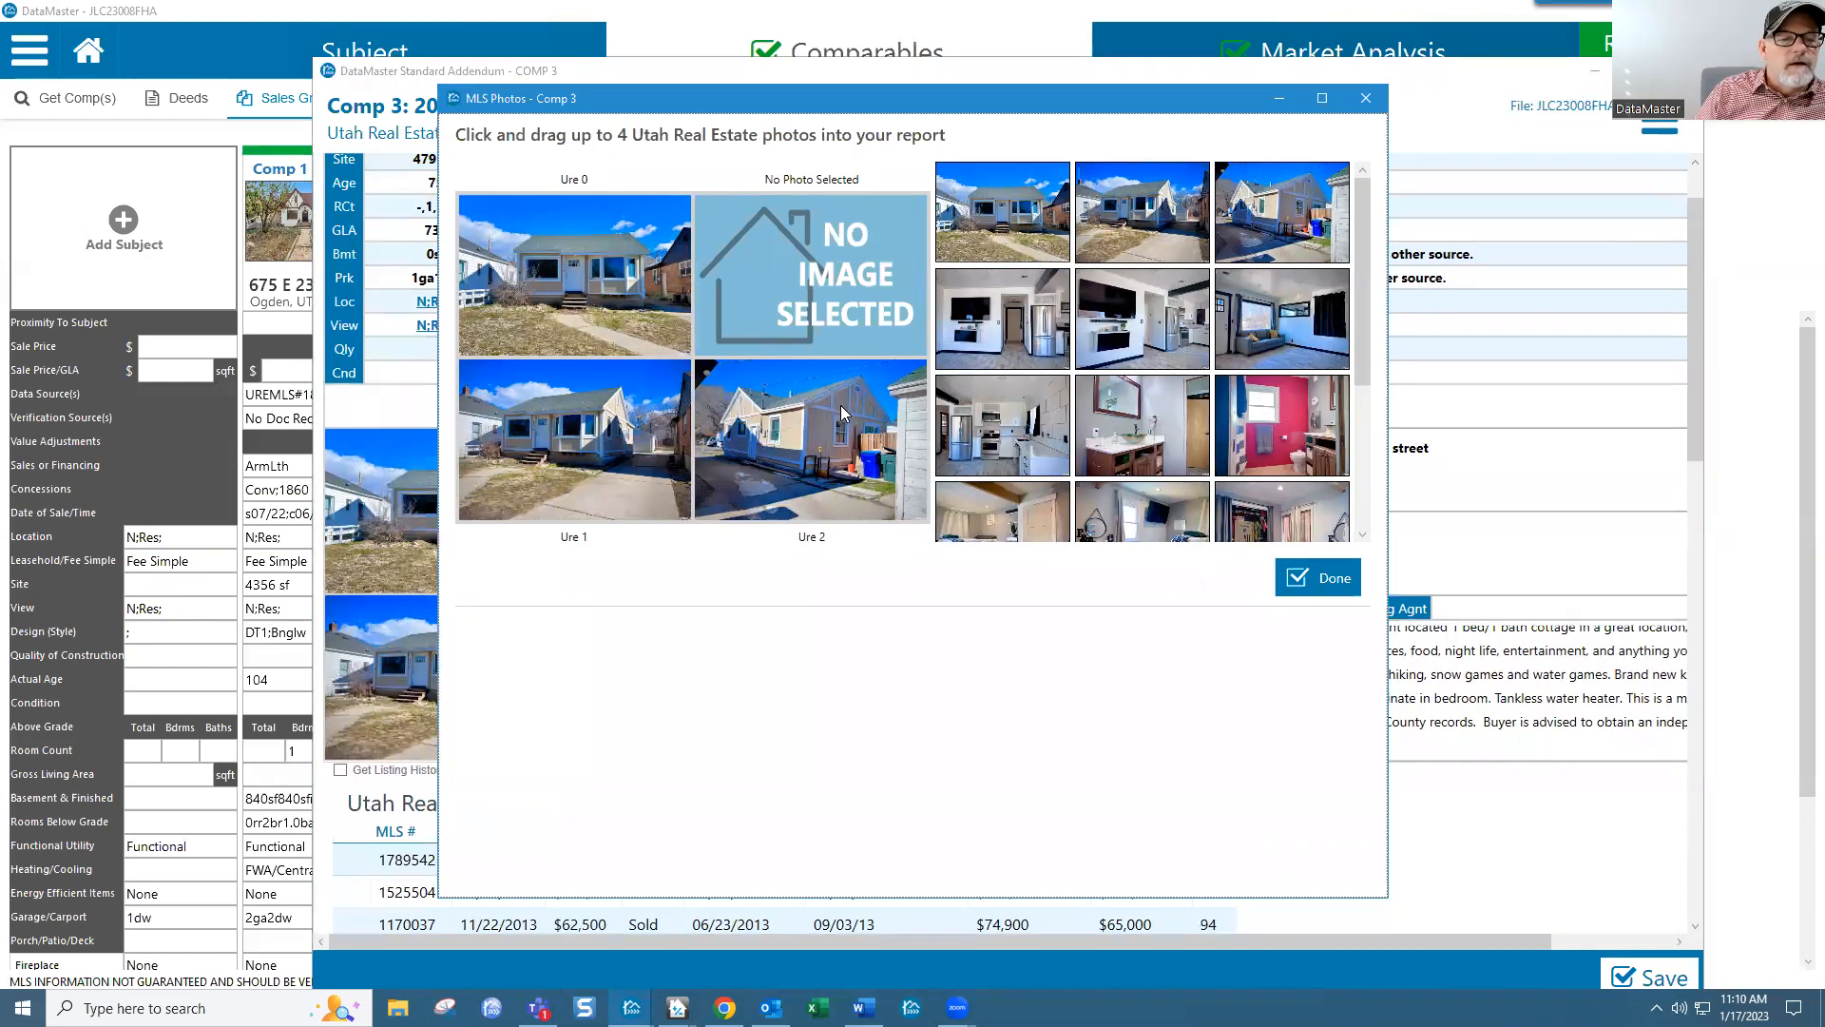
Step: Fill the four photo slots with two exteriors, the red bathroom and the detached garage, then apply
{"action": "left_click_drag", "start_coordinate": [1156, 213], "coordinate": [625, 266]}
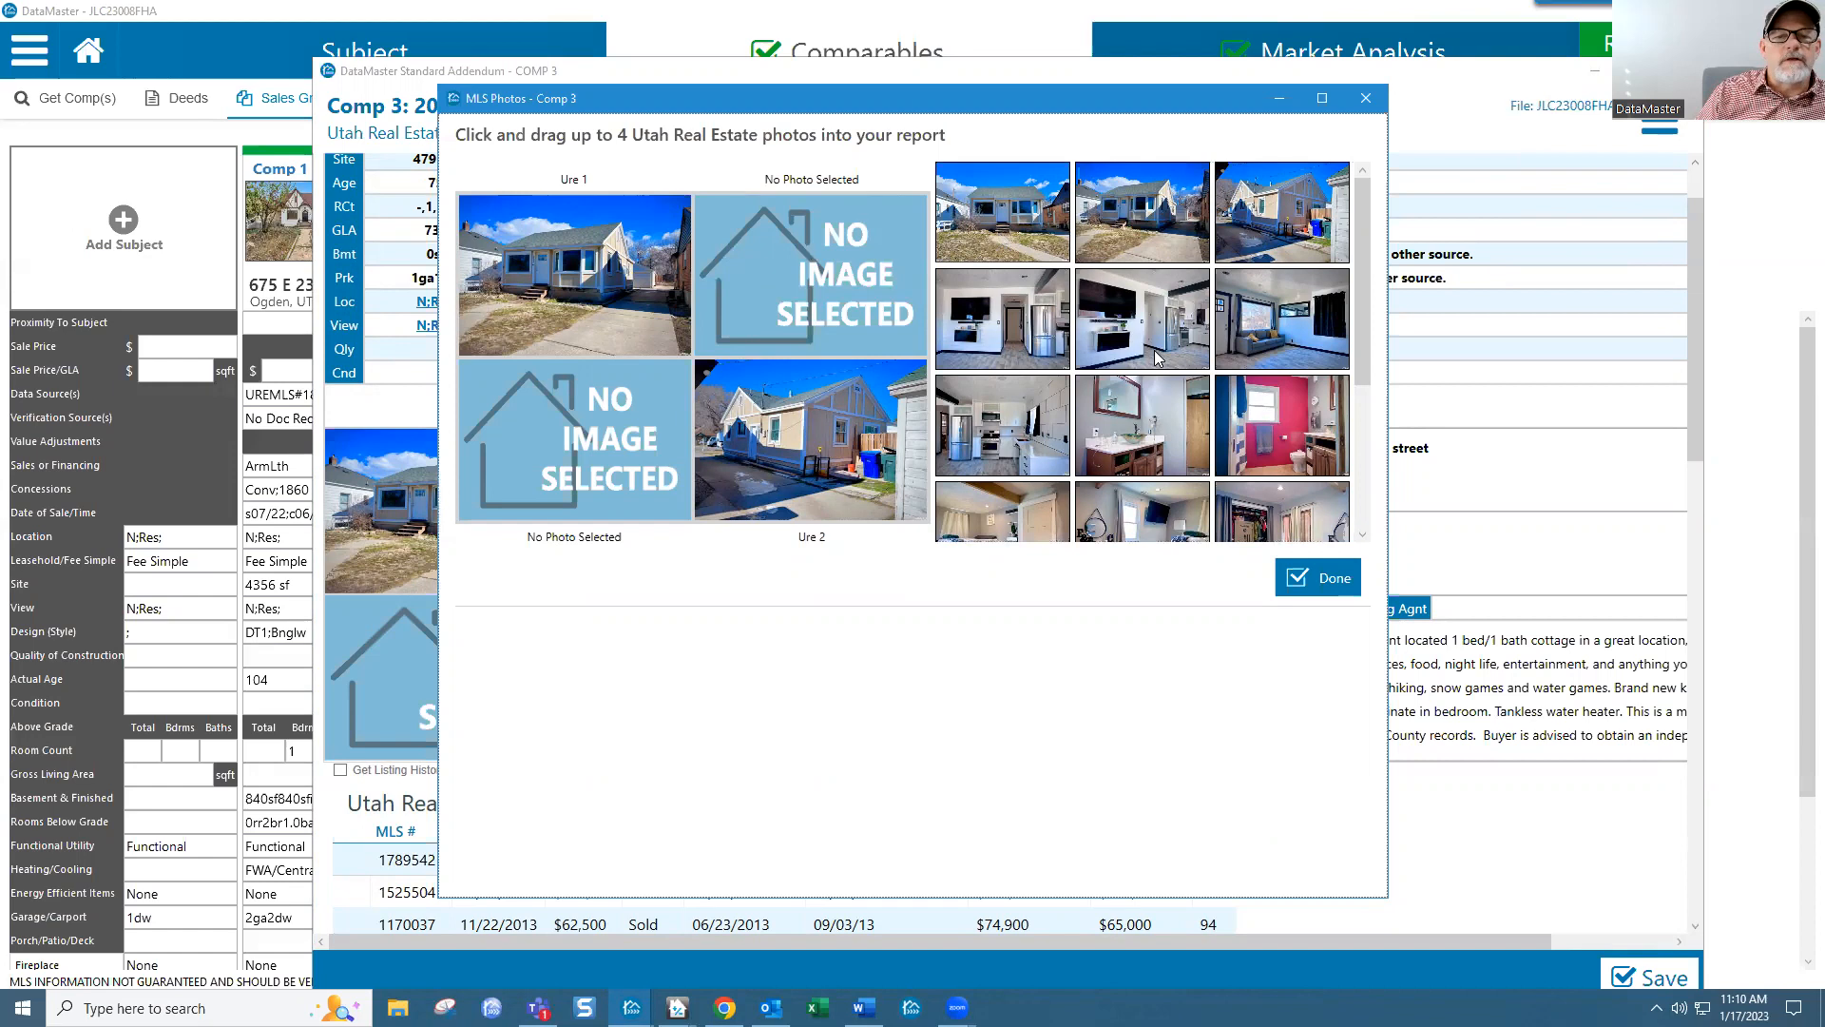
{"action": "double_click", "coordinate": [1124, 344]}
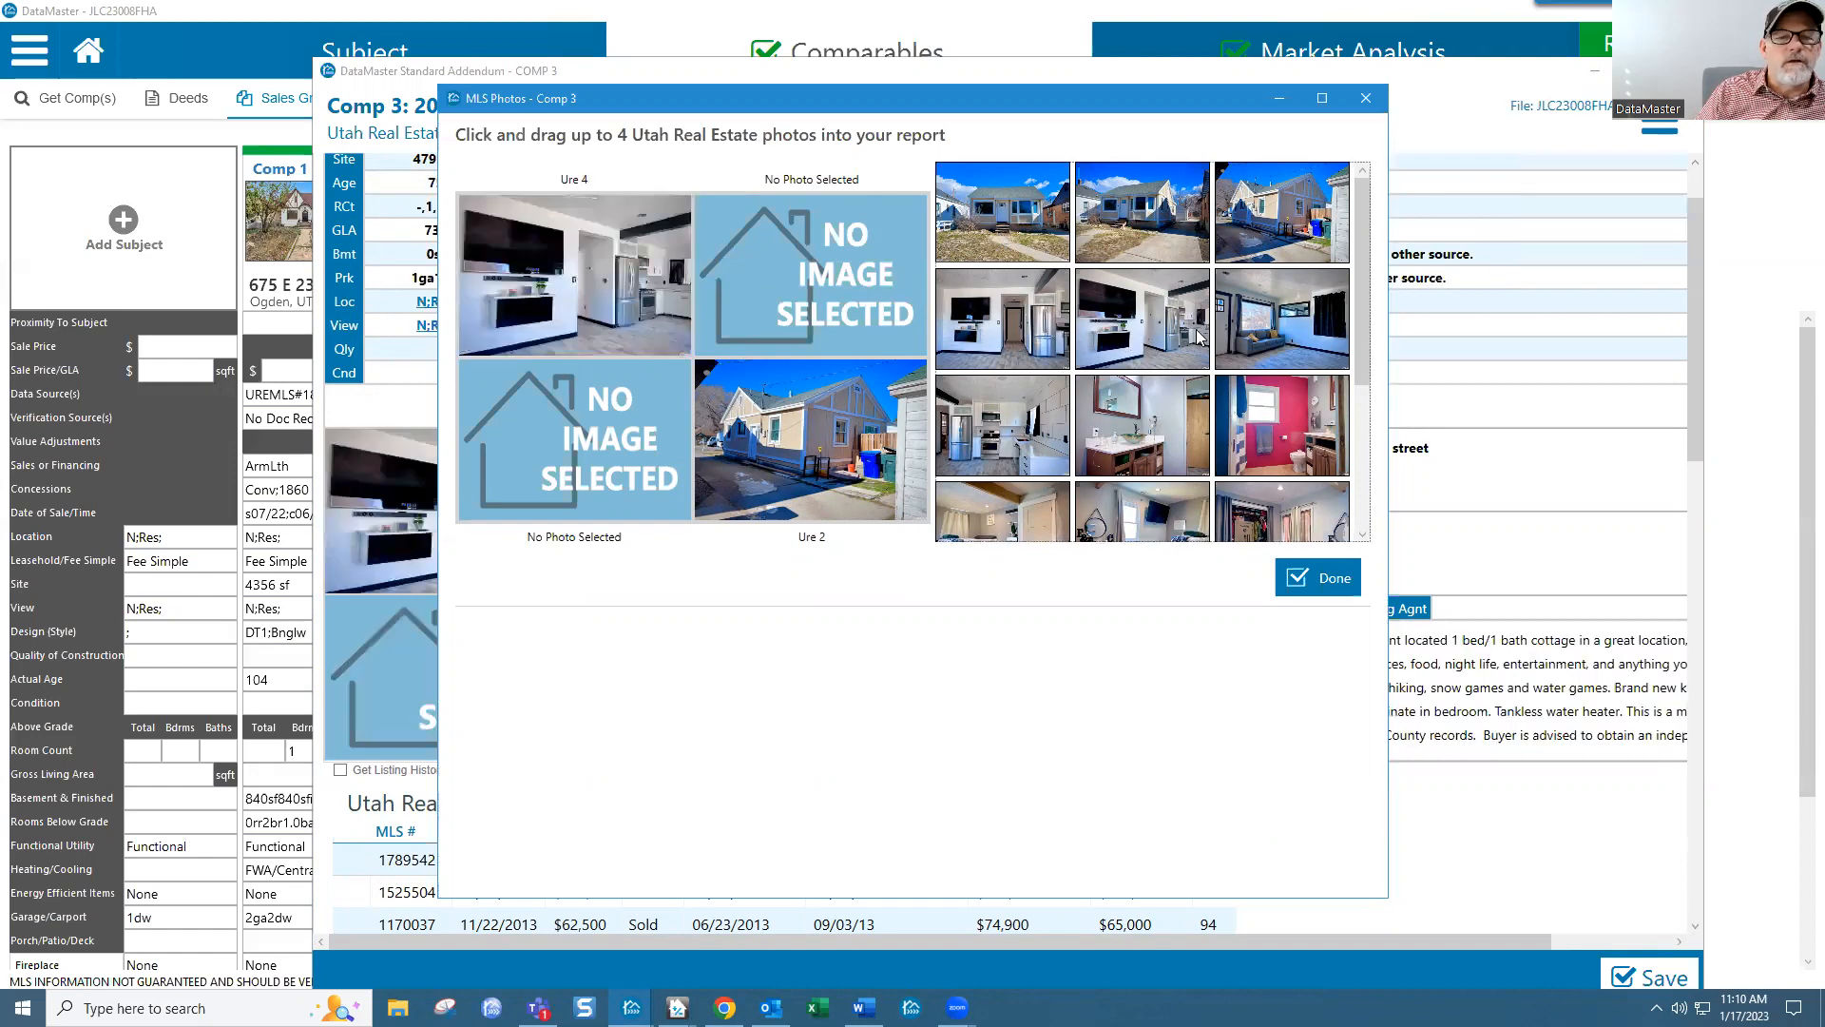
{"action": "double_click", "coordinate": [1100, 251]}
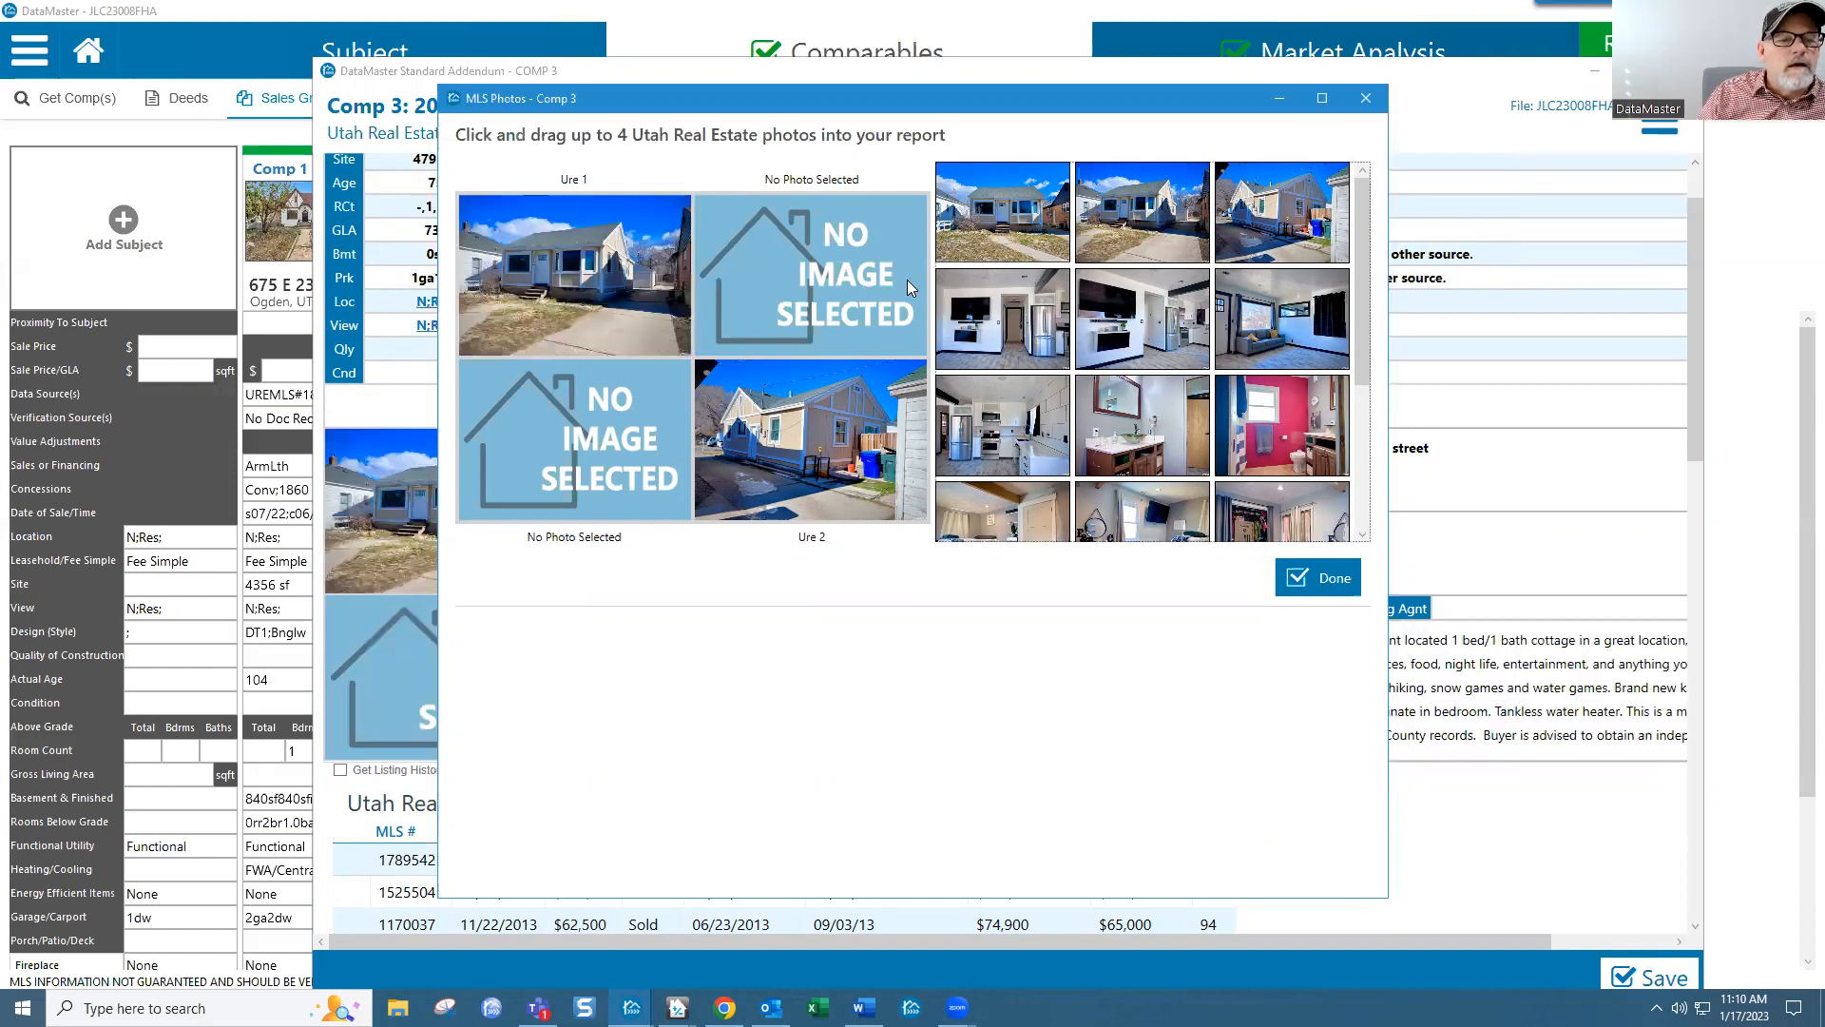
{"action": "left_click_drag", "start_coordinate": [1090, 328], "coordinate": [863, 287]}
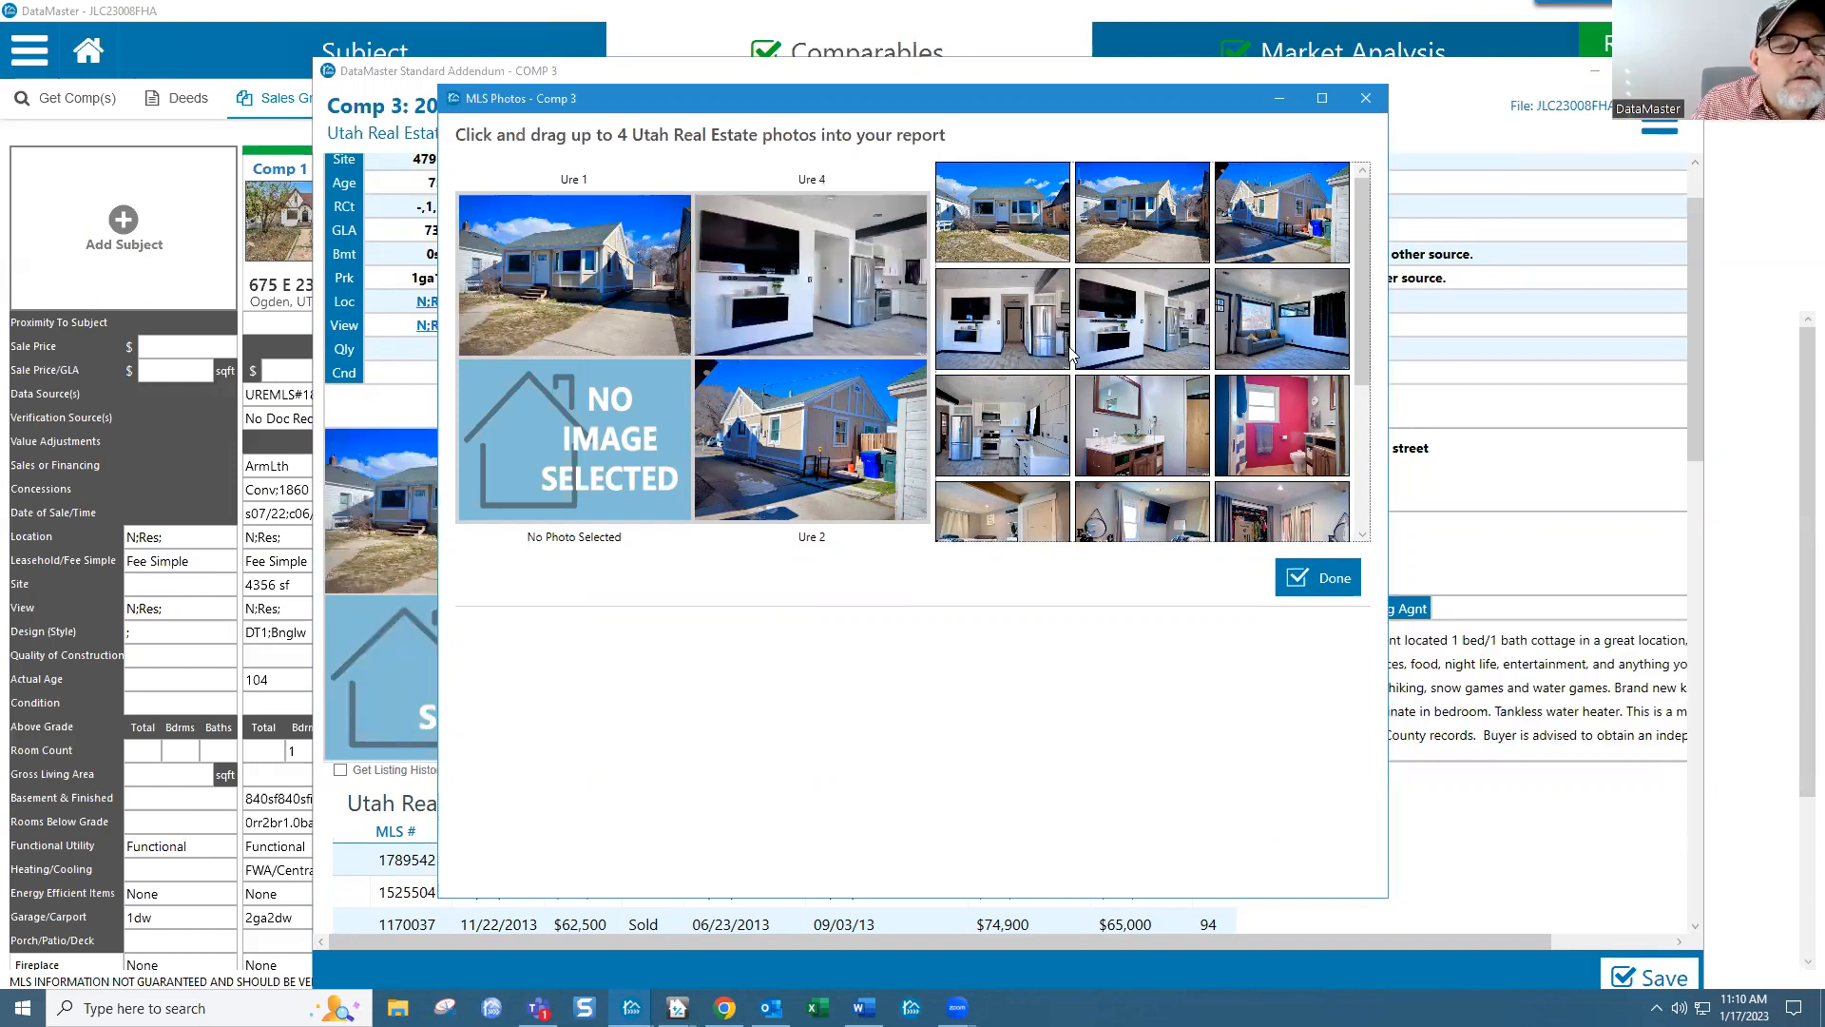
{"action": "left_click_drag", "start_coordinate": [1015, 423], "coordinate": [819, 278]}
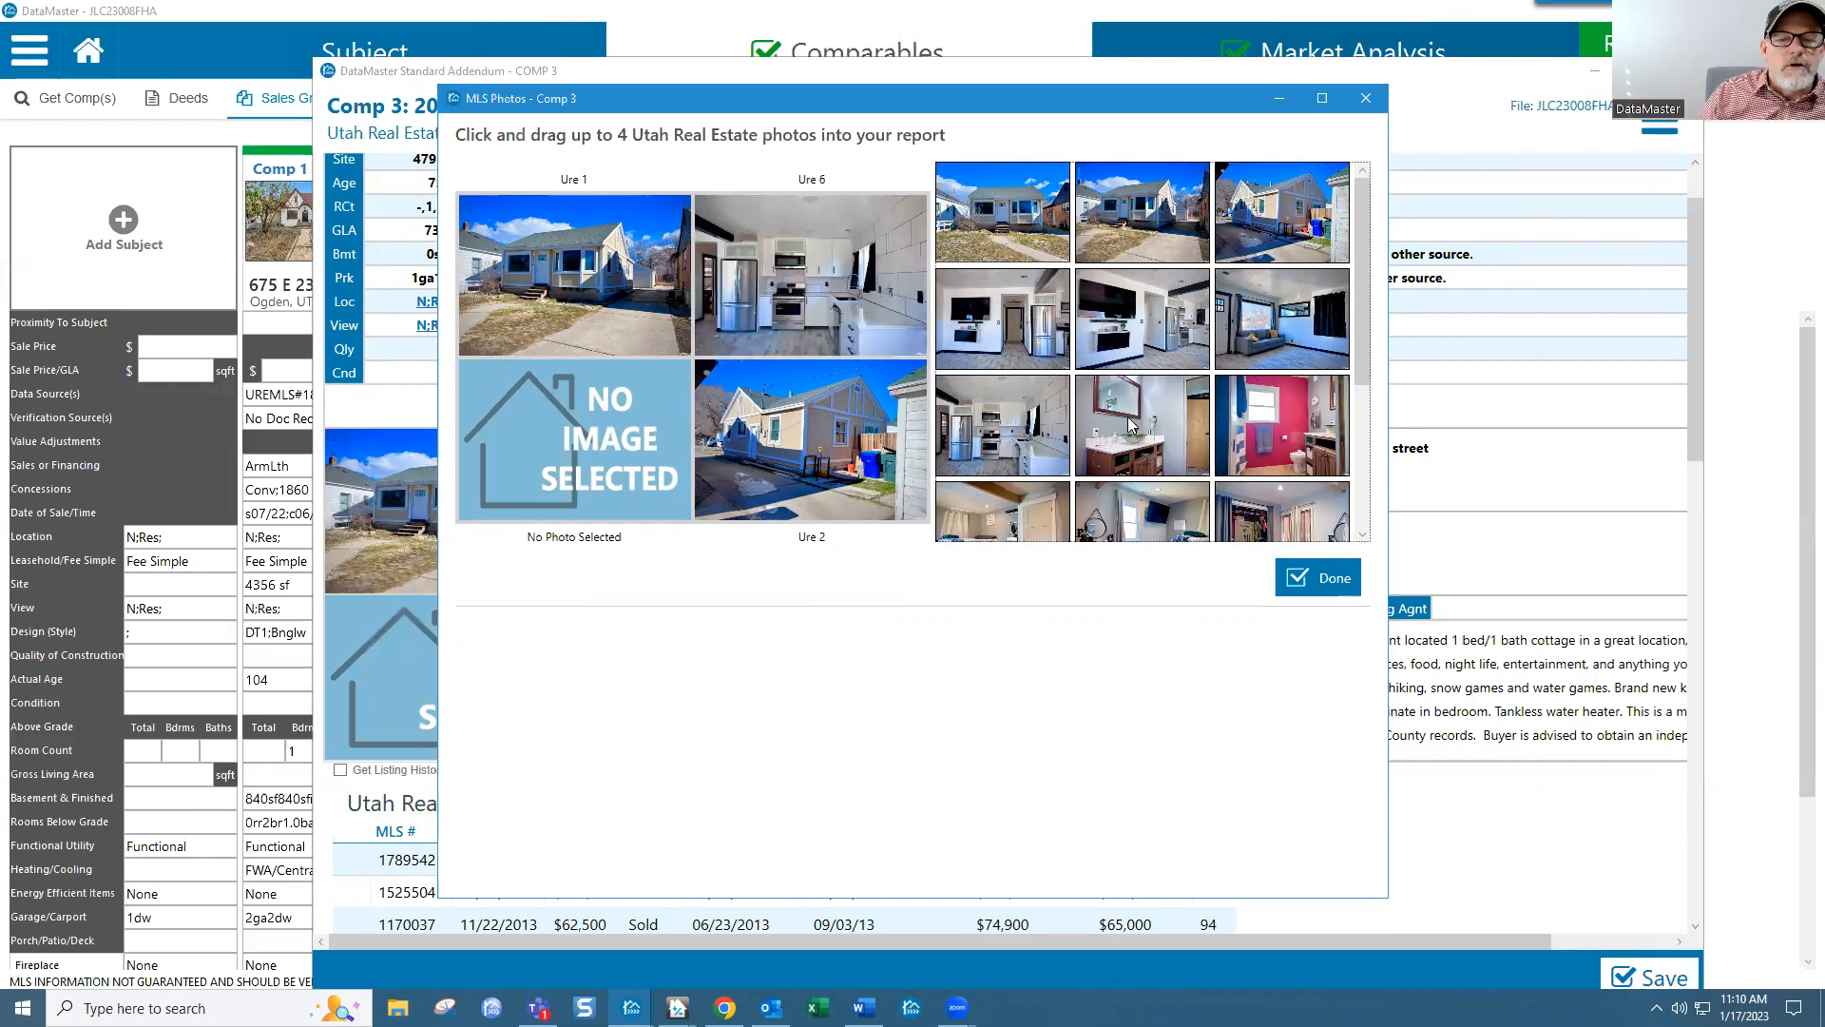
{"action": "scroll", "coordinate": [1365, 344], "scroll_direction": "down", "scroll_amount": 1}
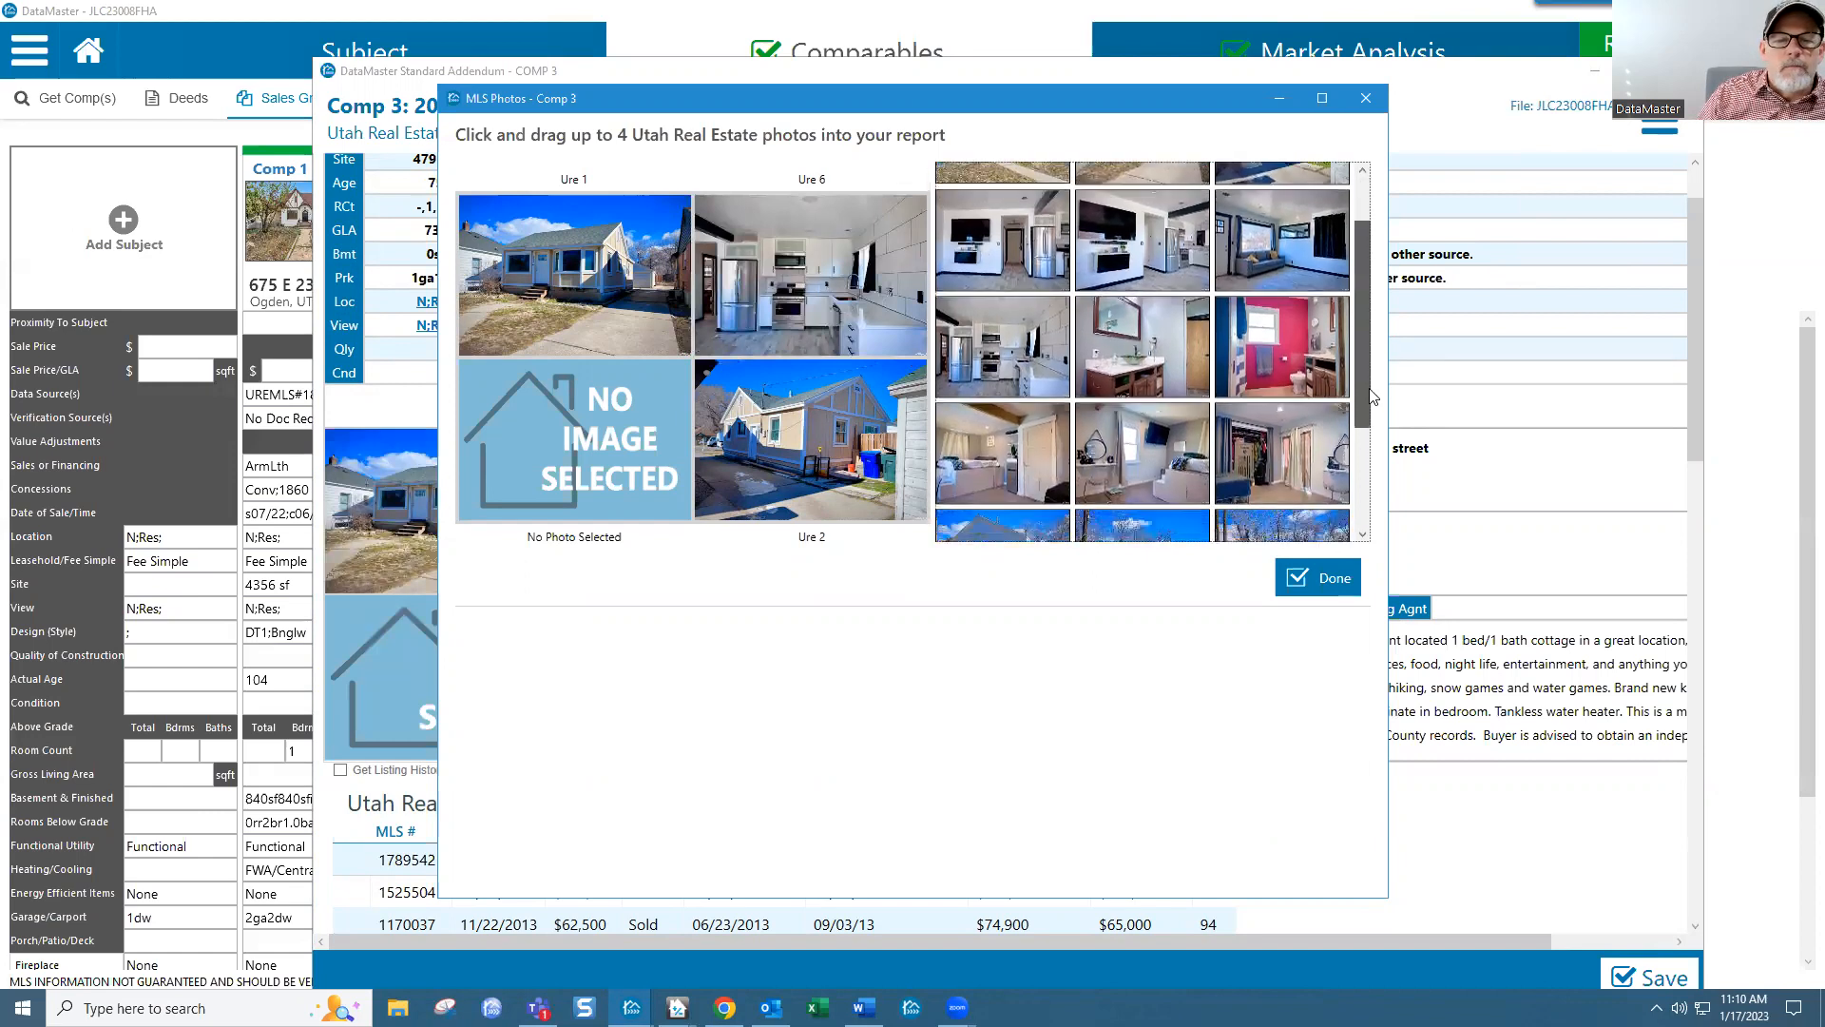
{"action": "left_click_drag", "start_coordinate": [1277, 299], "coordinate": [587, 411]}
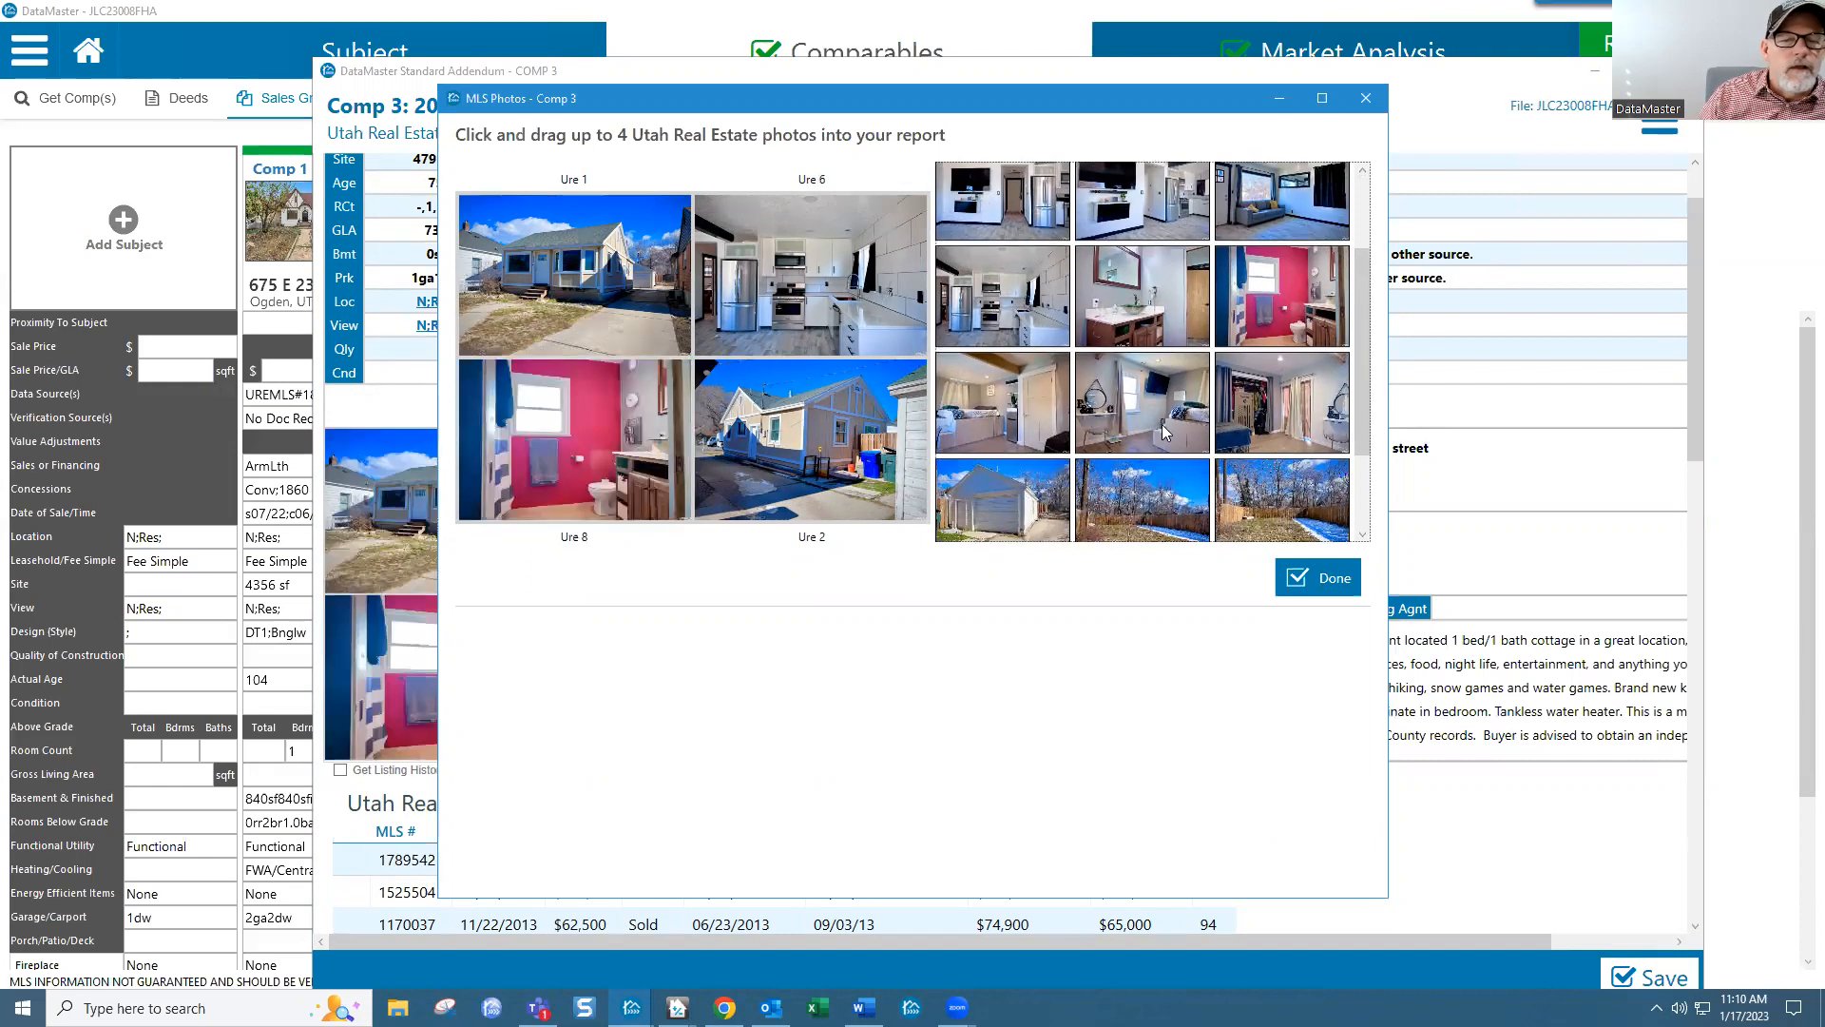
{"action": "left_click_drag", "start_coordinate": [1008, 498], "coordinate": [867, 440]}
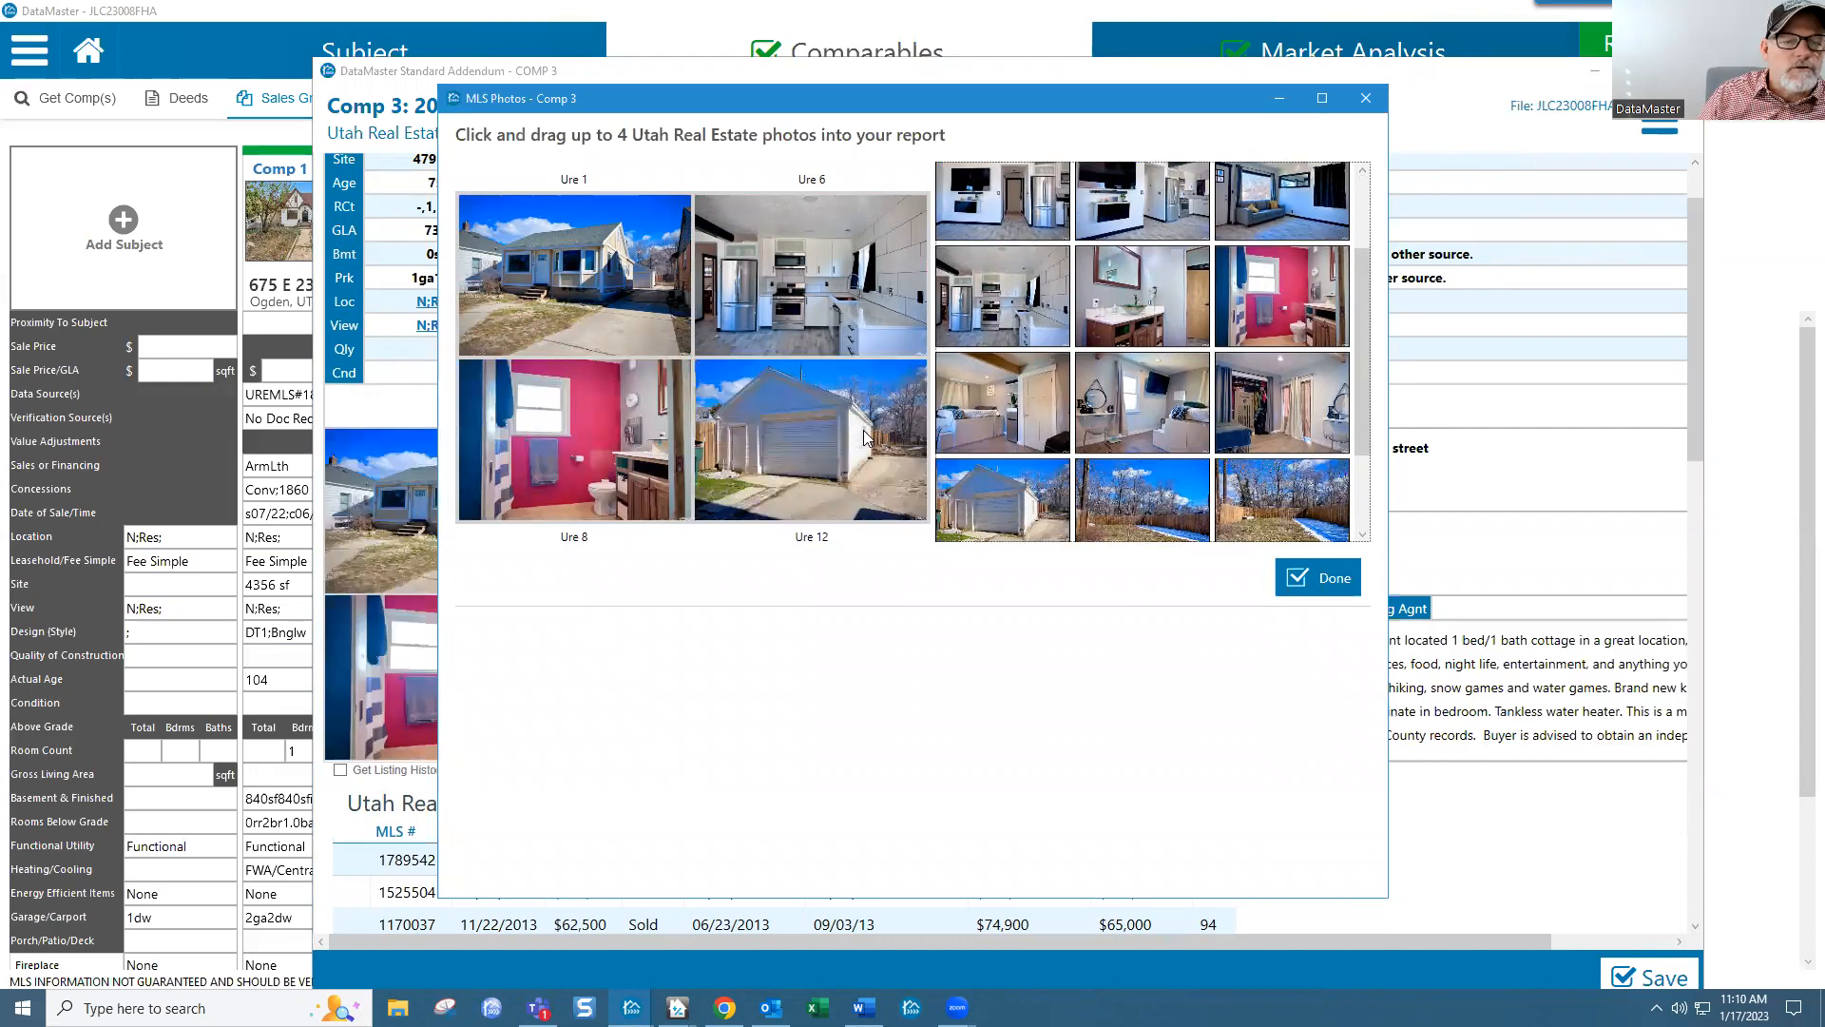
{"action": "left_click", "coordinate": [1318, 580]}
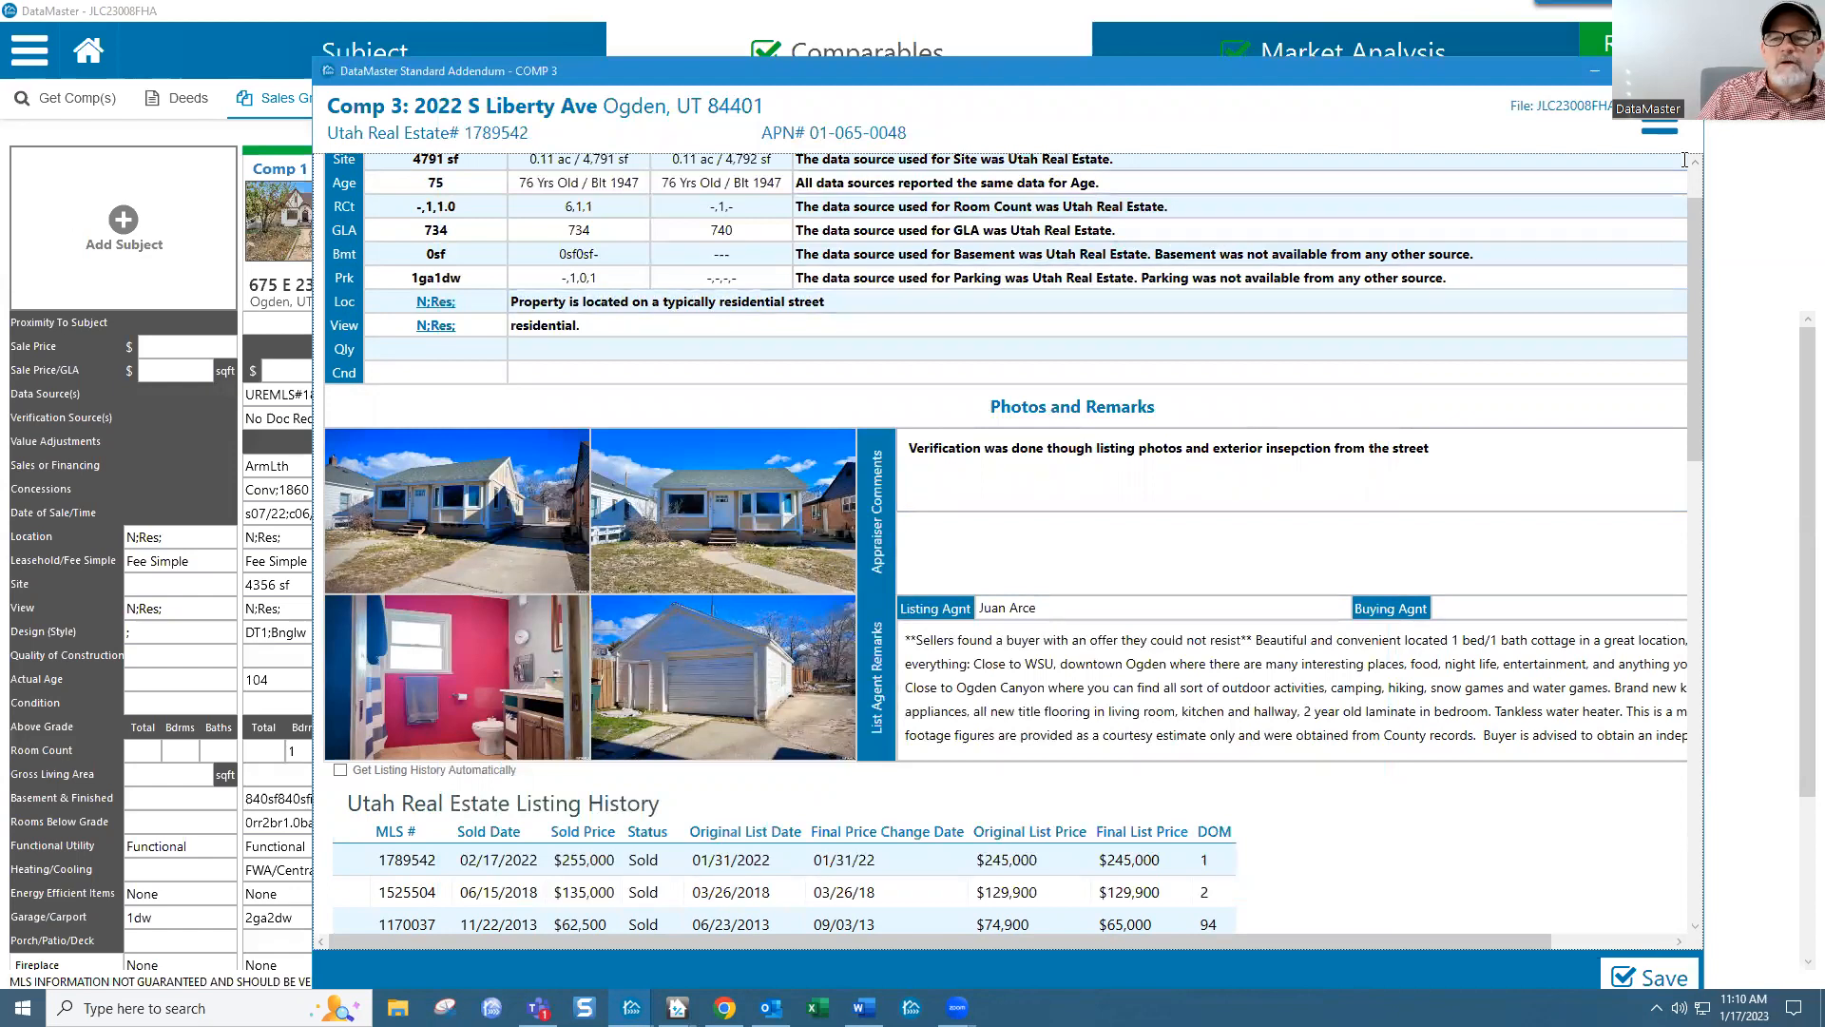
Step: Export the addendum to PDF as 'Appraiser Comments - 3 - 1789542.pdf'
{"action": "left_click", "coordinate": [1665, 133]}
{"action": "left_click", "coordinate": [1698, 167]}
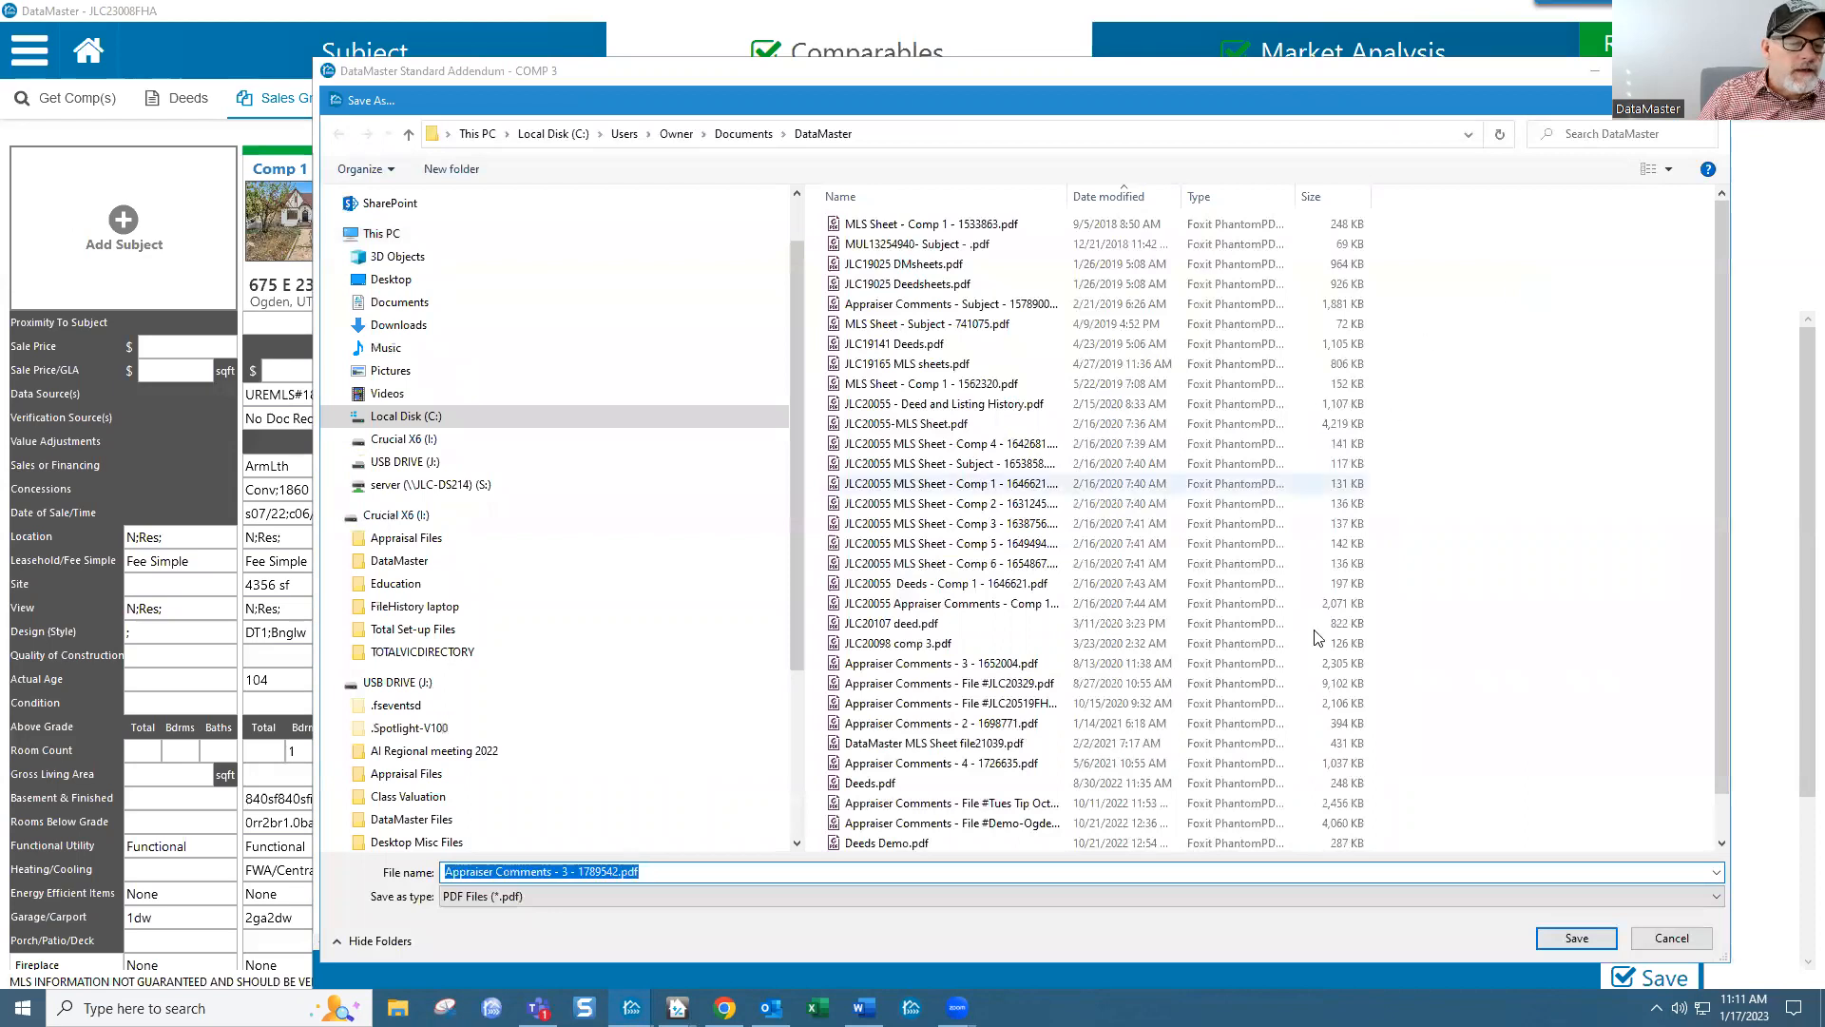
{"action": "left_click", "coordinate": [1549, 937]}
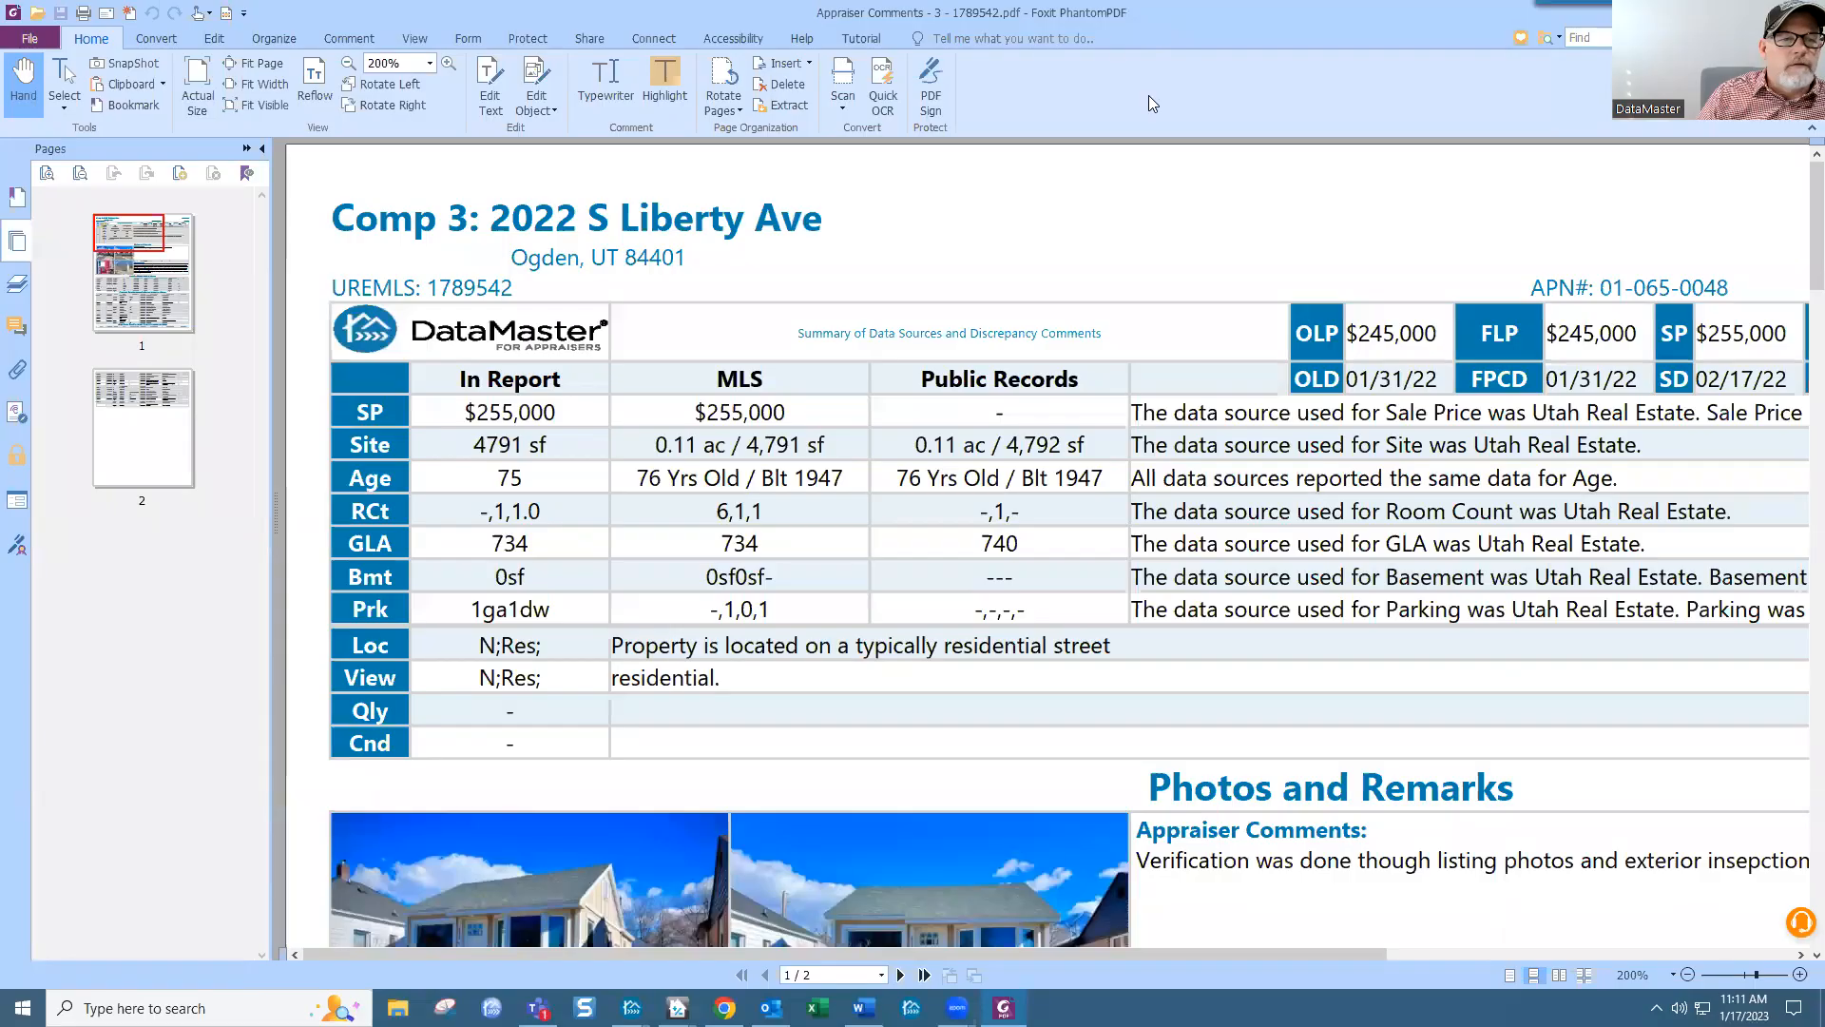
Step: View the PDF at 75%, hide the pages panel, switch to actual size, and scroll both pages
{"action": "left_click", "coordinate": [429, 63]}
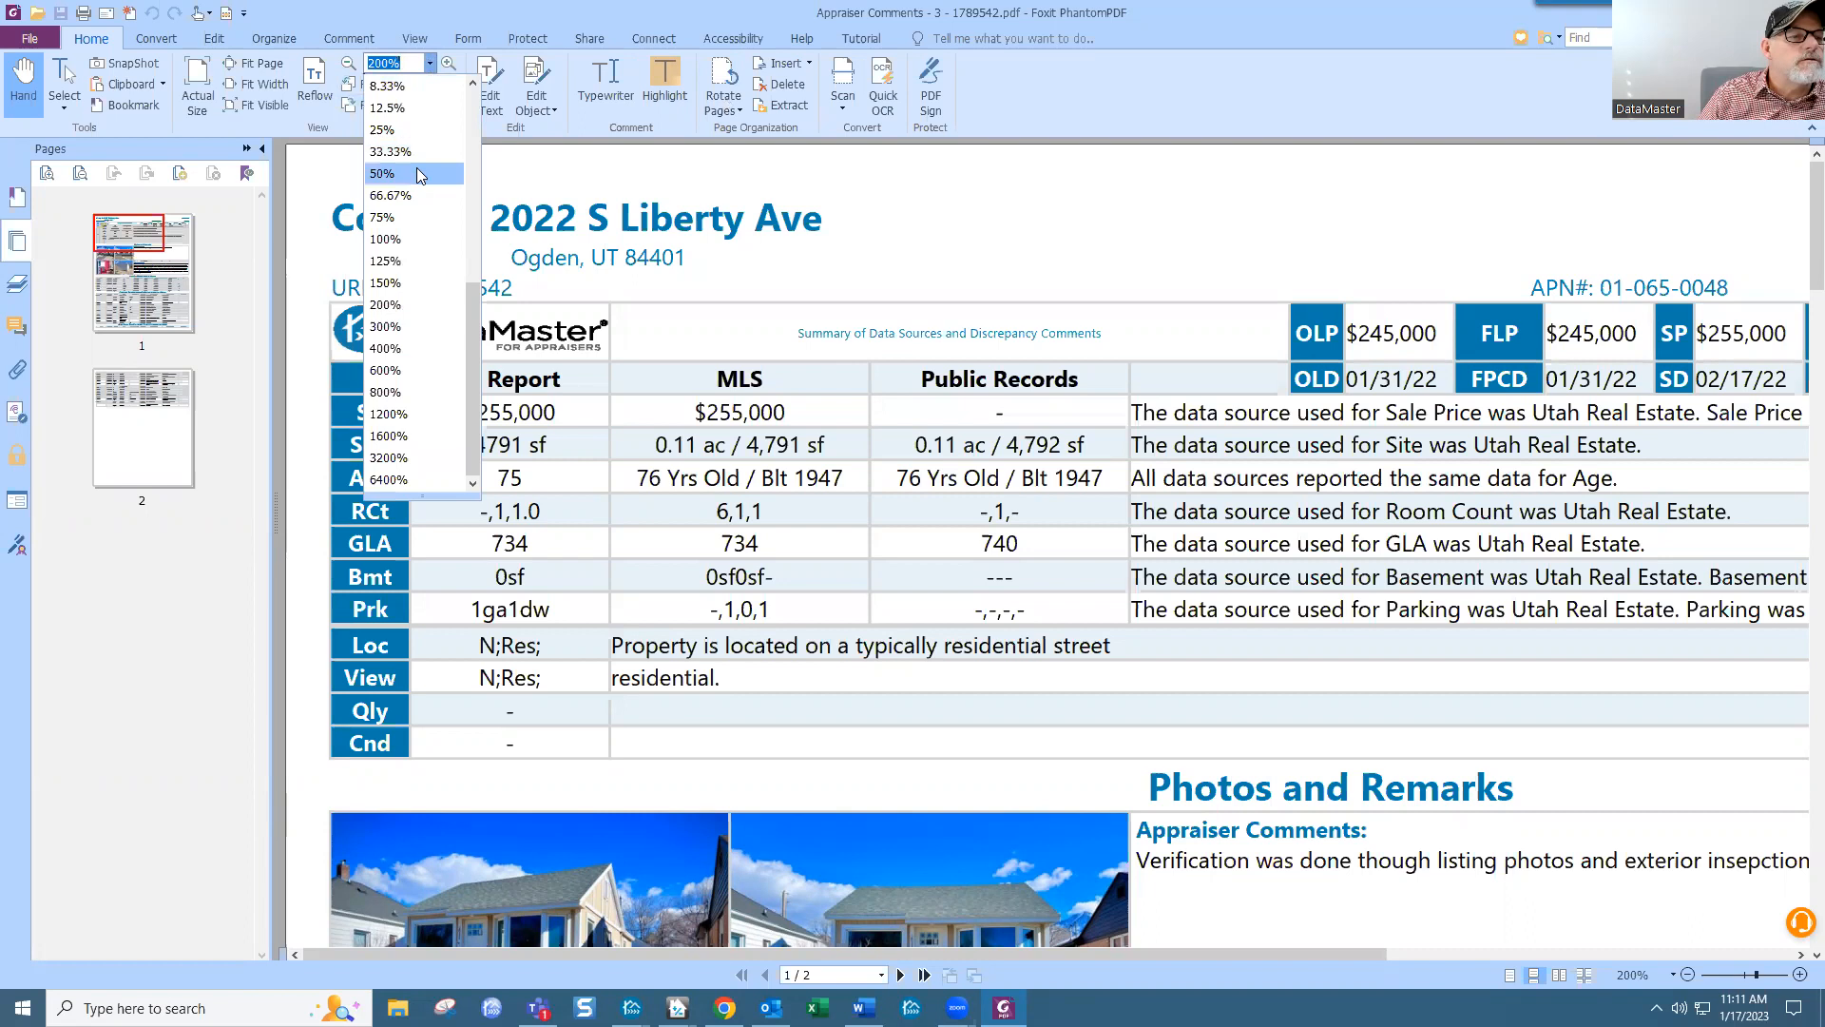
{"action": "left_click", "coordinate": [382, 216]}
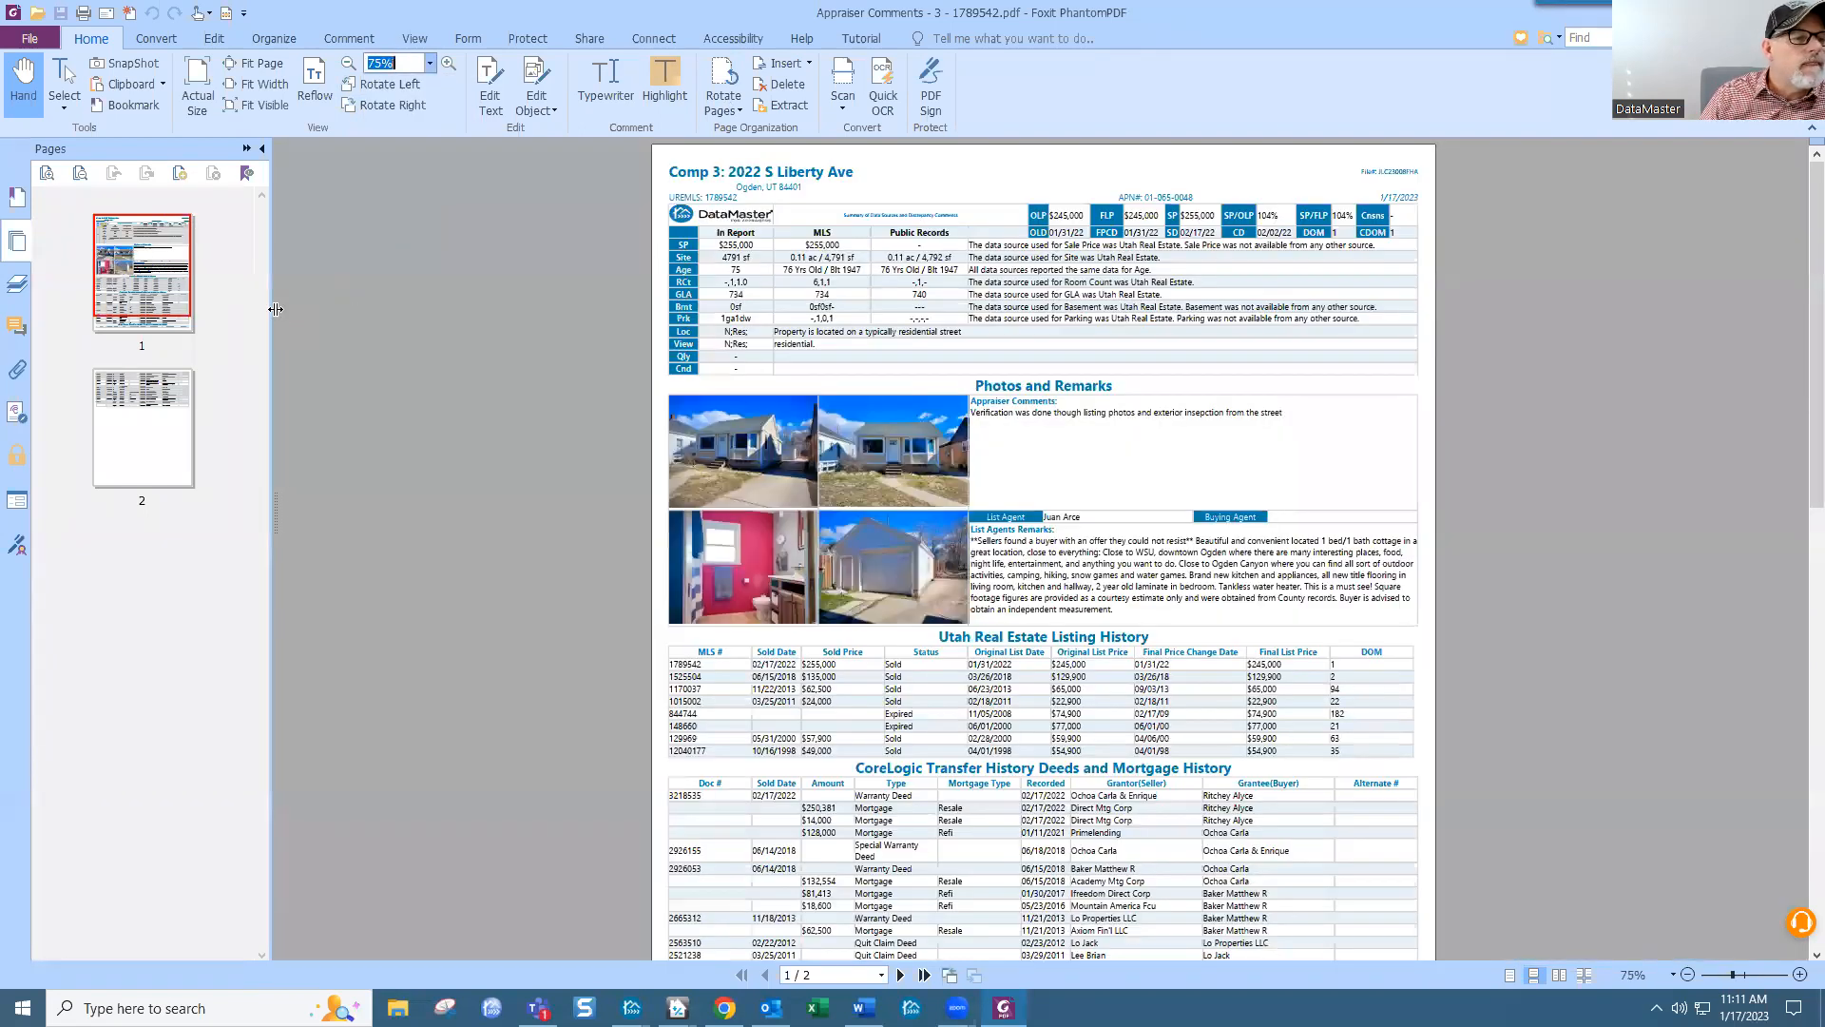
{"action": "left_click", "coordinate": [262, 148]}
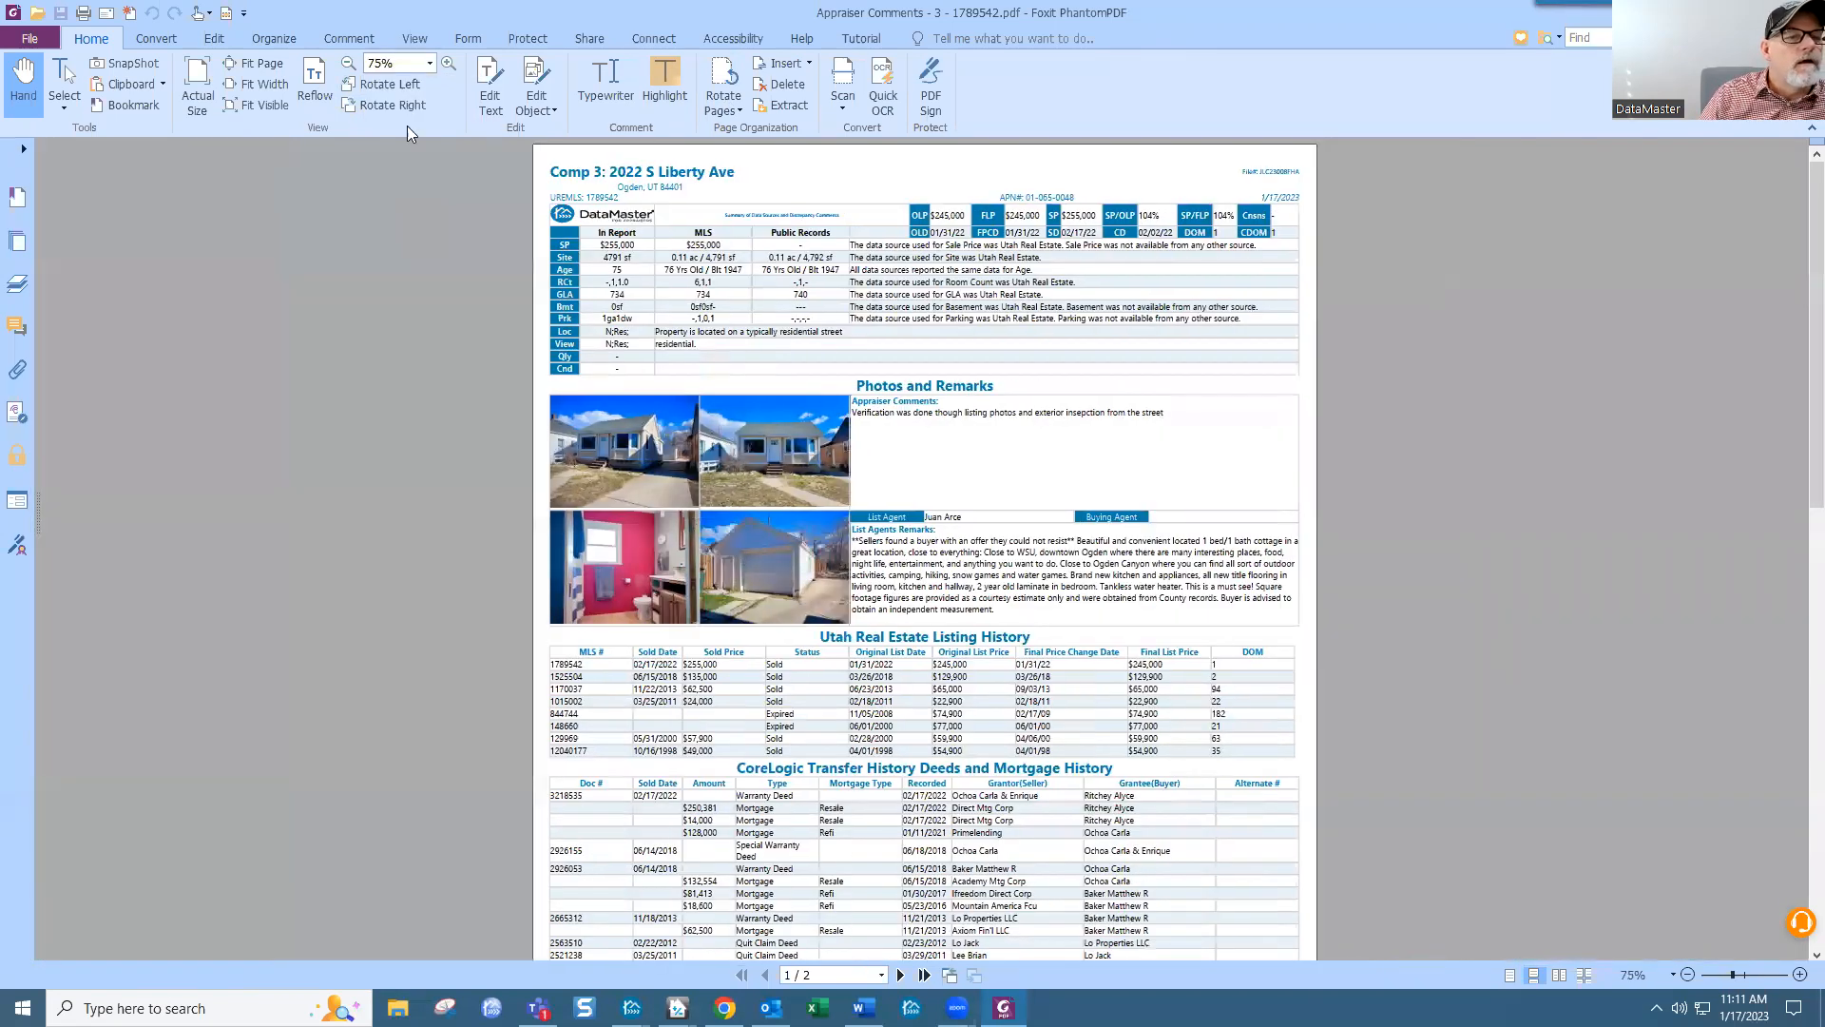
{"action": "left_click", "coordinate": [448, 63]}
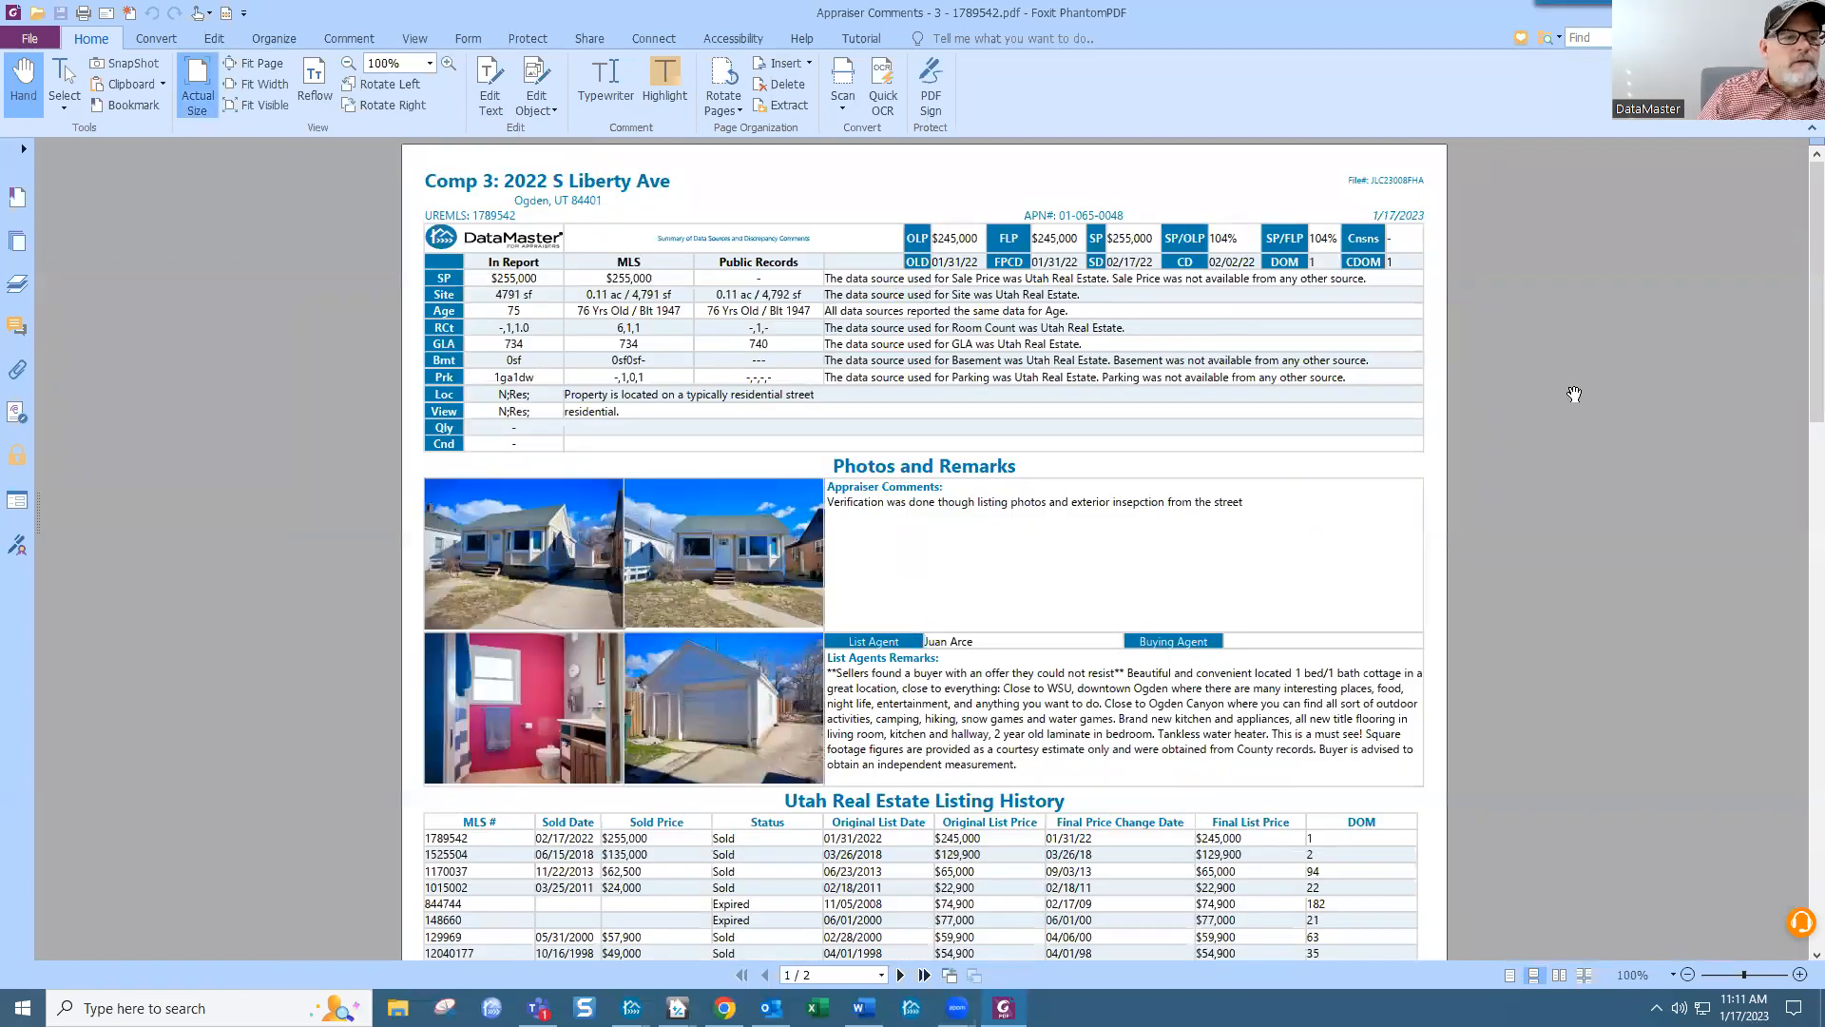
{"action": "scroll", "coordinate": [1574, 394], "scroll_direction": "down", "scroll_amount": 15}
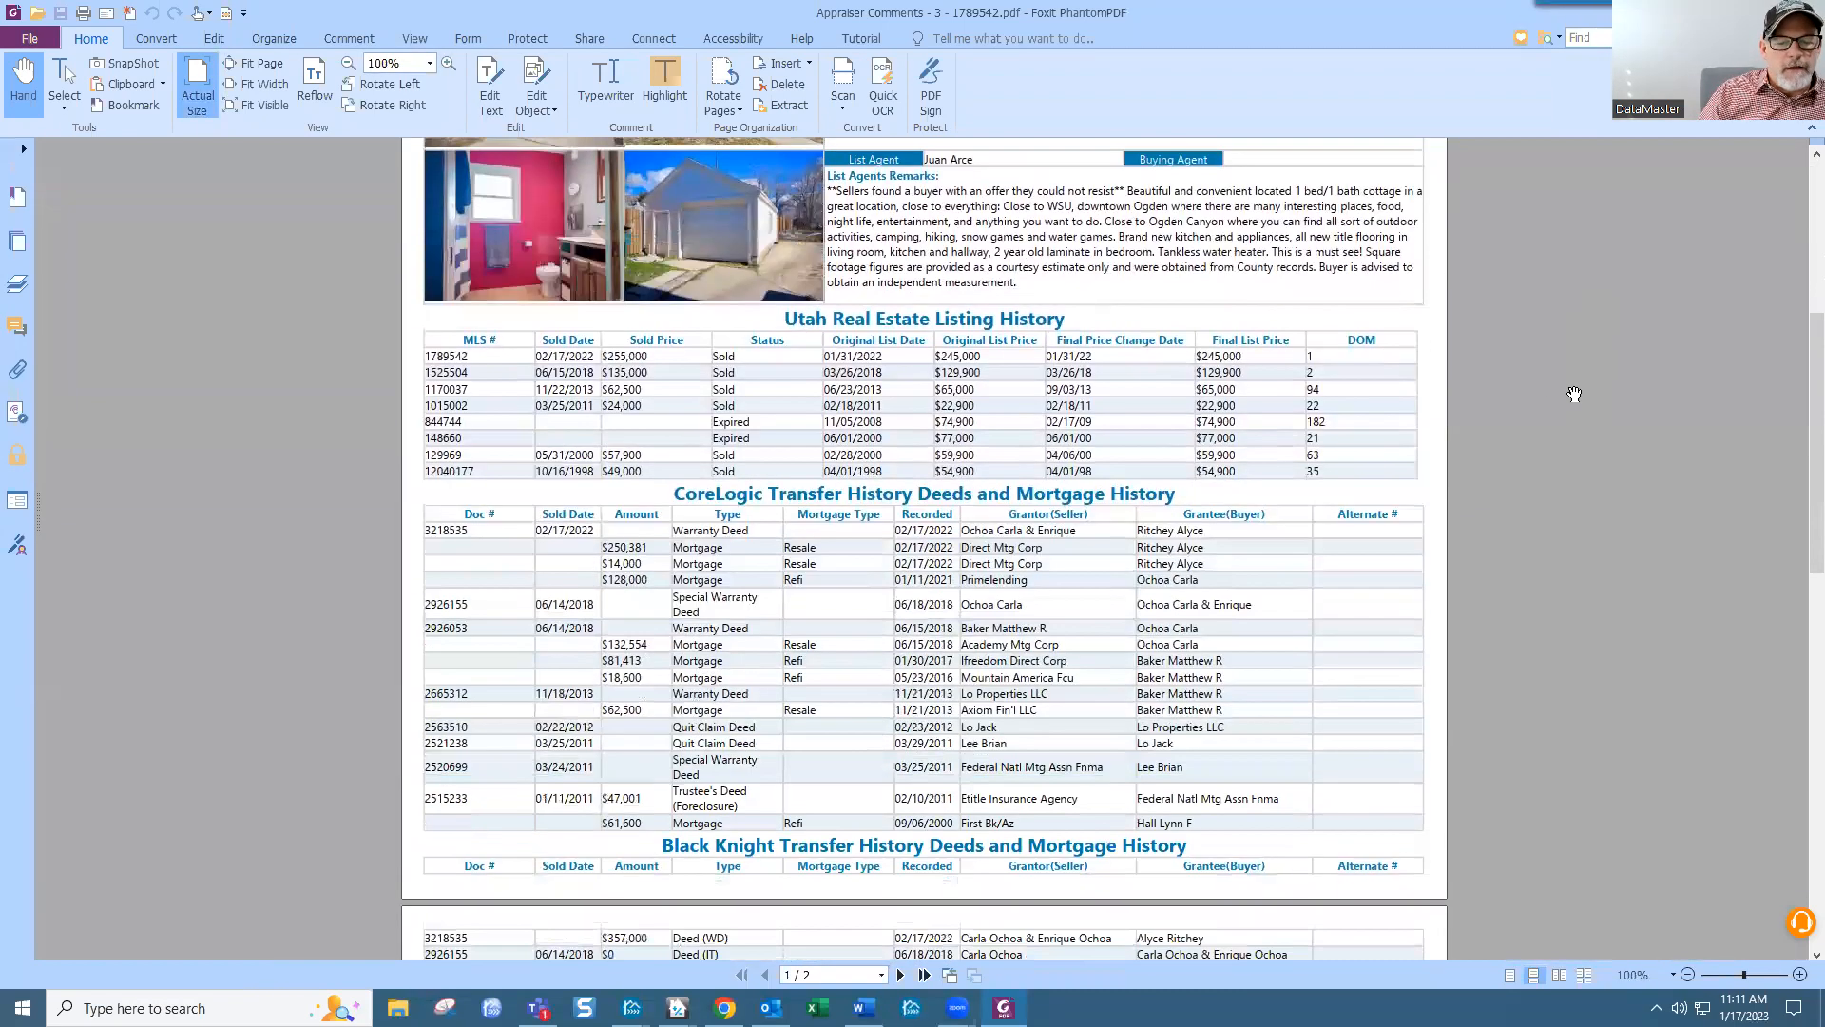
{"action": "scroll", "coordinate": [1574, 394], "scroll_direction": "down", "scroll_amount": 8}
{"action": "scroll", "coordinate": [1574, 394], "scroll_direction": "up", "scroll_amount": 4}
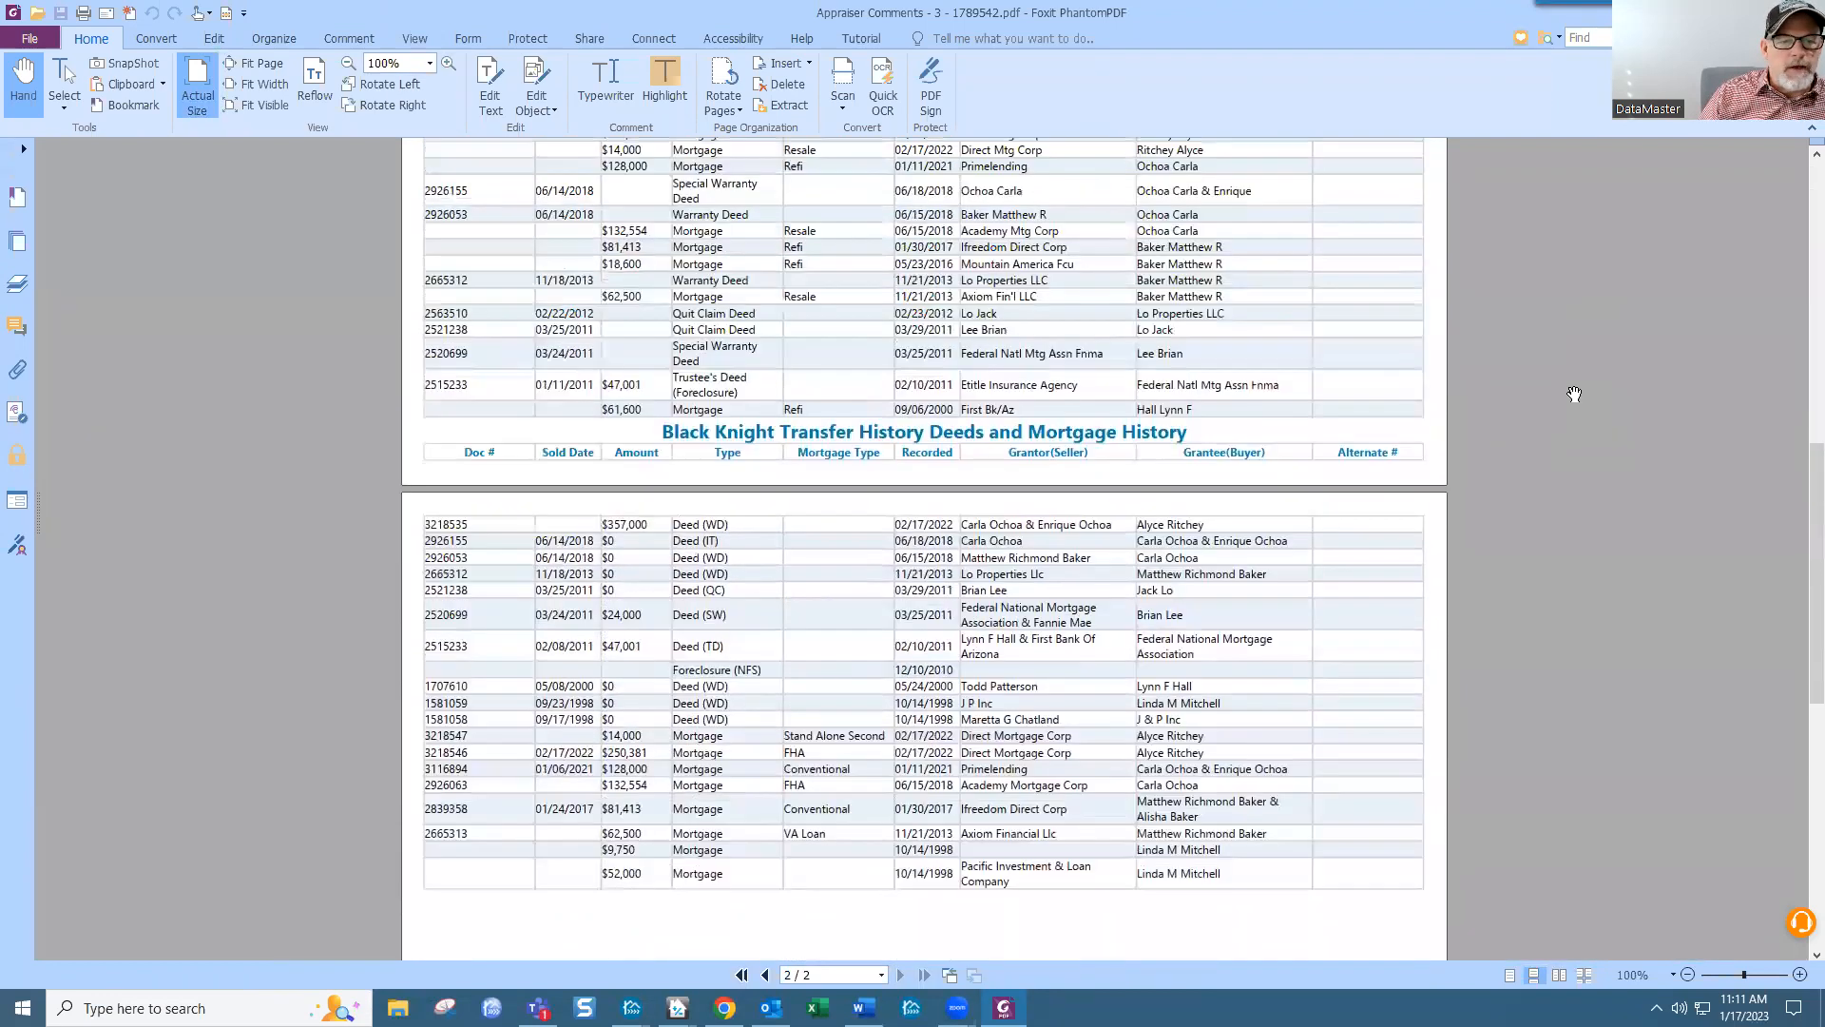
{"action": "scroll", "coordinate": [1292, 512], "scroll_direction": "up", "scroll_amount": 8}
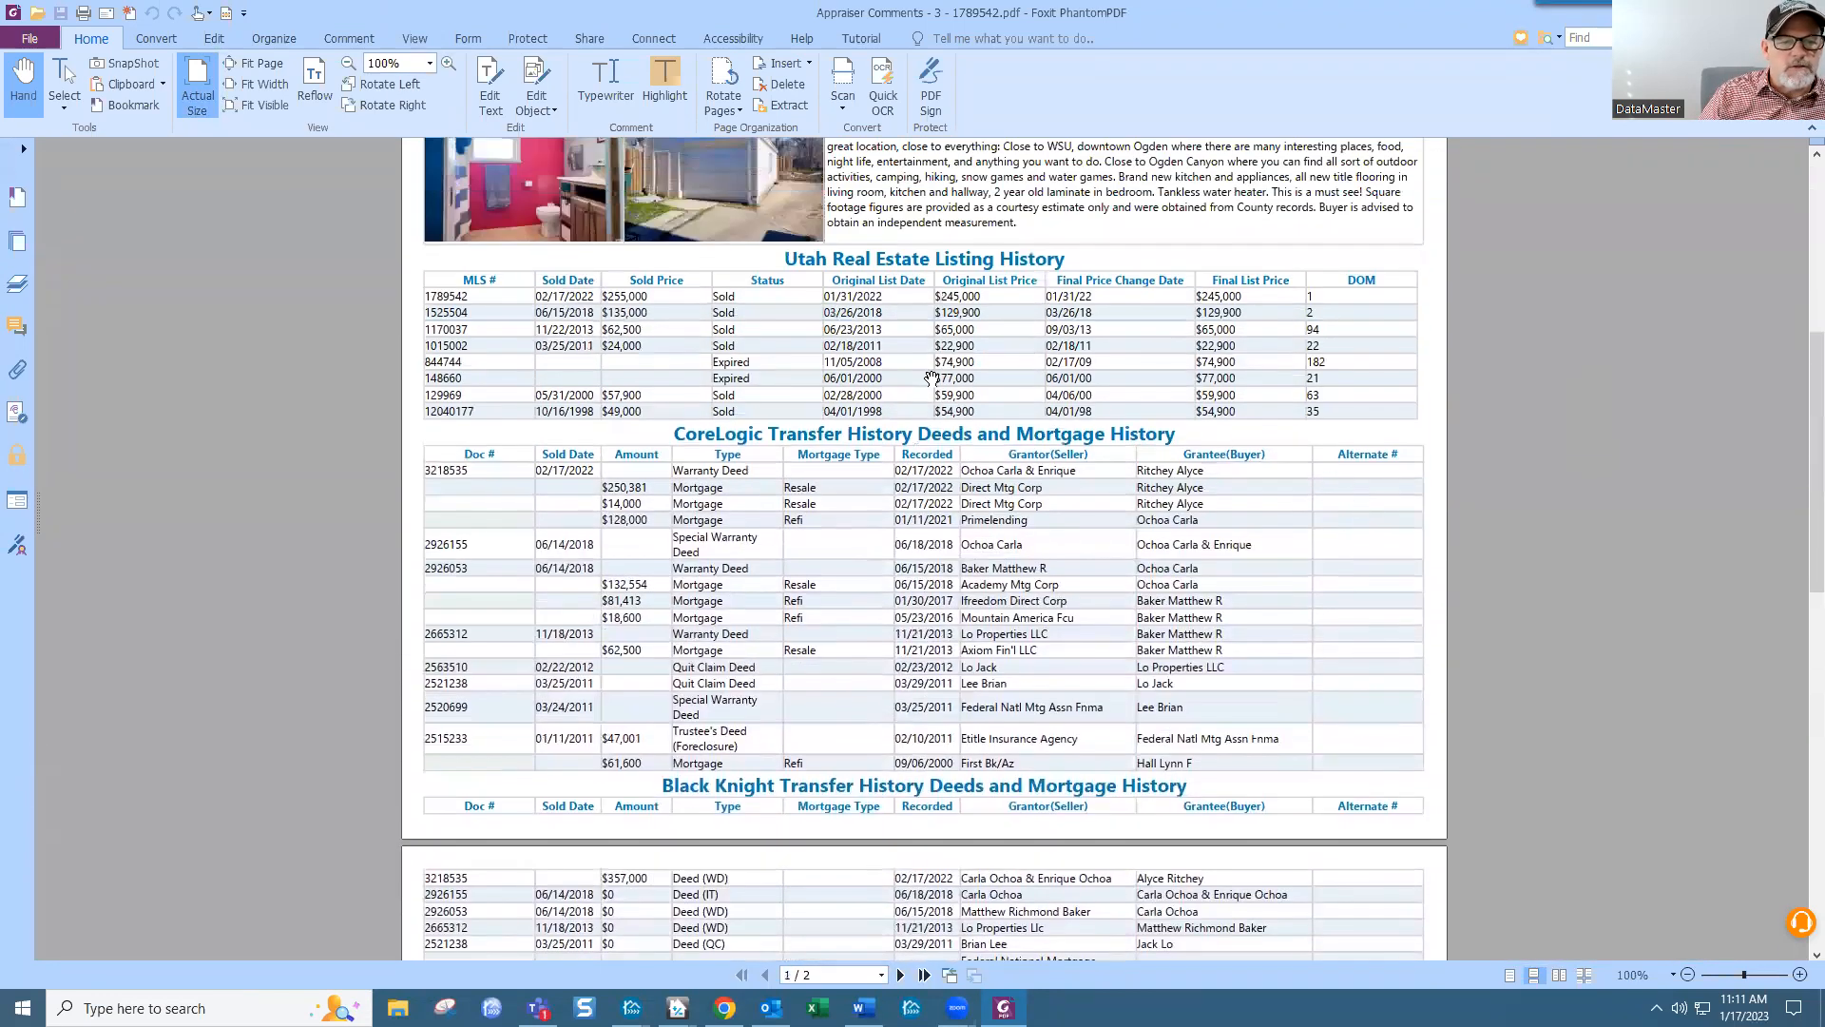
{"action": "scroll", "coordinate": [1531, 611], "scroll_direction": "up", "scroll_amount": 12}
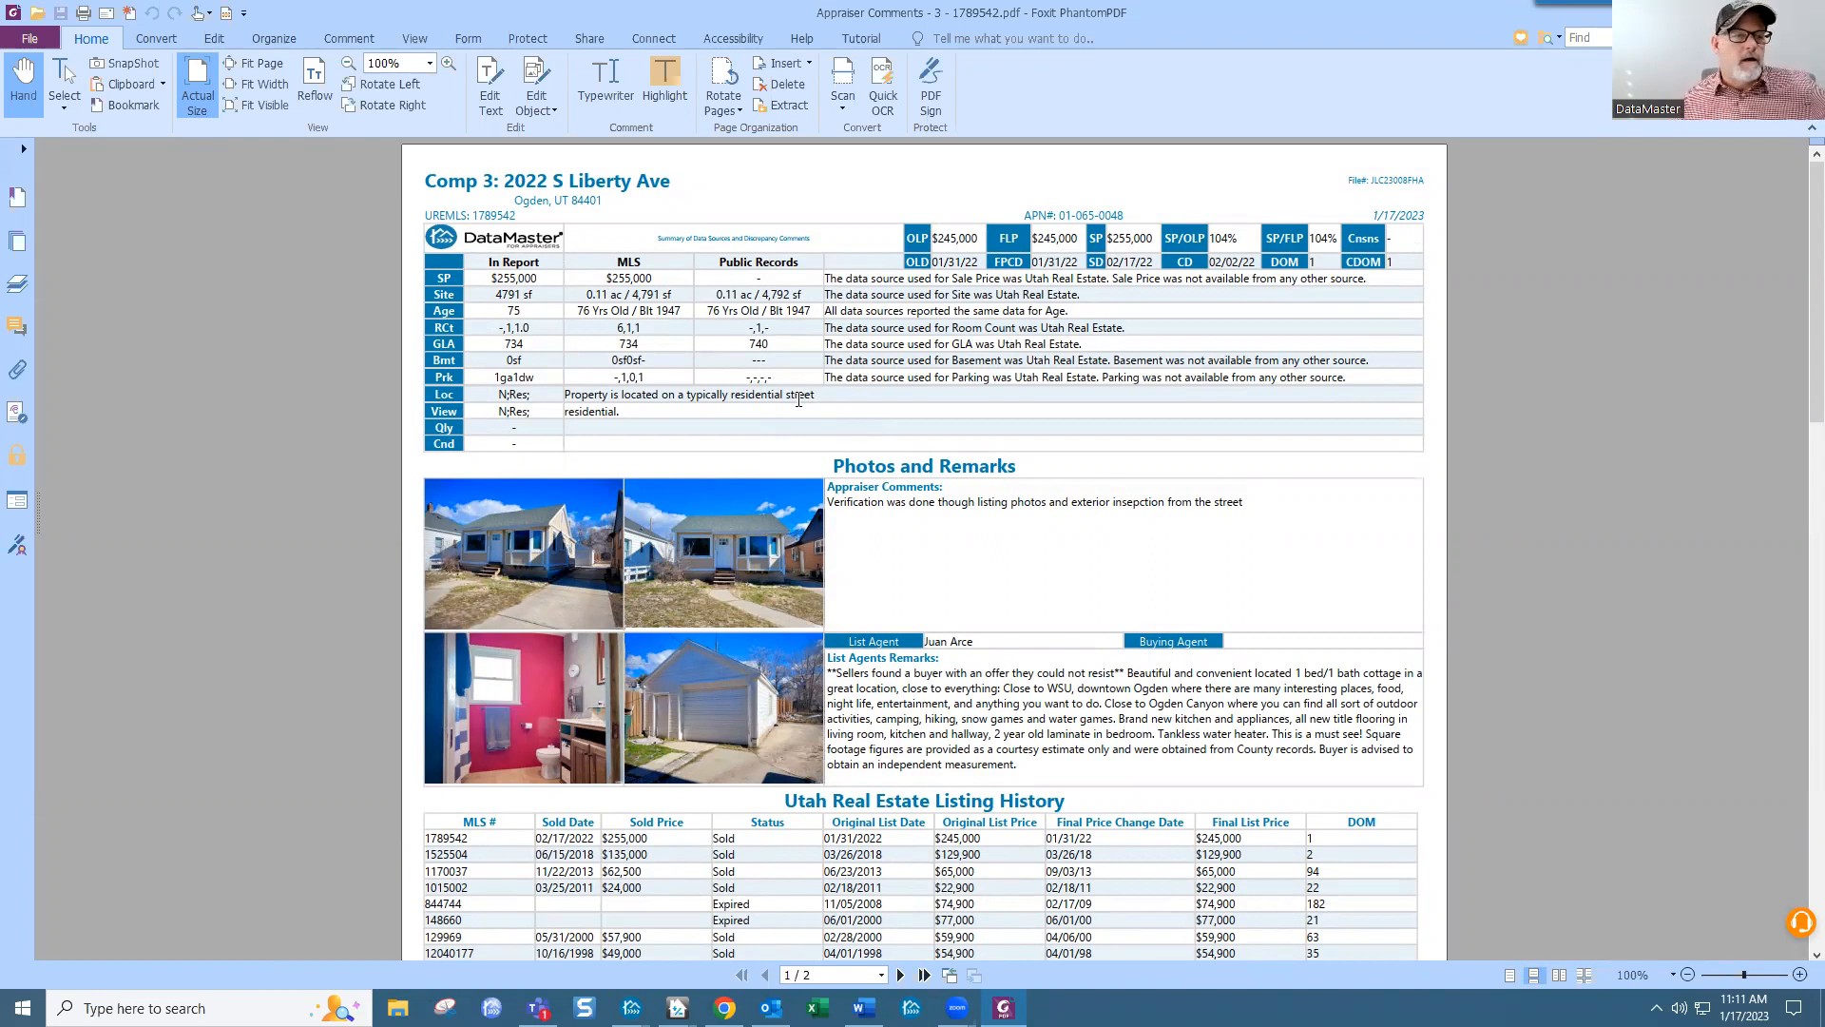
Step: Pick the select tool, look over the content editing options, then return to DataMaster
{"action": "left_click", "coordinate": [59, 90]}
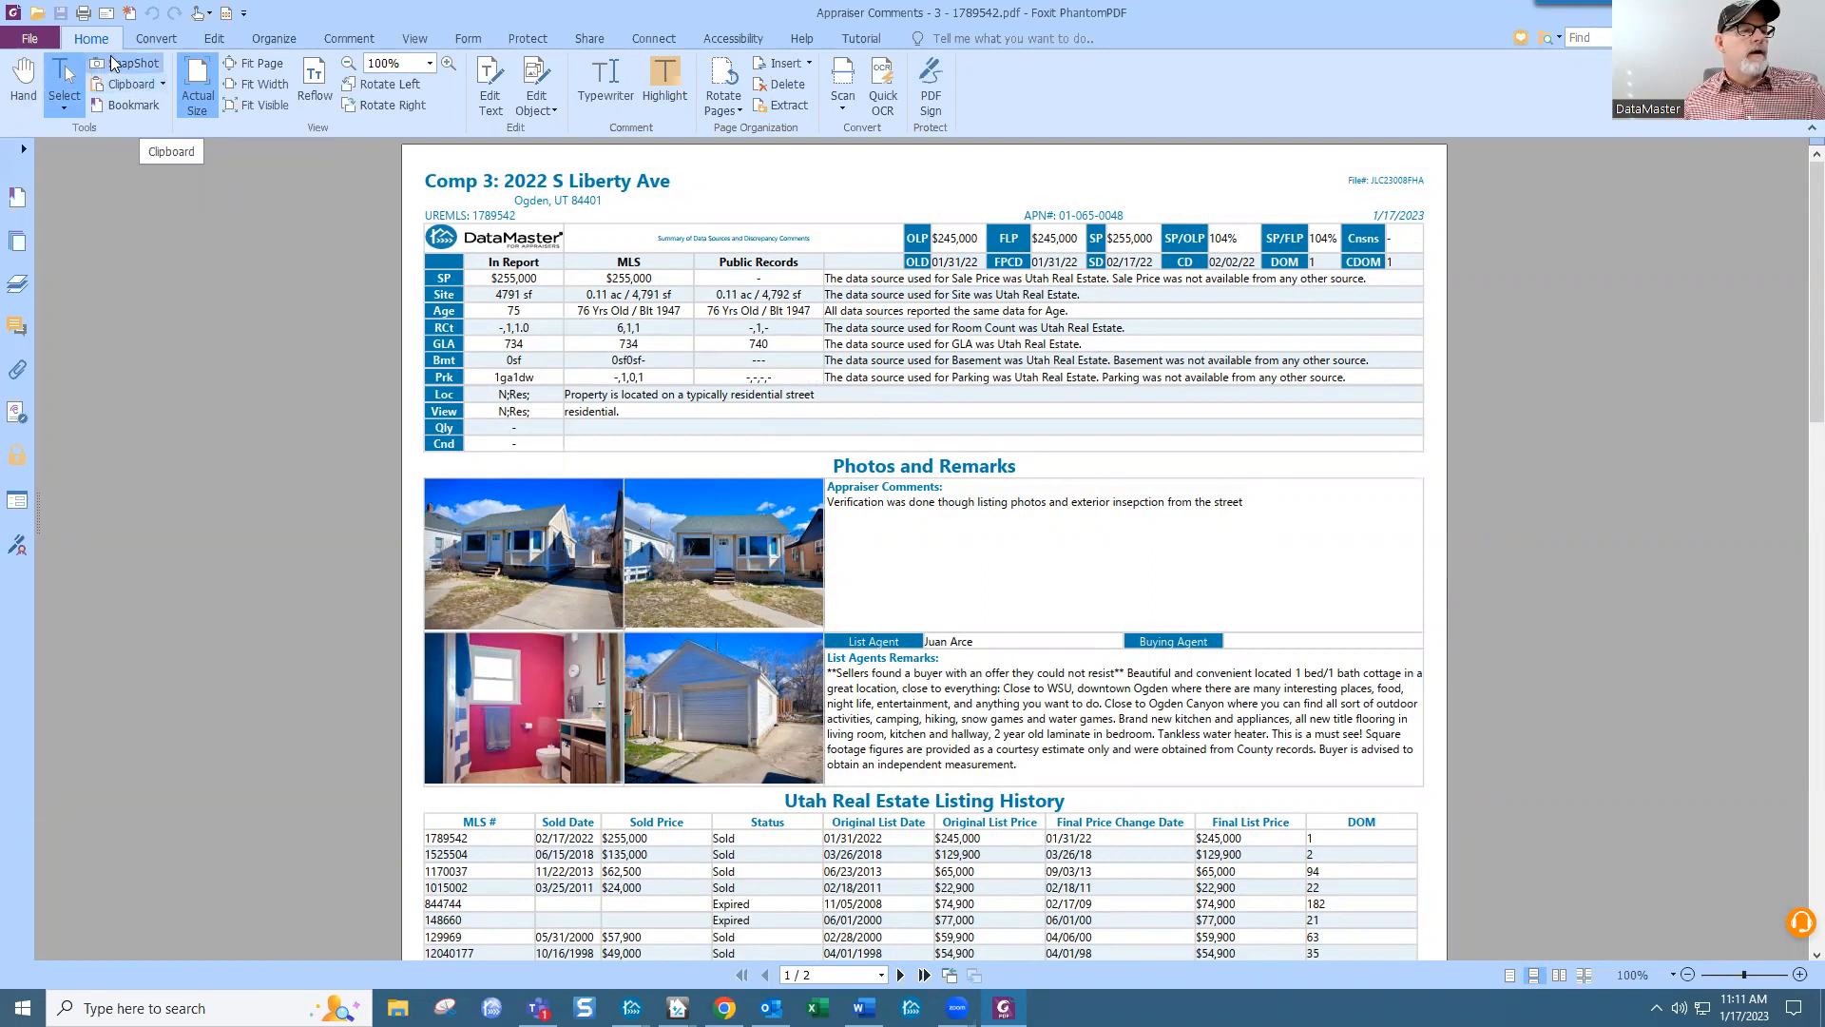
{"action": "left_click", "coordinate": [209, 43]}
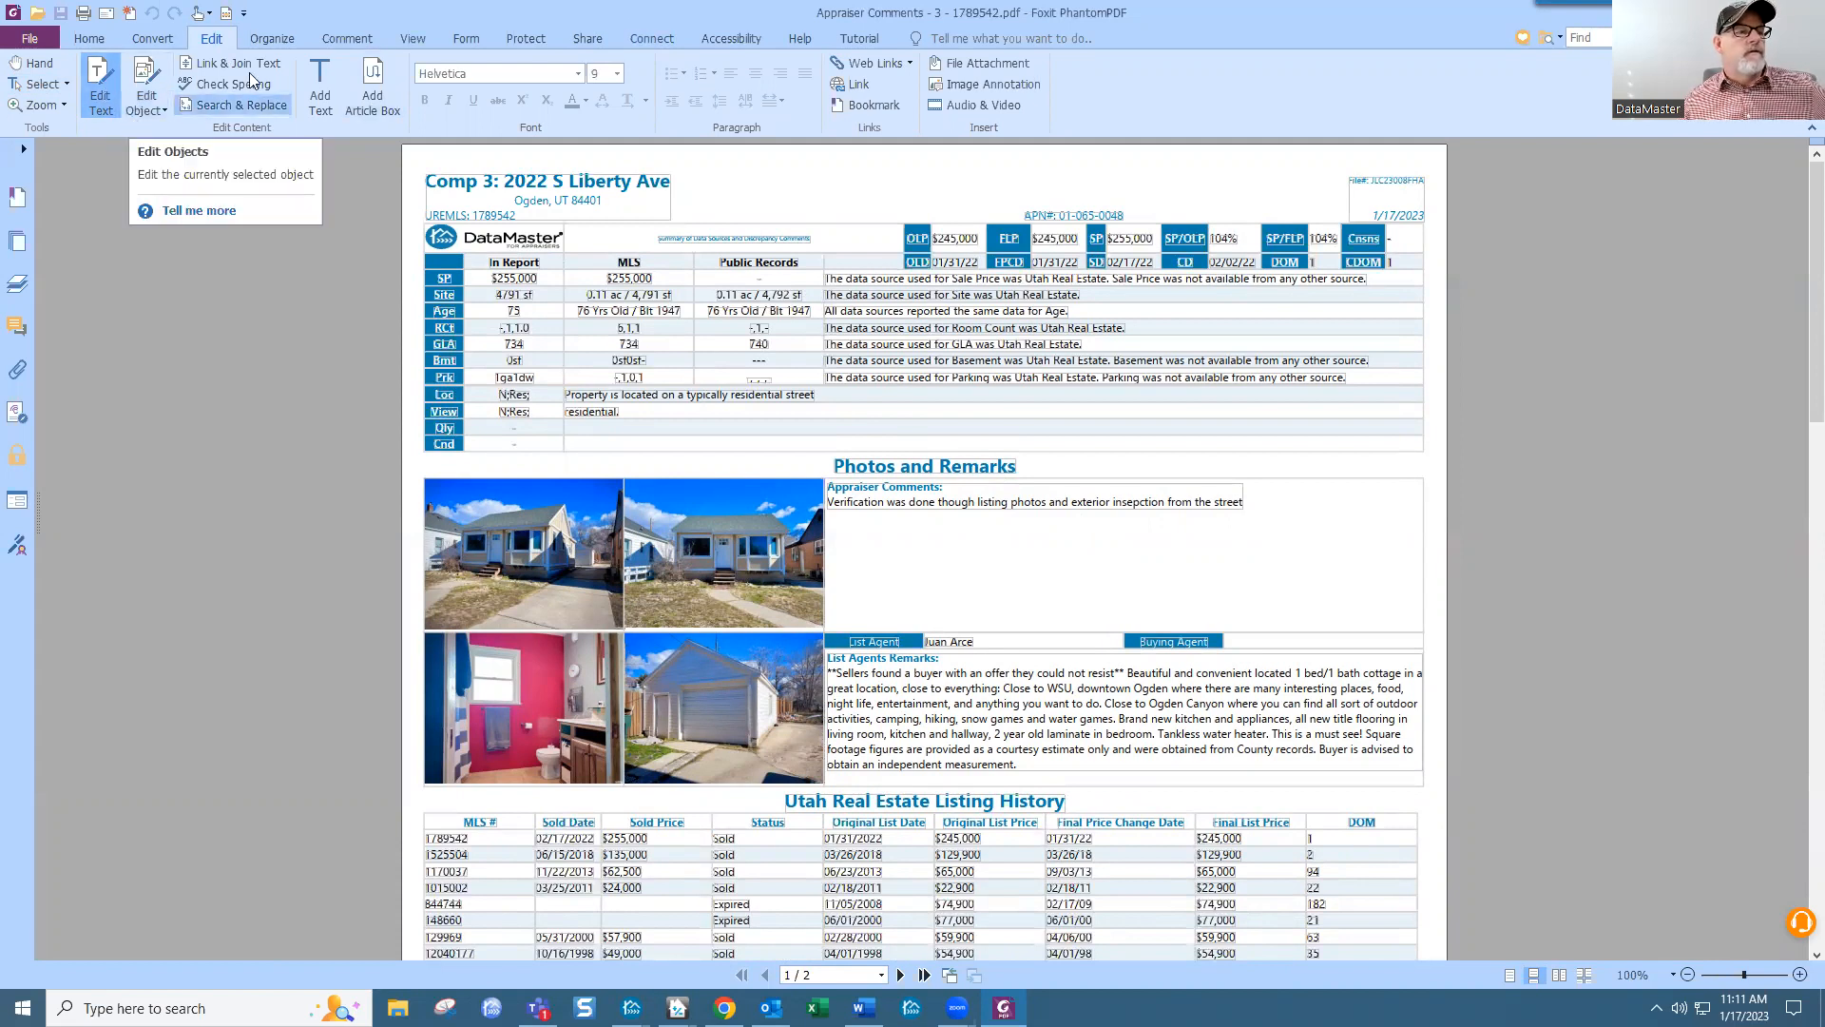
{"action": "scroll", "coordinate": [130, 119], "scroll_direction": "up", "scroll_amount": 1}
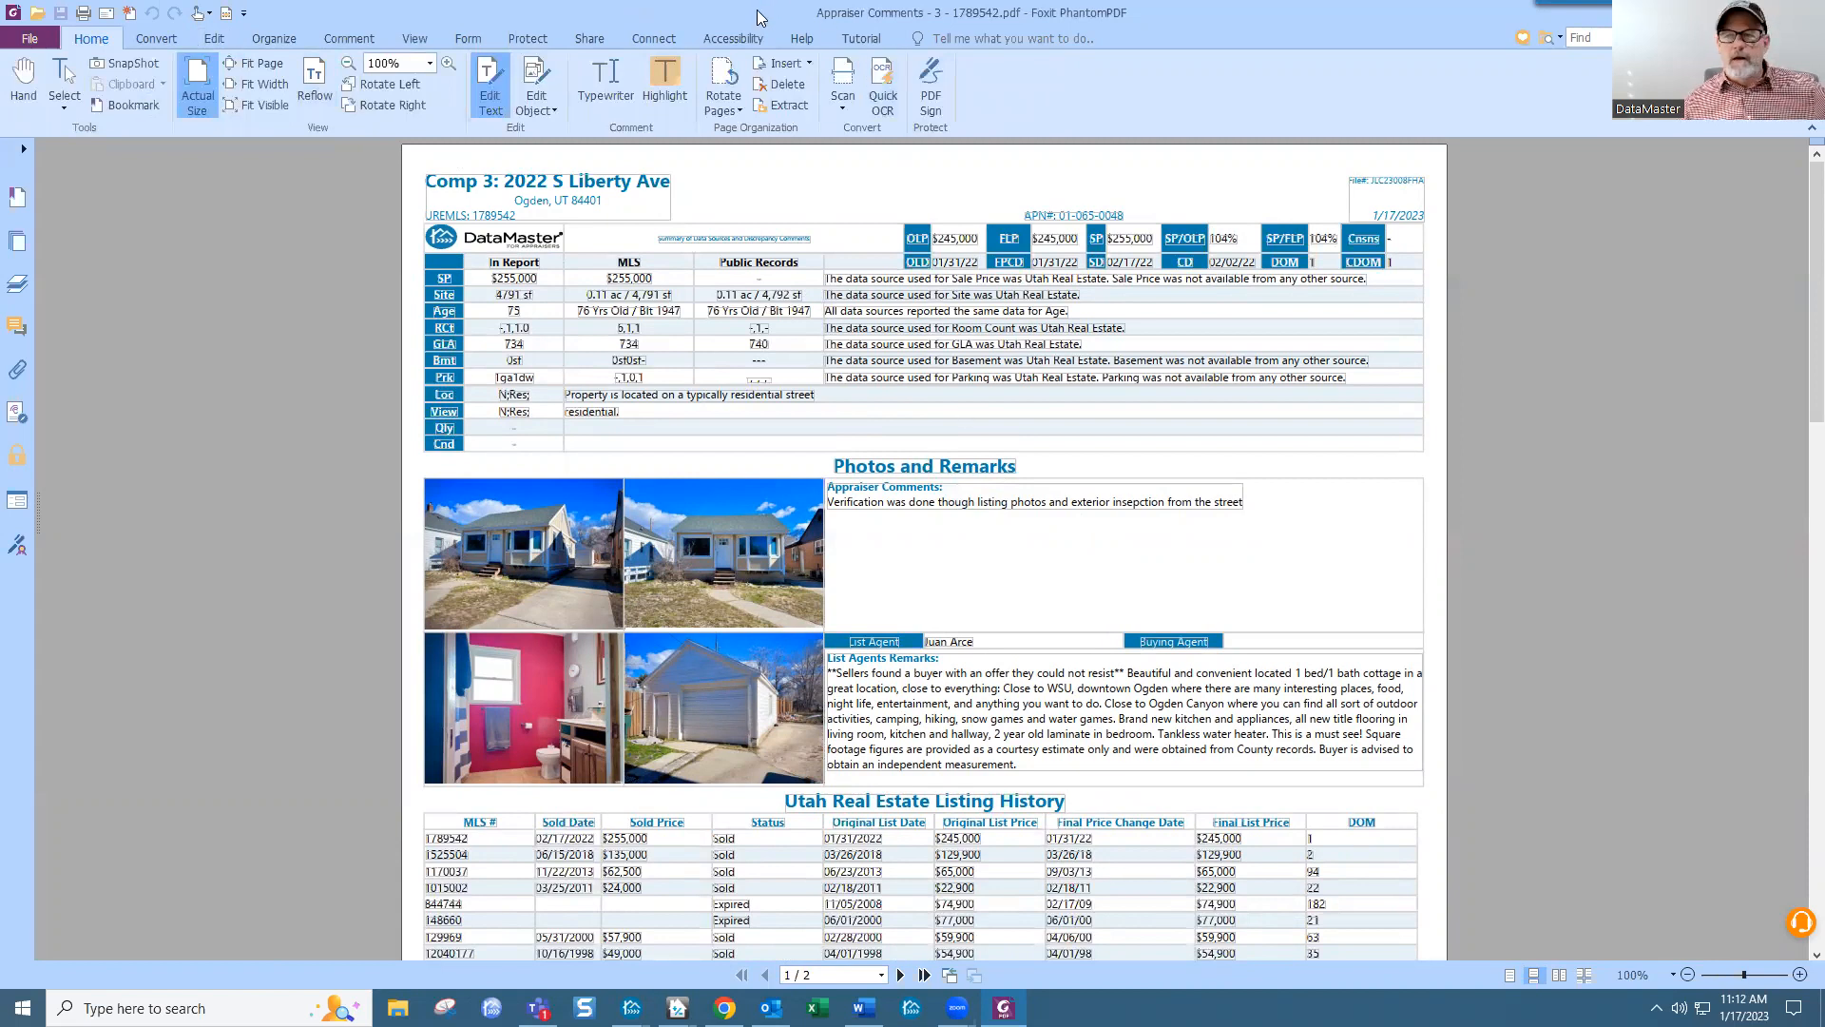
{"action": "key", "text": "alt+Tab"}
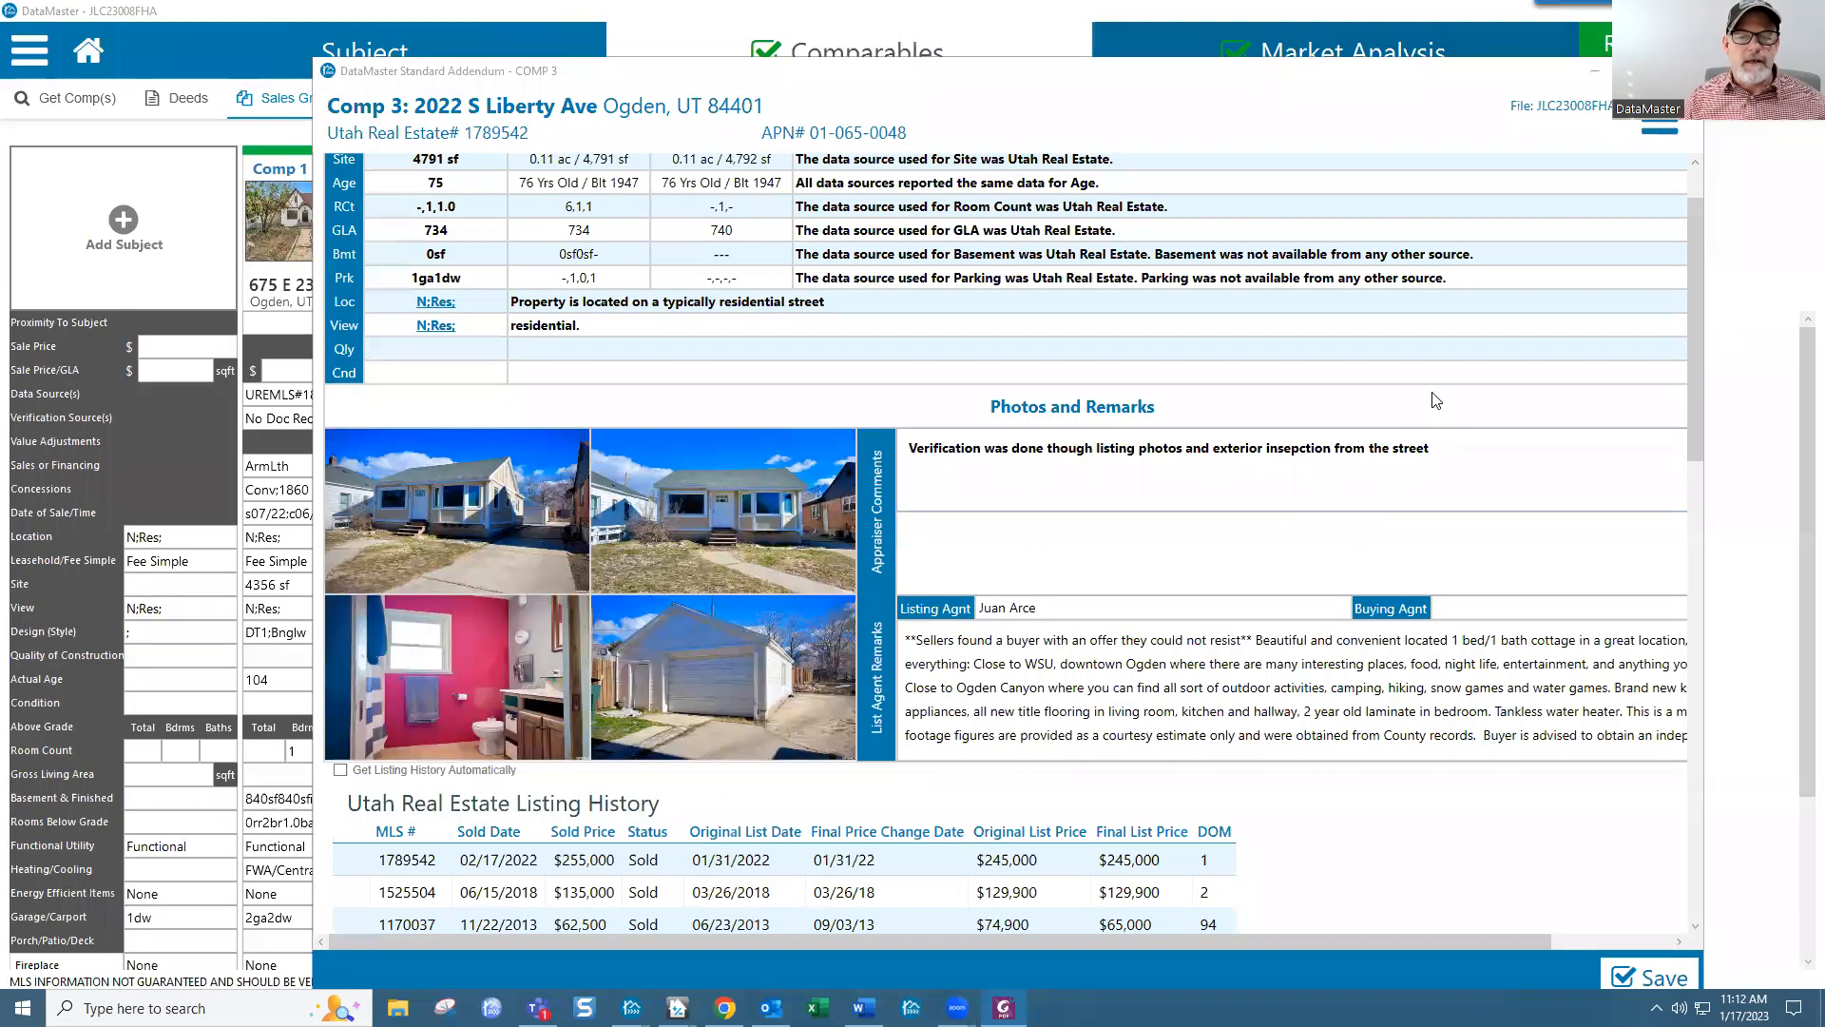
Step: Add the Comp 3 appraiser comment 'Comparable has updated kitchen, bathroom and large detached garage'
{"action": "left_click", "coordinate": [1441, 442]}
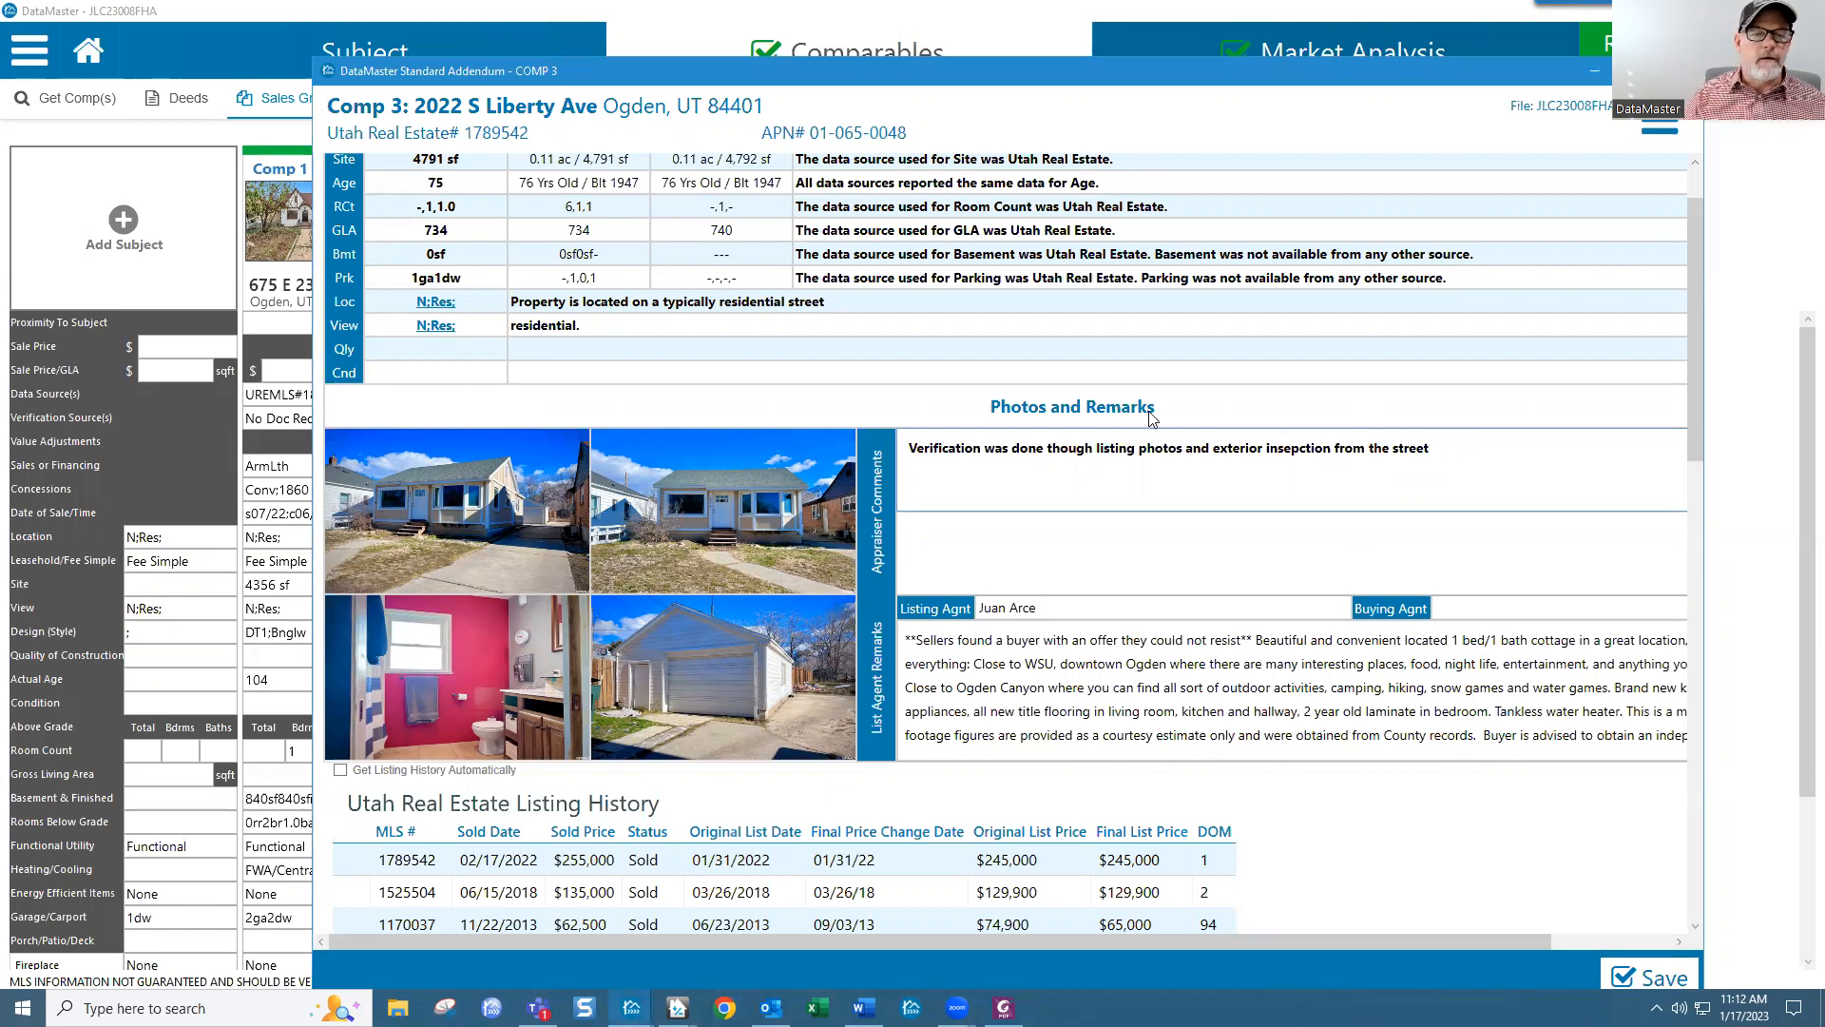
{"action": "left_click", "coordinate": [952, 523]}
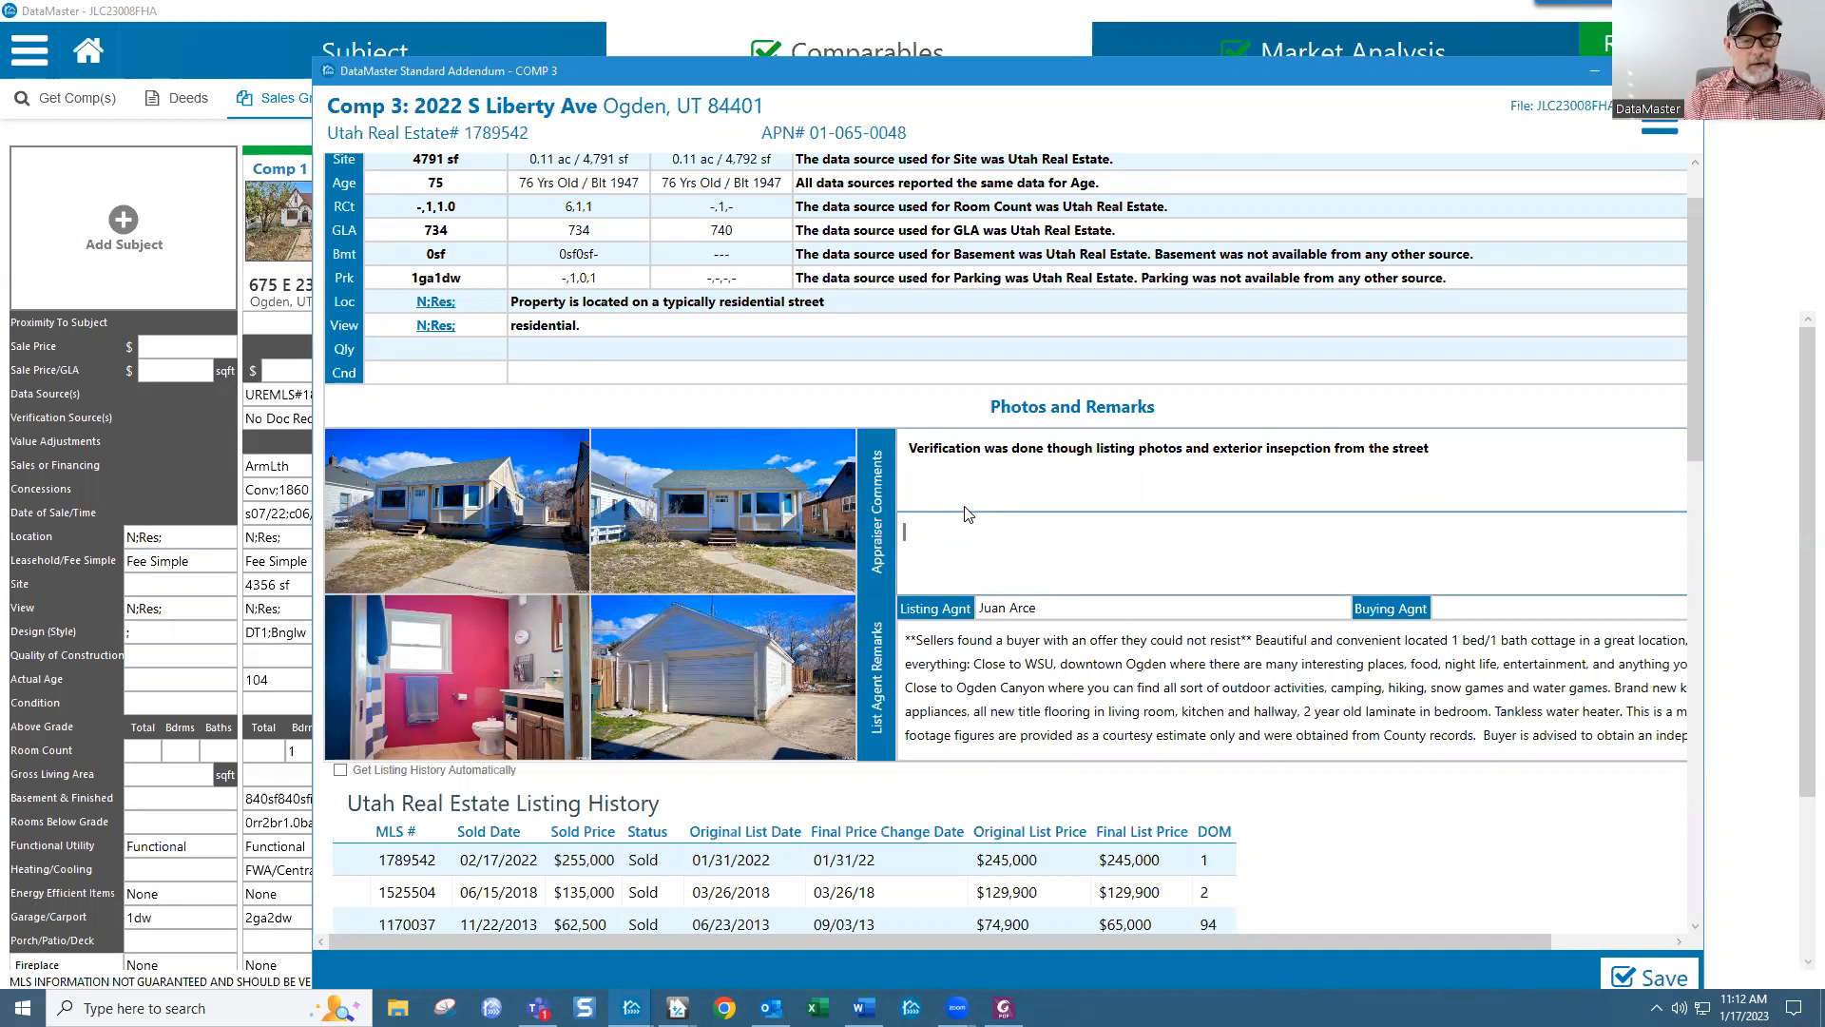
{"action": "type", "text": "s"}
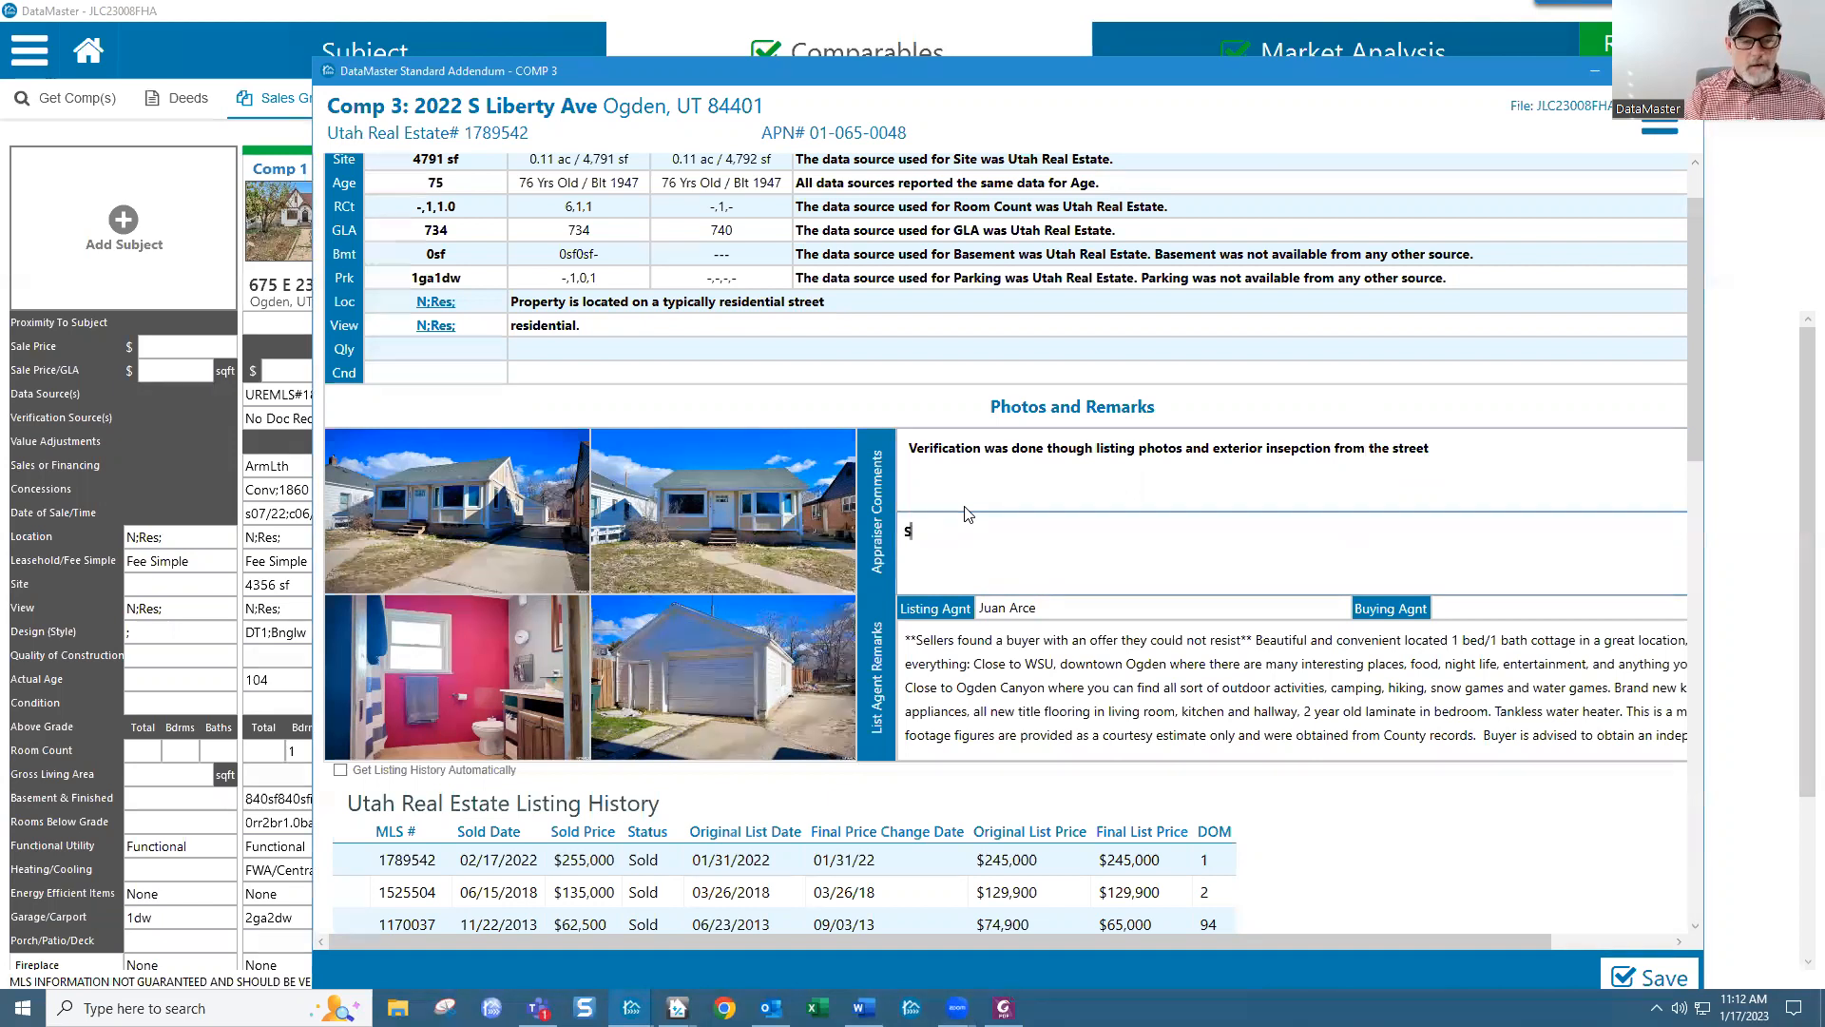
{"action": "type", "text": "ompara"}
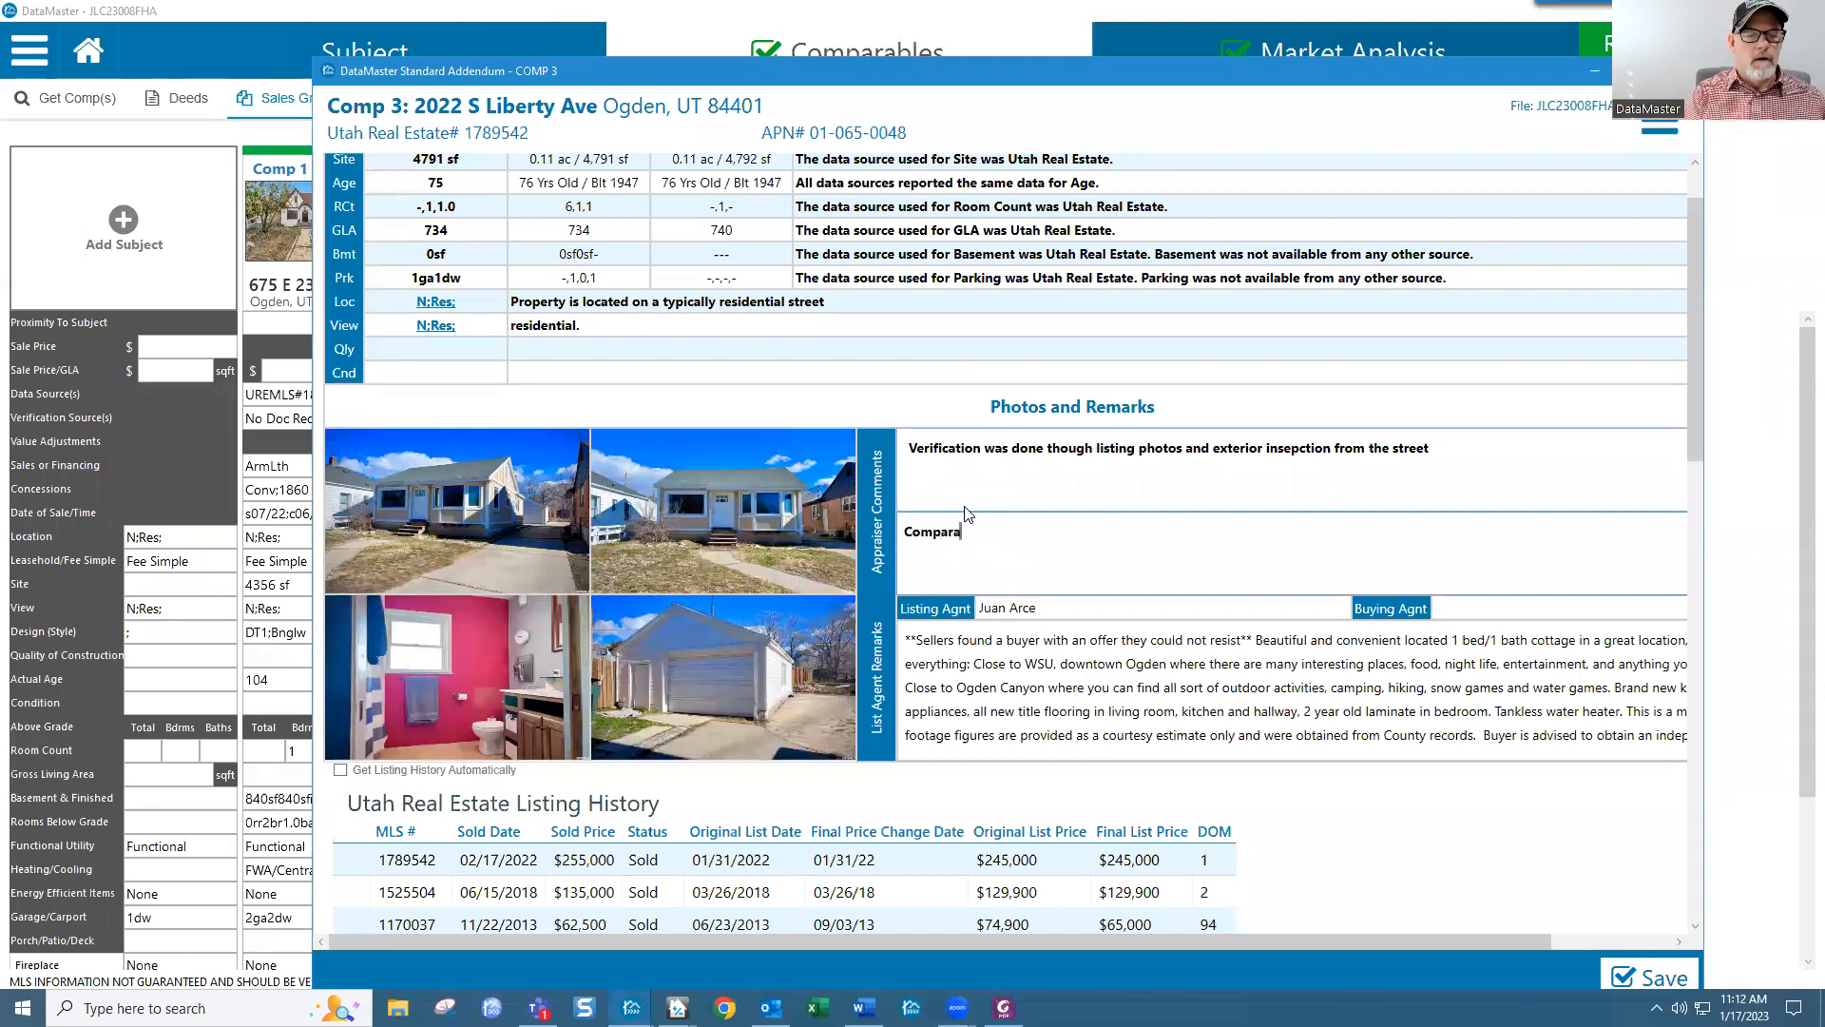
{"action": "type", "text": "ble has upd"}
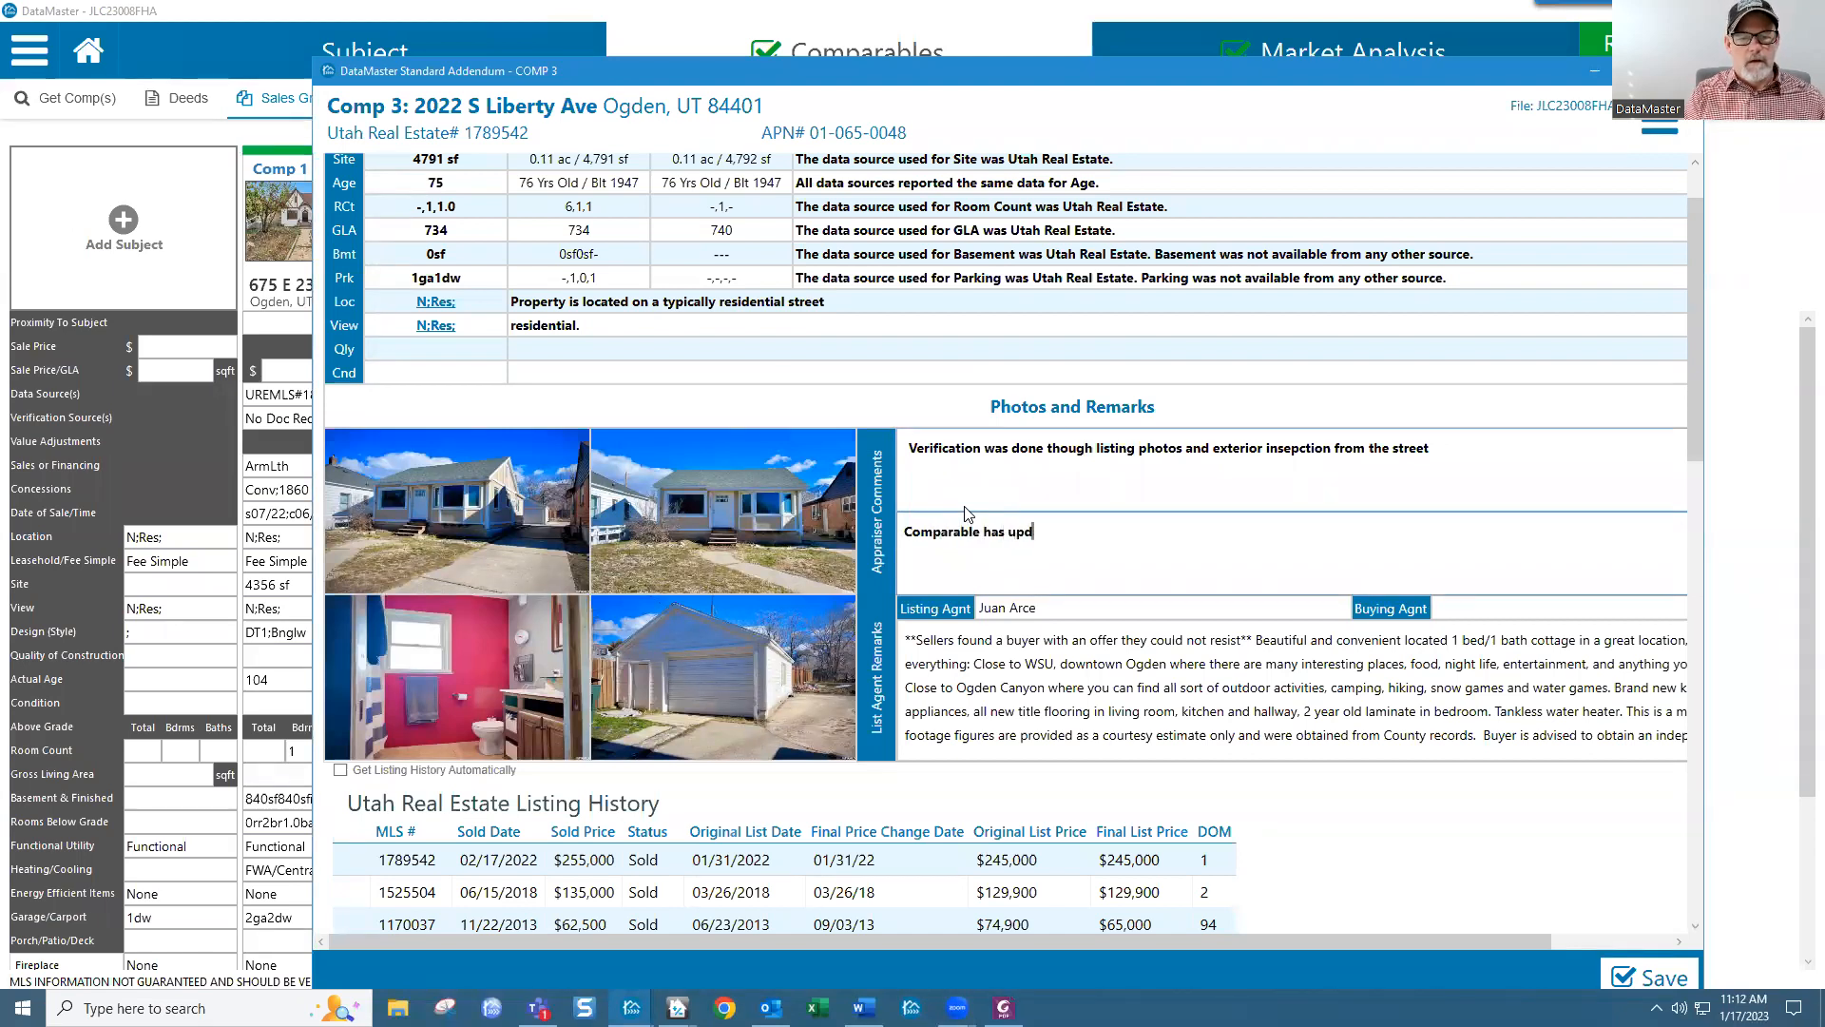
{"action": "type", "text": "ated kitchen, bat"}
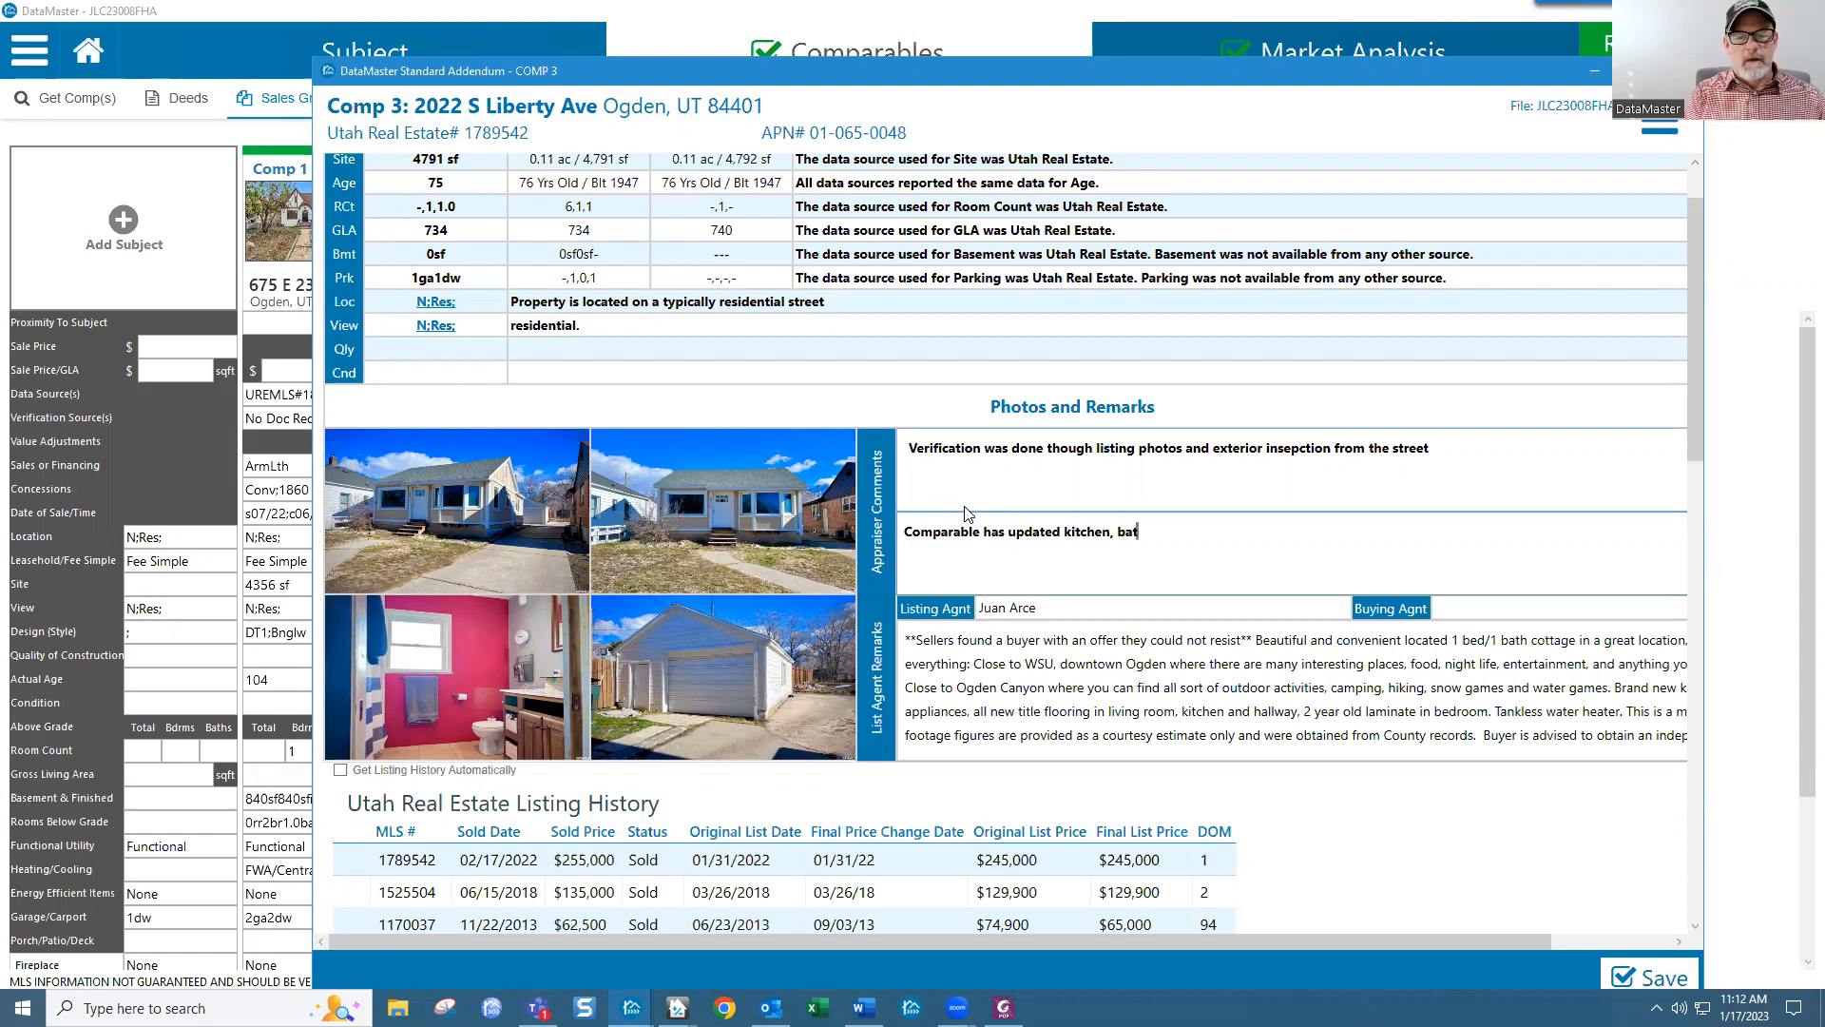
{"action": "type", "text": "hroom and large detached "}
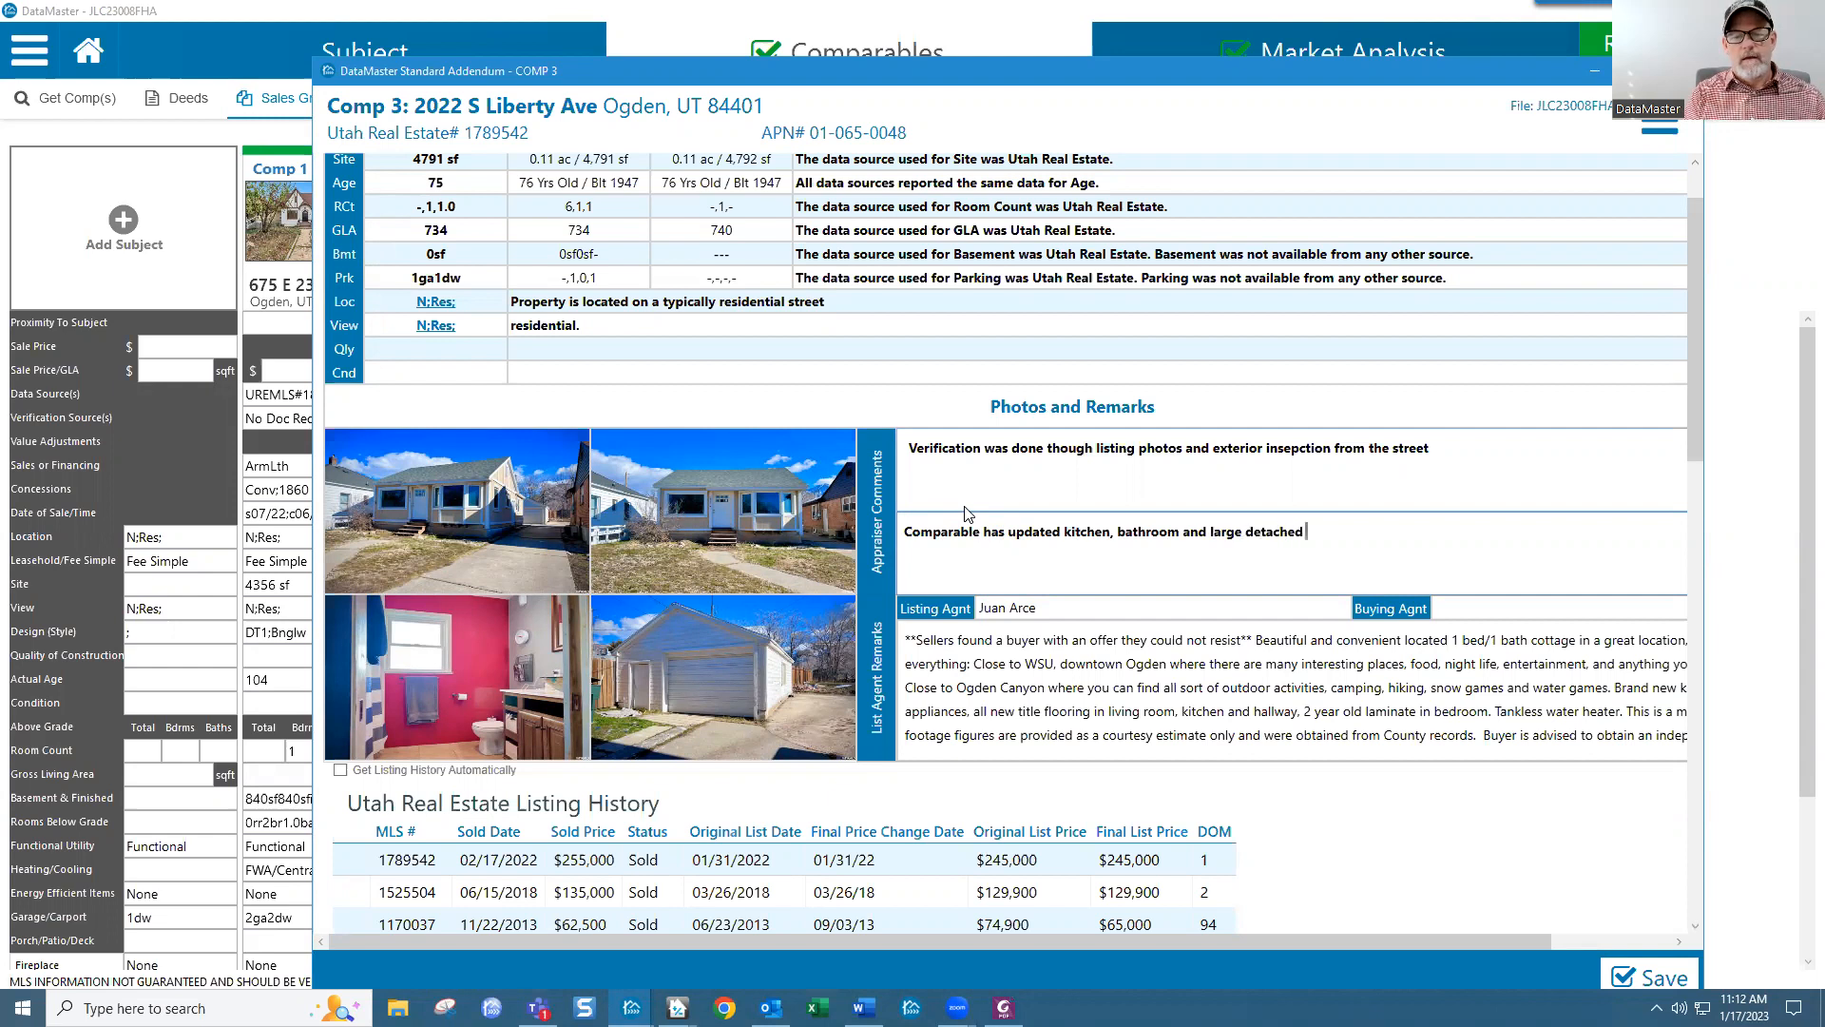
{"action": "type", "text": "garage"}
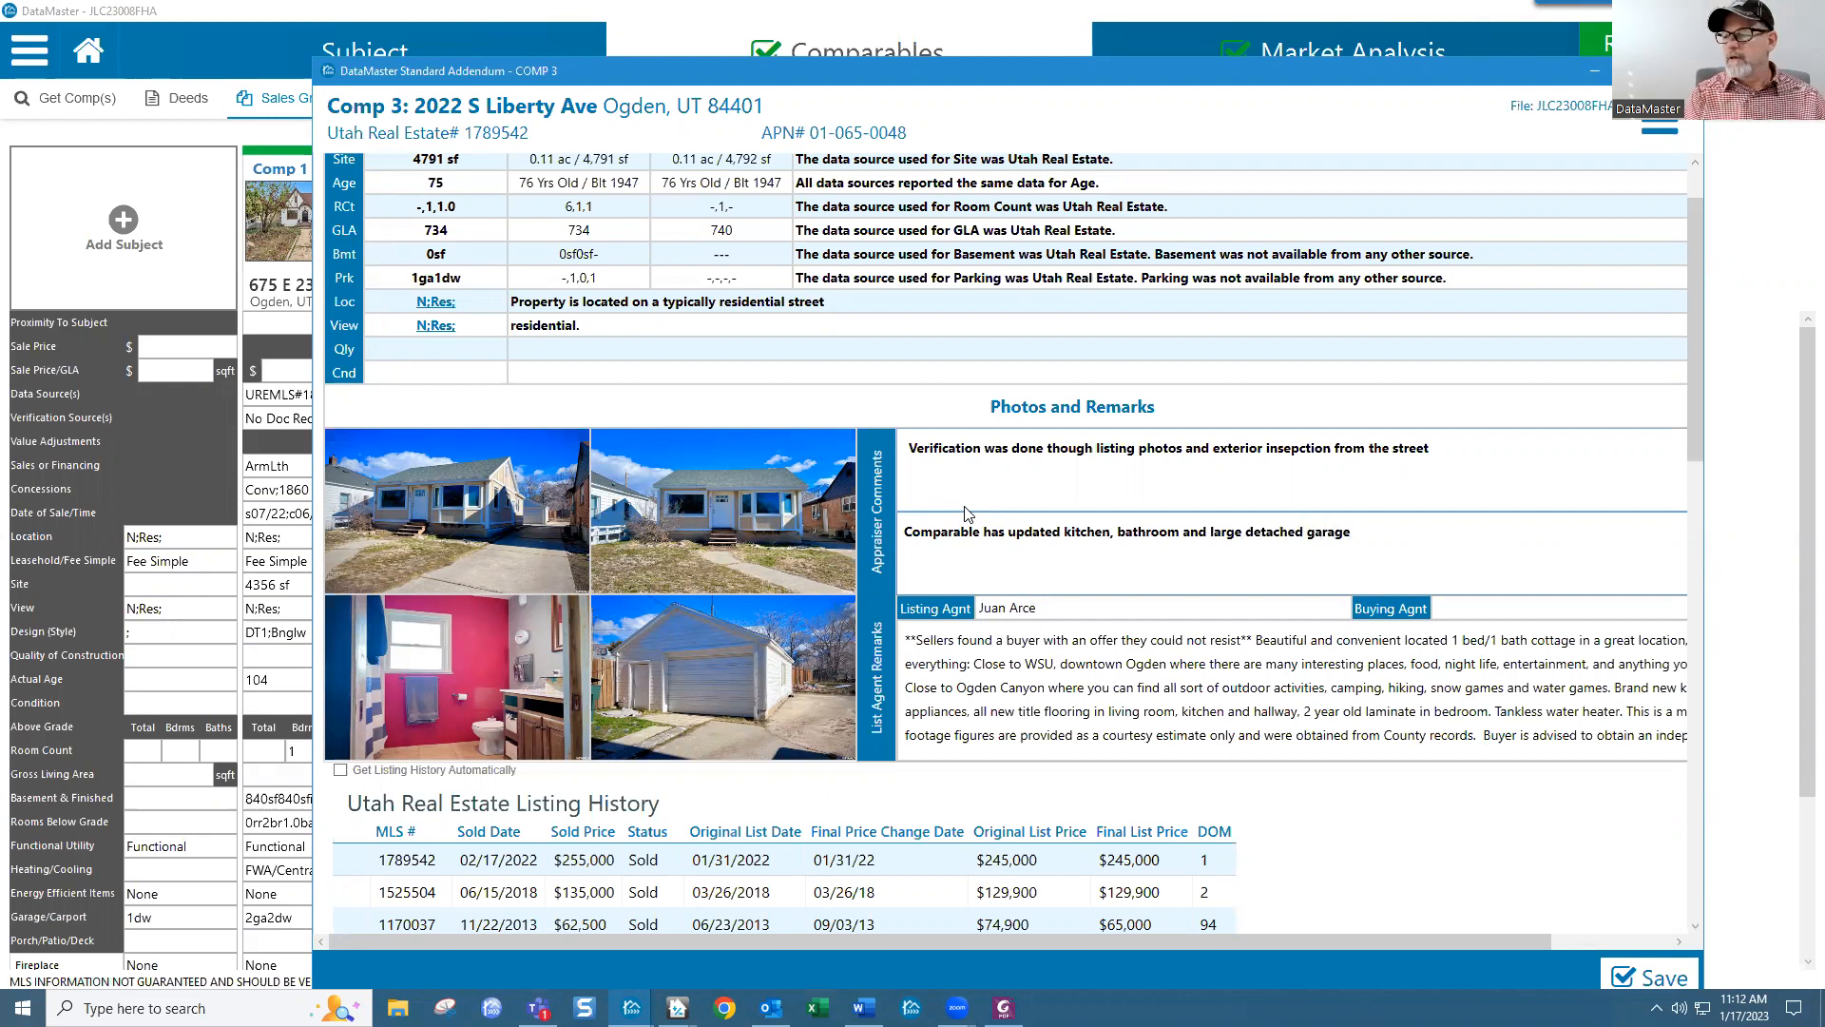
Step: Put the Ure 4 living-room photo in Comp 3's second MLS photo slot
{"action": "left_click", "coordinate": [745, 478]}
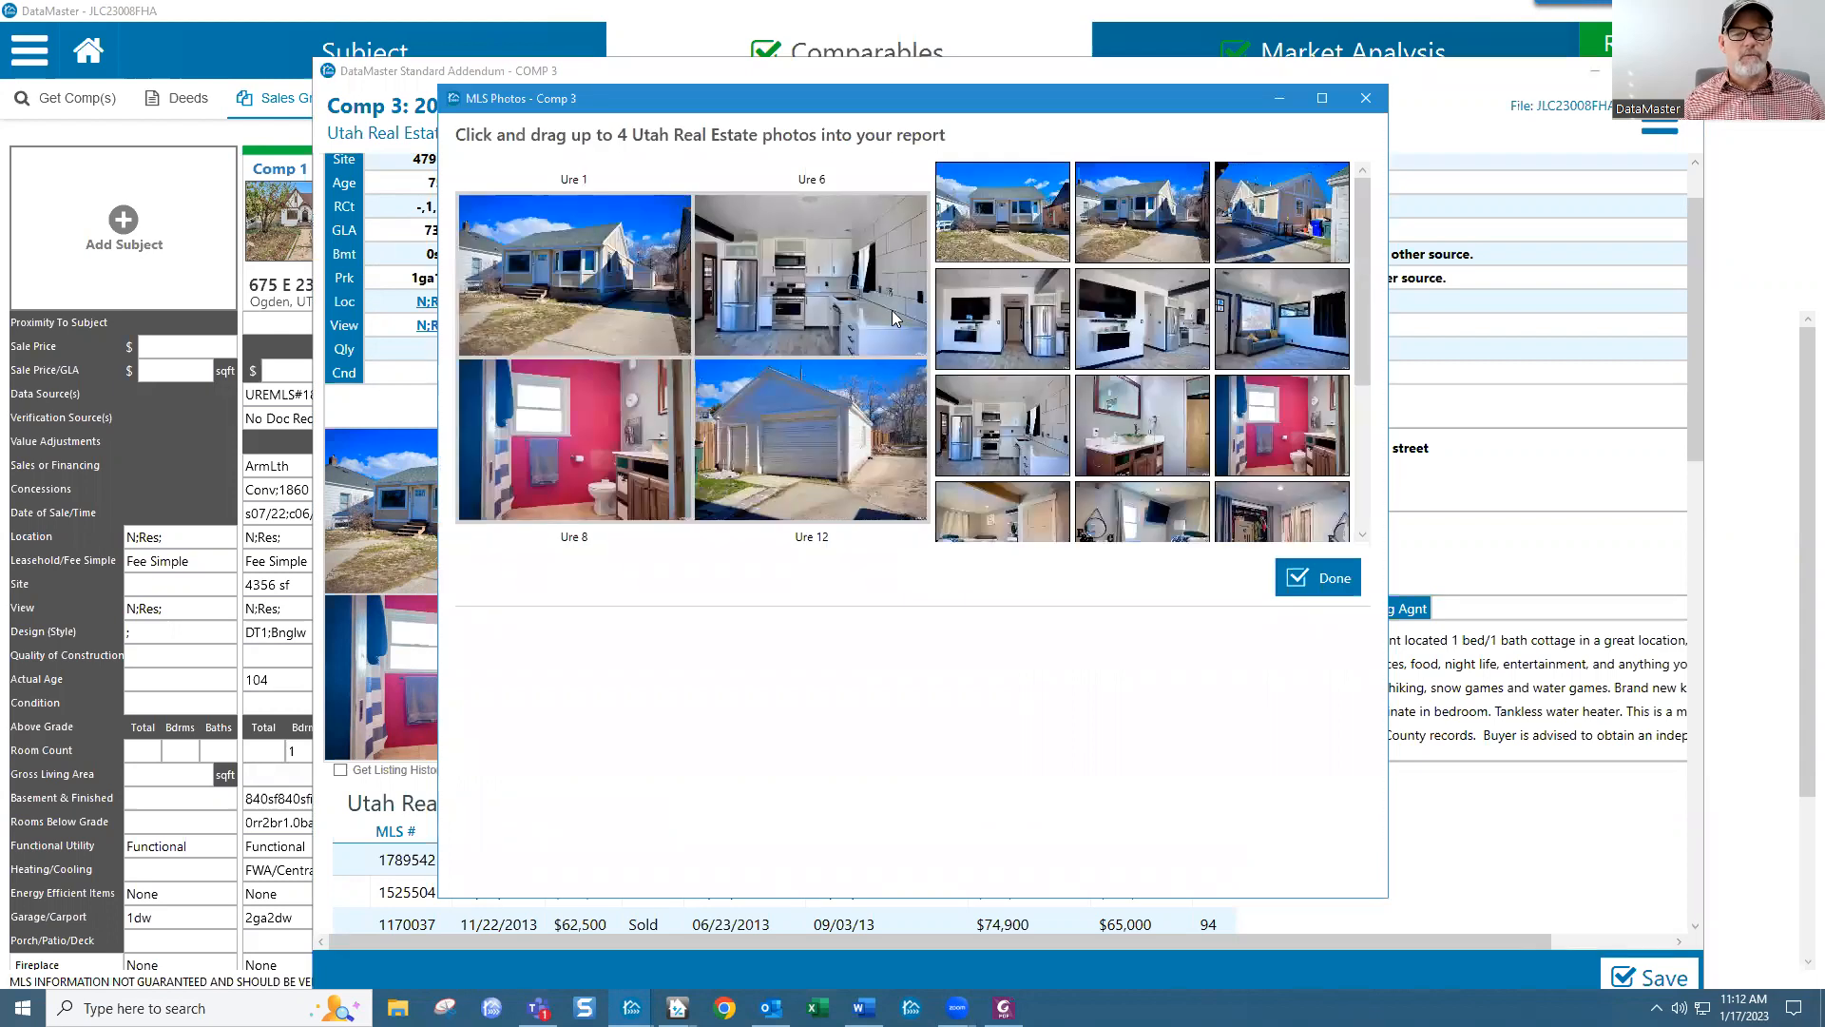
{"action": "left_click", "coordinate": [1321, 578]}
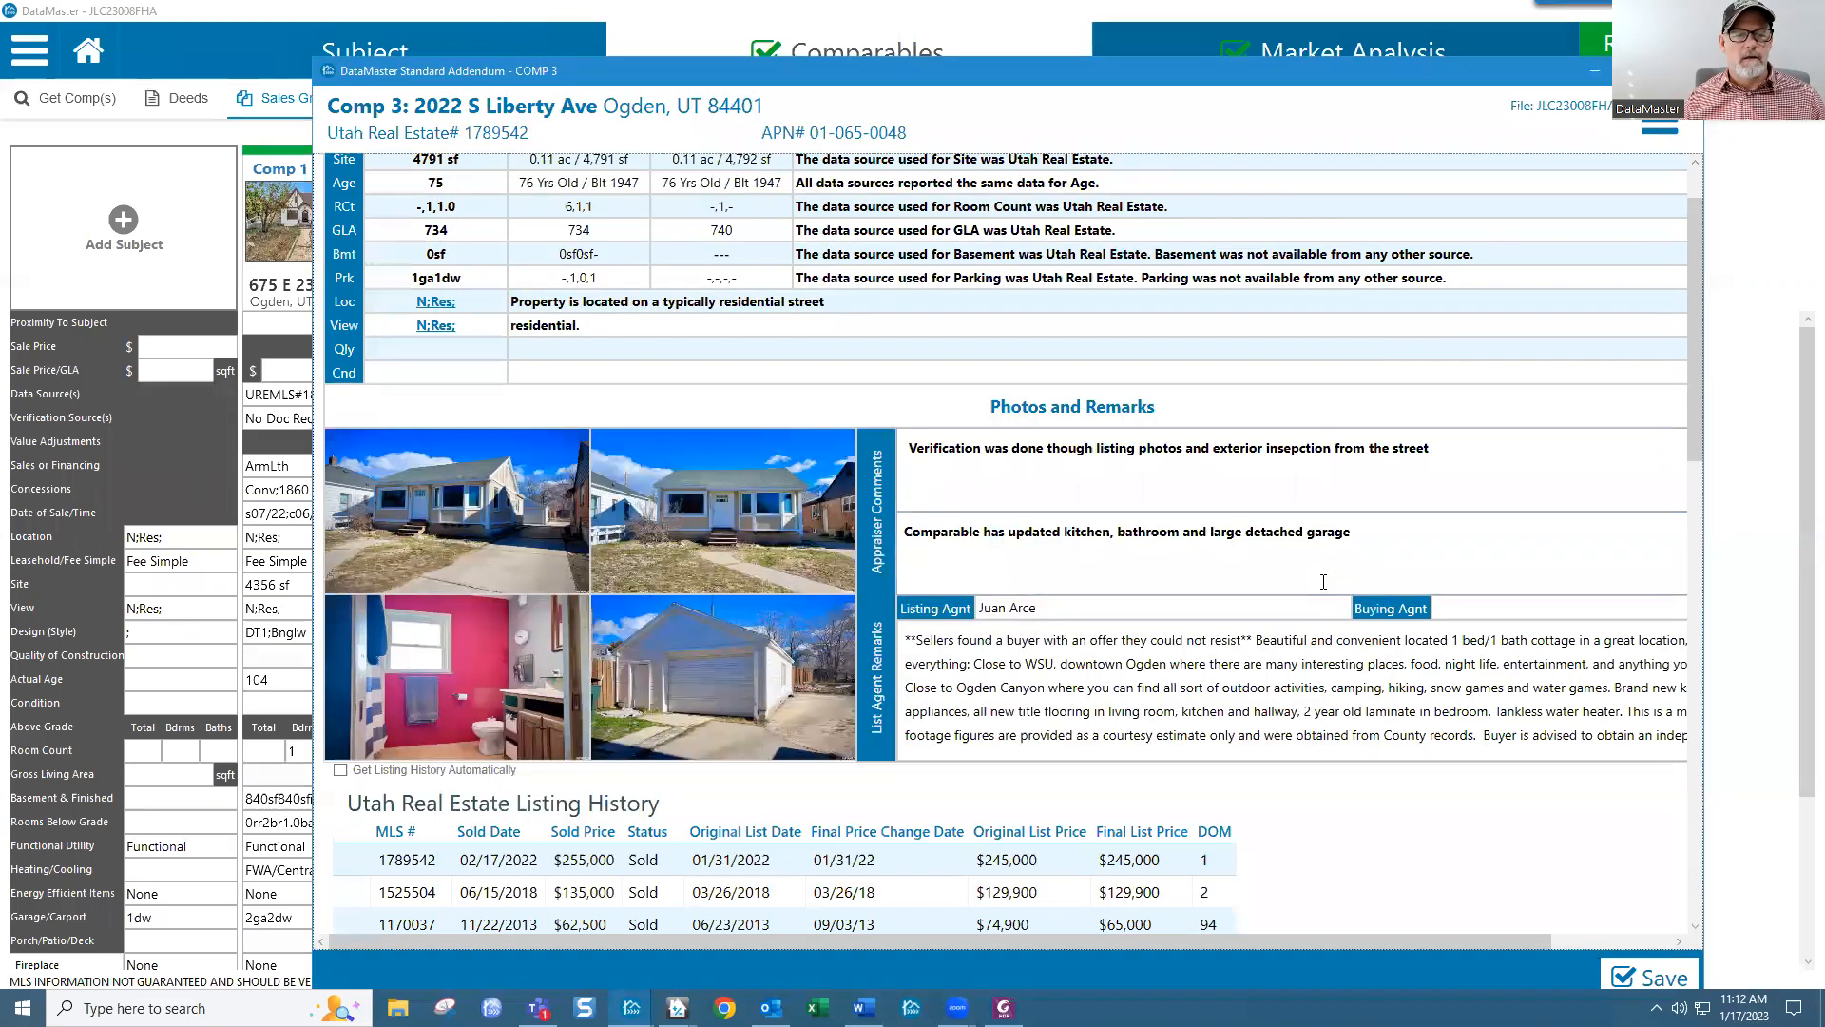
{"action": "scroll", "coordinate": [737, 559], "scroll_direction": "down", "scroll_amount": 3}
{"action": "scroll", "coordinate": [737, 556], "scroll_direction": "up", "scroll_amount": 4}
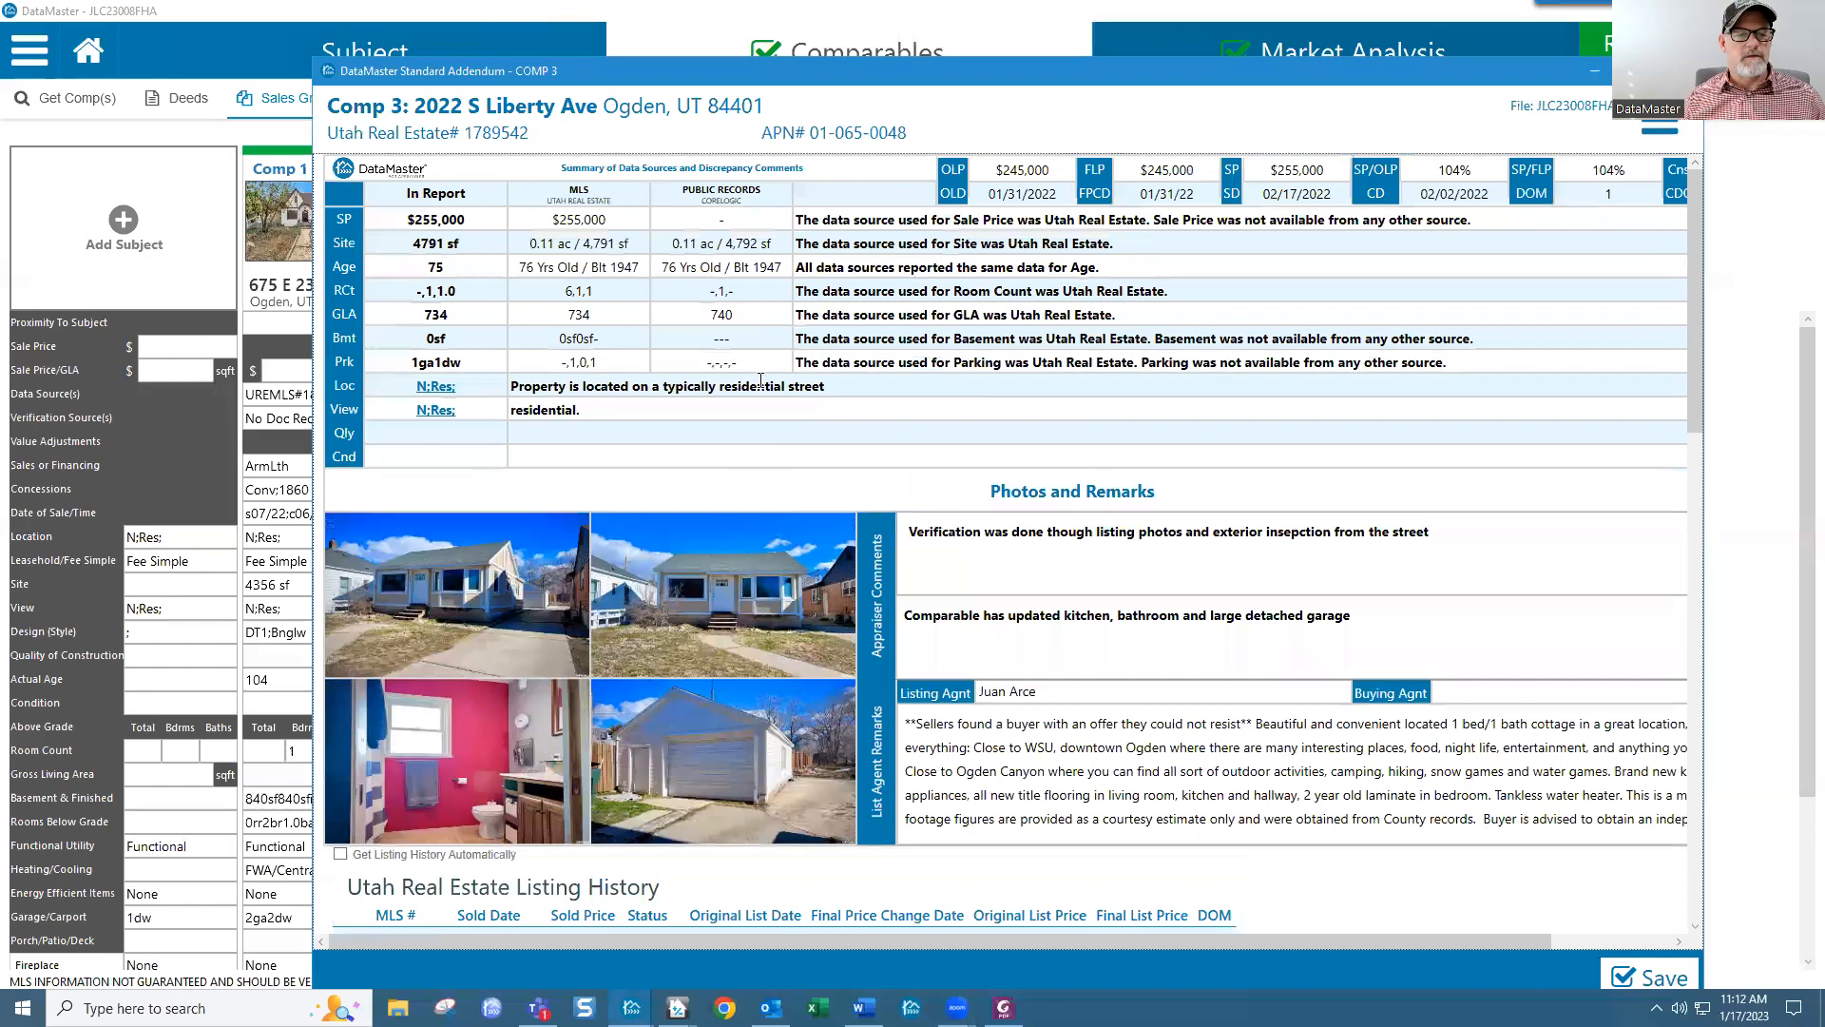
{"action": "left_click", "coordinate": [753, 603]}
{"action": "left_click_drag", "start_coordinate": [1145, 340], "coordinate": [743, 291]}
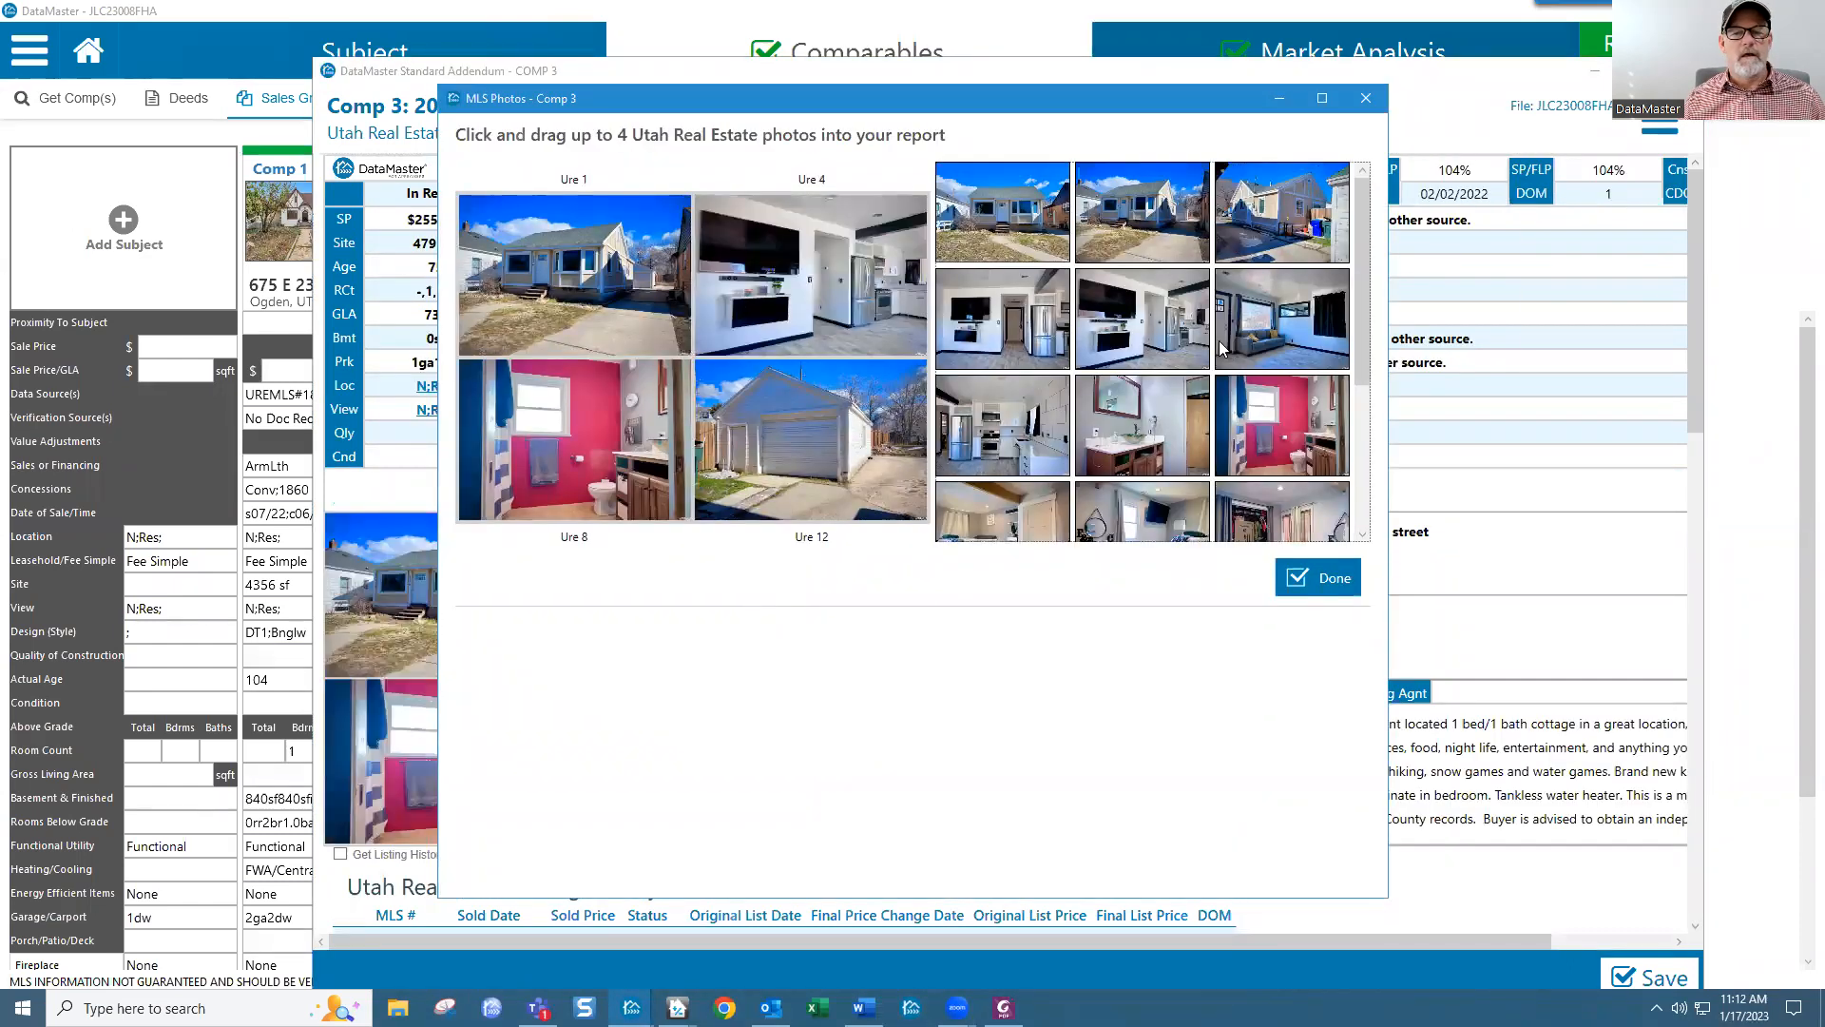
{"action": "left_click", "coordinate": [1323, 577]}
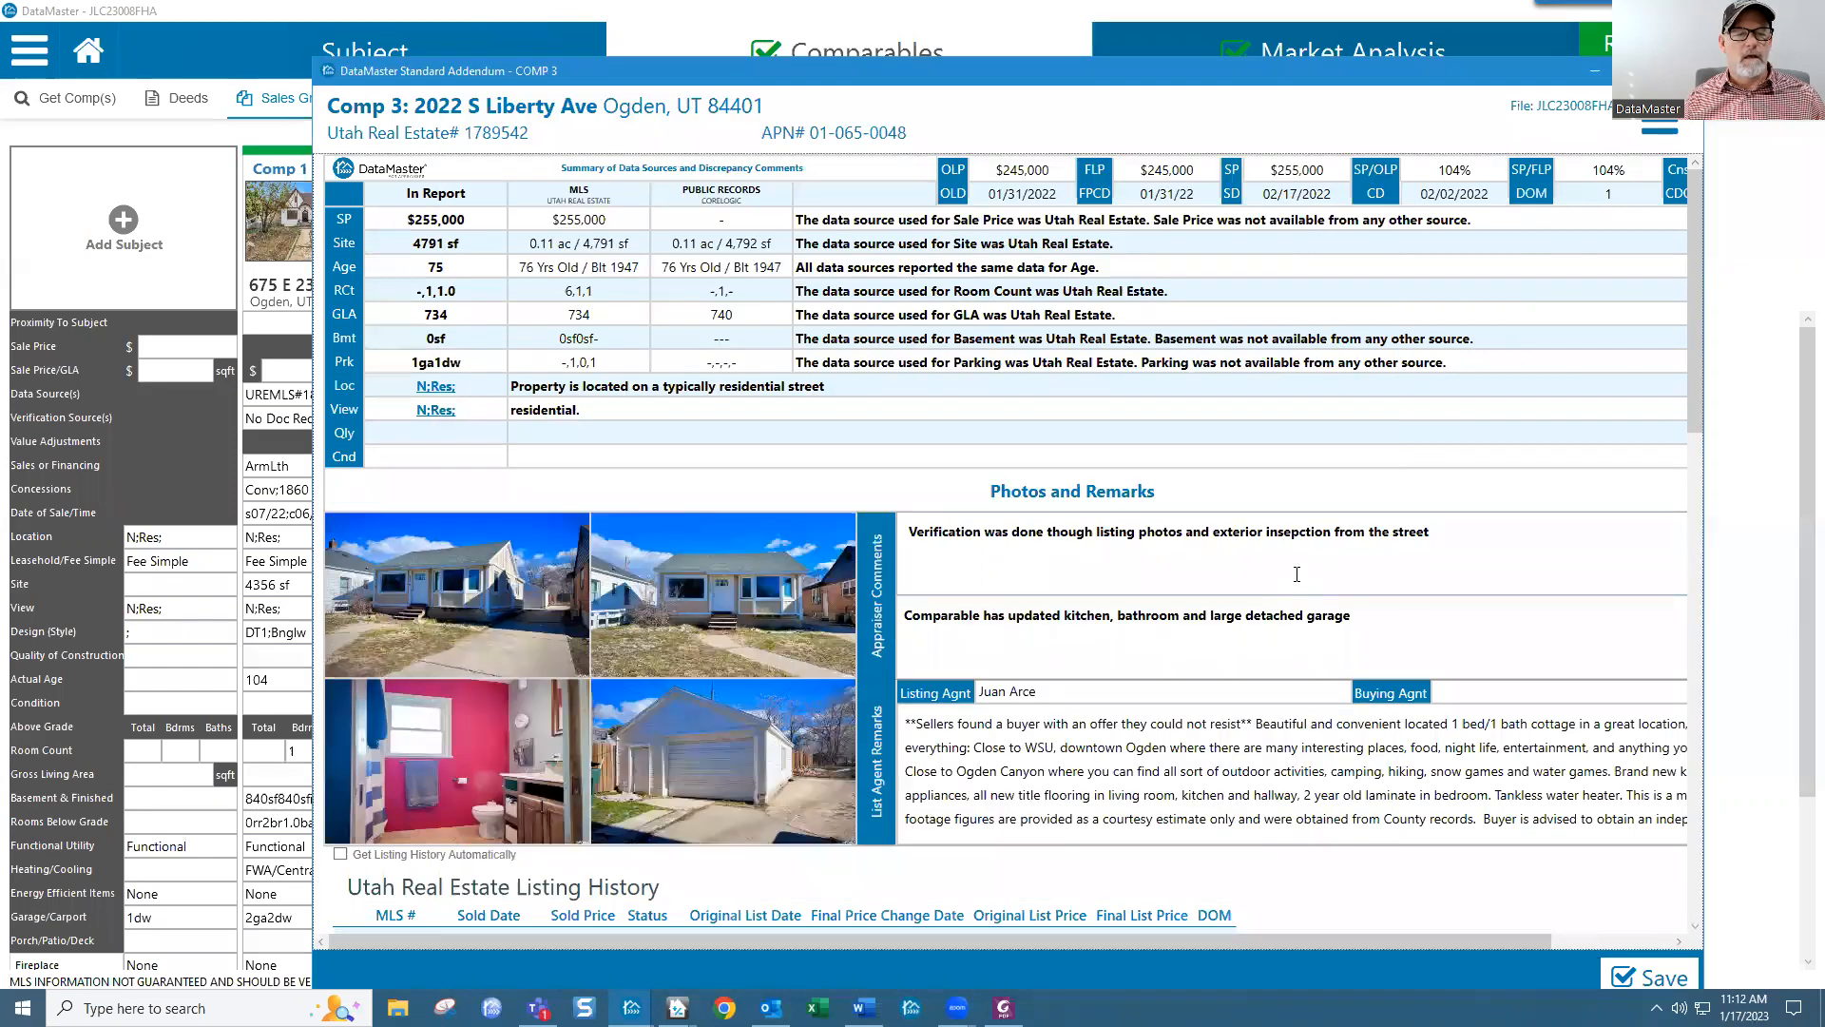
{"action": "scroll", "coordinate": [819, 588], "scroll_direction": "down", "scroll_amount": 3}
{"action": "scroll", "coordinate": [775, 435], "scroll_direction": "up", "scroll_amount": 3}
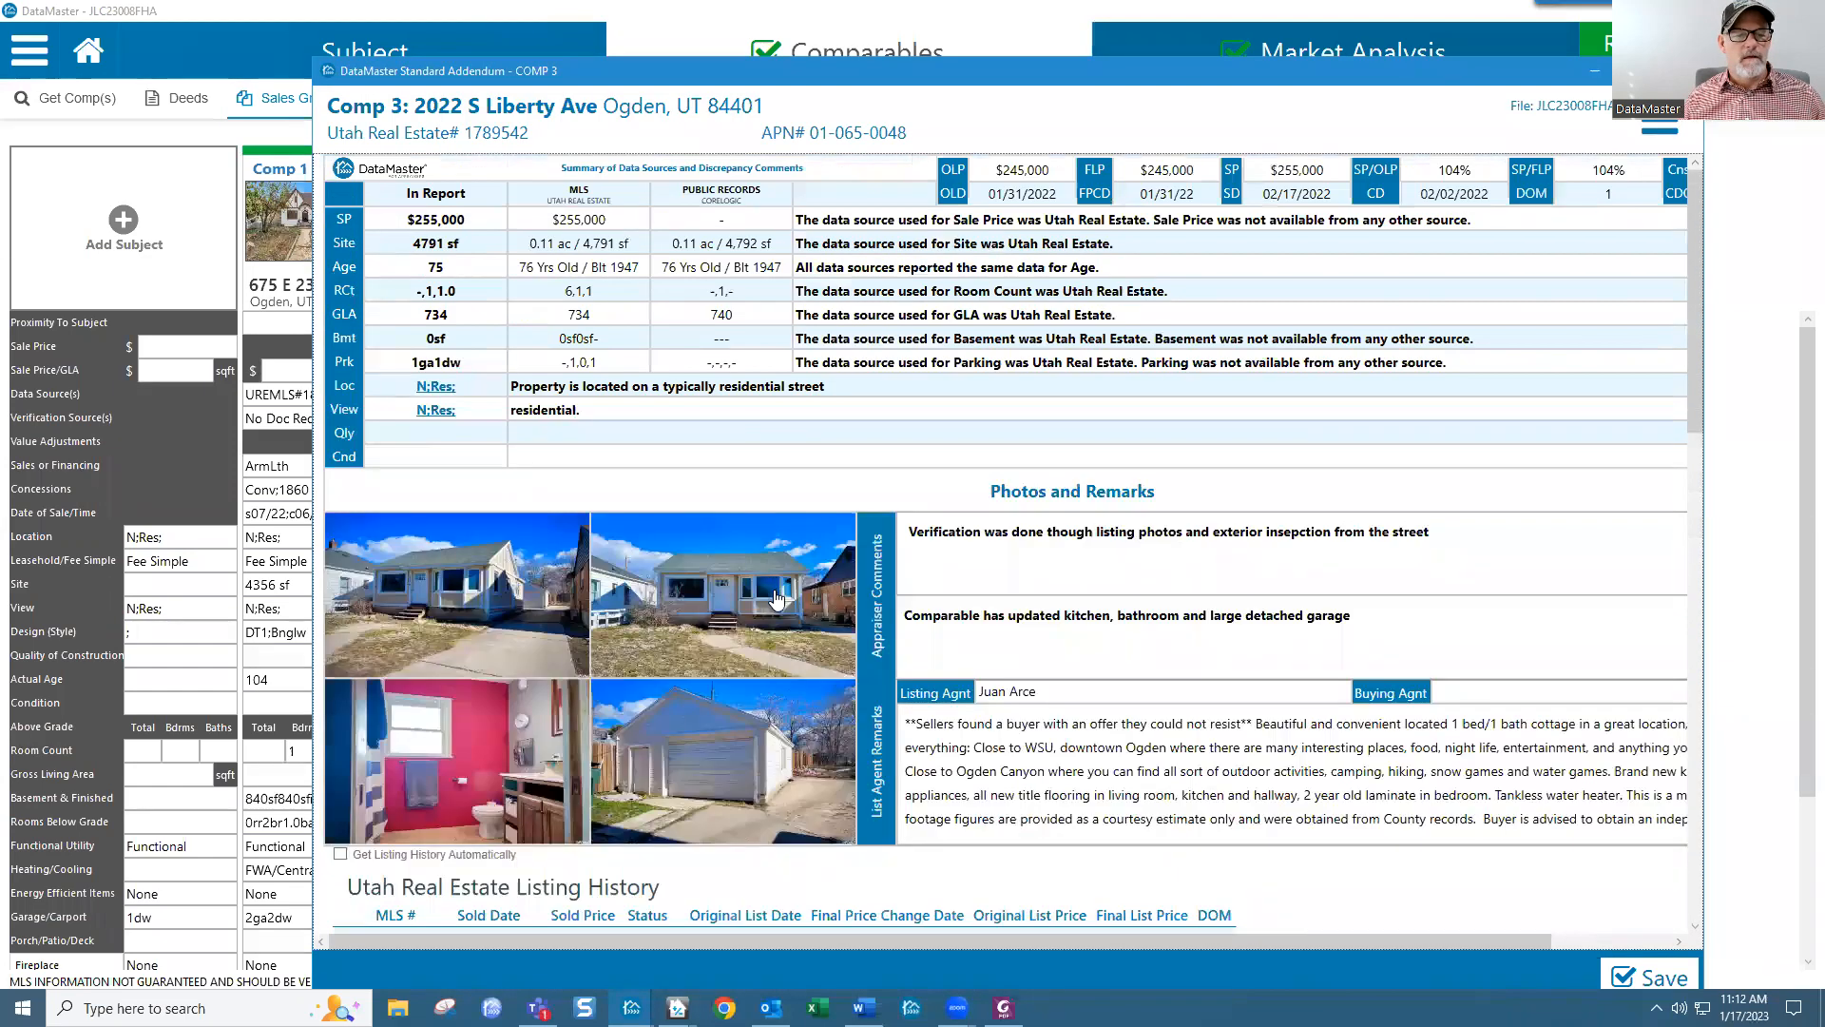
Step: Set Comp 3's photos to the Ure 1 exterior first and the Ure 6 kitchen second
{"action": "left_click", "coordinate": [775, 596]}
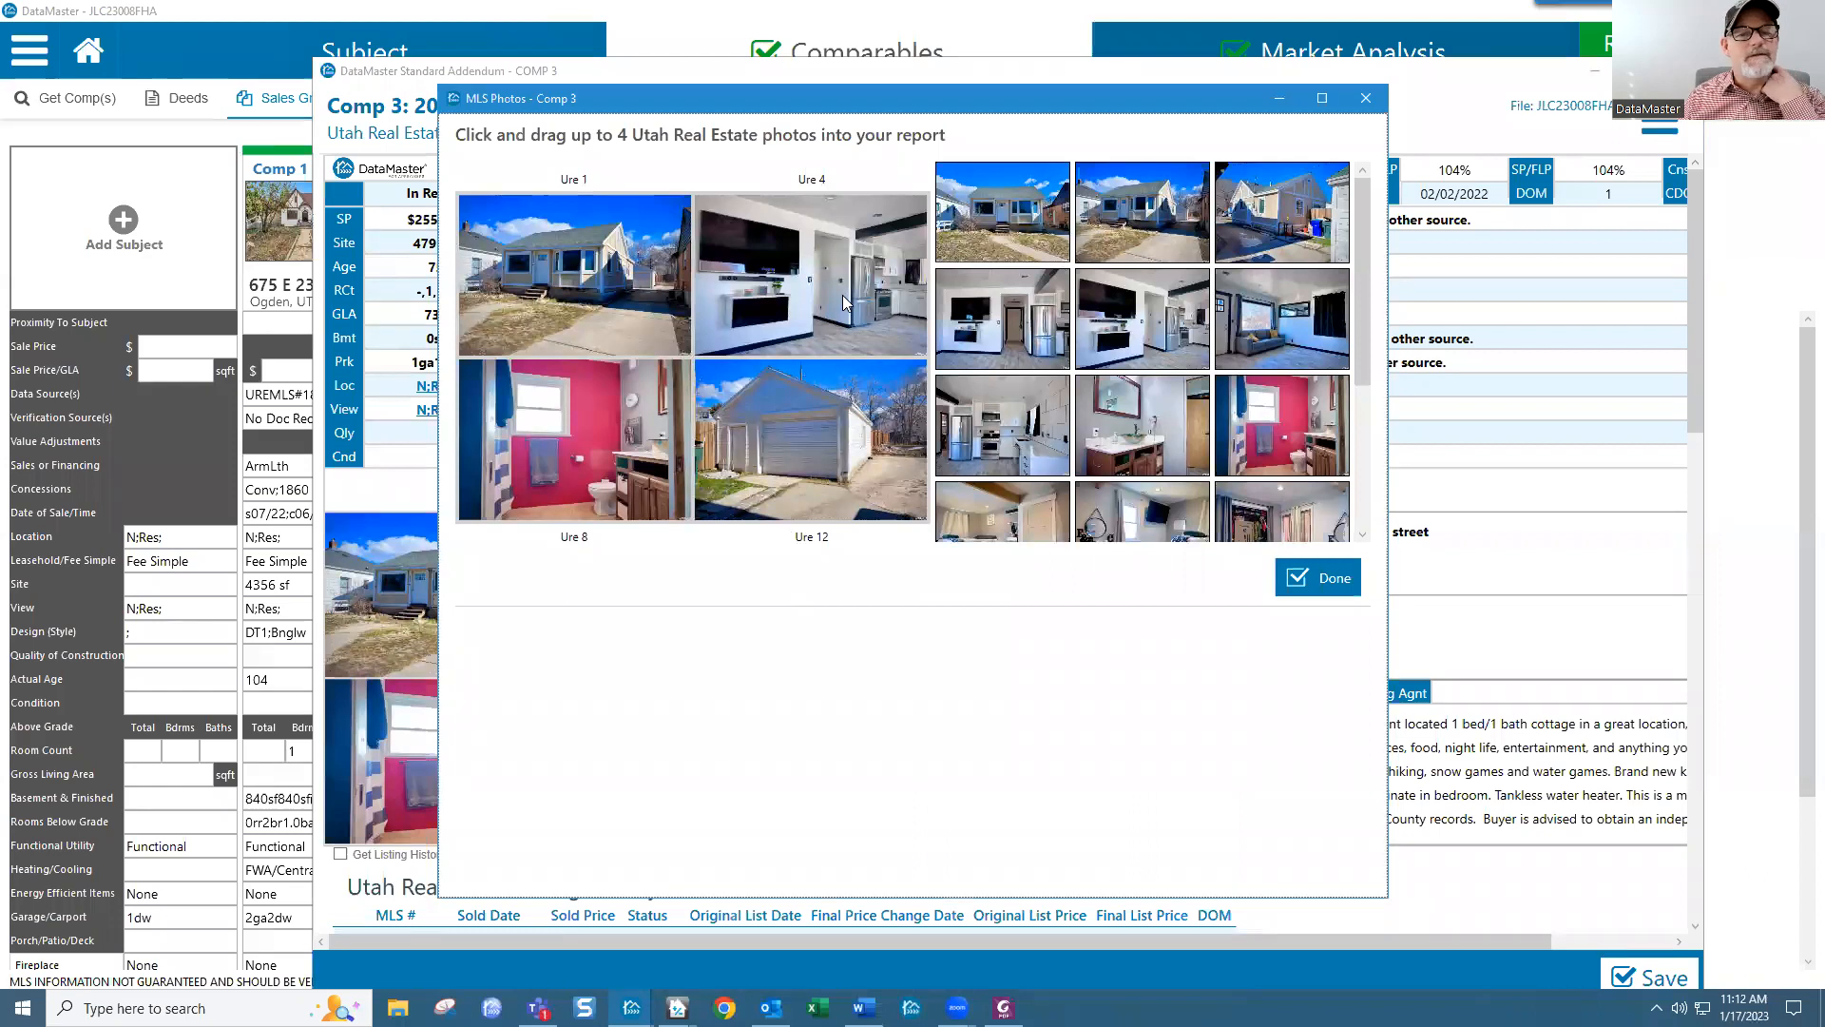
{"action": "left_click_drag", "start_coordinate": [1015, 327], "coordinate": [571, 285]}
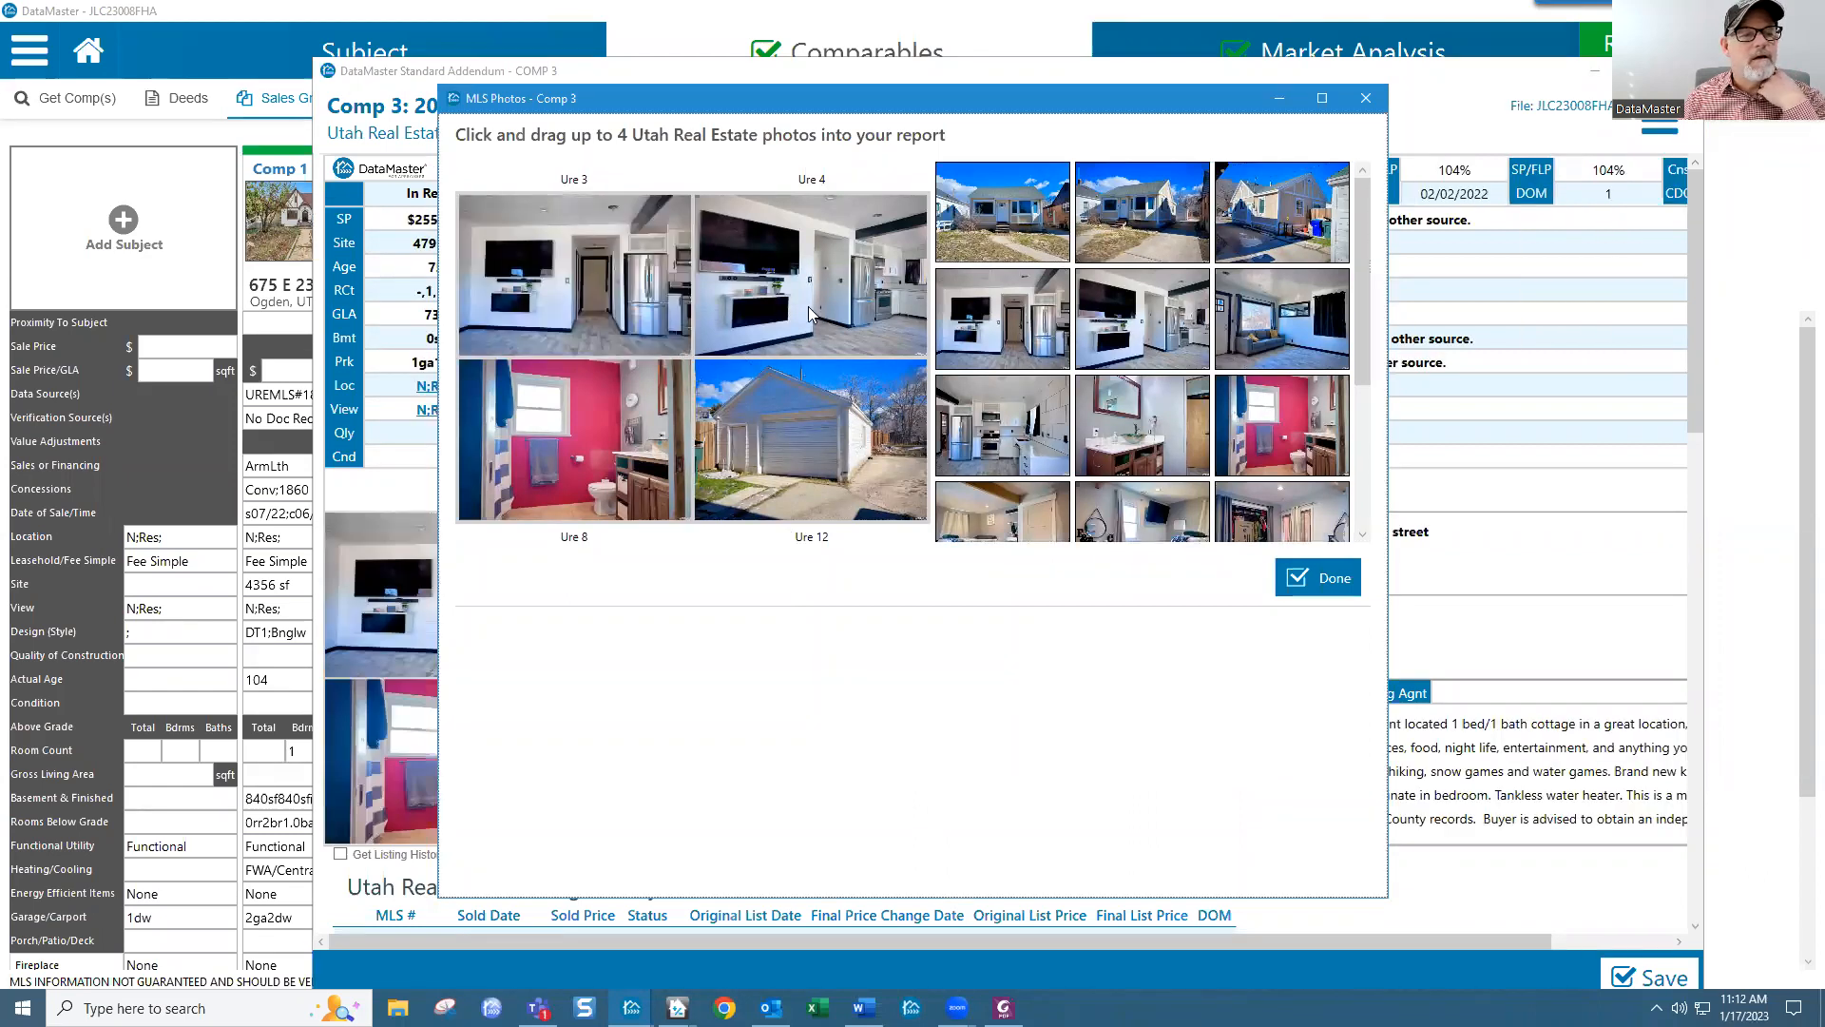
{"action": "left_click_drag", "start_coordinate": [1148, 233], "coordinate": [609, 276]}
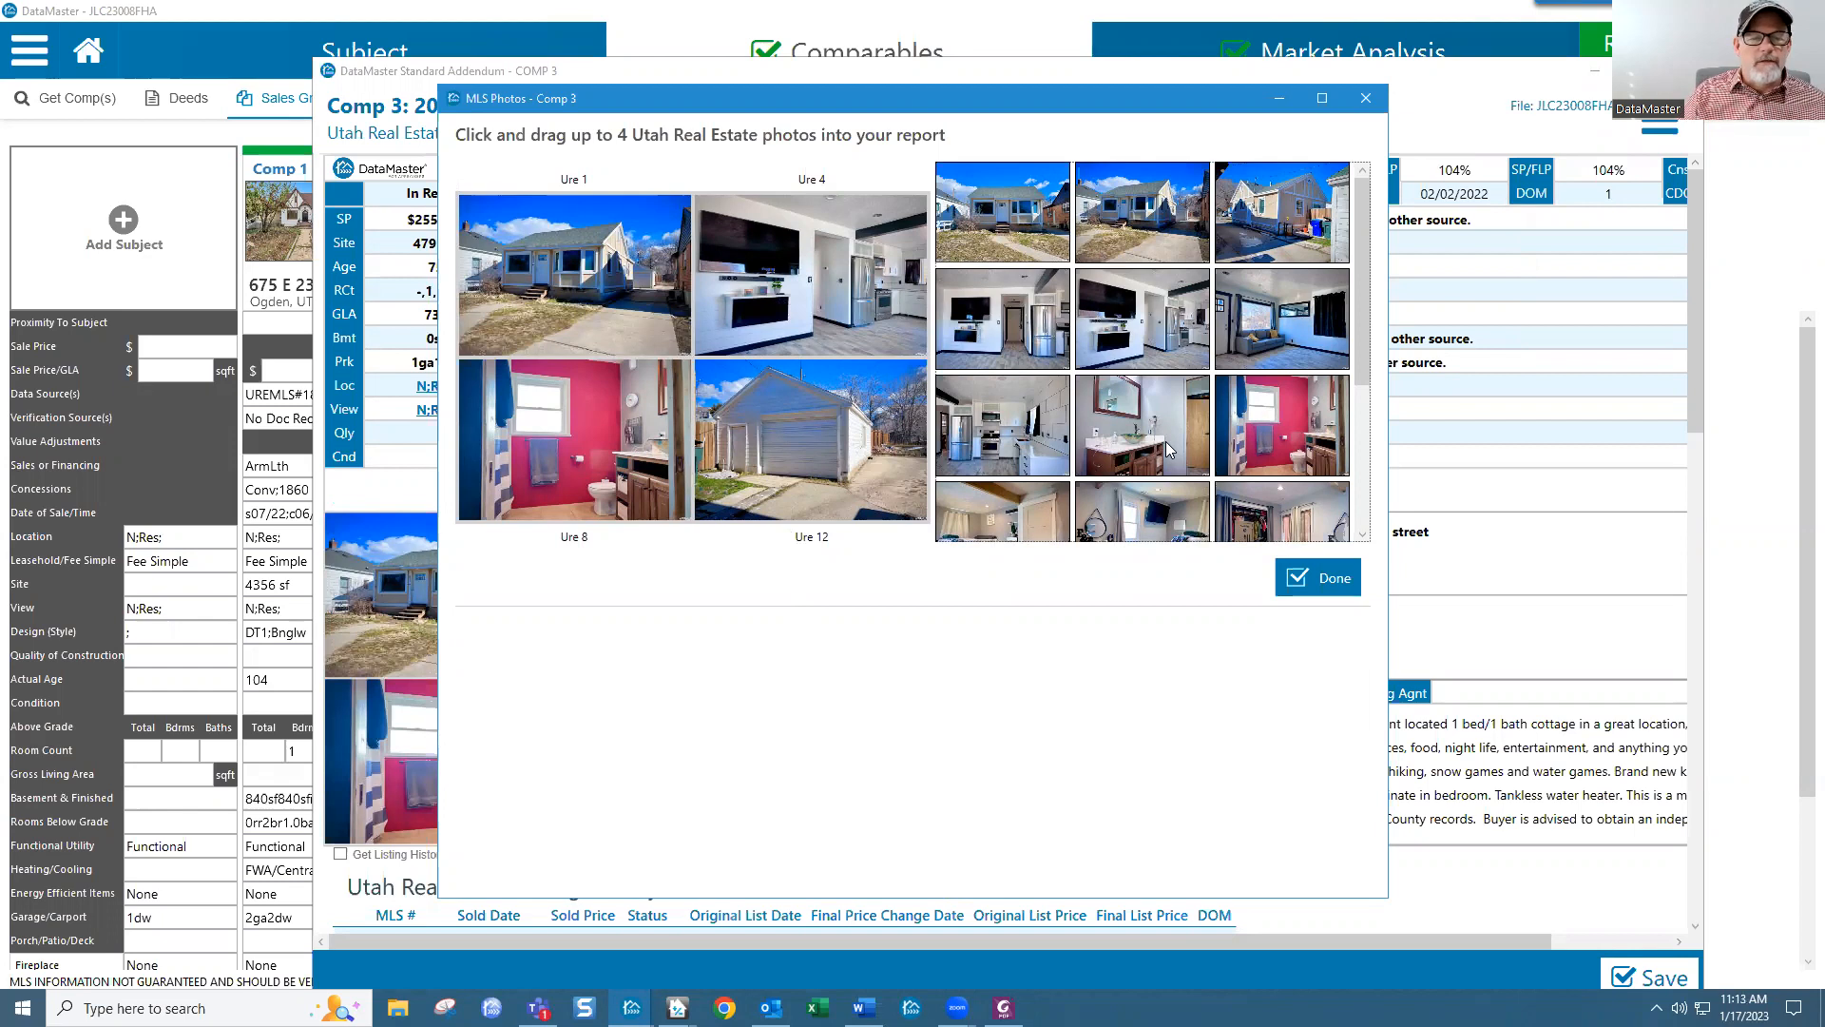
{"action": "scroll", "coordinate": [1131, 442], "scroll_direction": "down", "scroll_amount": 3}
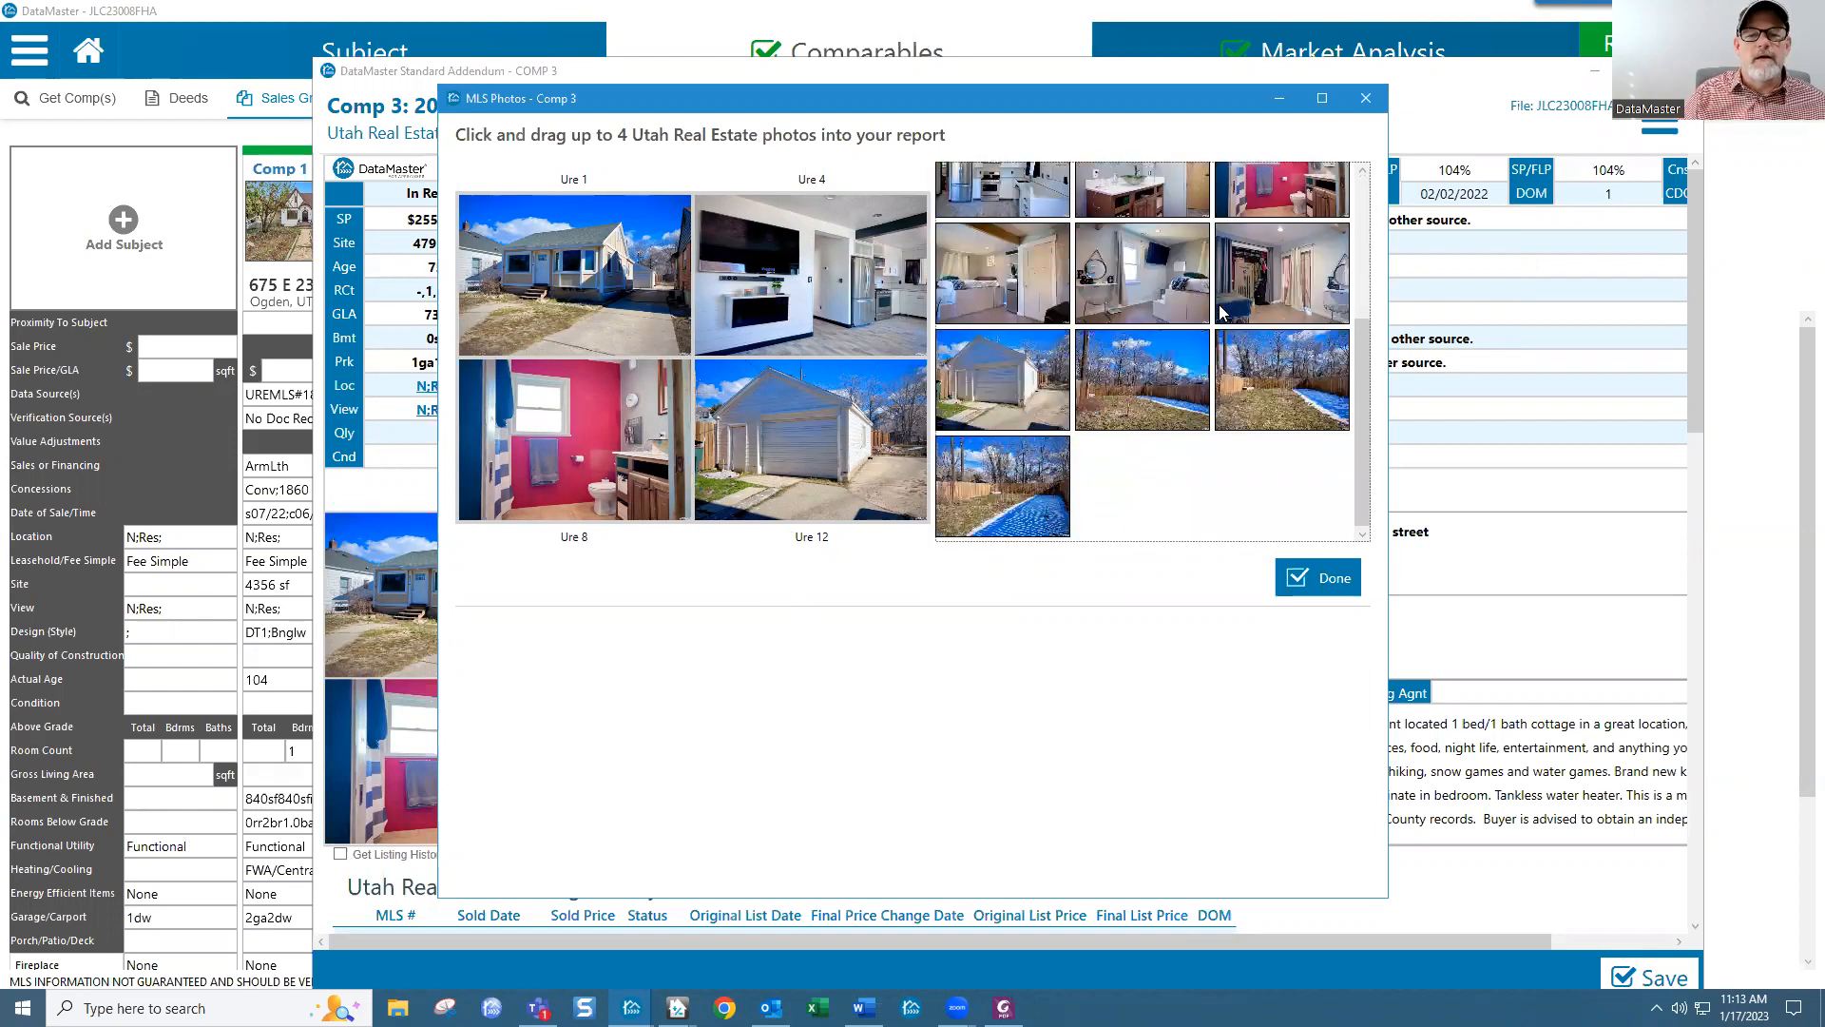
{"action": "scroll", "coordinate": [1129, 321], "scroll_direction": "up", "scroll_amount": 3}
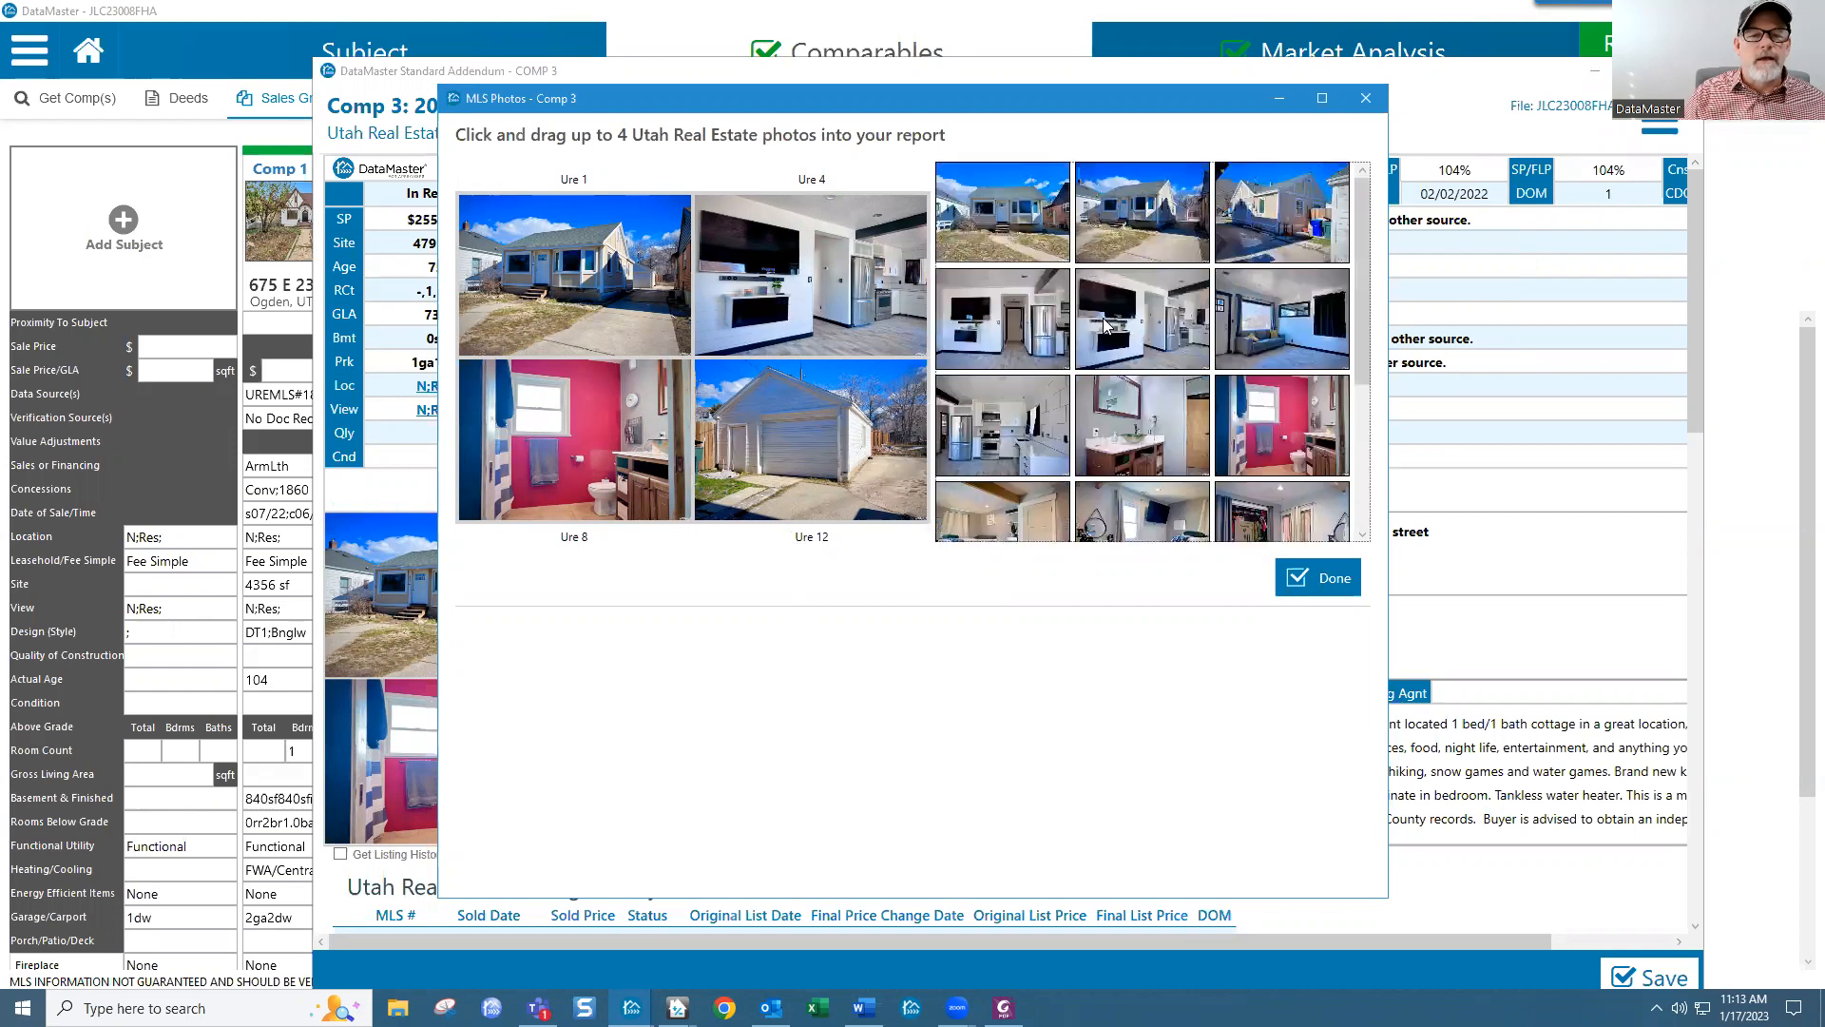
{"action": "left_click_drag", "start_coordinate": [1017, 424], "coordinate": [822, 233]}
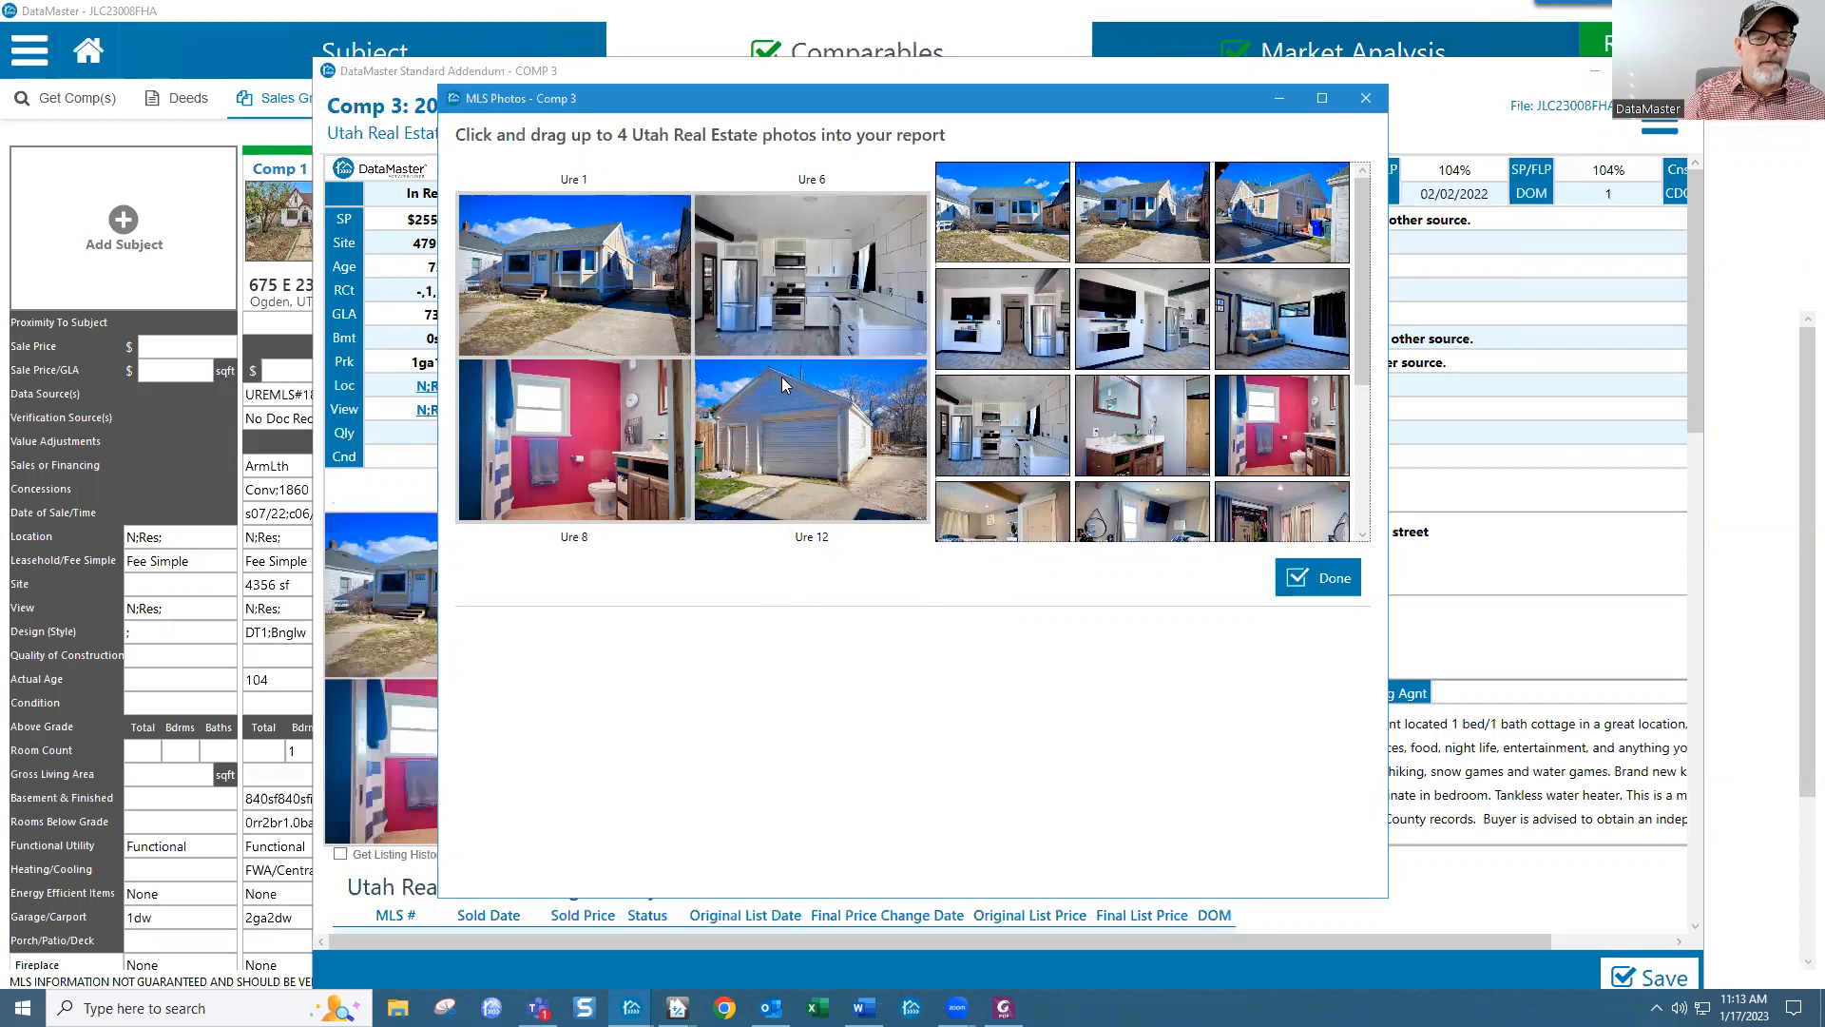
{"action": "left_click", "coordinate": [1323, 590]}
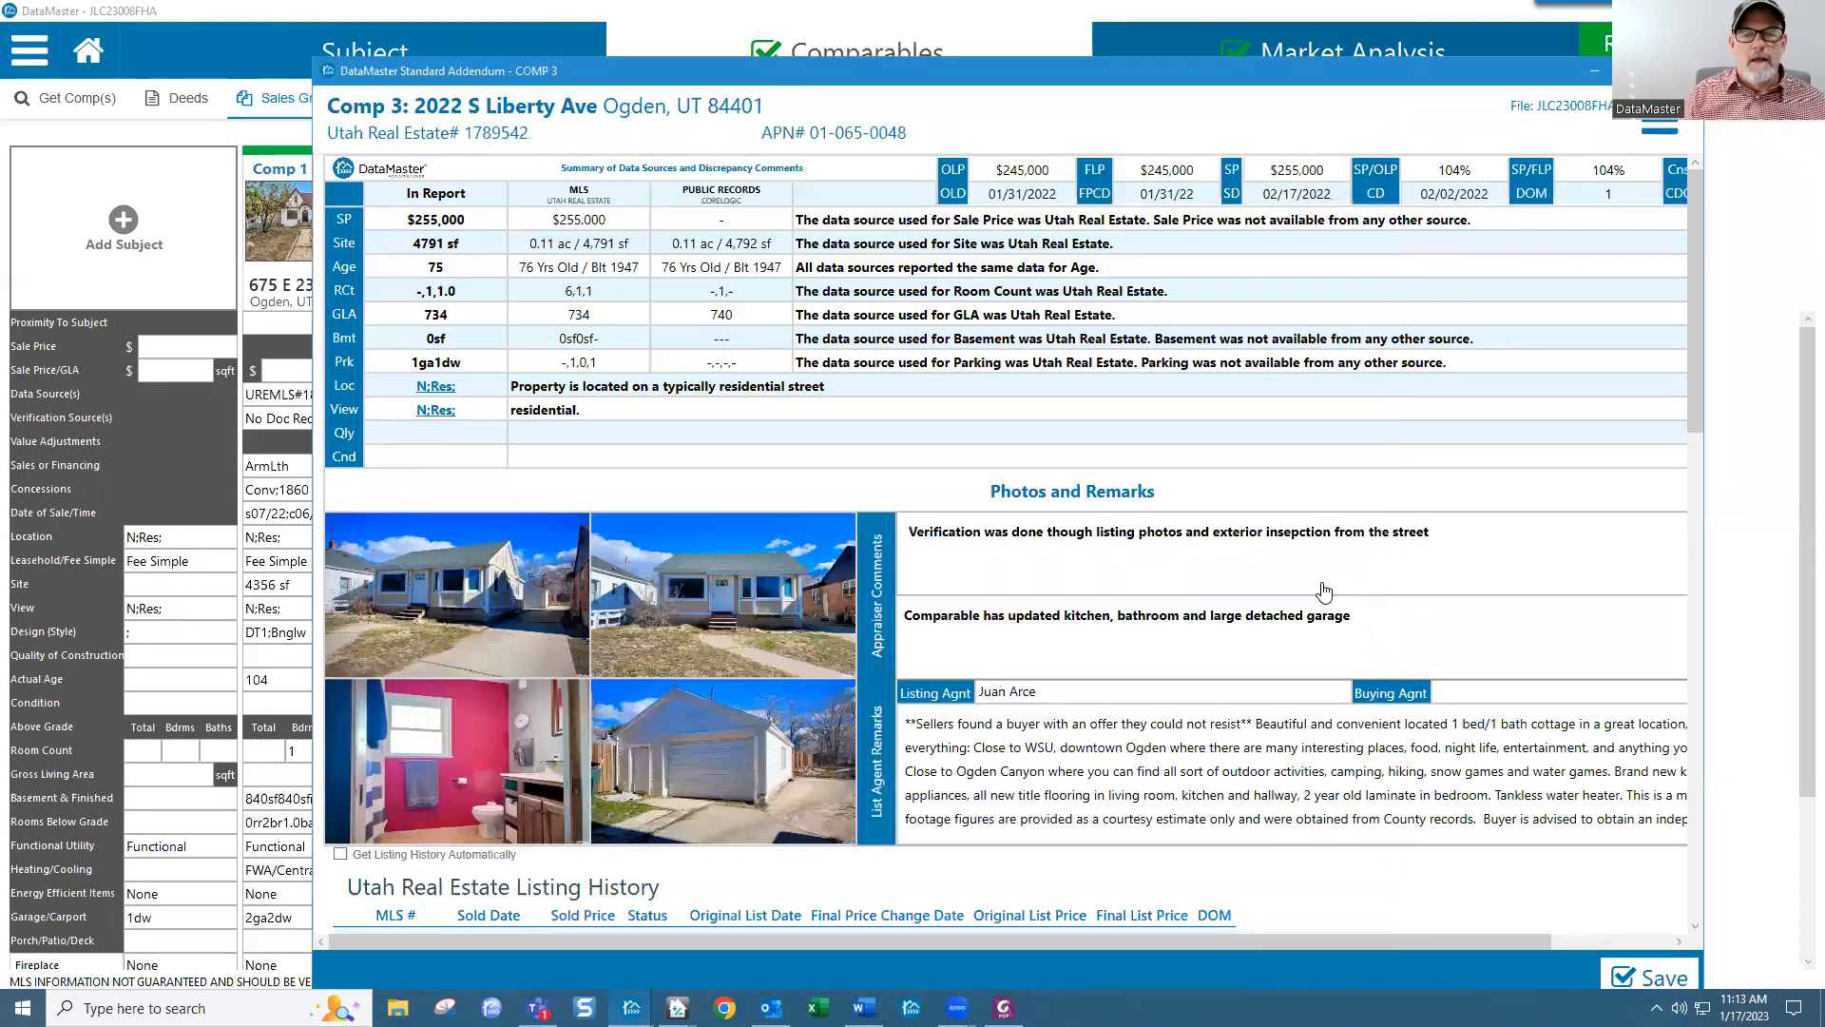
Step: Save and close the Comp 3 addendum, then go to the Report review page
{"action": "scroll", "coordinate": [865, 534], "scroll_direction": "down", "scroll_amount": 5}
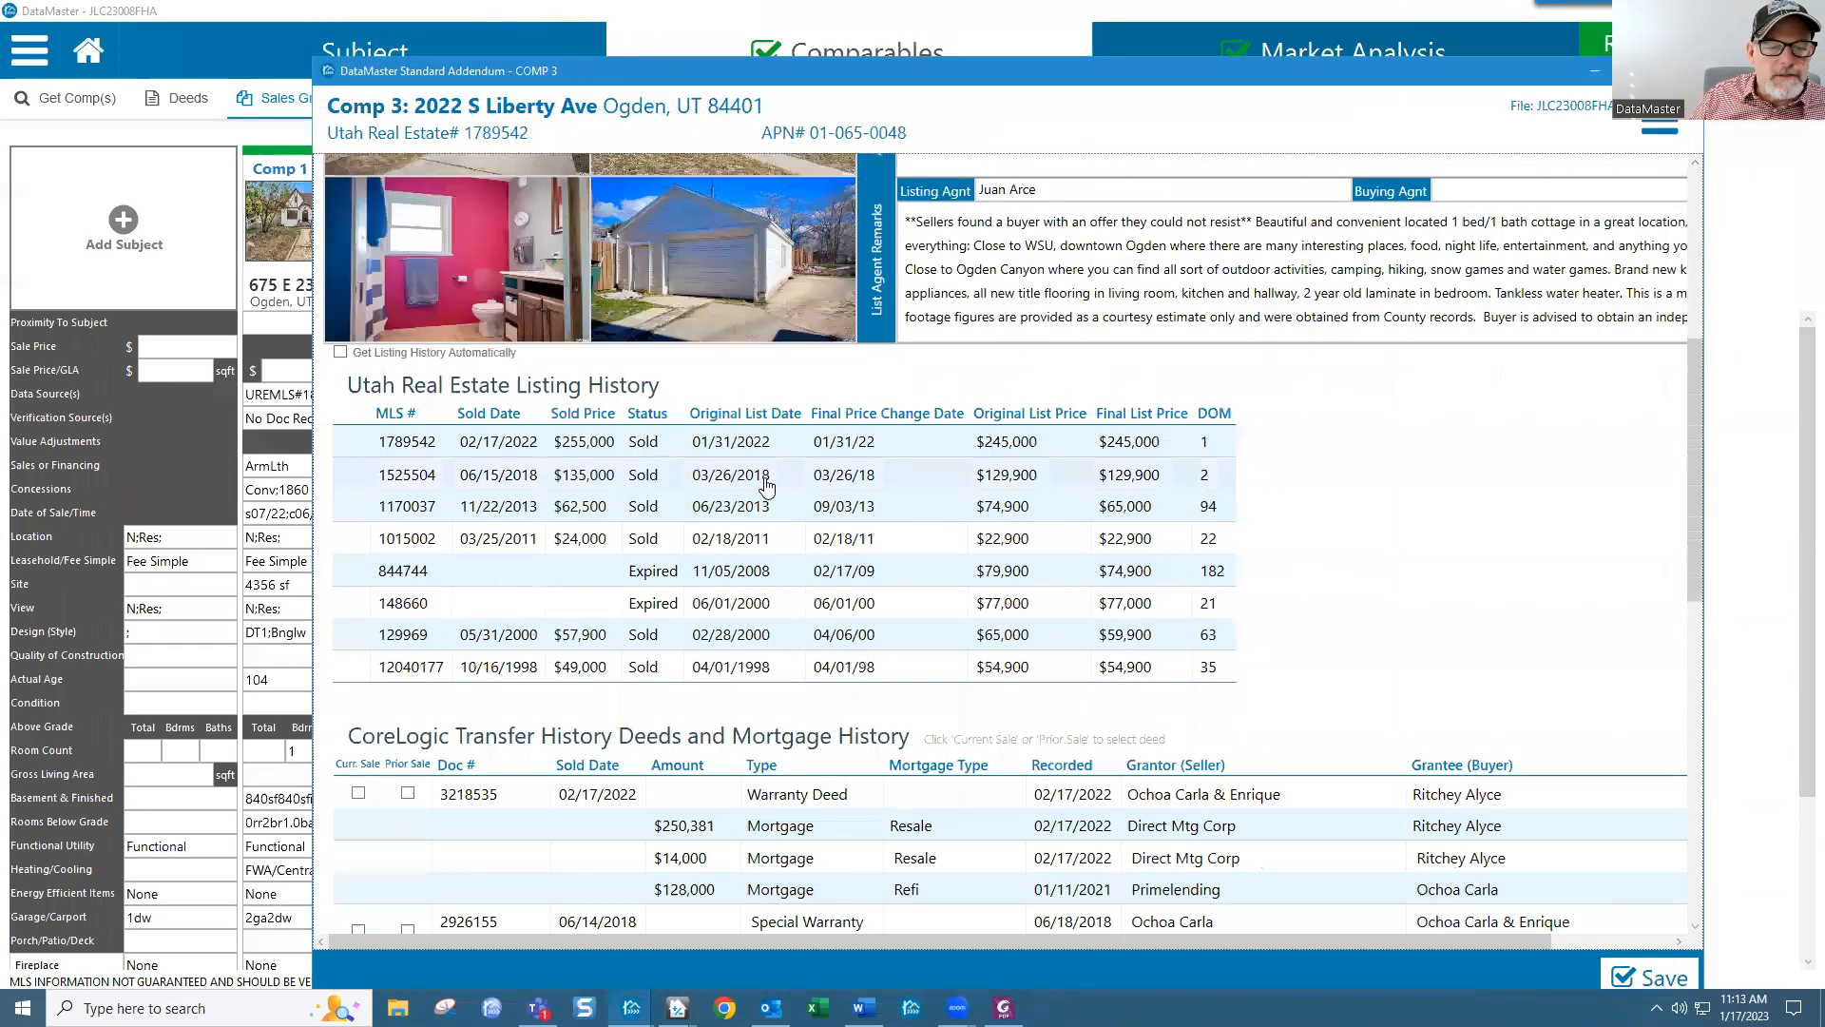
{"action": "scroll", "coordinate": [865, 534], "scroll_direction": "up", "scroll_amount": 5}
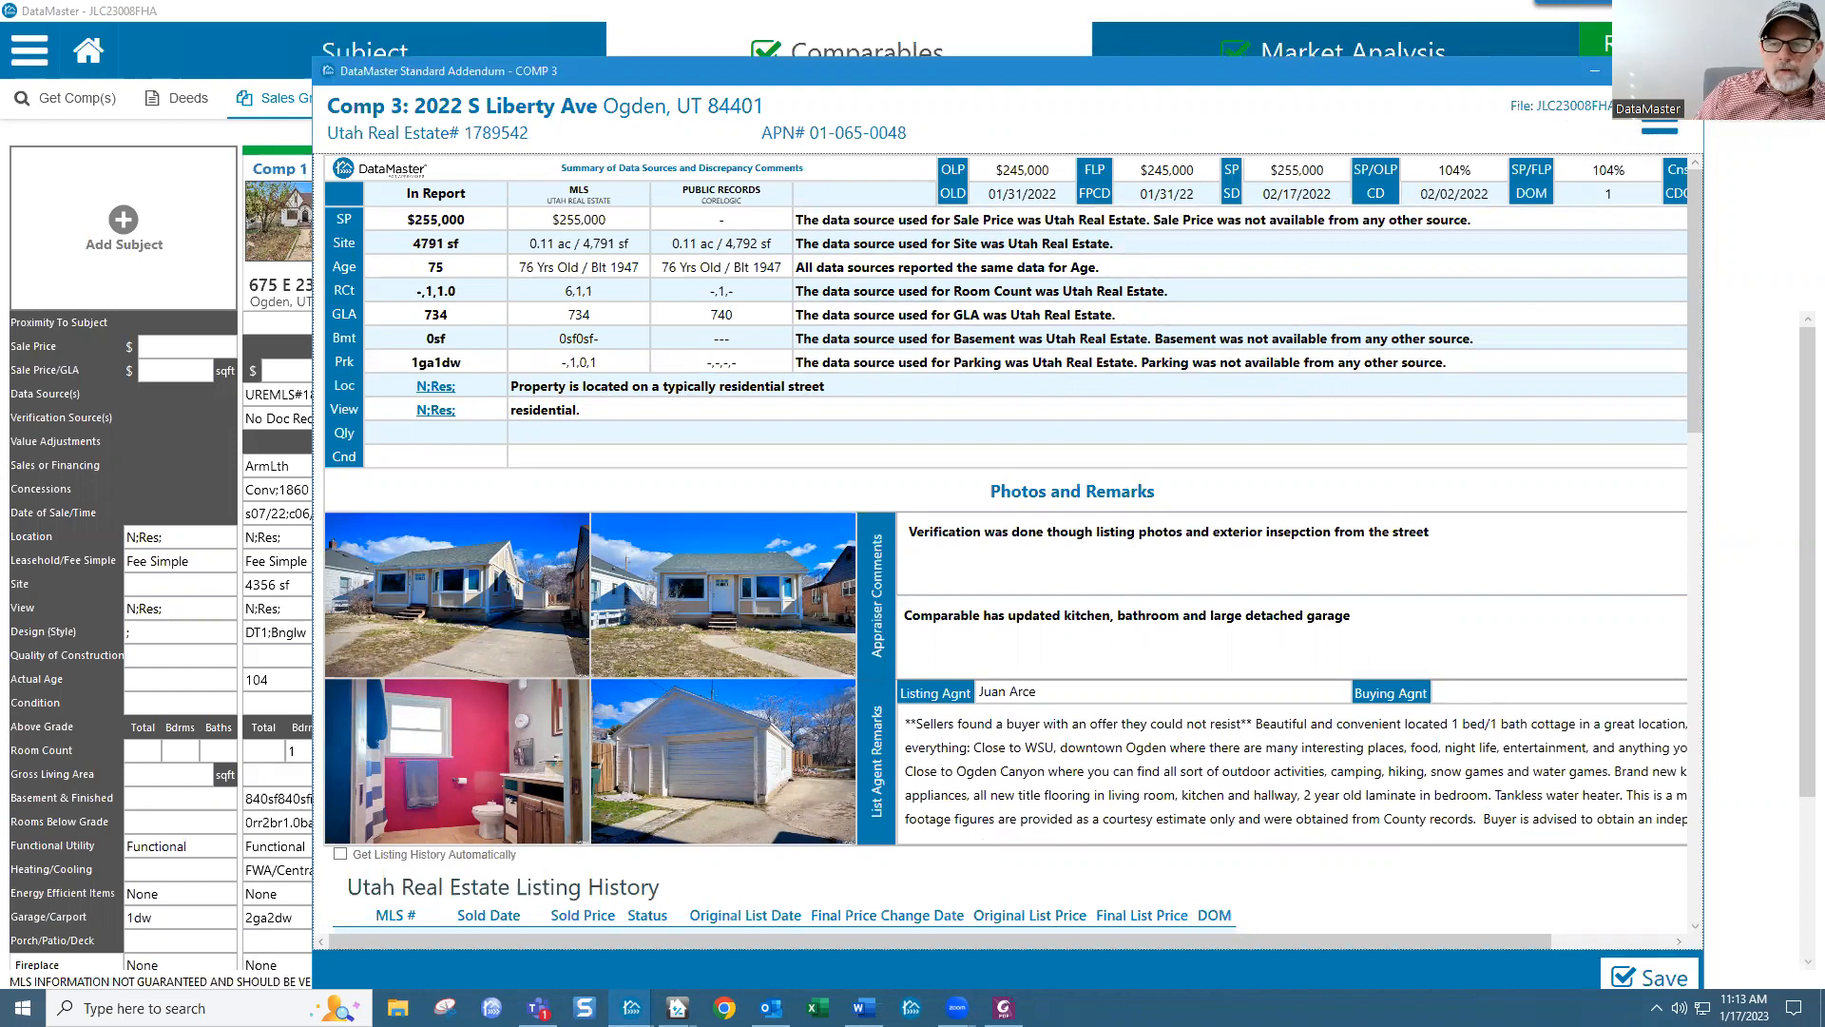
{"action": "left_click", "coordinate": [1659, 976]}
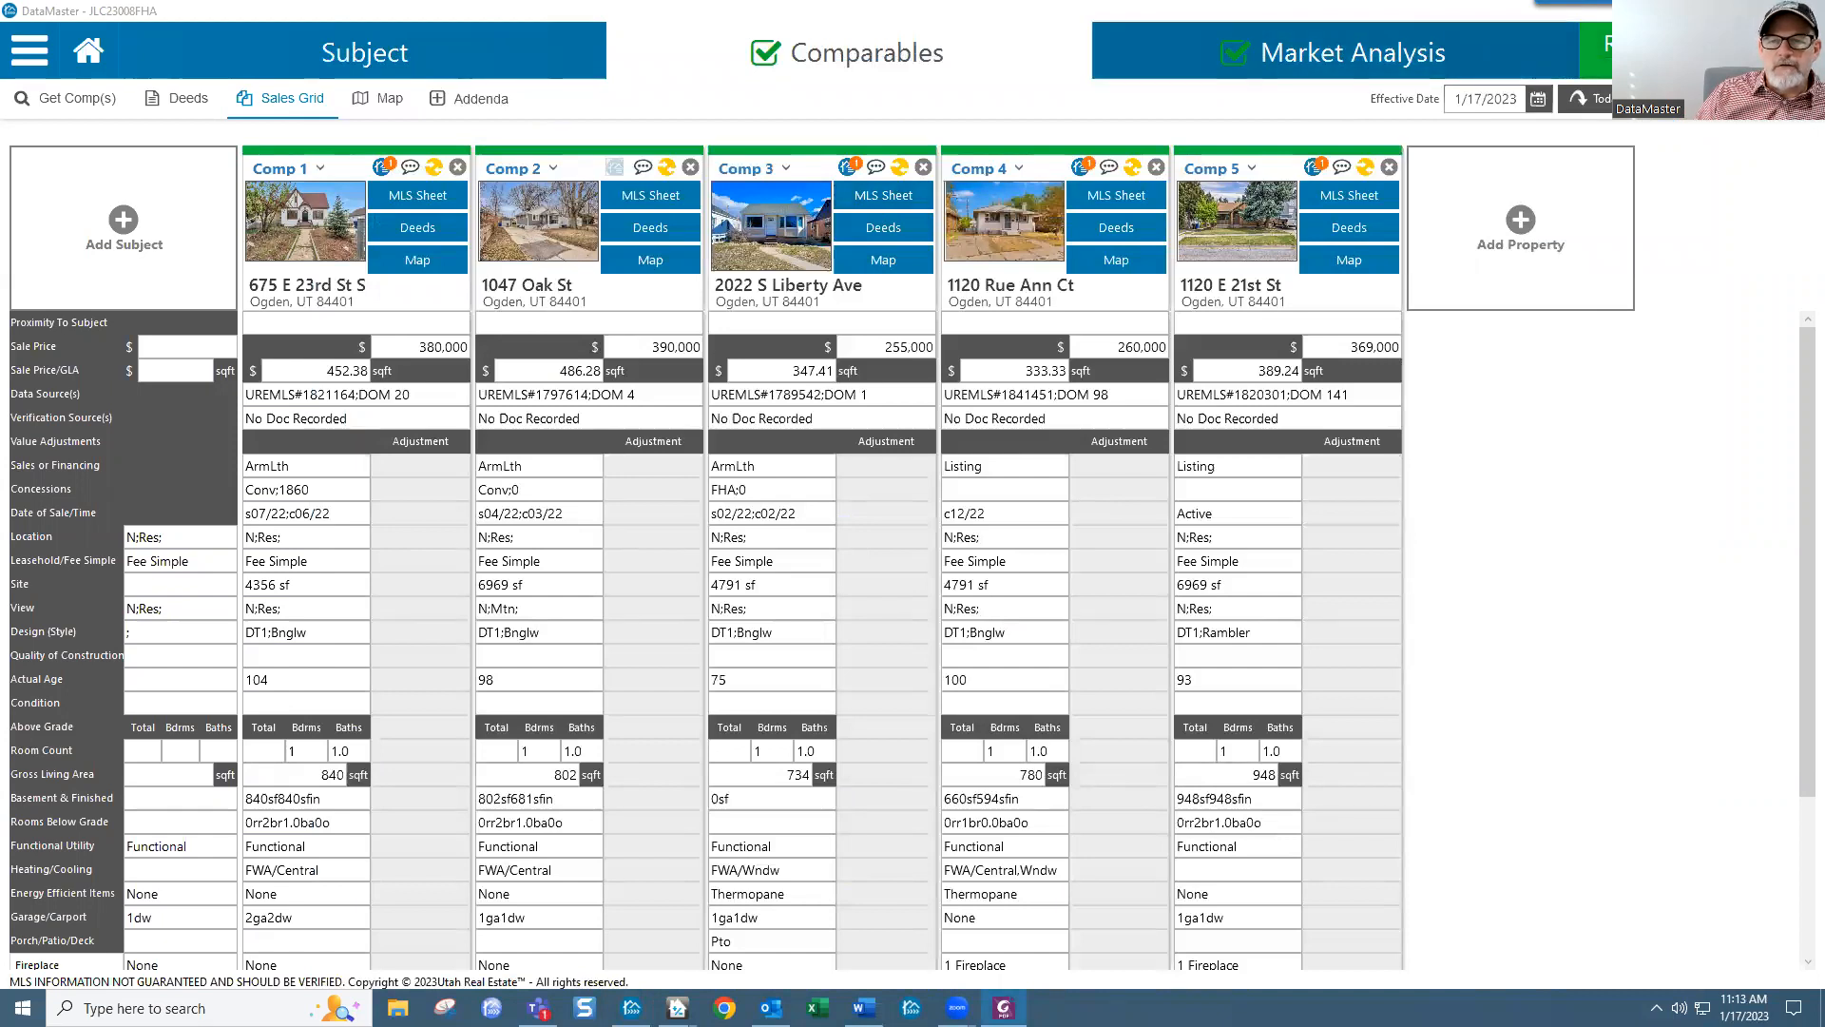
{"action": "left_click", "coordinate": [1665, 52]}
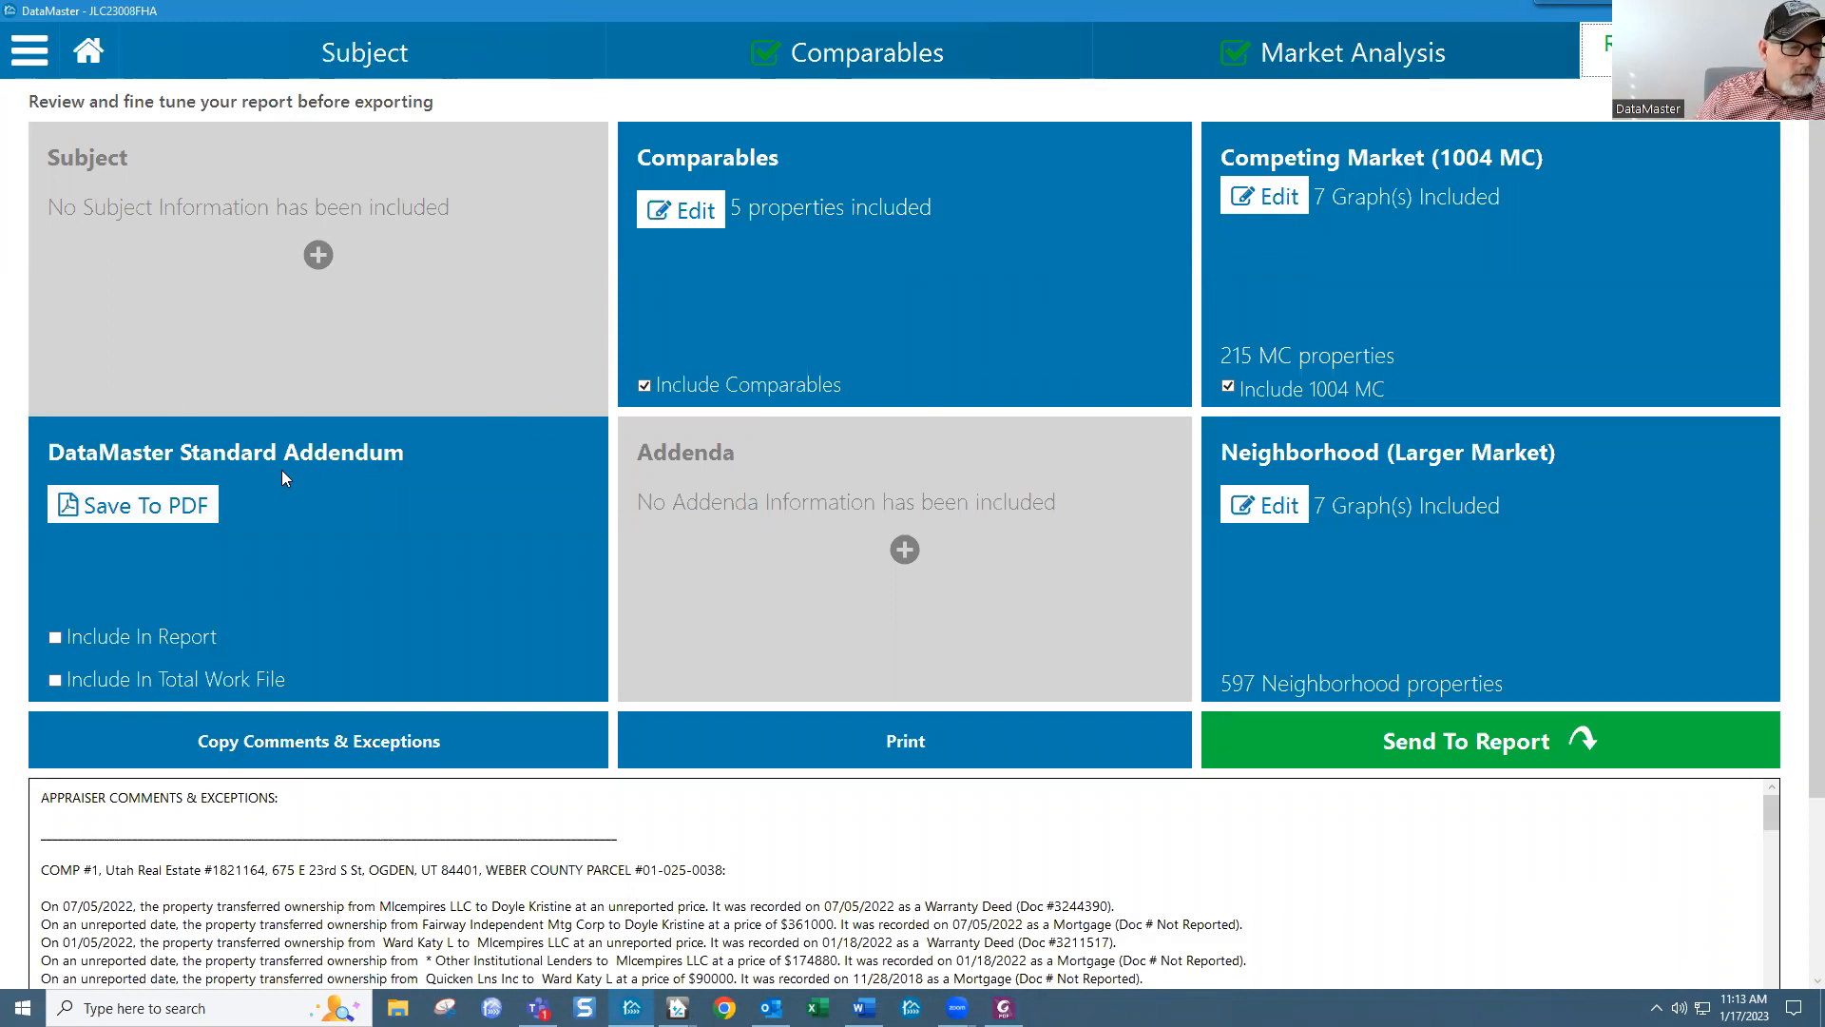
Step: Export the Standard Addendum as 'Appraiser Comments - File #JLC23008FHA.pdf' in the documents folder
{"action": "left_click", "coordinate": [145, 513]}
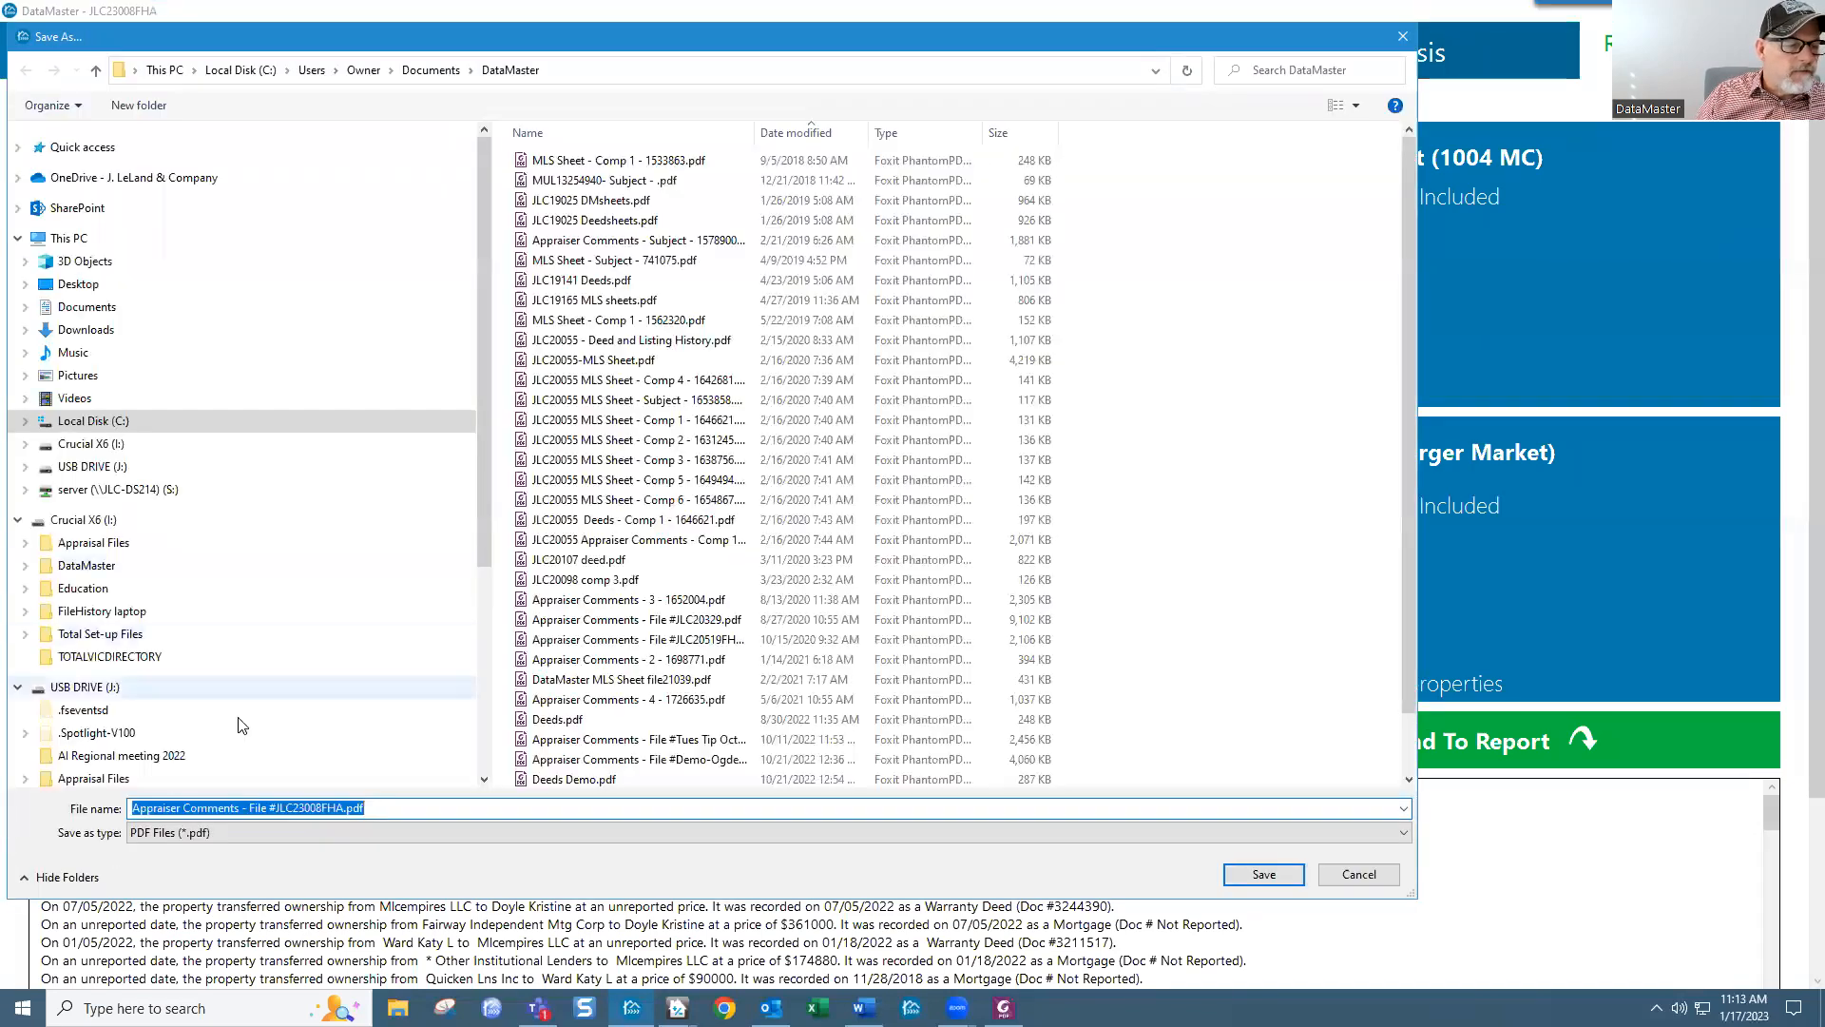
{"action": "left_click", "coordinate": [1250, 876]}
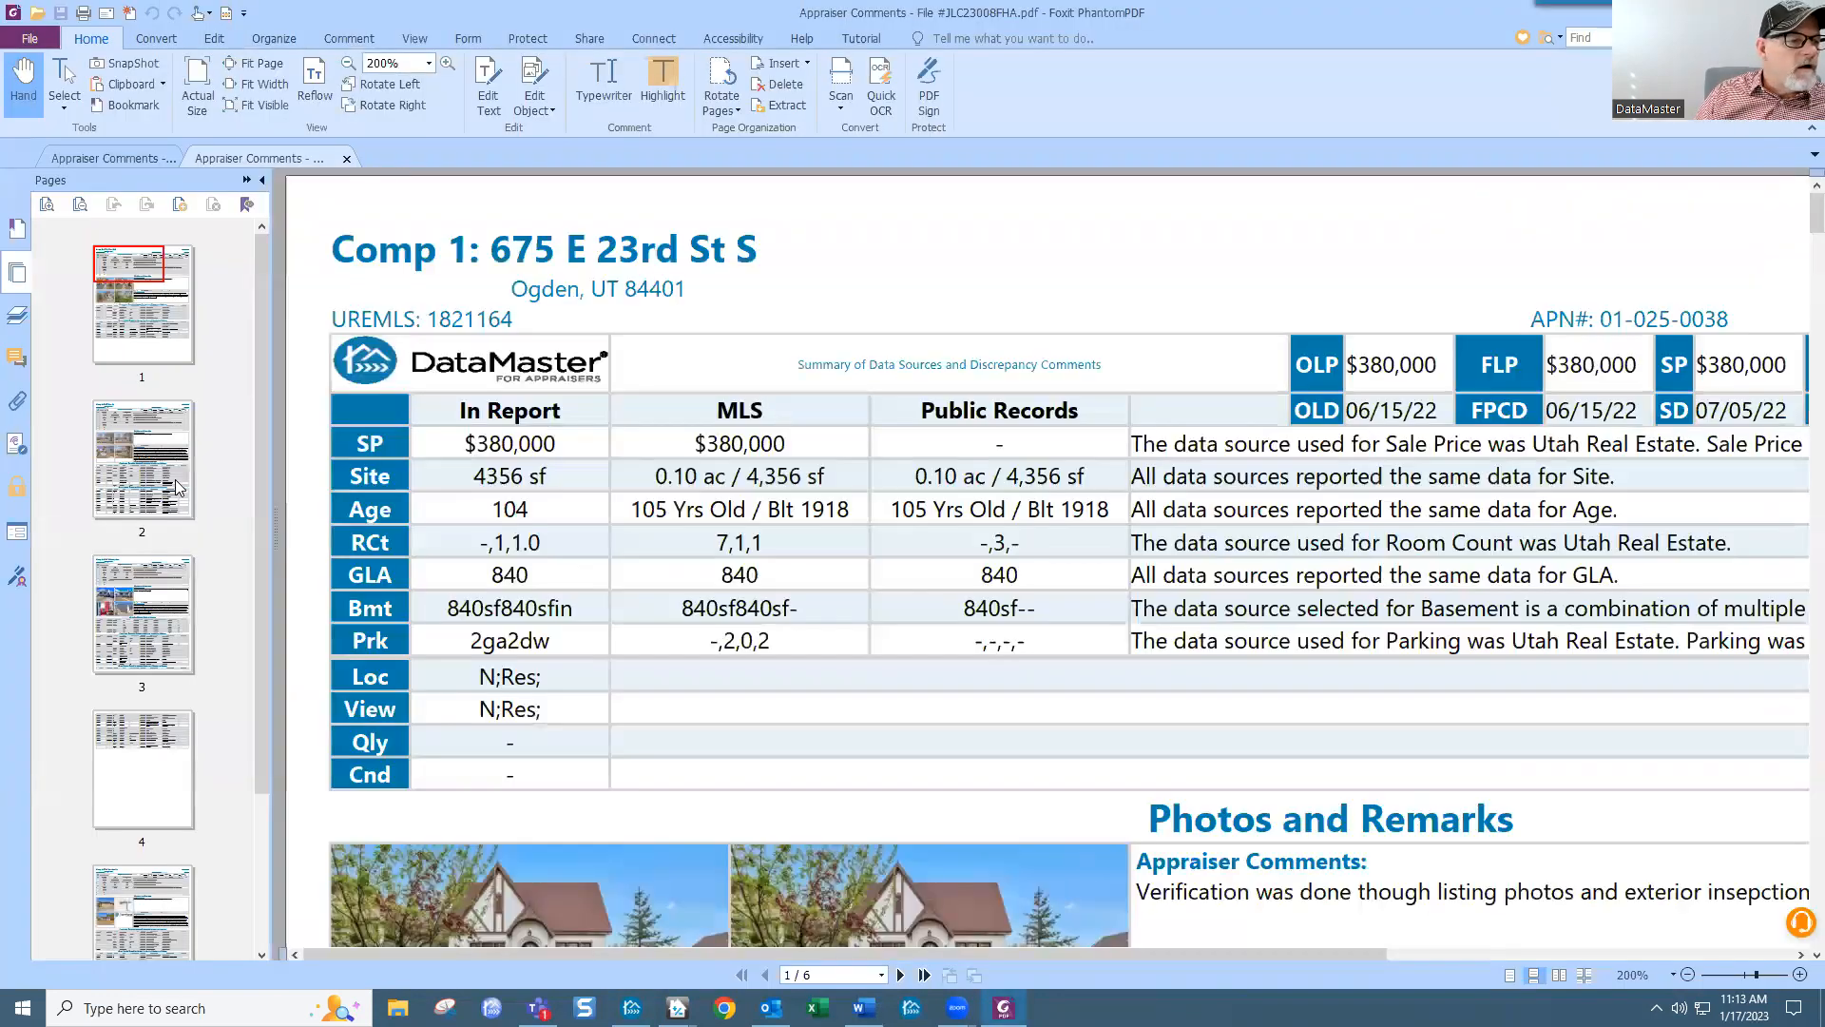
Step: Review the comp pages 2–6 of the Appraiser Comments PDF, then close all Foxit tabs
{"action": "left_click", "coordinate": [147, 480]}
{"action": "left_click", "coordinate": [140, 609]}
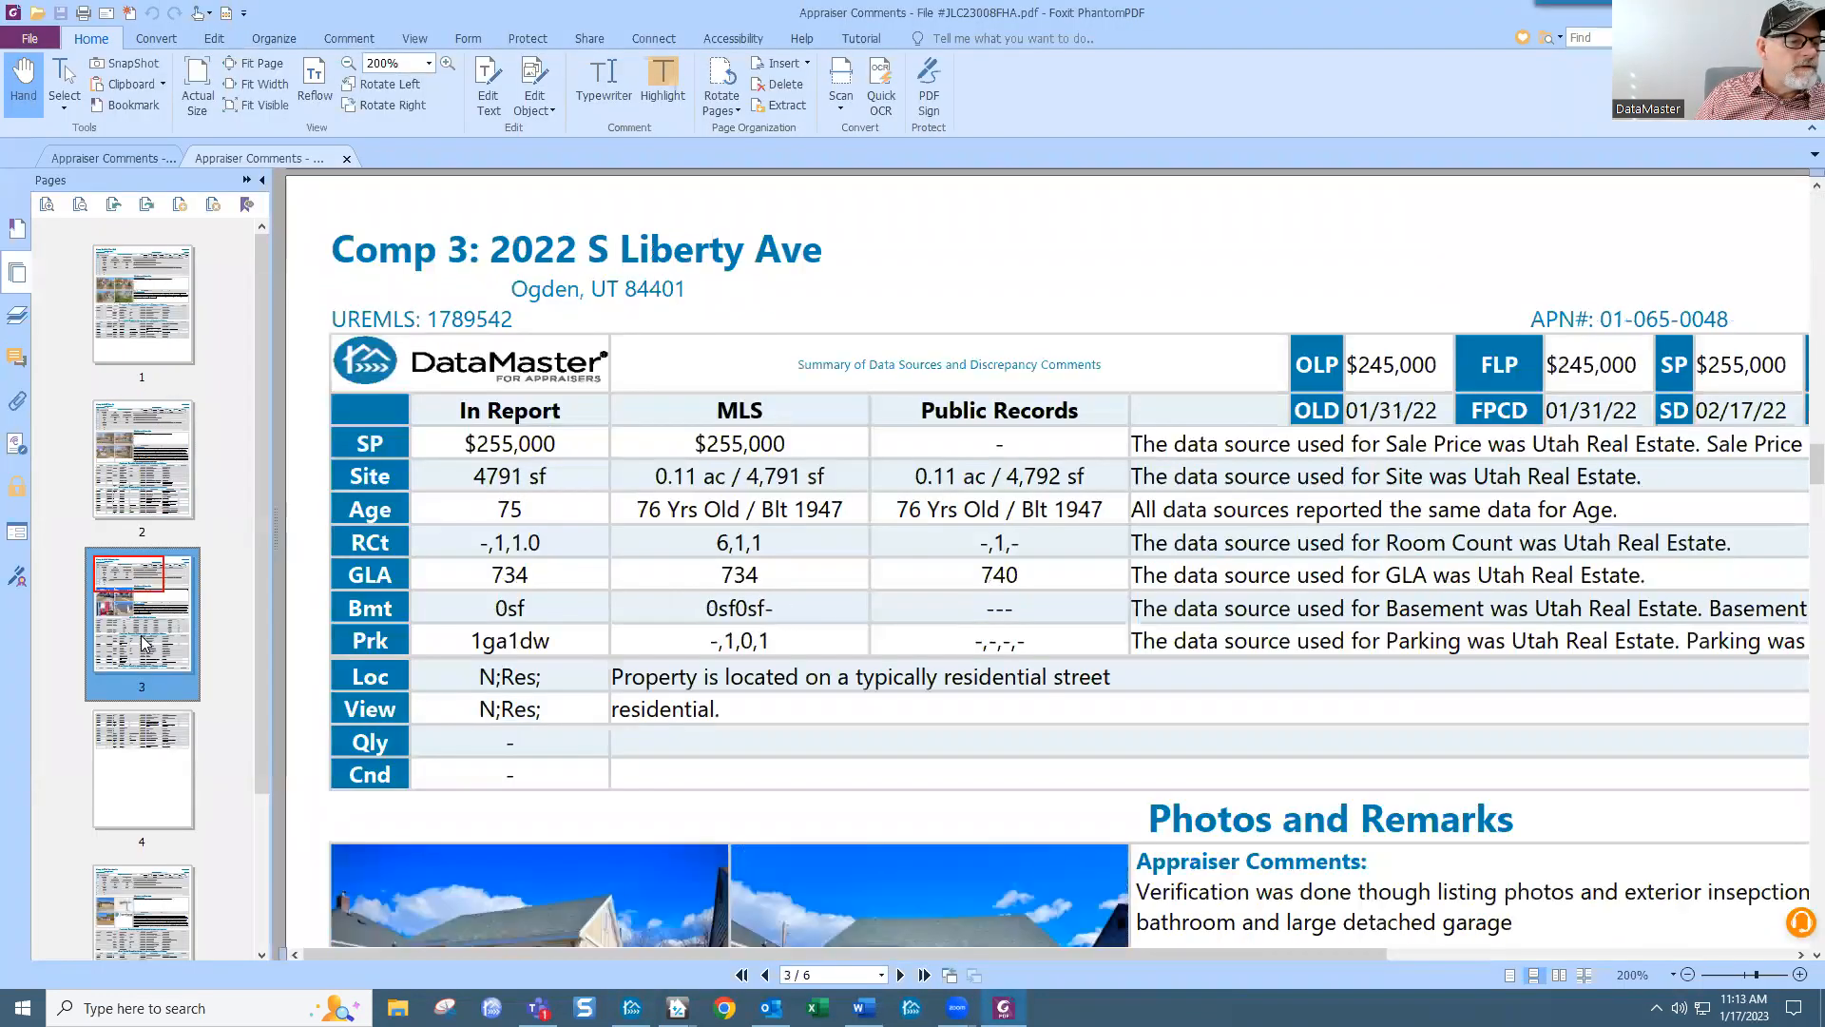
{"action": "scroll", "coordinate": [141, 635], "scroll_direction": "down", "scroll_amount": 3}
{"action": "left_click", "coordinate": [139, 697]}
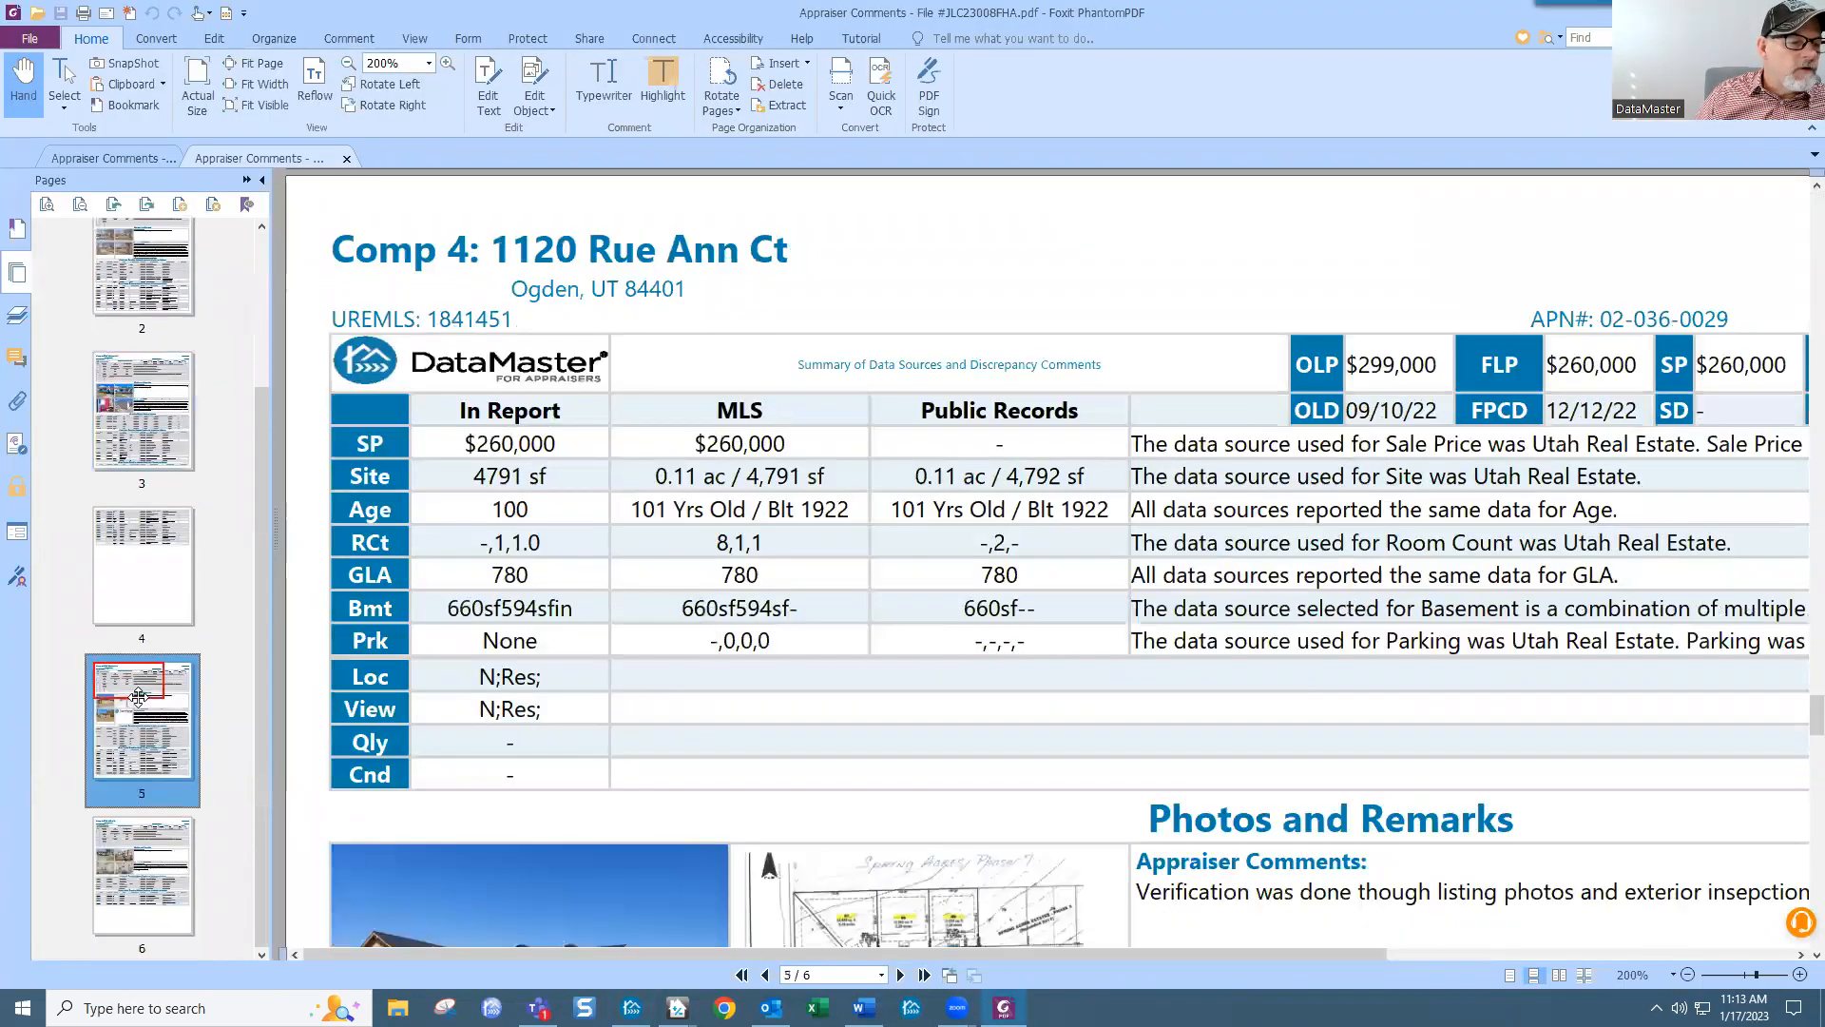
{"action": "left_click", "coordinate": [171, 860]}
{"action": "scroll", "coordinate": [143, 761], "scroll_direction": "up", "scroll_amount": 2}
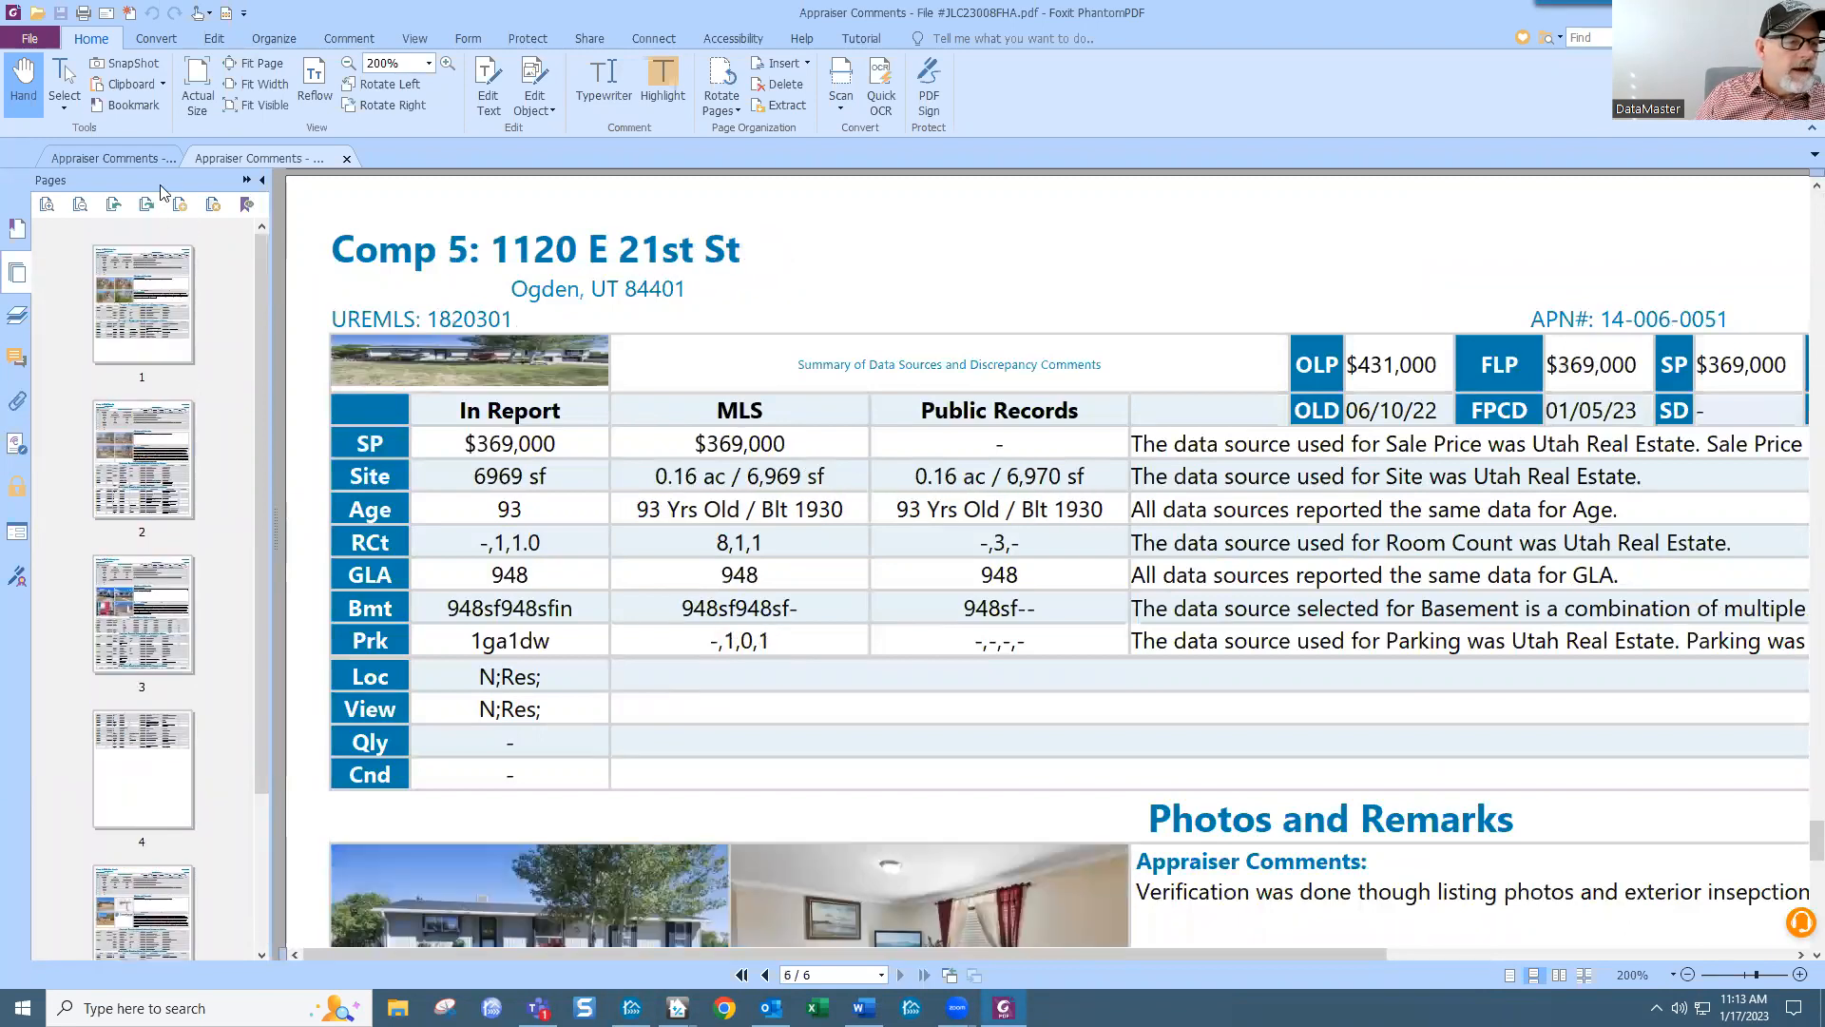
{"action": "left_click", "coordinate": [155, 627]}
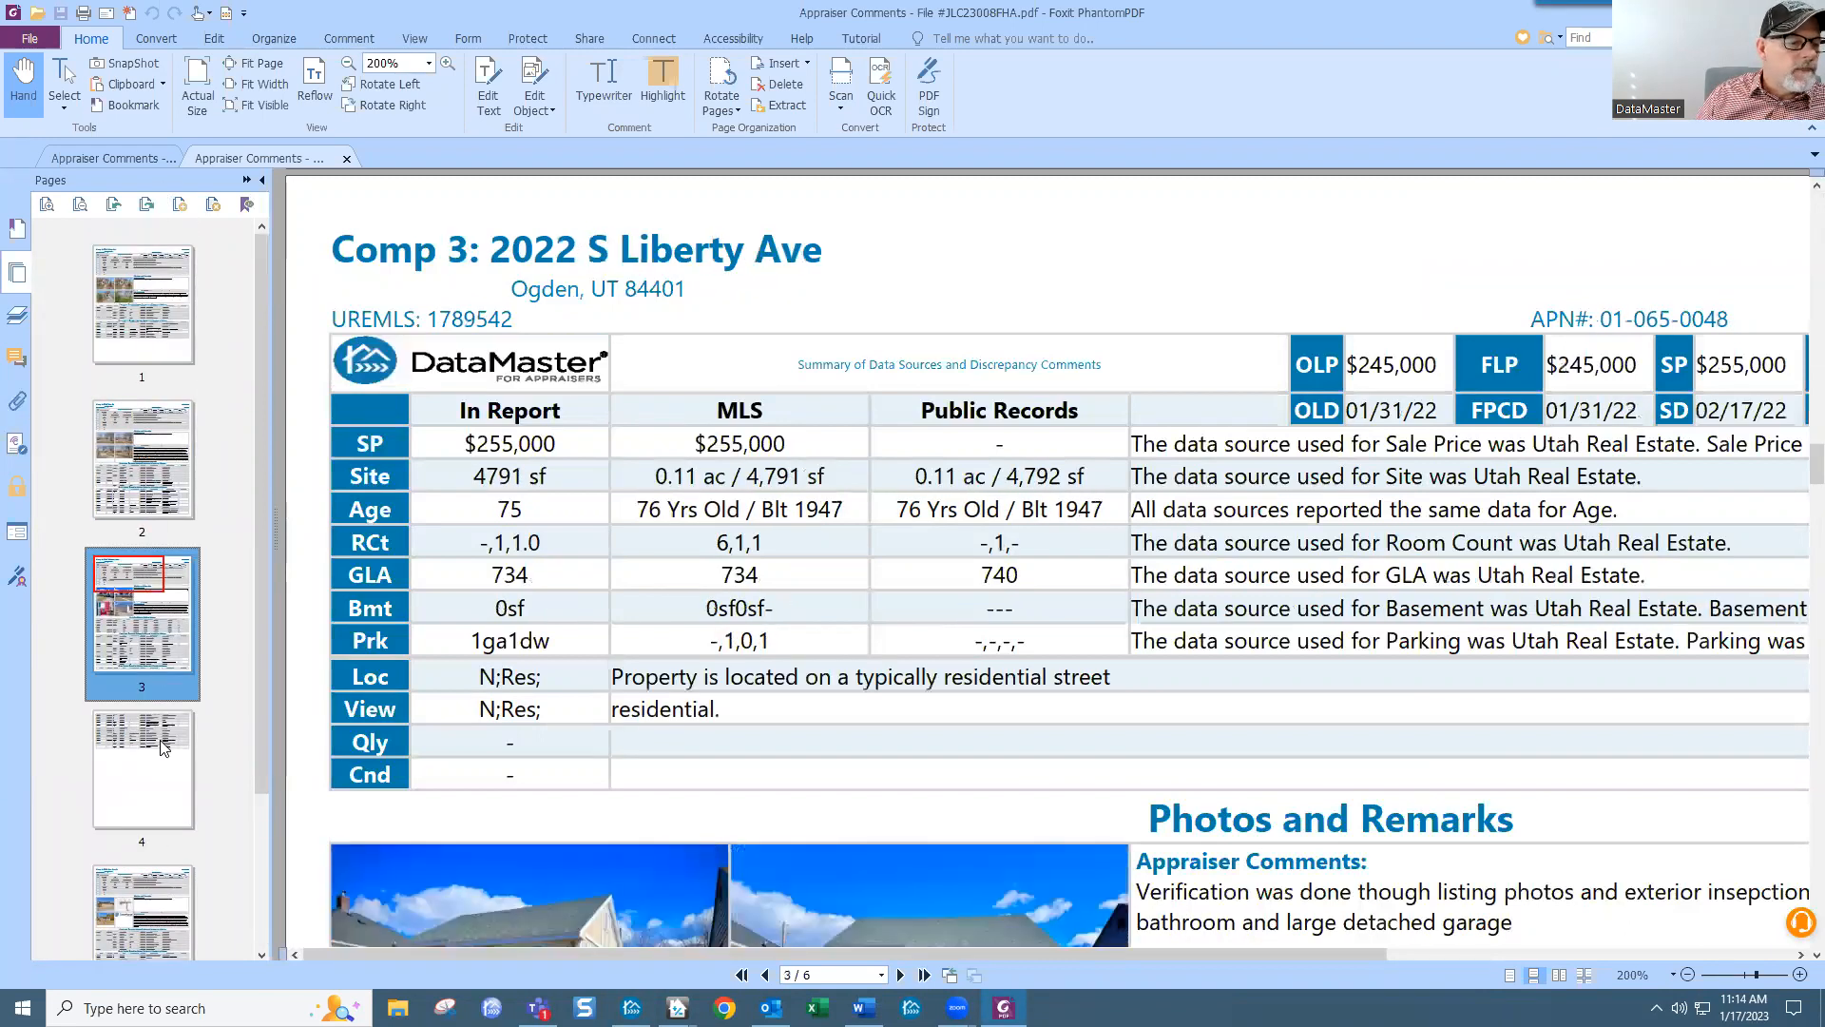
{"action": "left_click", "coordinate": [164, 751]}
{"action": "left_click", "coordinate": [1803, 12]}
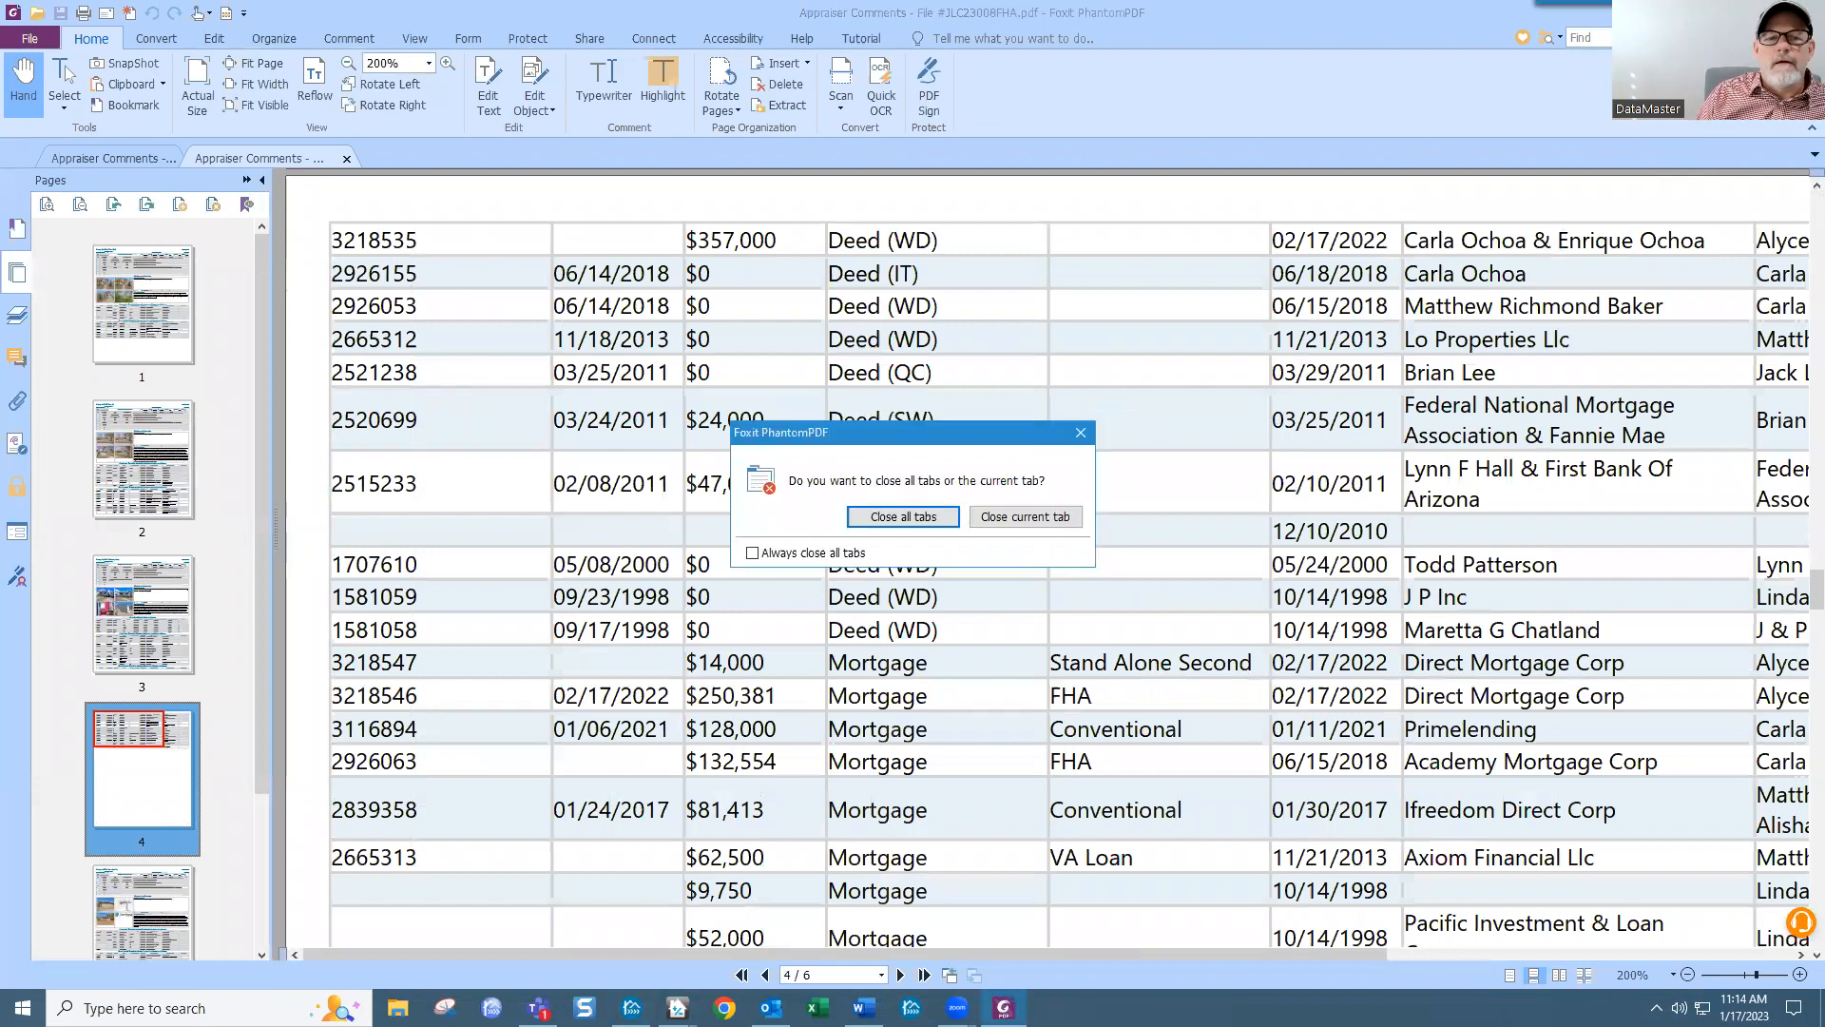
{"action": "left_click", "coordinate": [912, 519]}
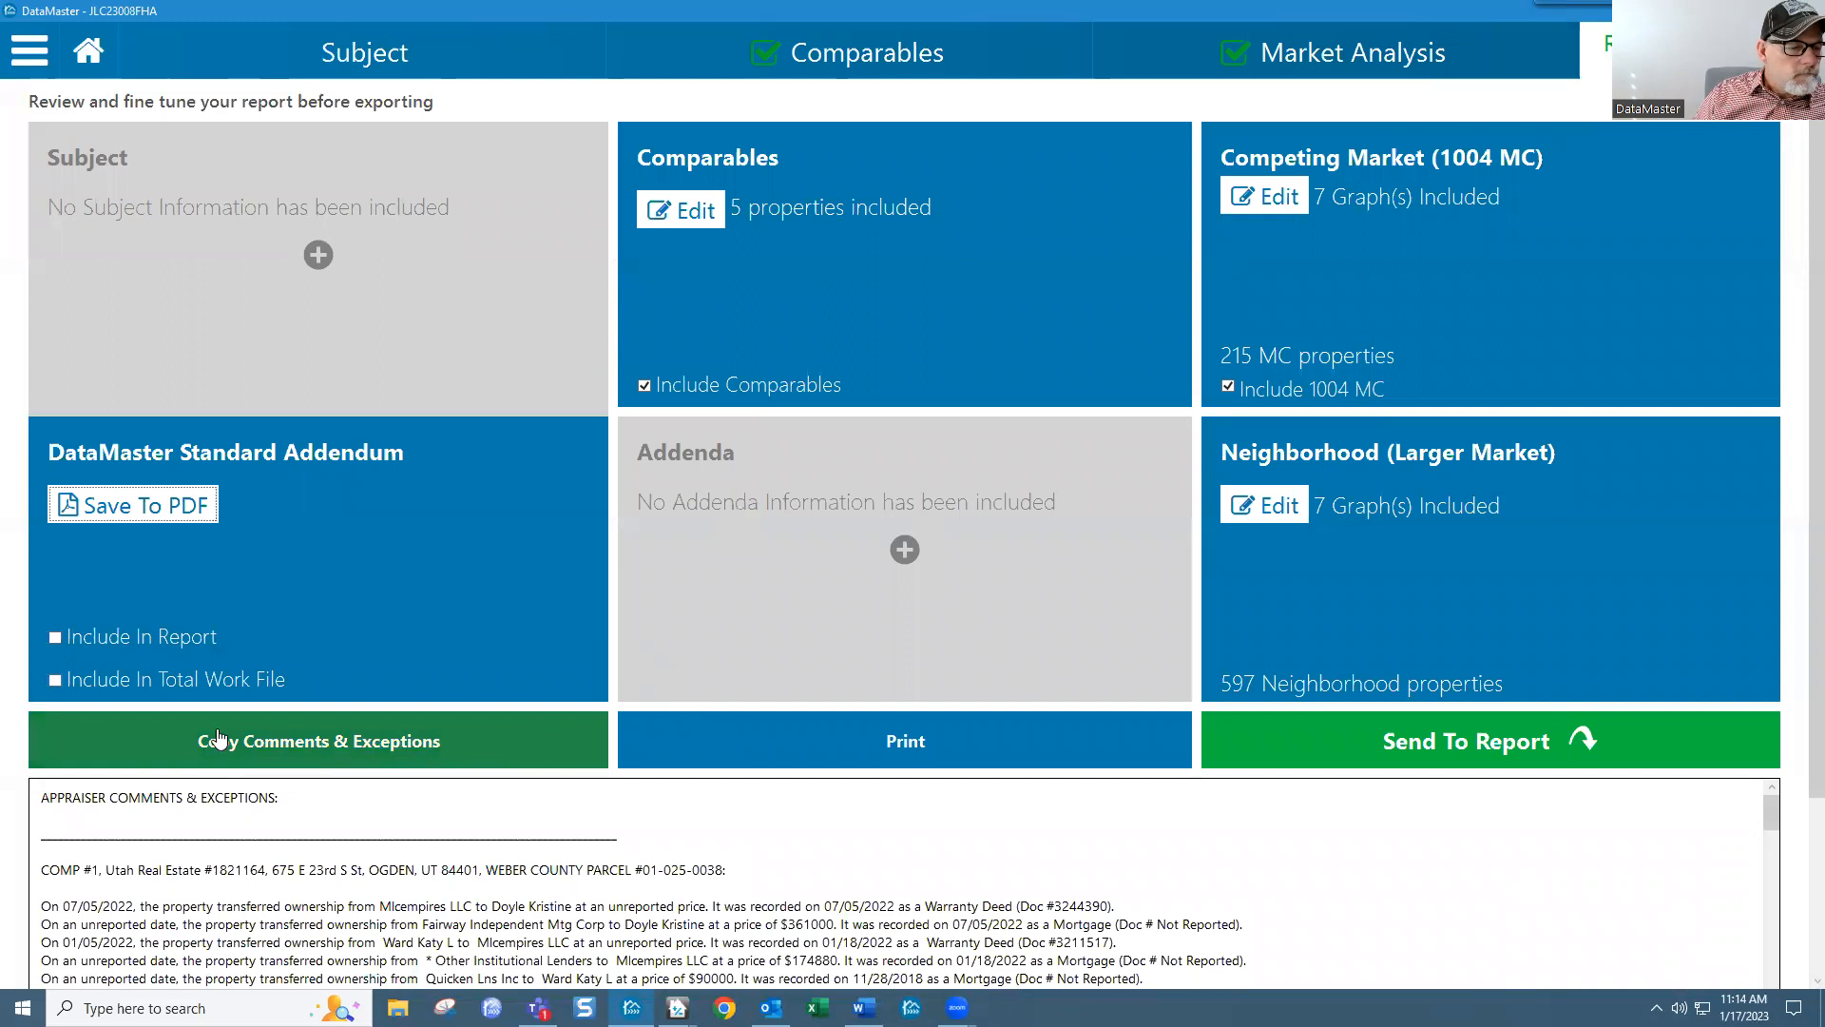
Step: Include the Standard Addendum in the report and total work file, then return to Comparables
{"action": "left_click", "coordinate": [55, 637]}
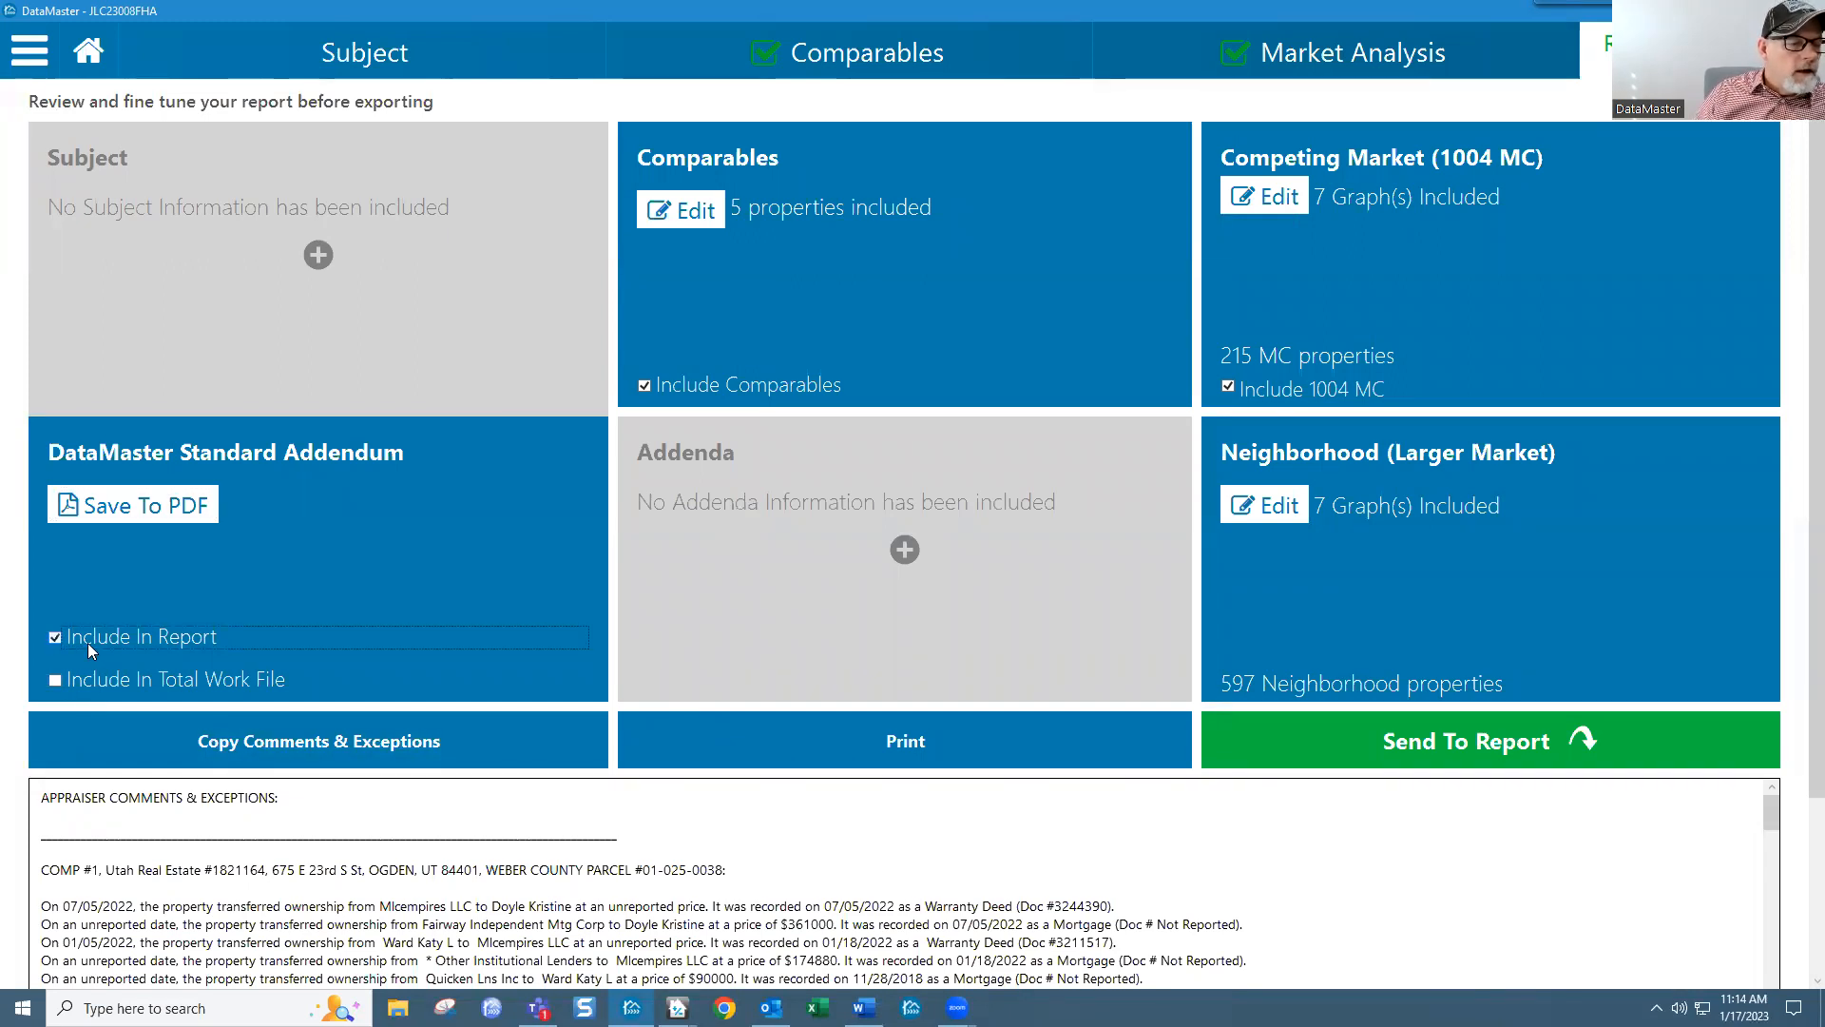
{"action": "left_click", "coordinate": [53, 680]}
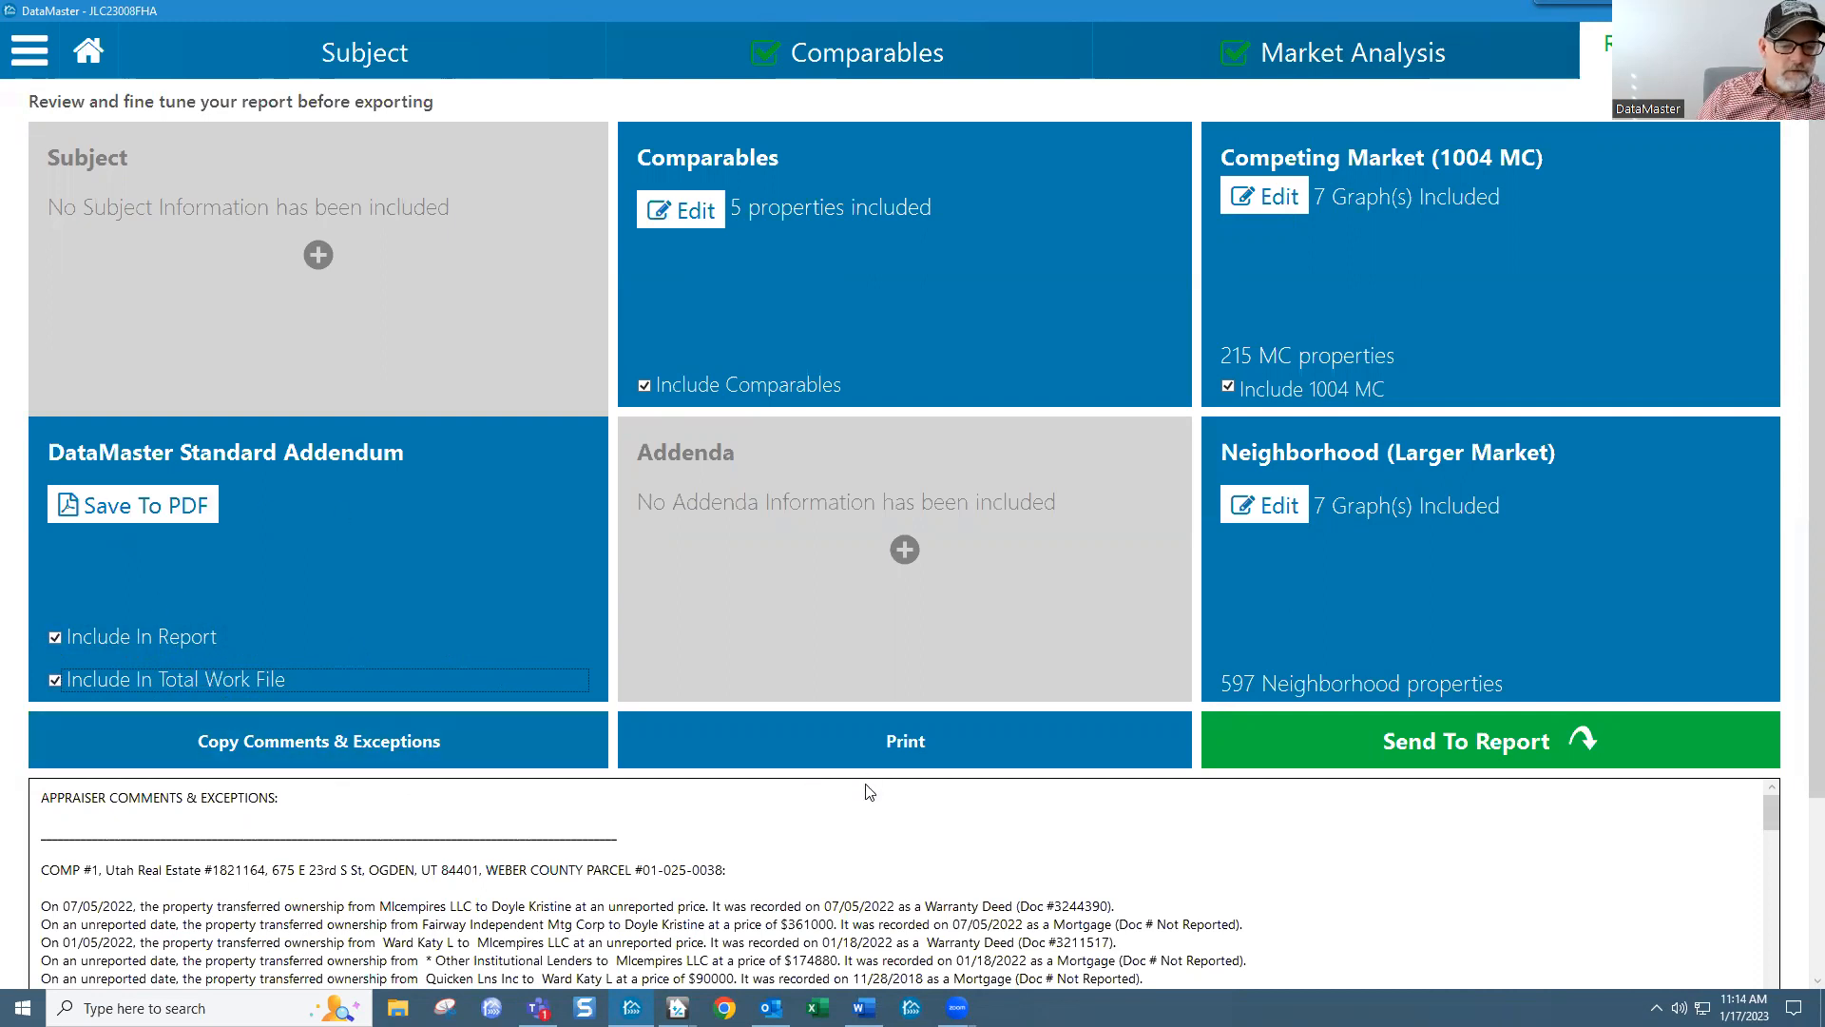
{"action": "left_click", "coordinate": [927, 742]}
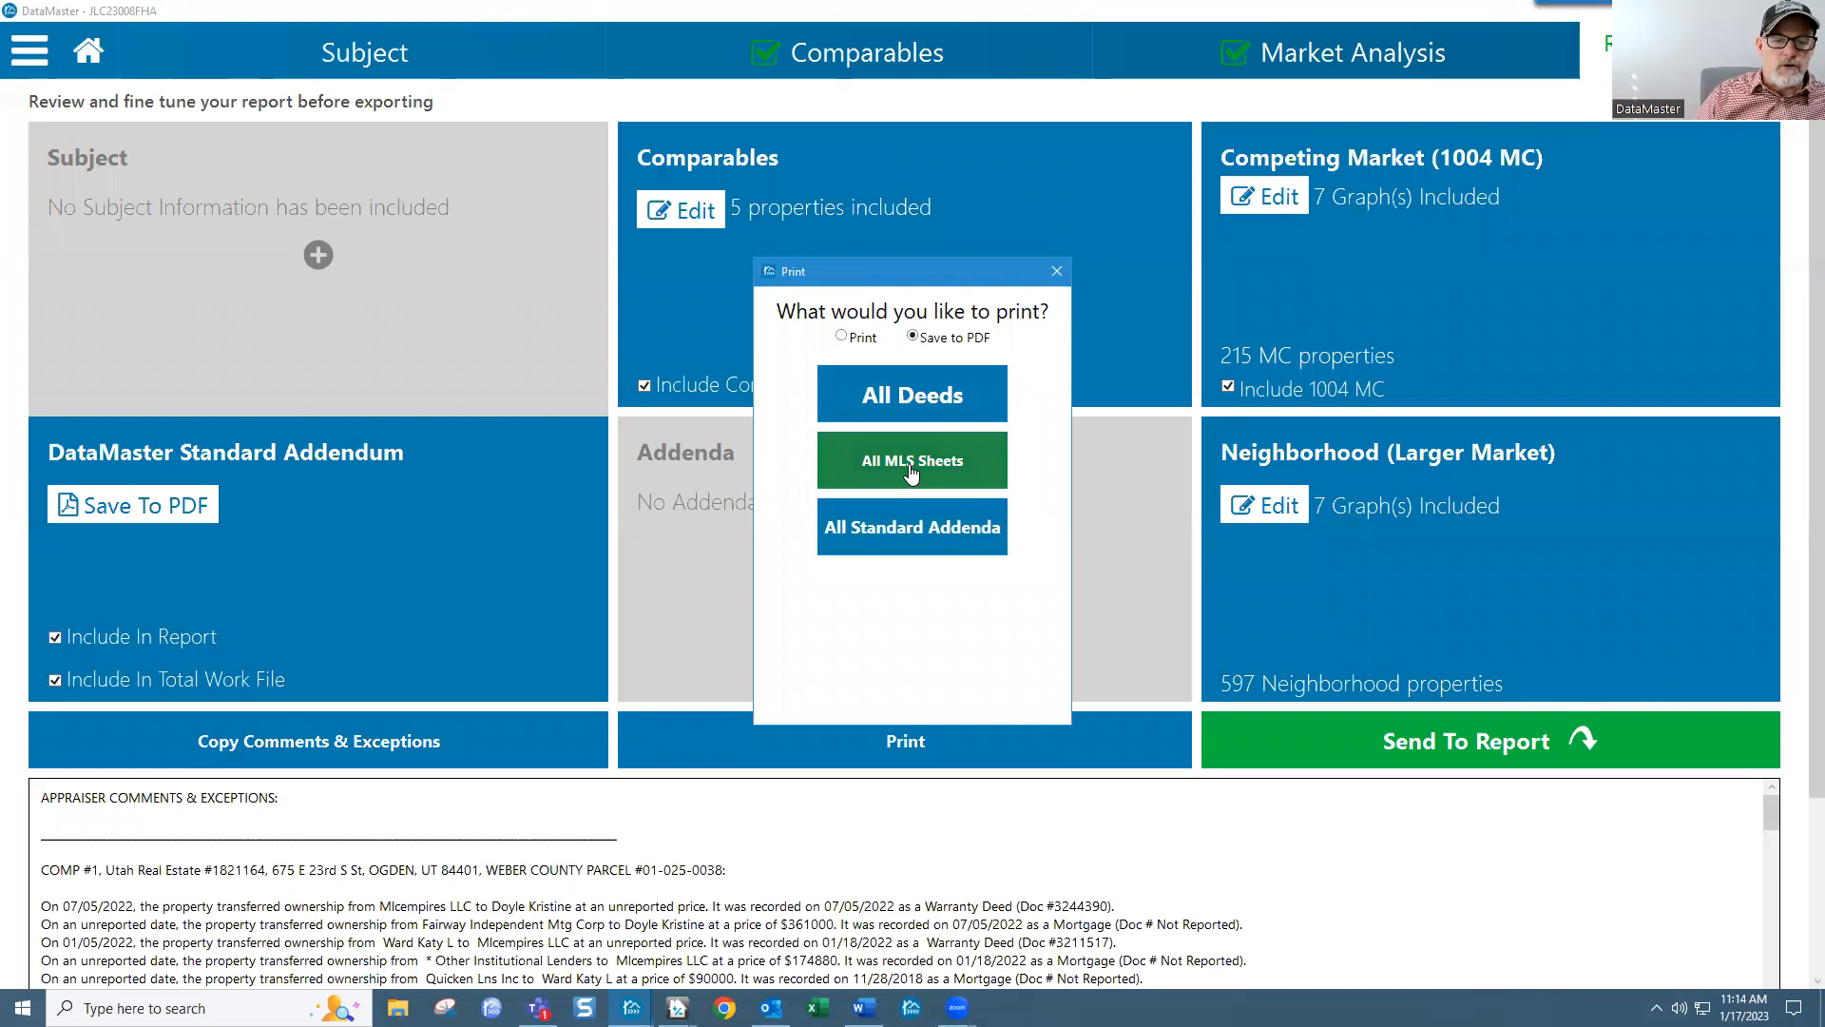
{"action": "left_click", "coordinate": [1056, 271]}
{"action": "left_click", "coordinate": [867, 59]}
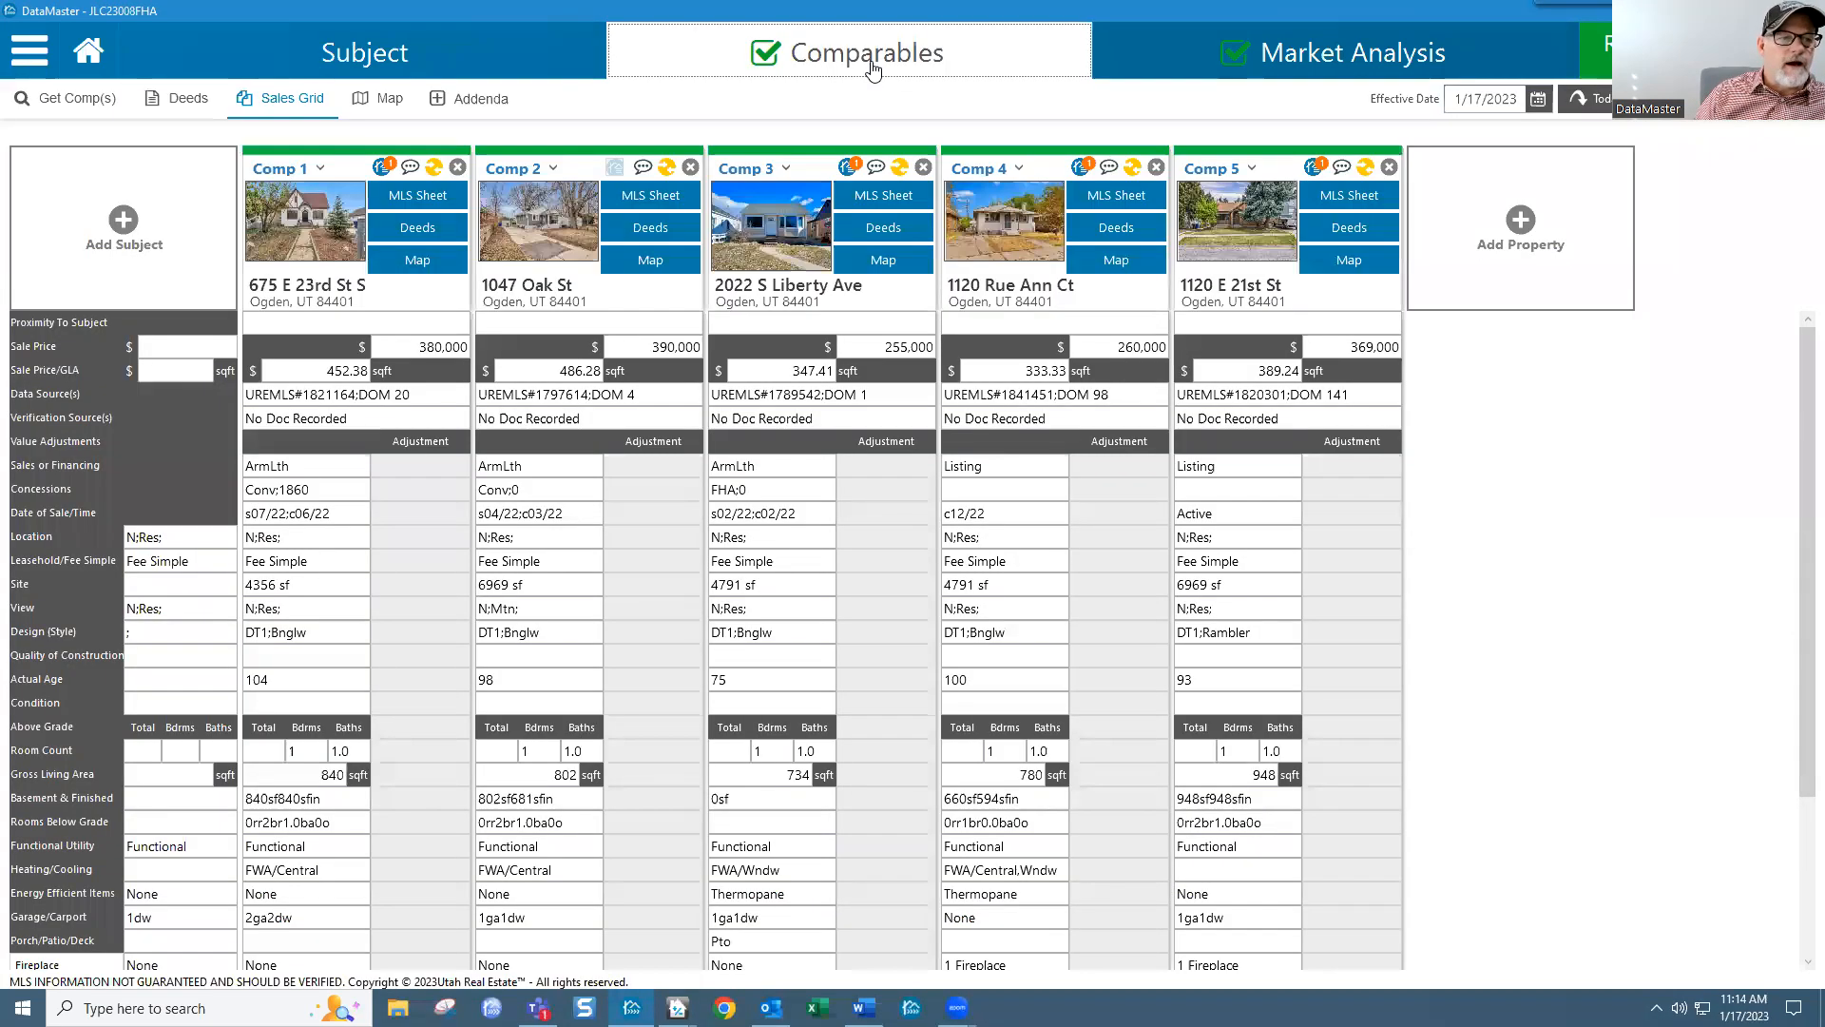
Step: Look over and close Comp 1's MLS listing sheet, then return to the review page
{"action": "left_click", "coordinate": [382, 198]}
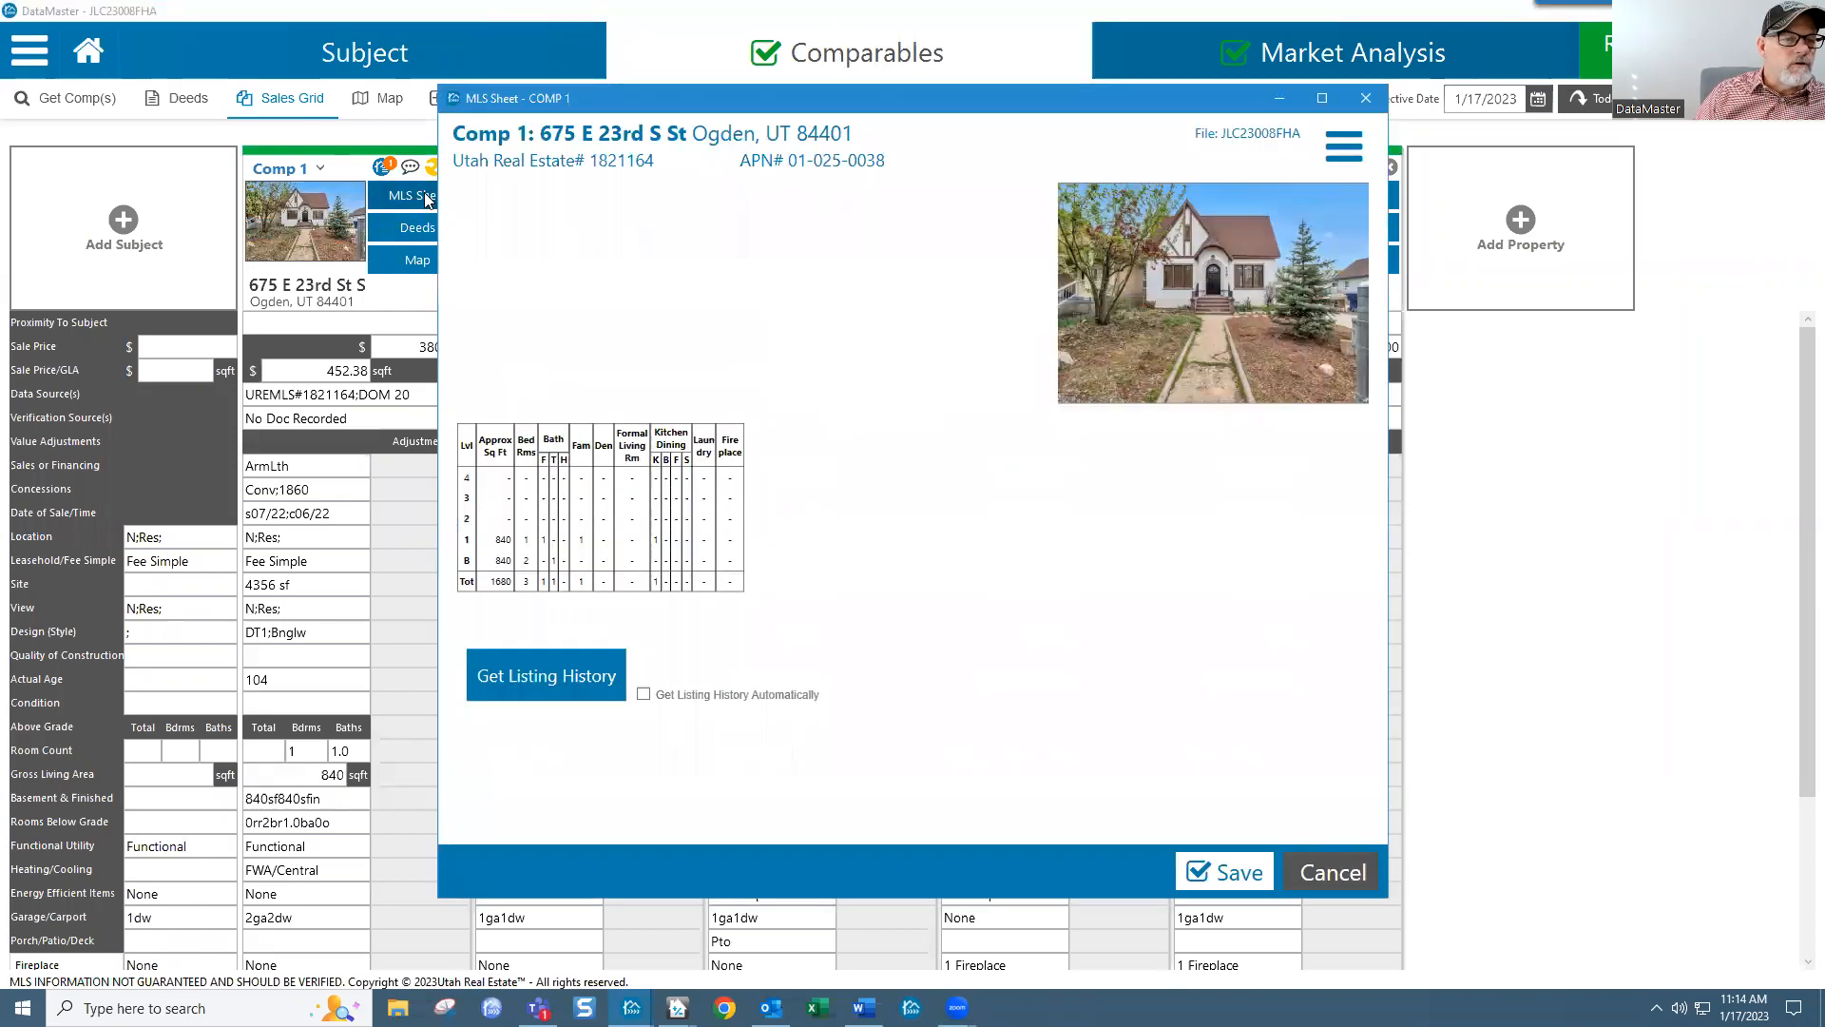
{"action": "left_click_drag", "start_coordinate": [1378, 271], "coordinate": [1384, 222]}
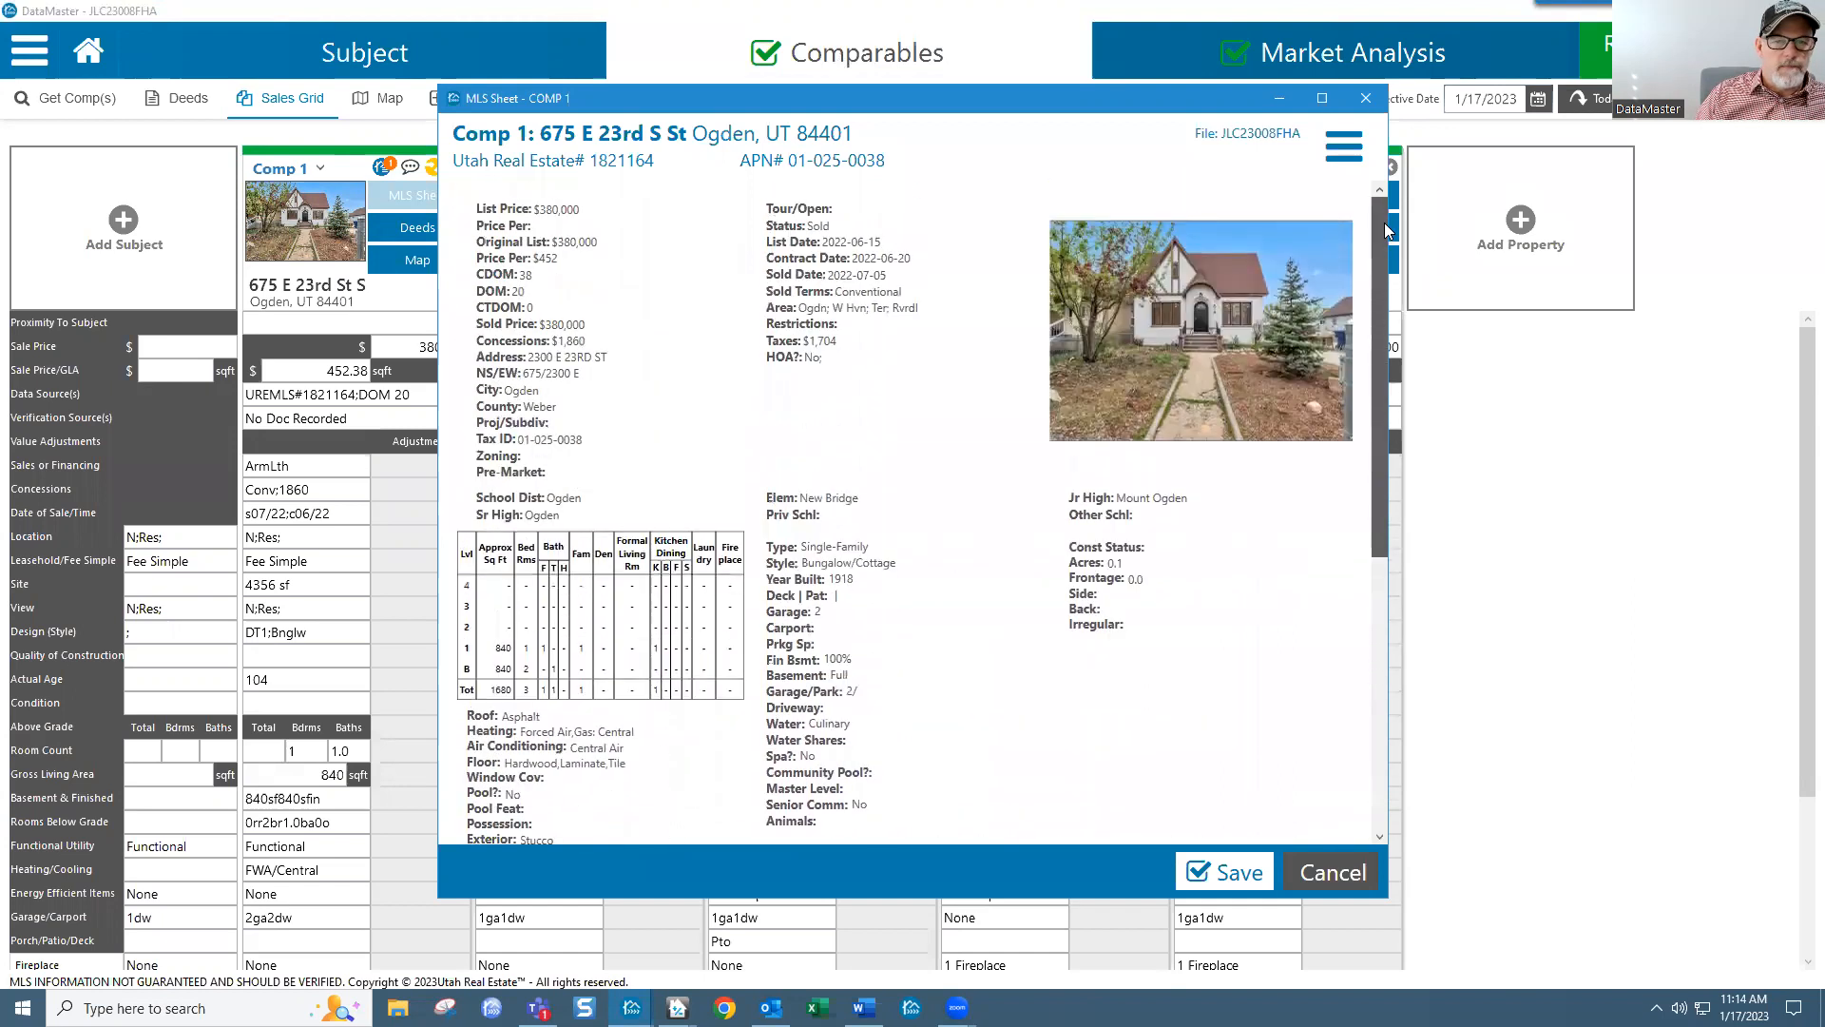
{"action": "left_click", "coordinate": [1365, 100]}
{"action": "left_click", "coordinate": [1659, 52]}
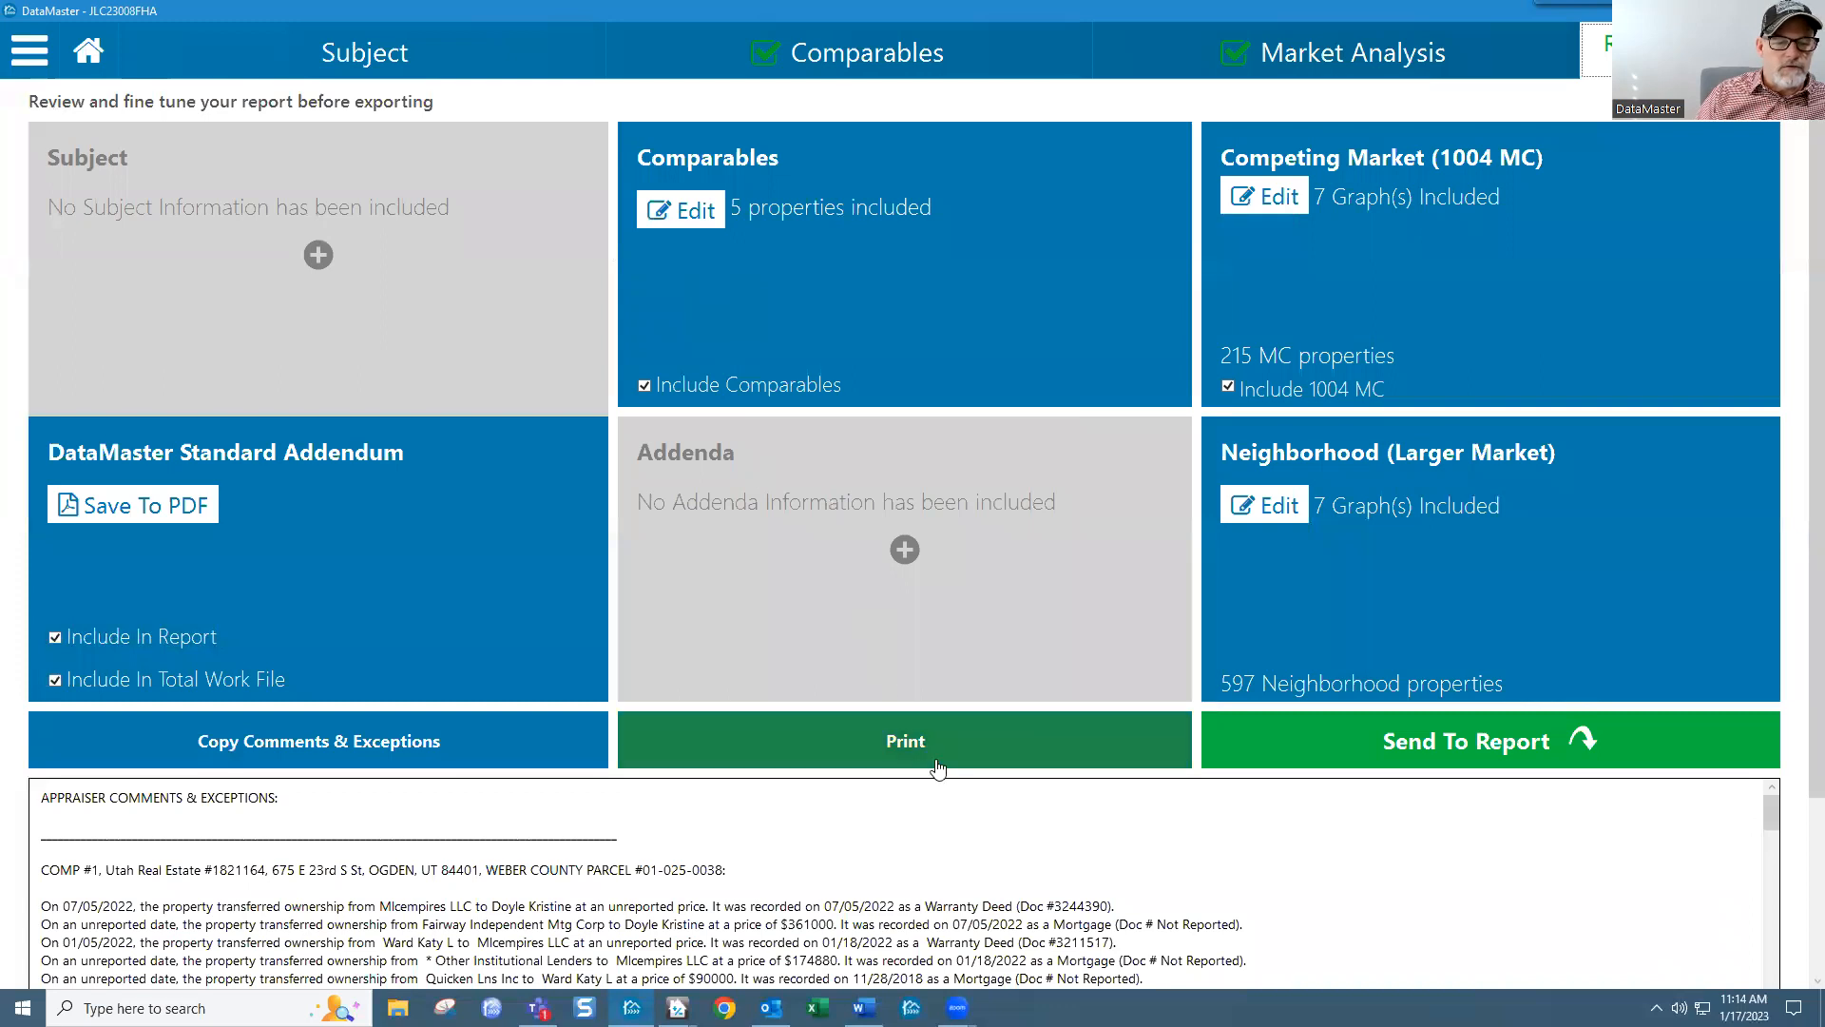
Step: Close the print options with Save to PDF still selected, then go to Comparables
{"action": "left_click", "coordinate": [937, 766]}
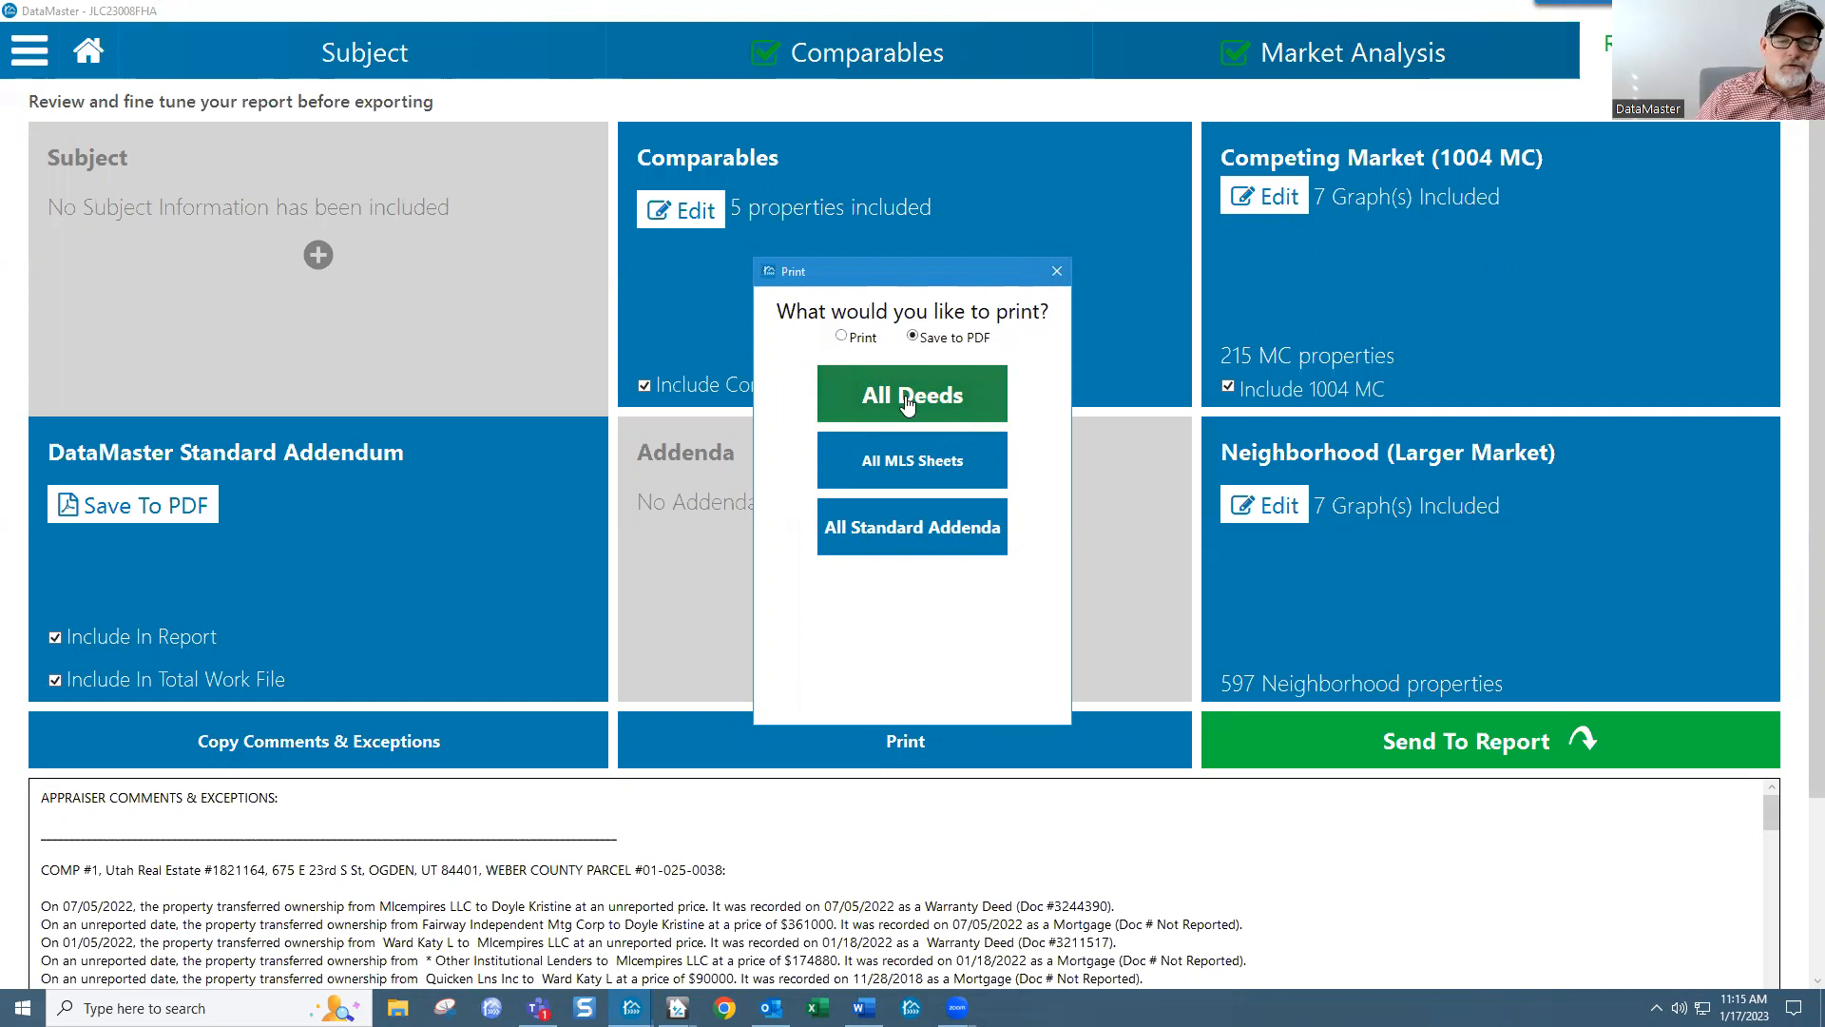
{"action": "left_click", "coordinate": [842, 337]}
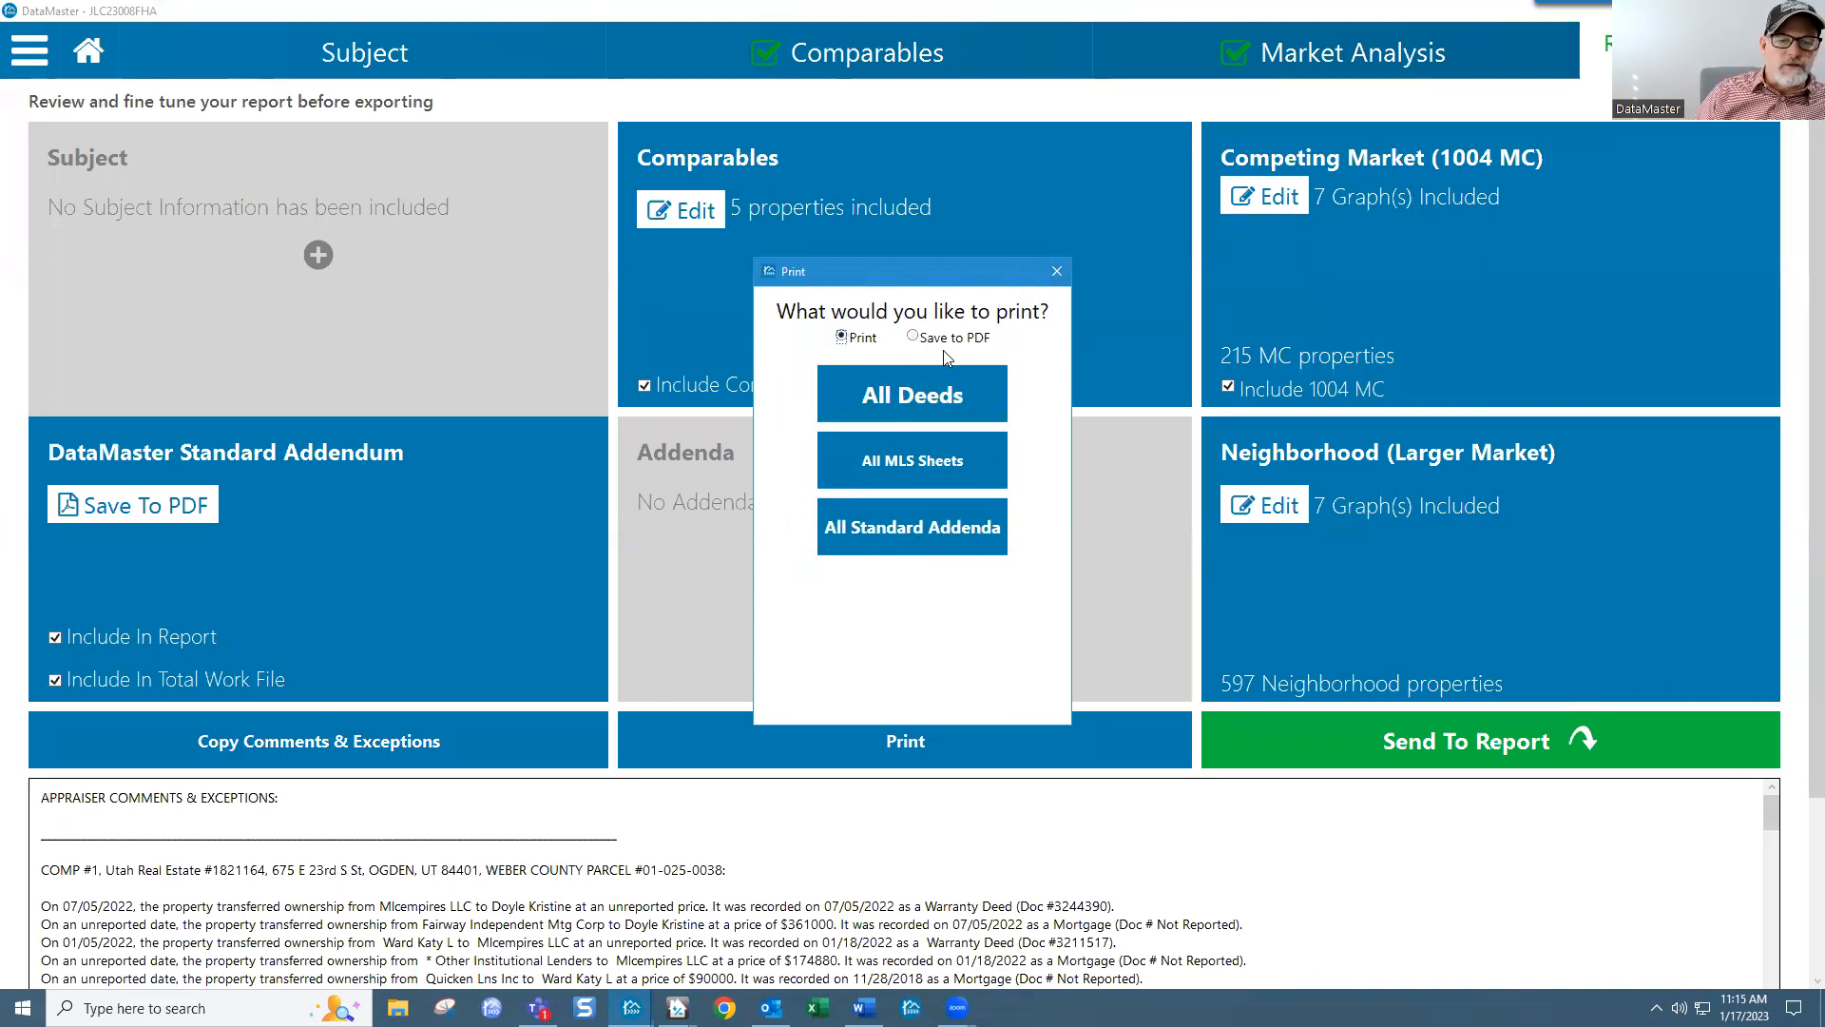
{"action": "left_click", "coordinate": [912, 338]}
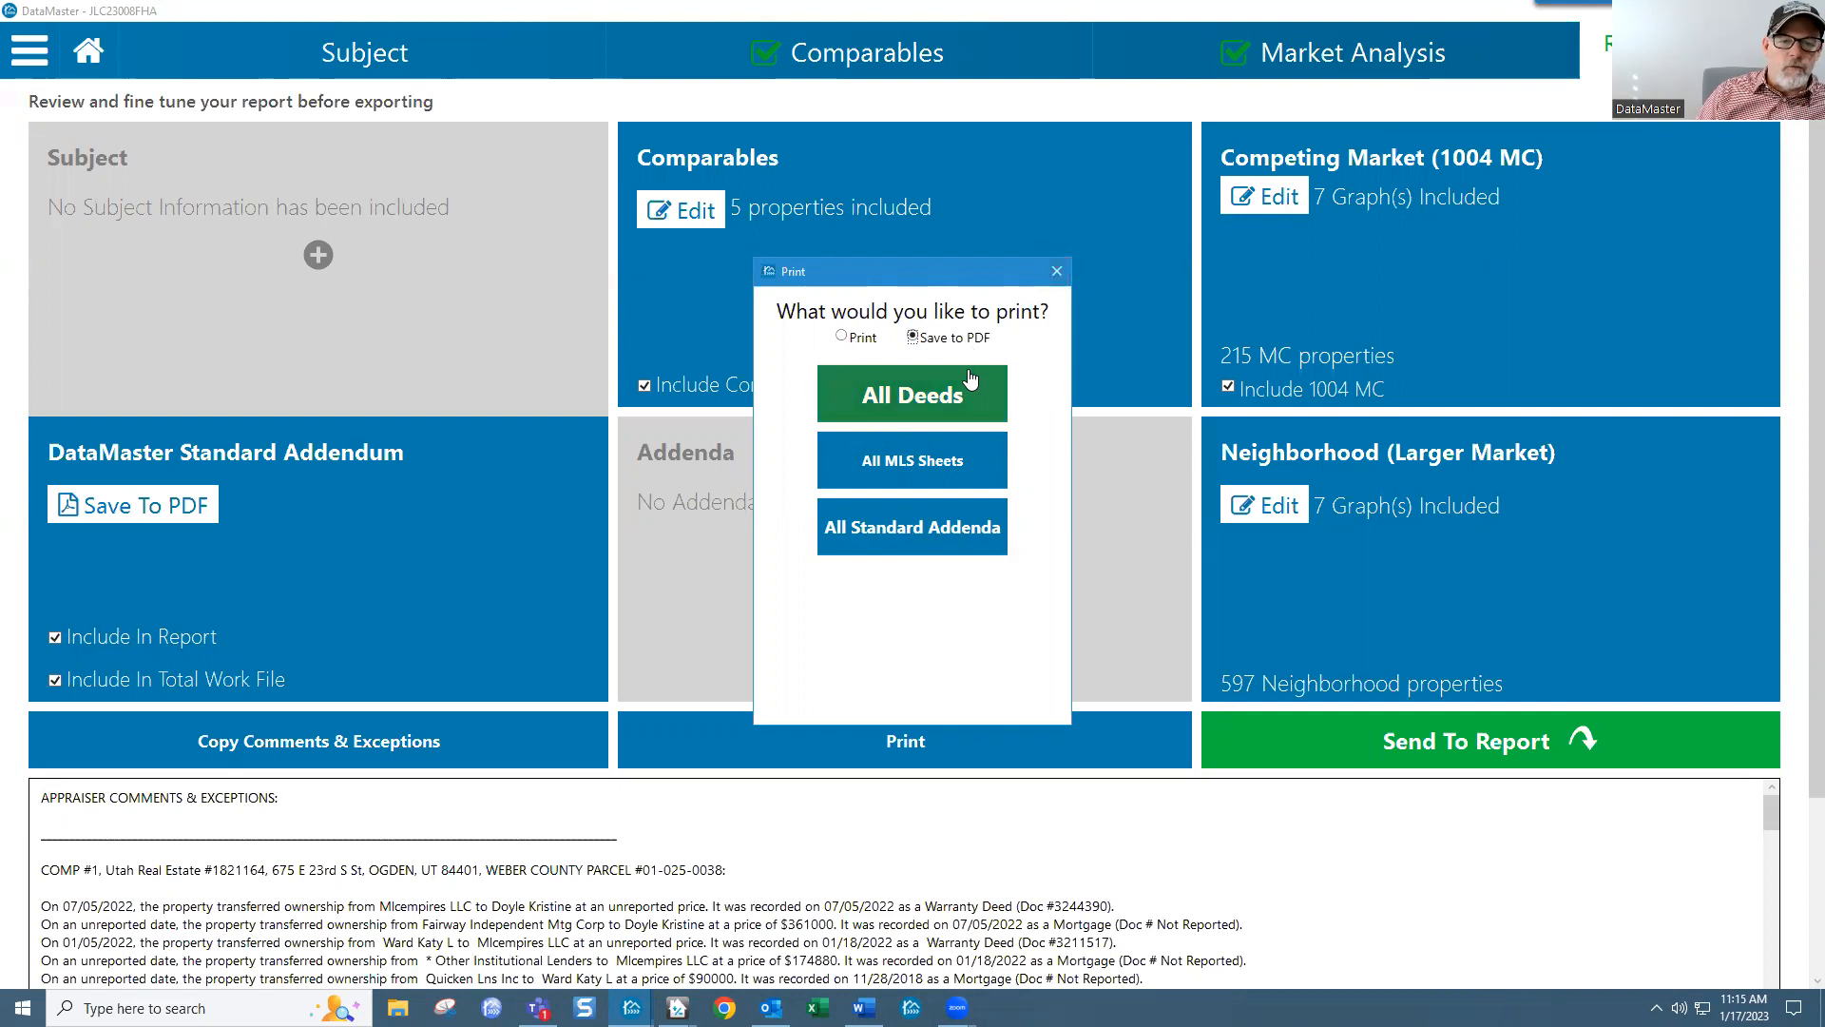
{"action": "left_click", "coordinate": [1058, 276]}
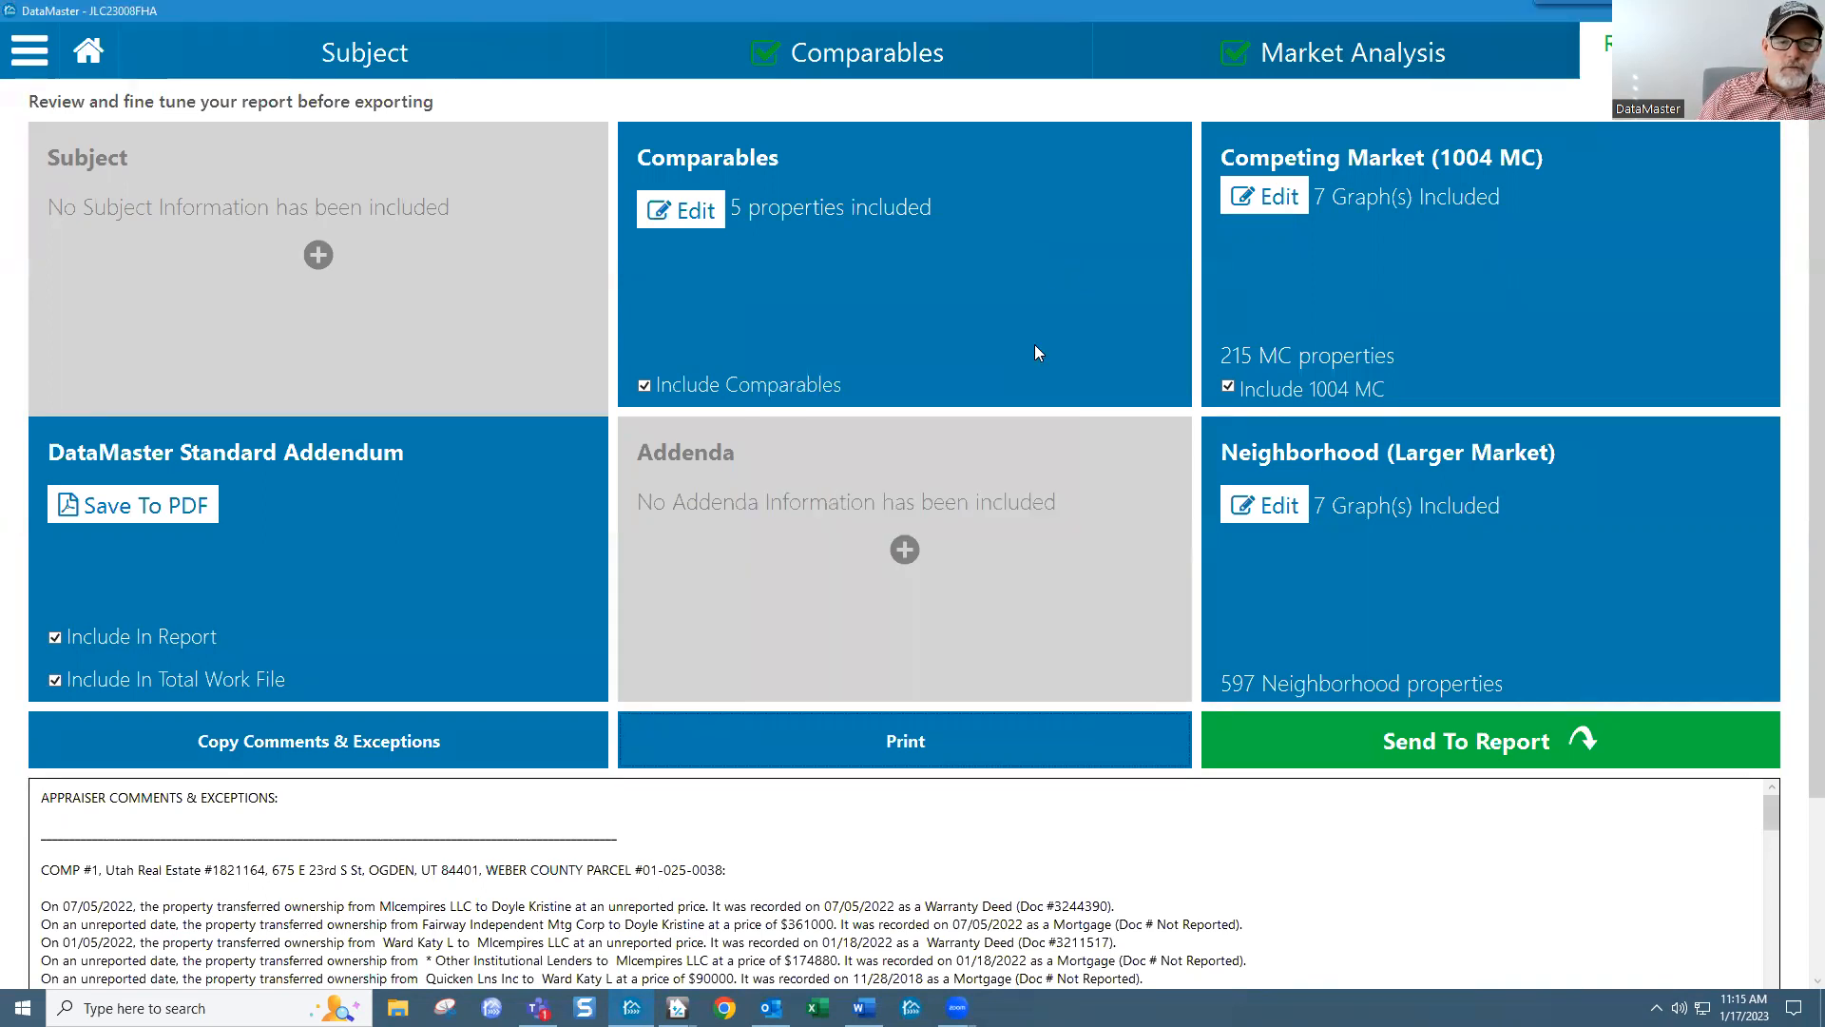
{"action": "left_click", "coordinate": [899, 74]}
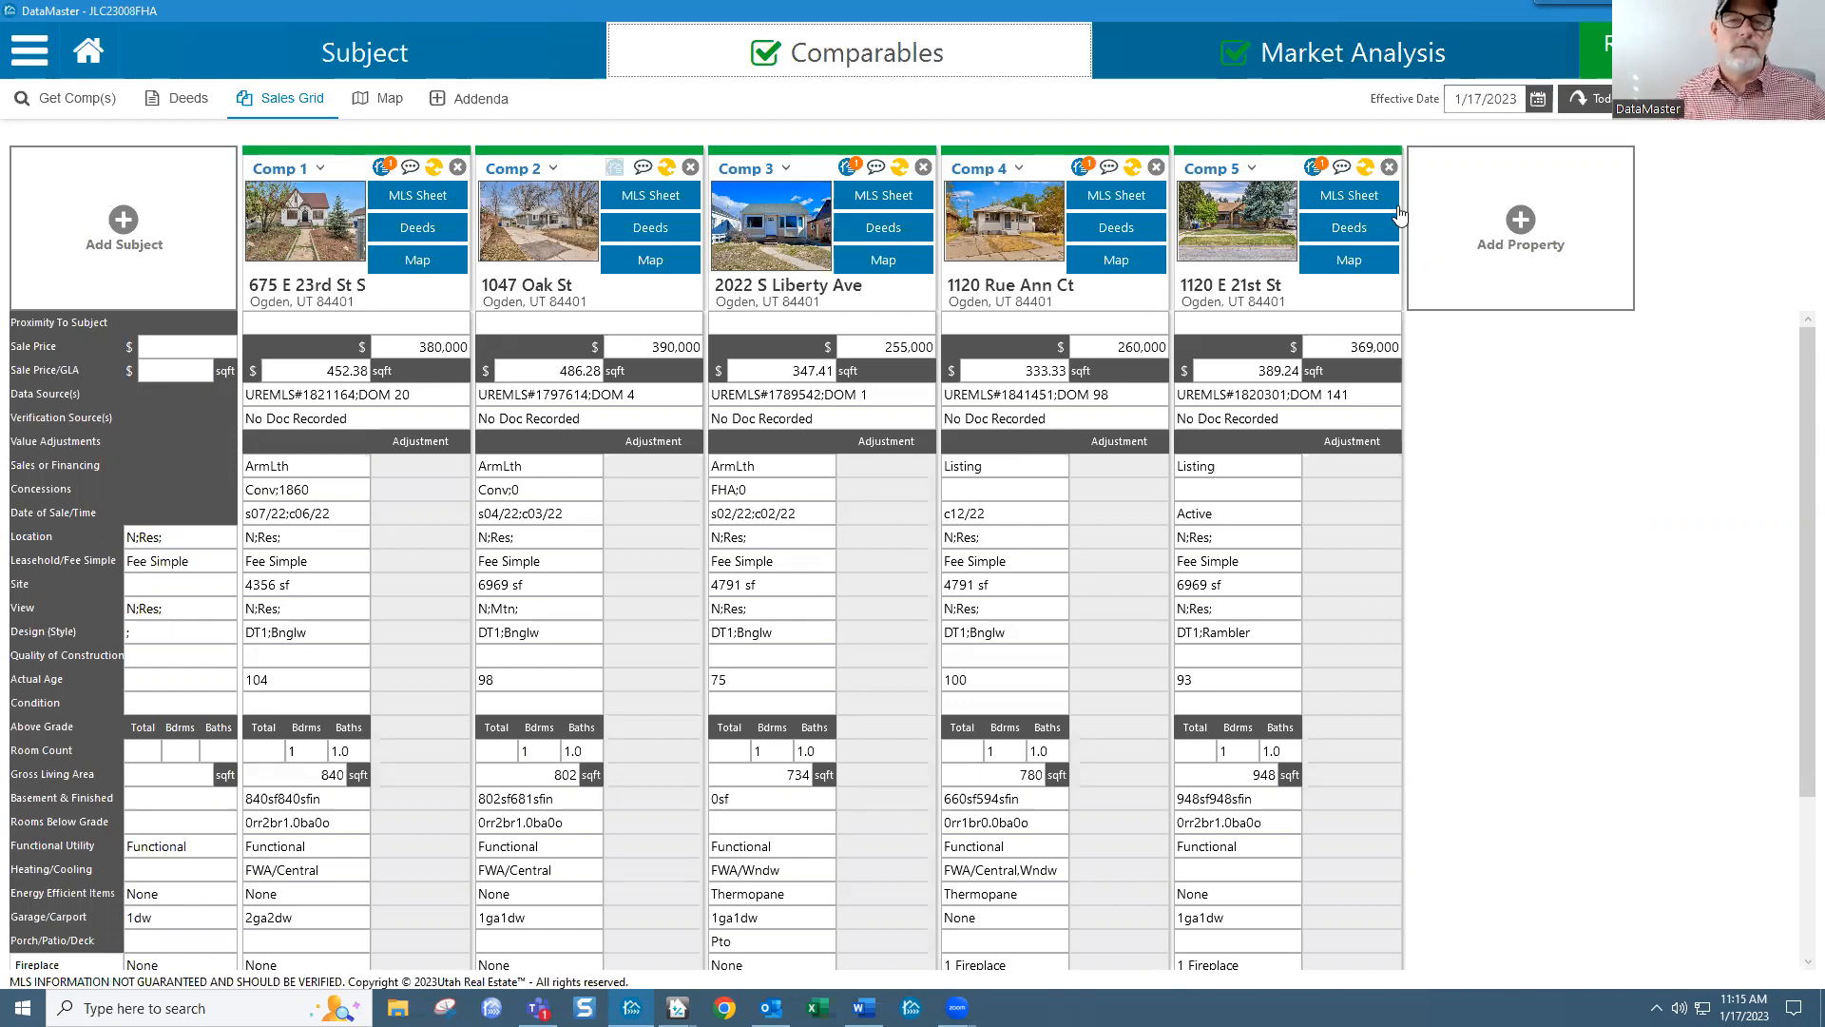
Step: Open the Market Analysis page's Larger Market price-per-sqft charts
{"action": "left_click", "coordinate": [1341, 60]}
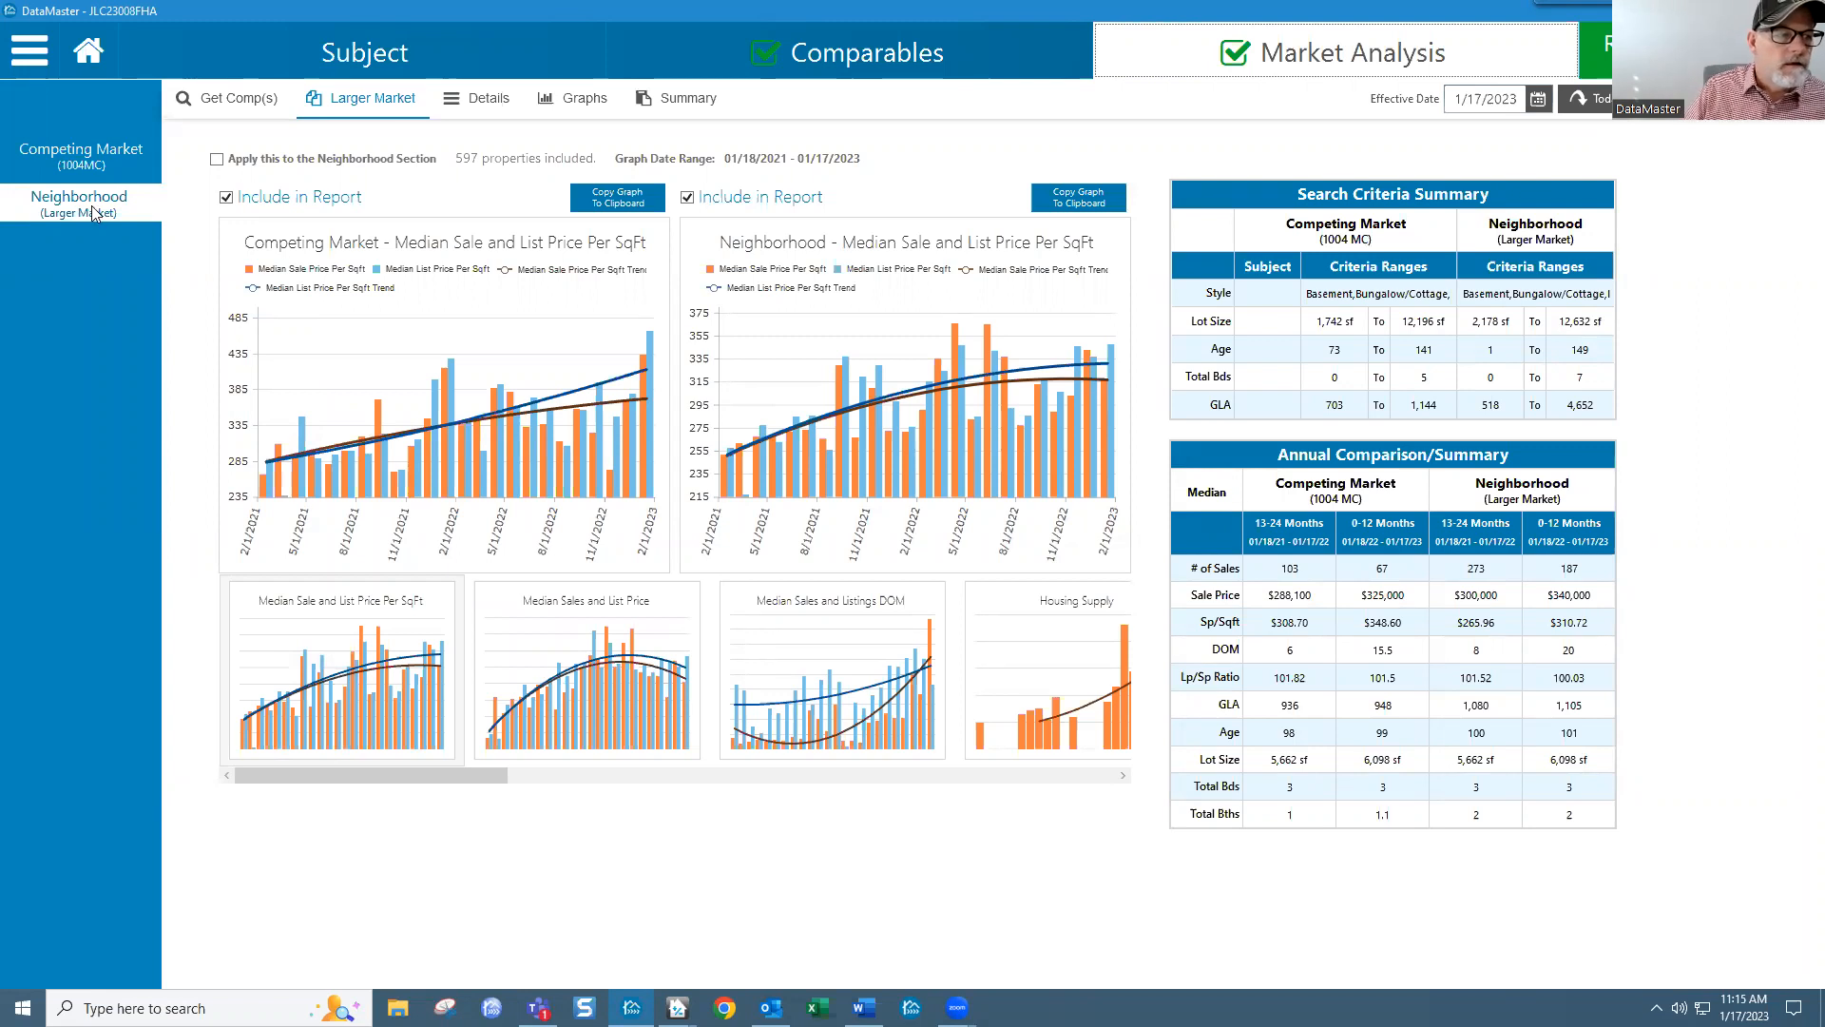
Step: Show the Competing Market analysis, then the Neighborhood (Larger Market) graphs
{"action": "left_click", "coordinate": [103, 167]}
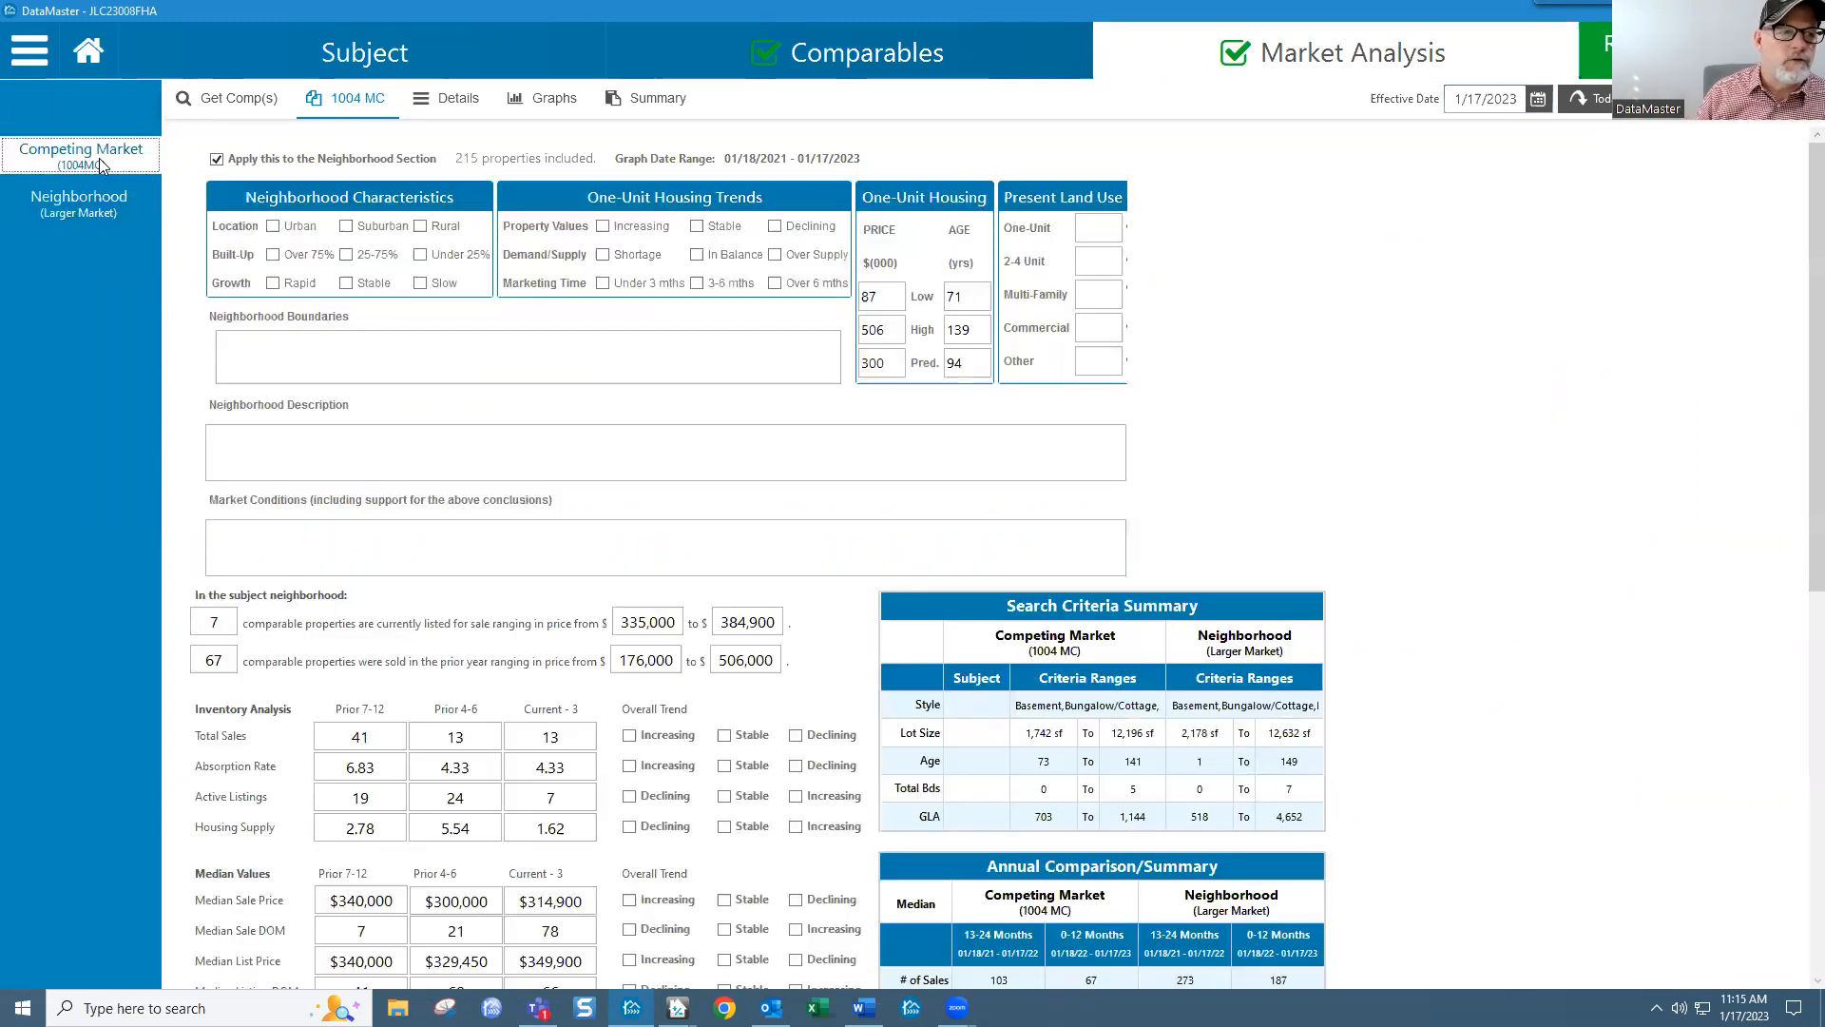
{"action": "left_click", "coordinate": [105, 209]}
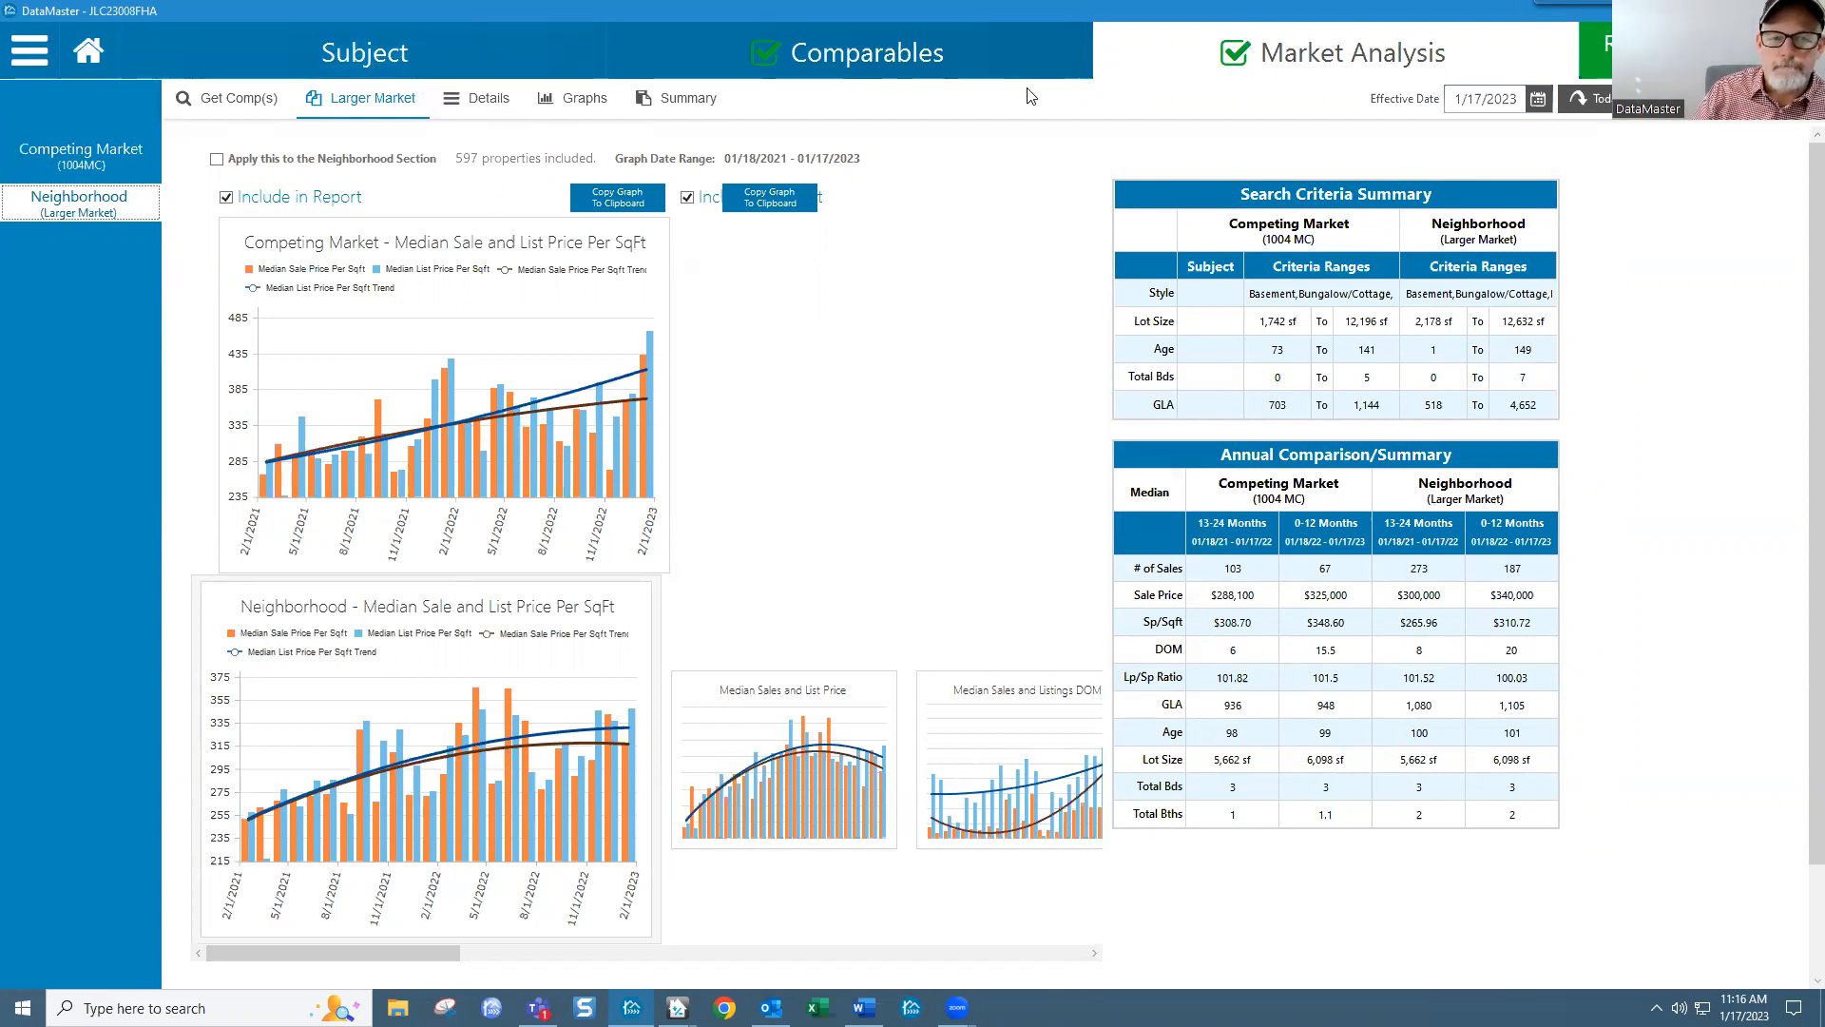
Step: Check the five comps on the Comparables sales grid, then bring the DataMaster window back to the front
{"action": "left_click", "coordinate": [968, 73]}
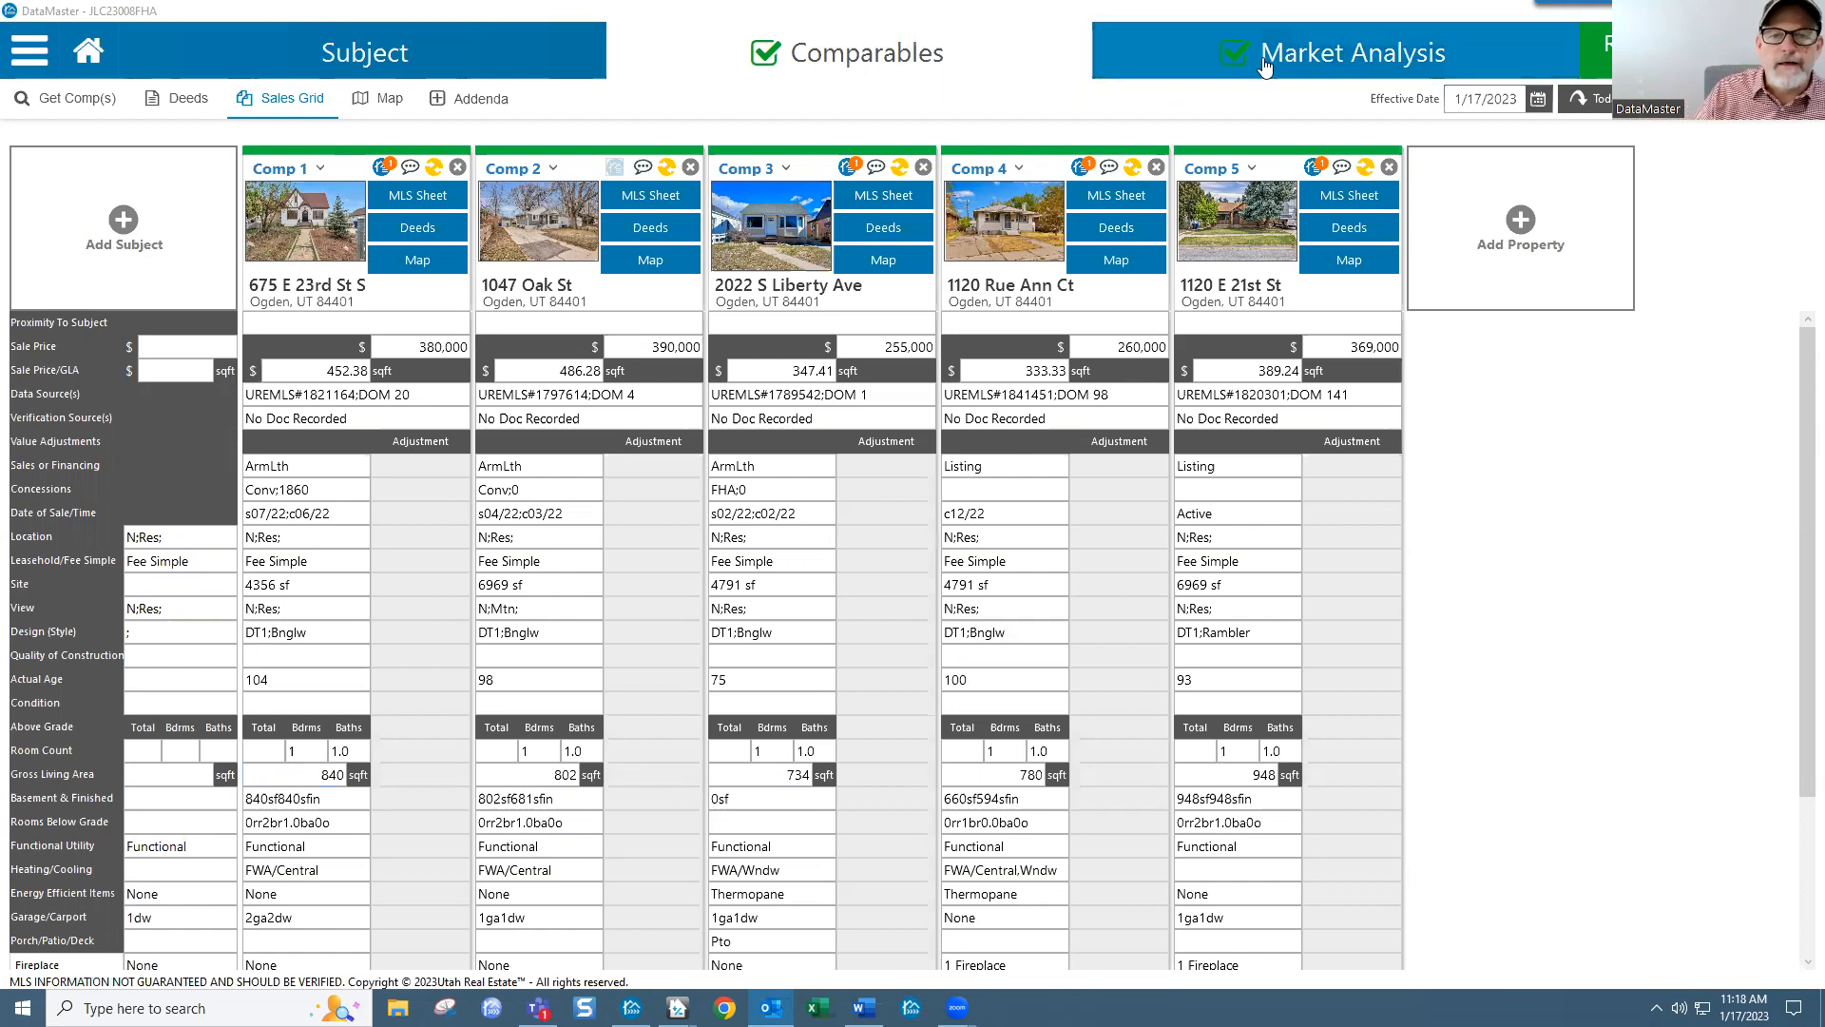
{"action": "left_click", "coordinate": [1299, 59]}
Step: Look over the Competing Market 1004 MC form, then list its 215 included properties in the Details table
{"action": "left_click", "coordinate": [1299, 58]}
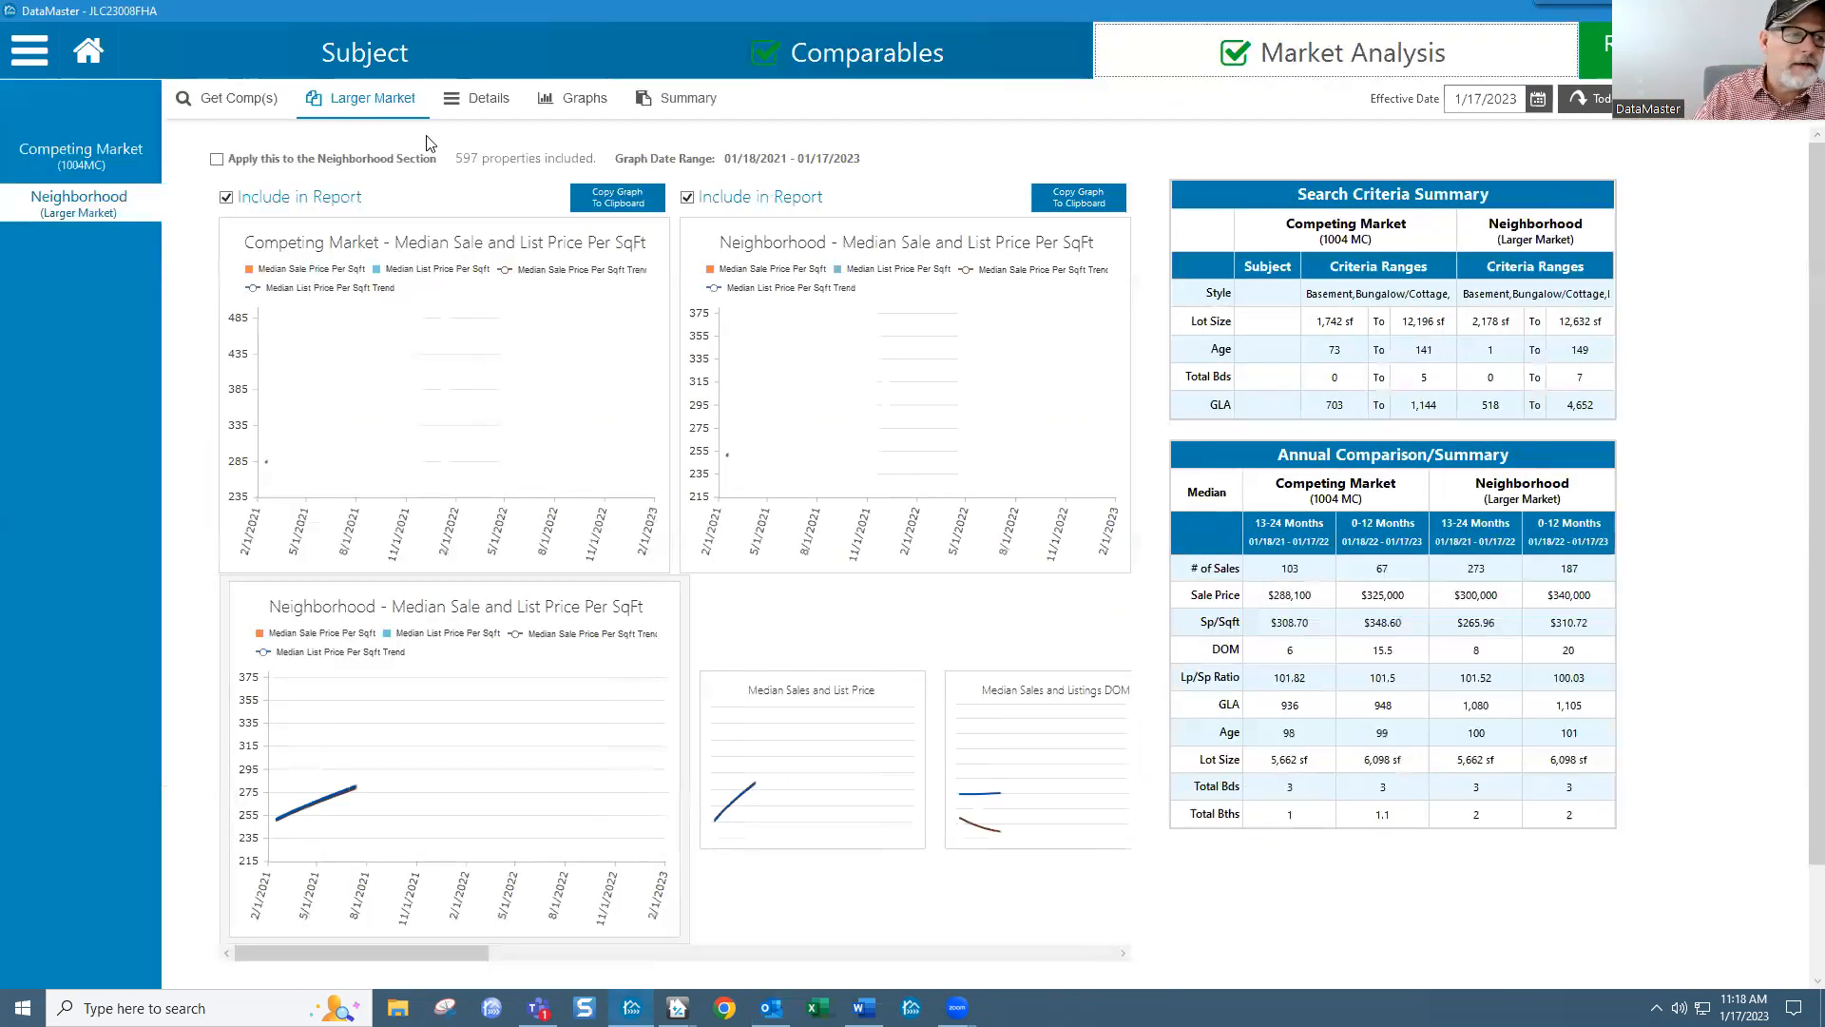
{"action": "left_click", "coordinate": [81, 160]}
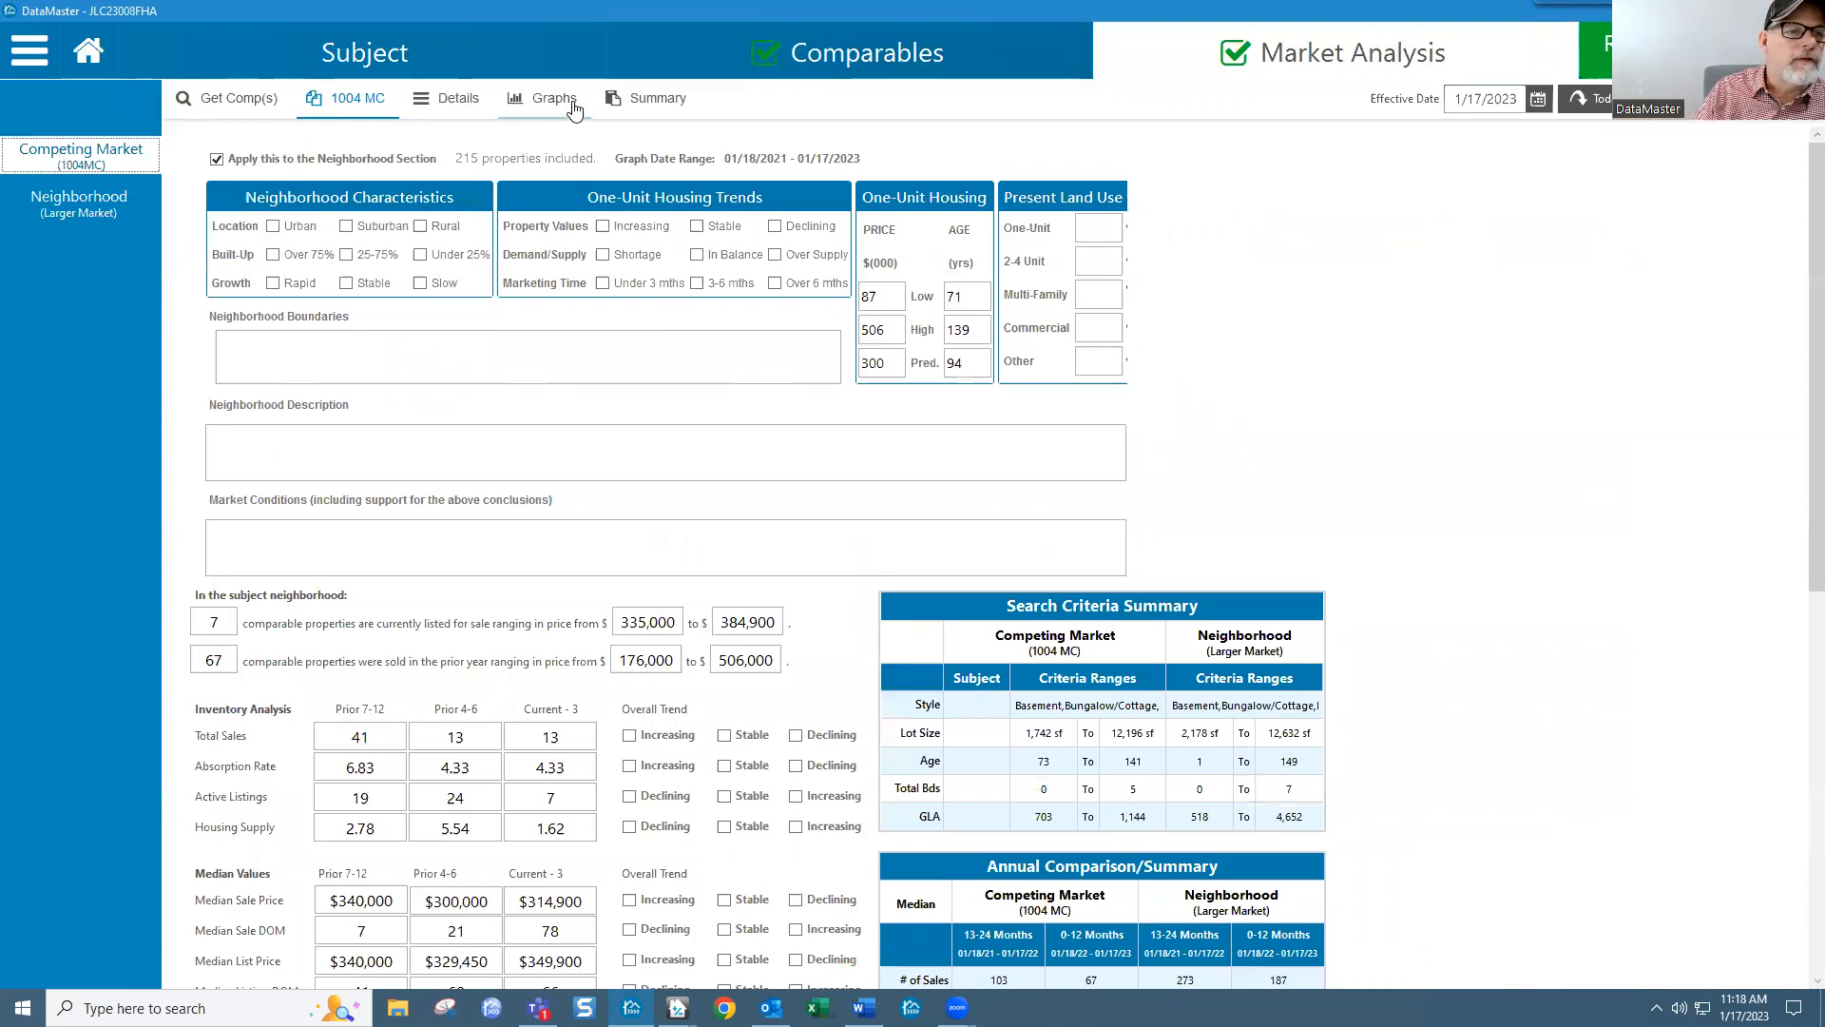
{"action": "scroll", "coordinate": [732, 613], "scroll_direction": "down", "scroll_amount": 8}
{"action": "scroll", "coordinate": [663, 489], "scroll_direction": "up", "scroll_amount": 1}
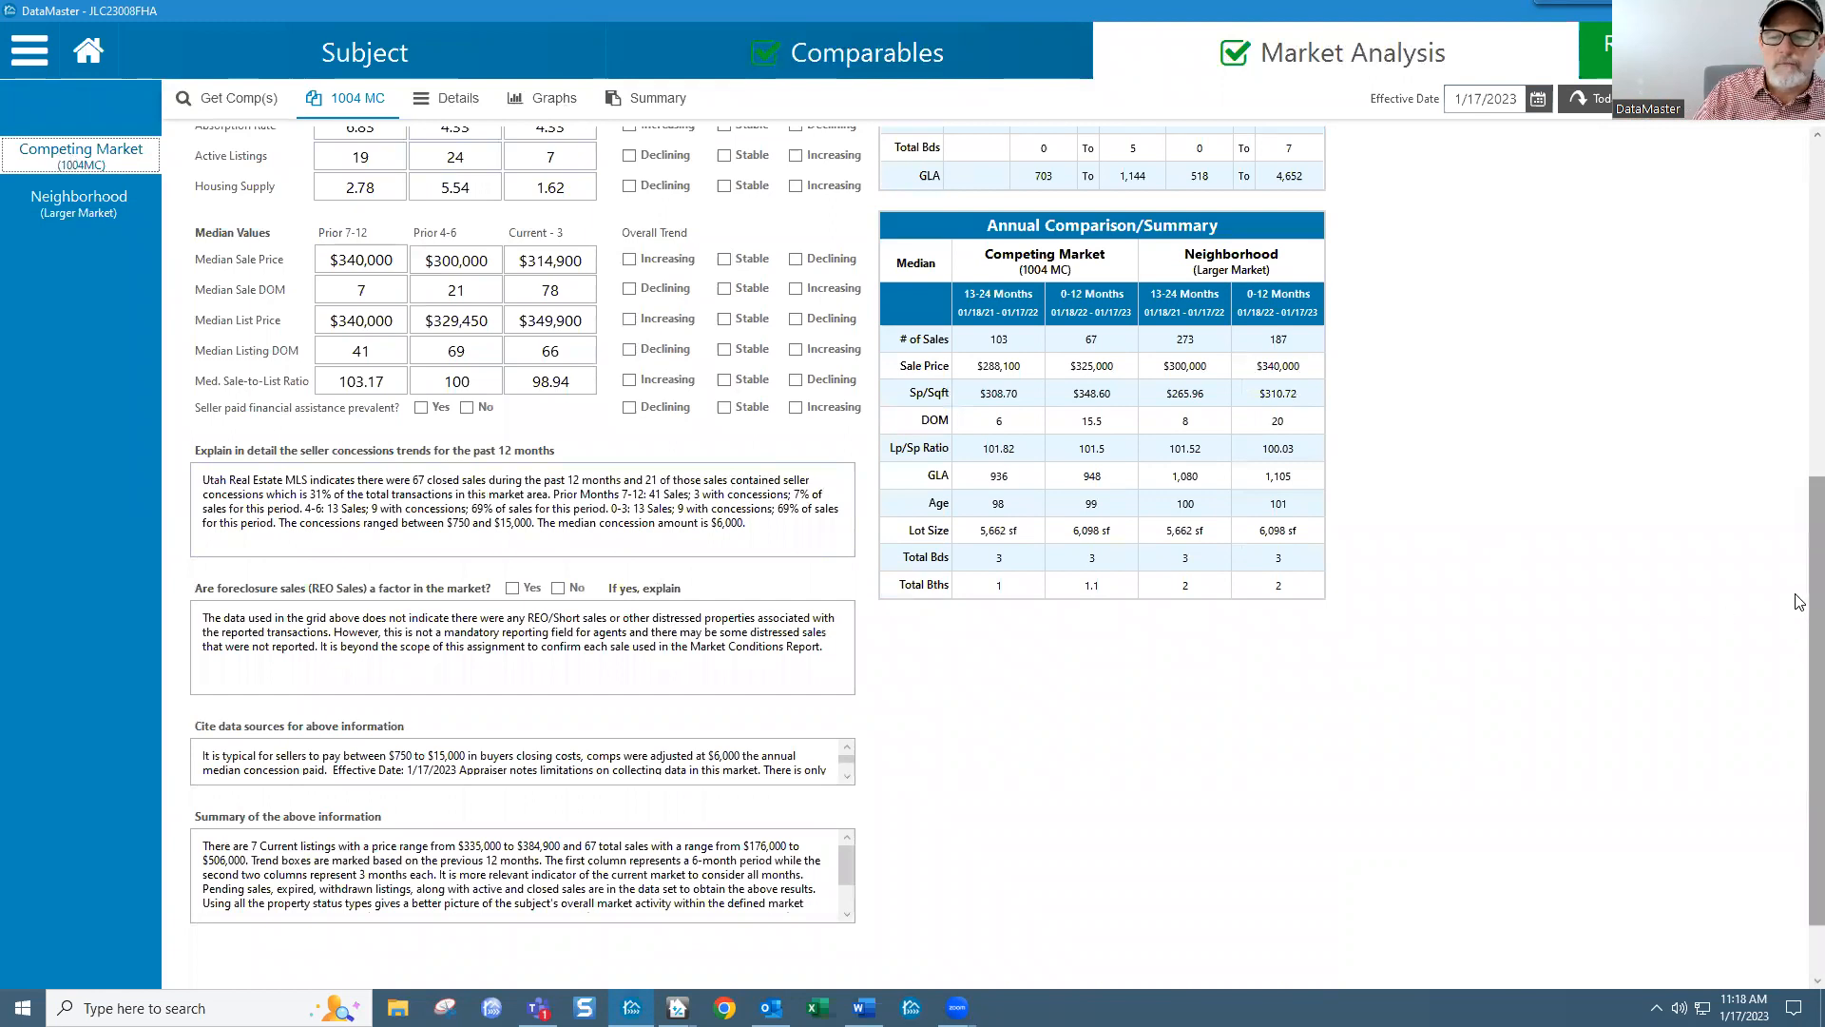
{"action": "scroll", "coordinate": [728, 457], "scroll_direction": "up", "scroll_amount": 2}
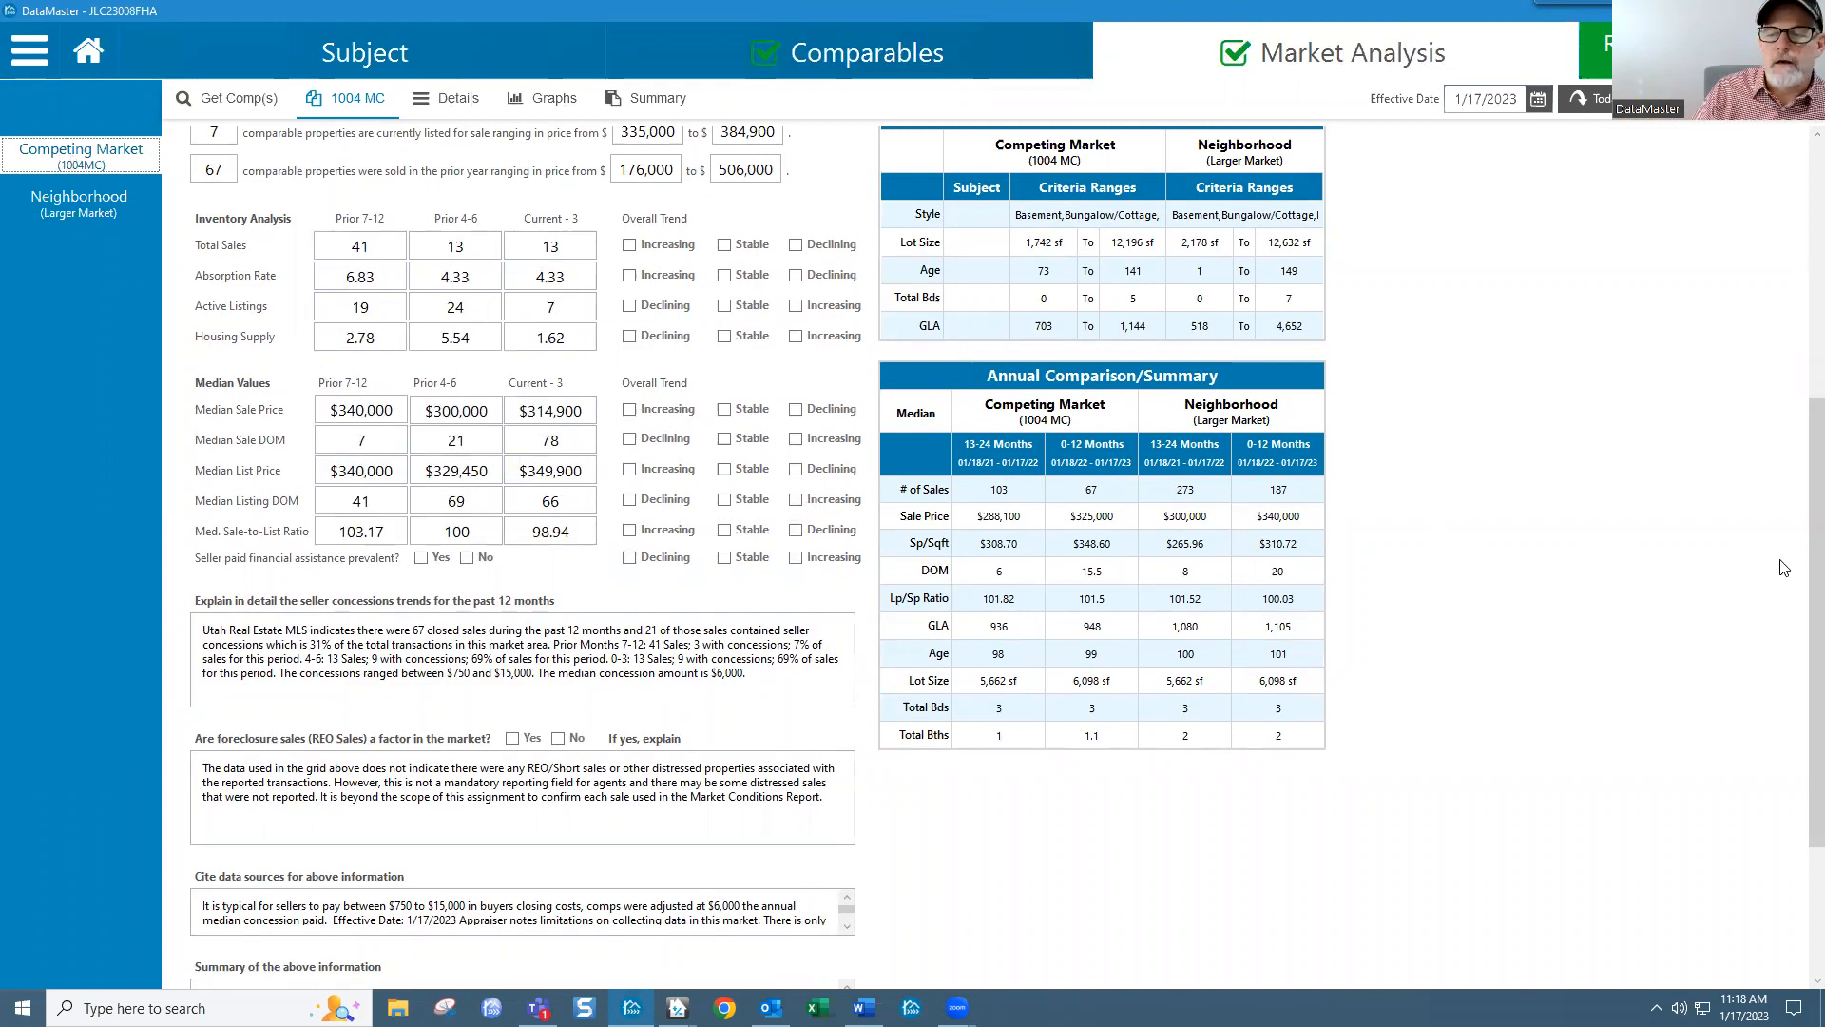
{"action": "scroll", "coordinate": [1797, 503], "scroll_direction": "up", "scroll_amount": 1}
{"action": "scroll", "coordinate": [1797, 503], "scroll_direction": "up", "scroll_amount": 1}
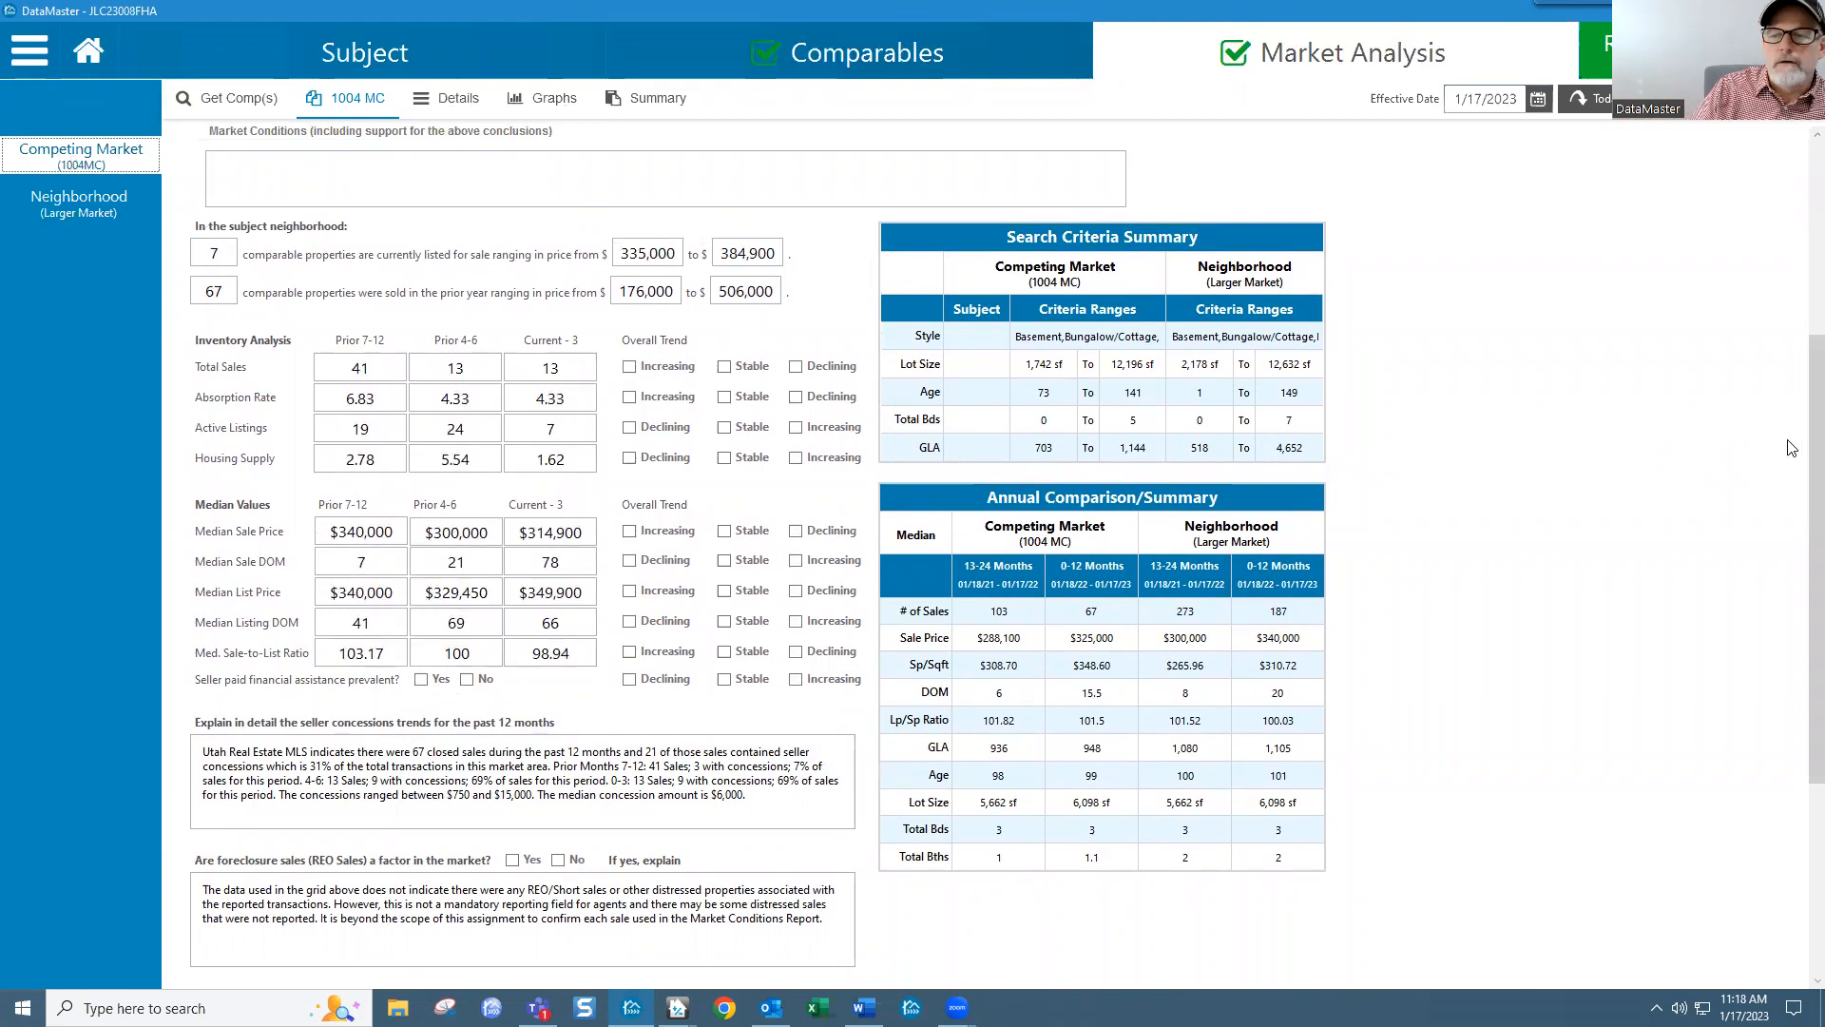
{"action": "scroll", "coordinate": [1794, 449], "scroll_direction": "up", "scroll_amount": 1}
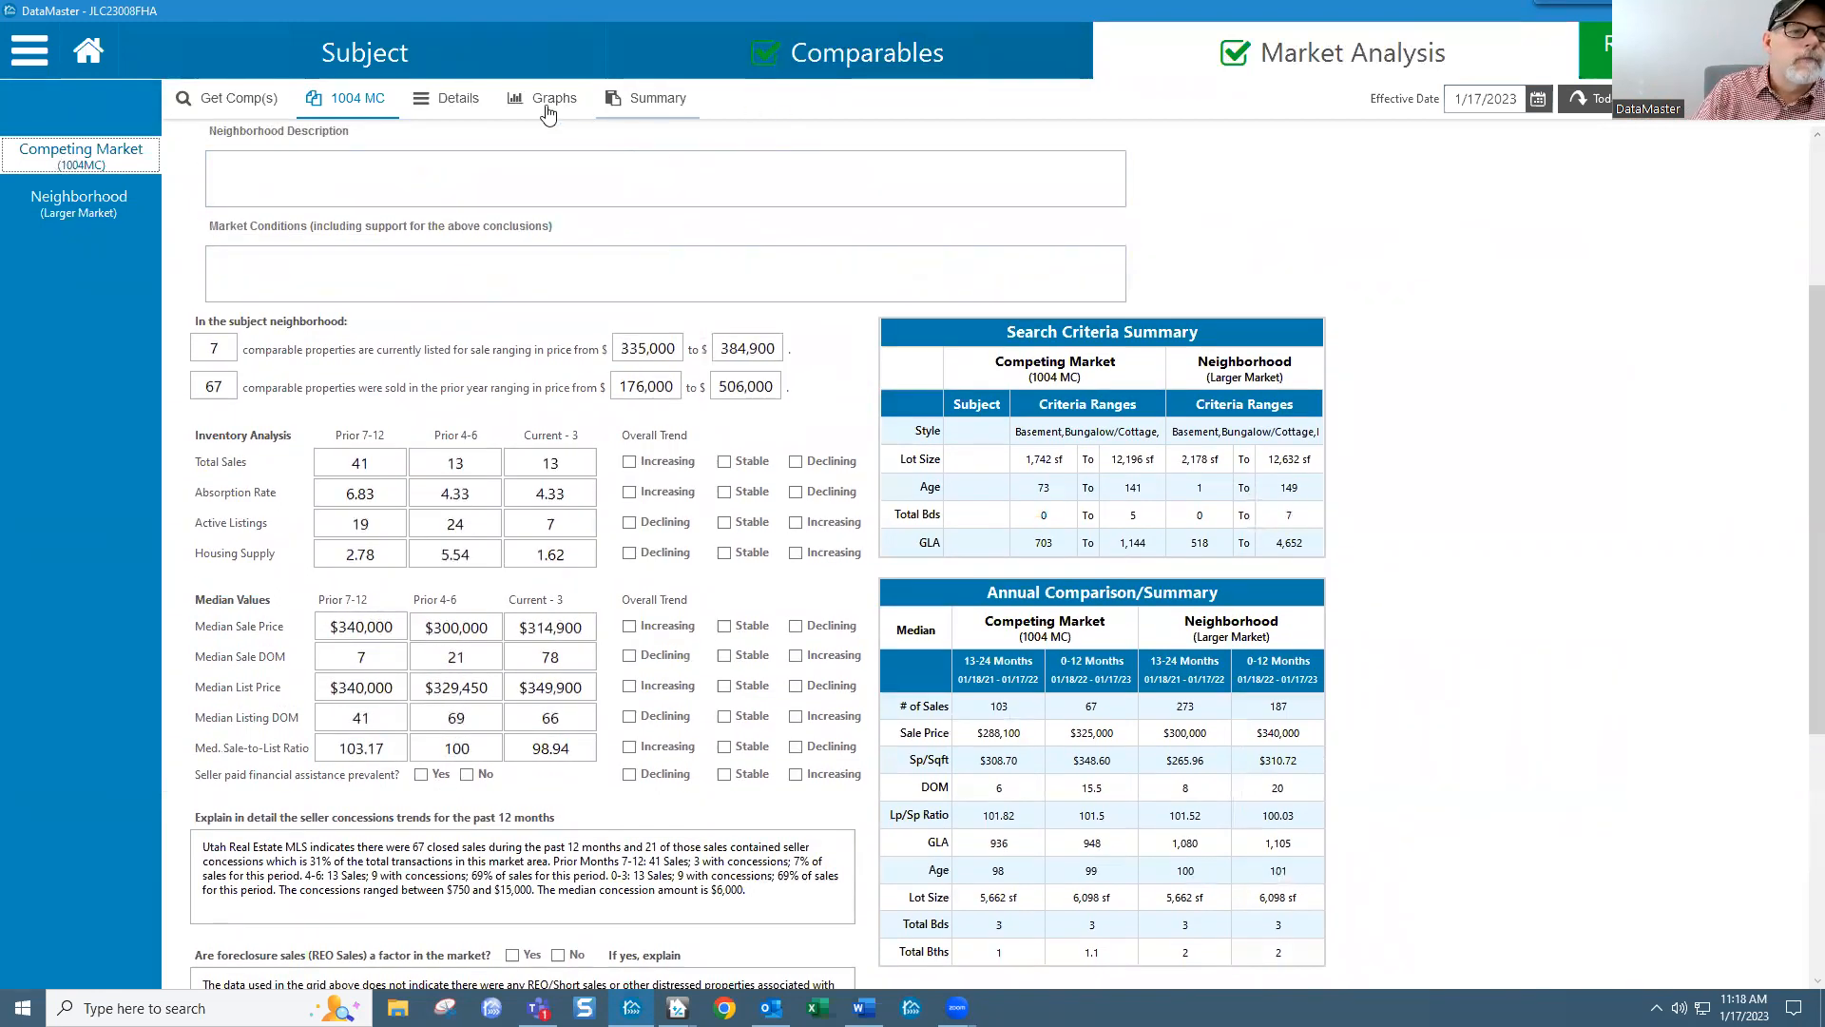
{"action": "left_click", "coordinate": [451, 107]}
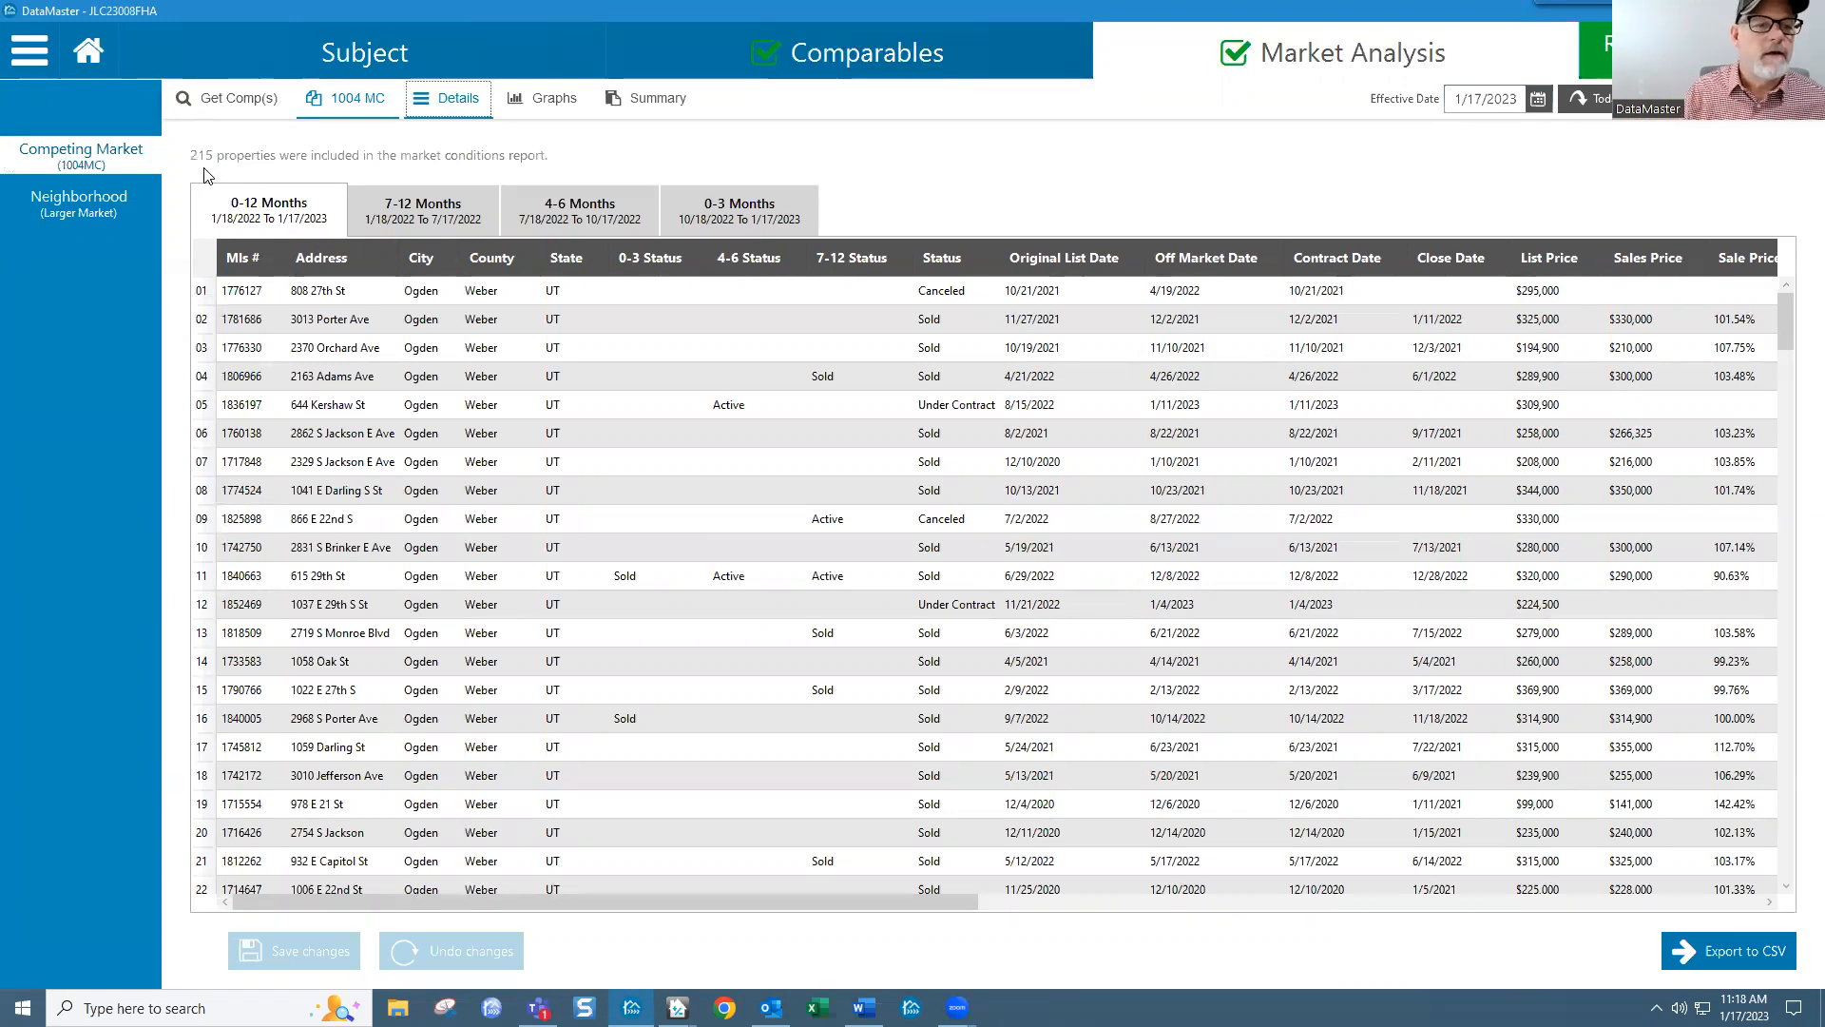
Step: Show the 0-3 Months listings sorted by 0-3 Status, with the 13 sold listings first
{"action": "left_click", "coordinate": [429, 204]}
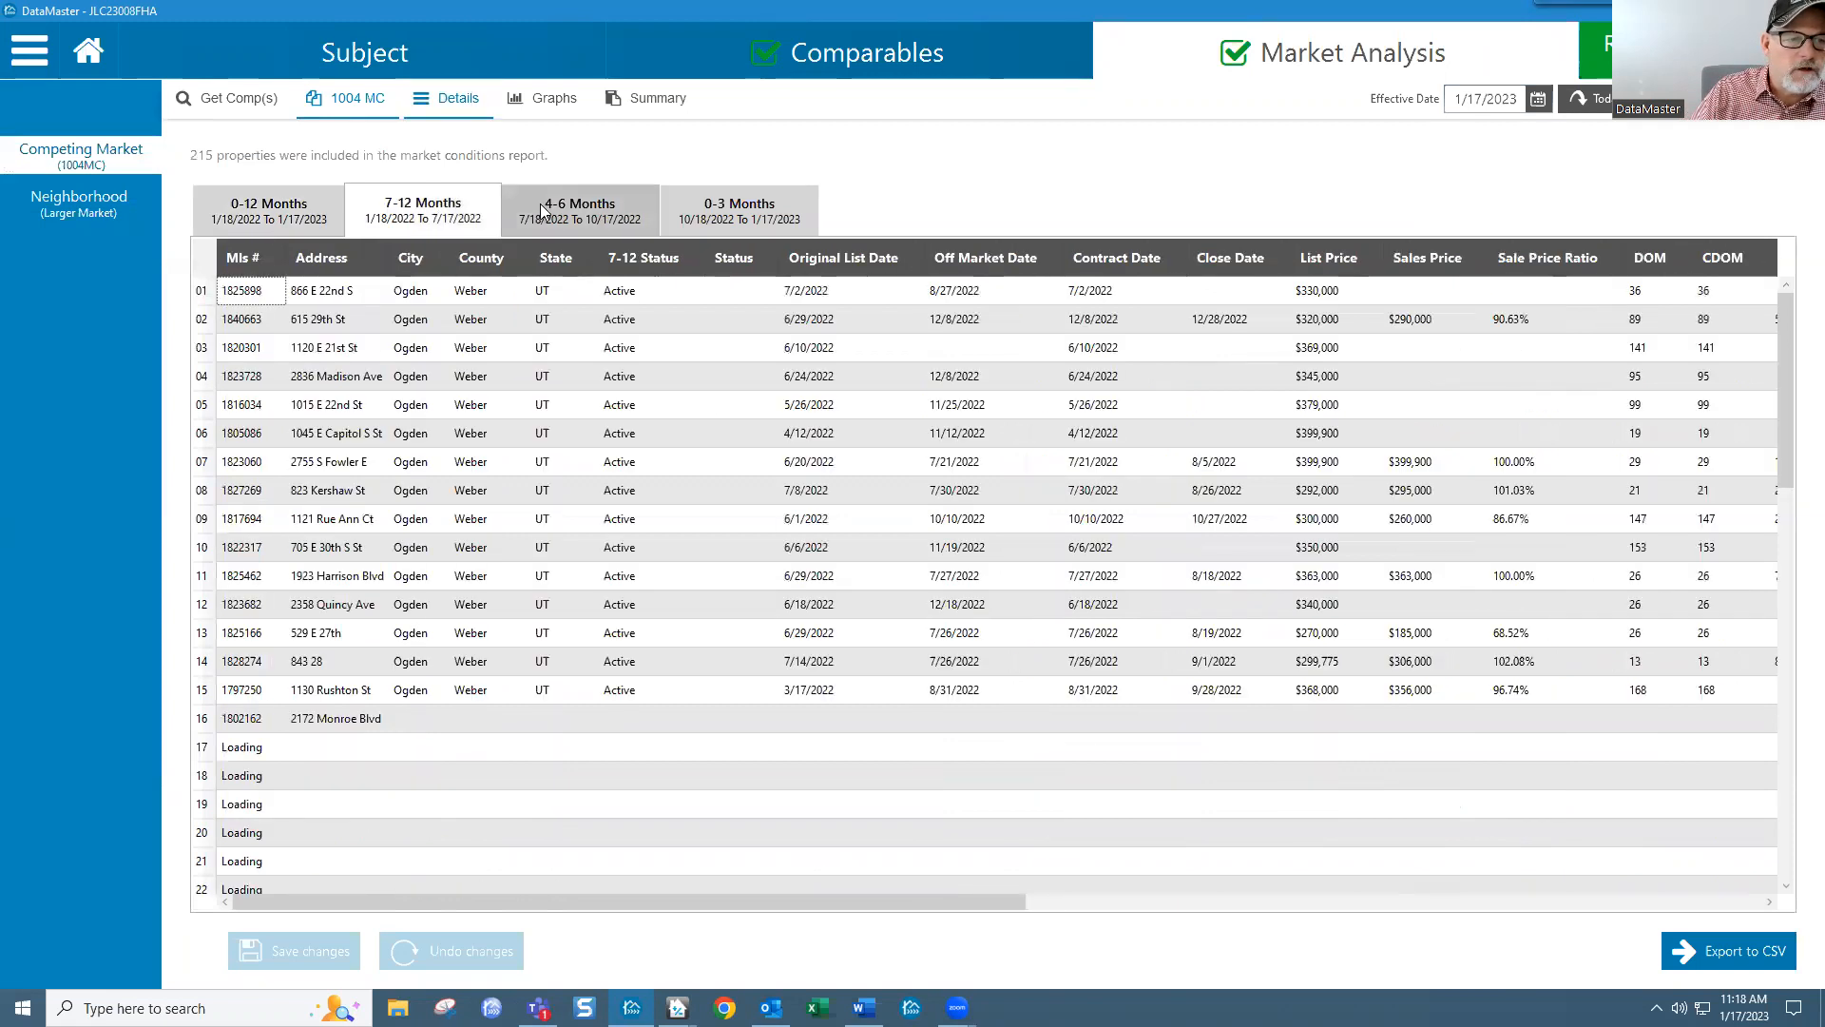
{"action": "left_click", "coordinate": [652, 213]}
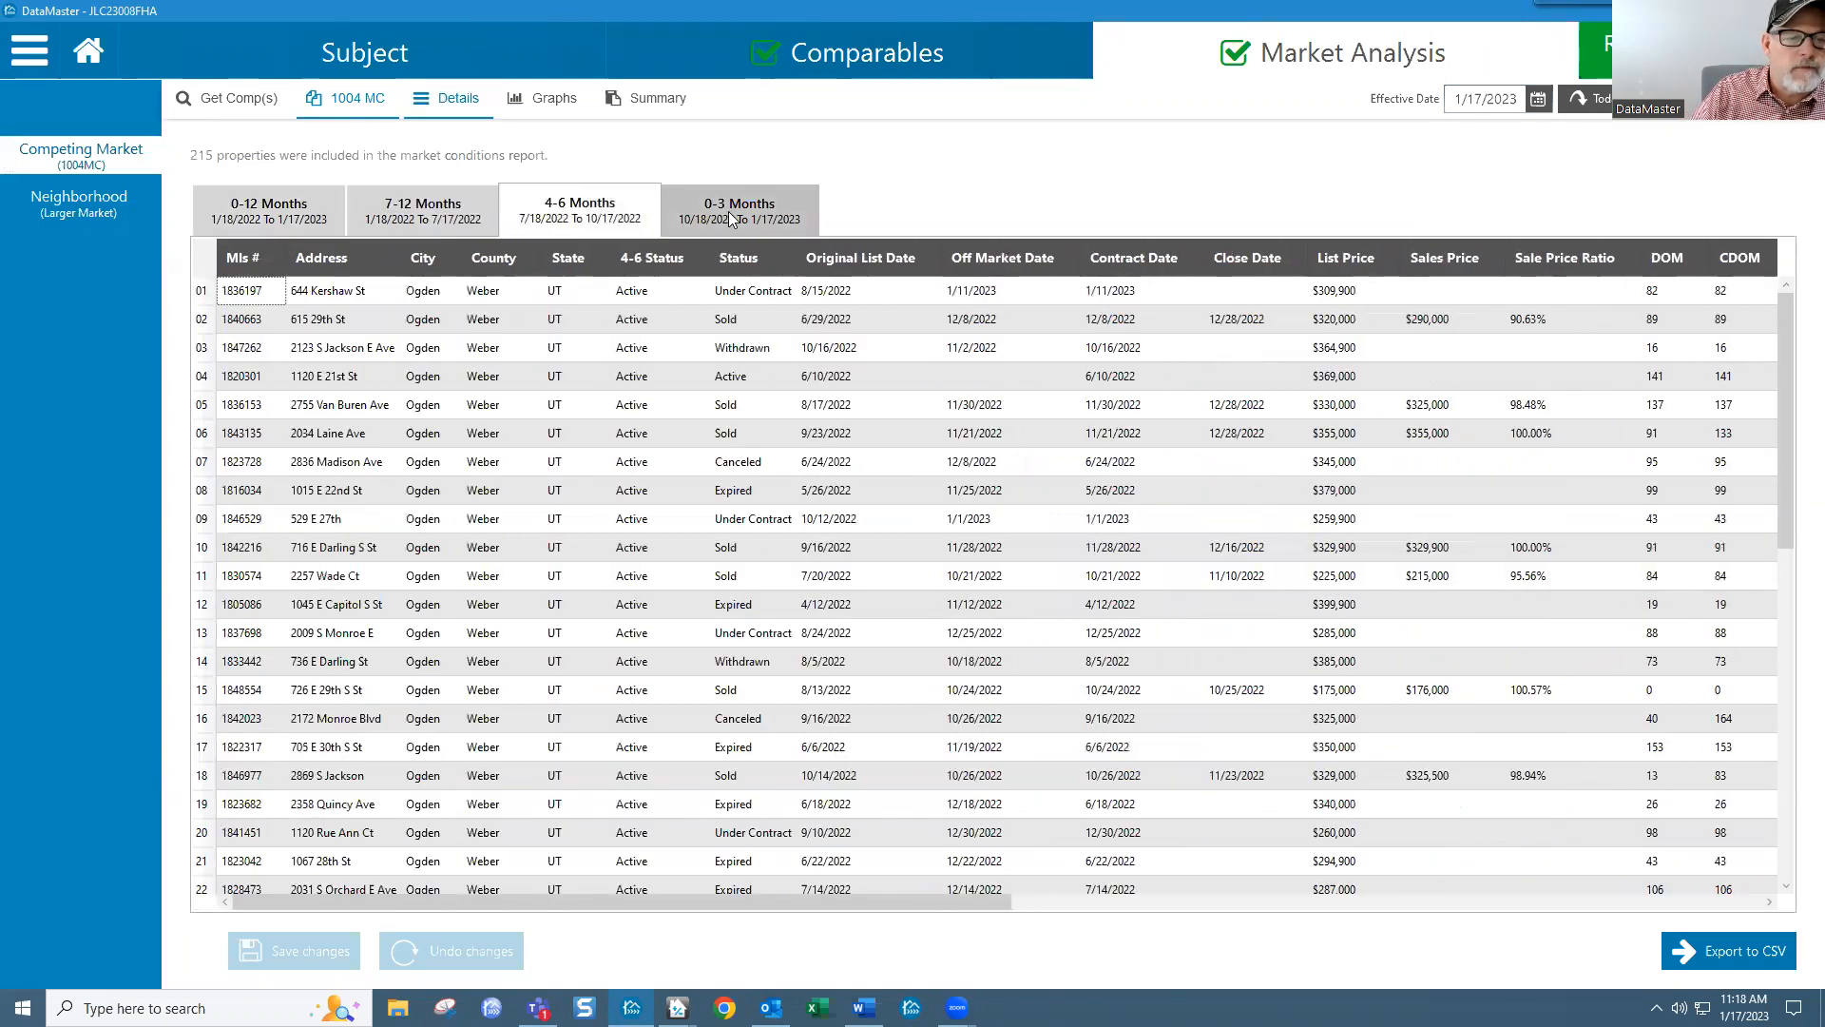
{"action": "left_click", "coordinate": [730, 214]}
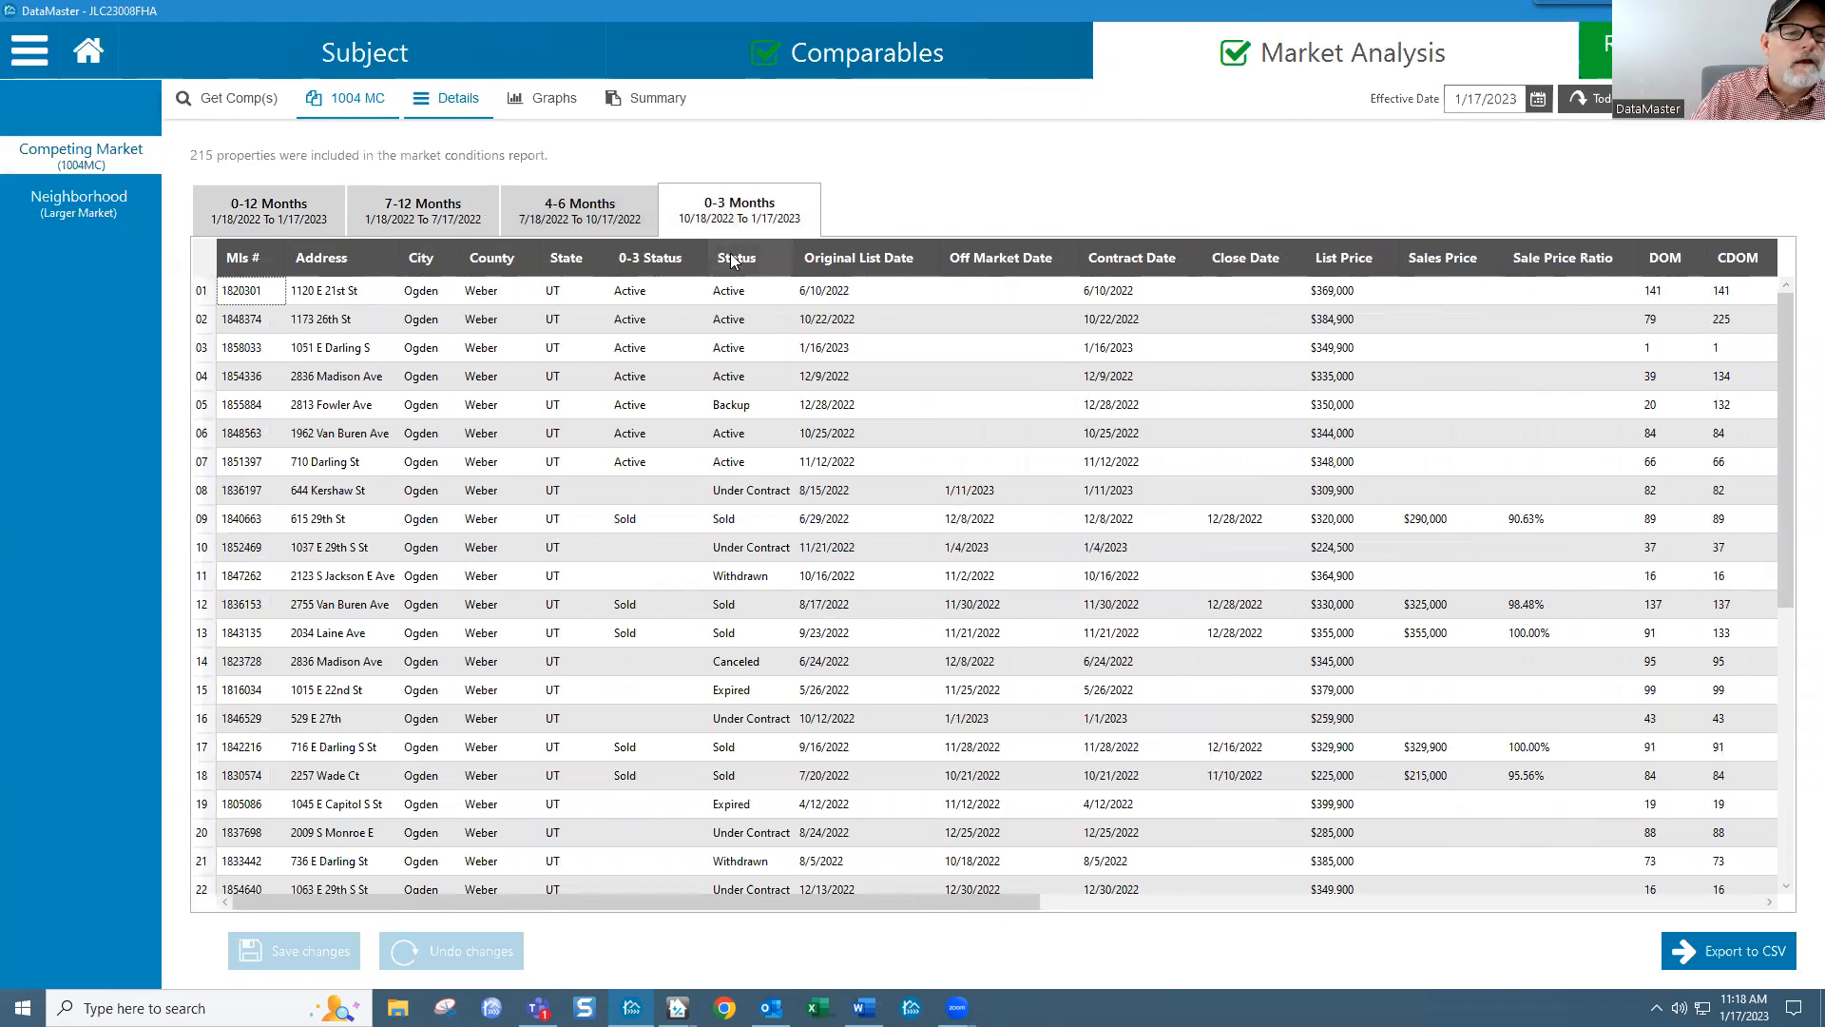
{"action": "left_click", "coordinate": [730, 257]}
{"action": "left_click", "coordinate": [734, 261]}
{"action": "left_click", "coordinate": [734, 262]}
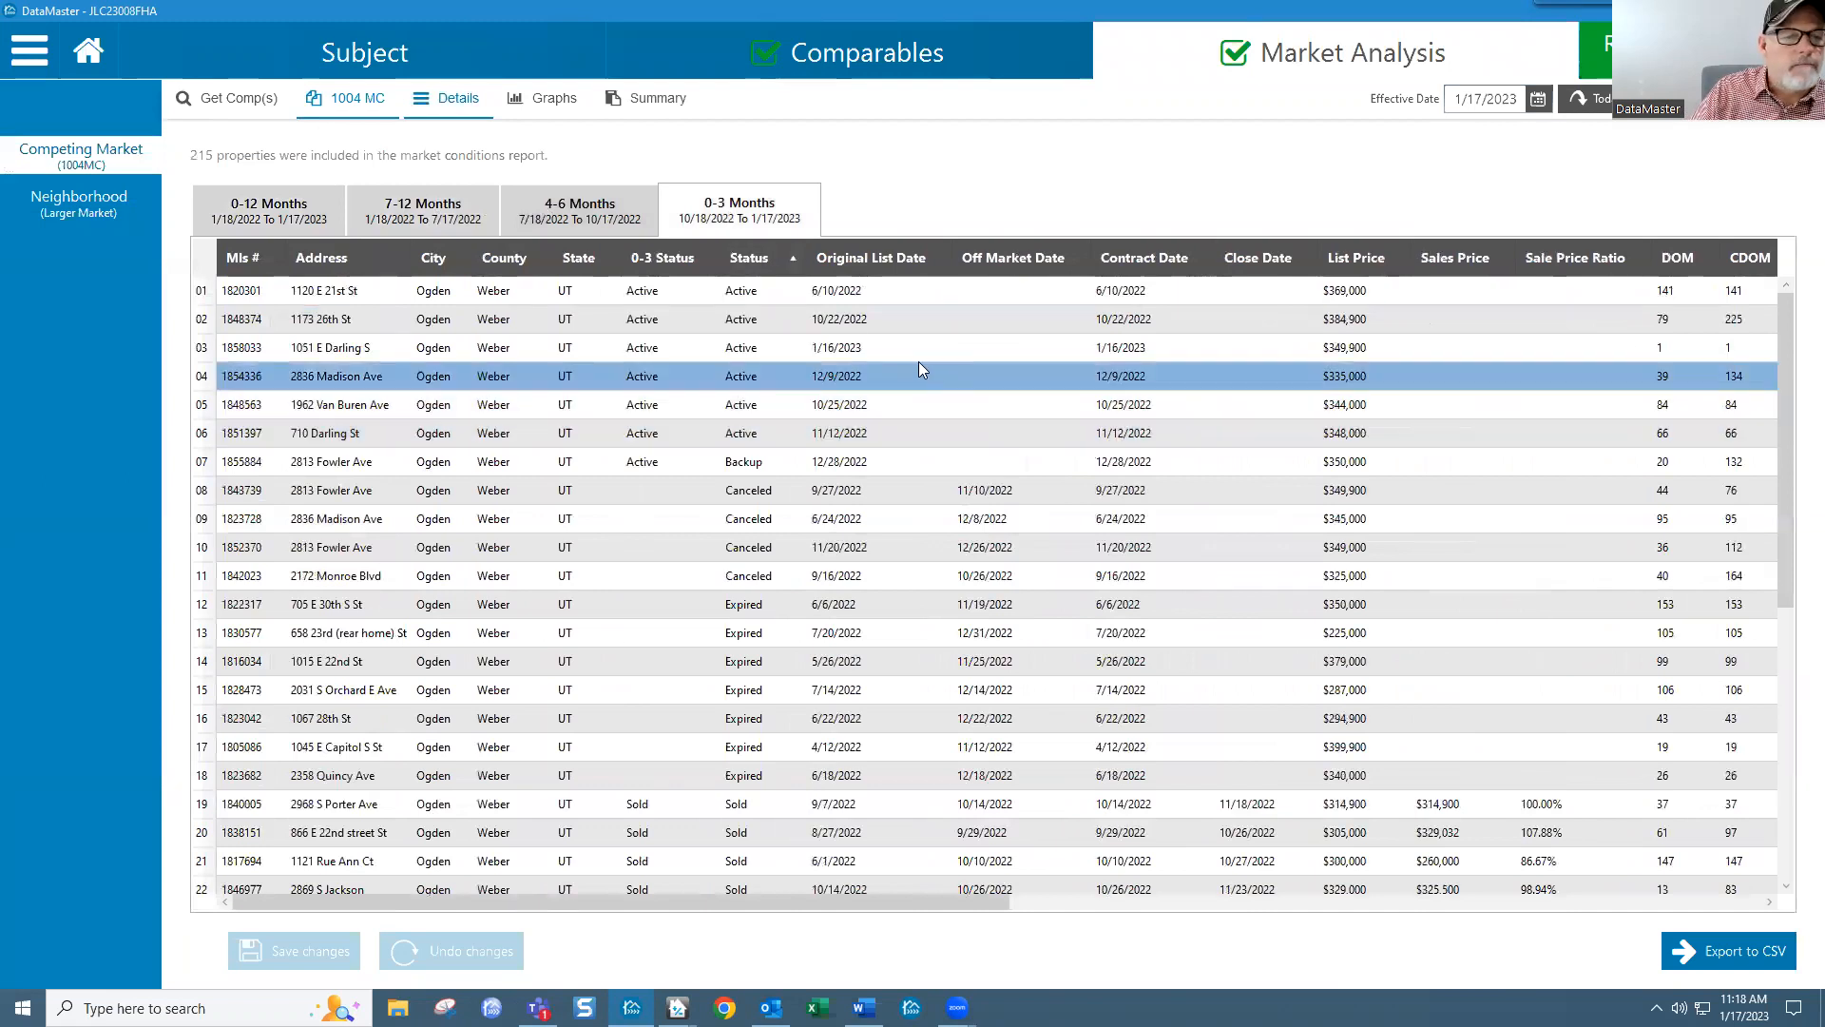
{"action": "left_click", "coordinate": [680, 262]}
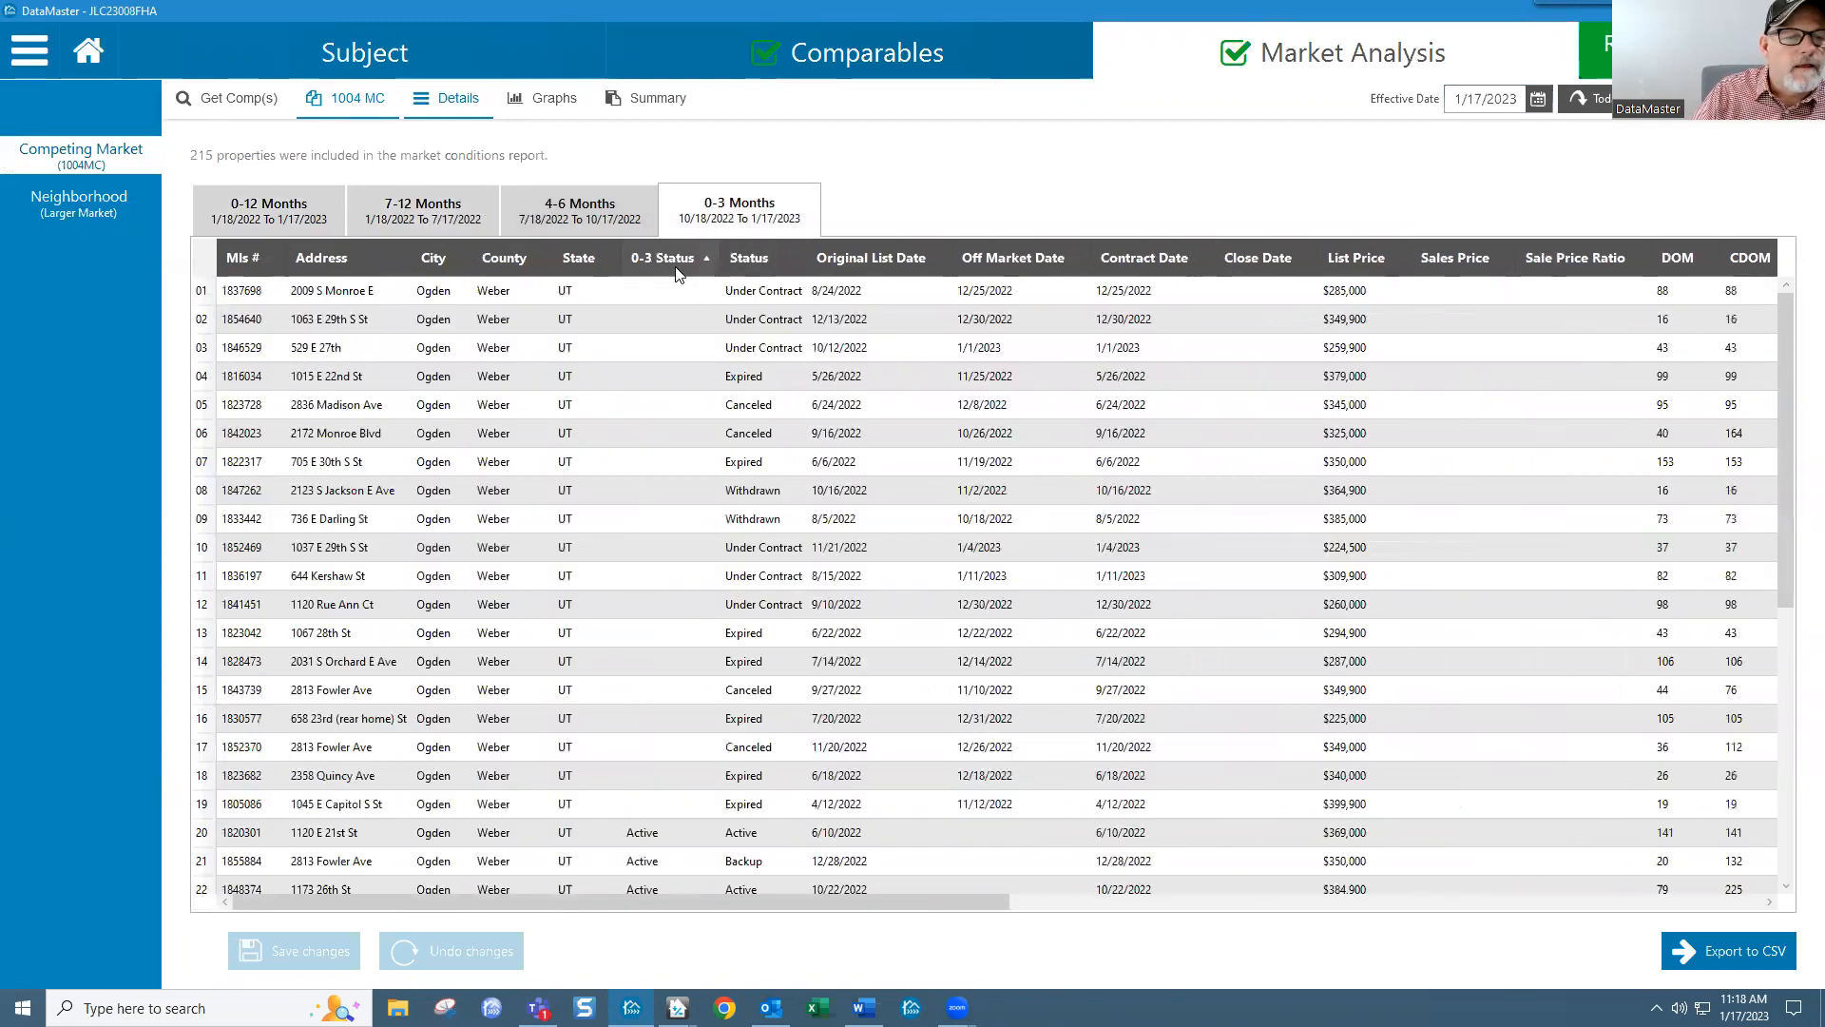
{"action": "left_click", "coordinate": [677, 269]}
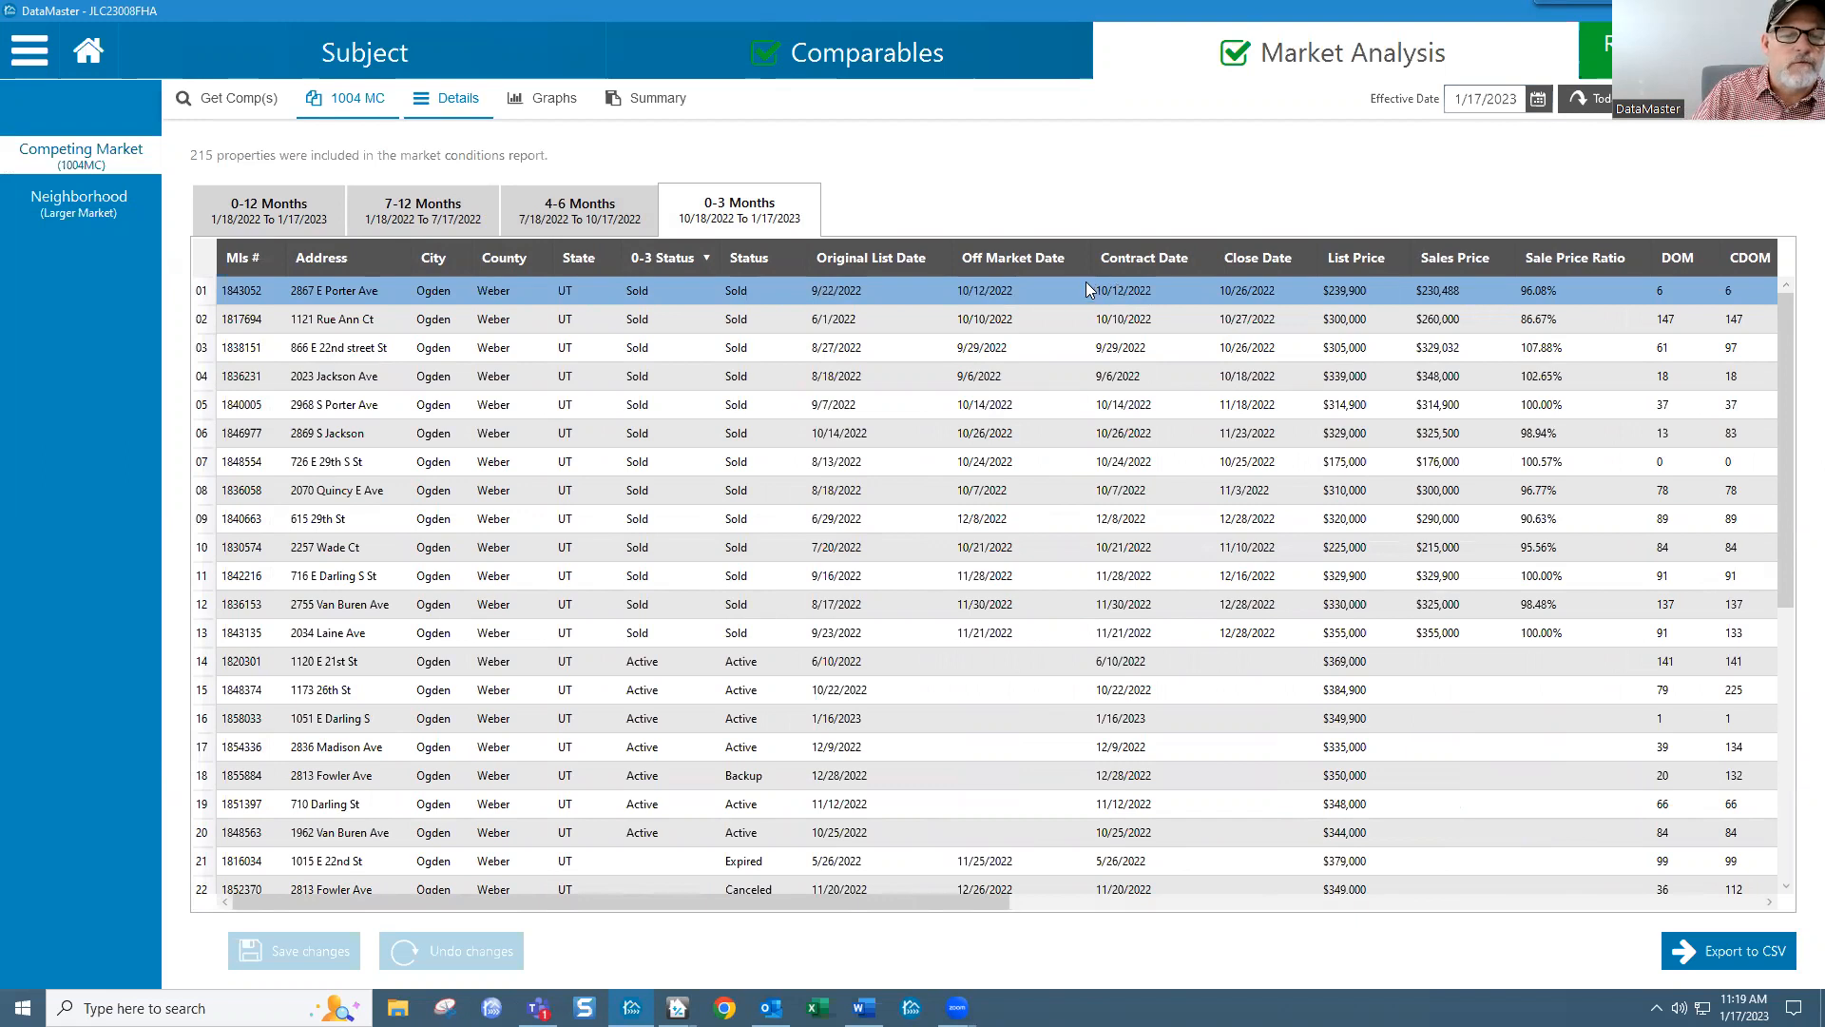
Step: Sort the 0-3 Months listings by Close Date, newest closings first
{"action": "left_click", "coordinate": [1139, 264]}
{"action": "left_click", "coordinate": [1251, 258]}
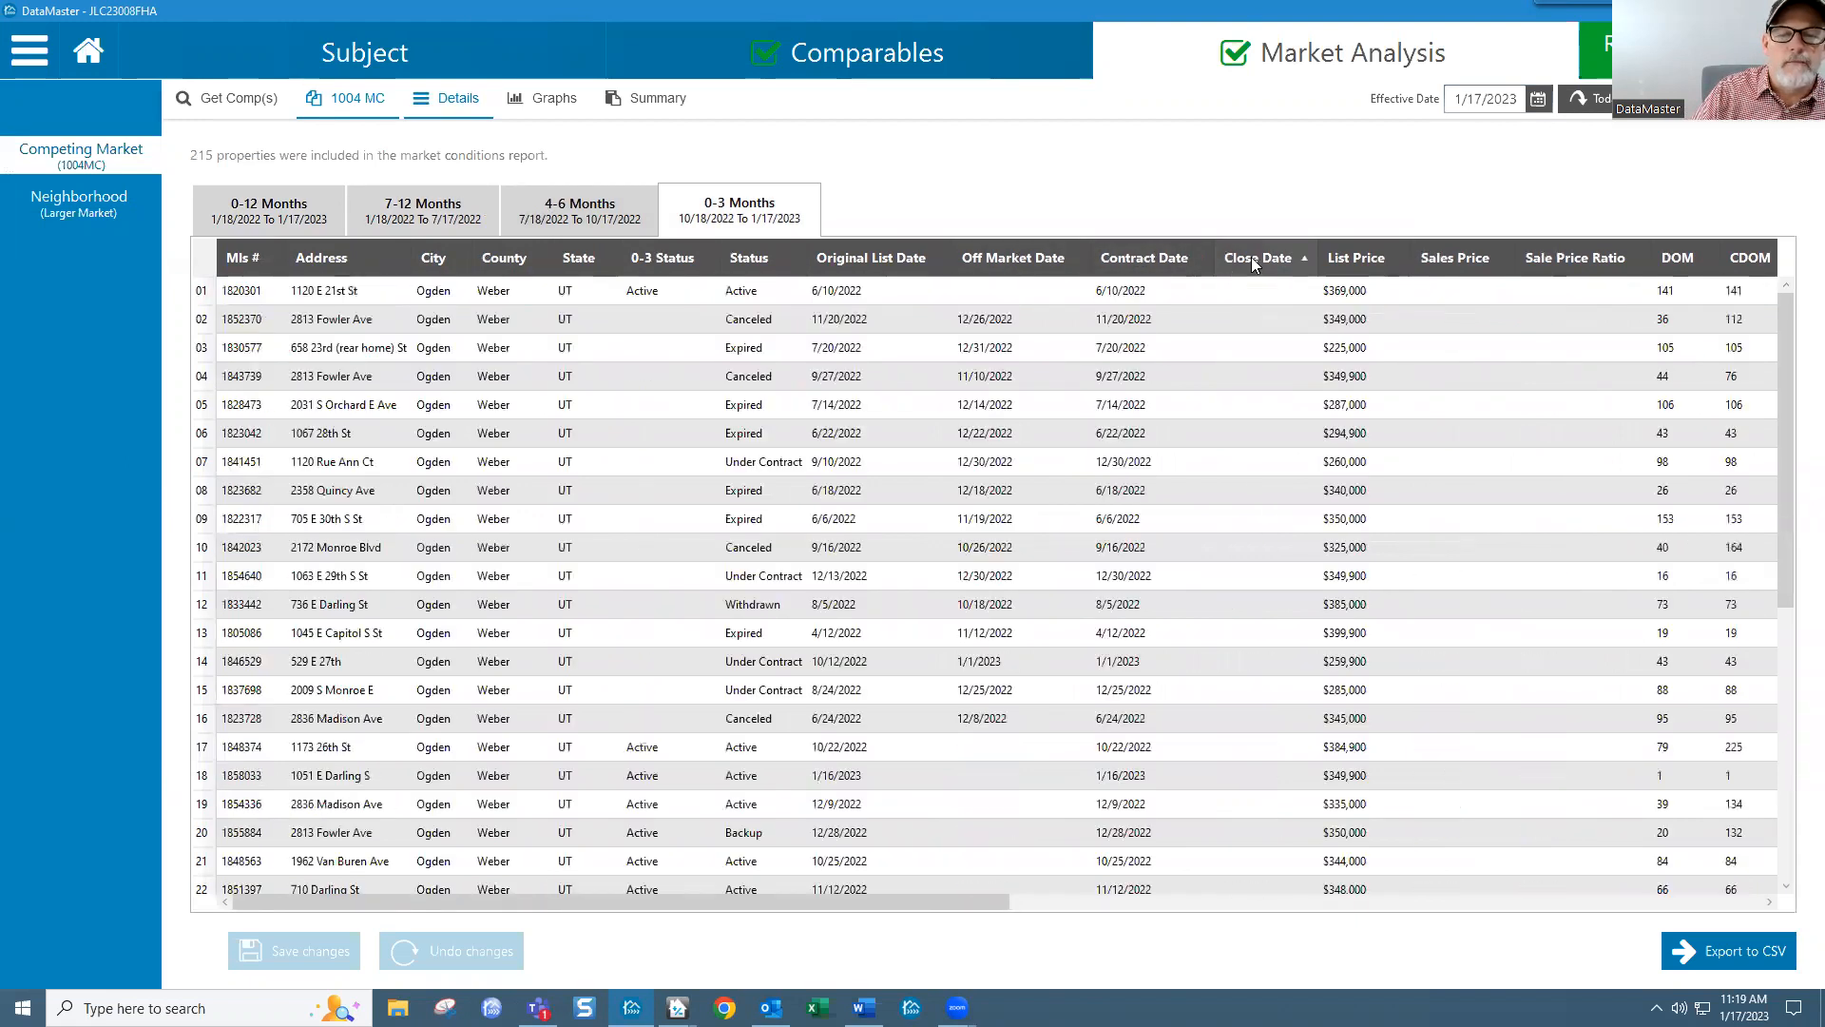
{"action": "left_click", "coordinate": [1252, 261]}
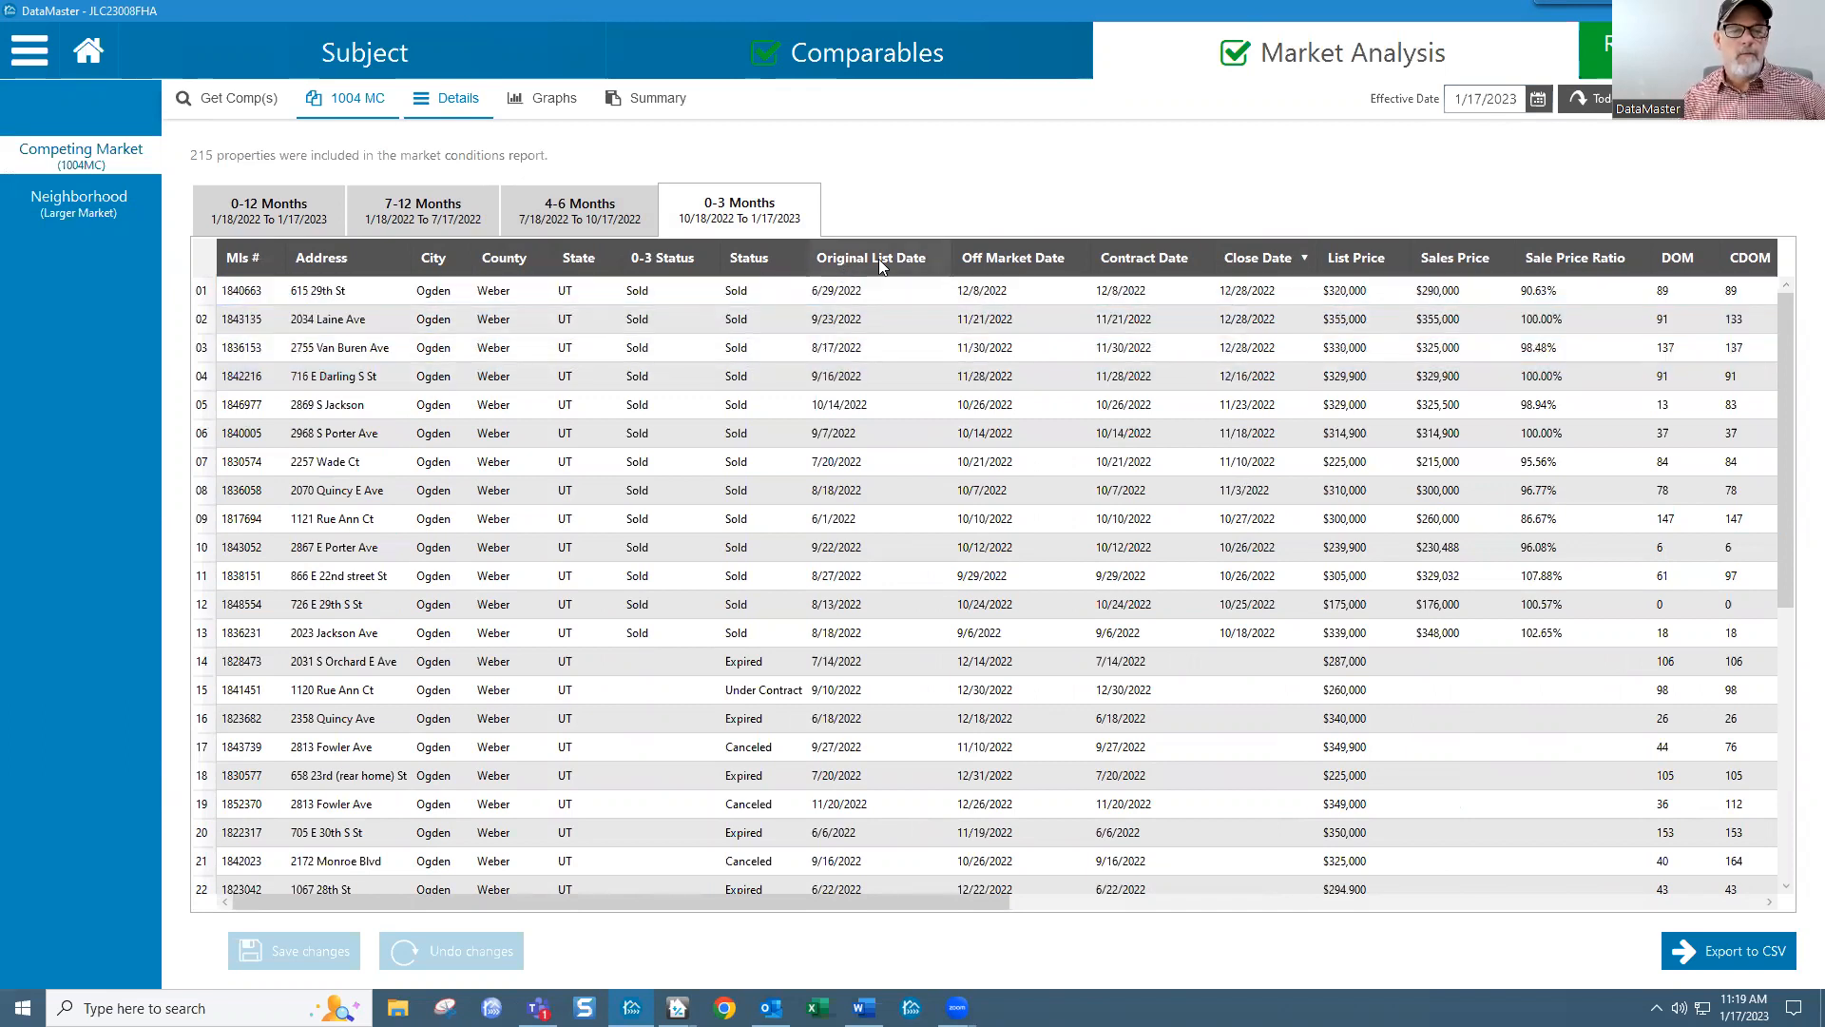
{"action": "left_click_drag", "start_coordinate": [1259, 269], "coordinate": [1150, 270]}
{"action": "left_click", "coordinate": [1128, 351]}
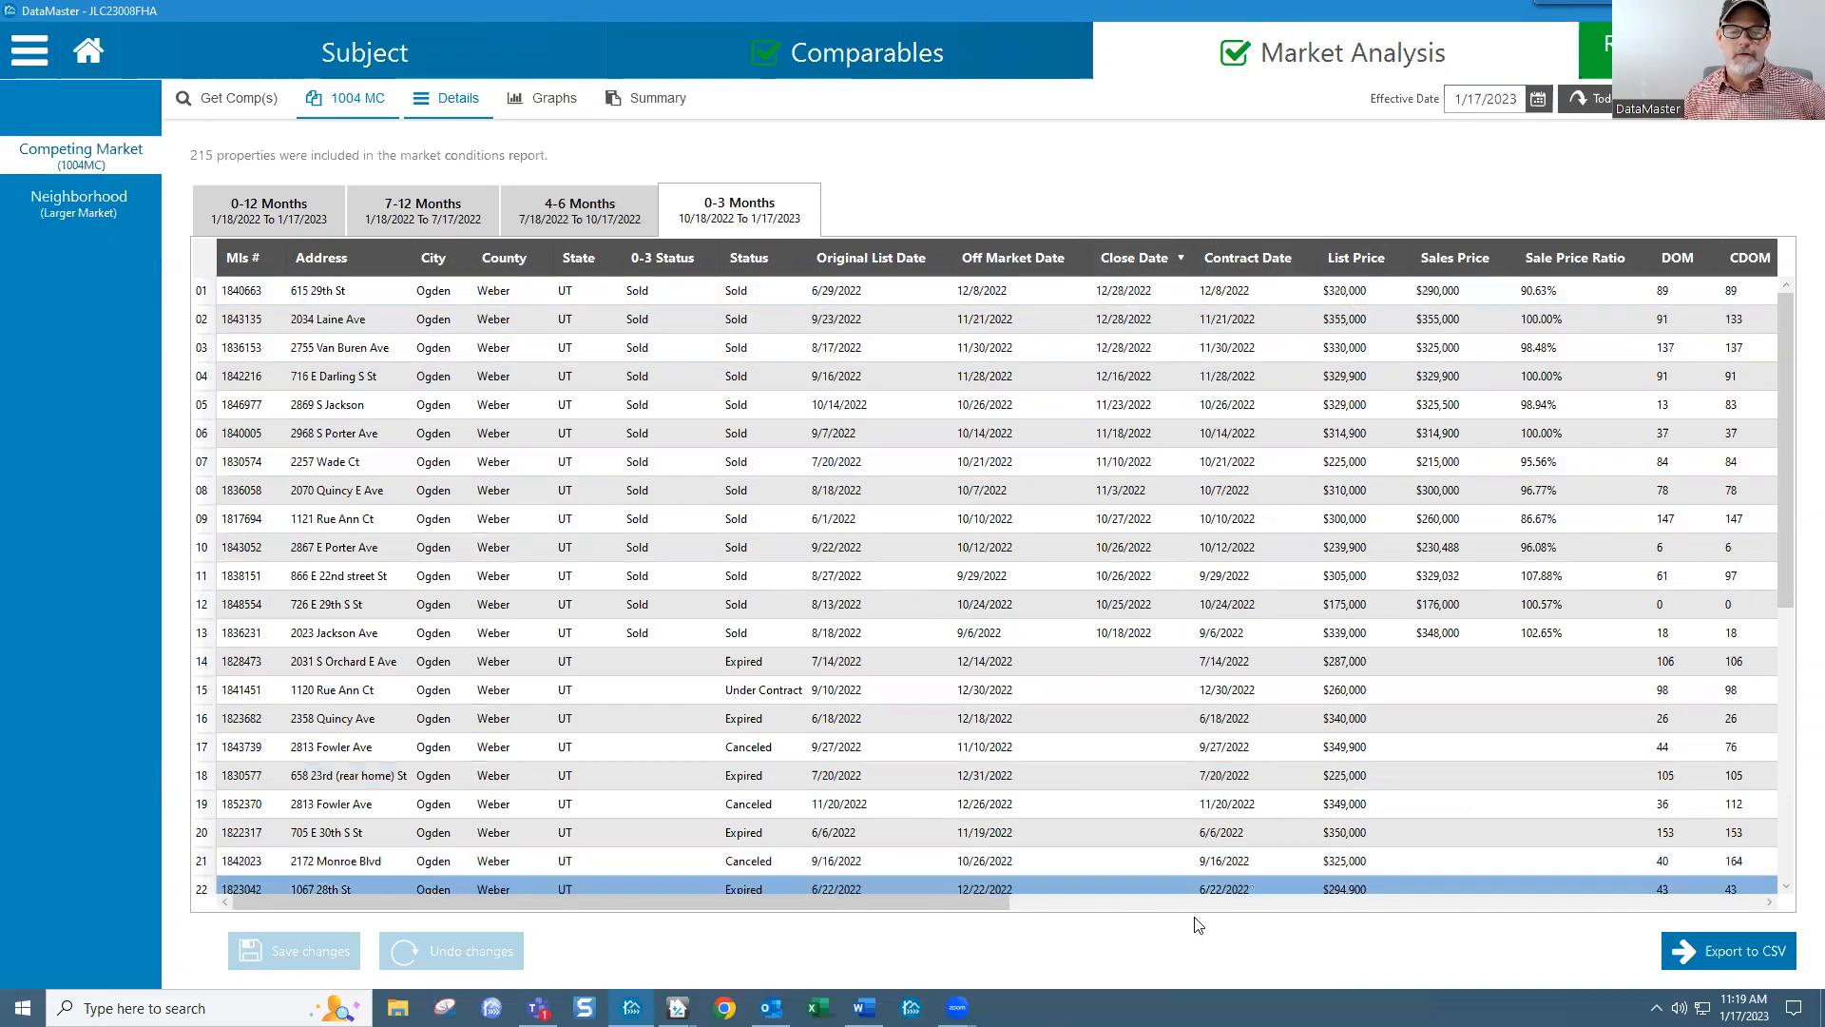
{"action": "left_click_drag", "start_coordinate": [841, 903], "coordinate": [751, 892]}
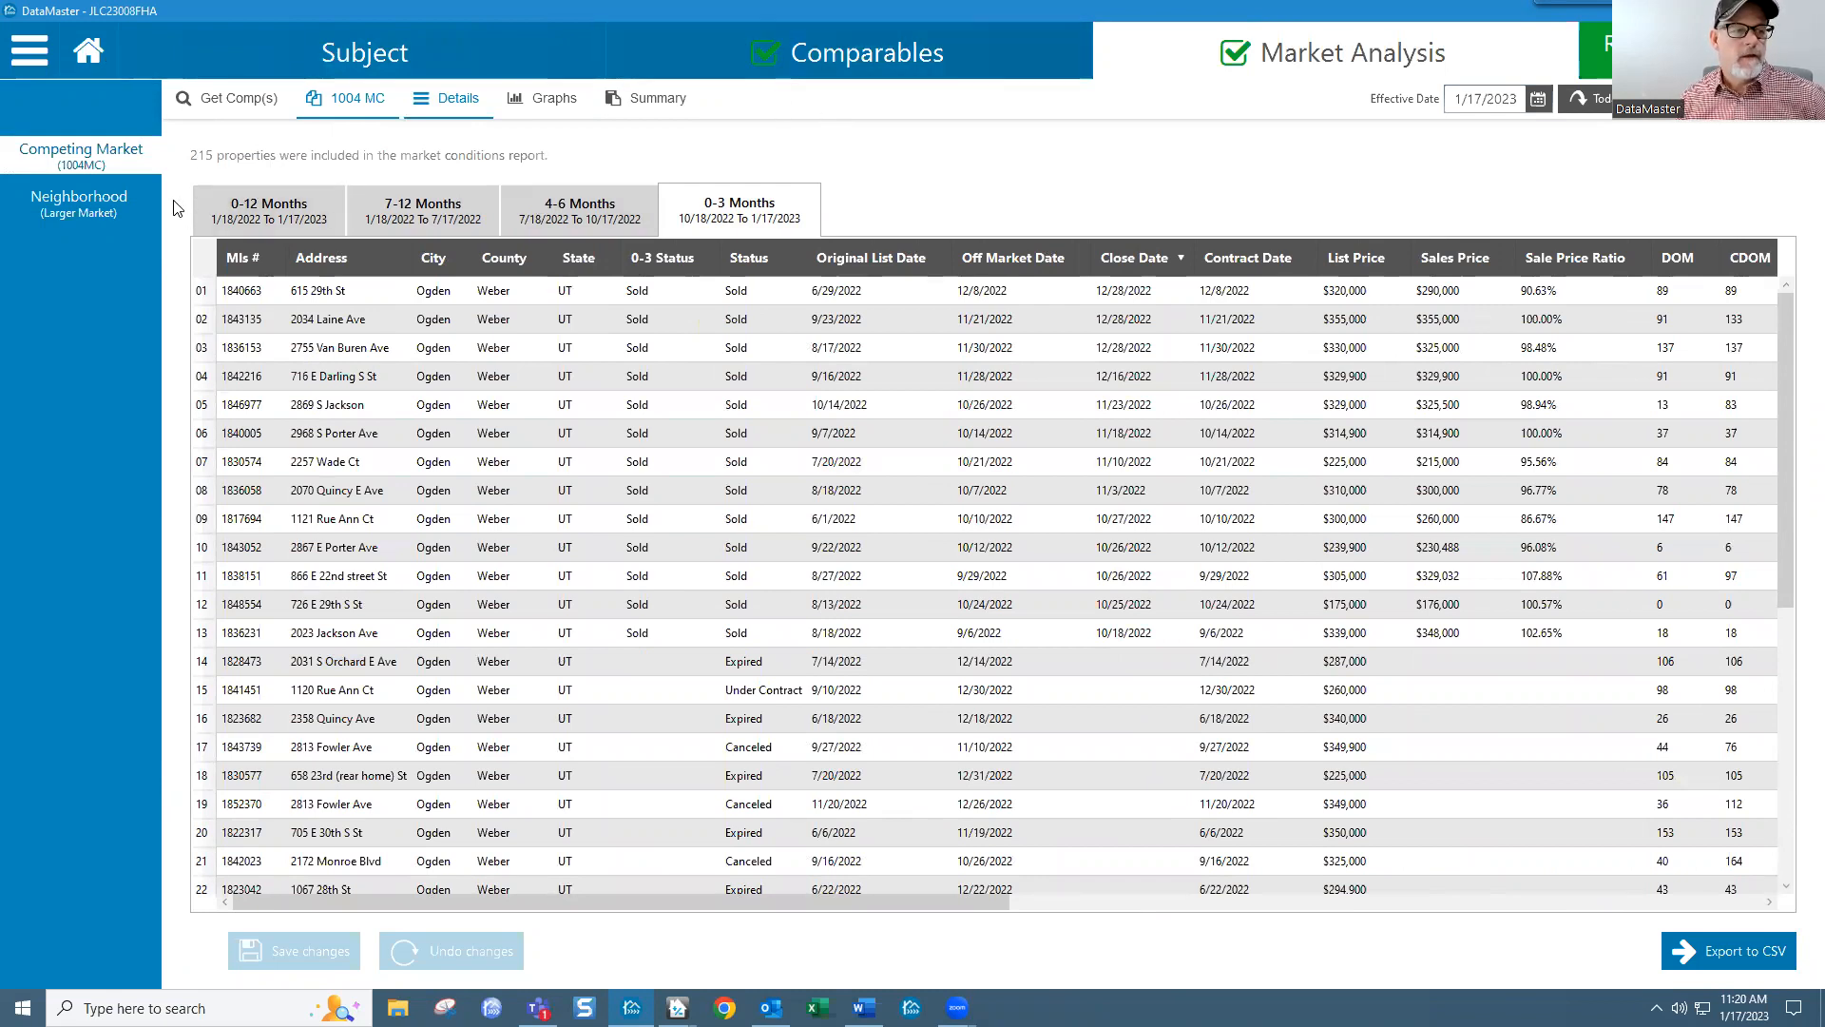
Step: Switch to the Neighborhood (Larger Market) data and show its 597-property details table
{"action": "left_click", "coordinate": [98, 197]}
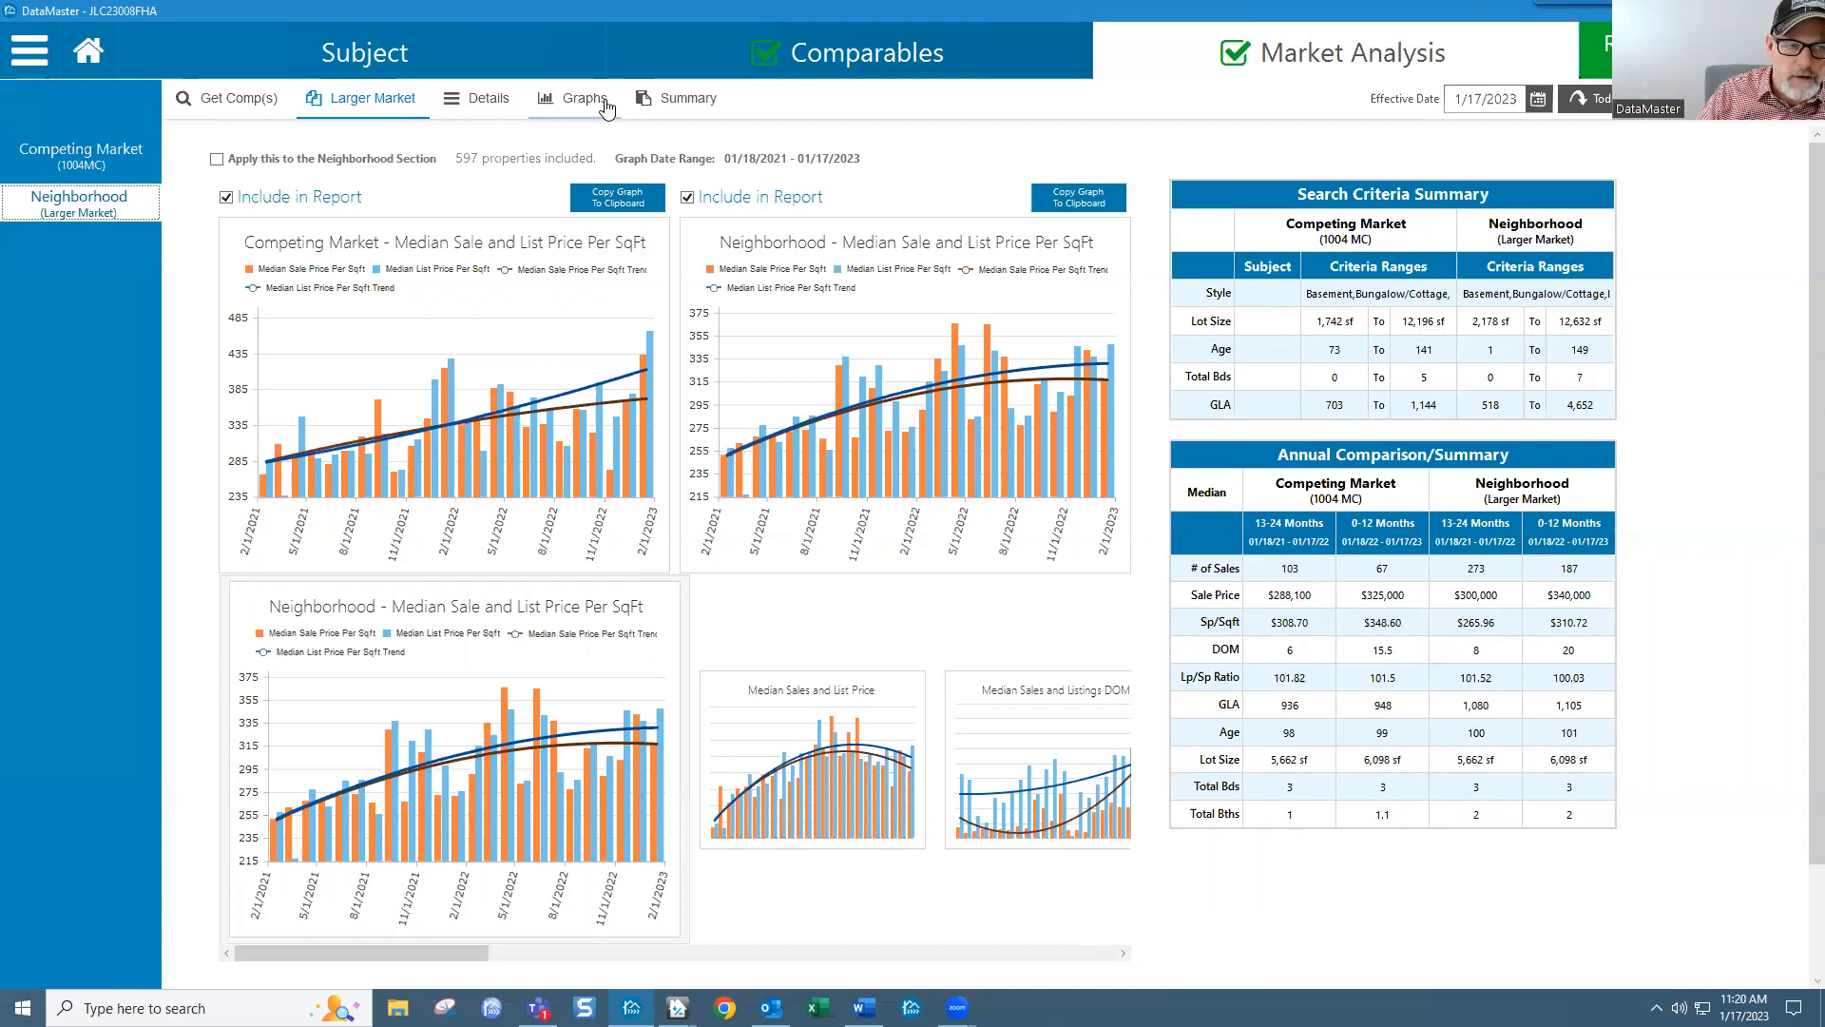
{"action": "left_click", "coordinate": [479, 107]}
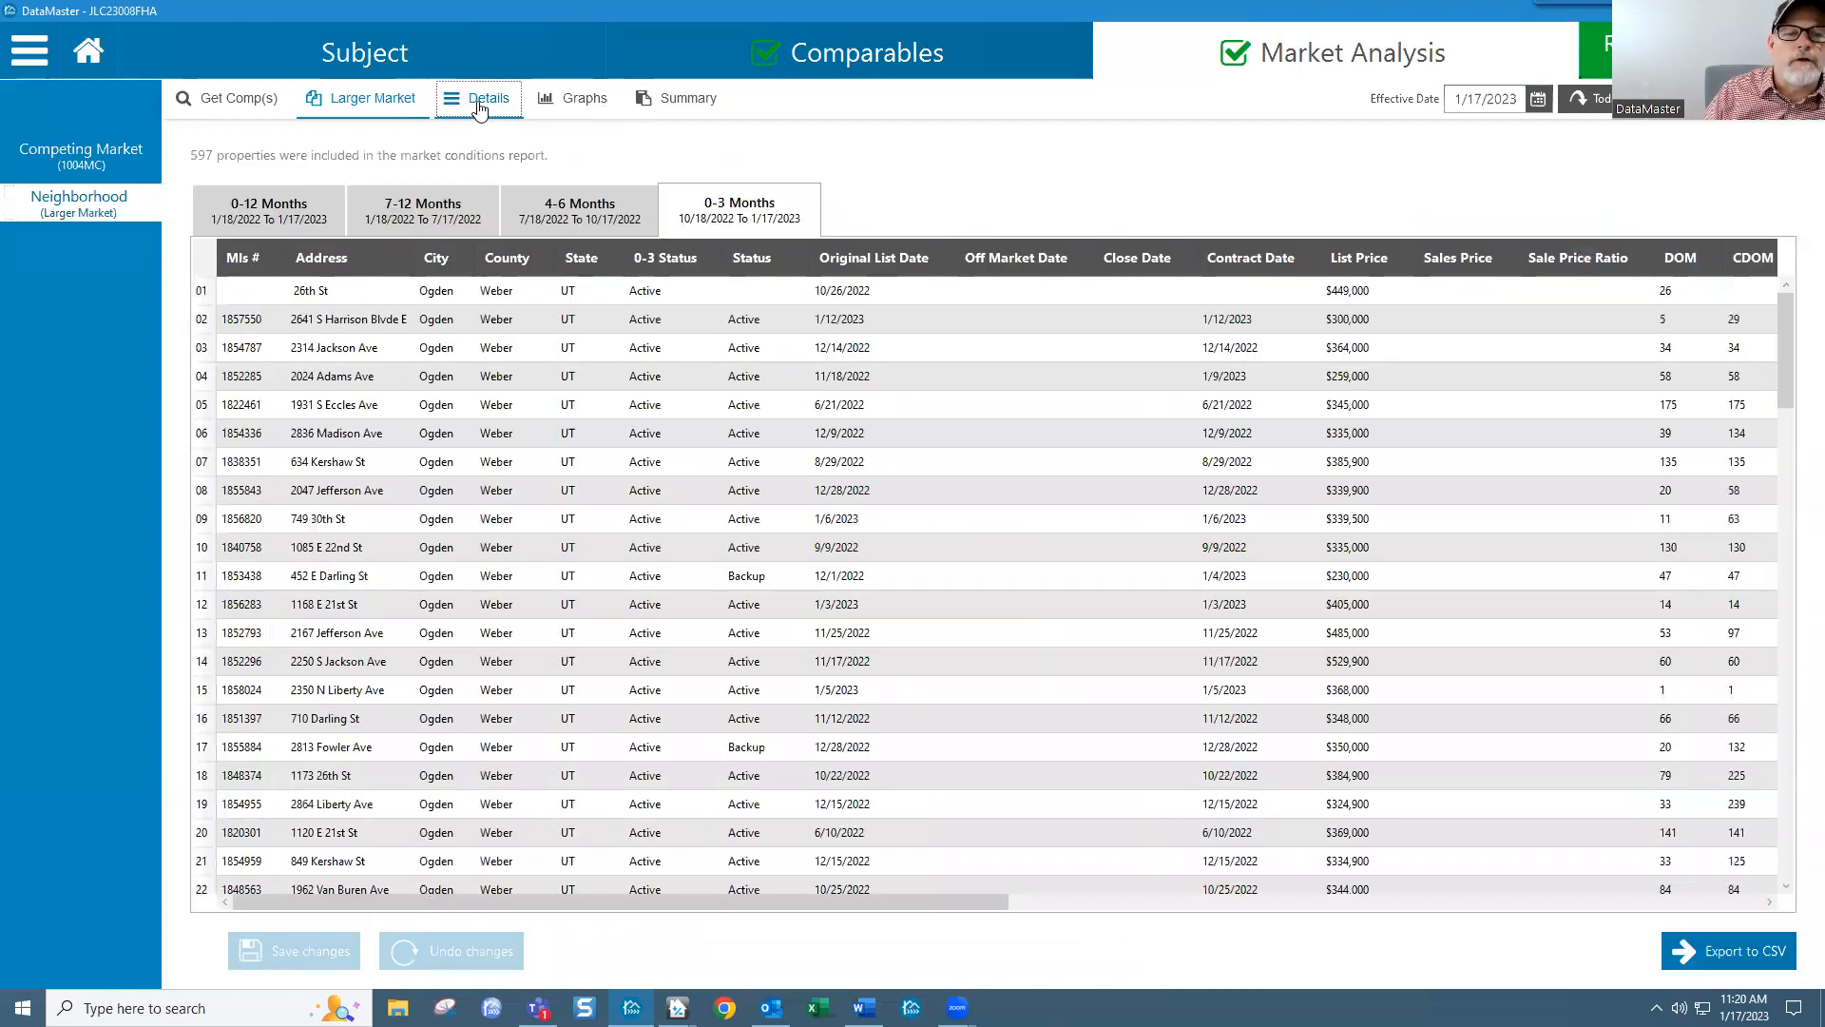
Step: Sort the neighborhood's 0-3 Months listings by Close Date, newest first, then return to the graphs
{"action": "left_click", "coordinate": [1156, 269]}
{"action": "left_click", "coordinate": [1156, 269]}
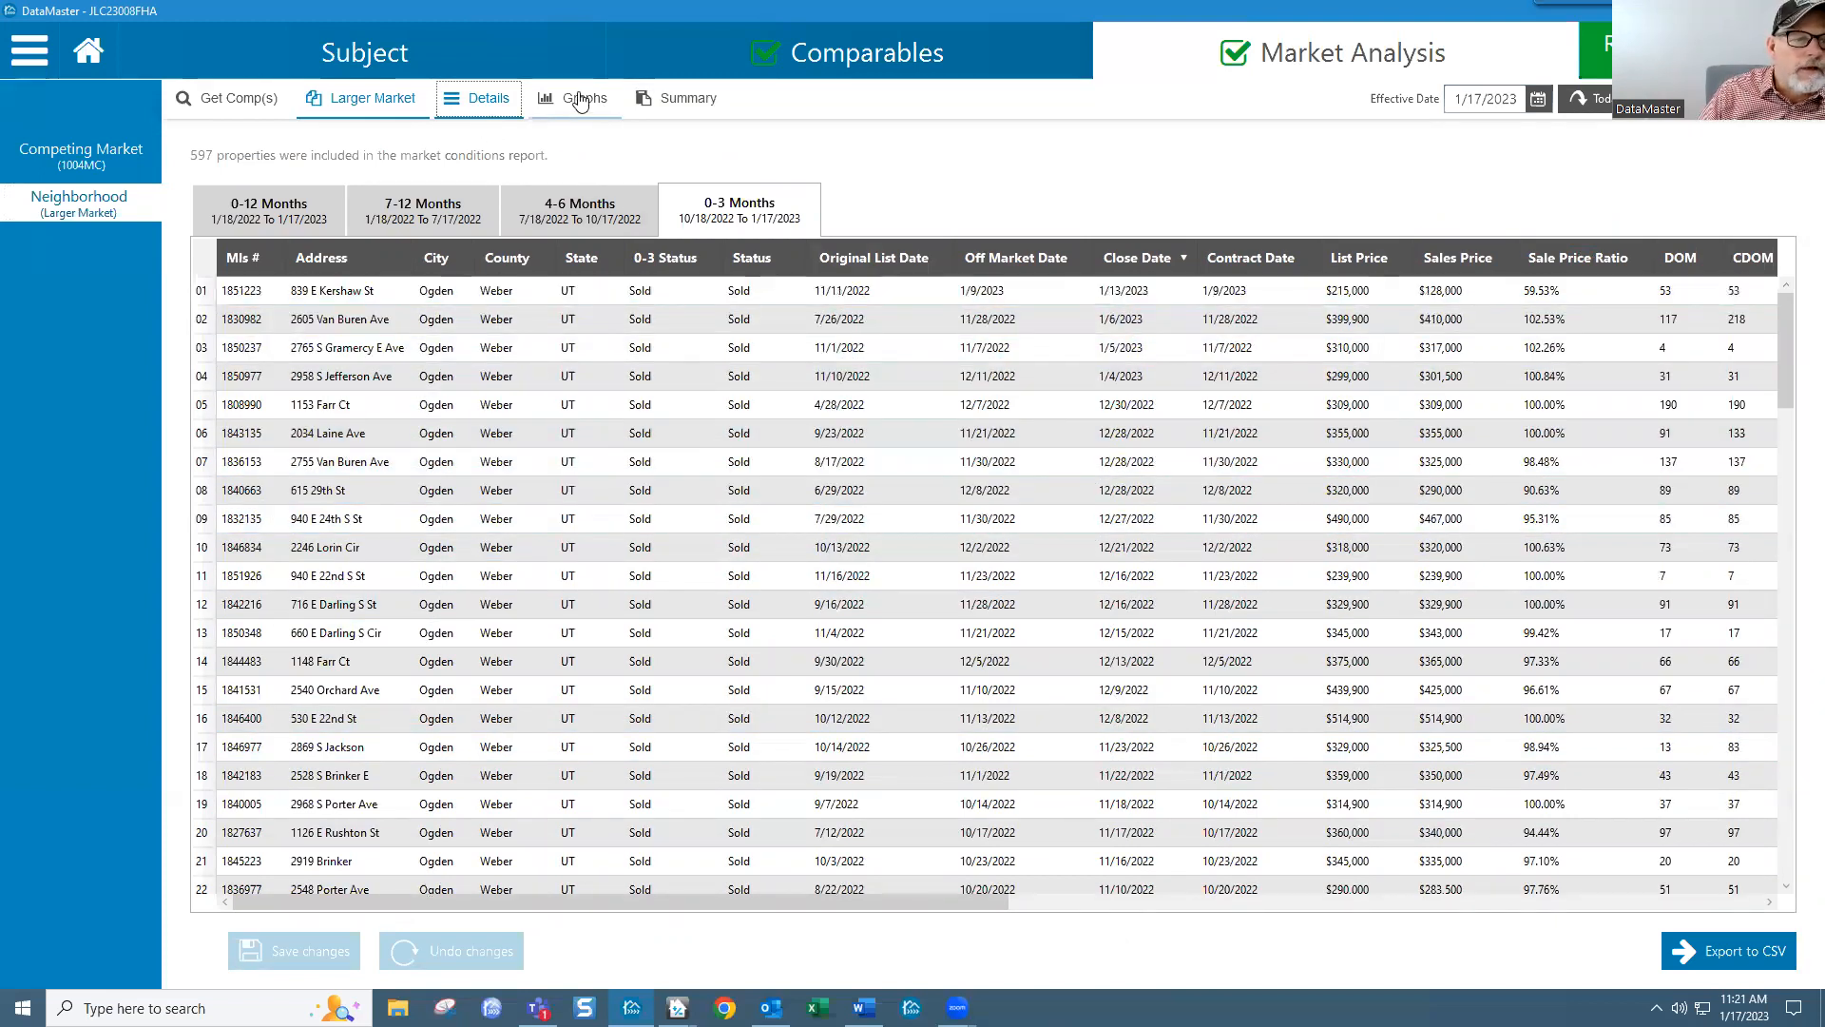
{"action": "left_click", "coordinate": [360, 105]}
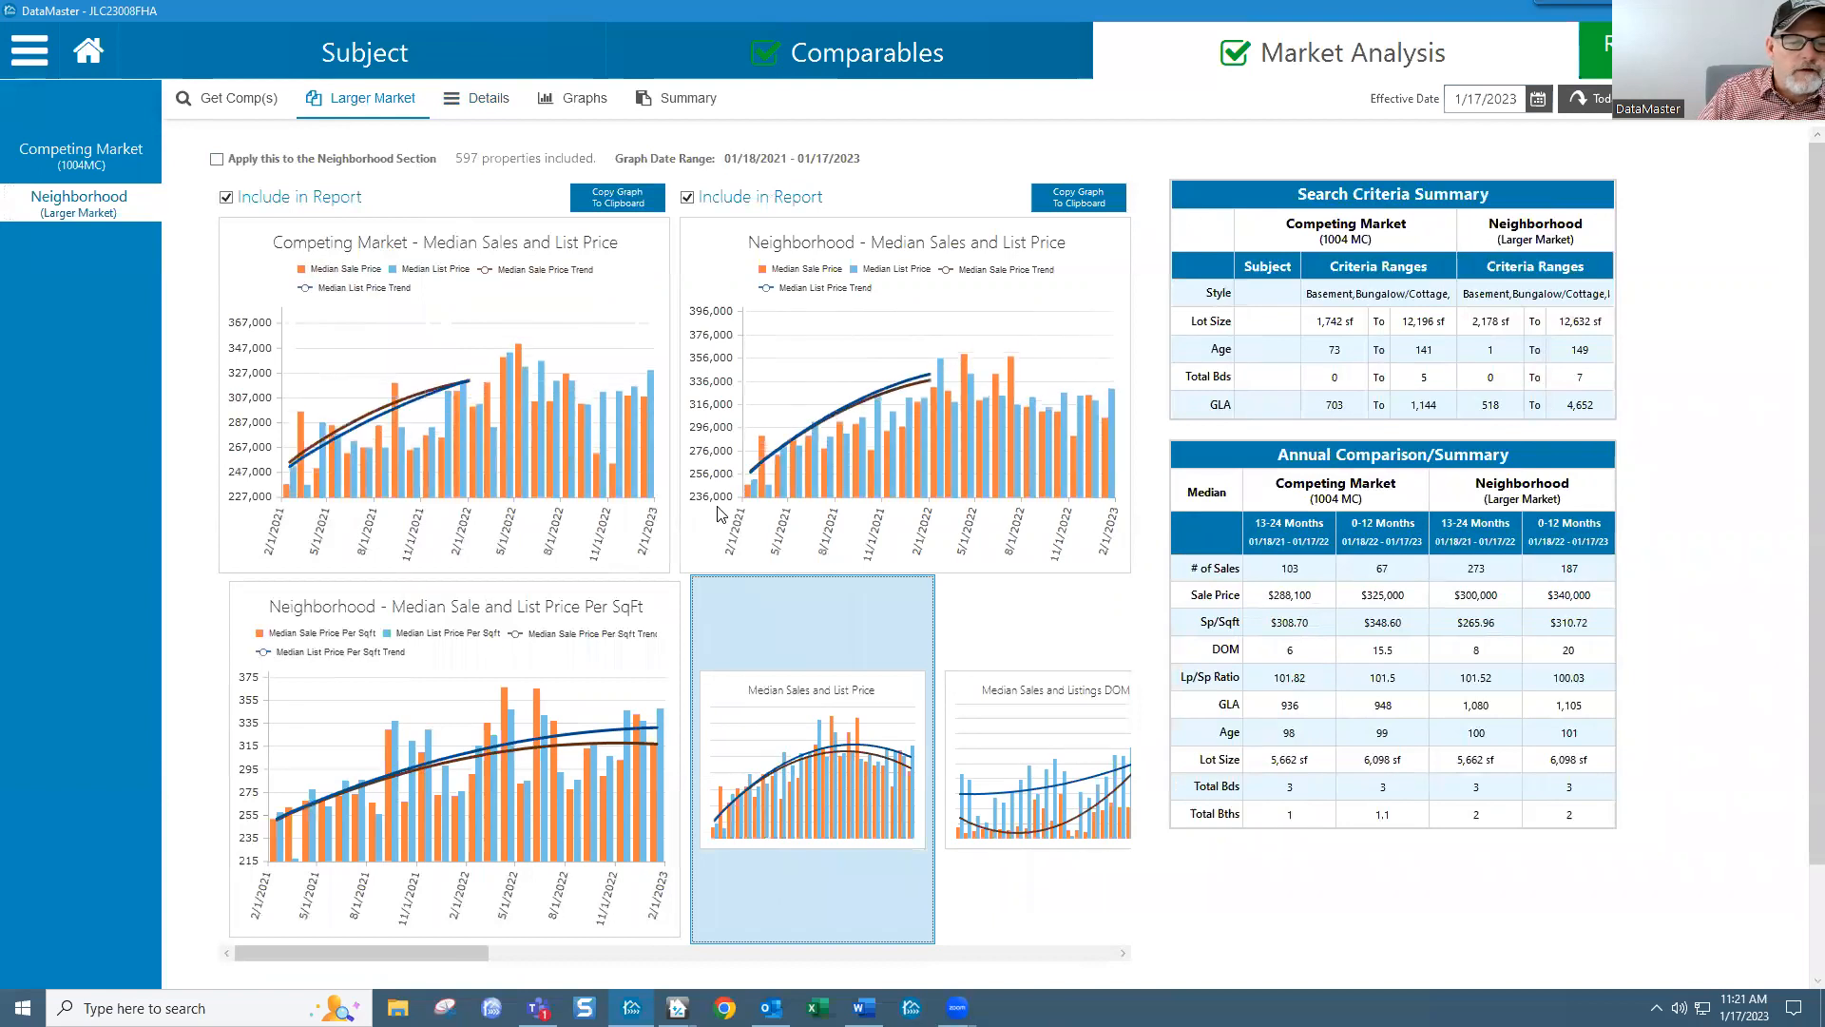
Step: Put the Per SqFt median sale and list price charts on top for both markets
{"action": "left_click", "coordinate": [586, 745]}
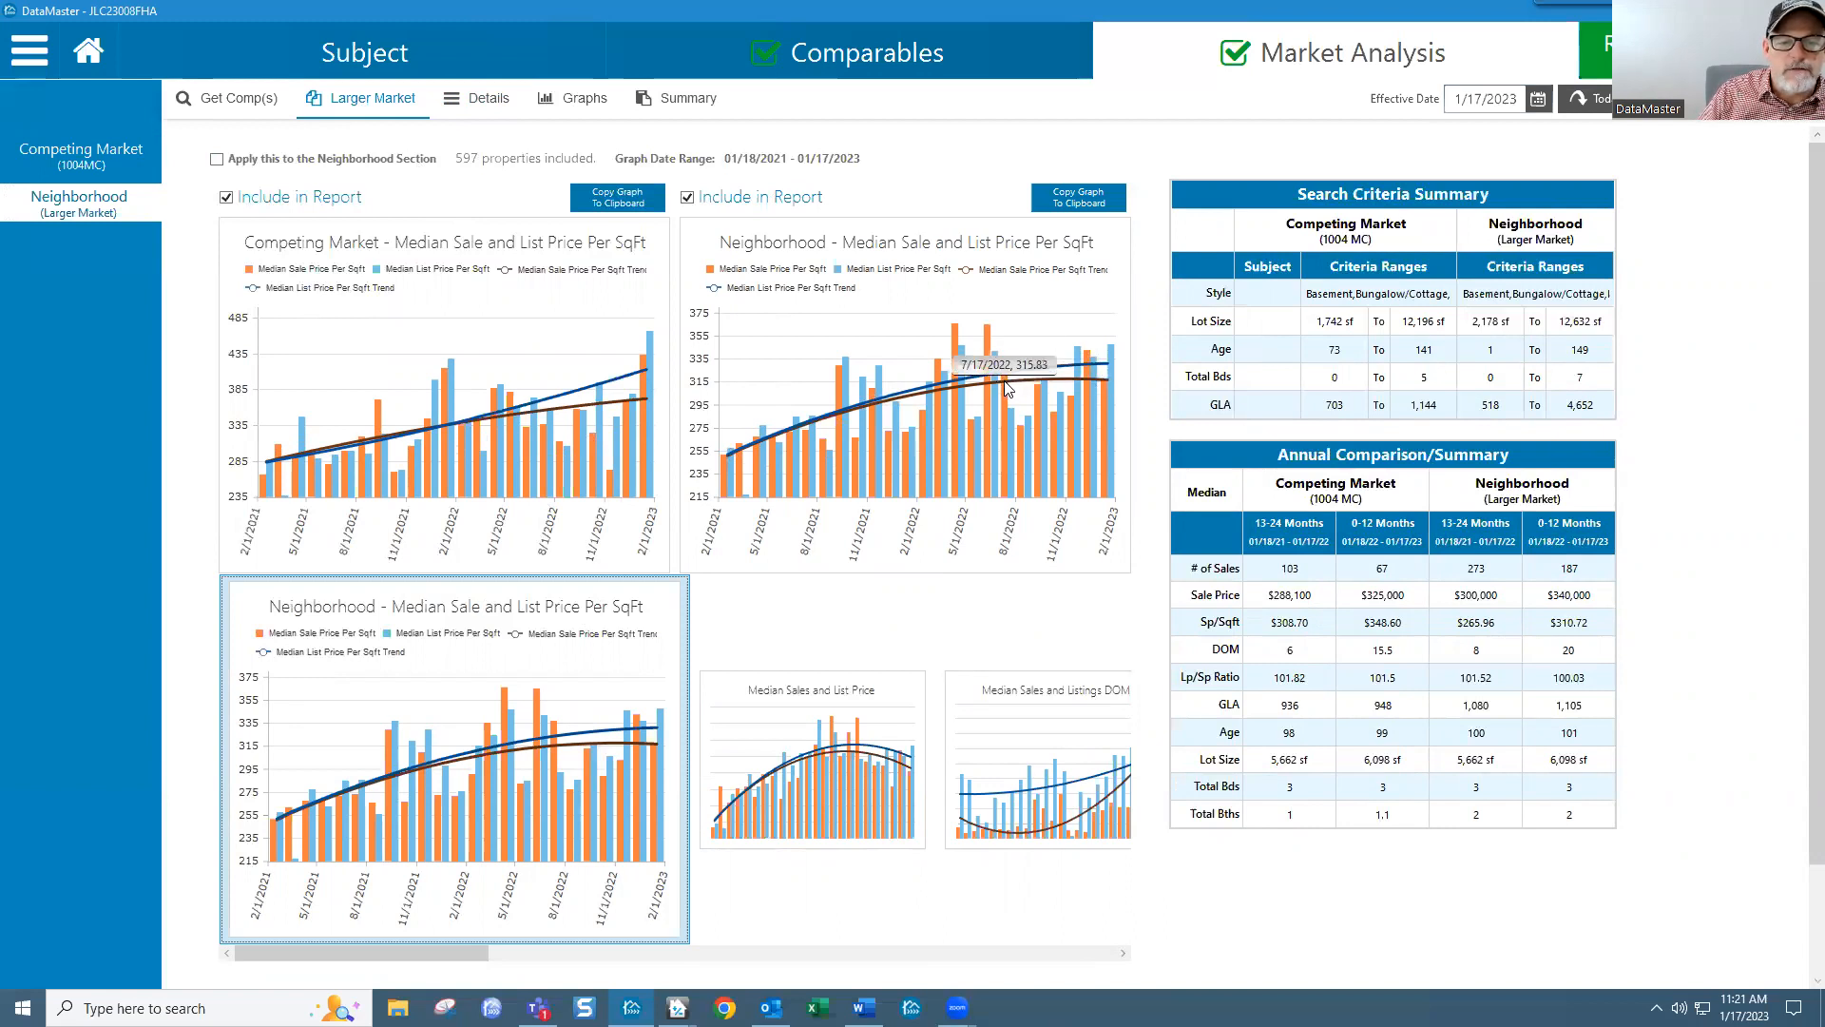
{"action": "mouse_move", "coordinate": [1010, 389]}
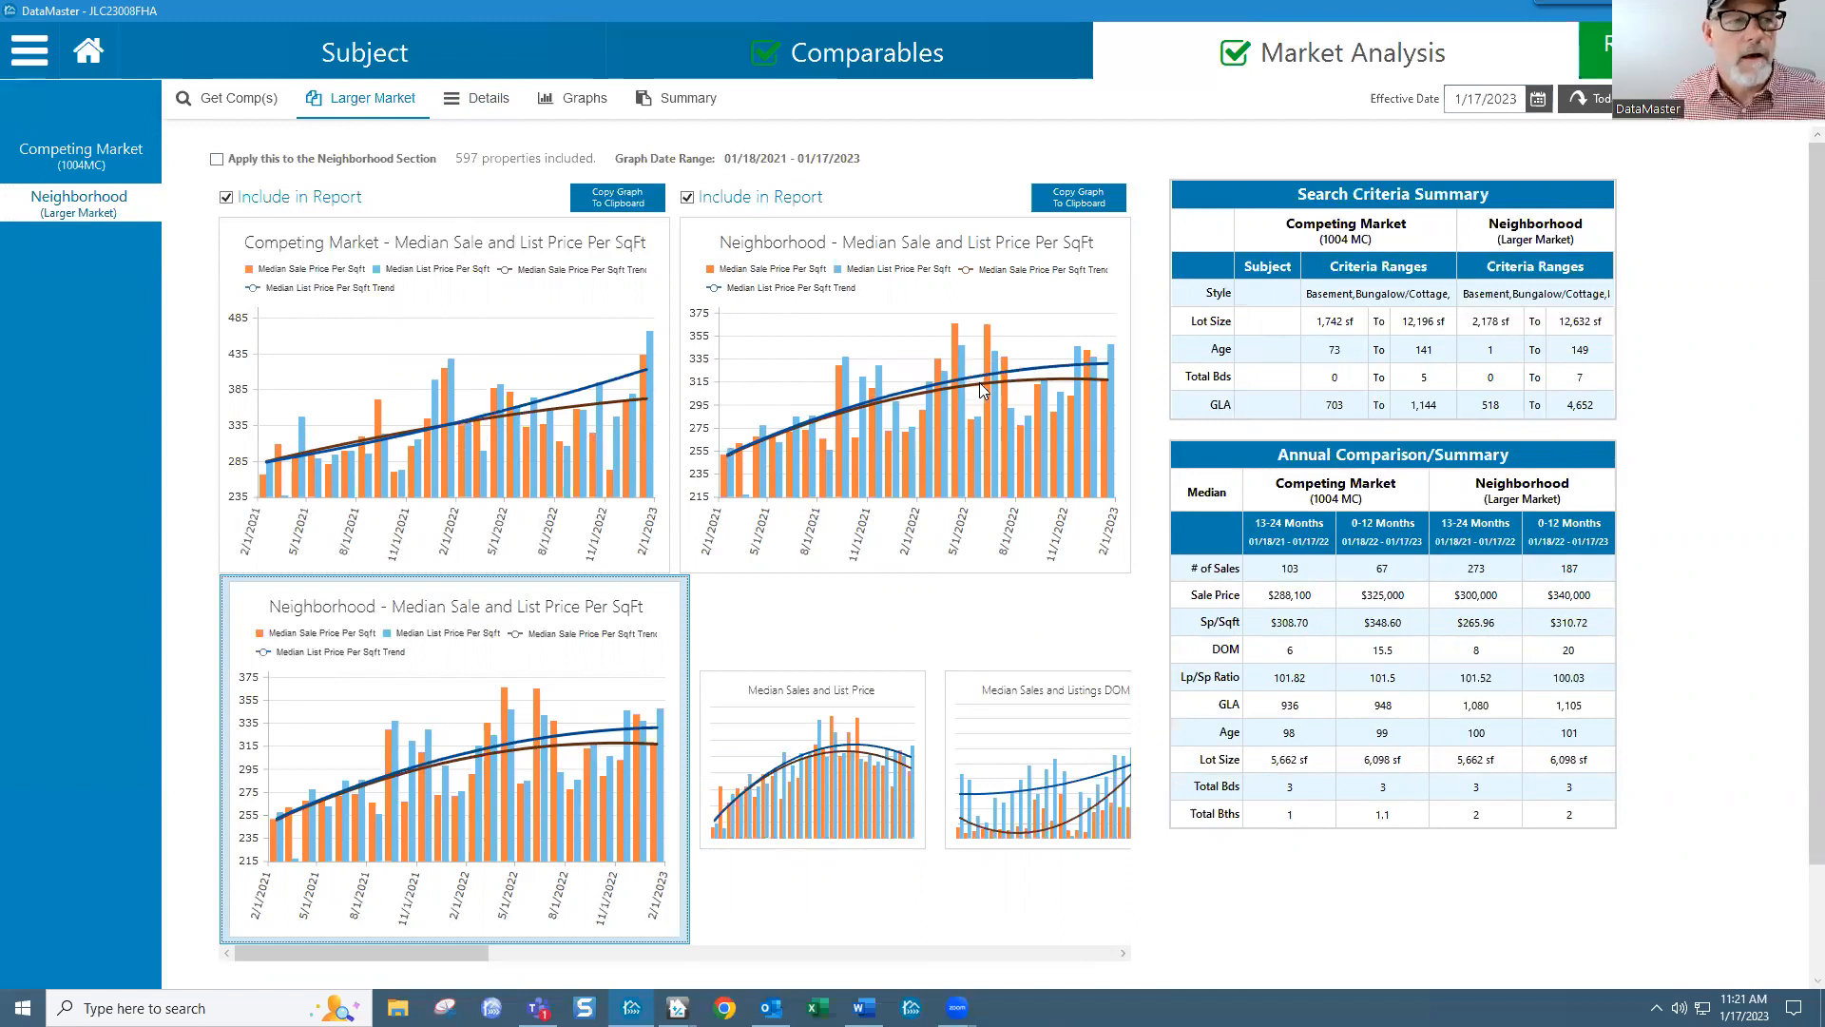
{"action": "left_click", "coordinate": [867, 76]}
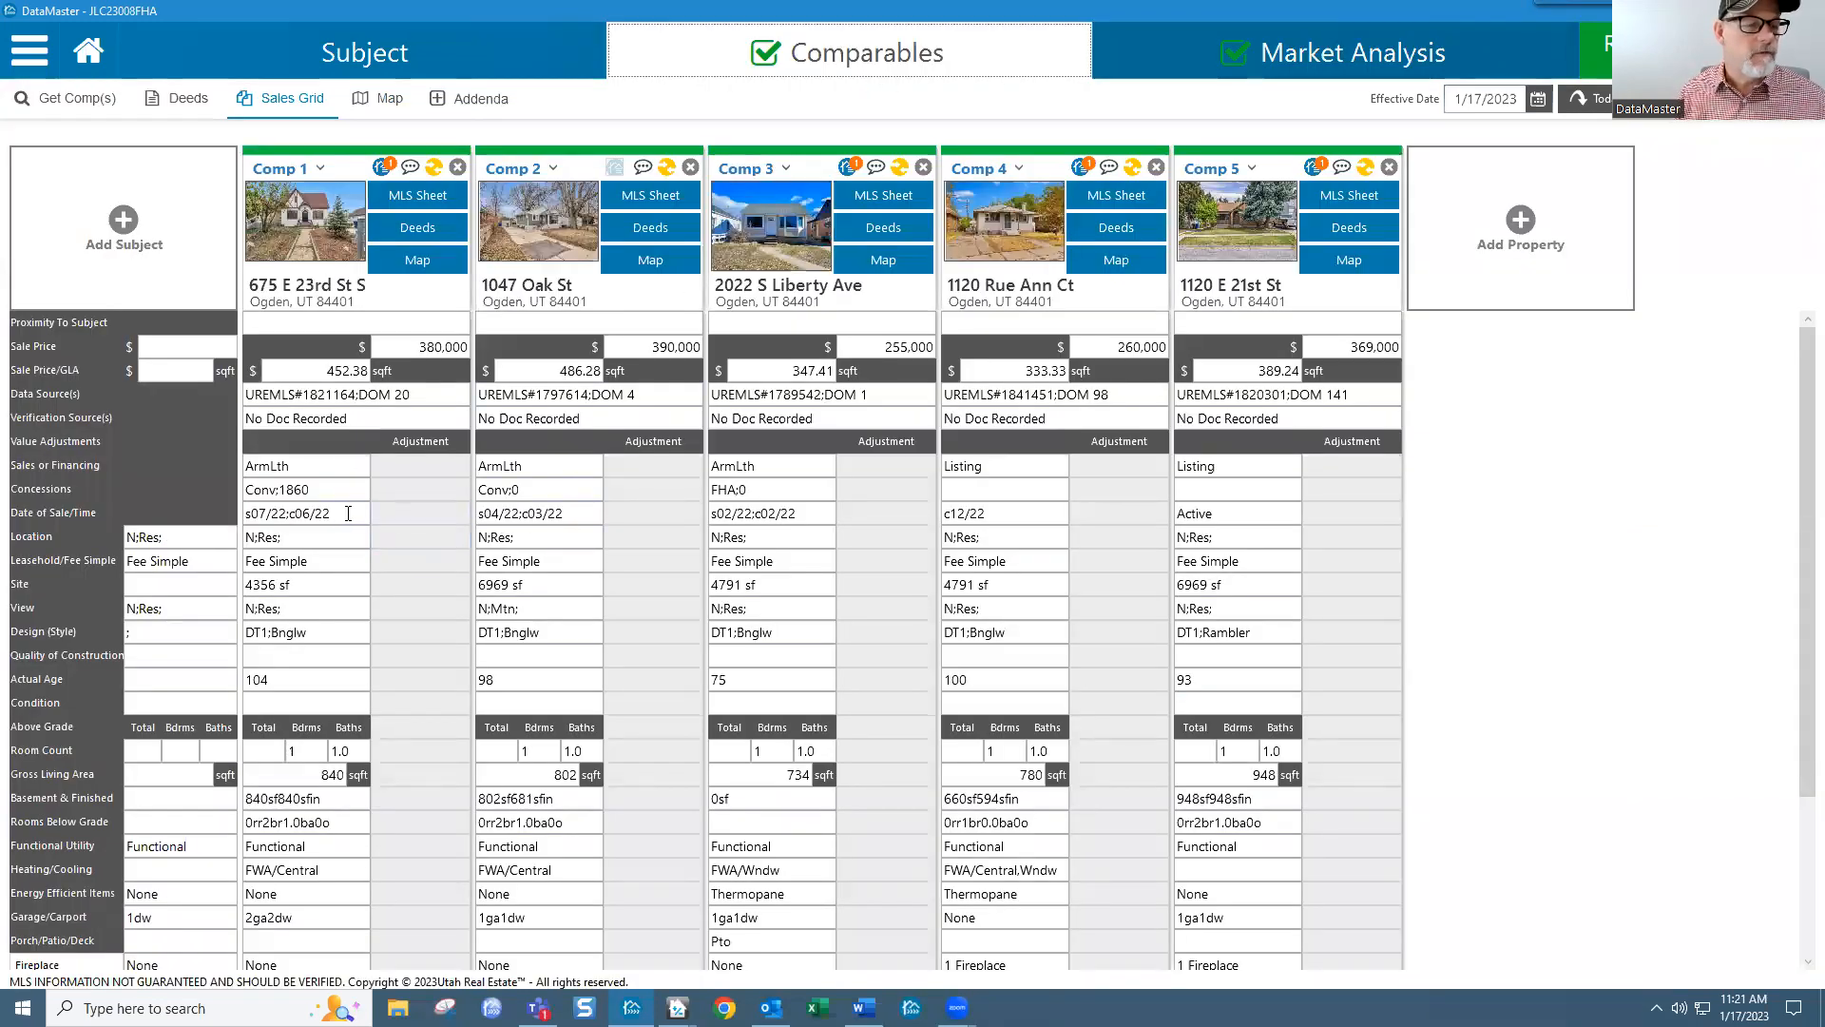
Step: Review the contract dates c06/22, c03/22 and c02/22 in Comps 1–3's Date of Sale cells
{"action": "left_click_drag", "start_coordinate": [344, 513], "coordinate": [291, 514]}
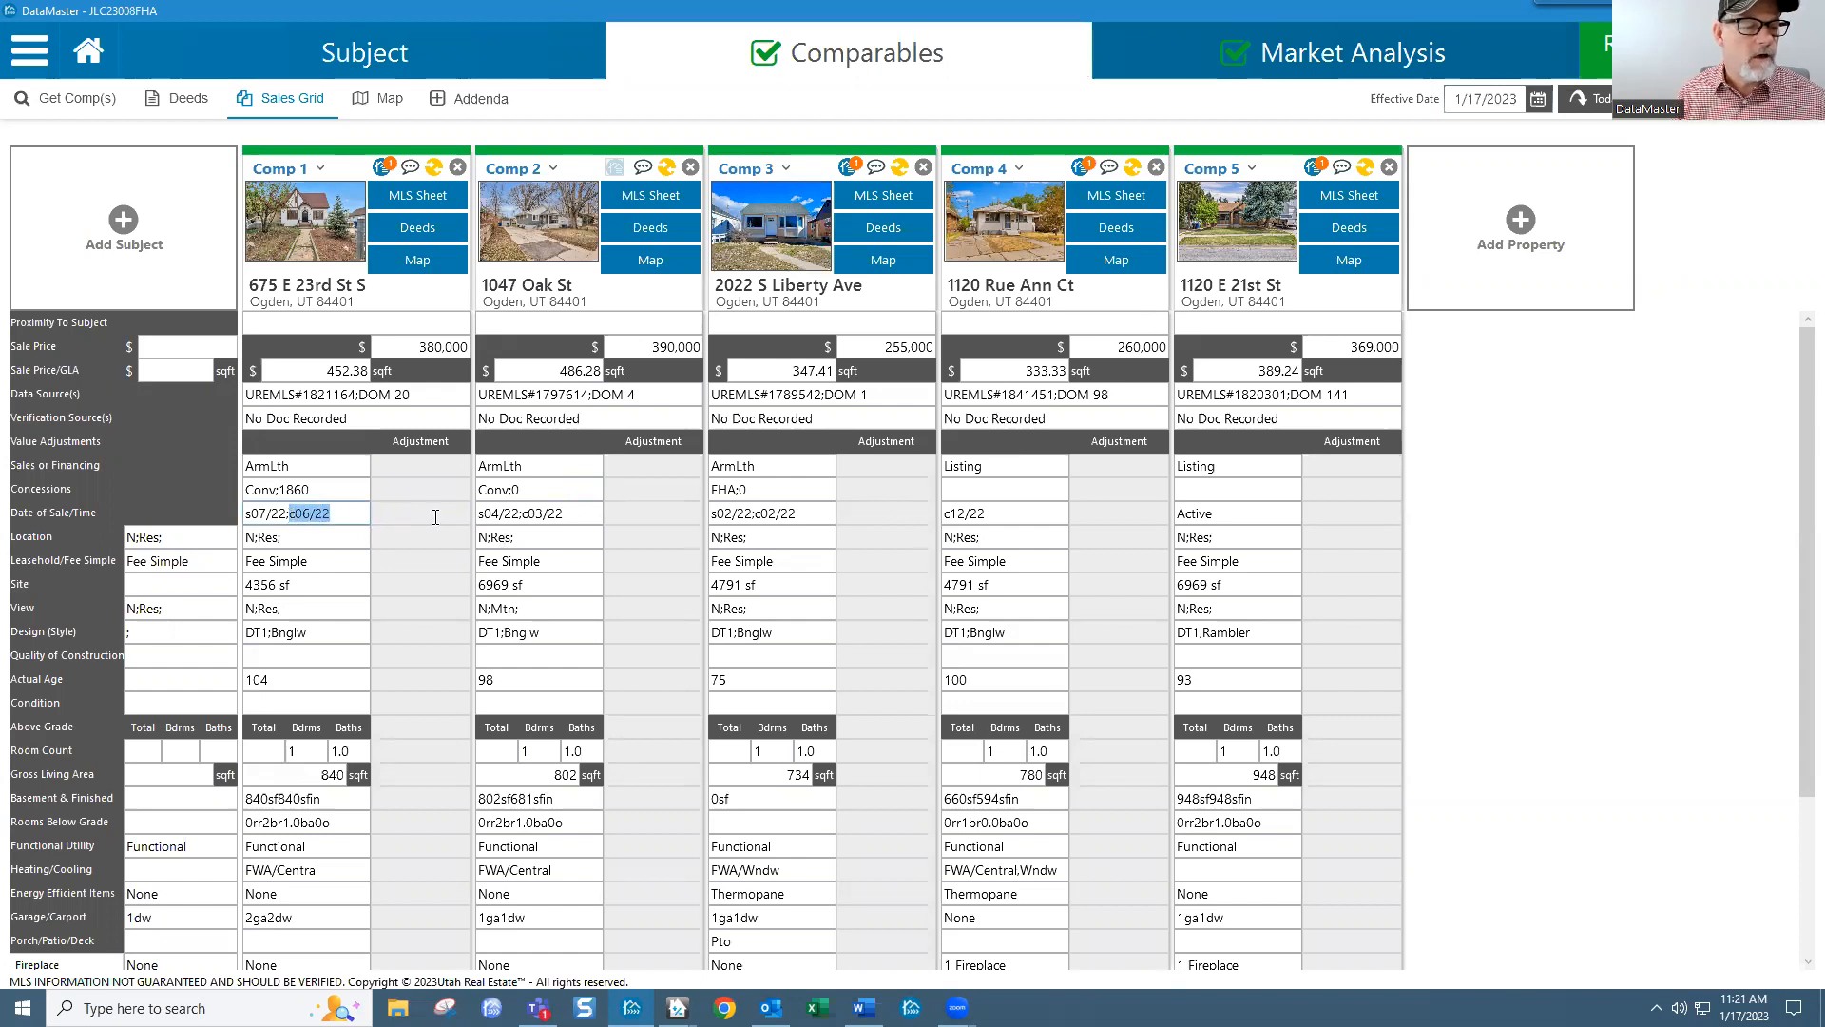
{"action": "left_click_drag", "start_coordinate": [520, 514], "coordinate": [604, 522]}
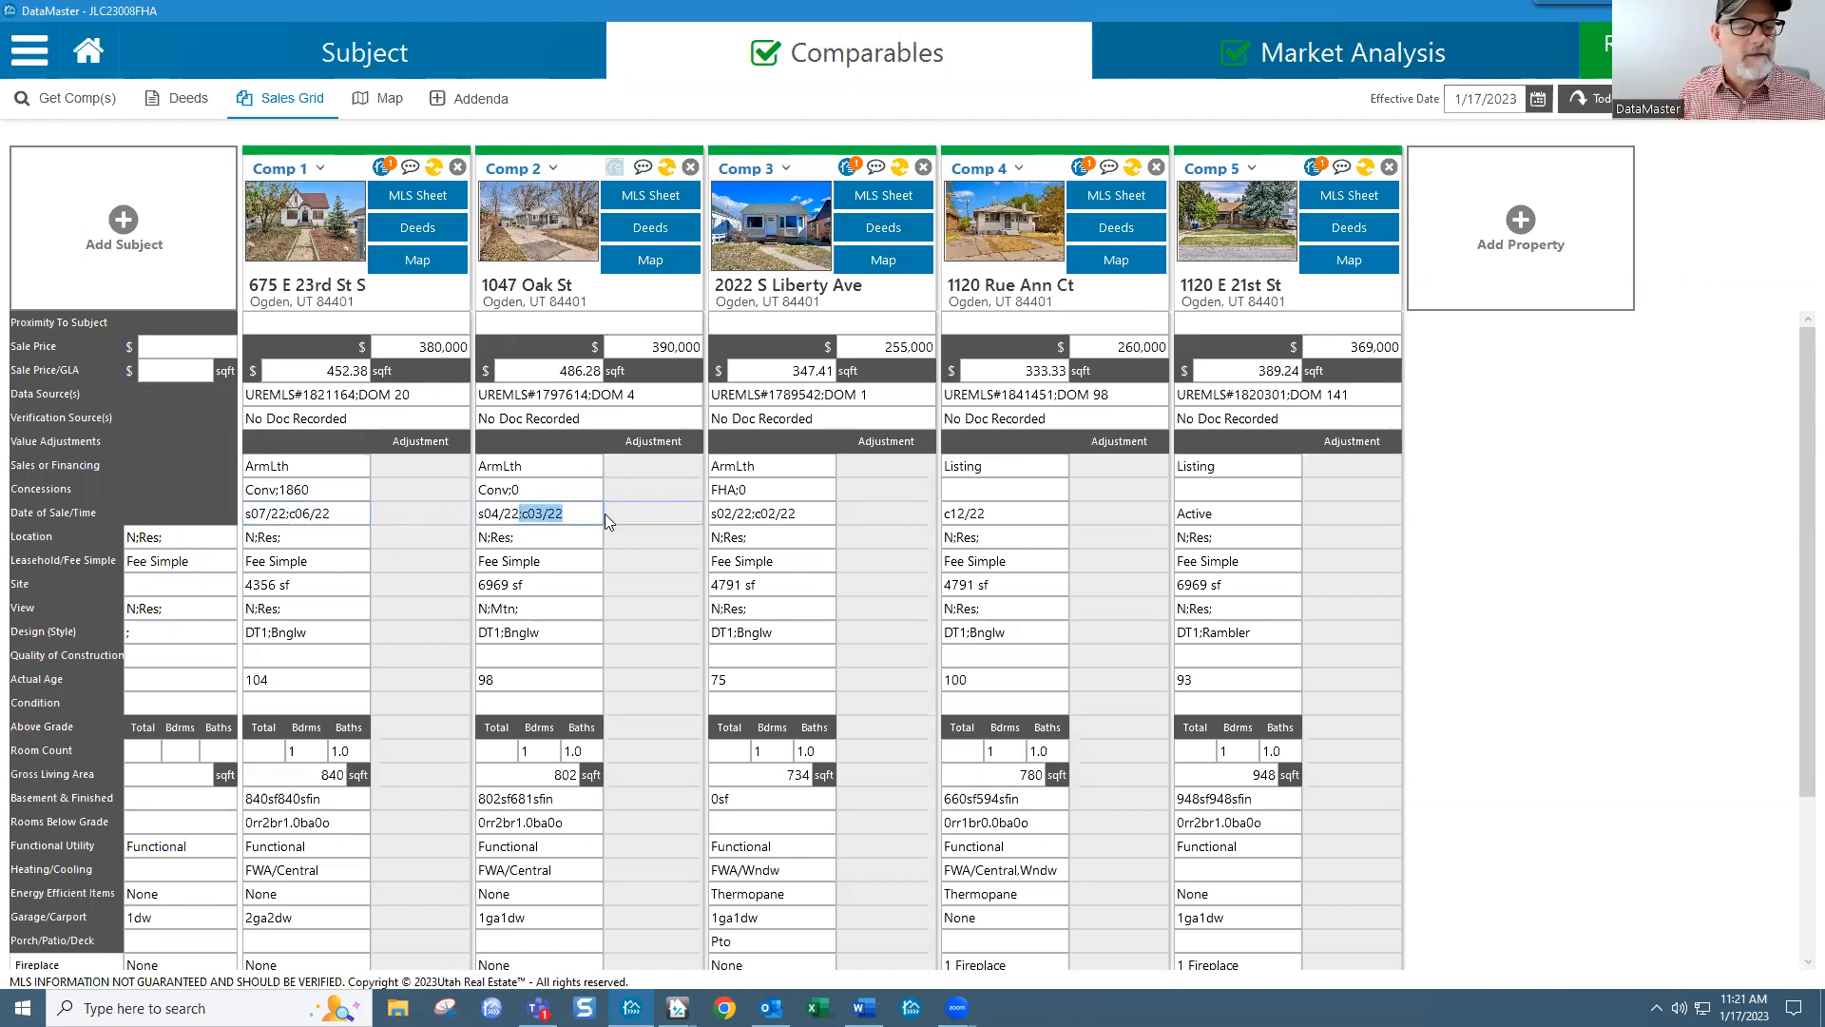
{"action": "left_click_drag", "start_coordinate": [756, 513], "coordinate": [812, 516]}
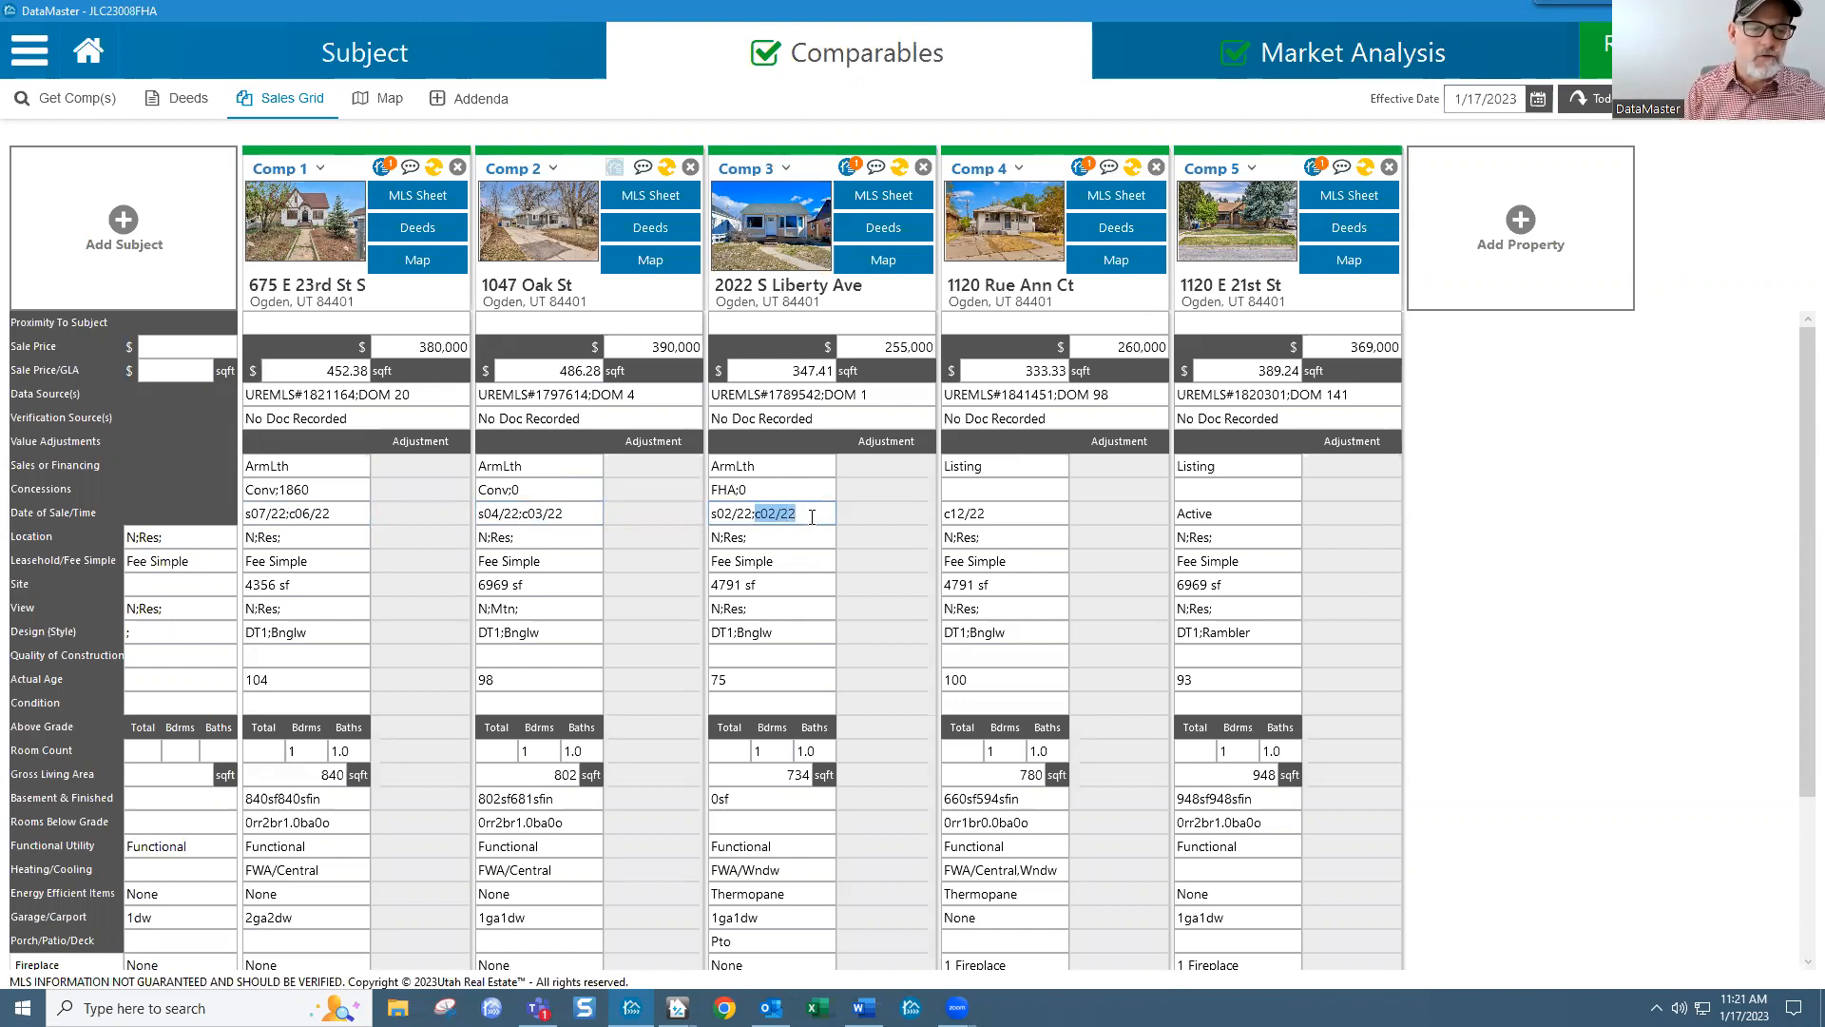
{"action": "key", "text": "shift+Tab"}
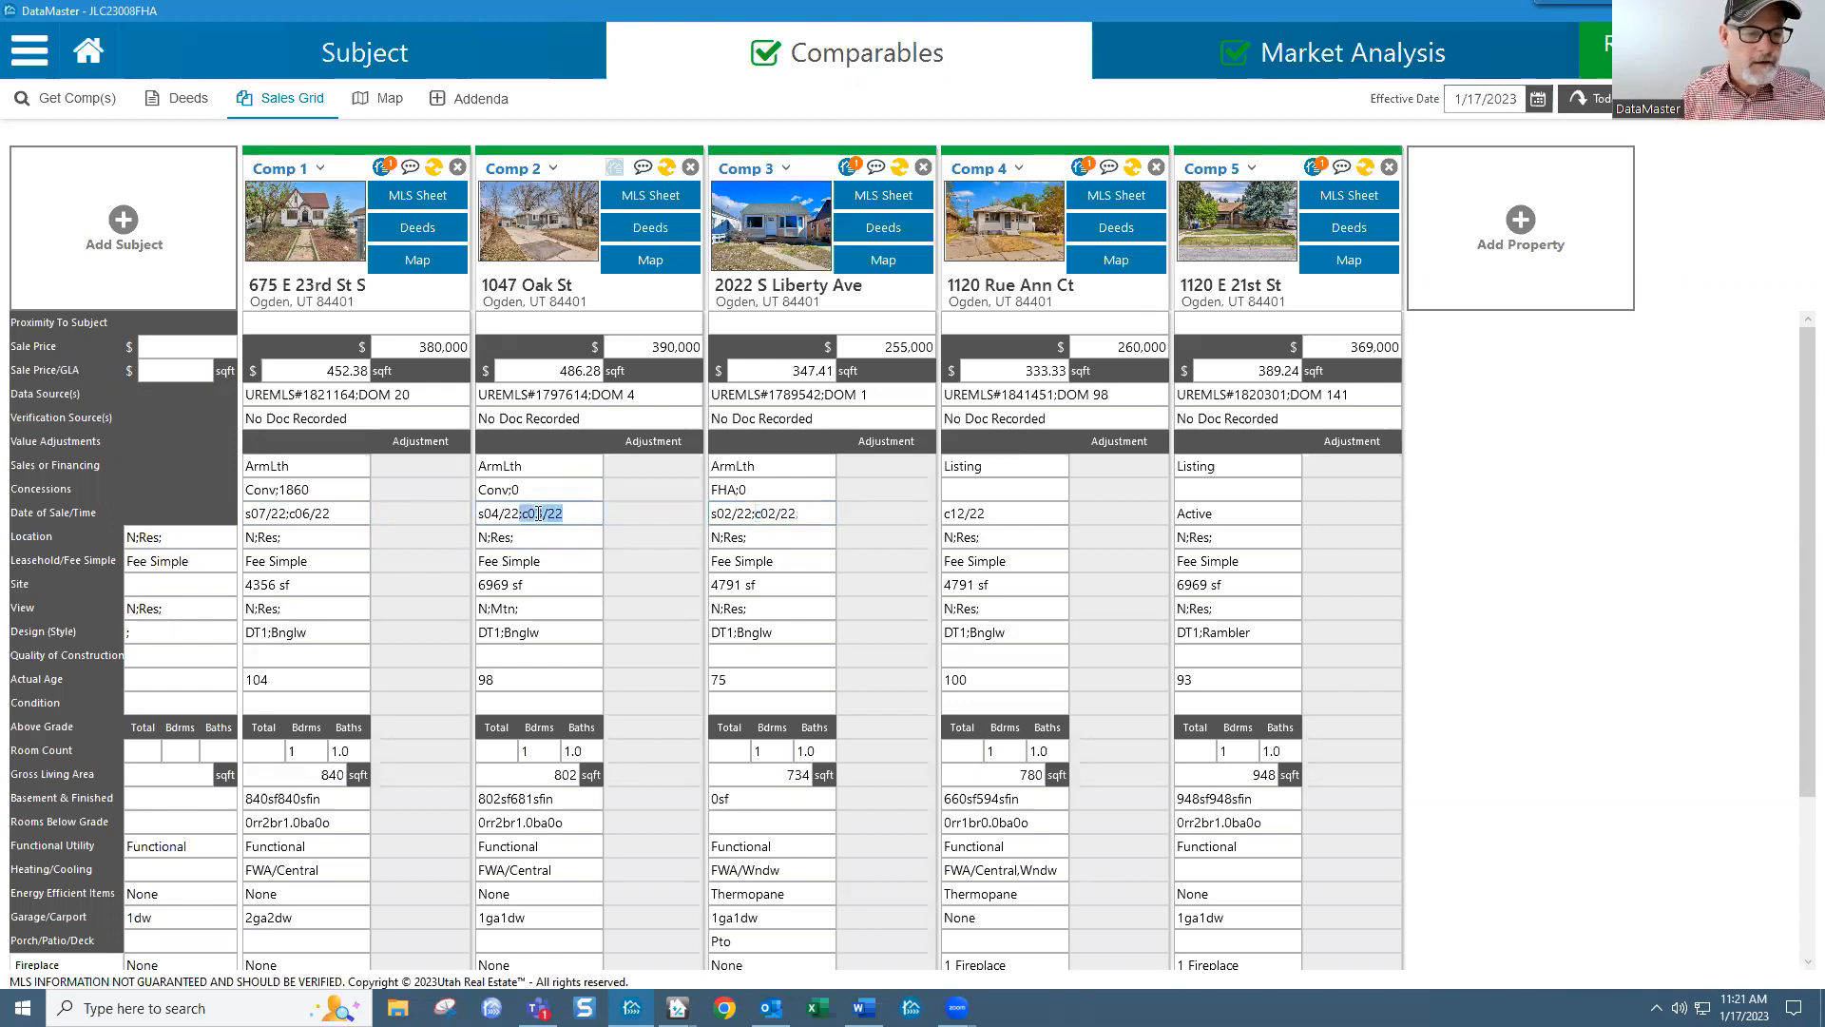
{"action": "left_click_drag", "start_coordinate": [756, 513], "coordinate": [799, 514]}
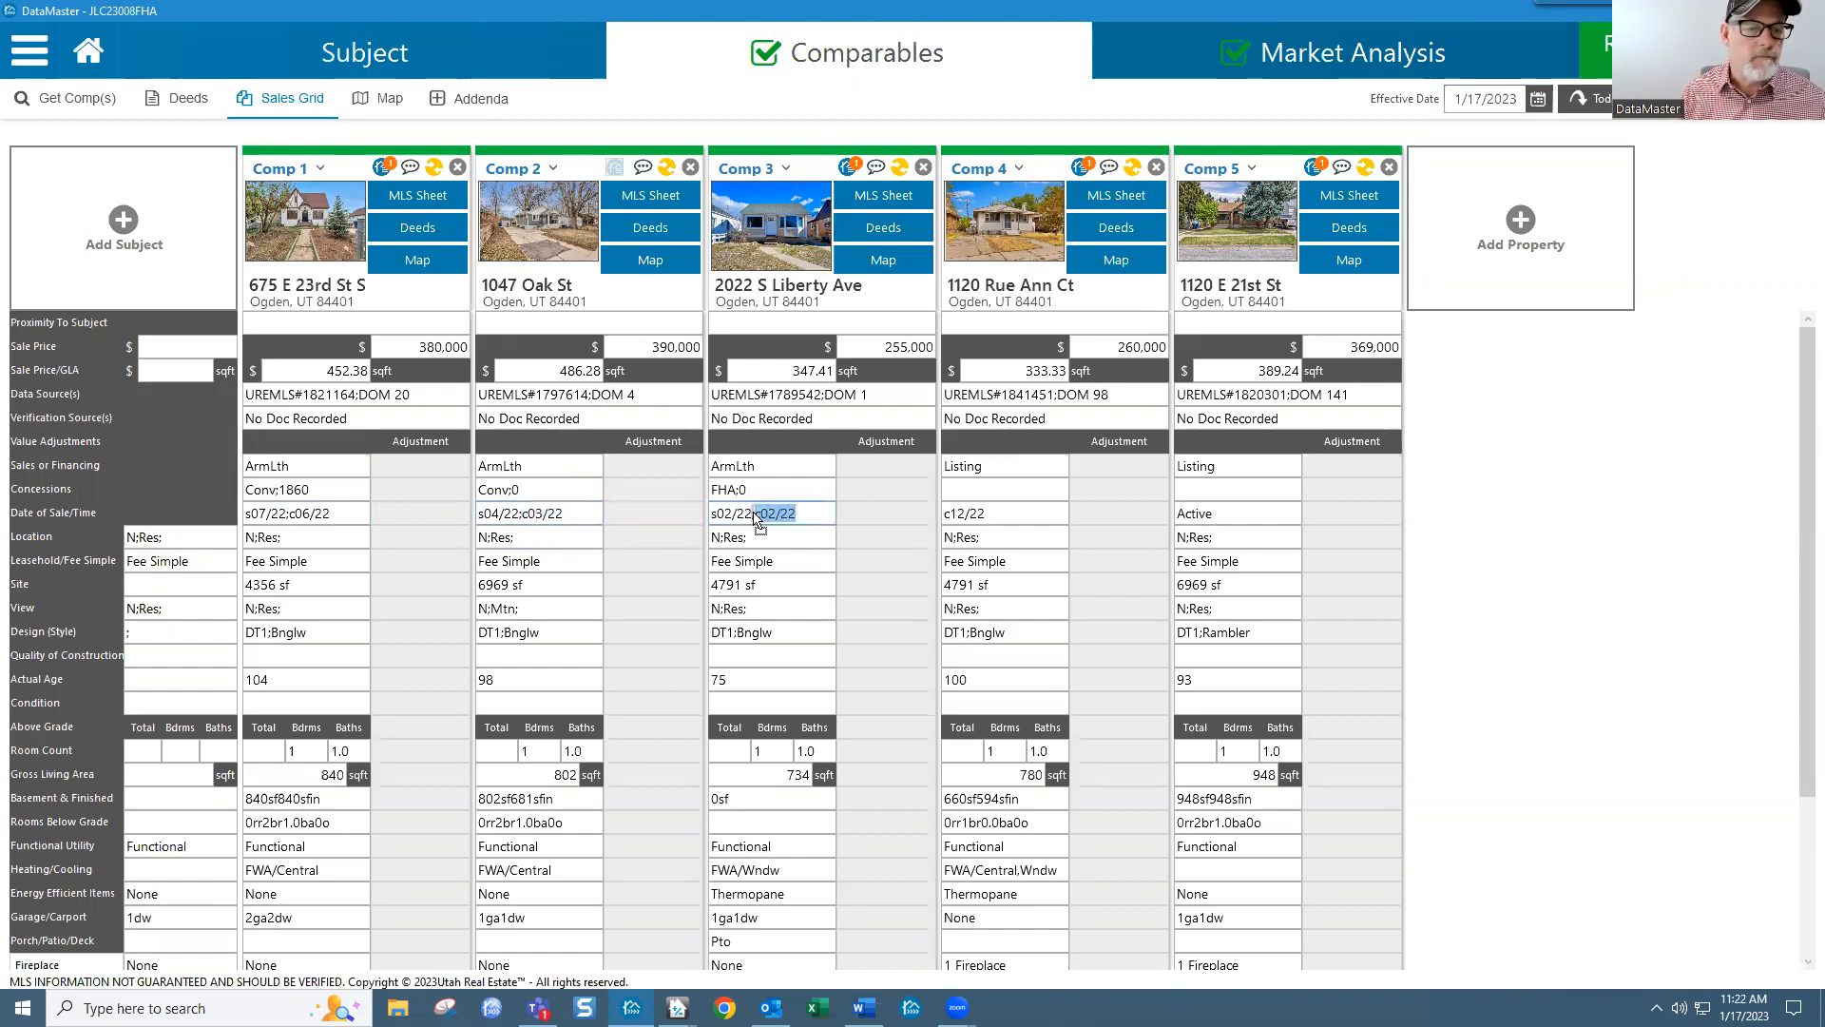
{"action": "left_click", "coordinate": [575, 514]}
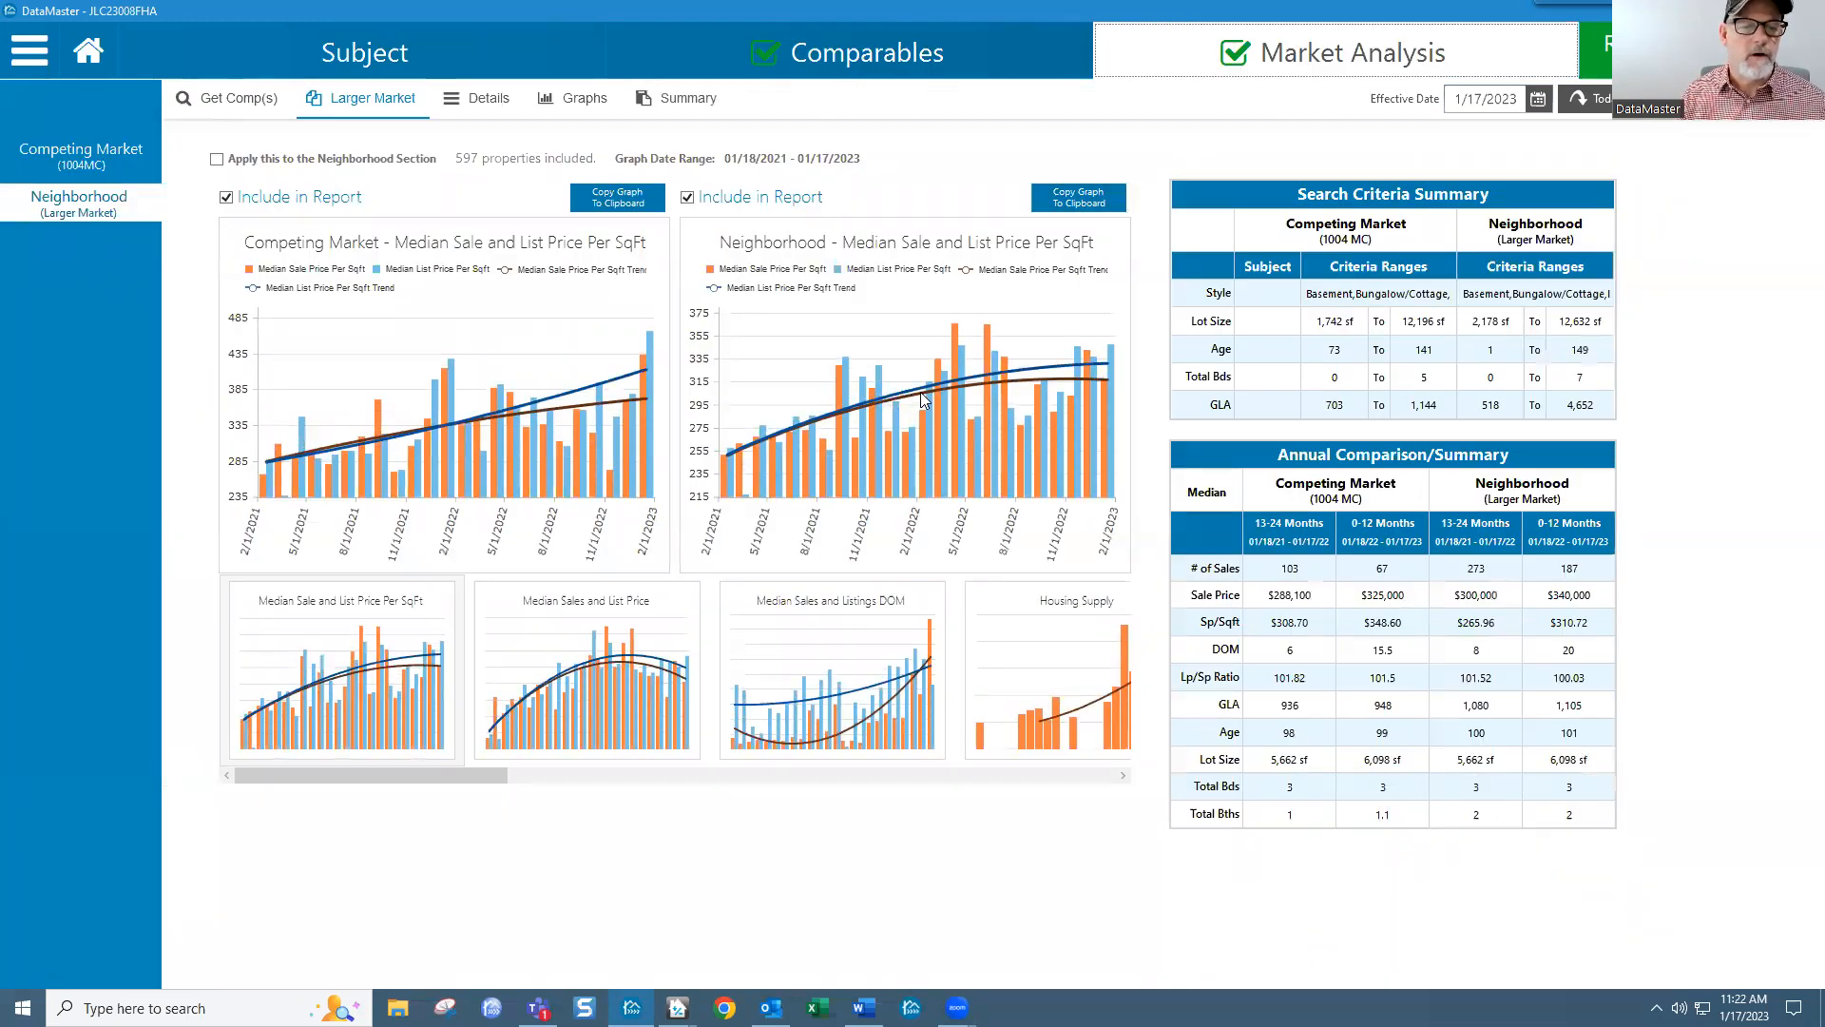
Step: Read the Neighborhood price-per-sqft trend, rising from about 262 in May 2021 to roughly 317 by January 2023
{"action": "mouse_move", "coordinate": [929, 397]}
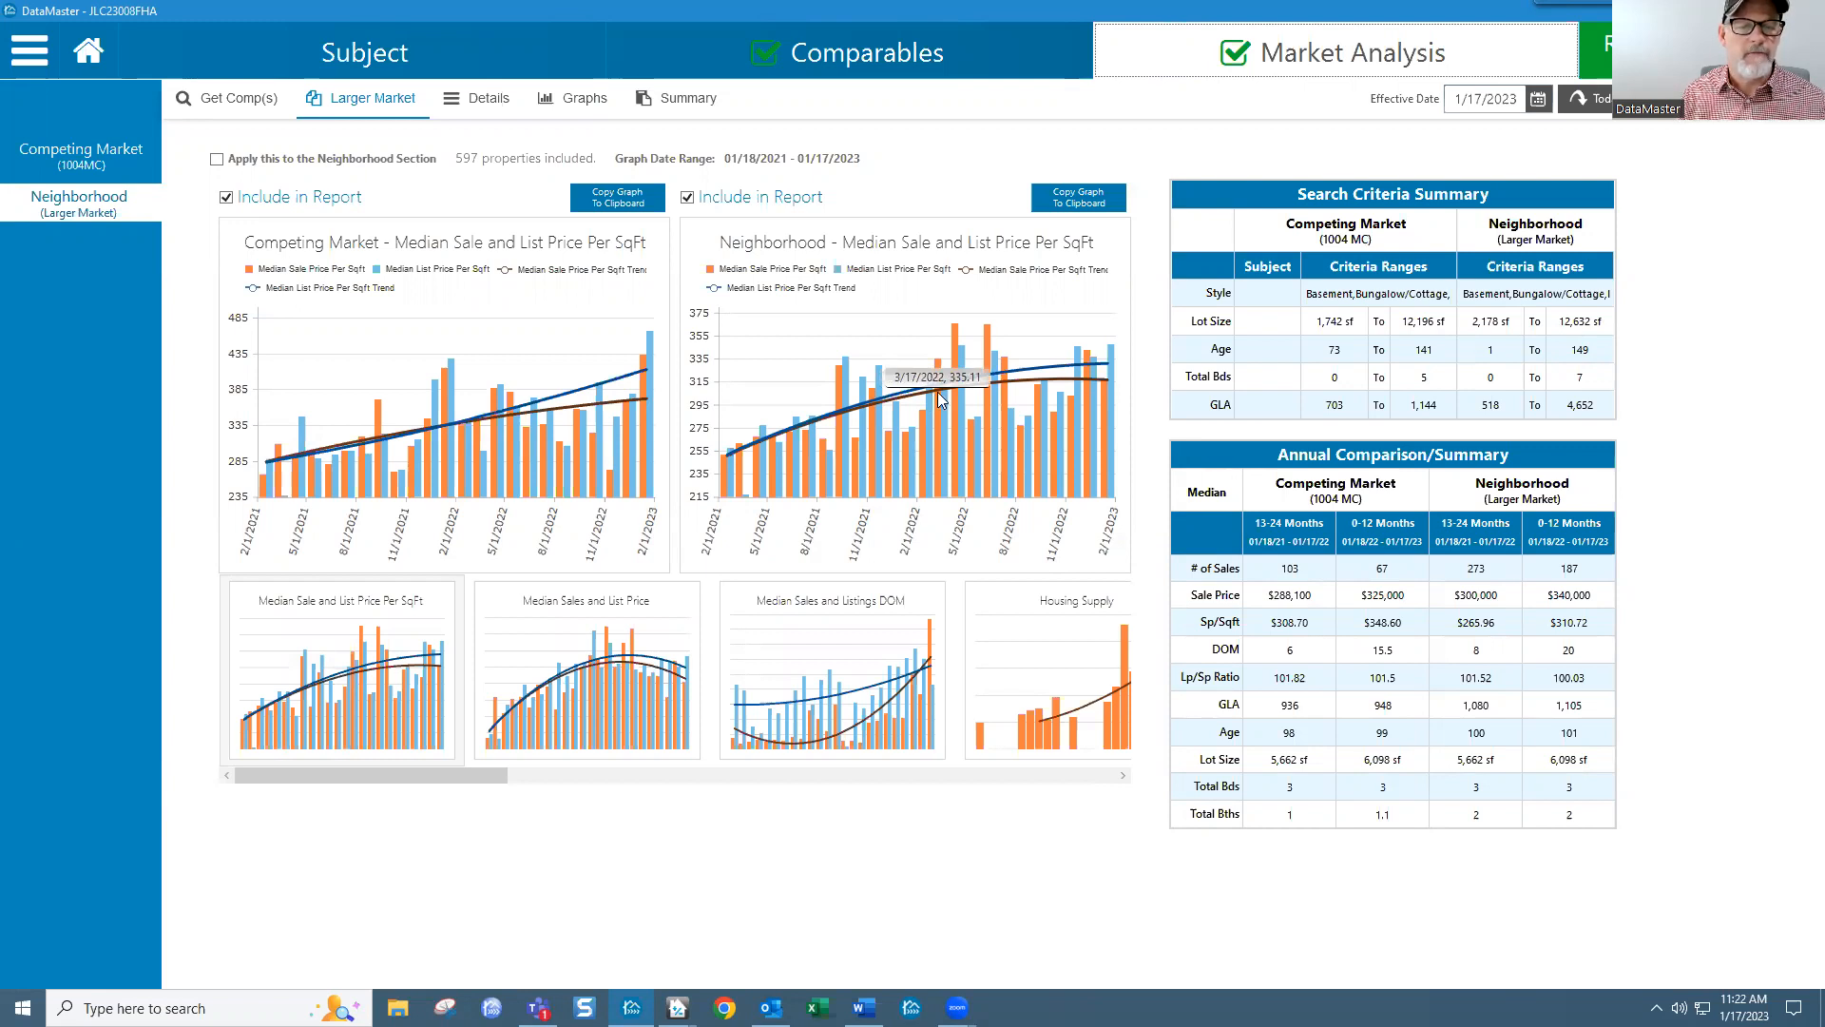
{"action": "mouse_move", "coordinate": [1108, 380]}
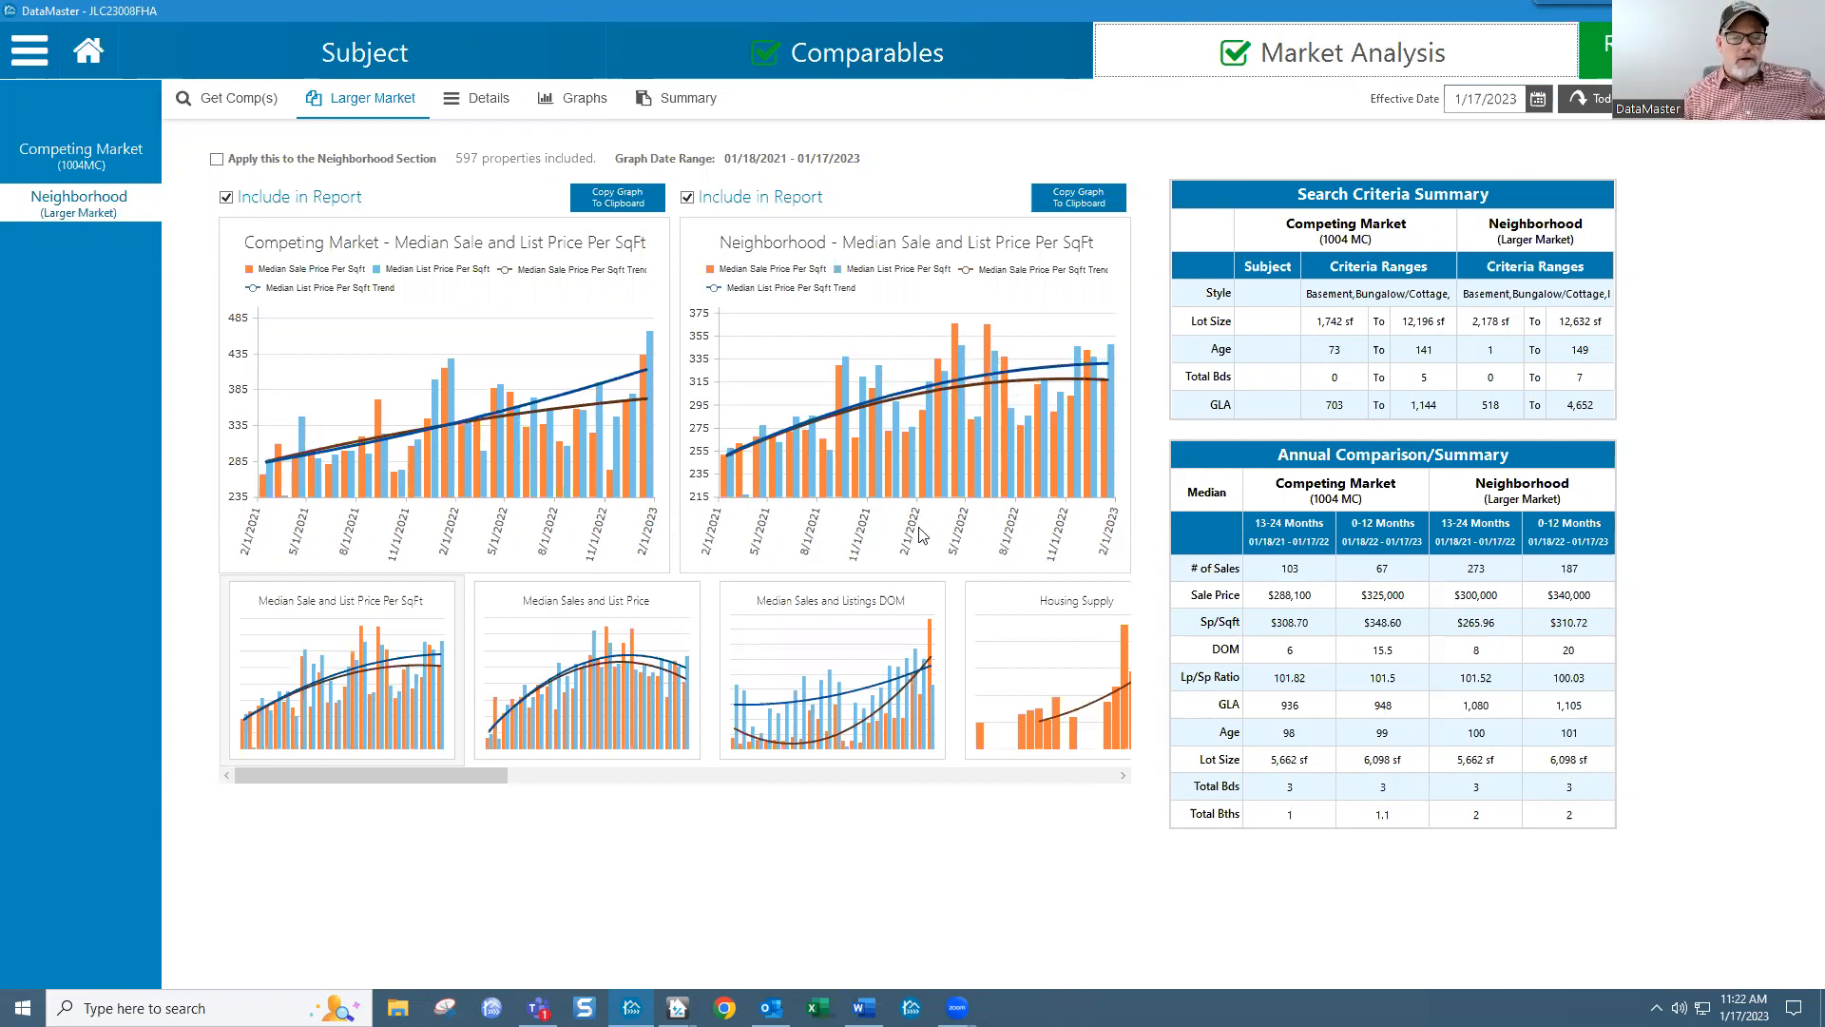
{"action": "mouse_move", "coordinate": [875, 492]}
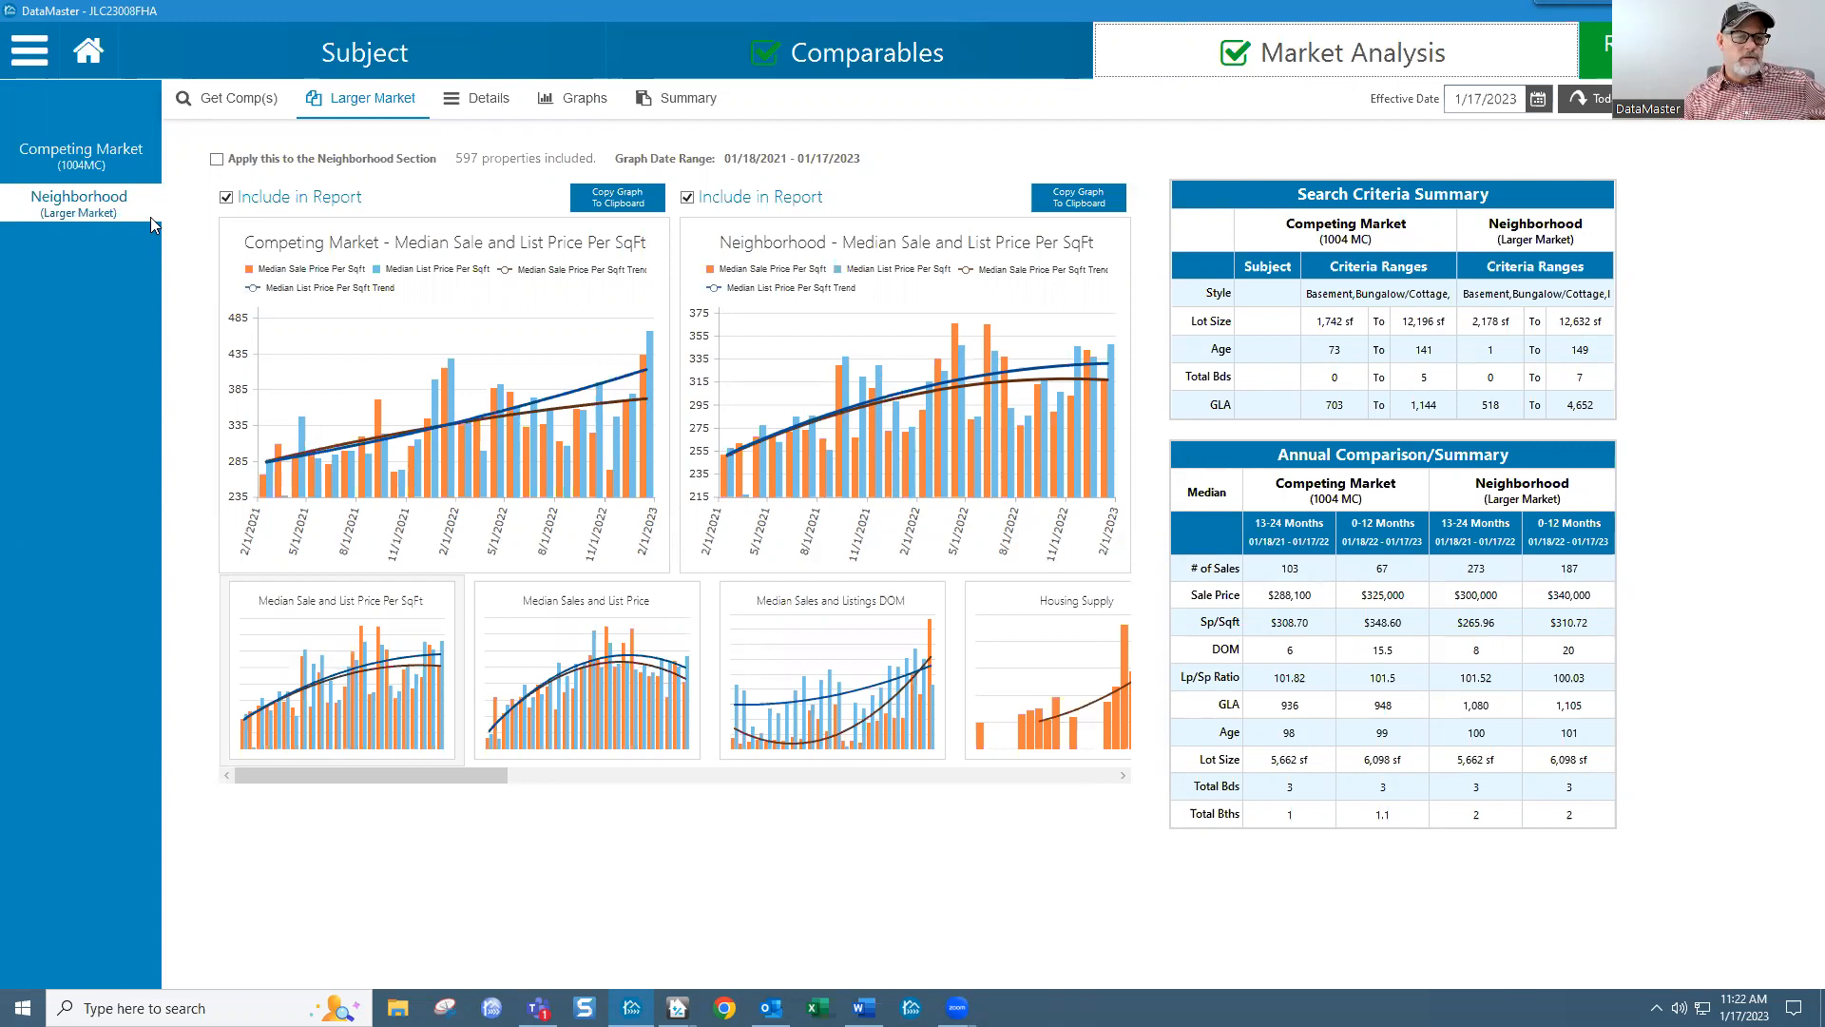
{"action": "mouse_move", "coordinate": [1064, 358]}
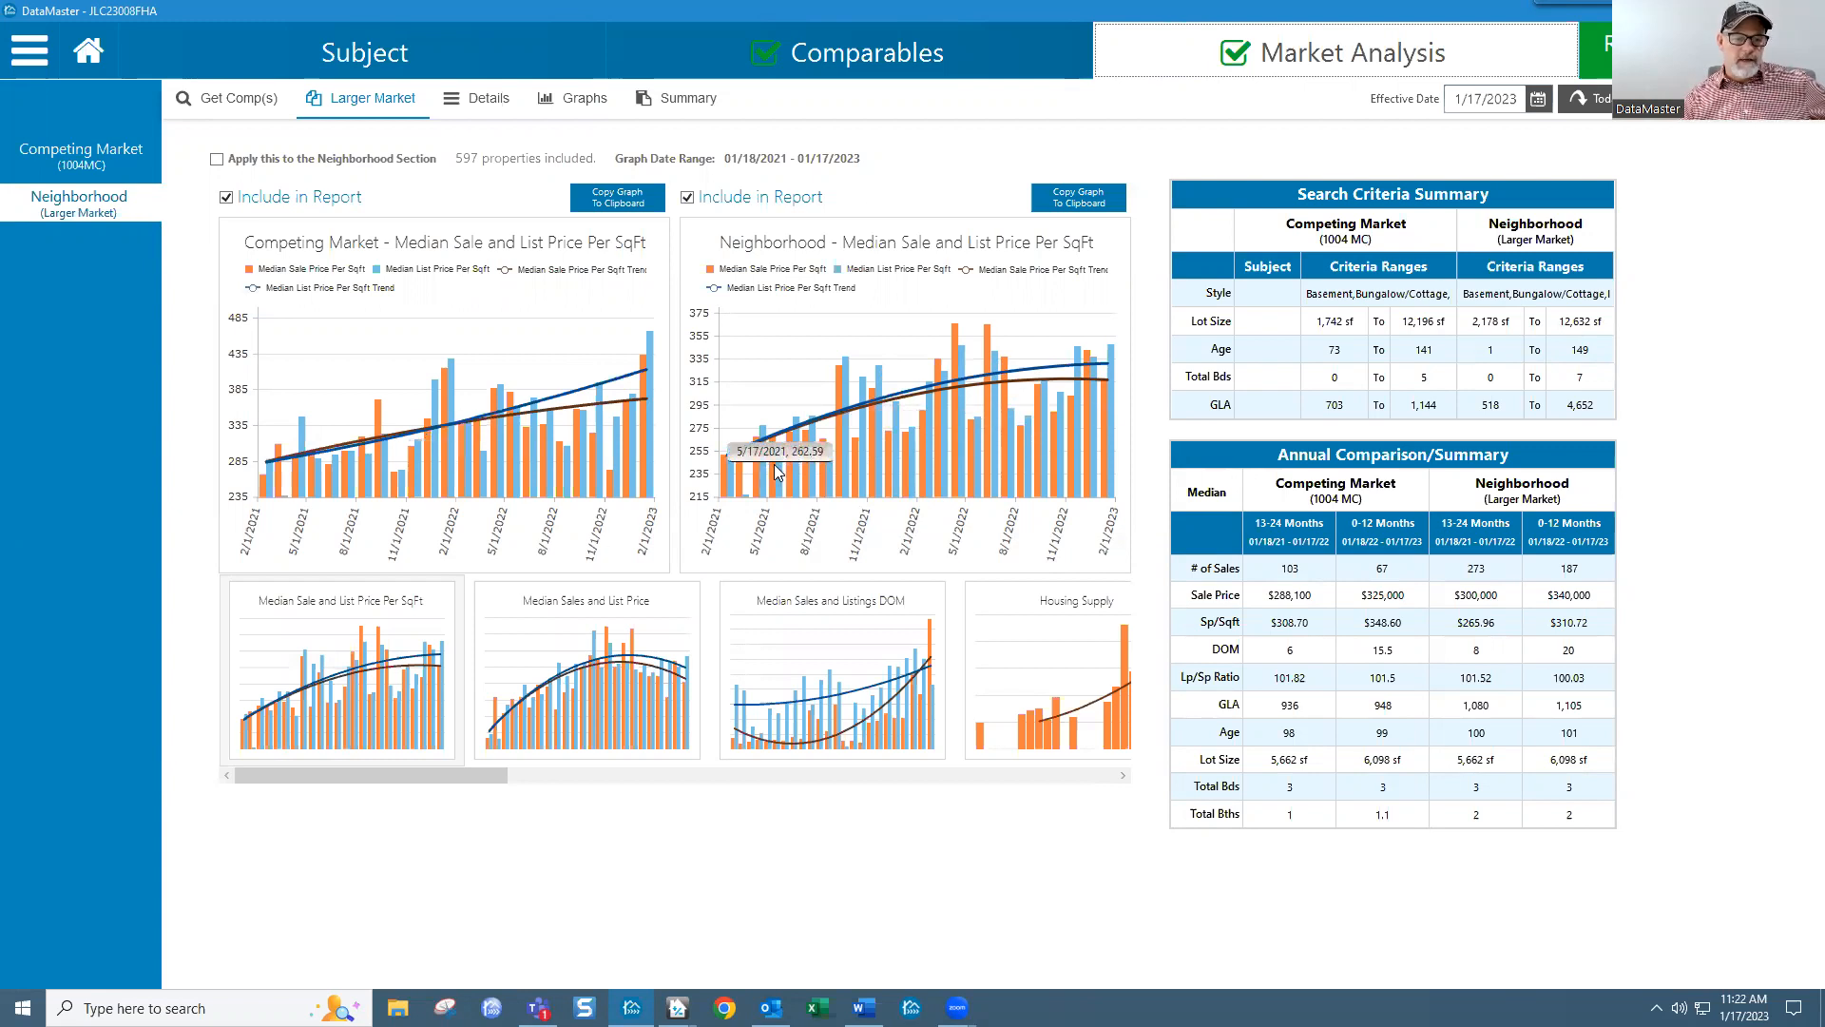
Step: Set Market Analysis Months from Effective Date to 9 in Settings and save
{"action": "left_click", "coordinate": [35, 57]}
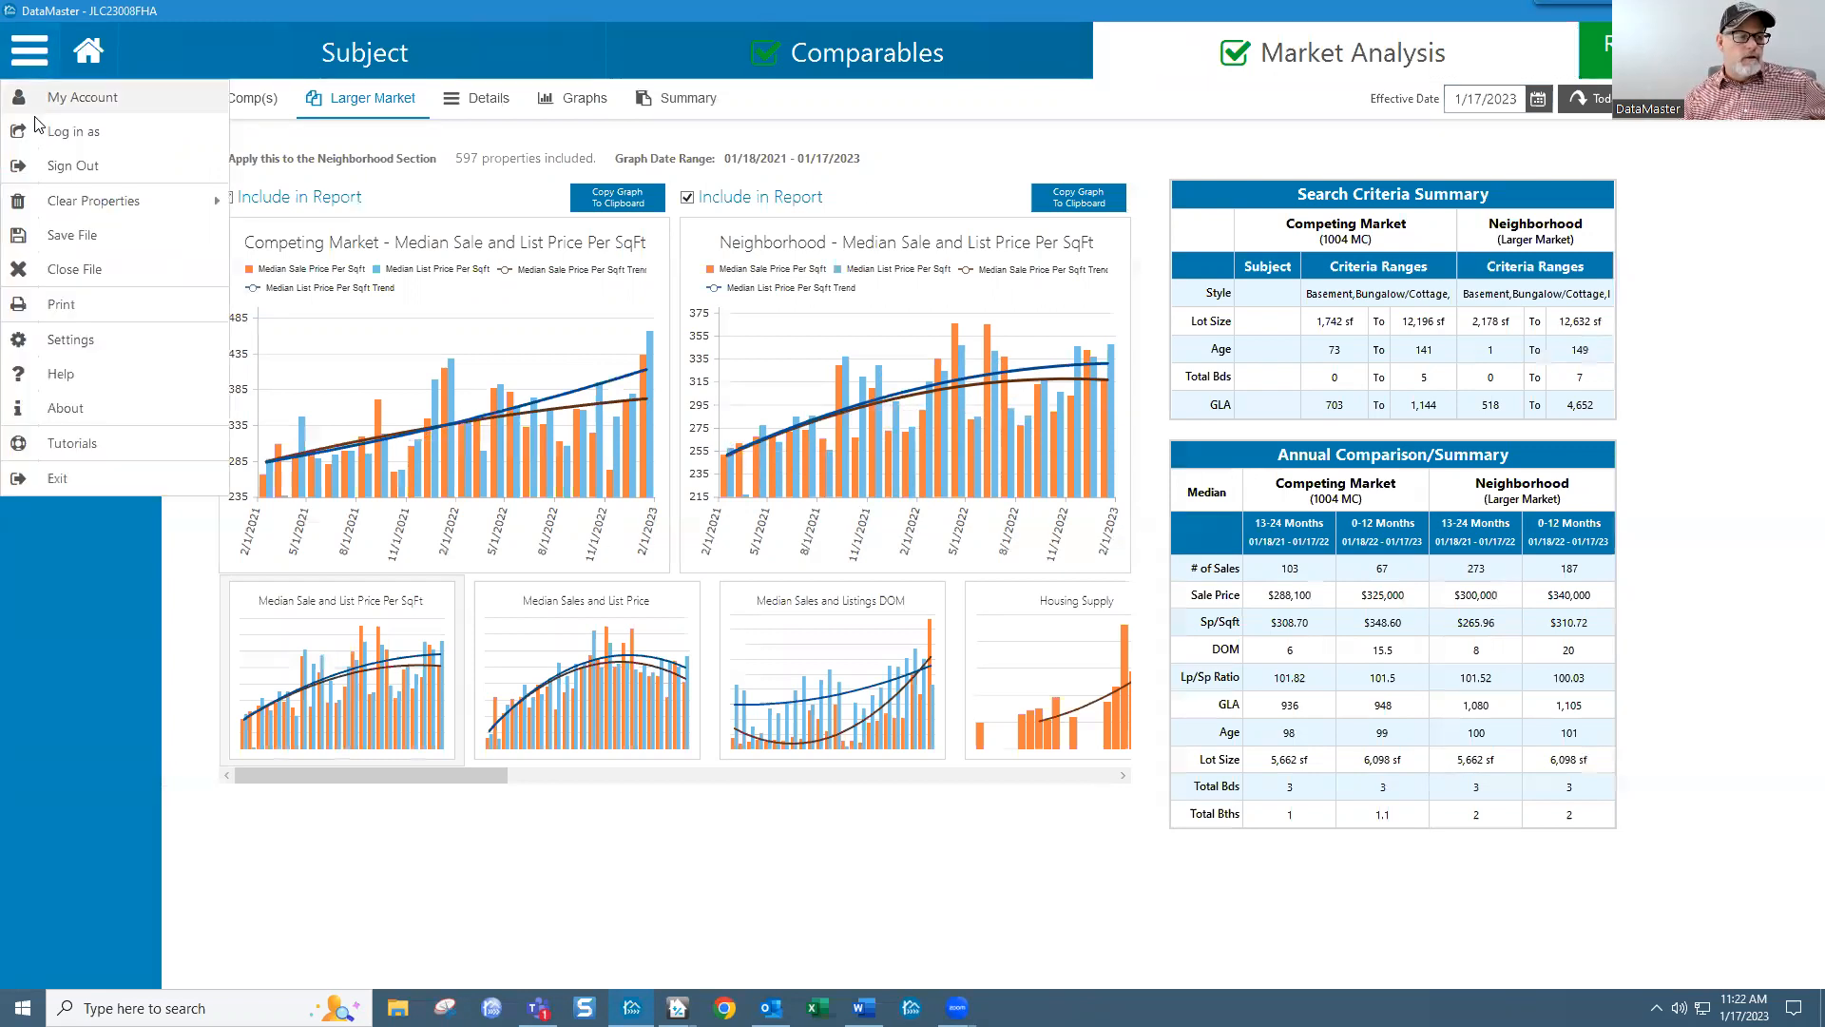
{"action": "left_click", "coordinate": [72, 340]}
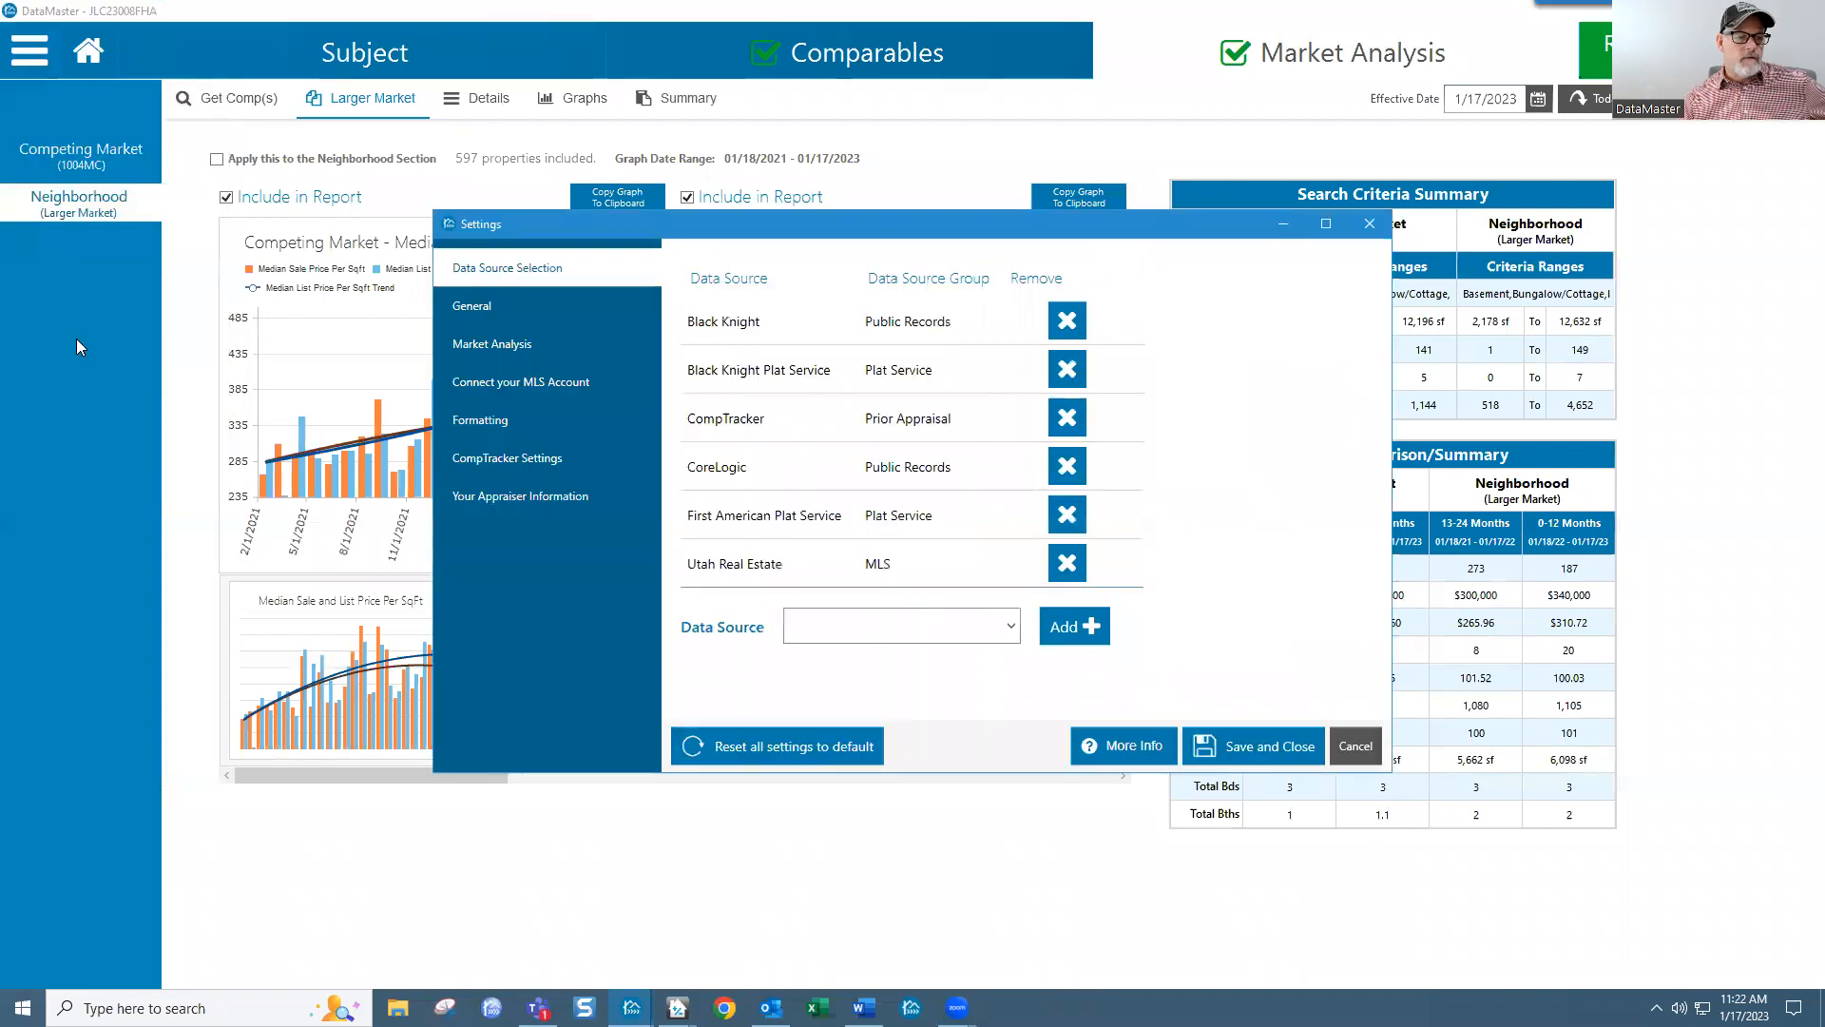
{"action": "left_click", "coordinate": [506, 344]}
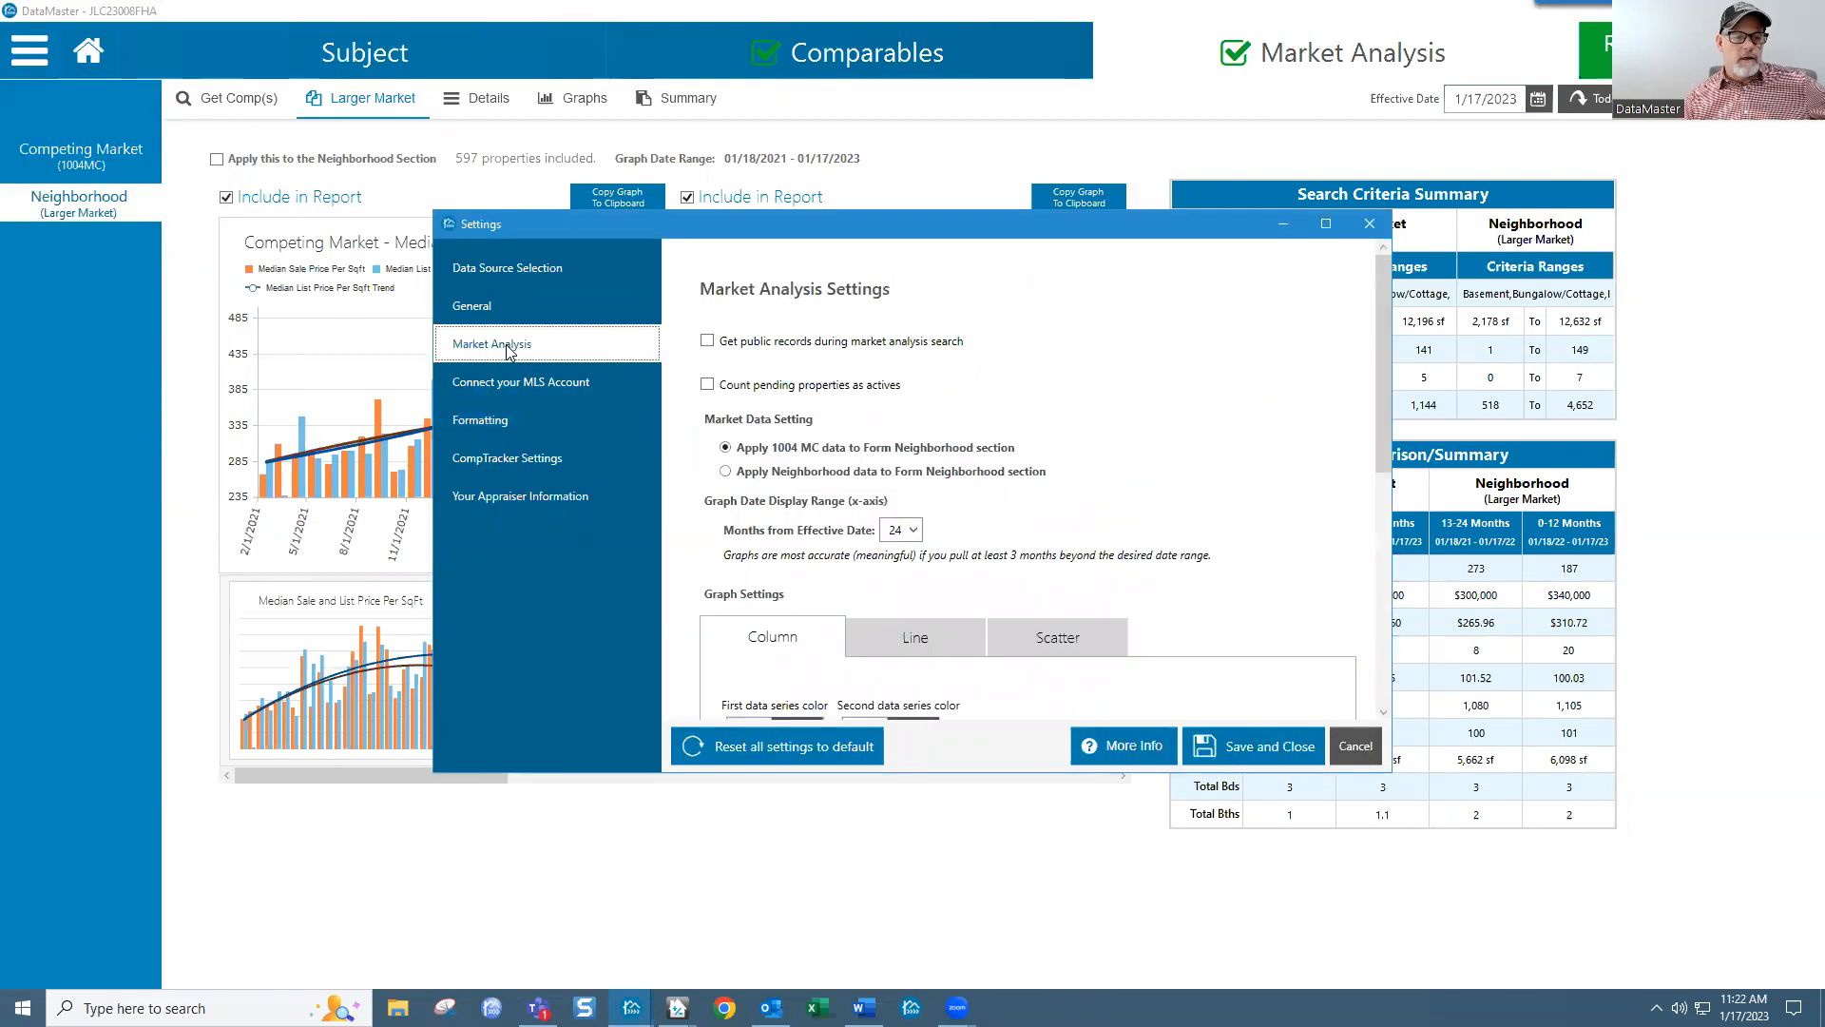
{"action": "left_click", "coordinate": [916, 534]}
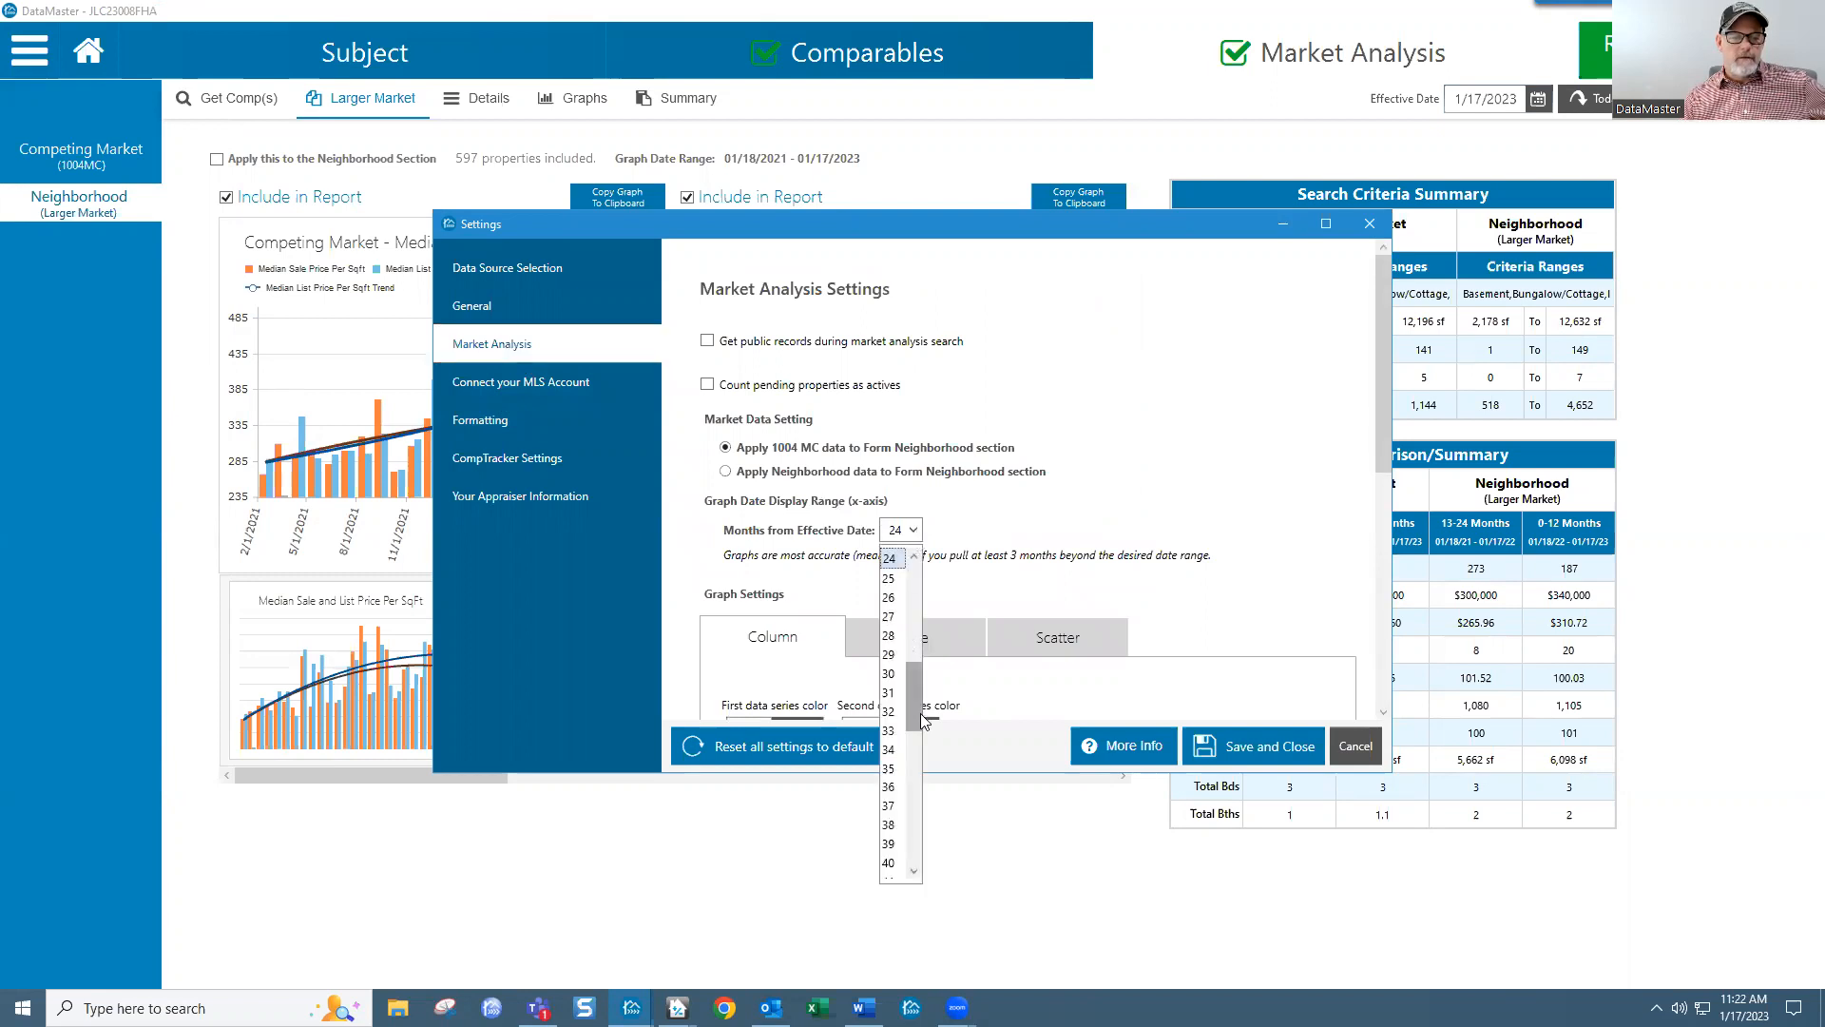
{"action": "left_click_drag", "start_coordinate": [922, 713], "coordinate": [926, 623]}
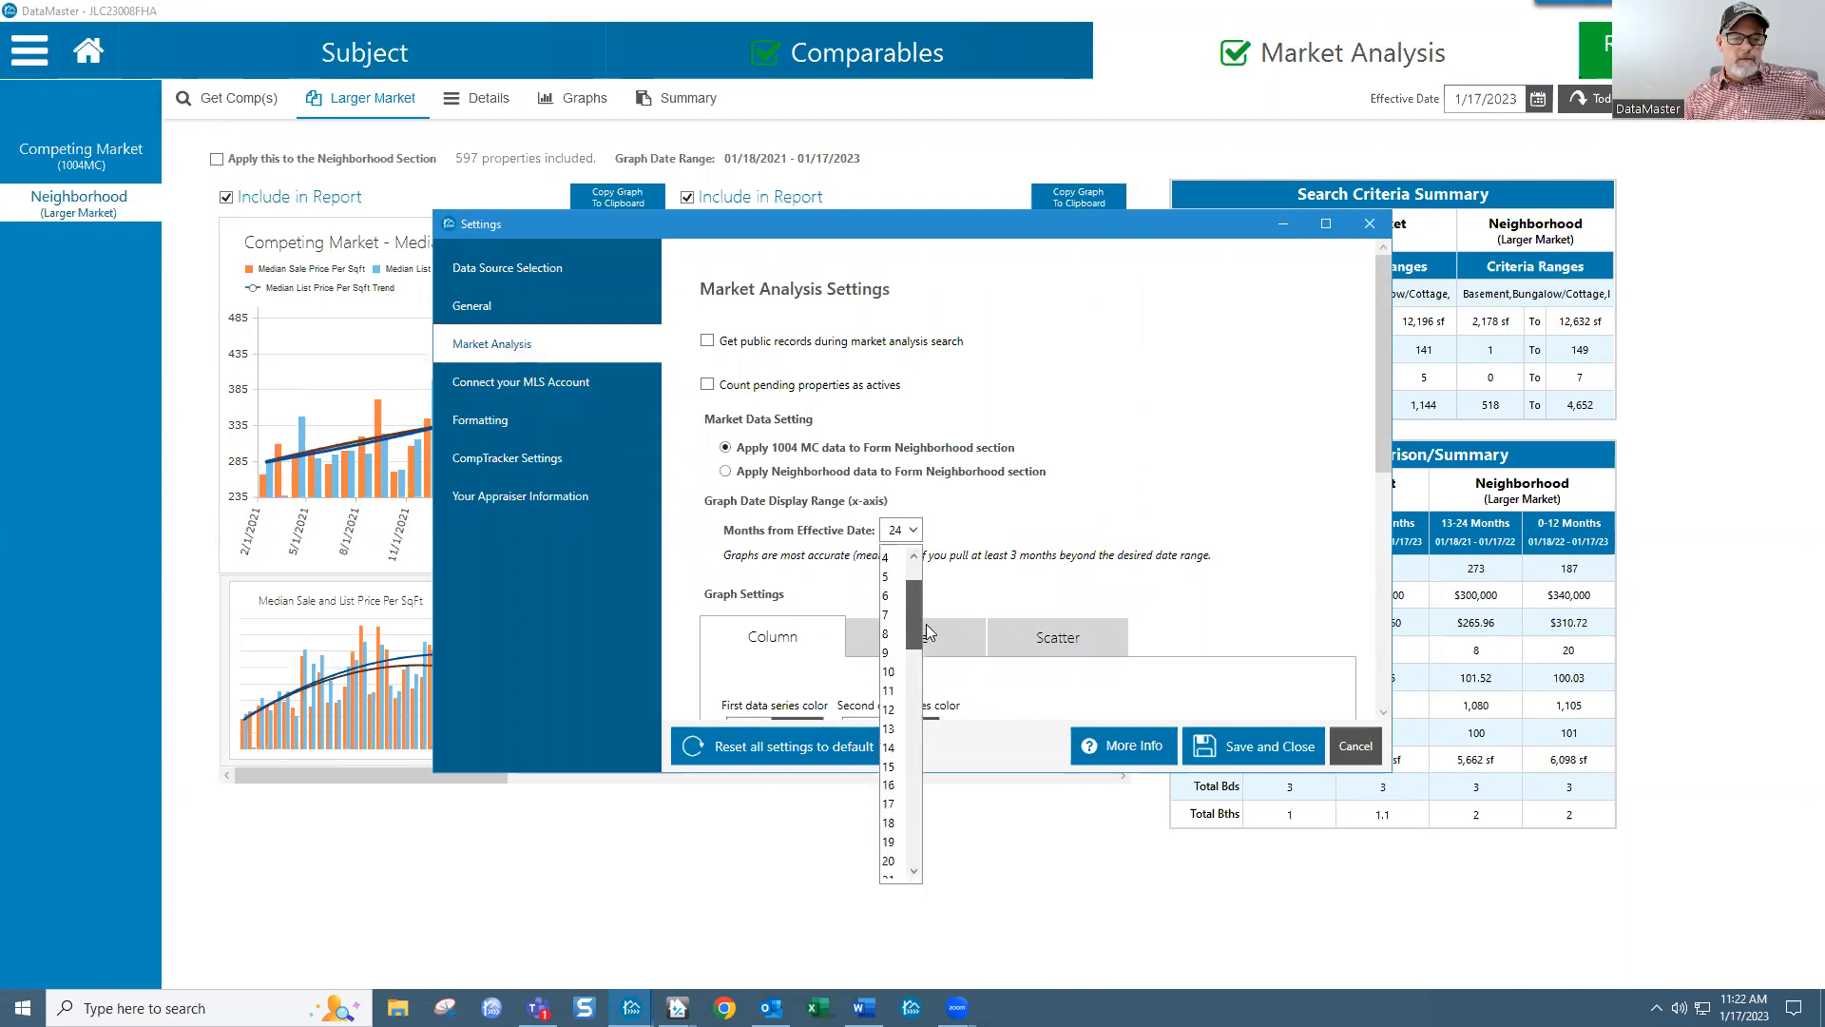
{"action": "left_click", "coordinate": [894, 634]}
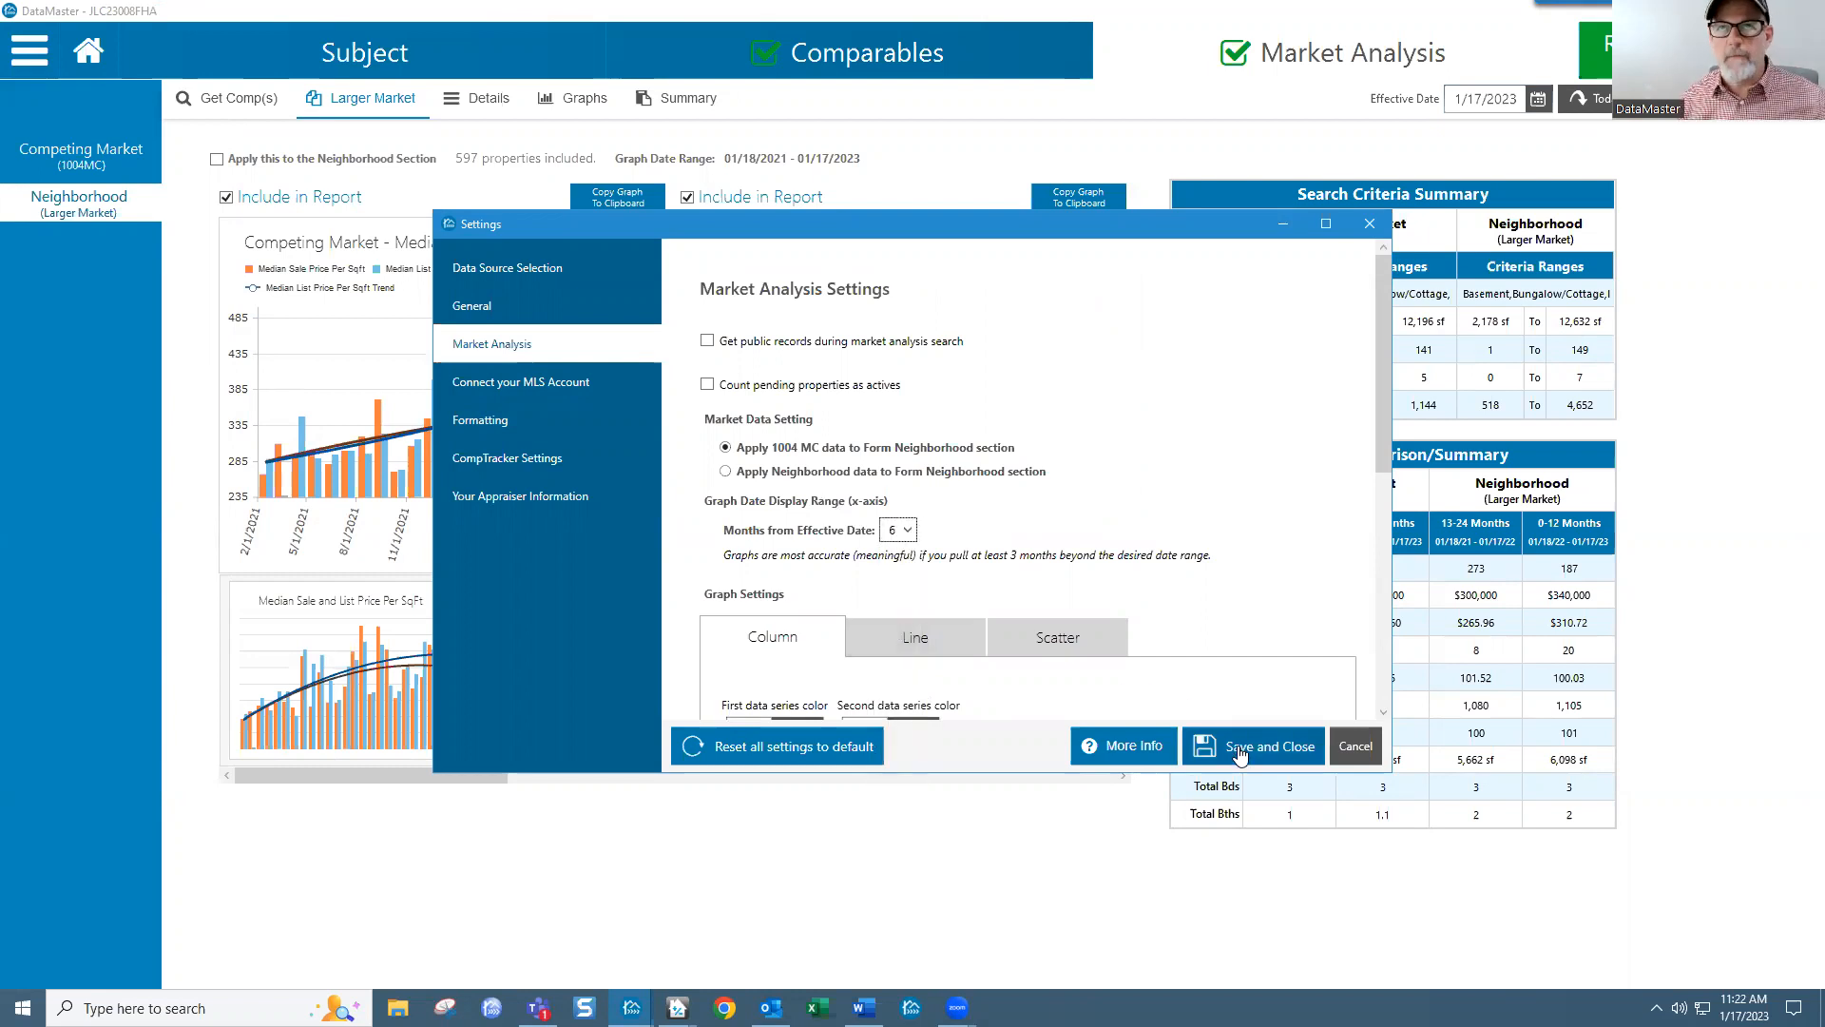
{"action": "left_click", "coordinate": [909, 529]}
{"action": "left_click", "coordinate": [894, 614]}
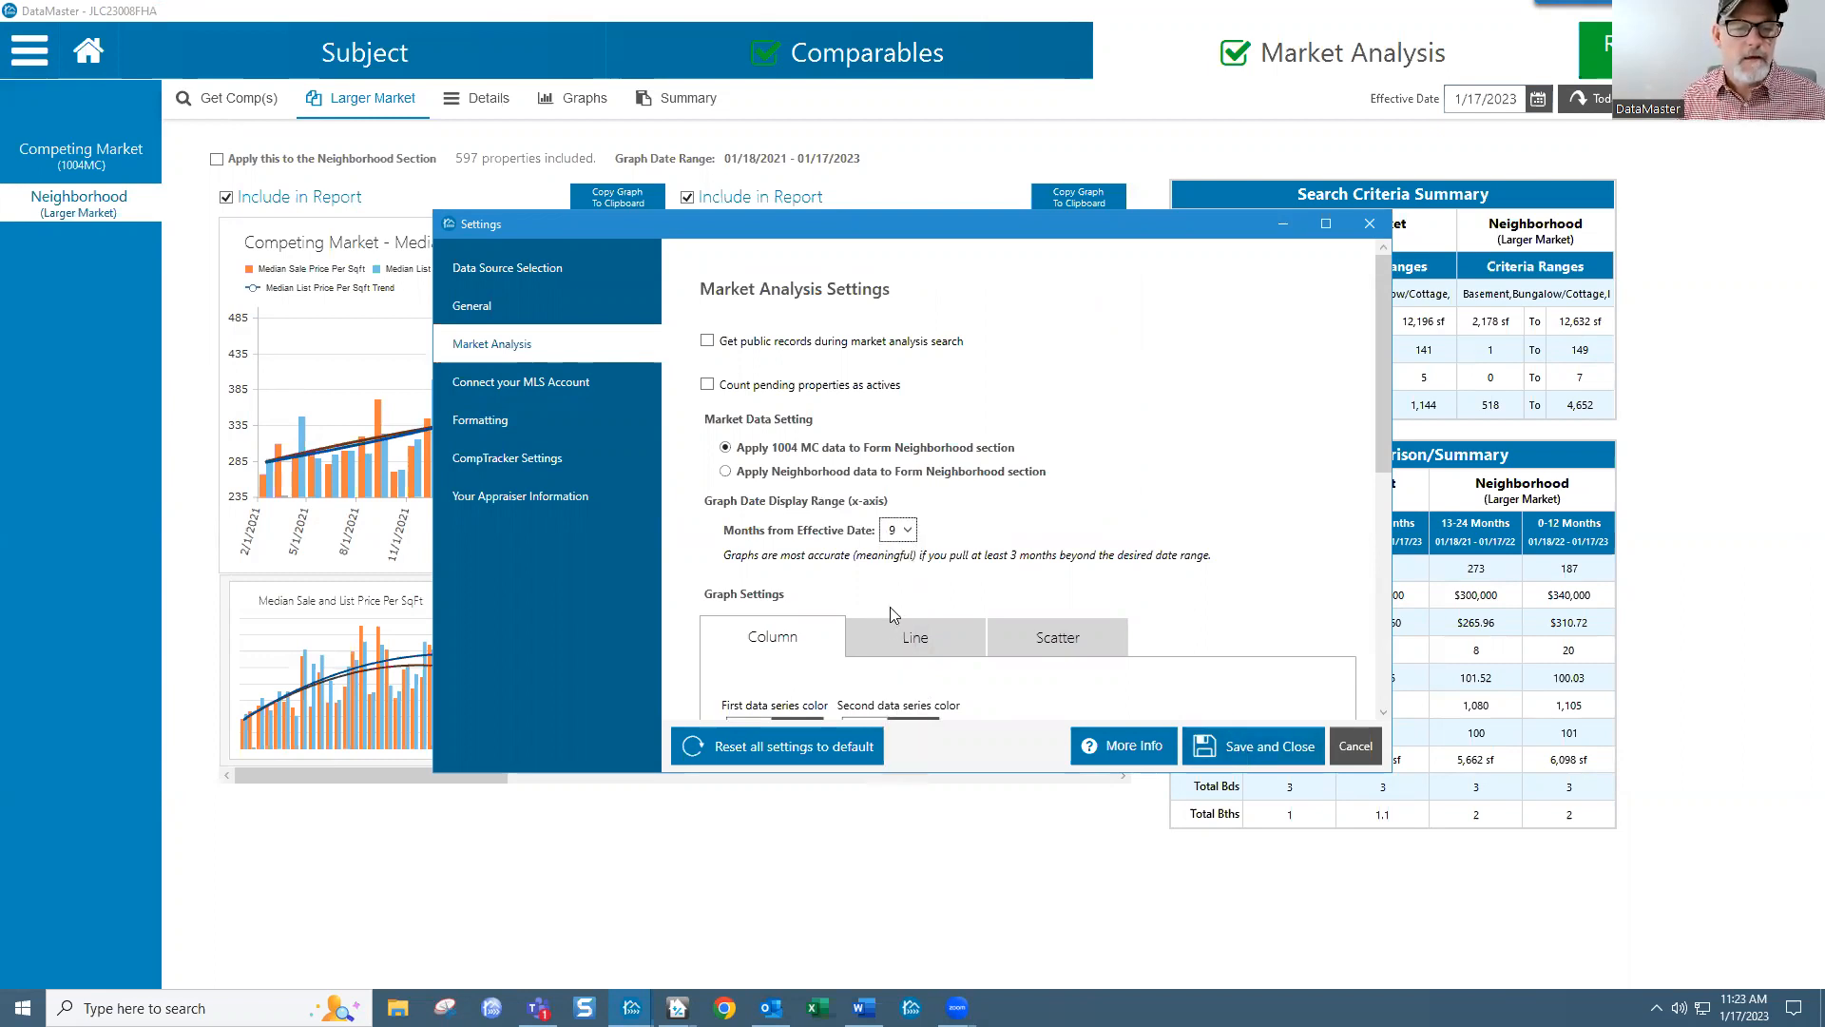
{"action": "left_click", "coordinate": [1241, 747]}
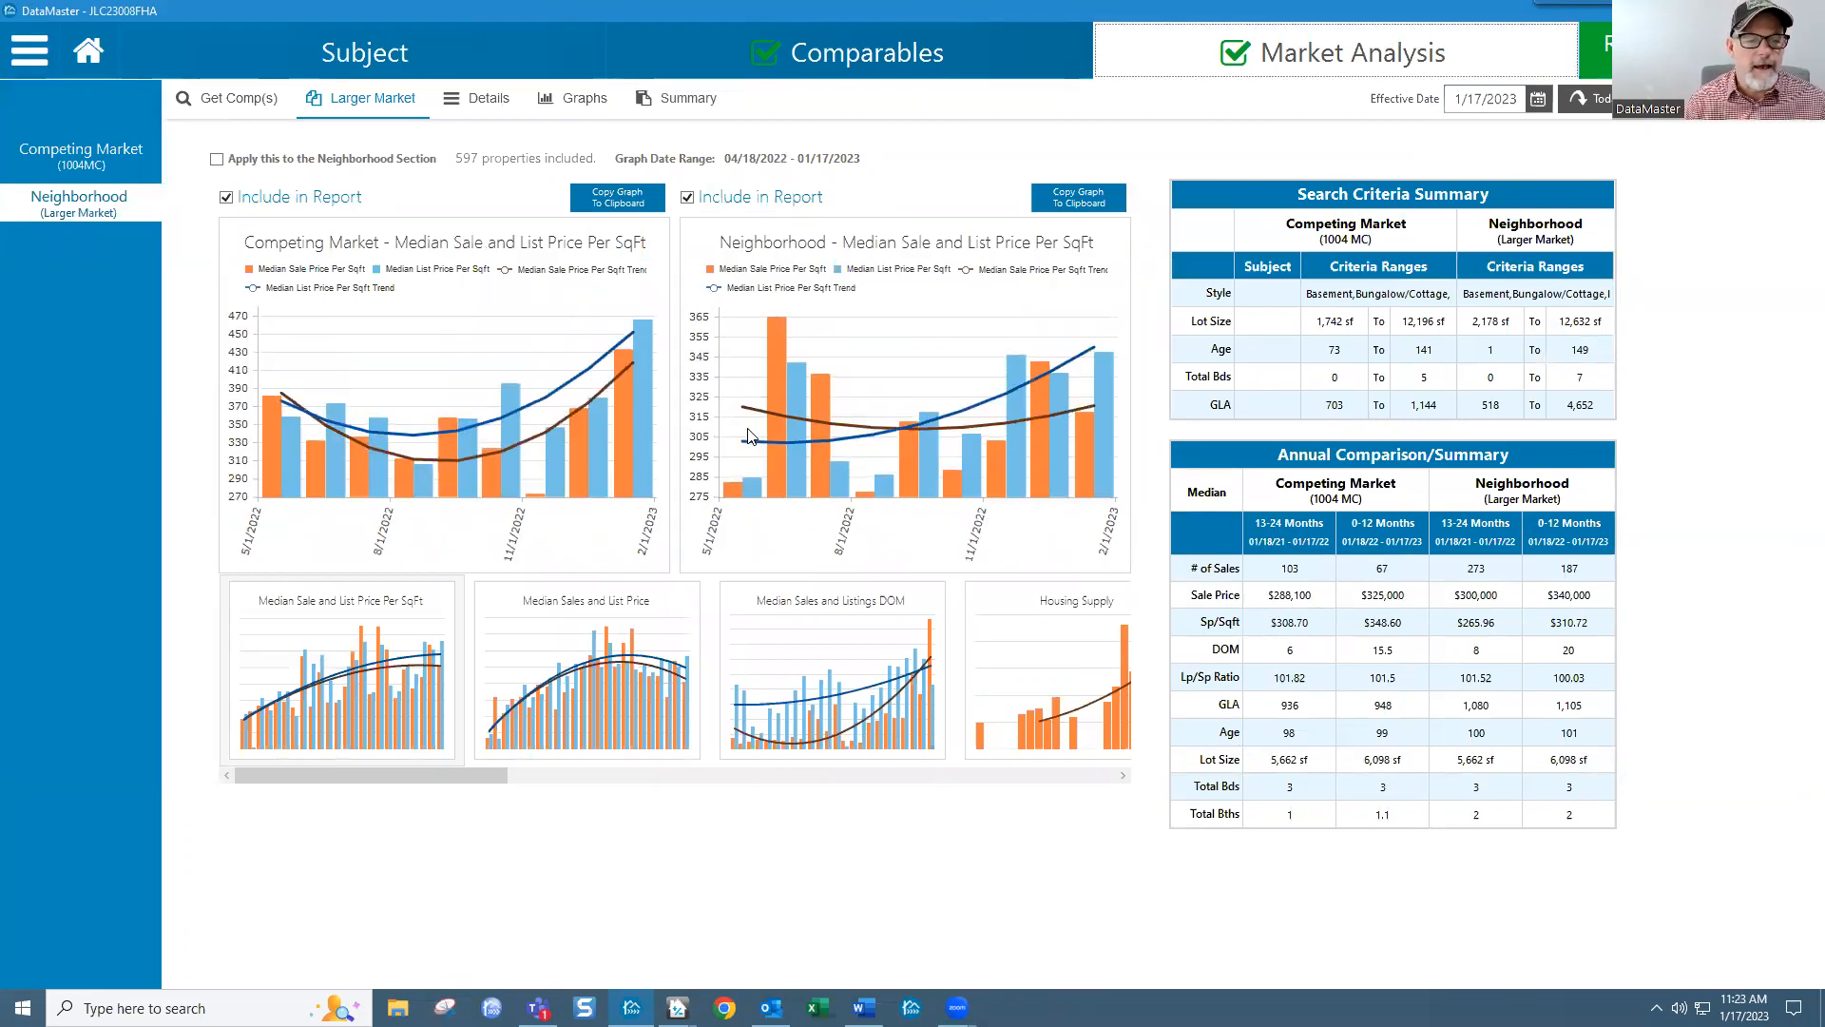
Step: Load the Median Sales and List Price thumbnail into the main Competing Market and Neighborhood charts
{"action": "mouse_move", "coordinate": [894, 430]}
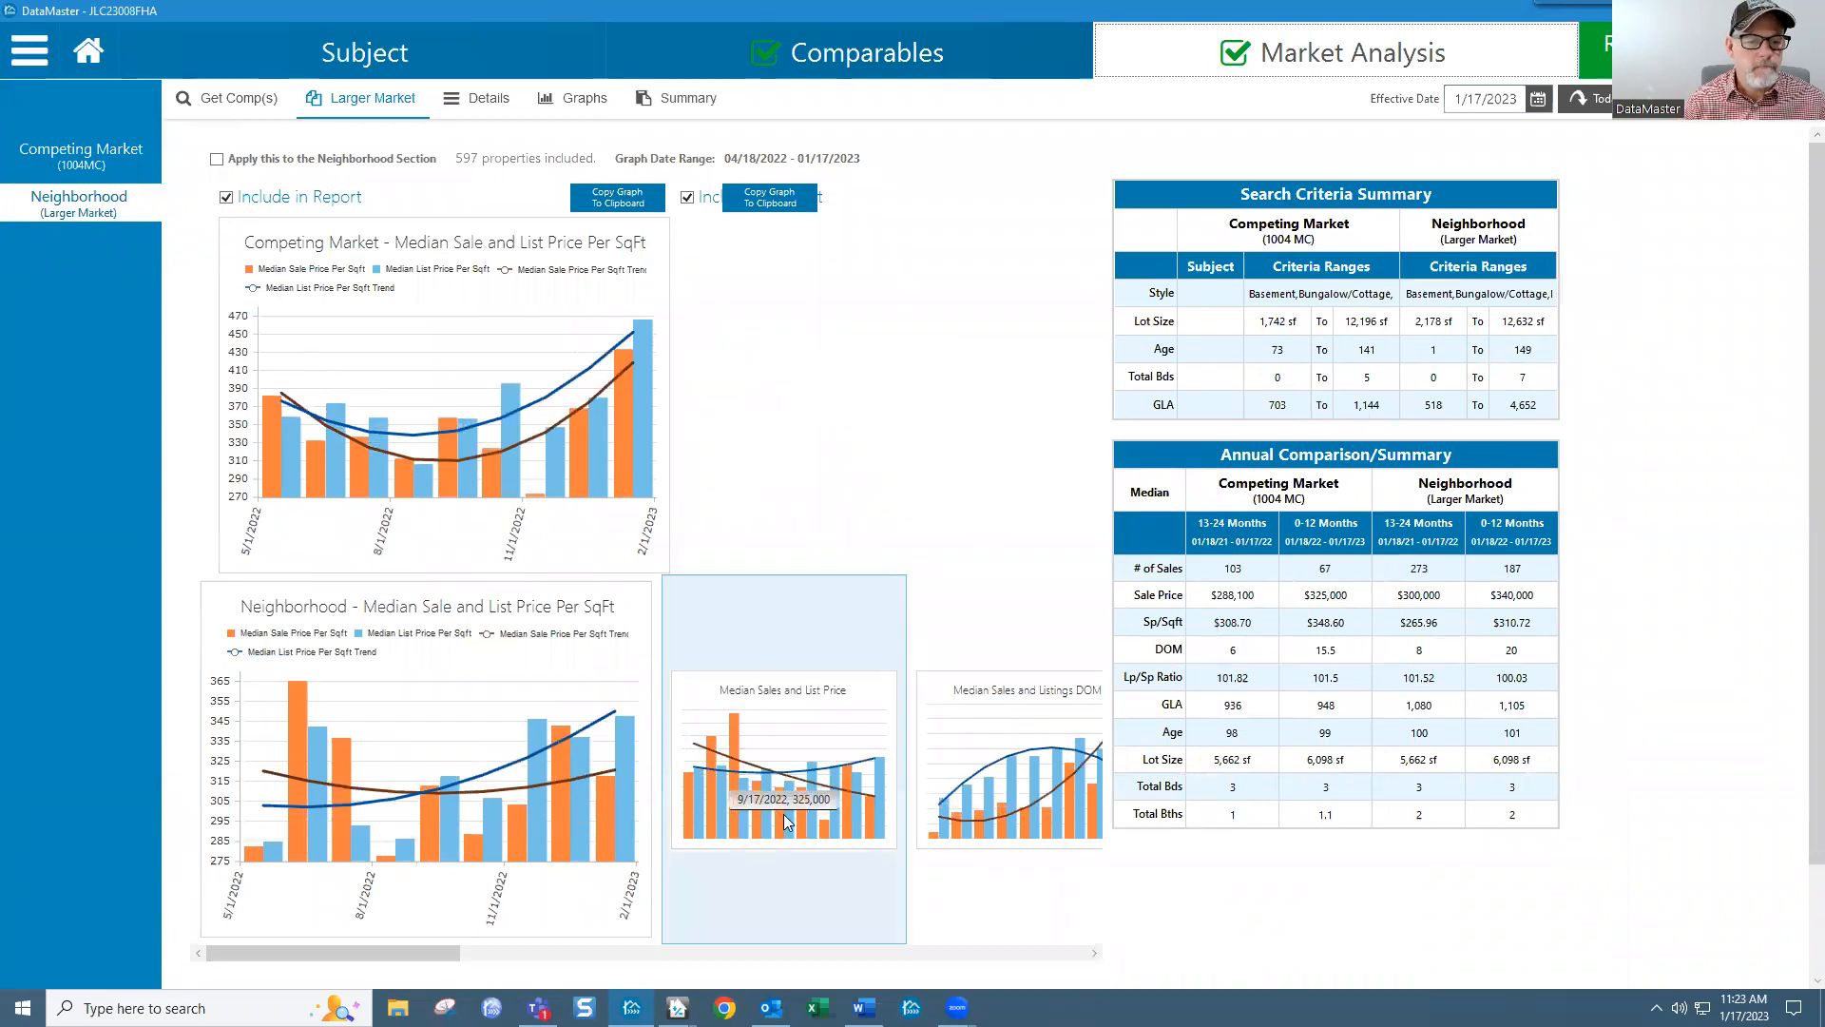
{"action": "left_click", "coordinate": [784, 813]}
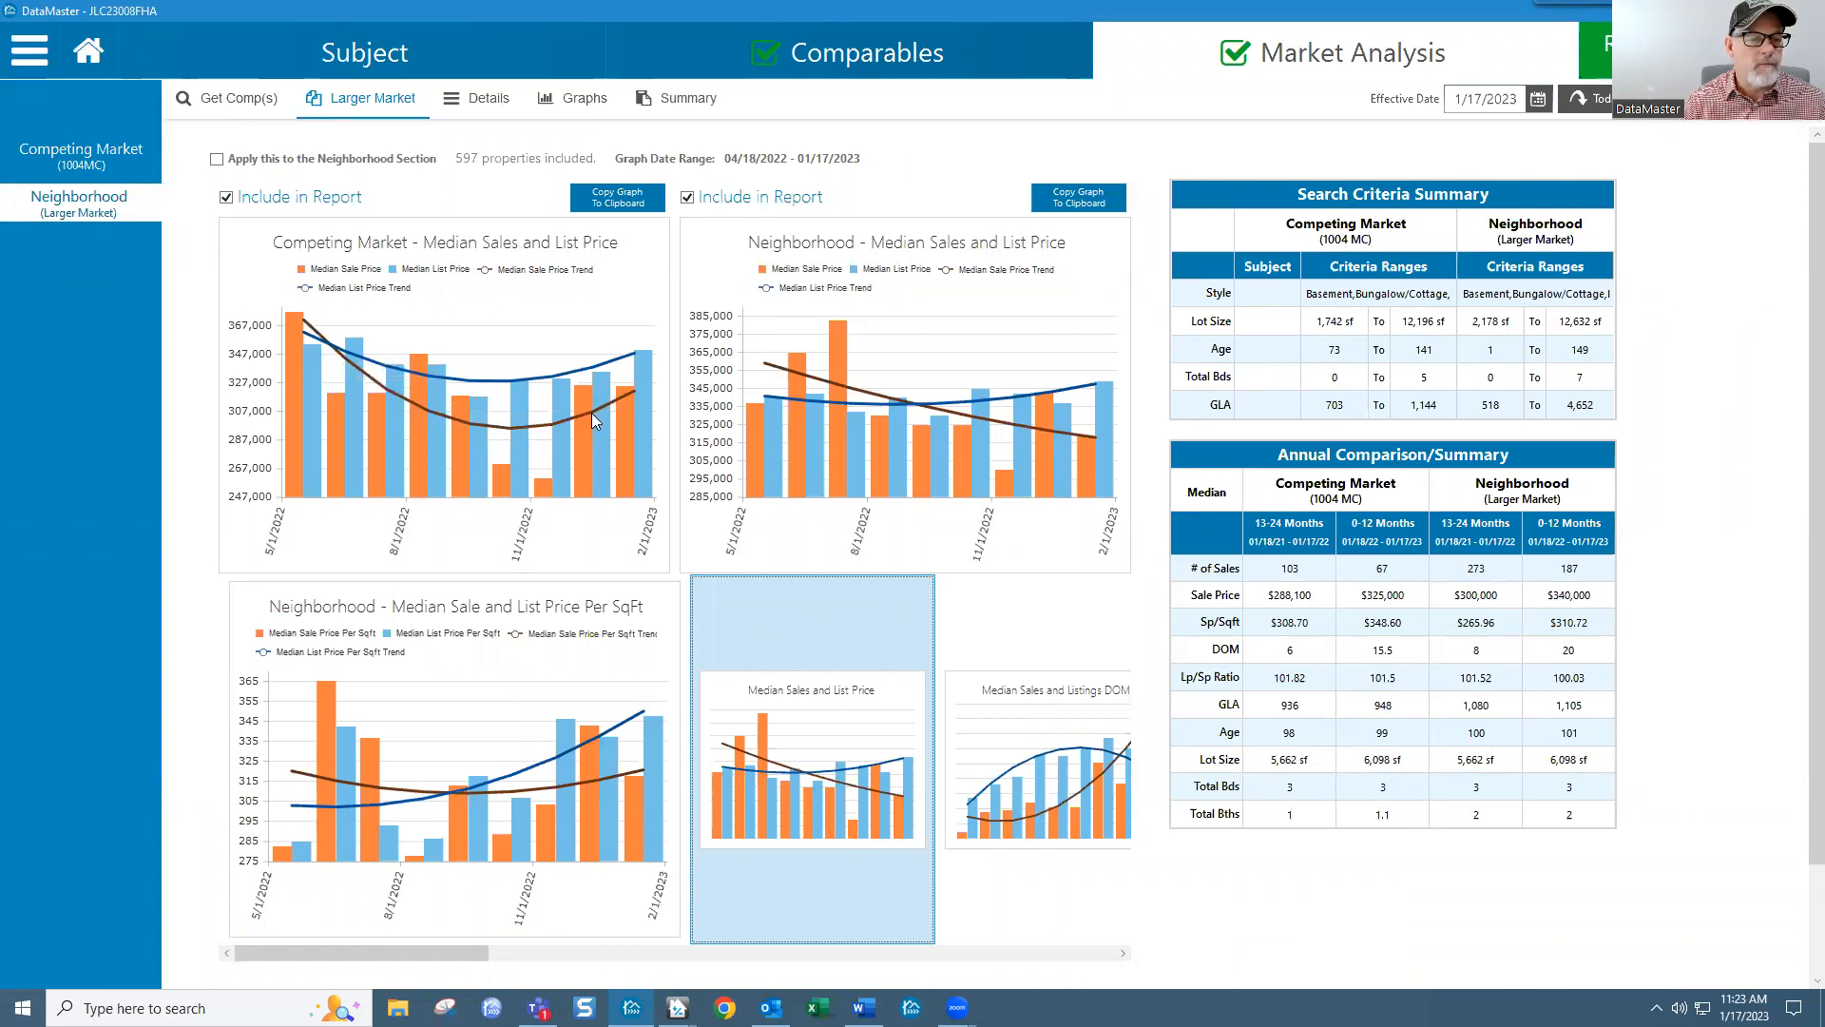
{"action": "mouse_move", "coordinate": [611, 400]}
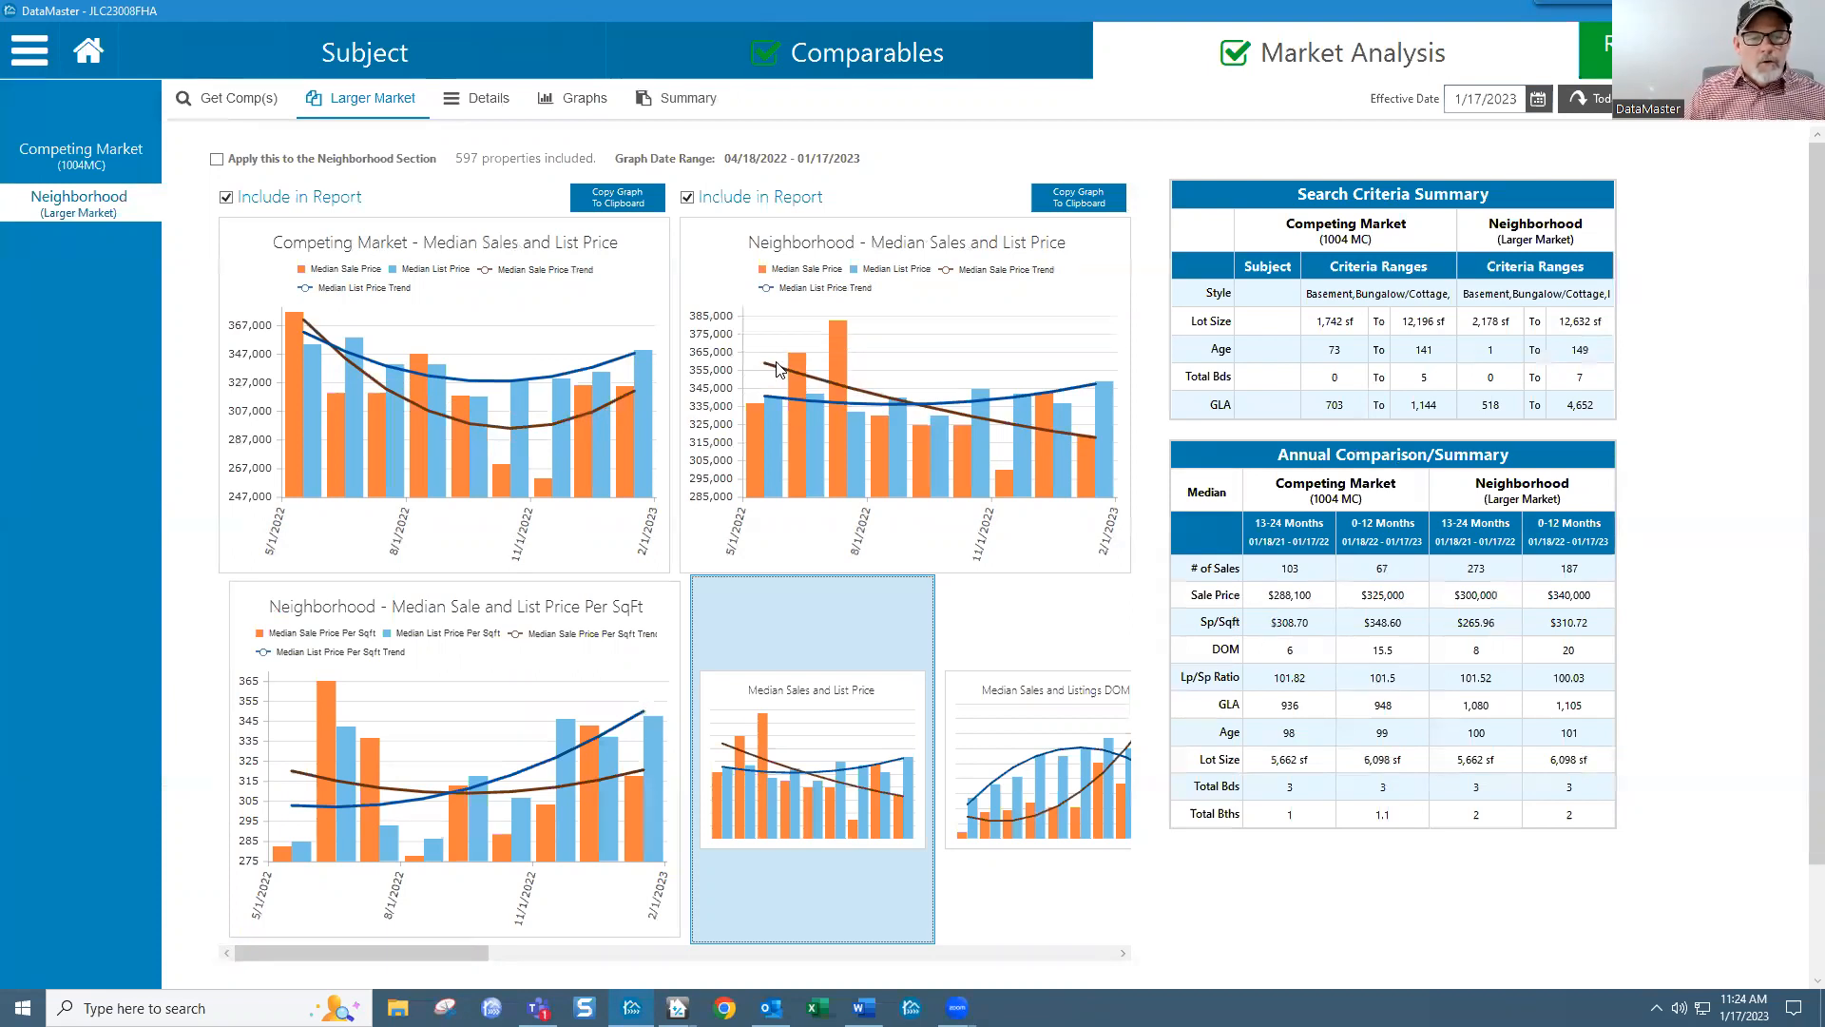
{"action": "mouse_move", "coordinate": [771, 367]}
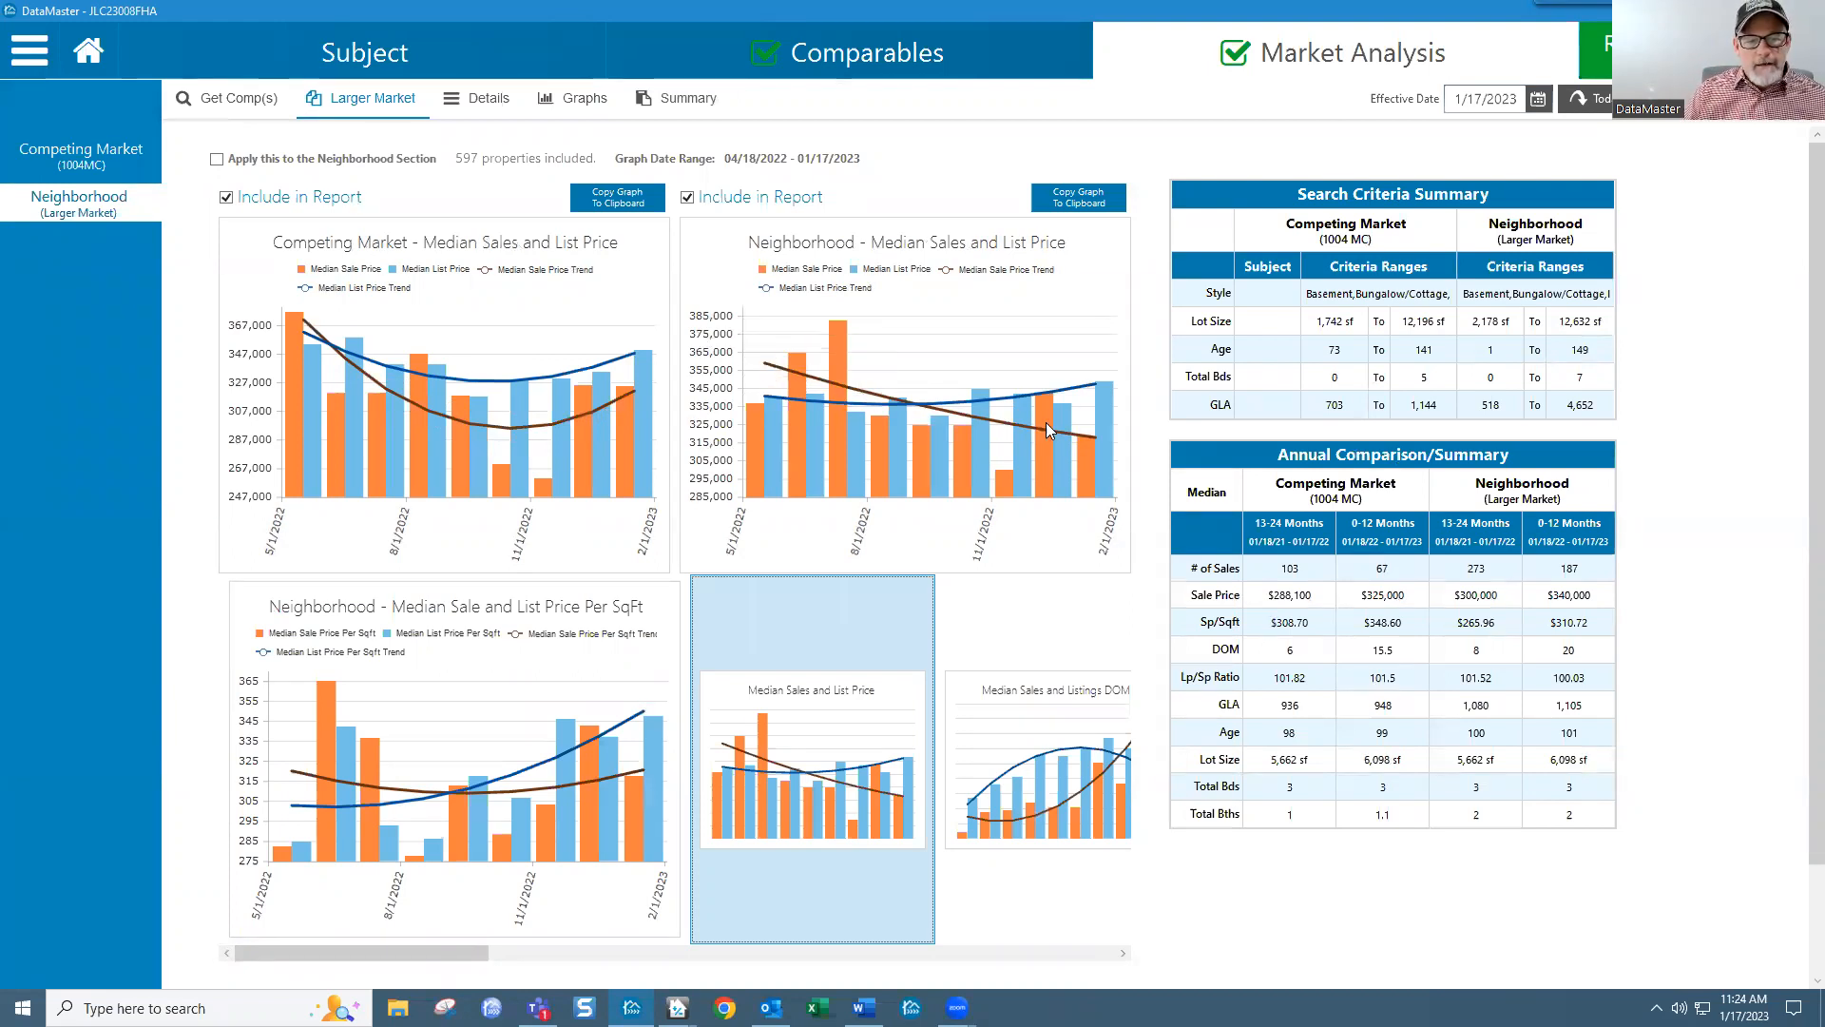
{"action": "mouse_move", "coordinate": [1105, 435]}
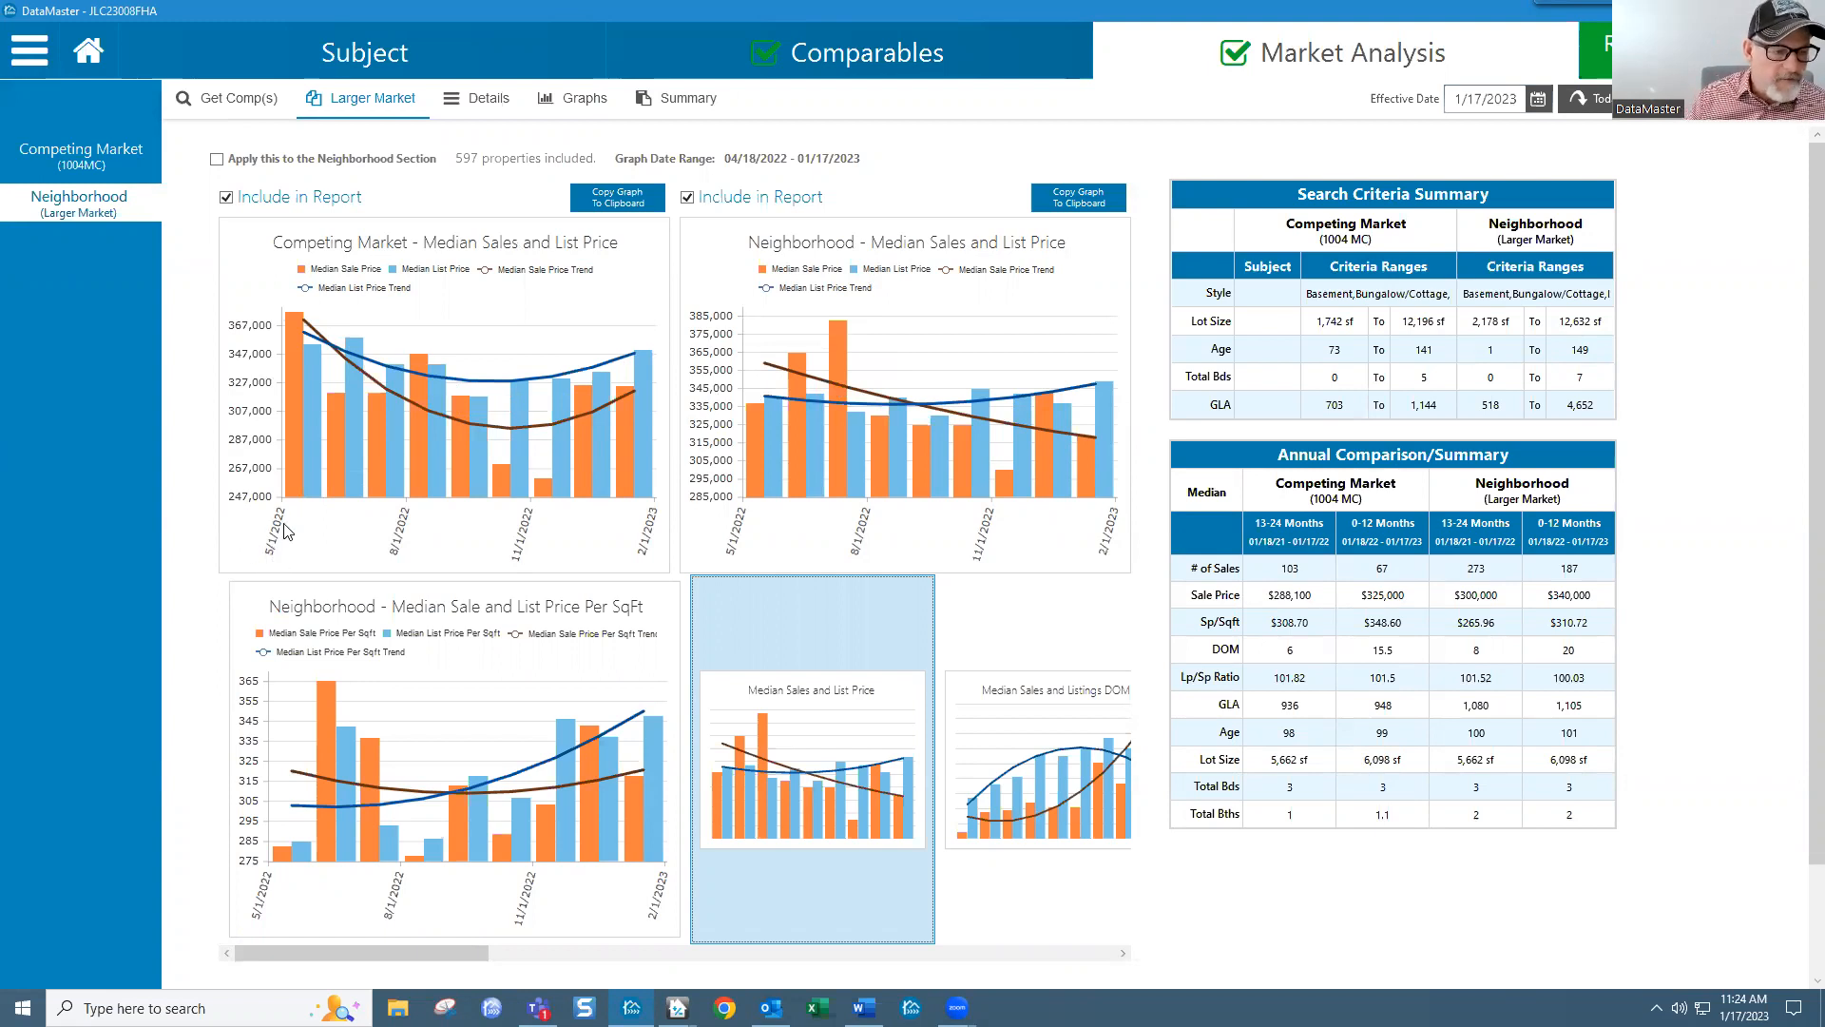
{"action": "left_click", "coordinate": [30, 50]}
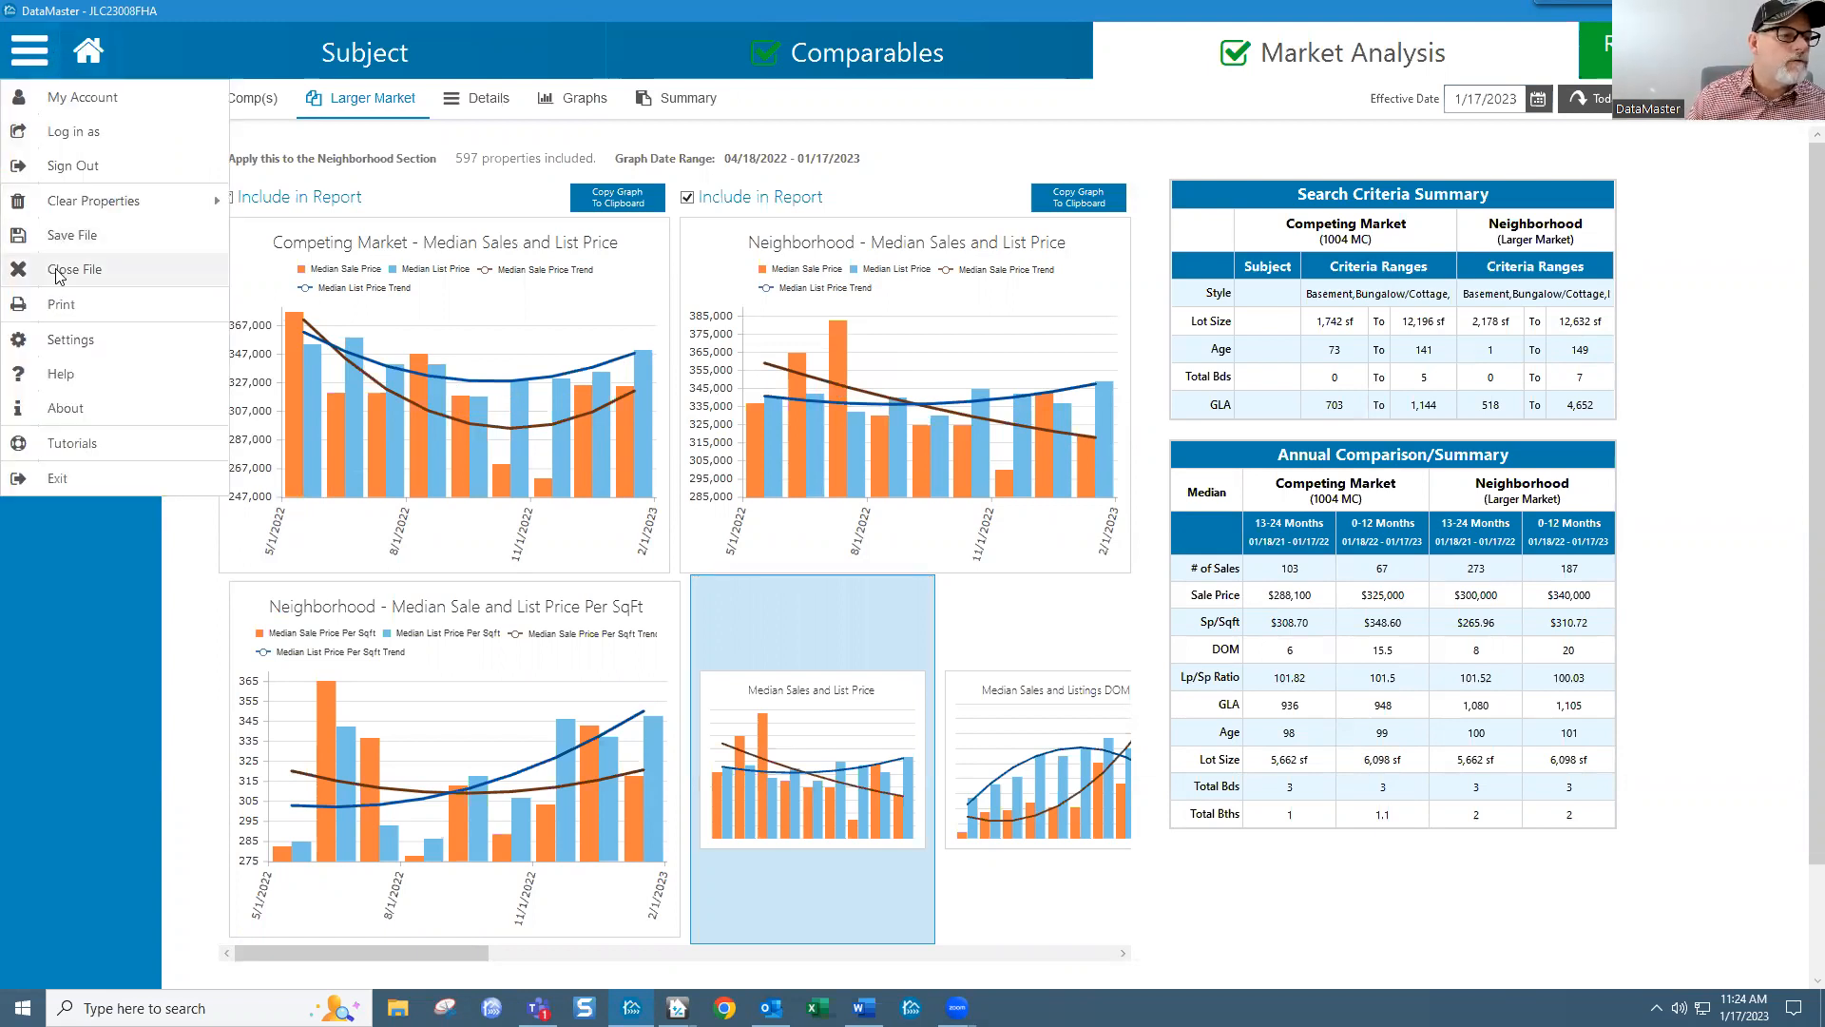
Step: Set Market Analysis Months from Effective Date to 12 and save the settings
{"action": "left_click", "coordinate": [64, 340]}
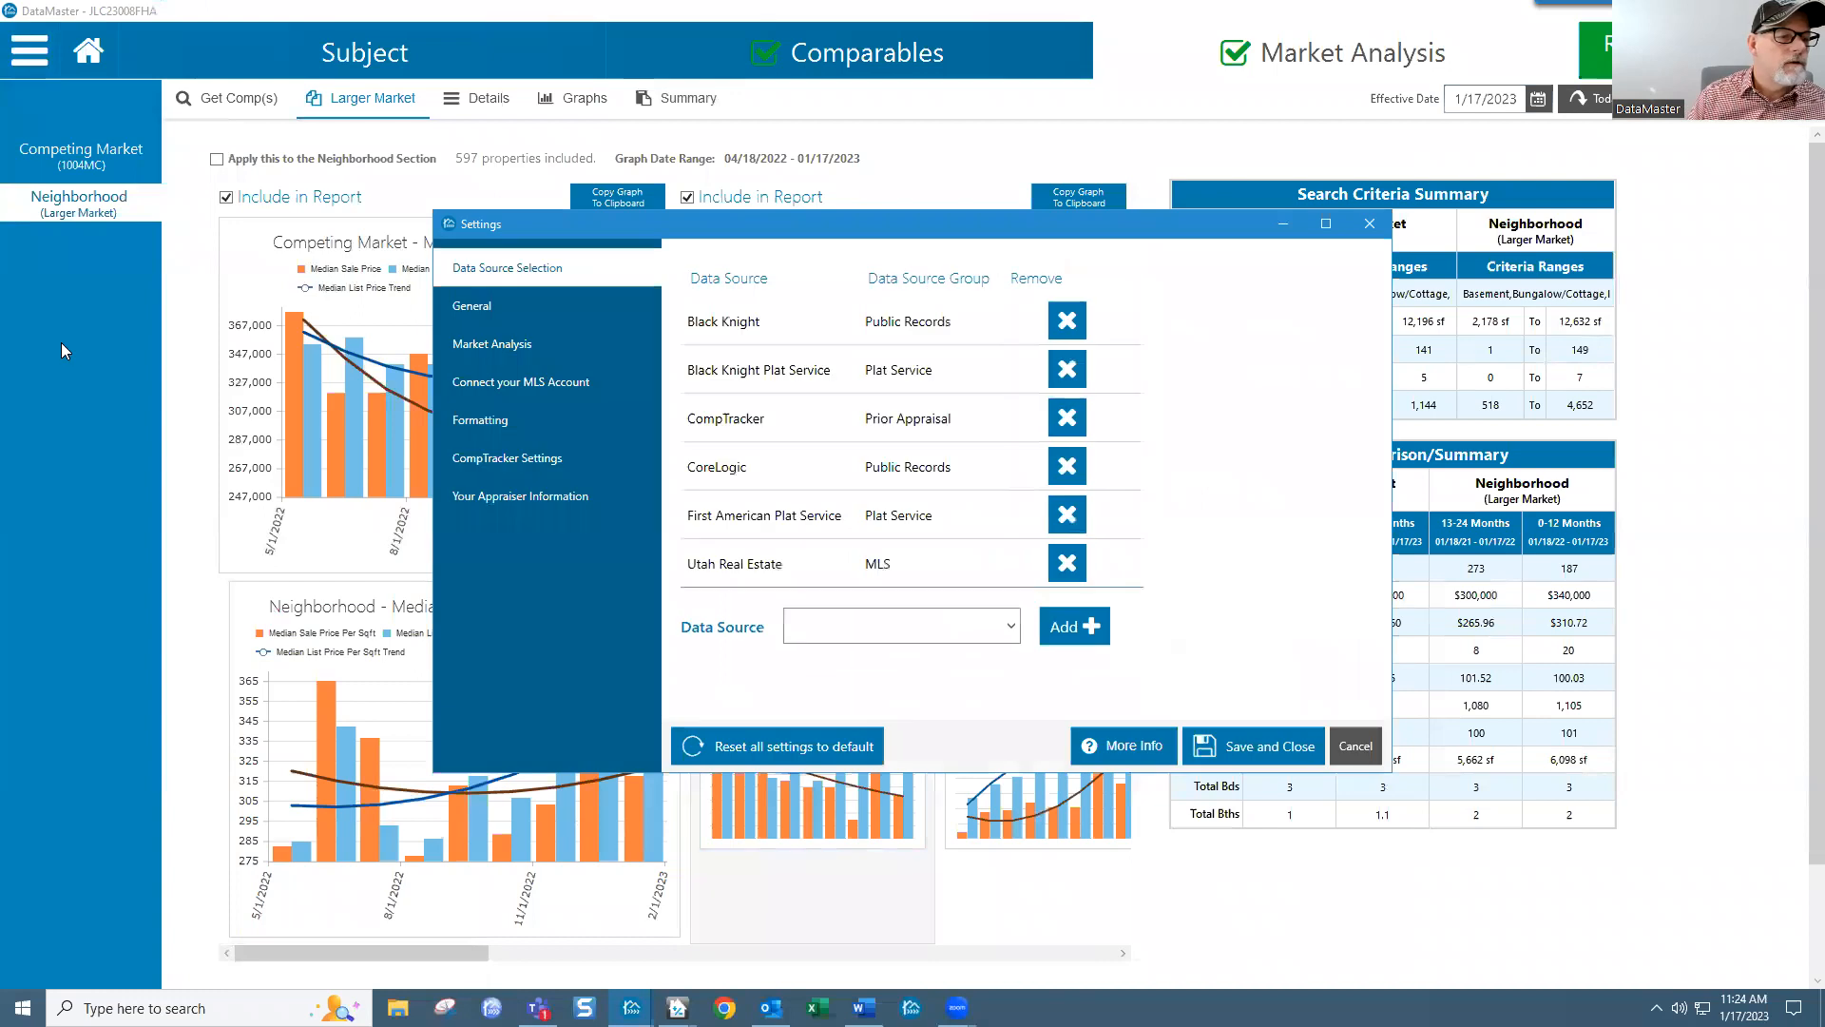
{"action": "left_click", "coordinate": [517, 349]}
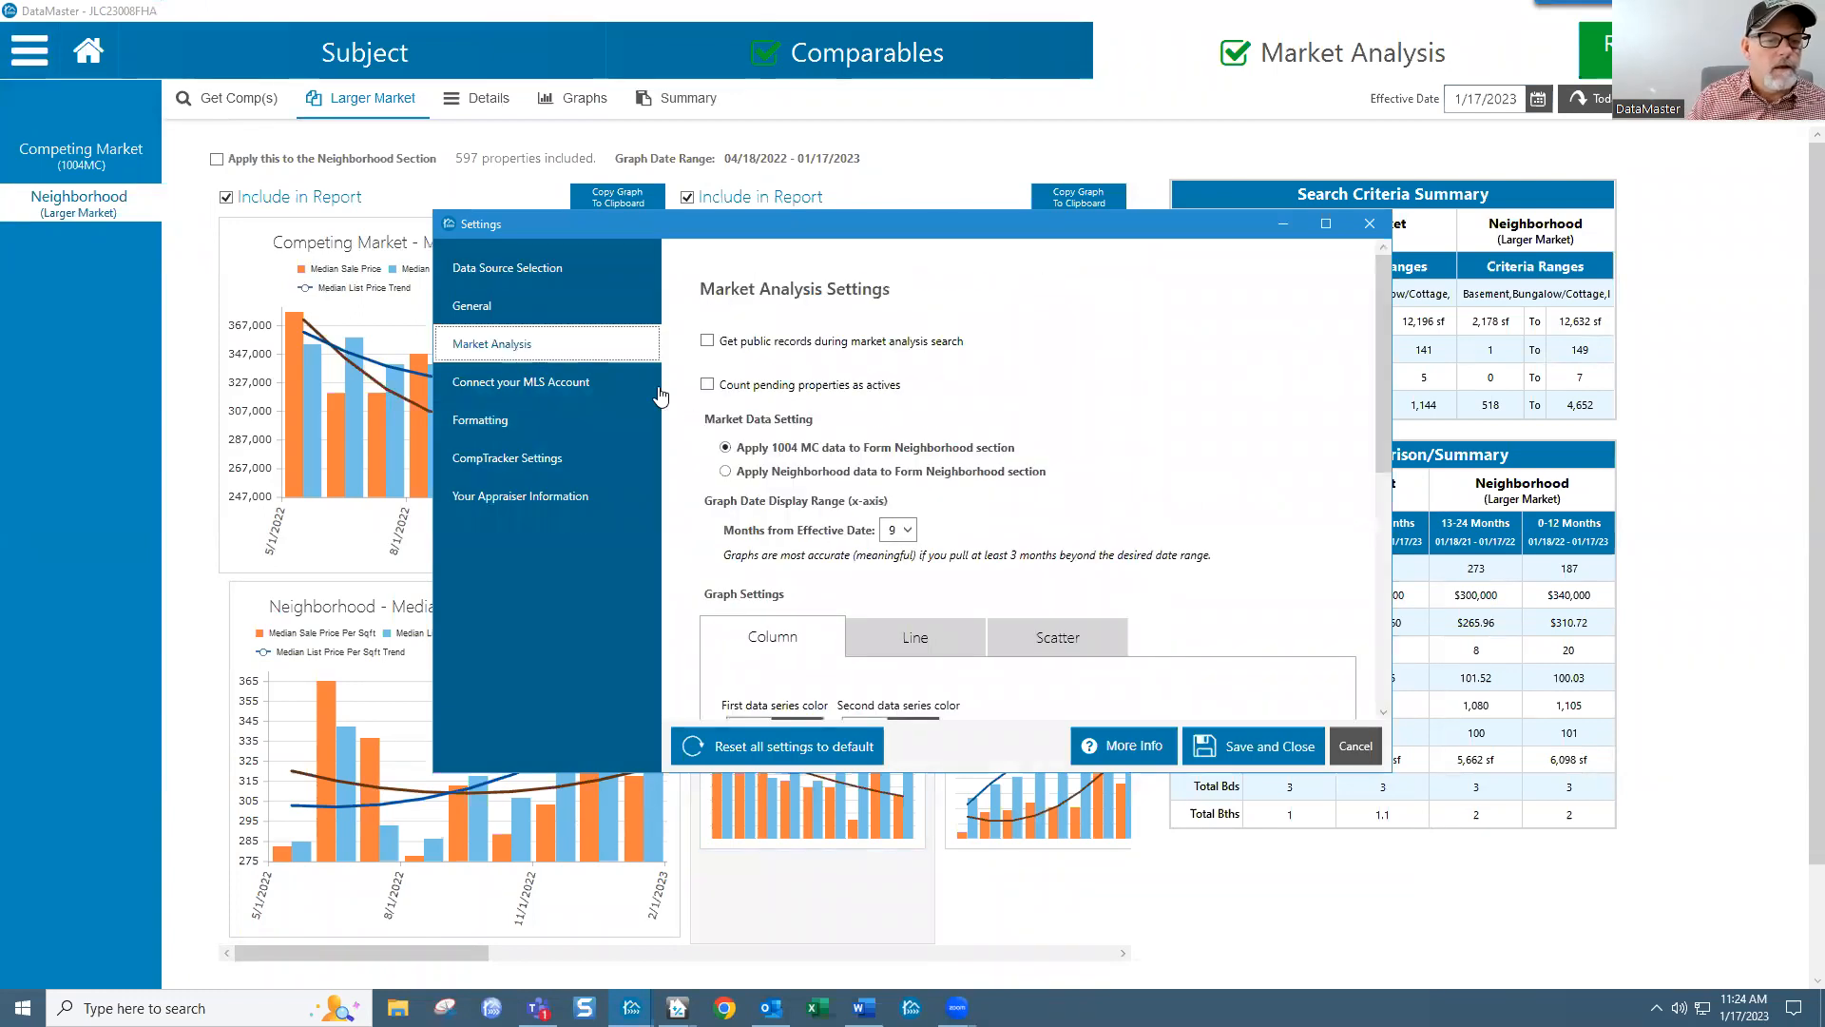
{"action": "left_click", "coordinate": [905, 530]}
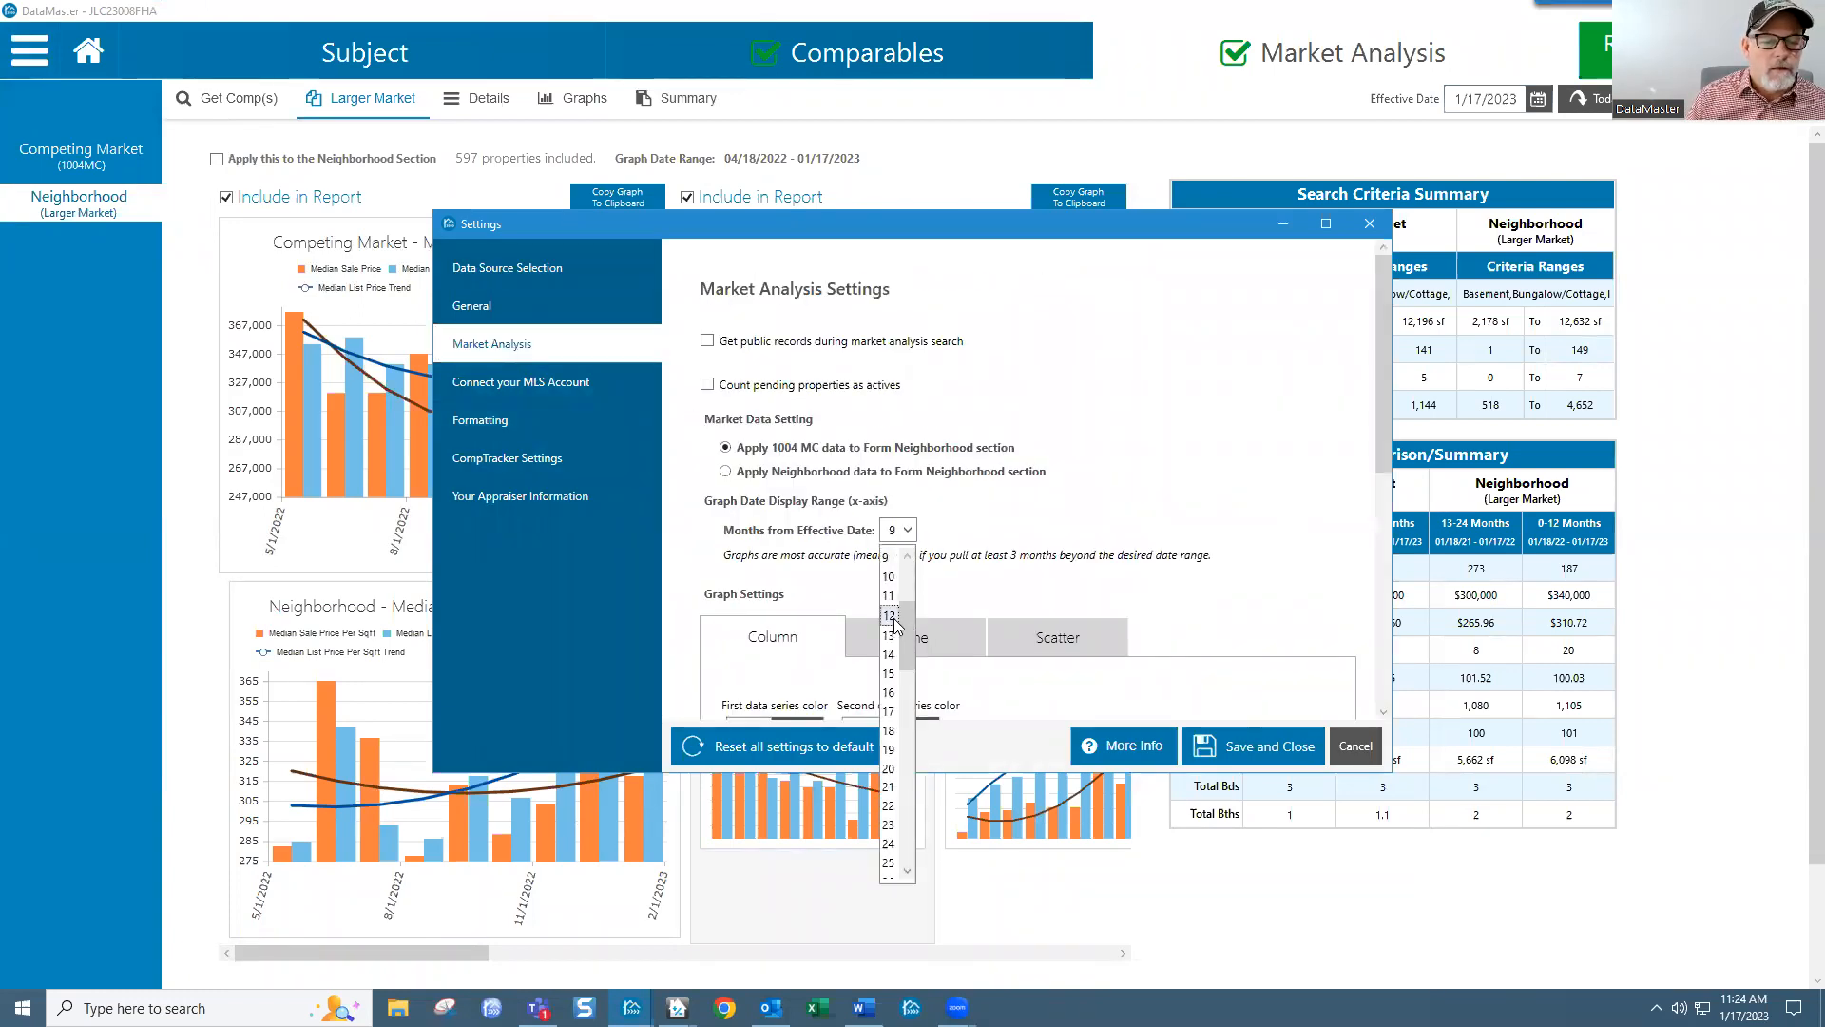
{"action": "left_click", "coordinate": [890, 615]}
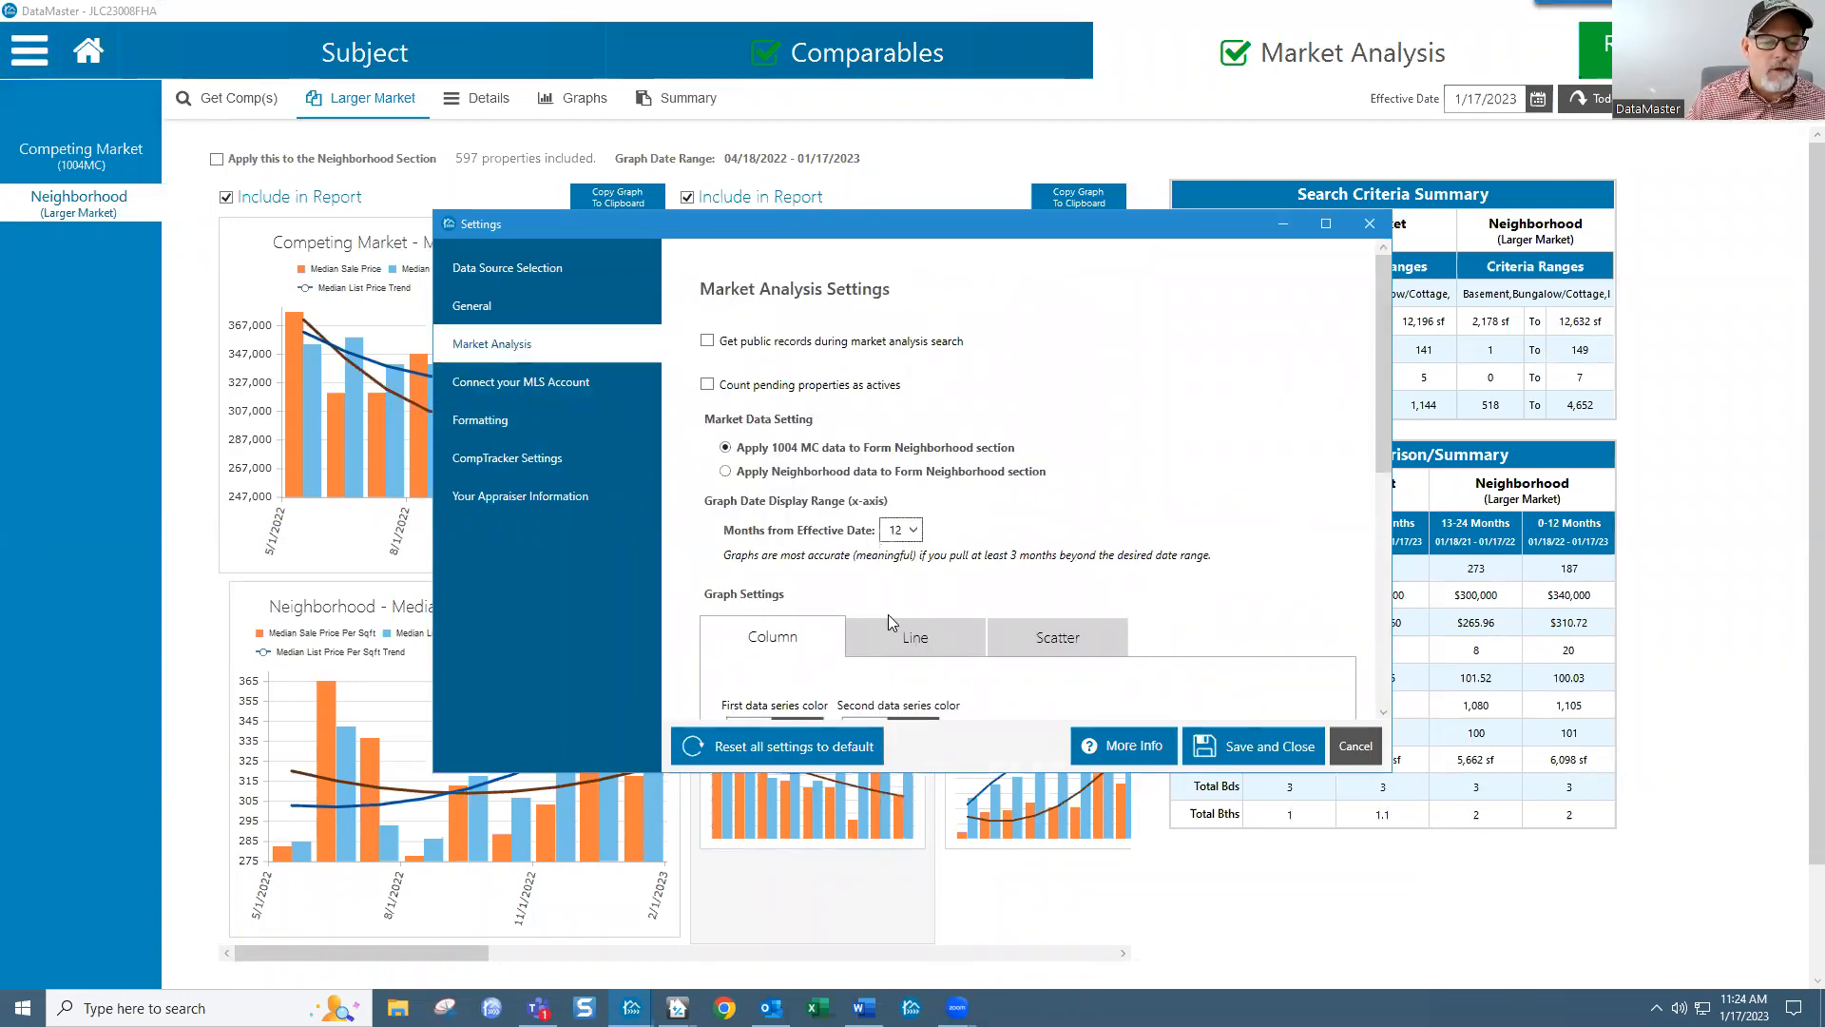
{"action": "left_click", "coordinate": [1257, 747]}
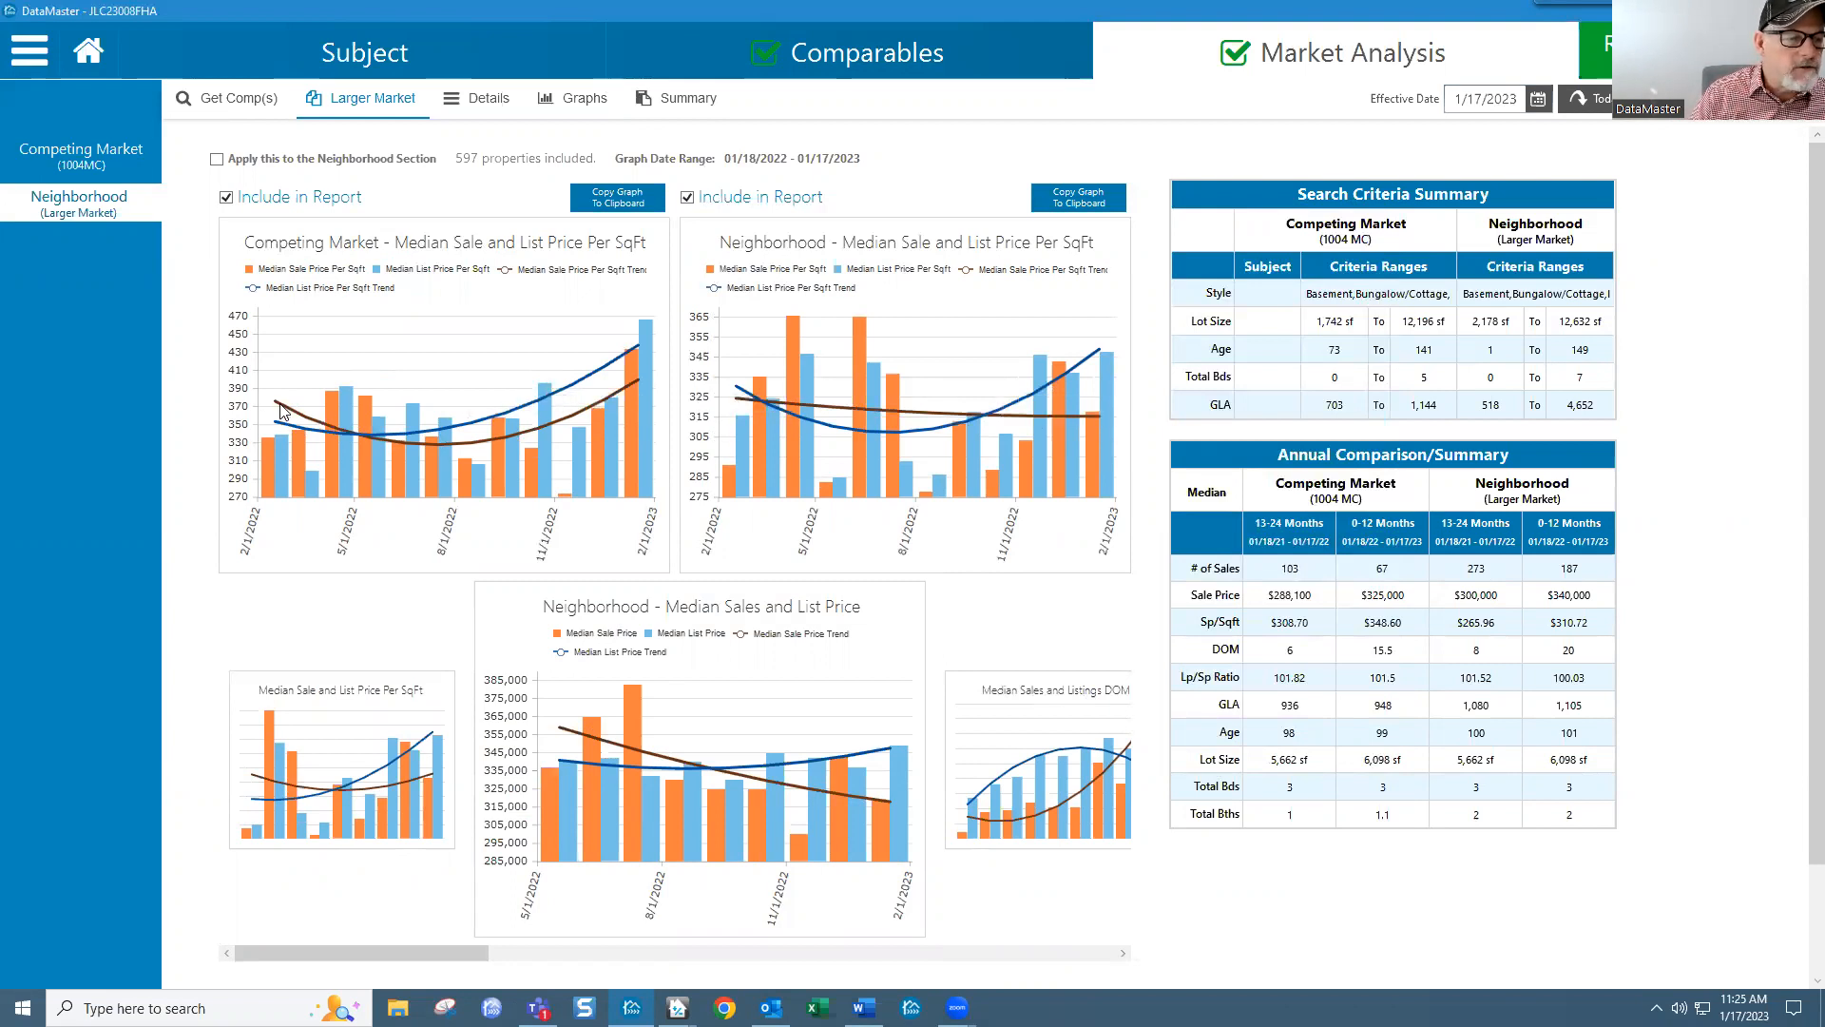
Step: Load the Neighborhood Median Sales and List Price chart into both top charts for the 12-month range
{"action": "mouse_move", "coordinate": [279, 409]}
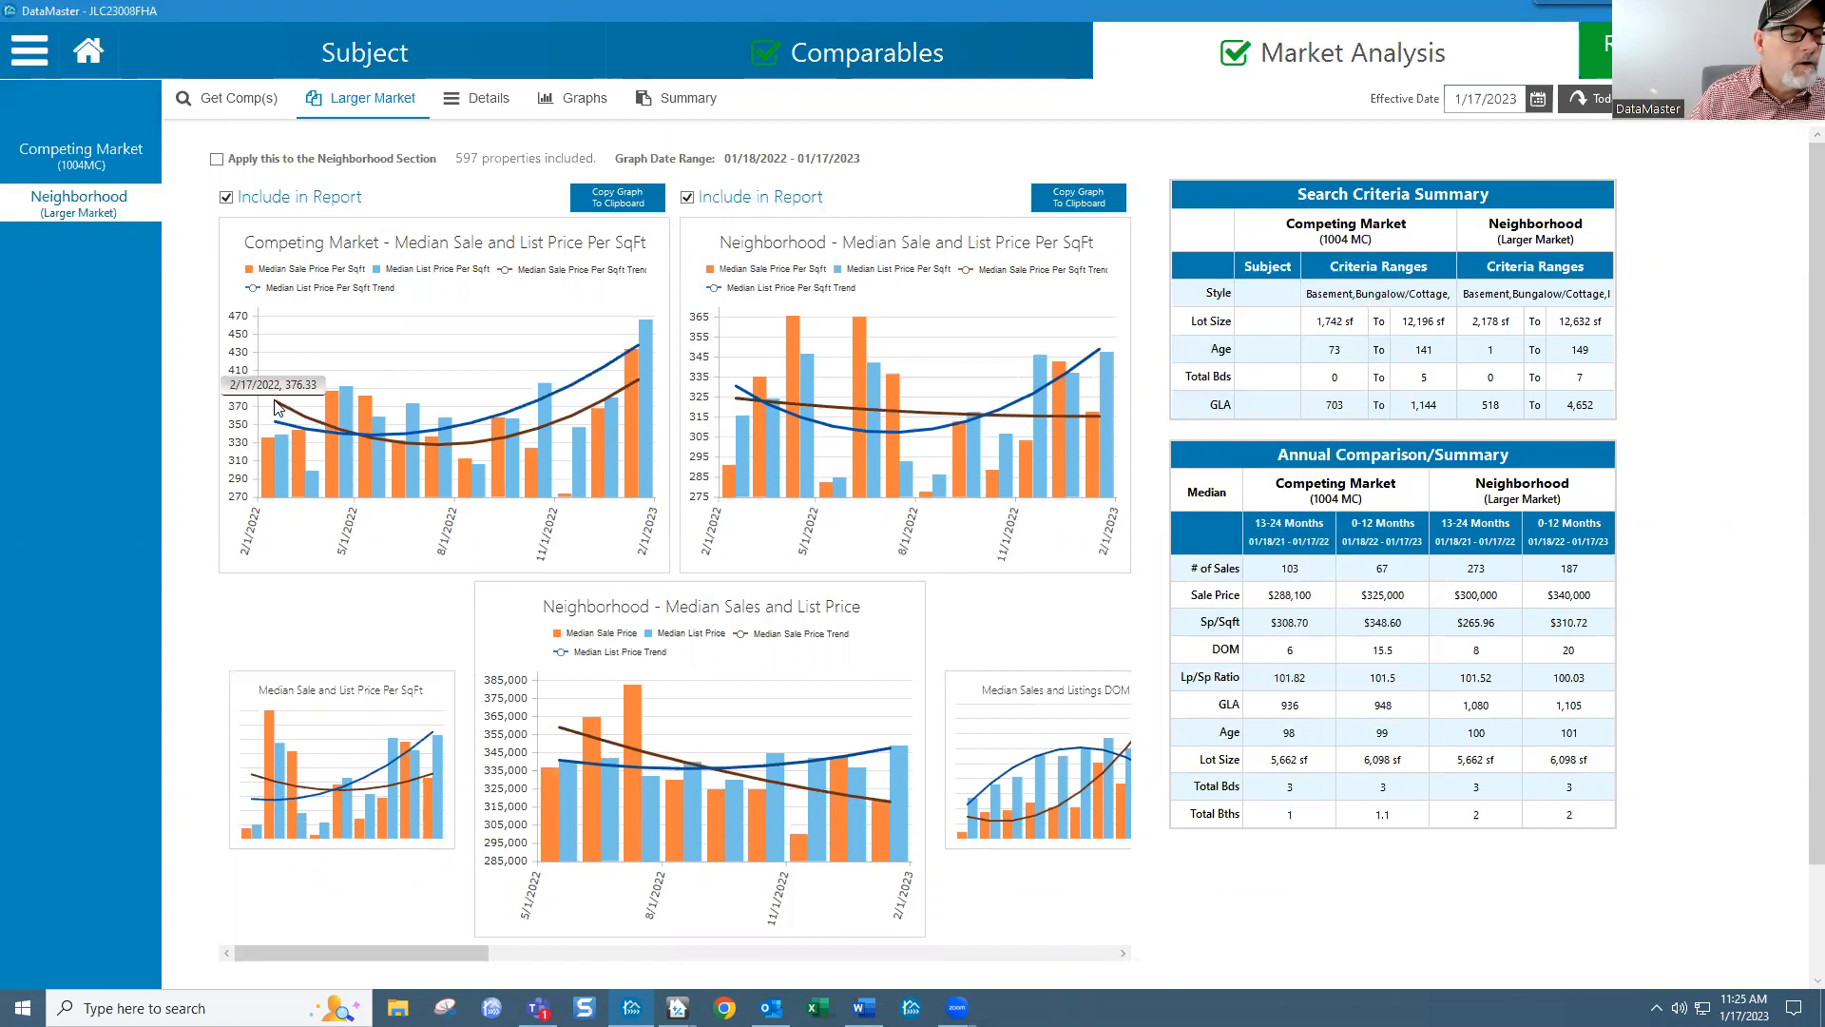
{"action": "left_click", "coordinate": [700, 770]}
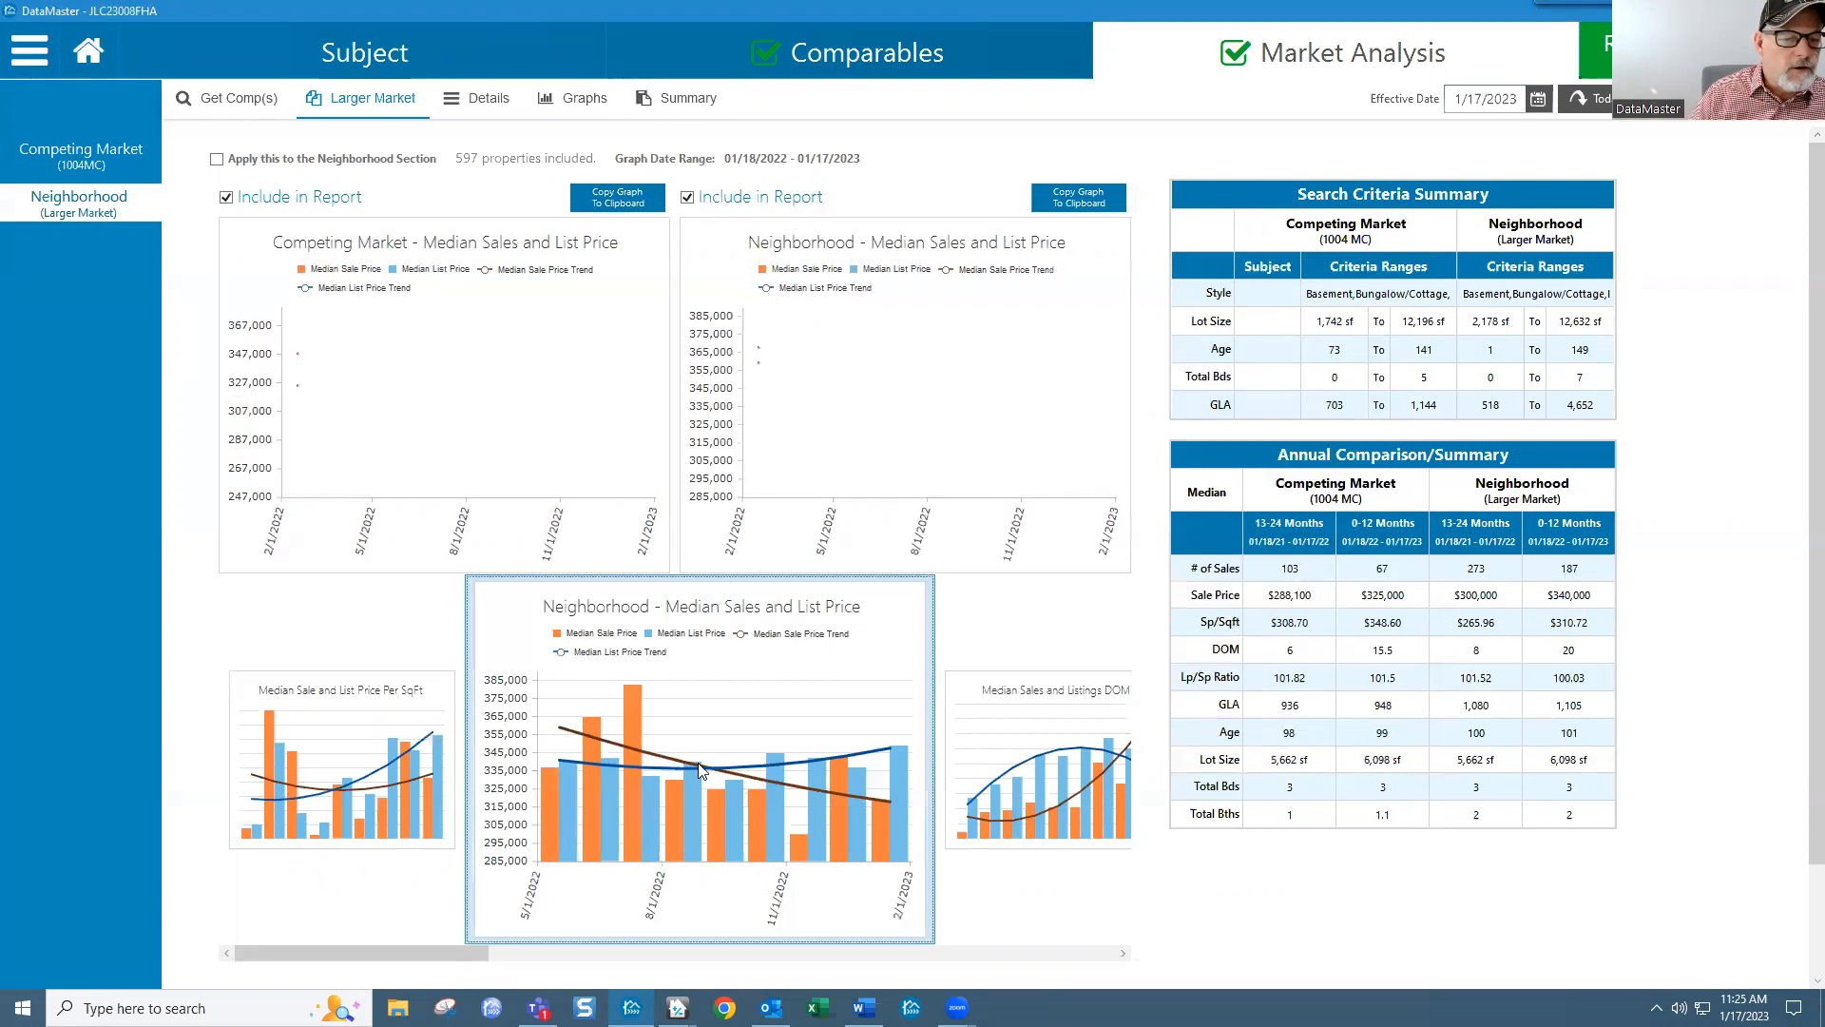
{"action": "mouse_move", "coordinate": [311, 449]}
{"action": "mouse_move", "coordinate": [301, 355]}
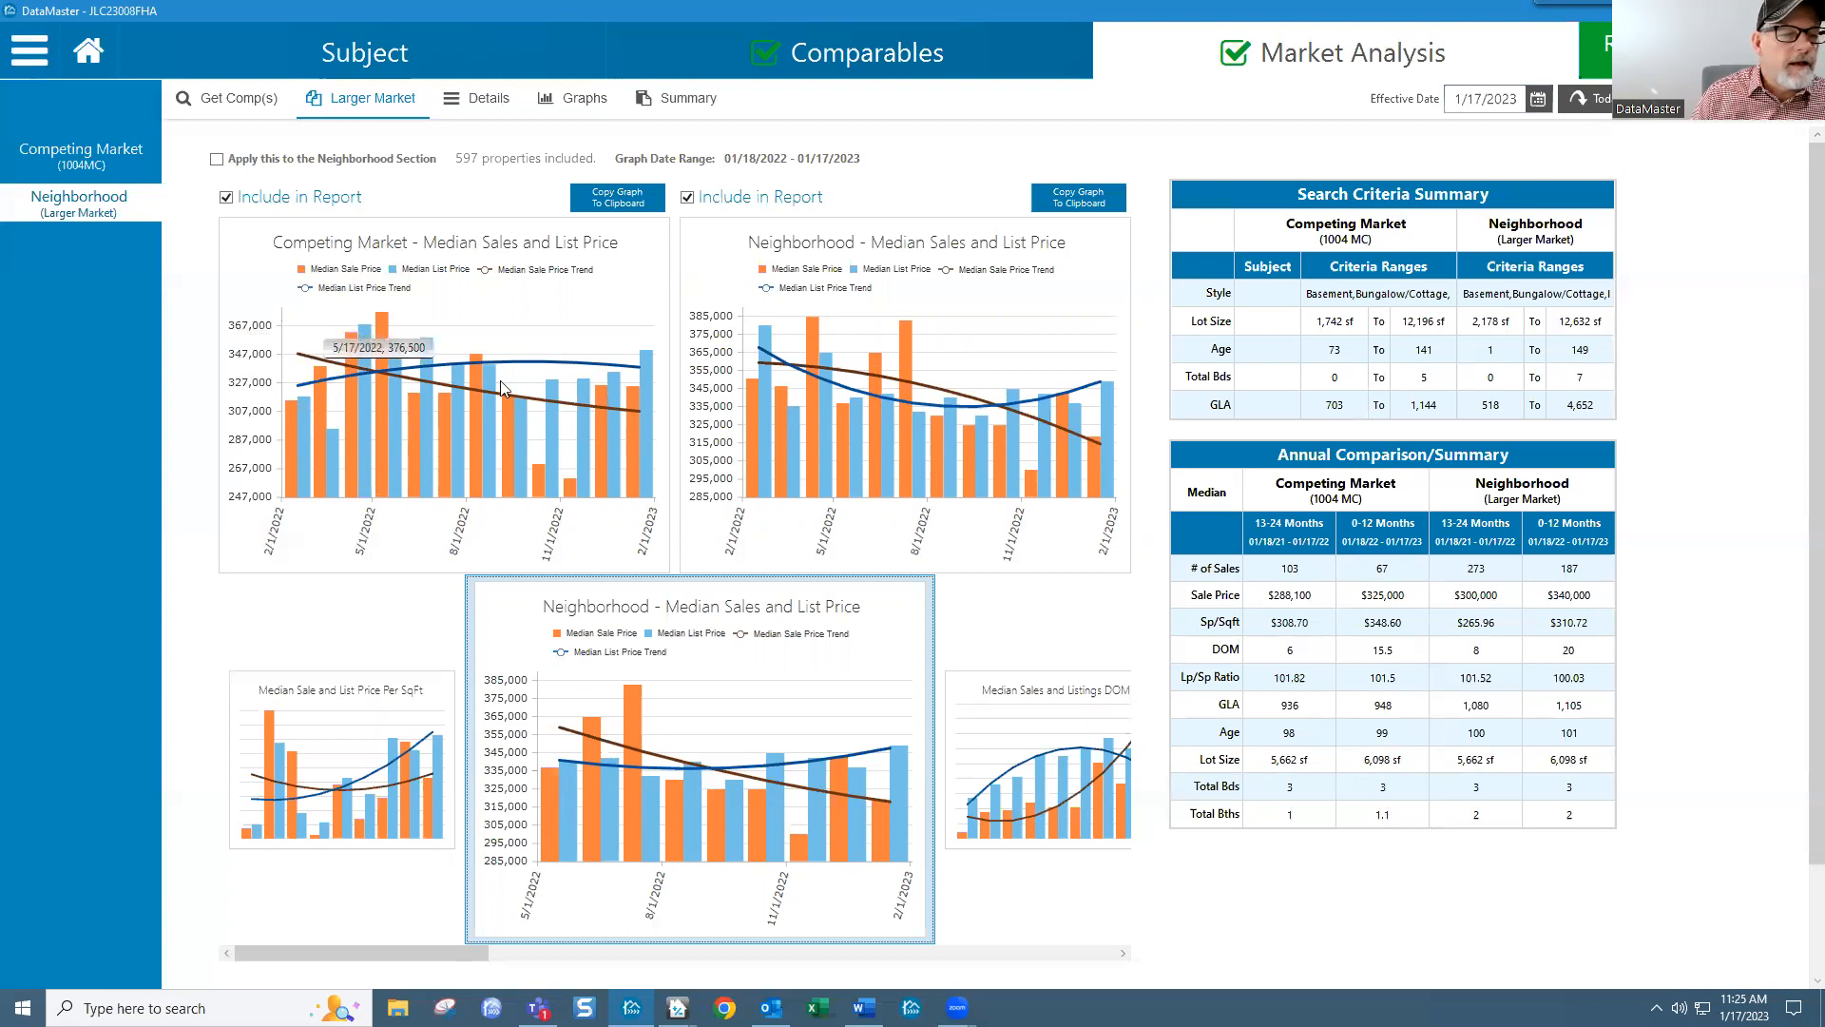
{"action": "mouse_move", "coordinate": [641, 415]}
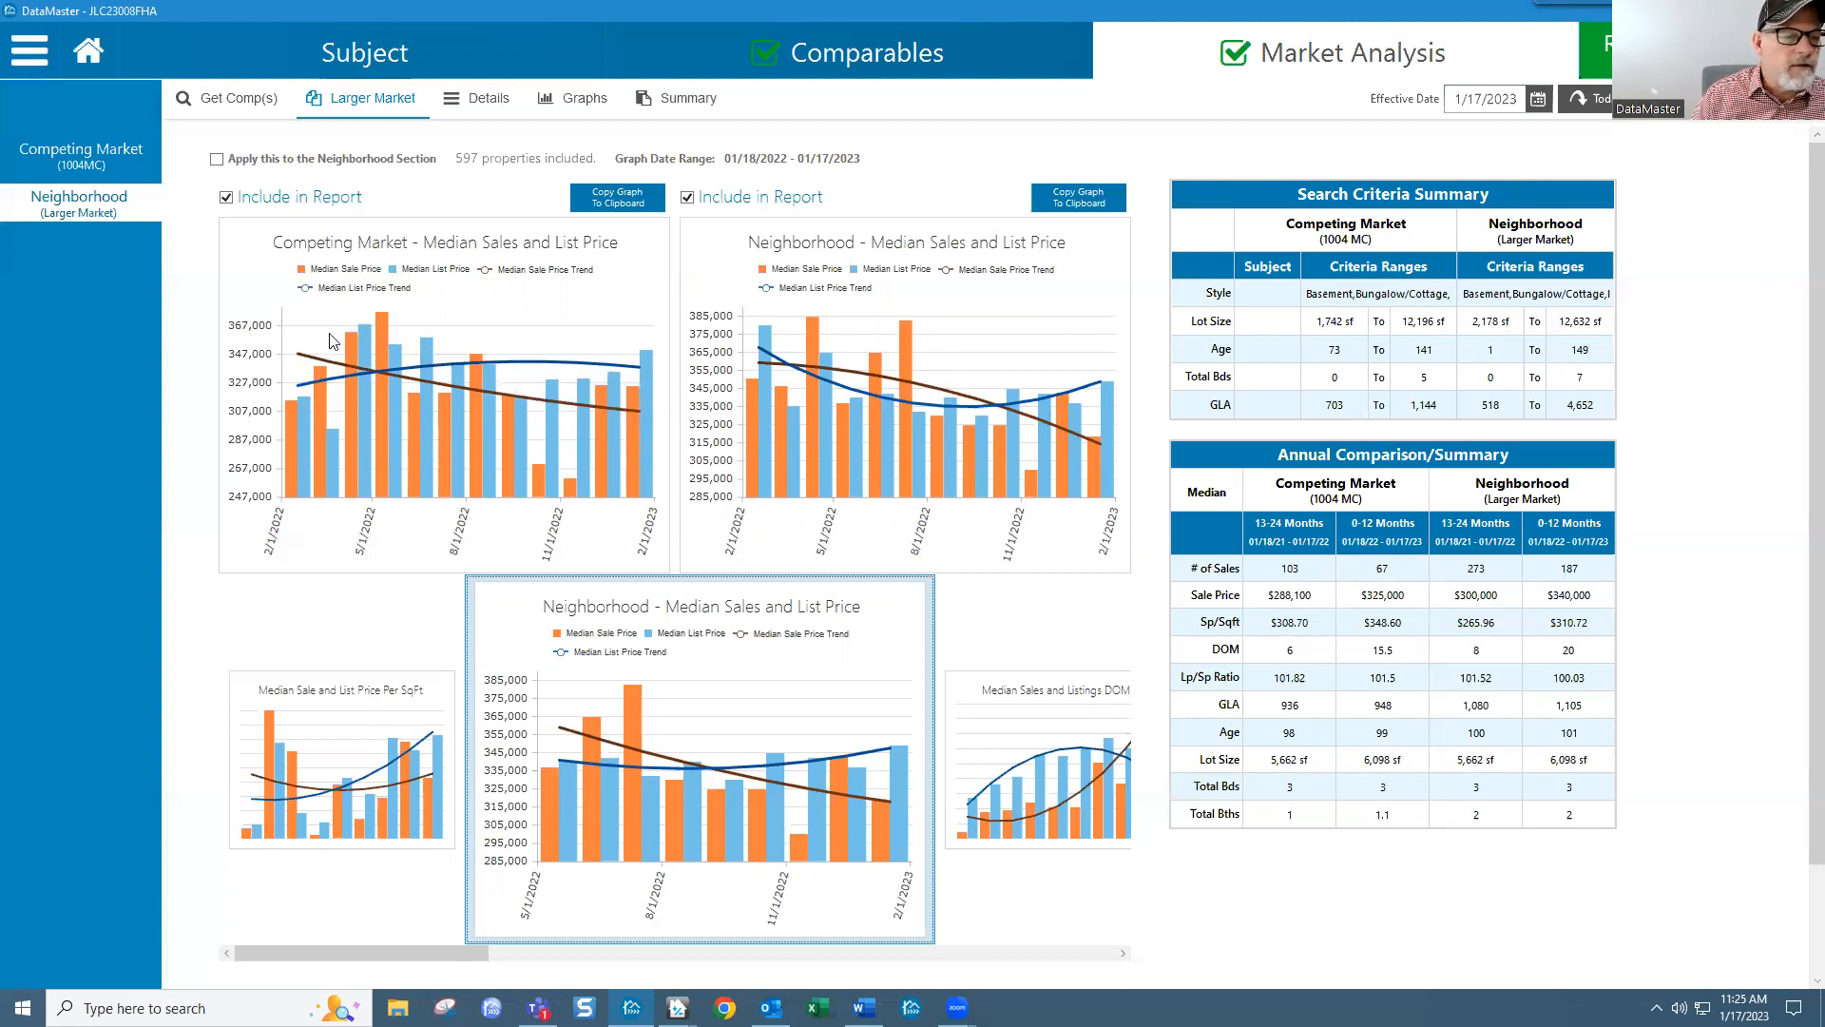
{"action": "mouse_move", "coordinate": [365, 354]}
{"action": "mouse_move", "coordinate": [429, 375]}
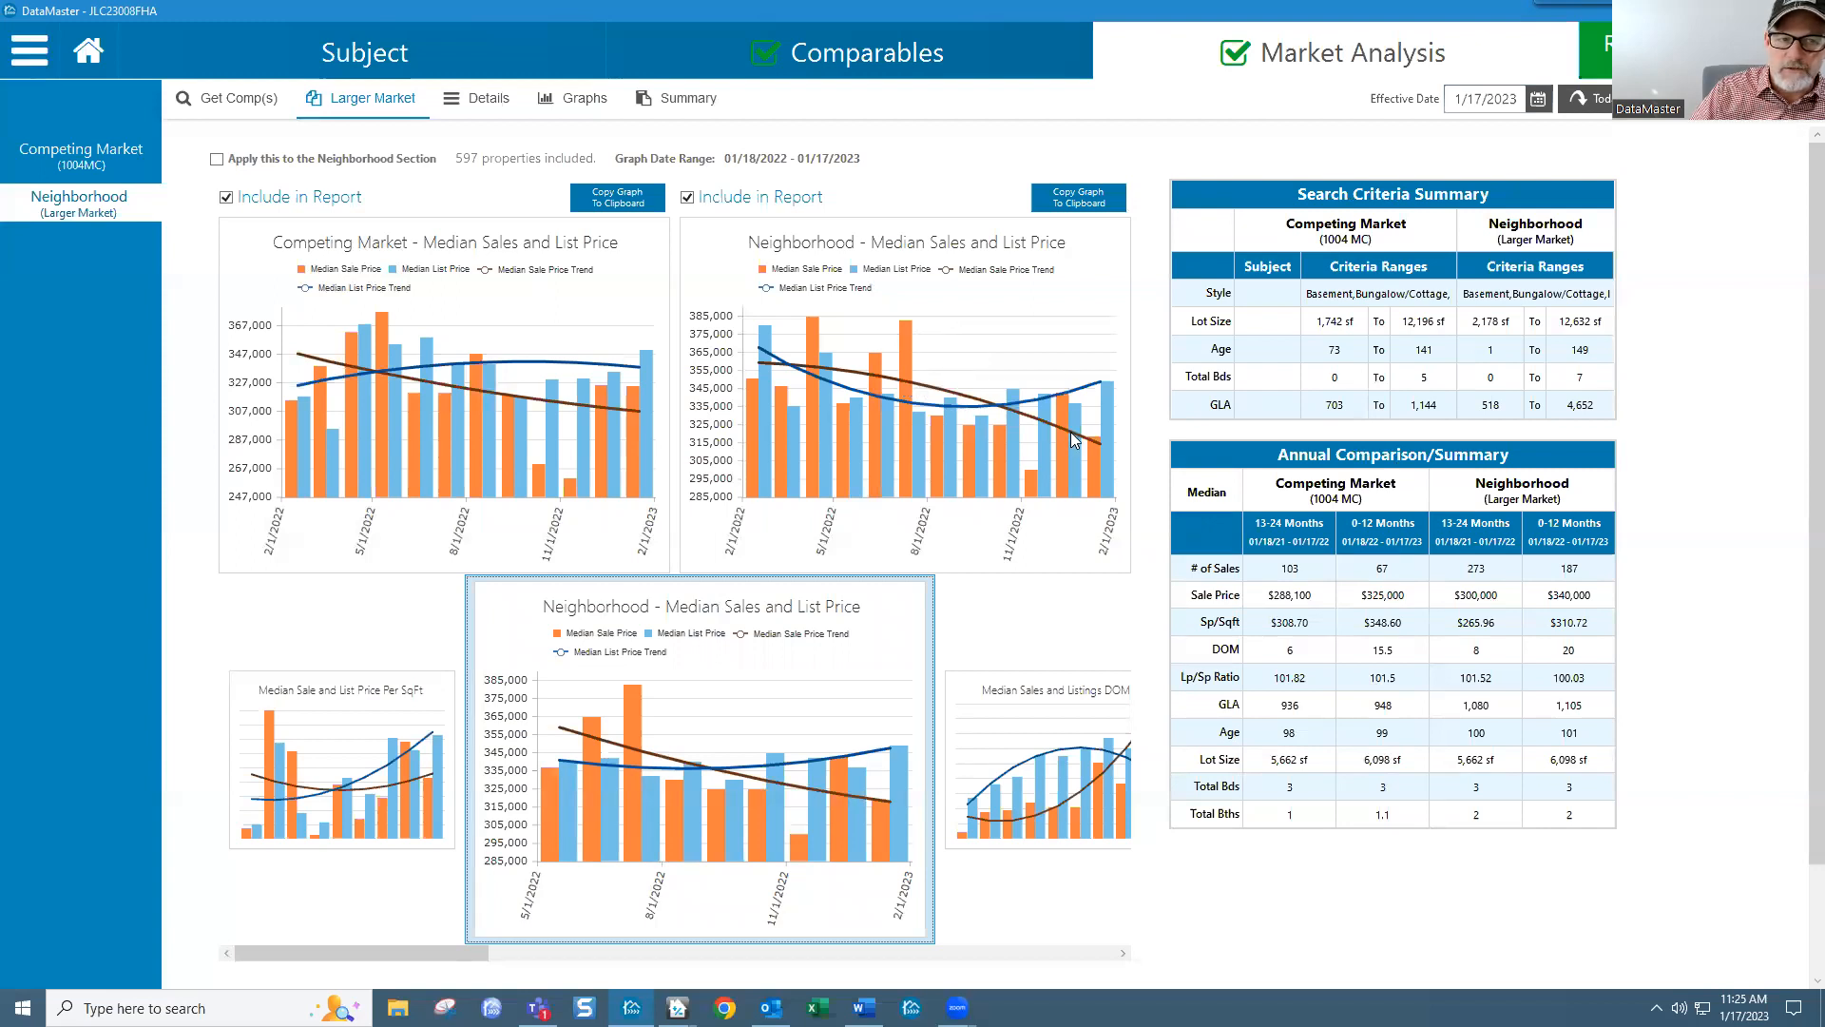
Step: Show the market conditions summary and adjust the scatter chart's range scrollbar
{"action": "left_click", "coordinate": [703, 112]}
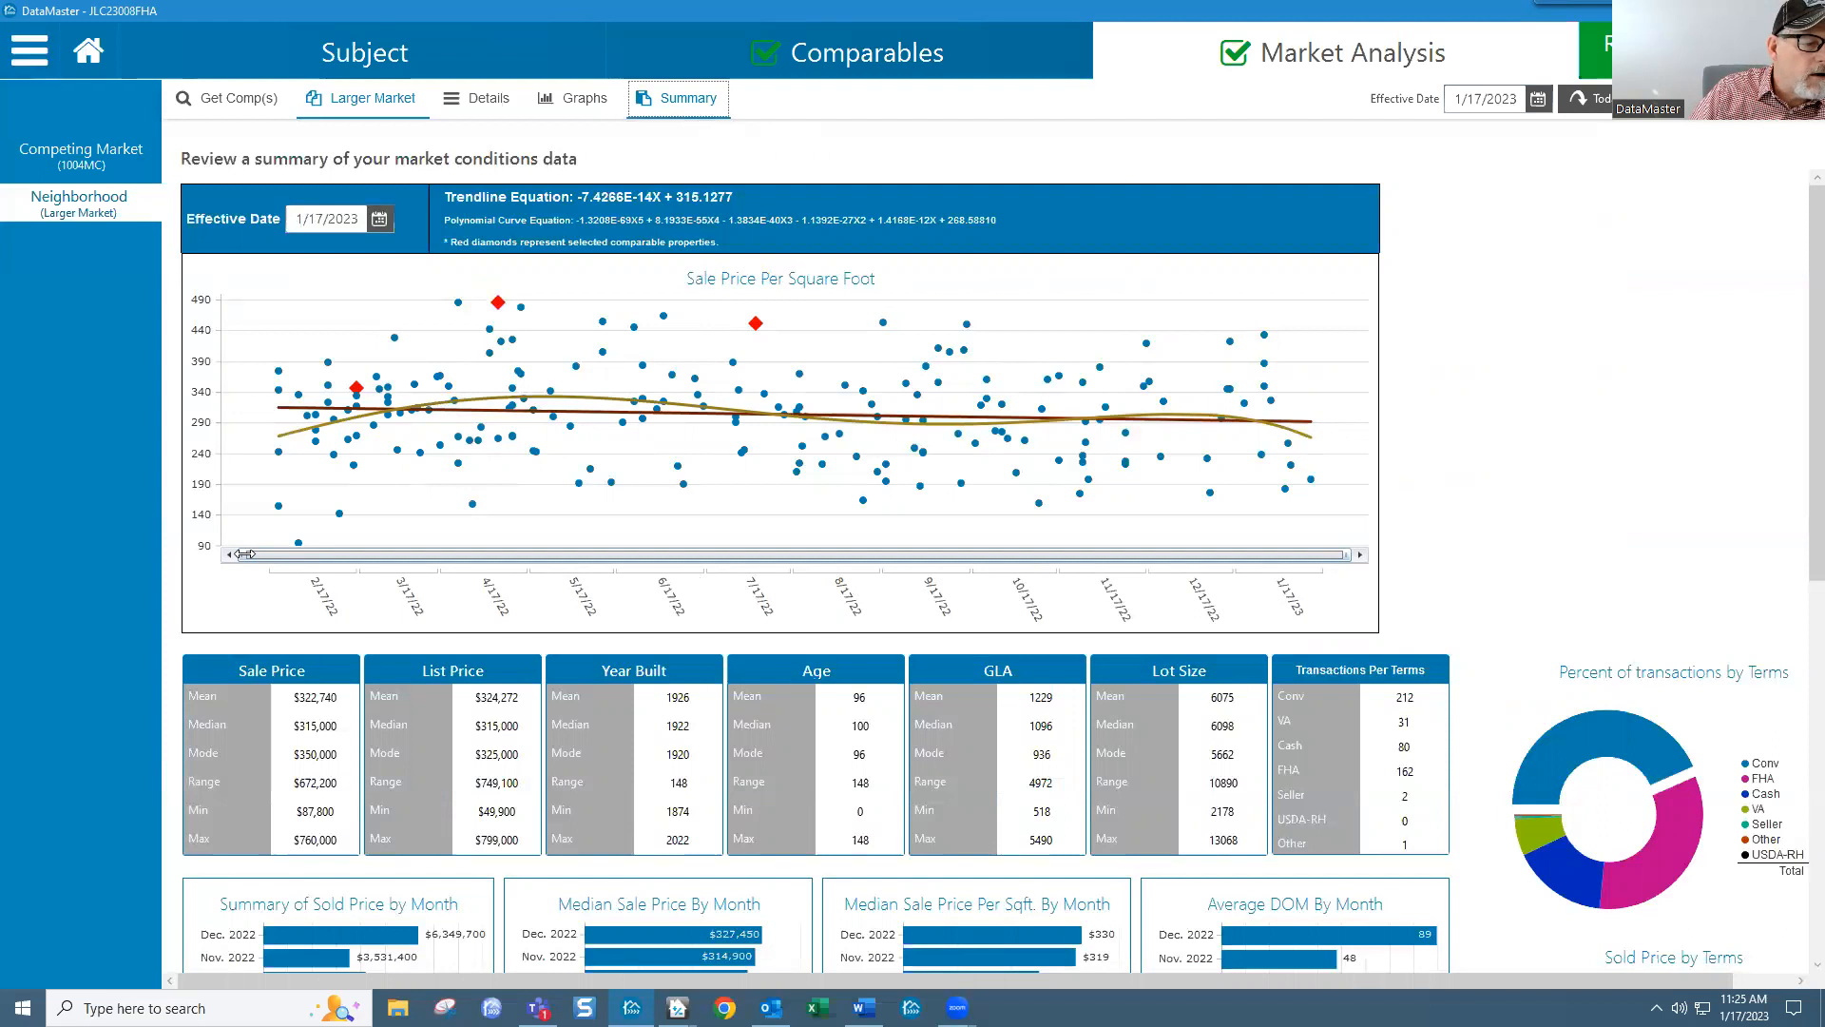
{"action": "left_click_drag", "start_coordinate": [242, 554], "coordinate": [708, 561]}
{"action": "left_click_drag", "start_coordinate": [862, 557], "coordinate": [670, 557]}
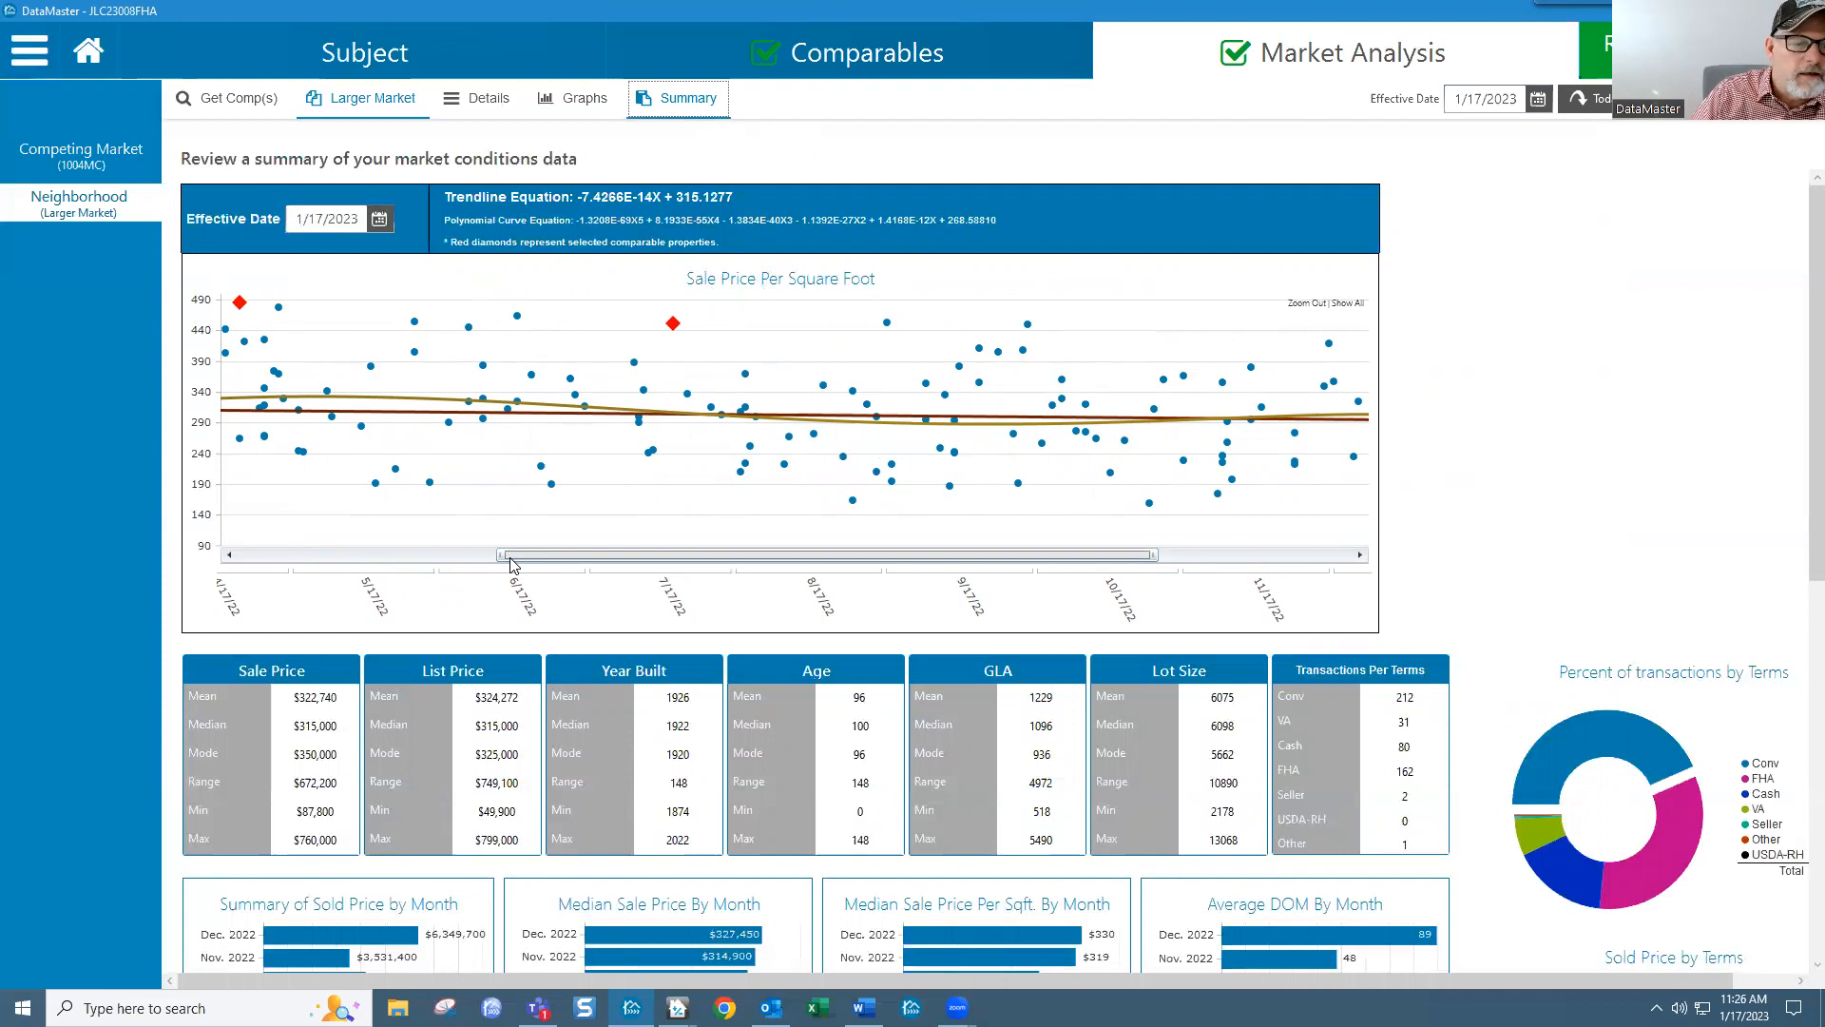
{"action": "left_click_drag", "start_coordinate": [498, 554], "coordinate": [228, 556]}
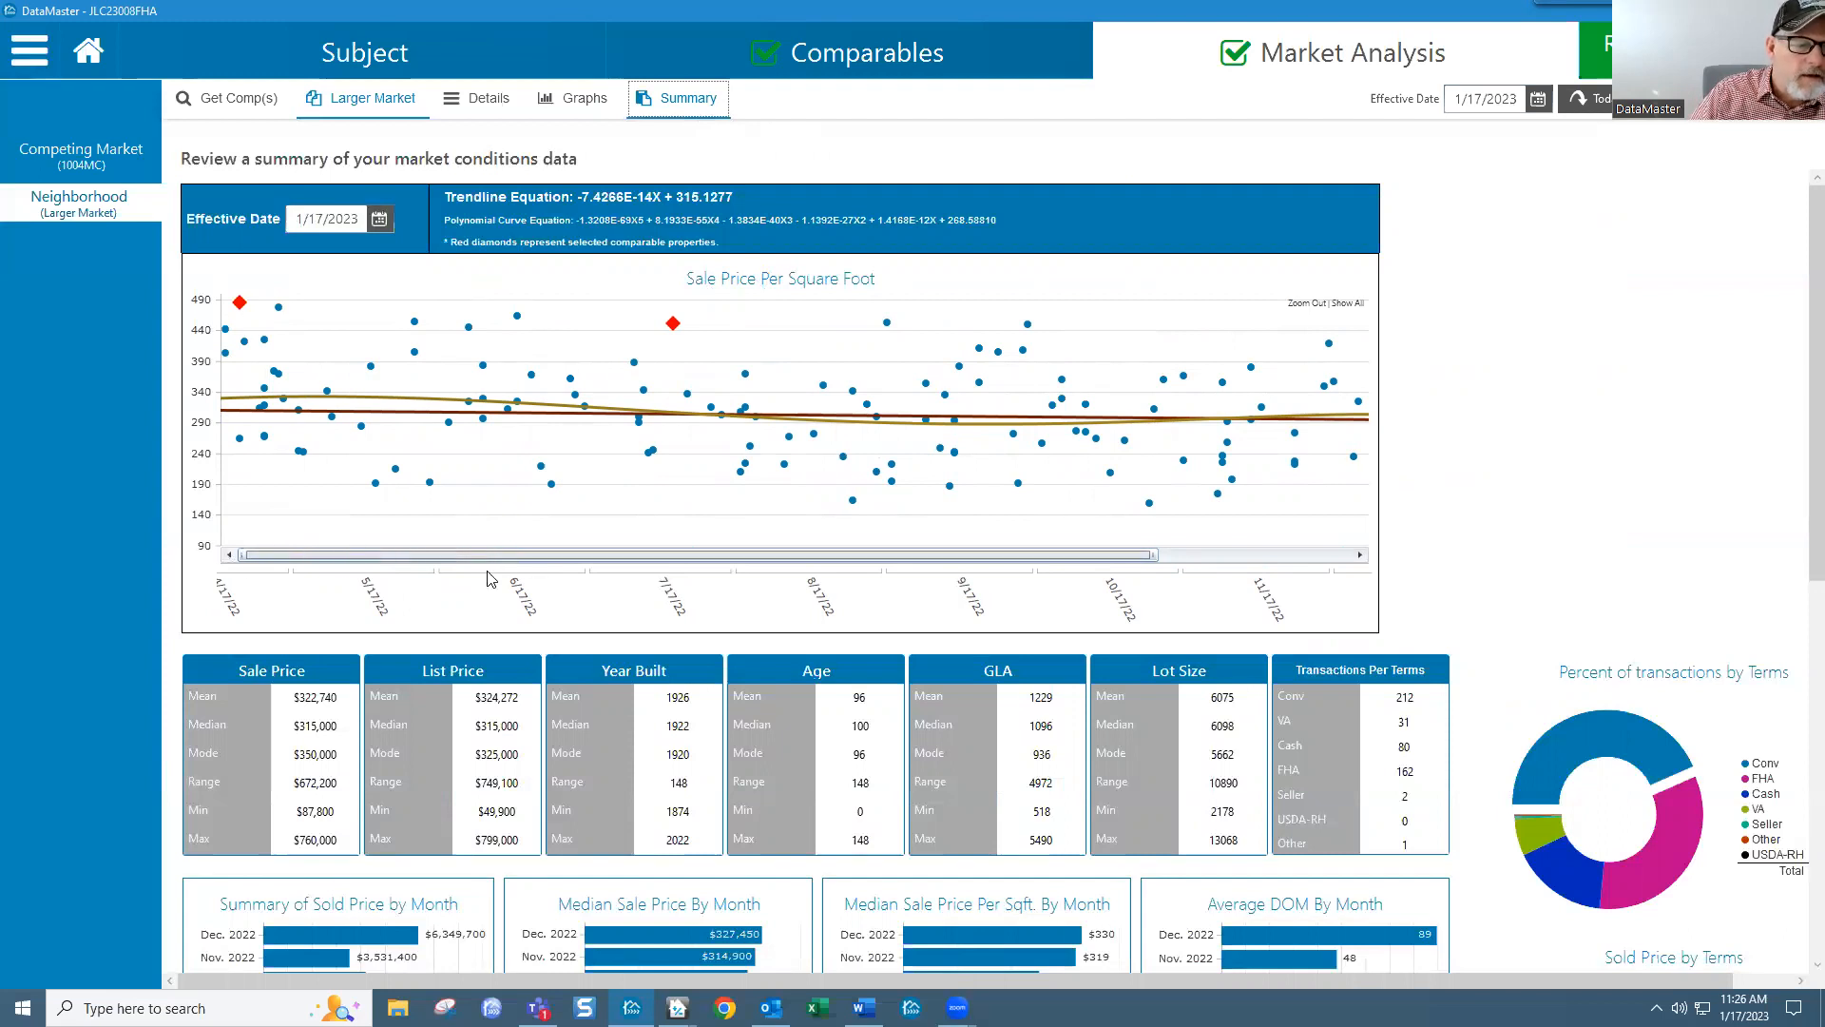
{"action": "left_click_drag", "start_coordinate": [1155, 556], "coordinate": [1373, 561]}
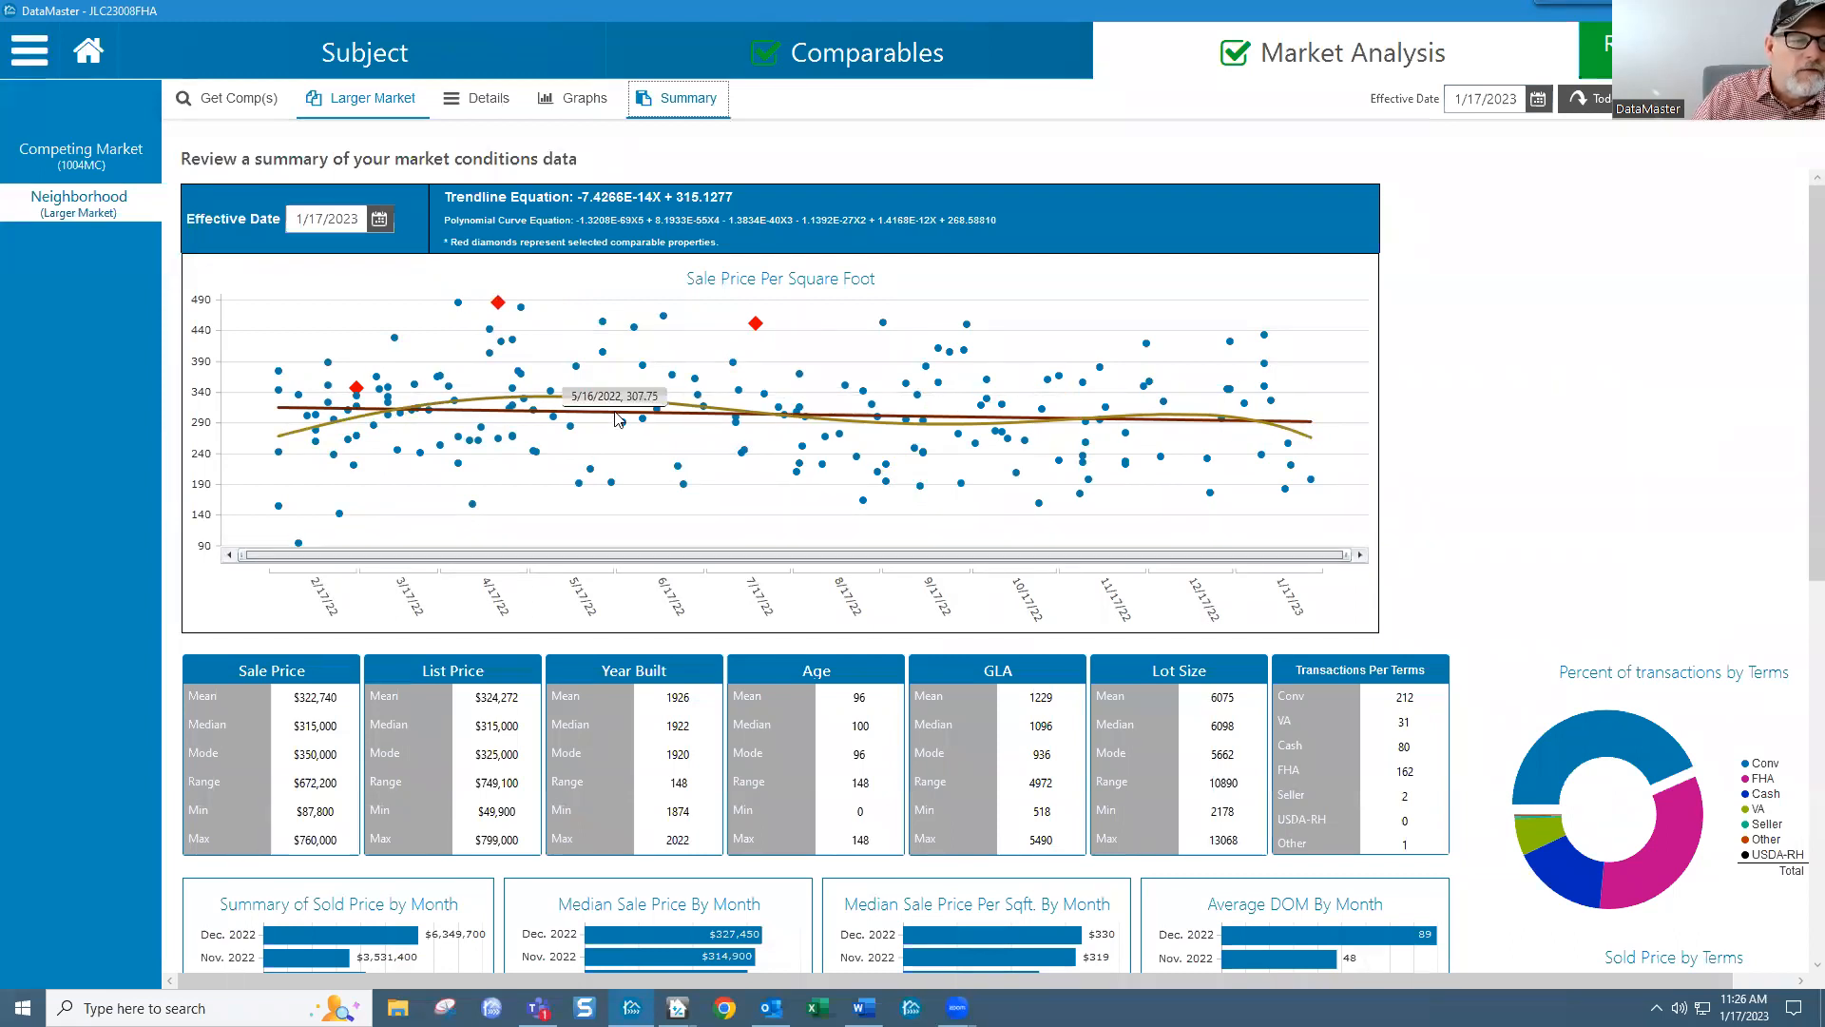
Step: Display the summary for the Competing Market (1004 MC) data
{"action": "mouse_move", "coordinate": [282, 415]}
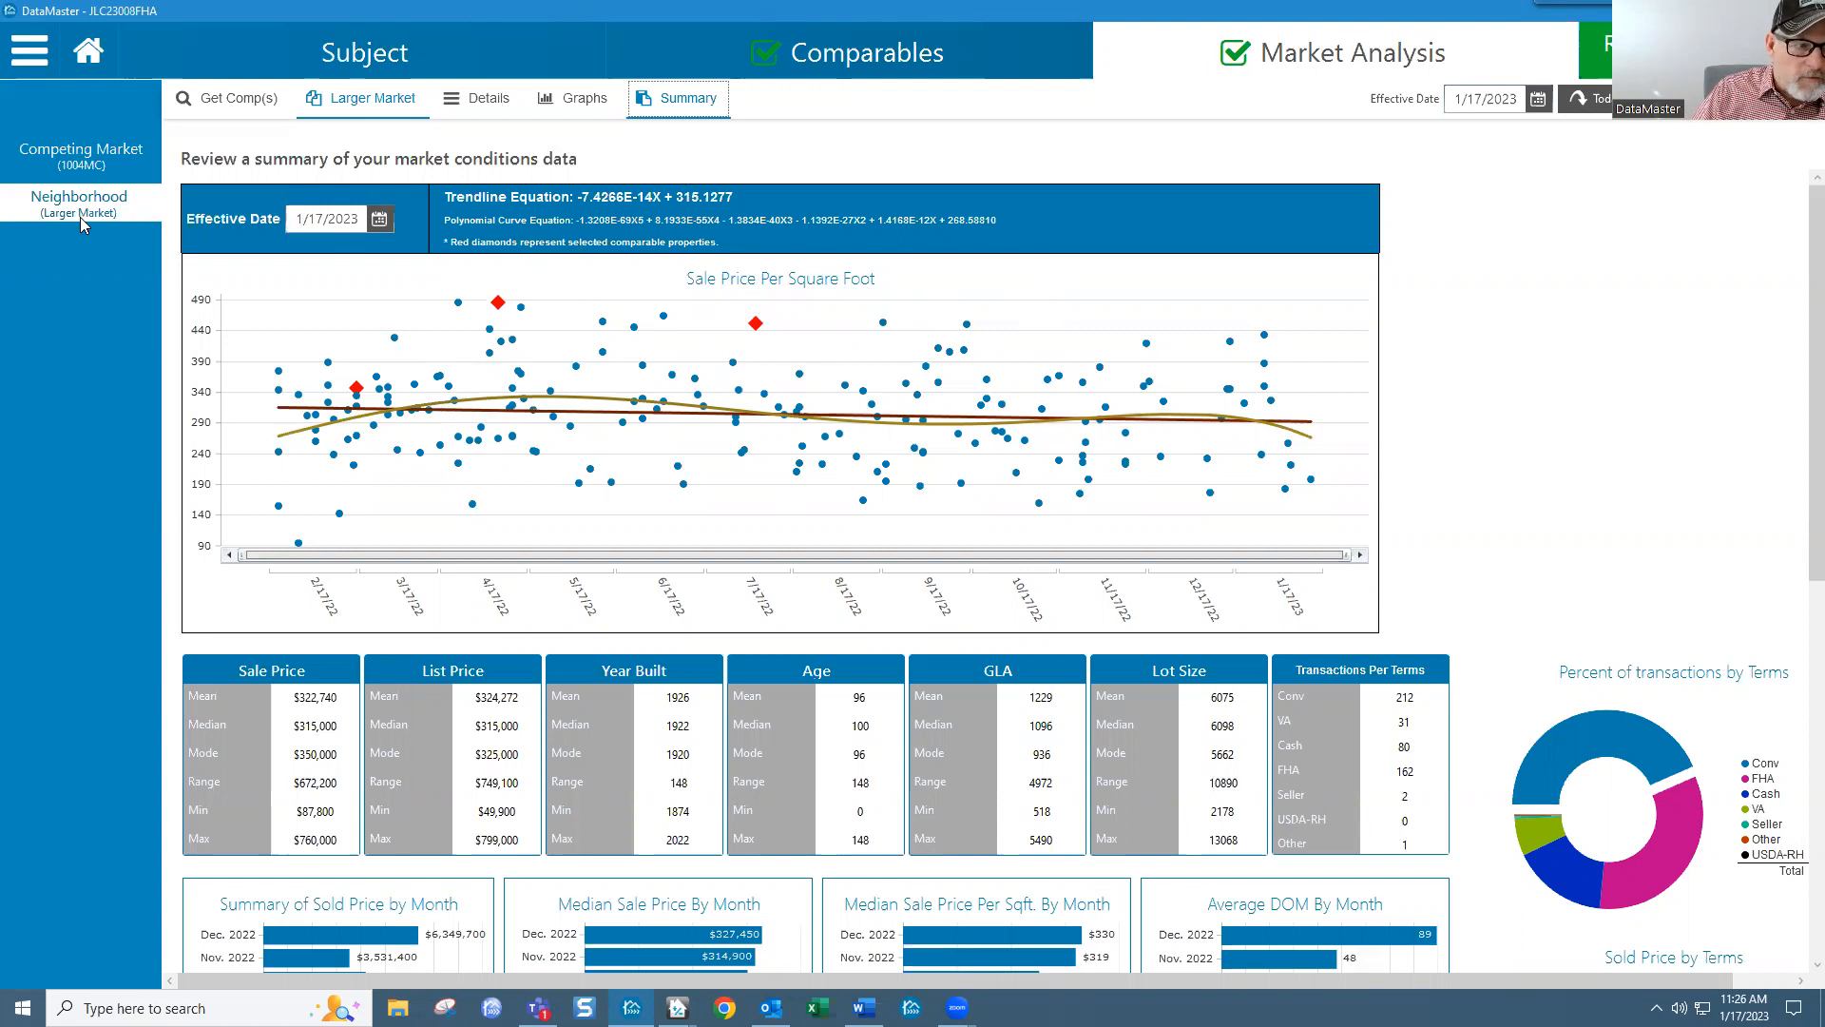
{"action": "left_click", "coordinate": [100, 155]}
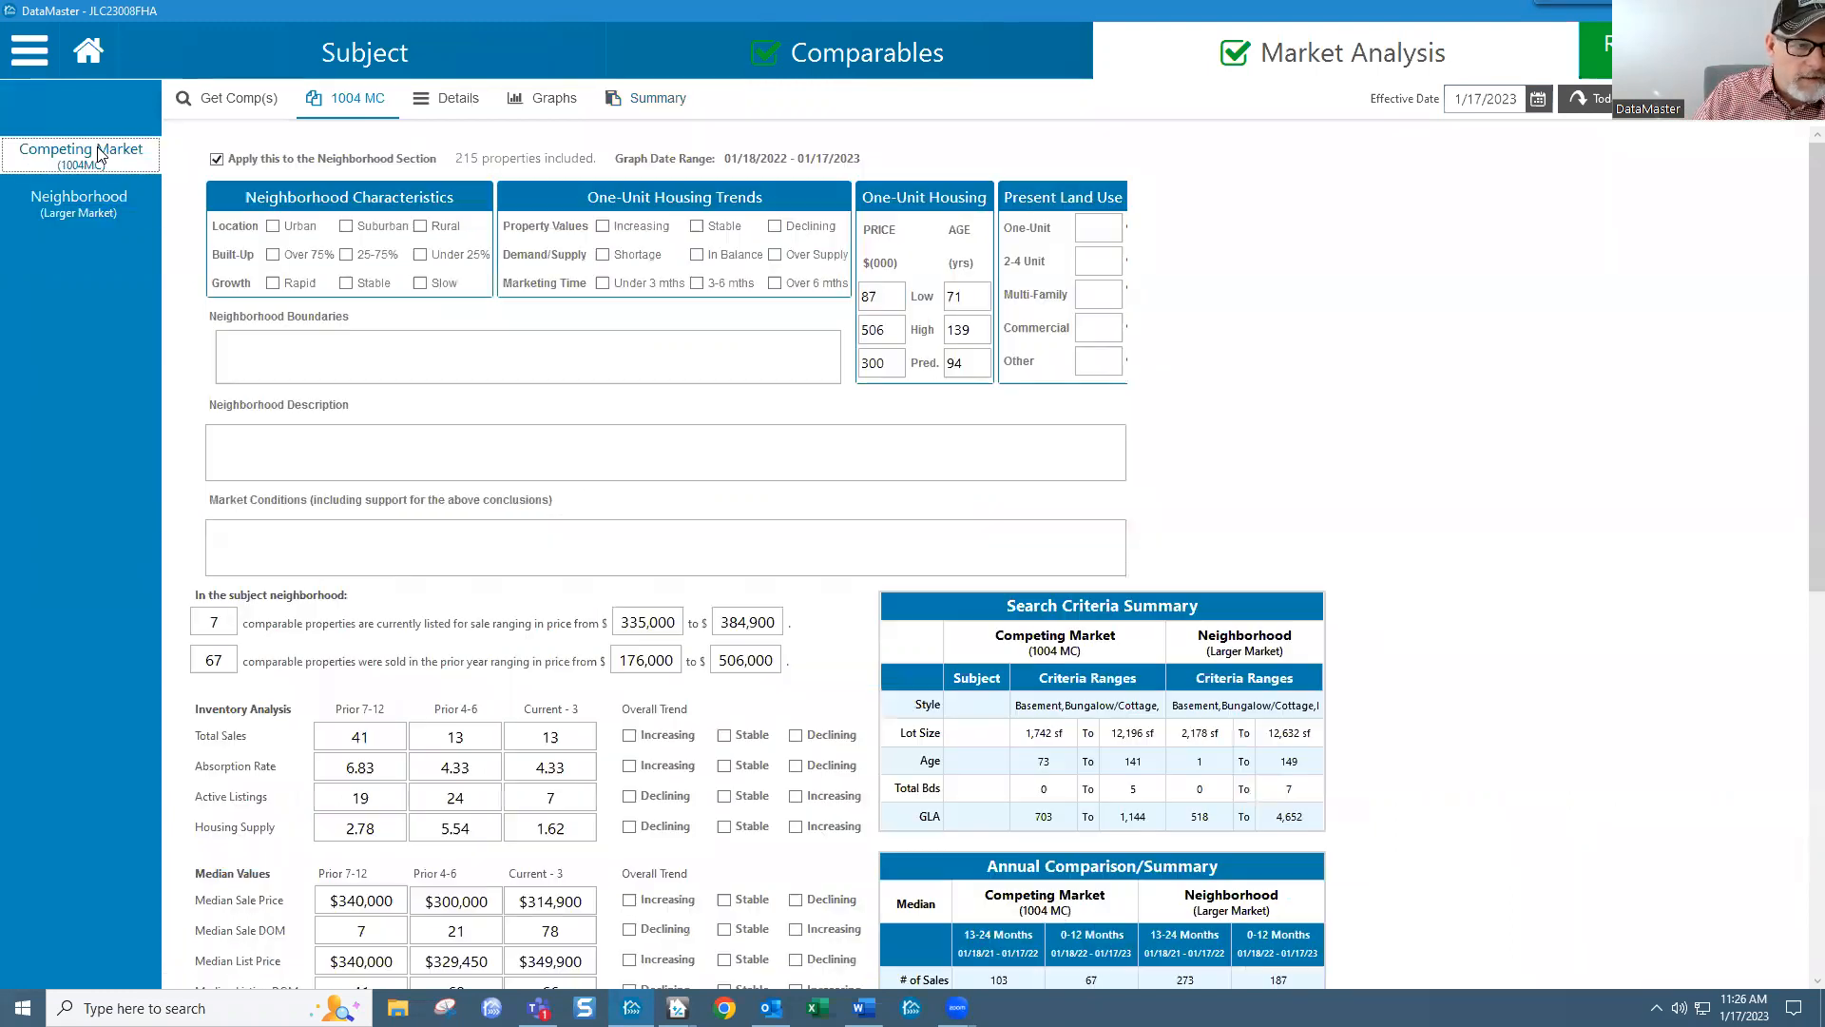
{"action": "left_click", "coordinate": [649, 106]}
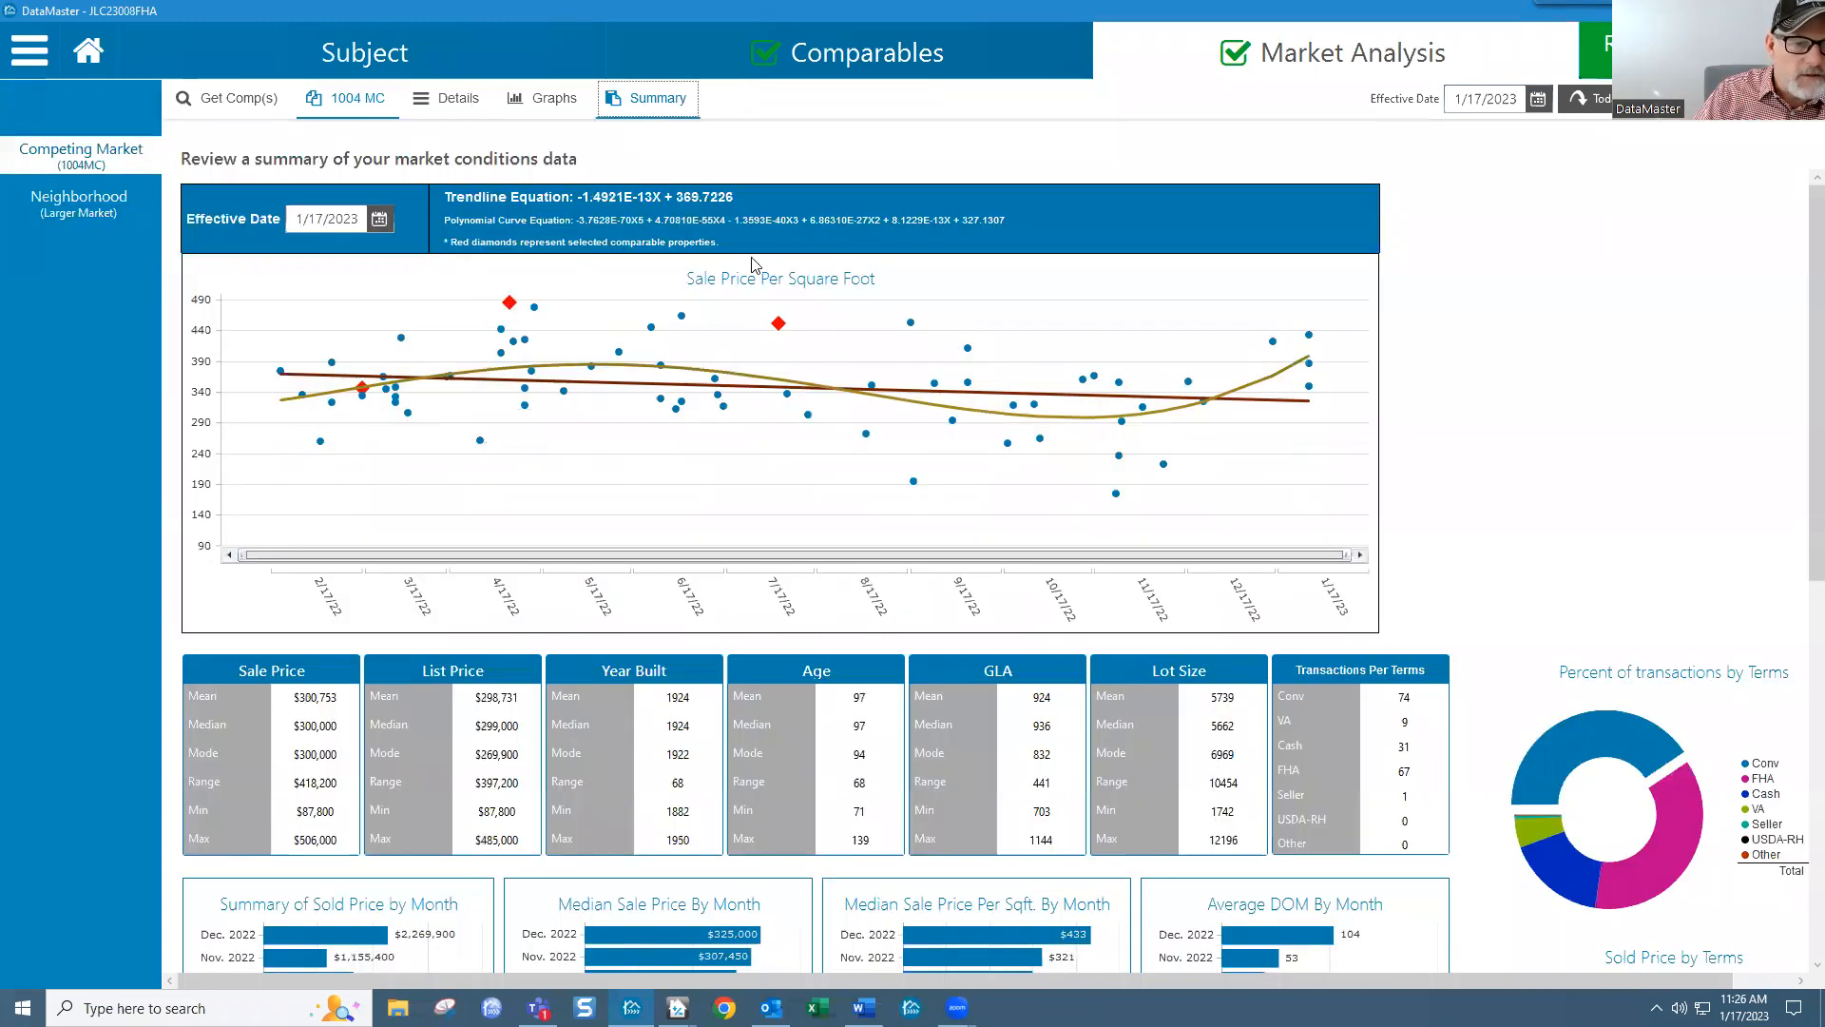
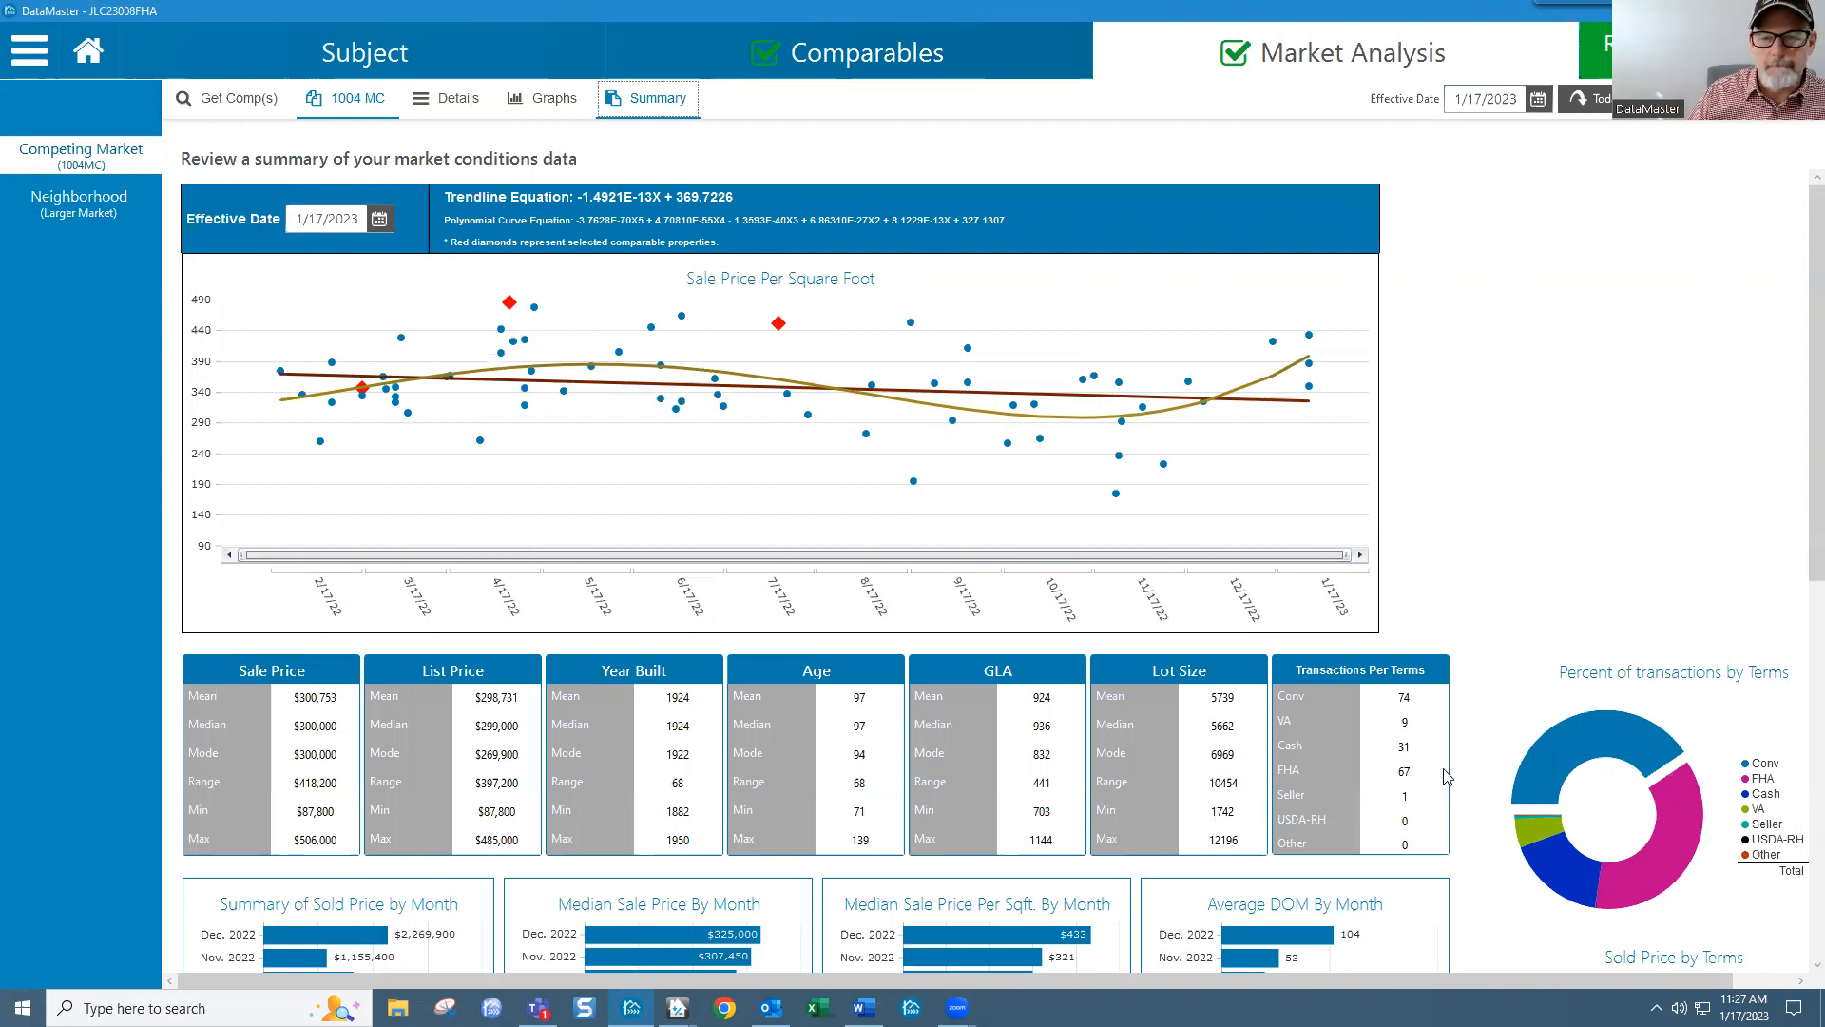
Step: Open the 1004MC market conditions form for the competing market data set
{"action": "scroll", "coordinate": [1428, 849], "scroll_direction": "down", "scroll_amount": 8}
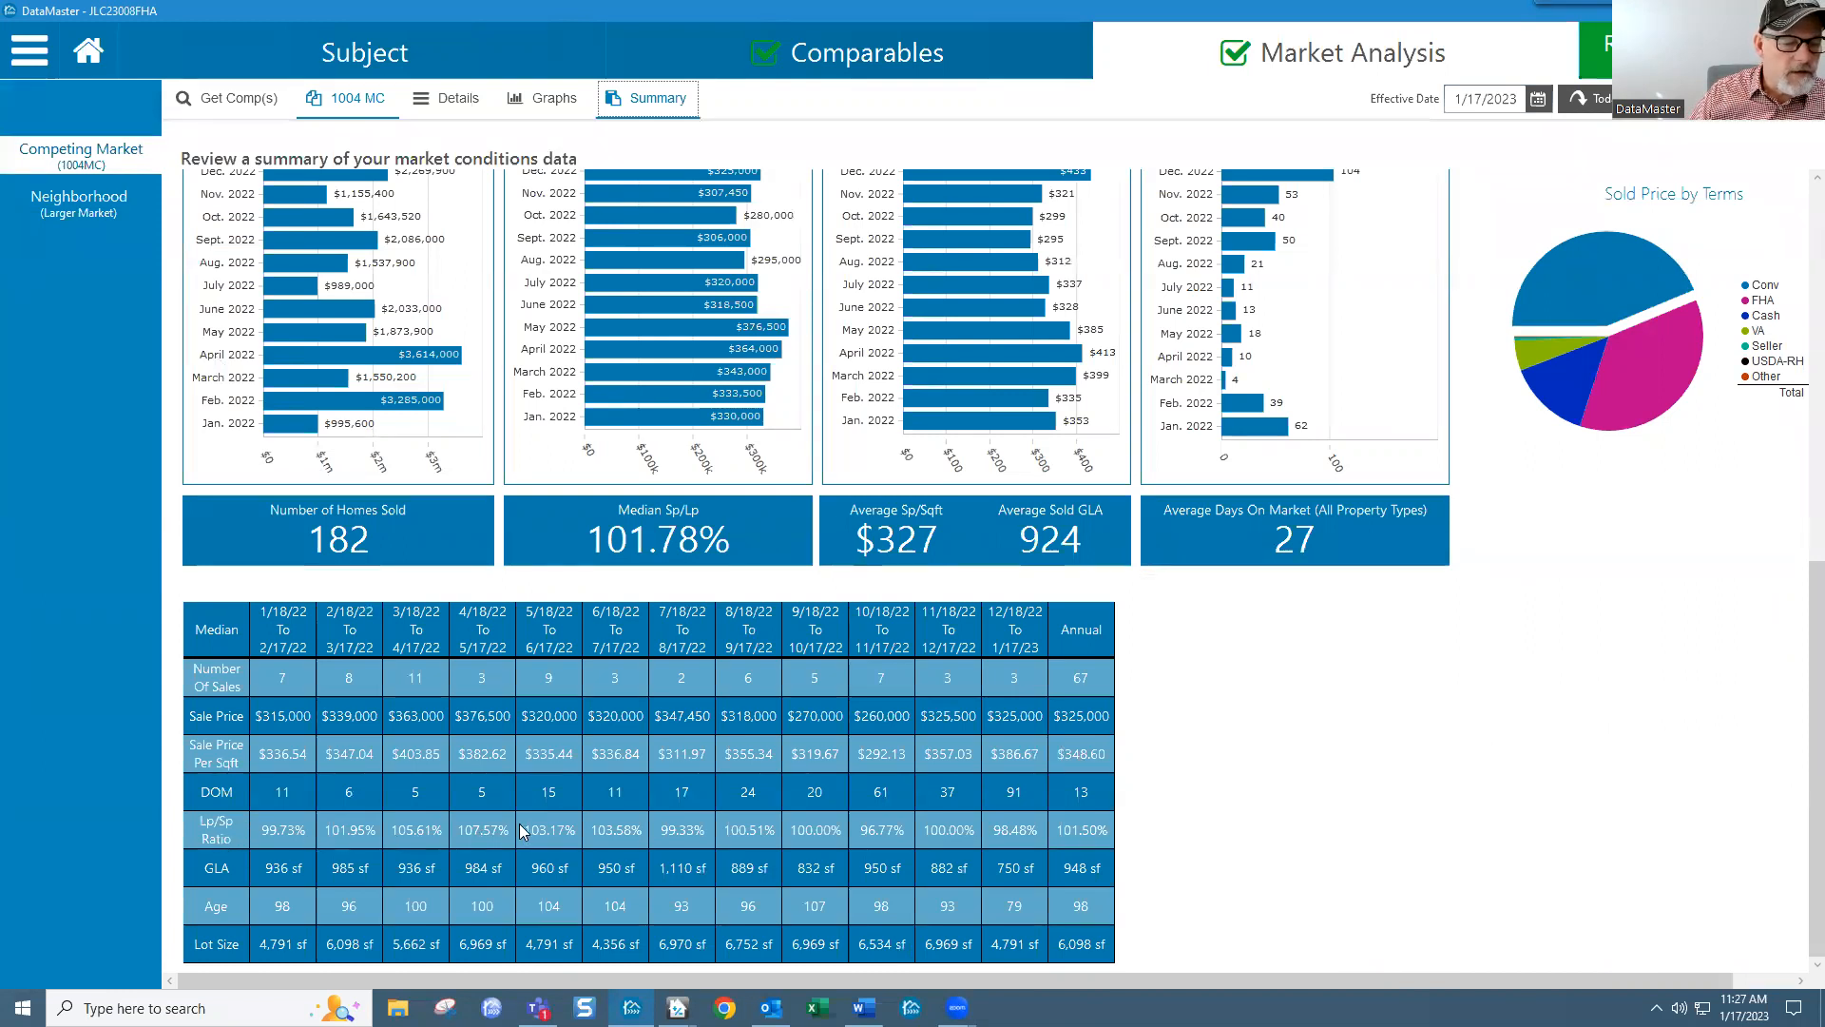
{"action": "left_click", "coordinate": [486, 829]}
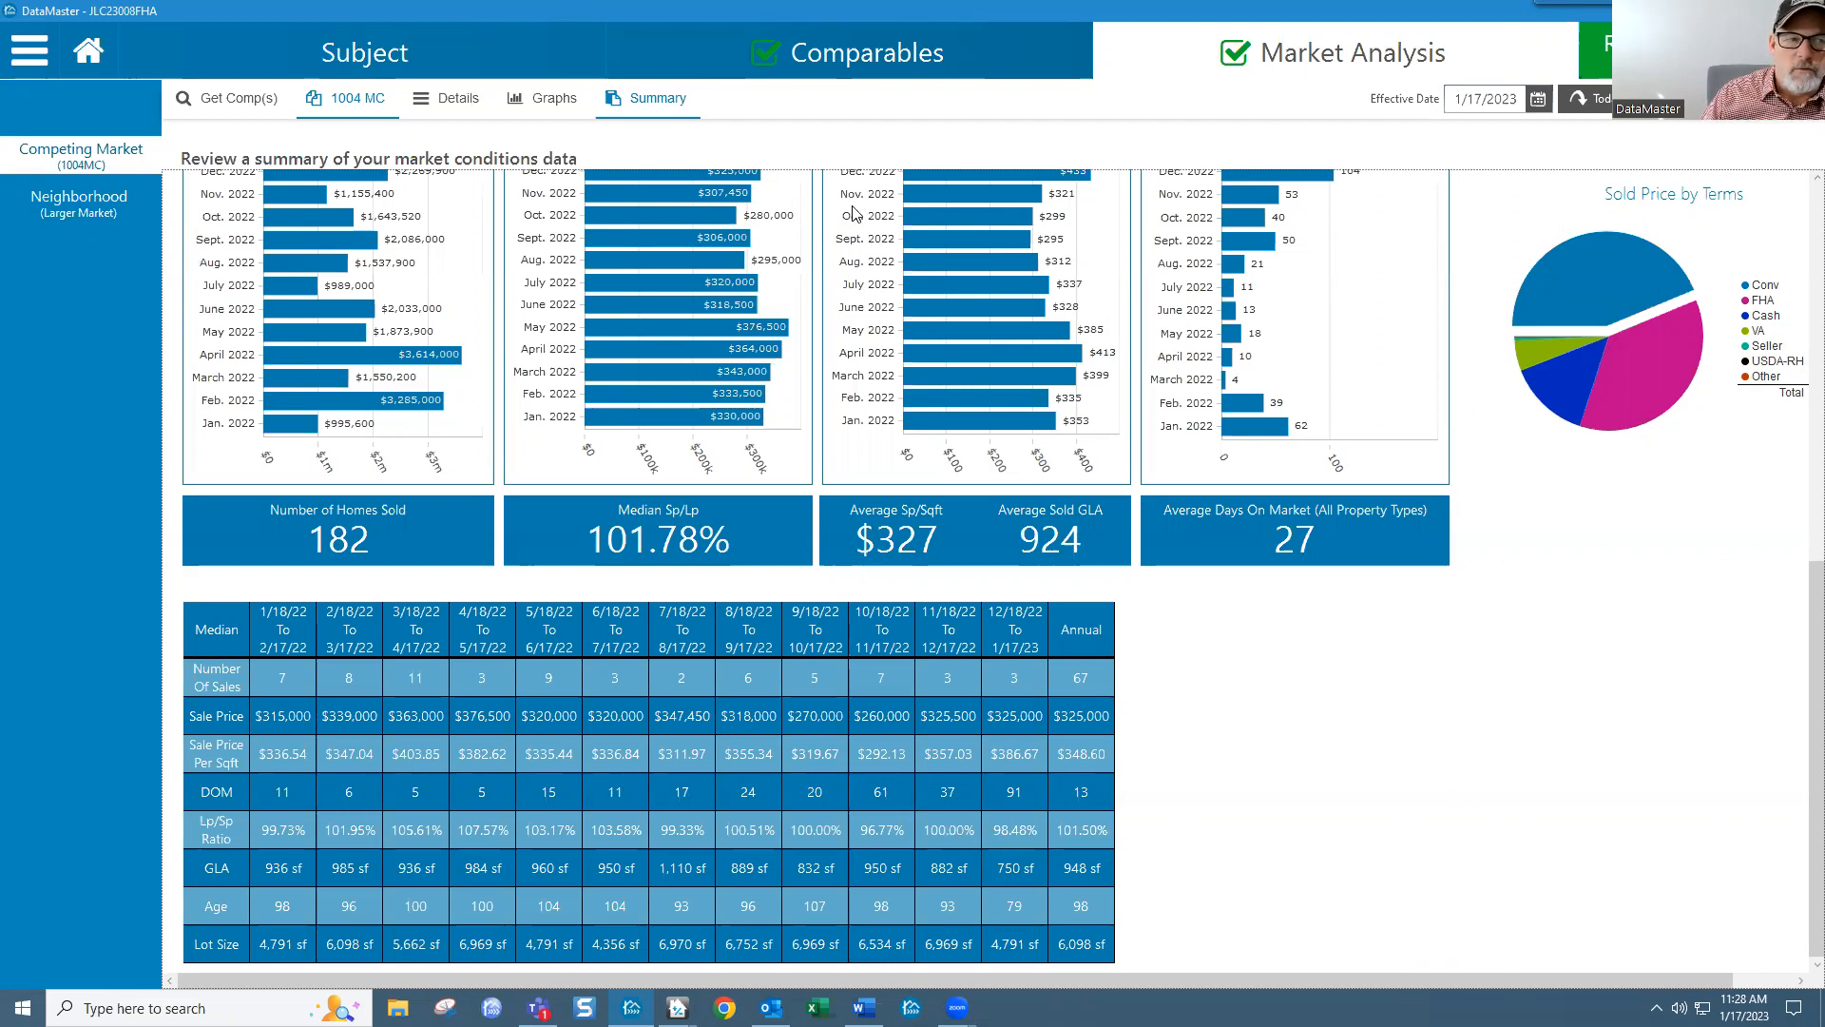
{"action": "left_click", "coordinate": [63, 155]}
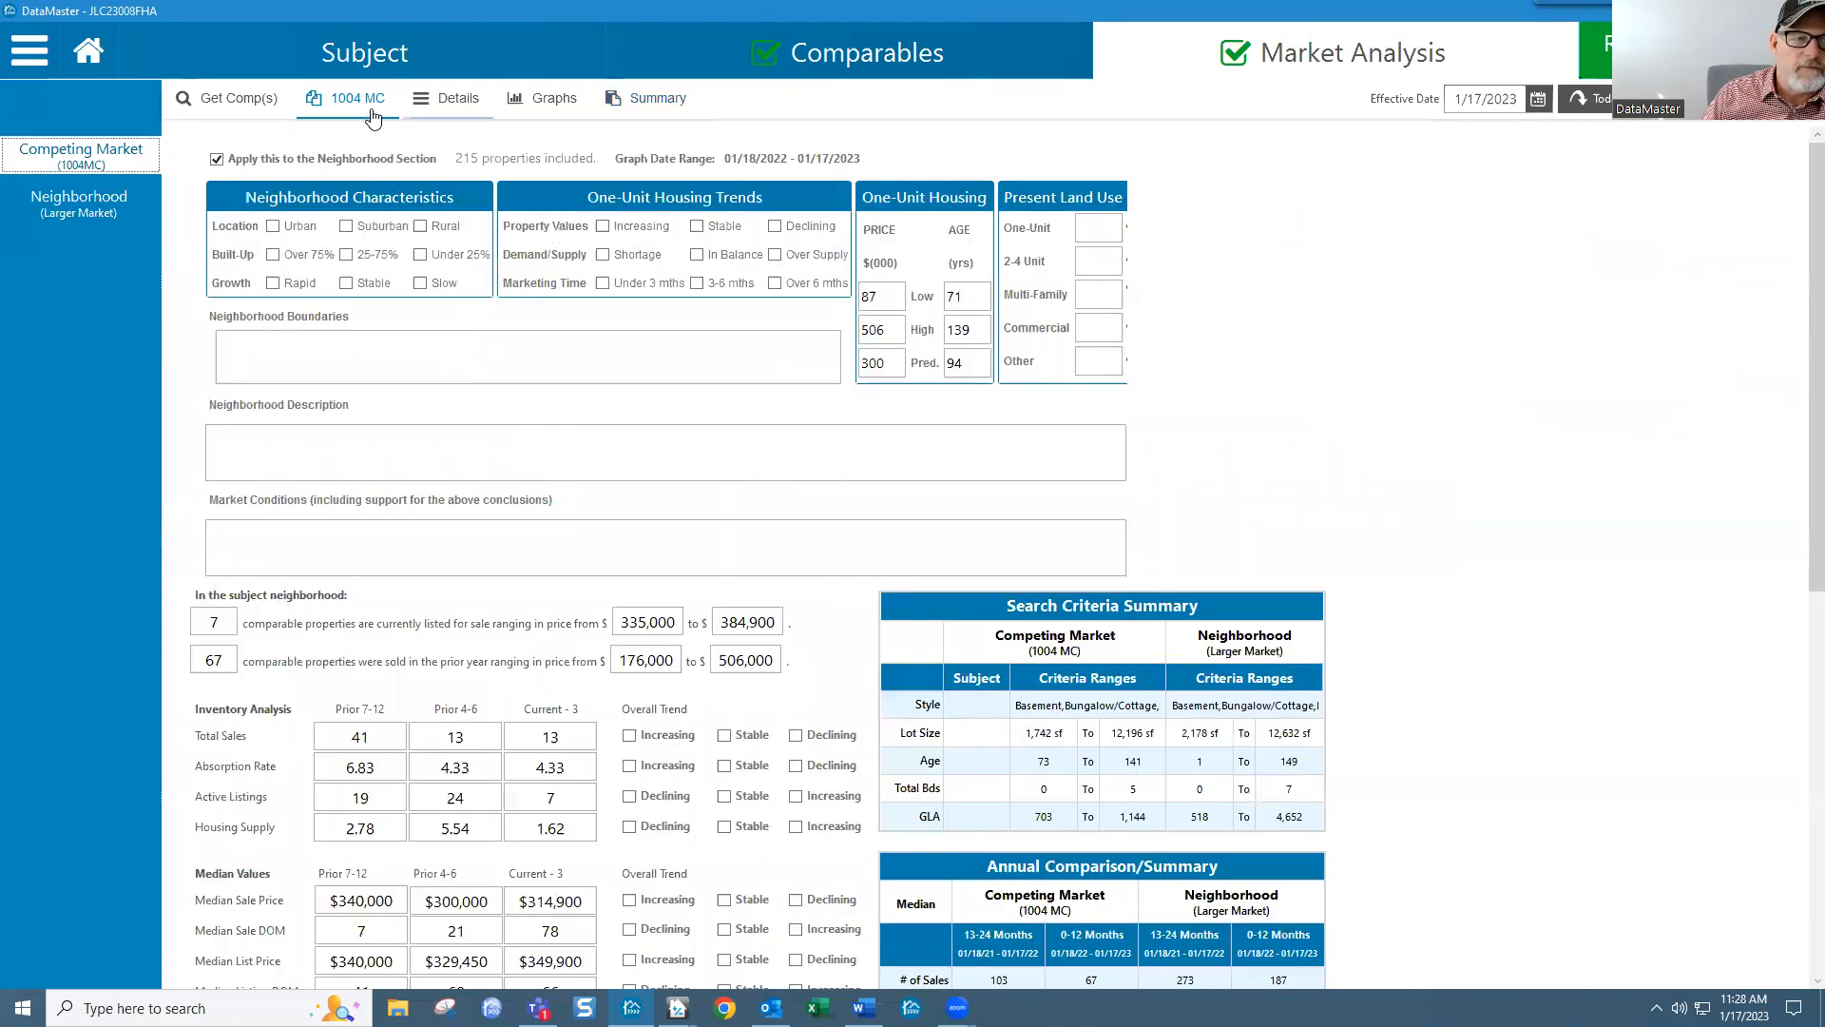
{"action": "left_click", "coordinate": [369, 106]}
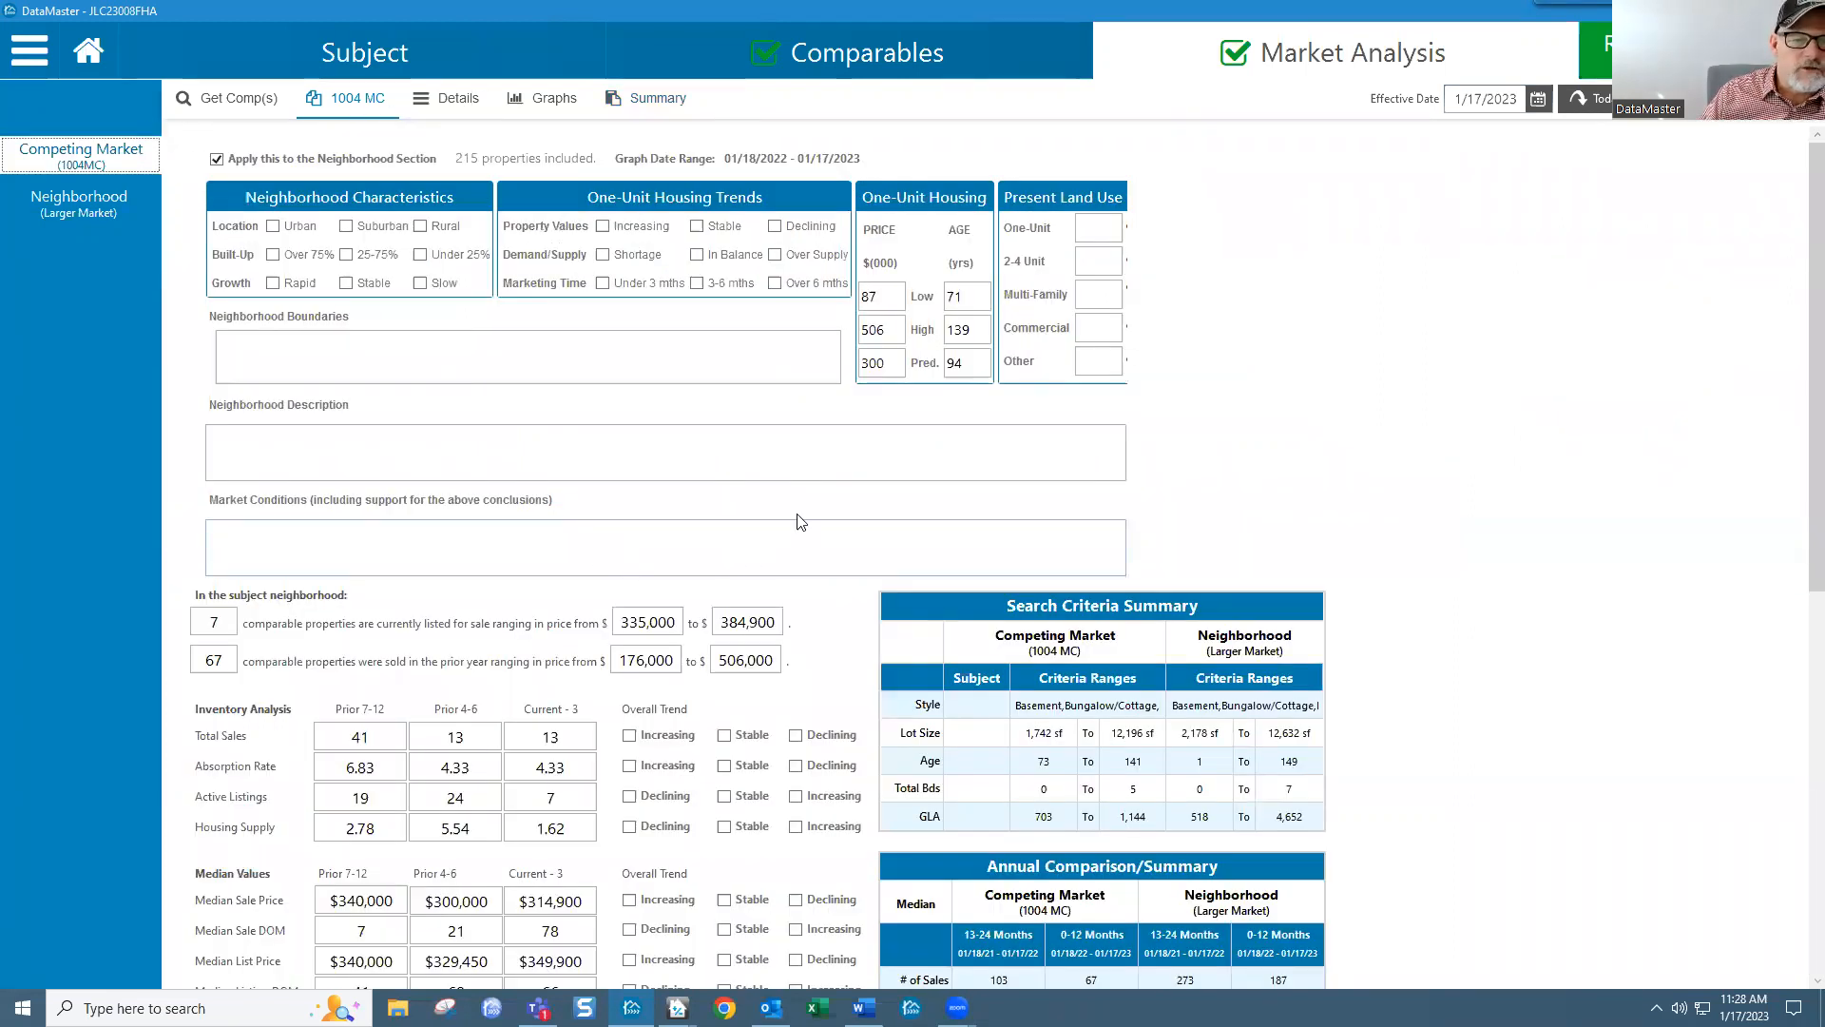
{"action": "scroll", "coordinate": [799, 518], "scroll_direction": "down", "scroll_amount": 8}
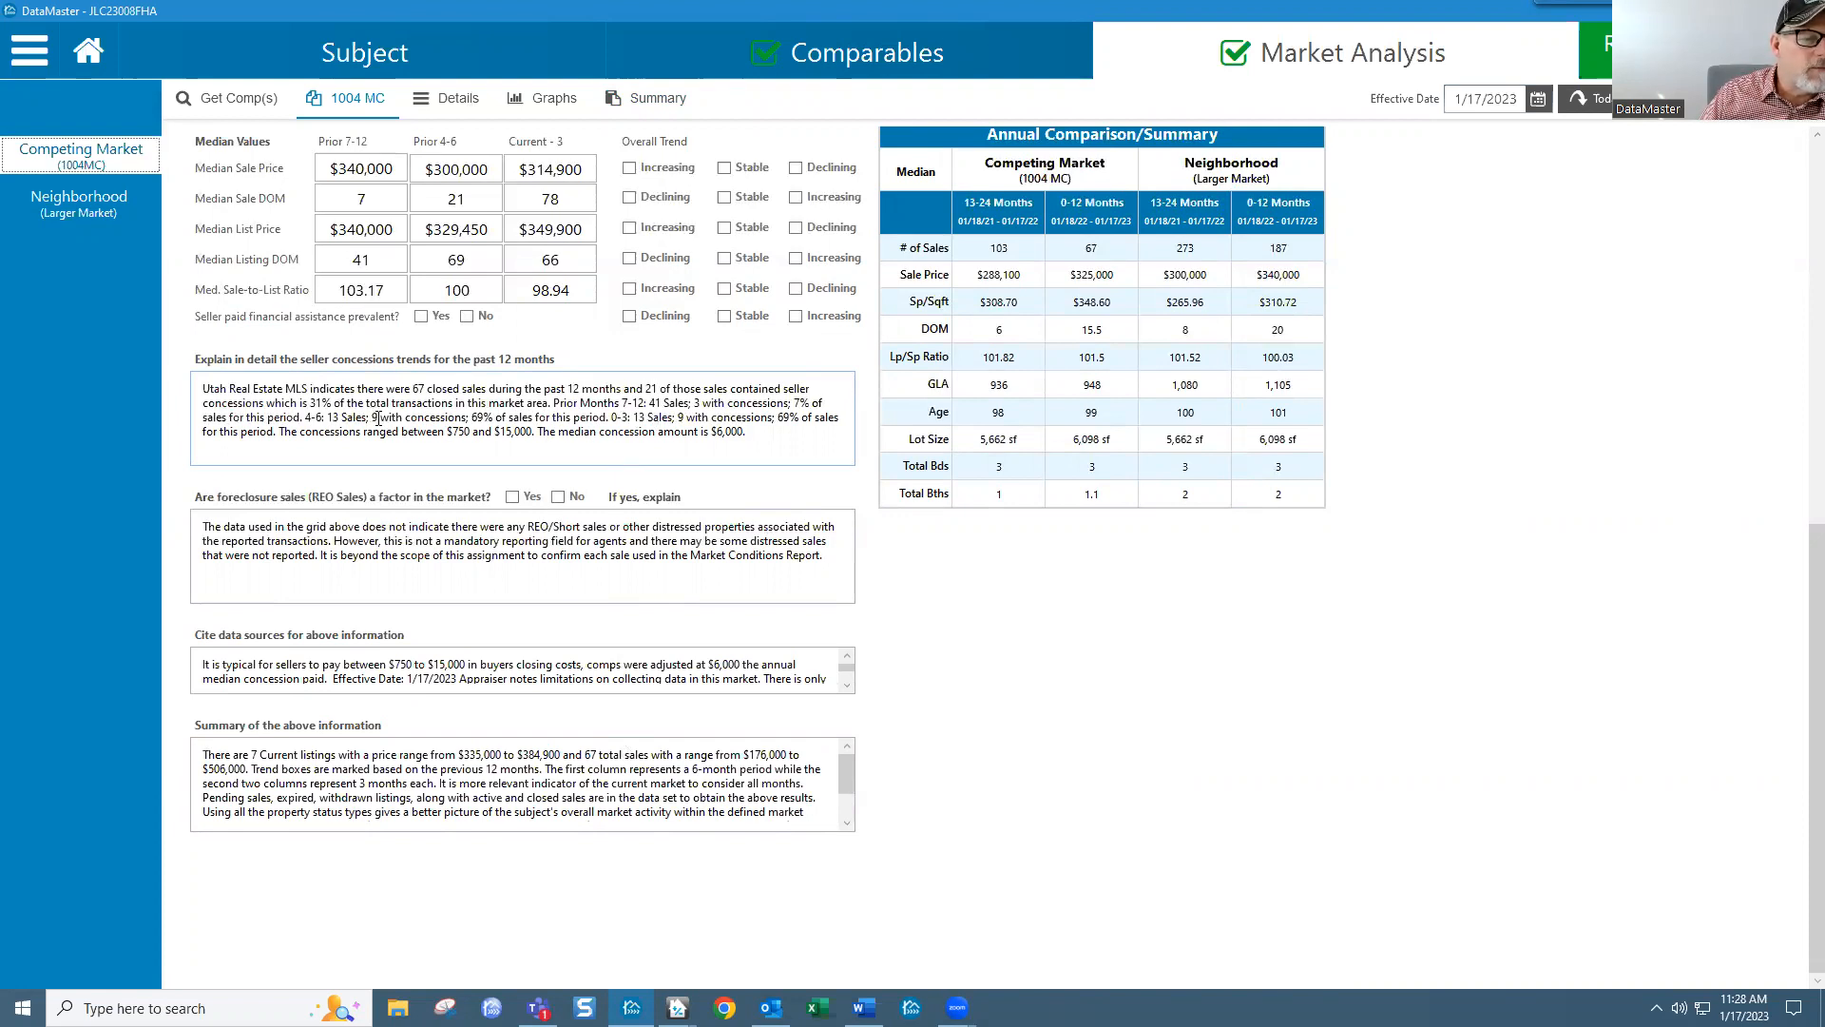
Step: Review the 4-6 month concession figures and the 98.94 current sale-to-list ratio
{"action": "left_click_drag", "start_coordinate": [305, 417], "coordinate": [801, 418]}
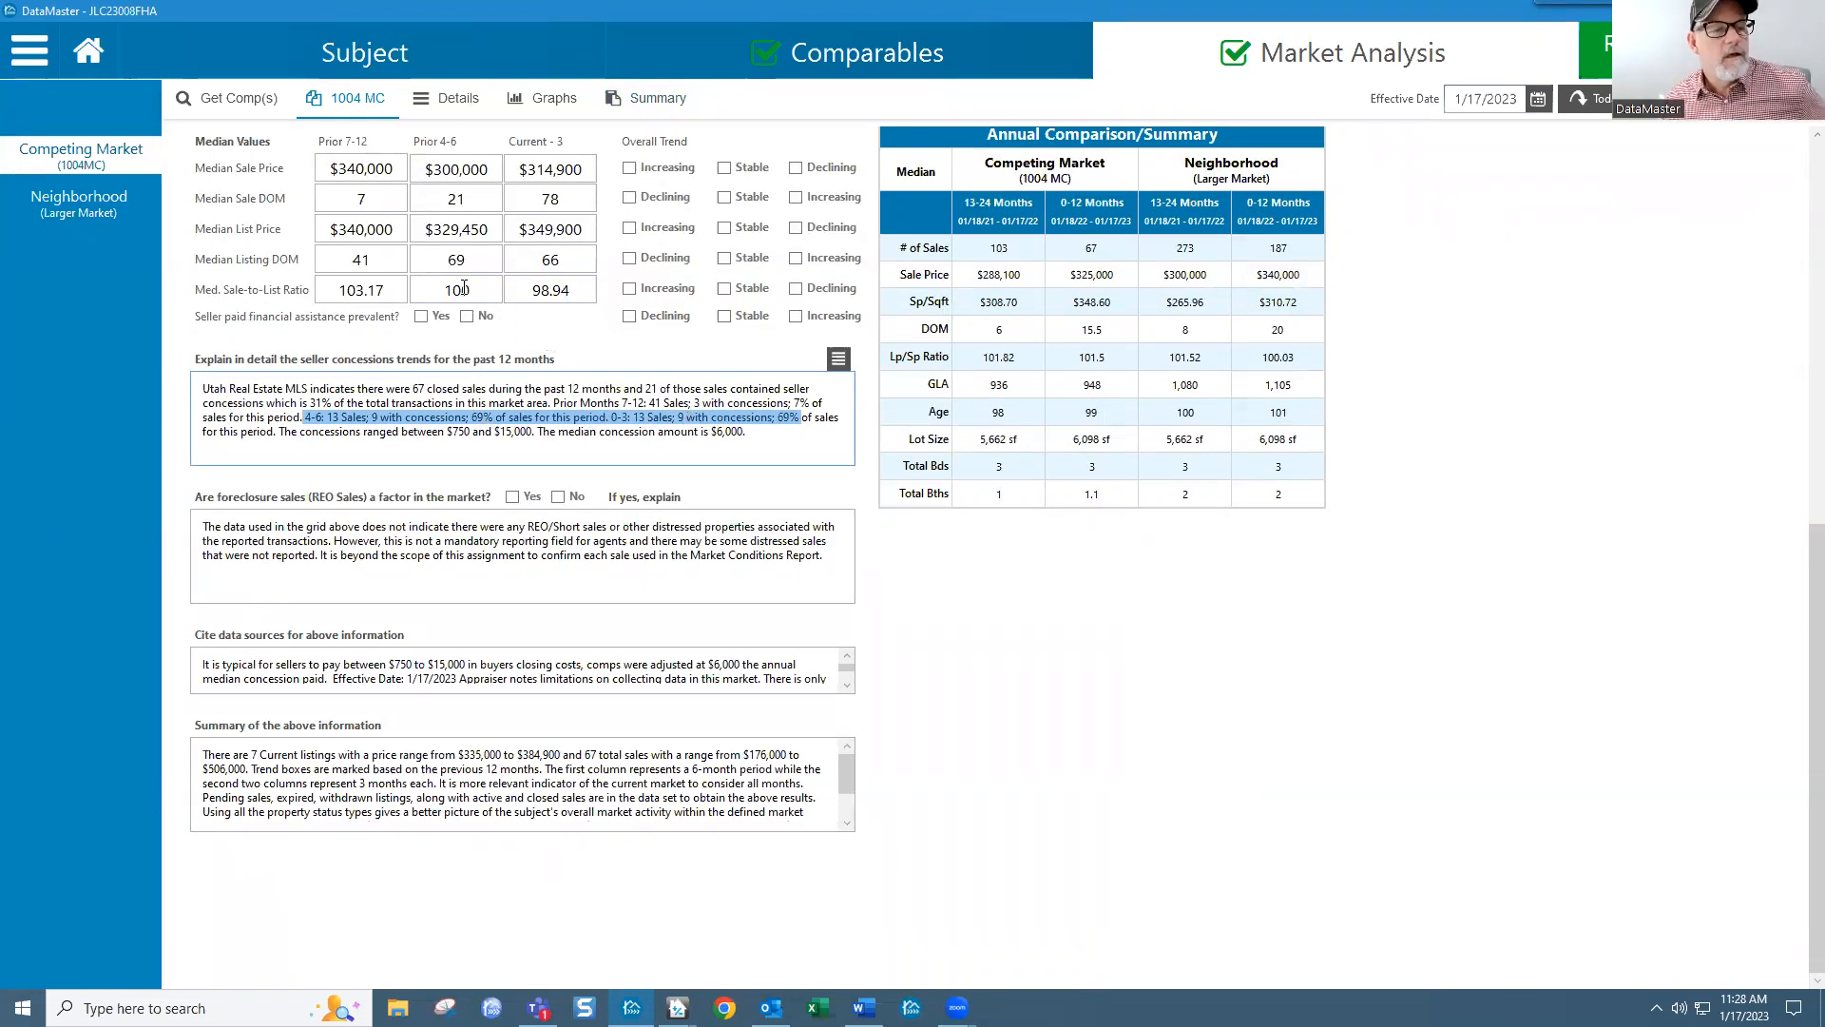
{"action": "left_click", "coordinate": [437, 298]}
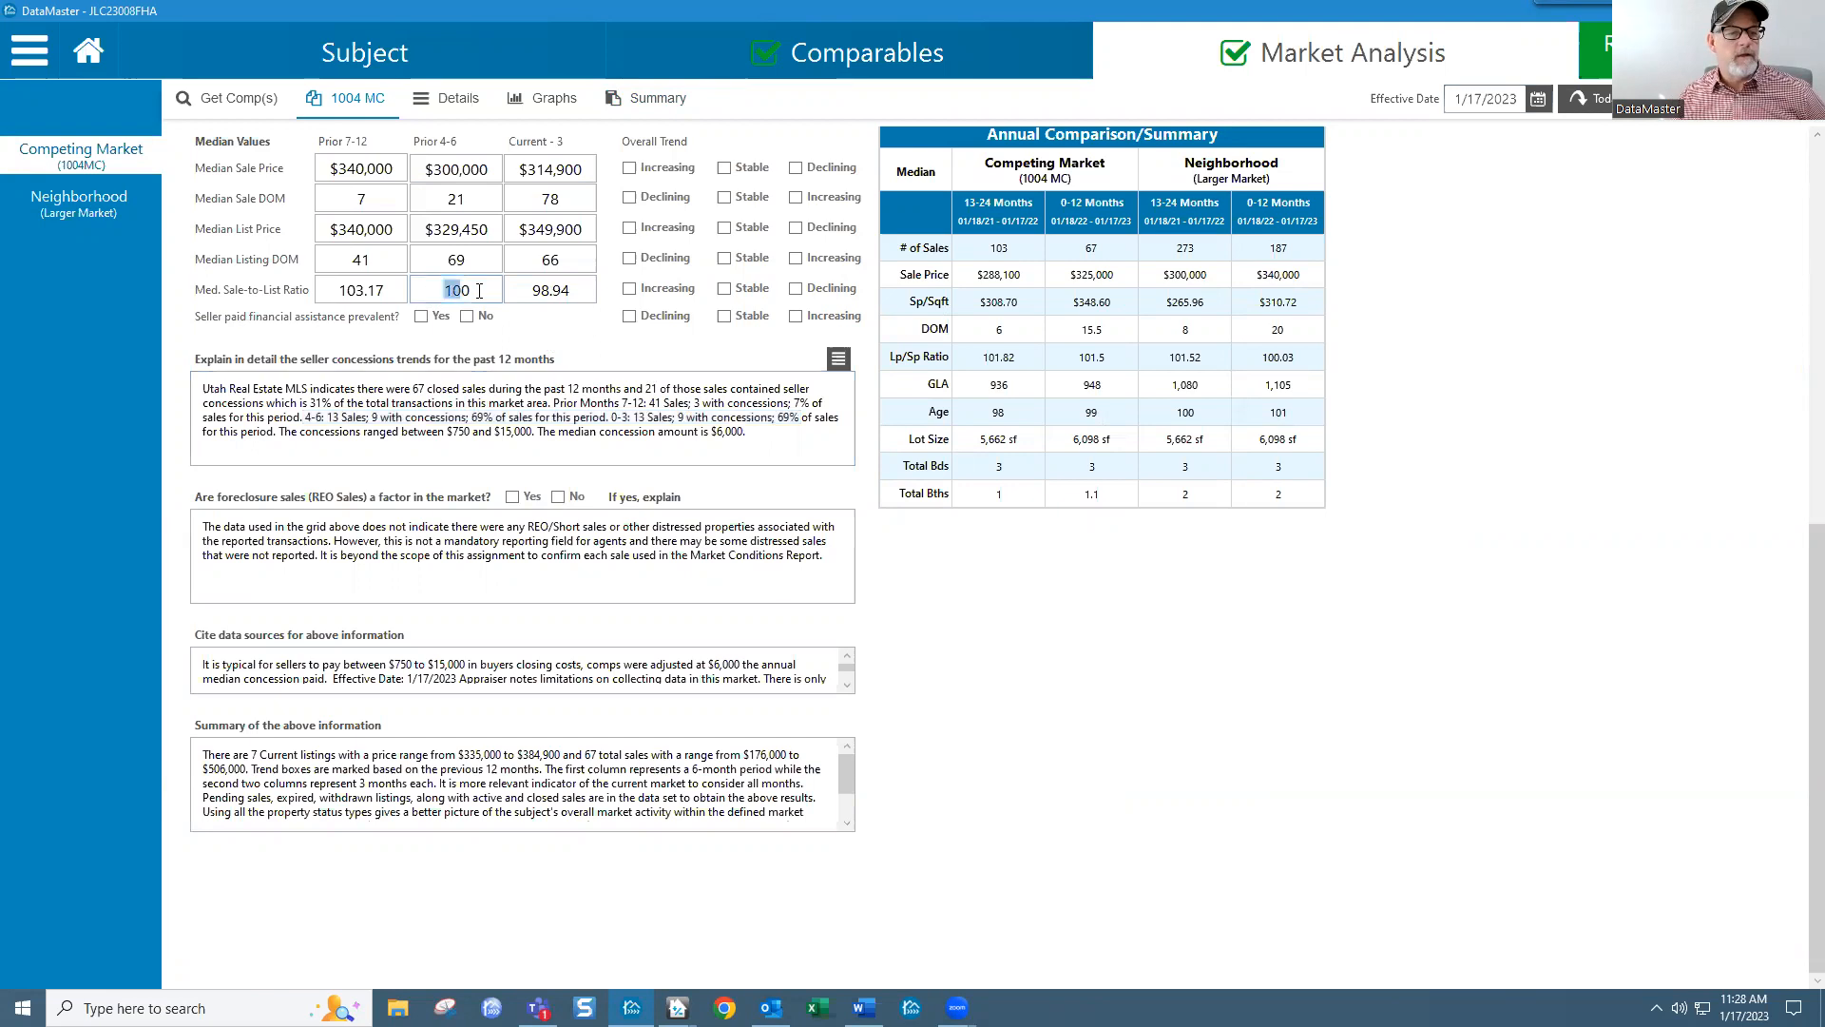
{"action": "left_click", "coordinate": [531, 288]}
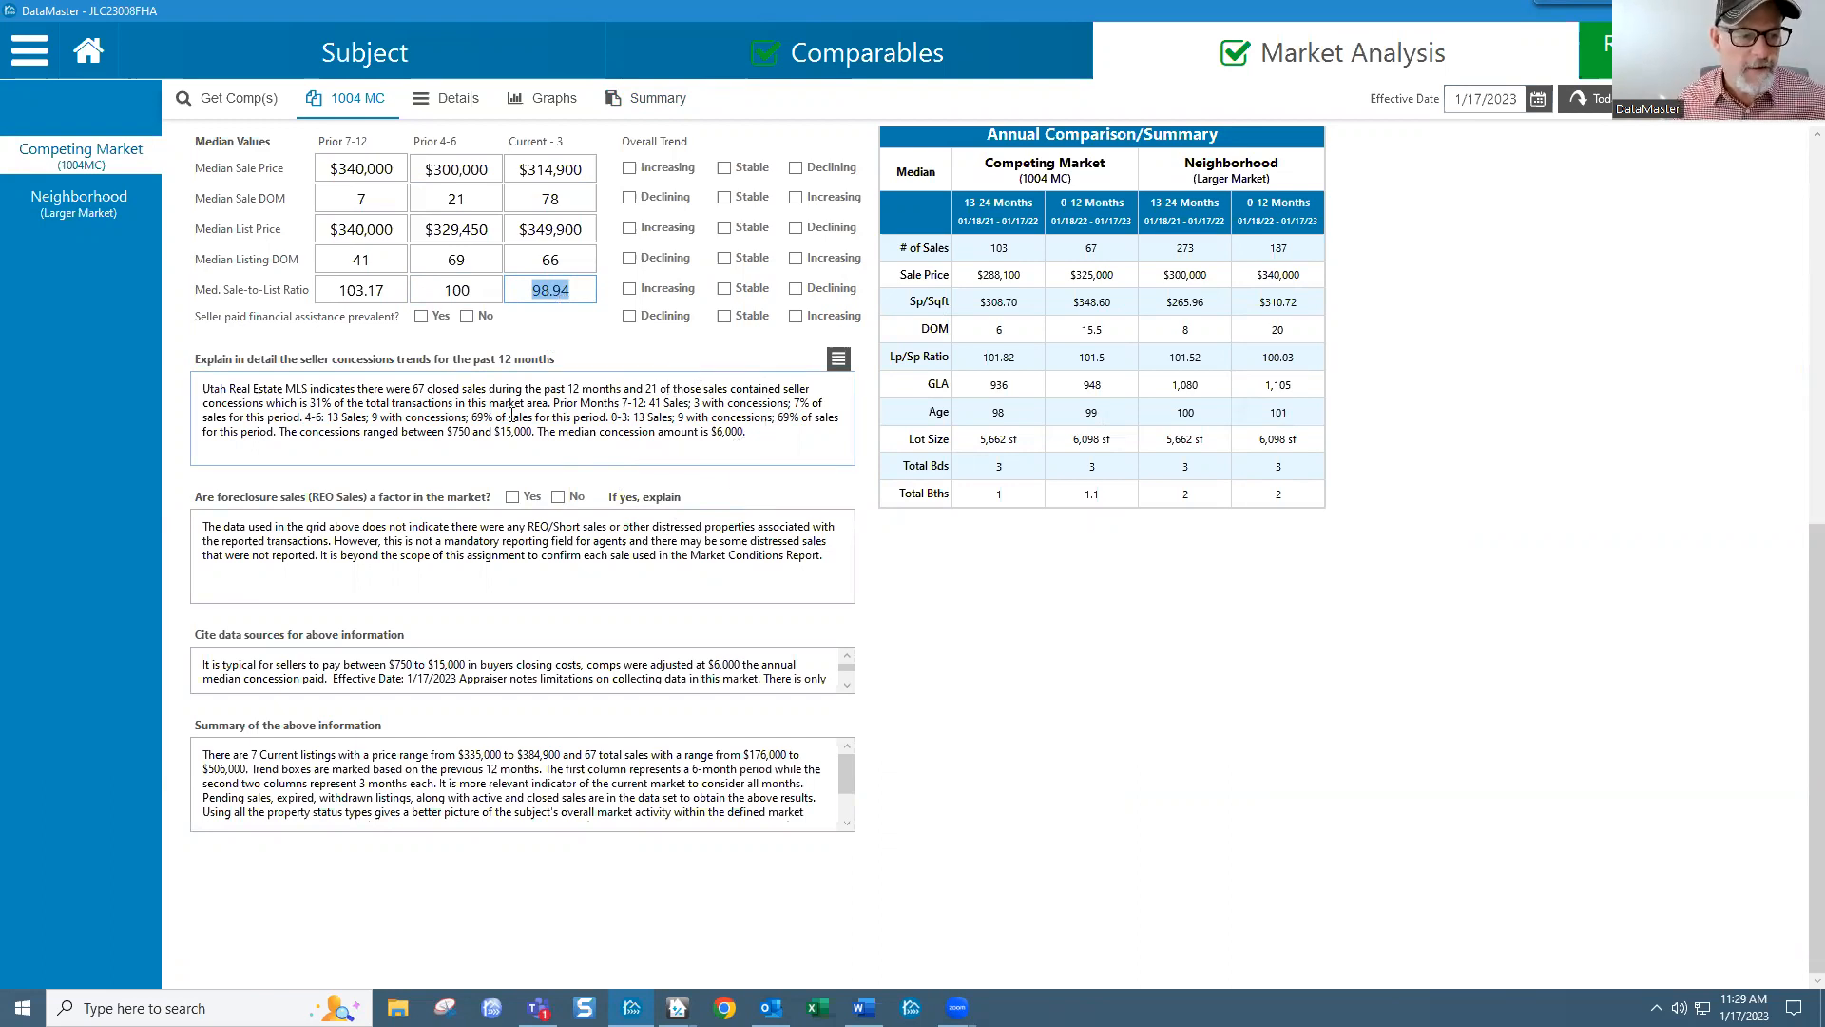
{"action": "left_click_drag", "start_coordinate": [304, 418], "coordinate": [800, 419]}
{"action": "left_click", "coordinate": [684, 424]}
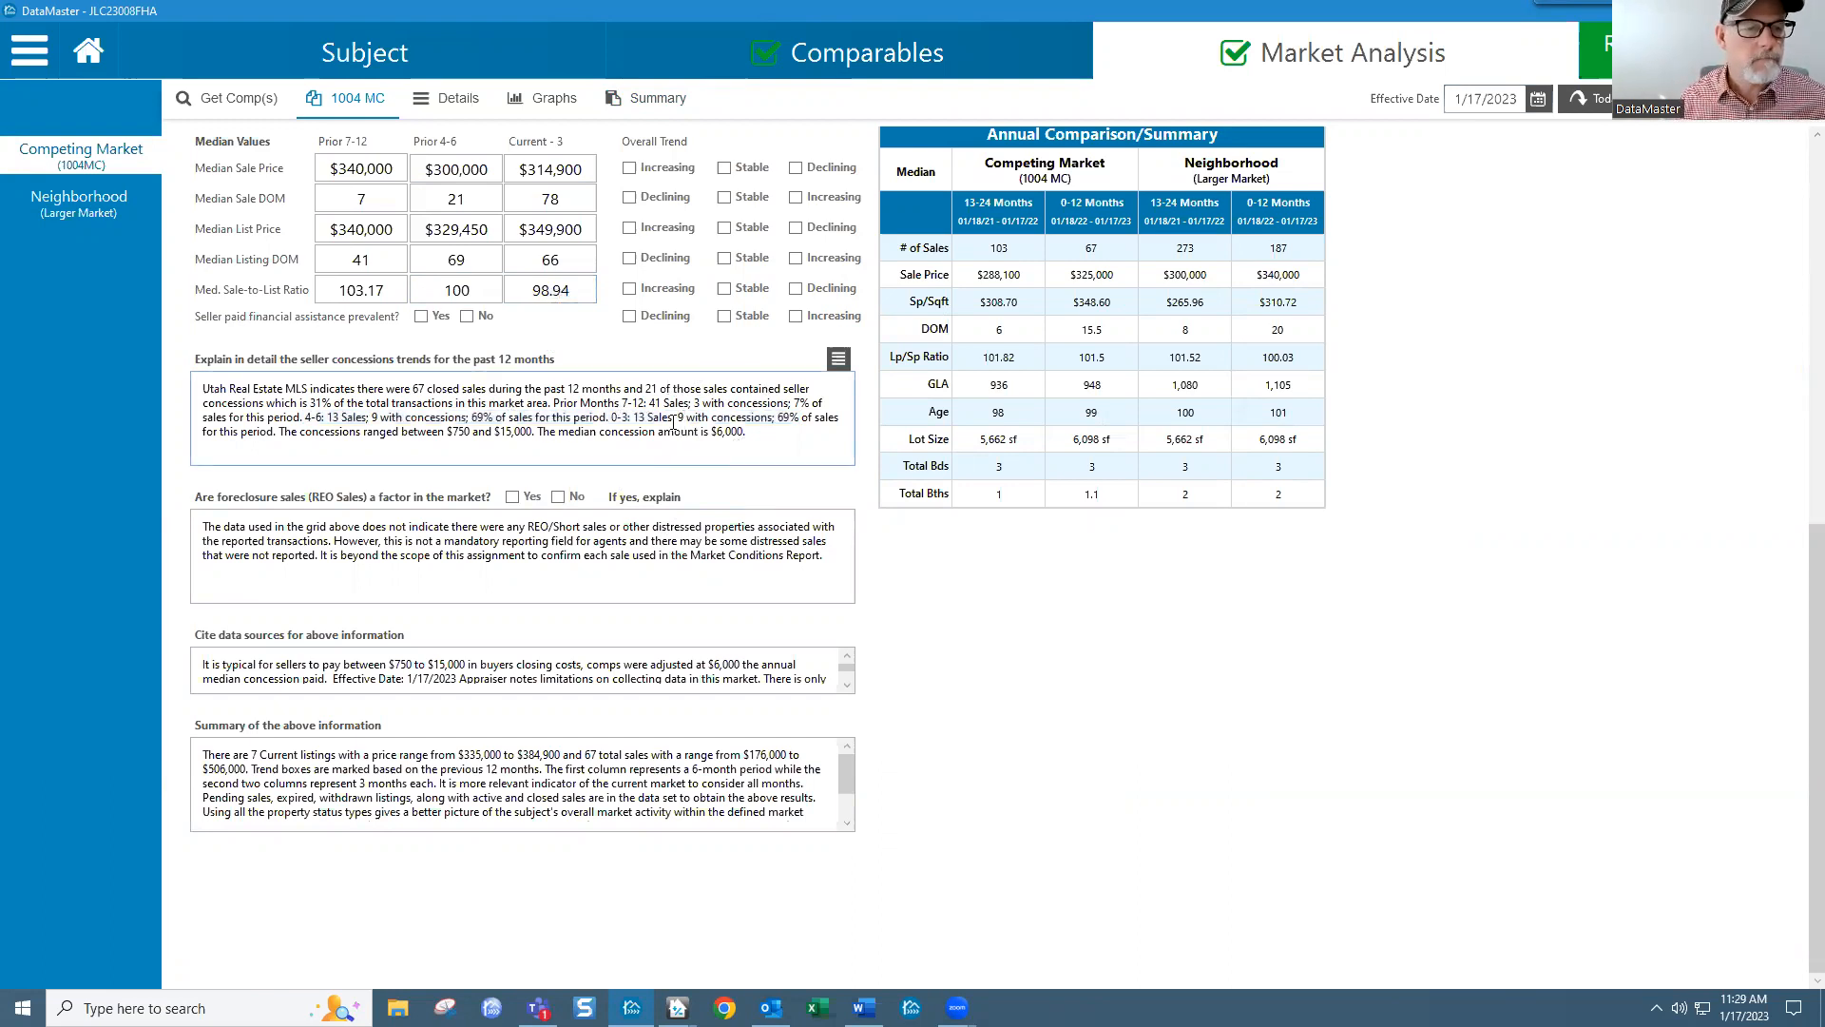
{"action": "scroll", "coordinate": [361, 304], "scroll_direction": "up", "scroll_amount": 7}
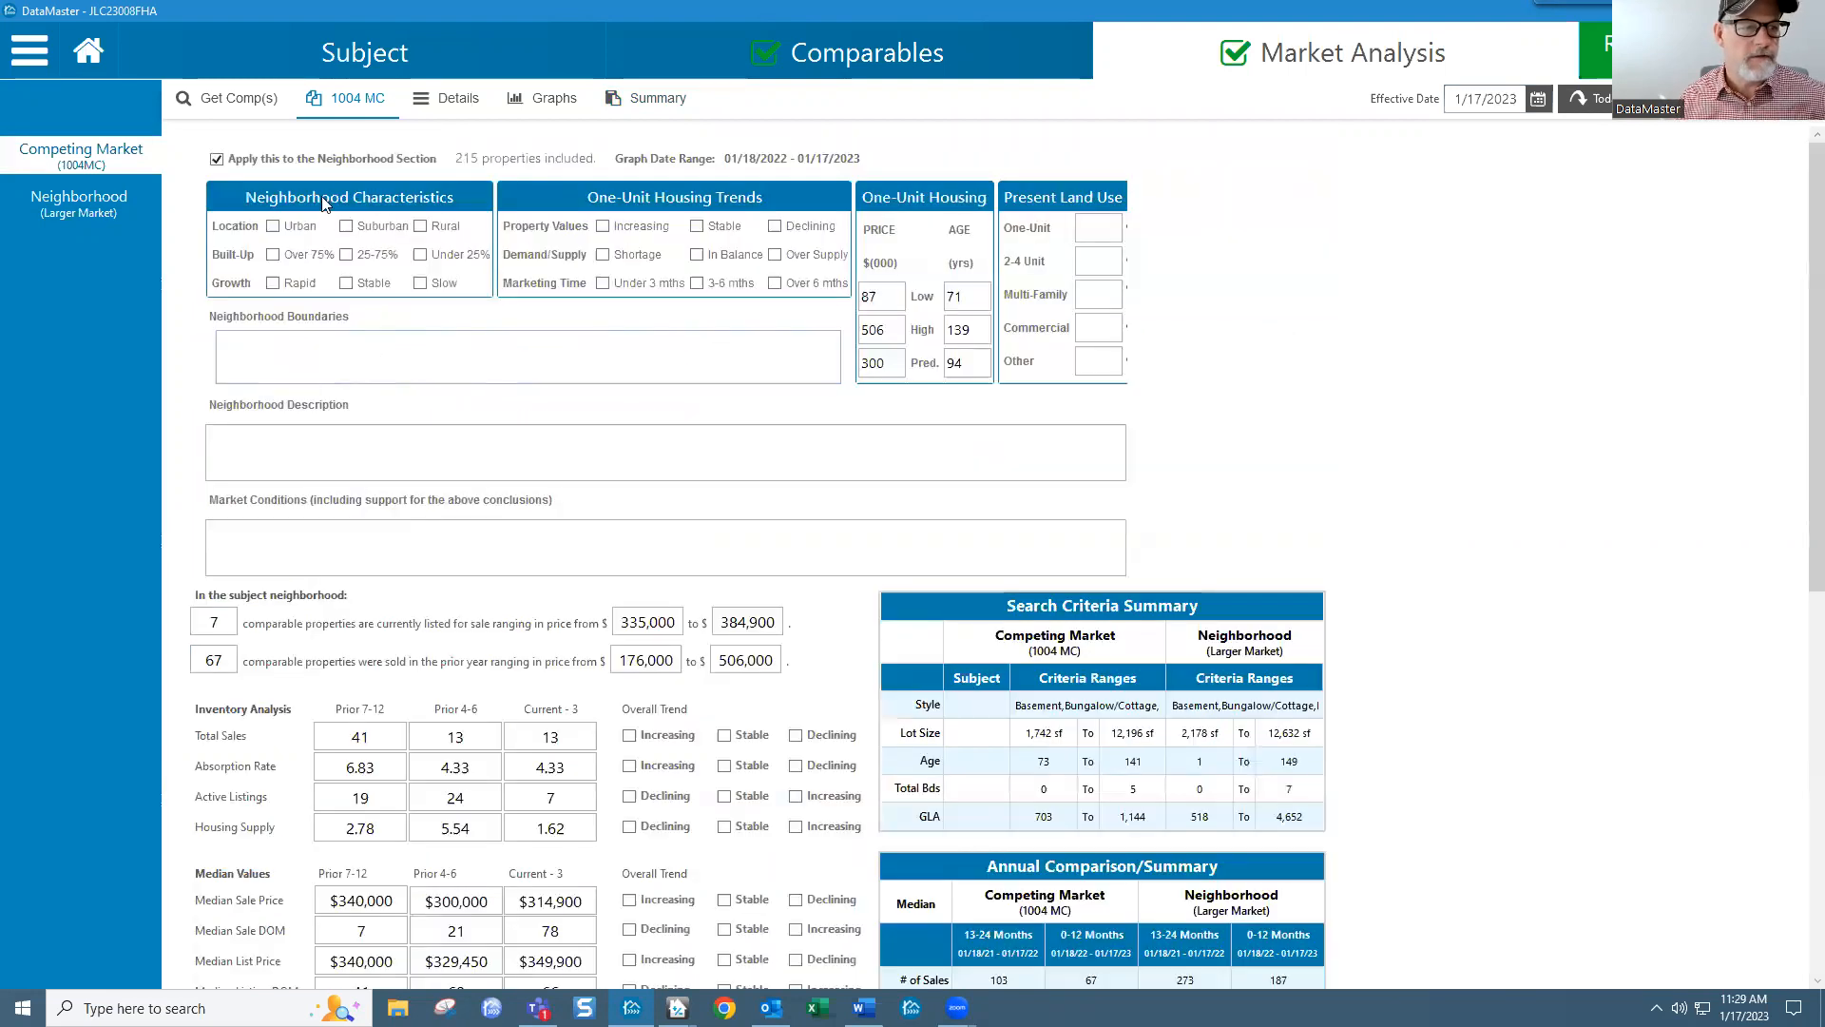
{"action": "scroll", "coordinate": [576, 704], "scroll_direction": "down", "scroll_amount": 3}
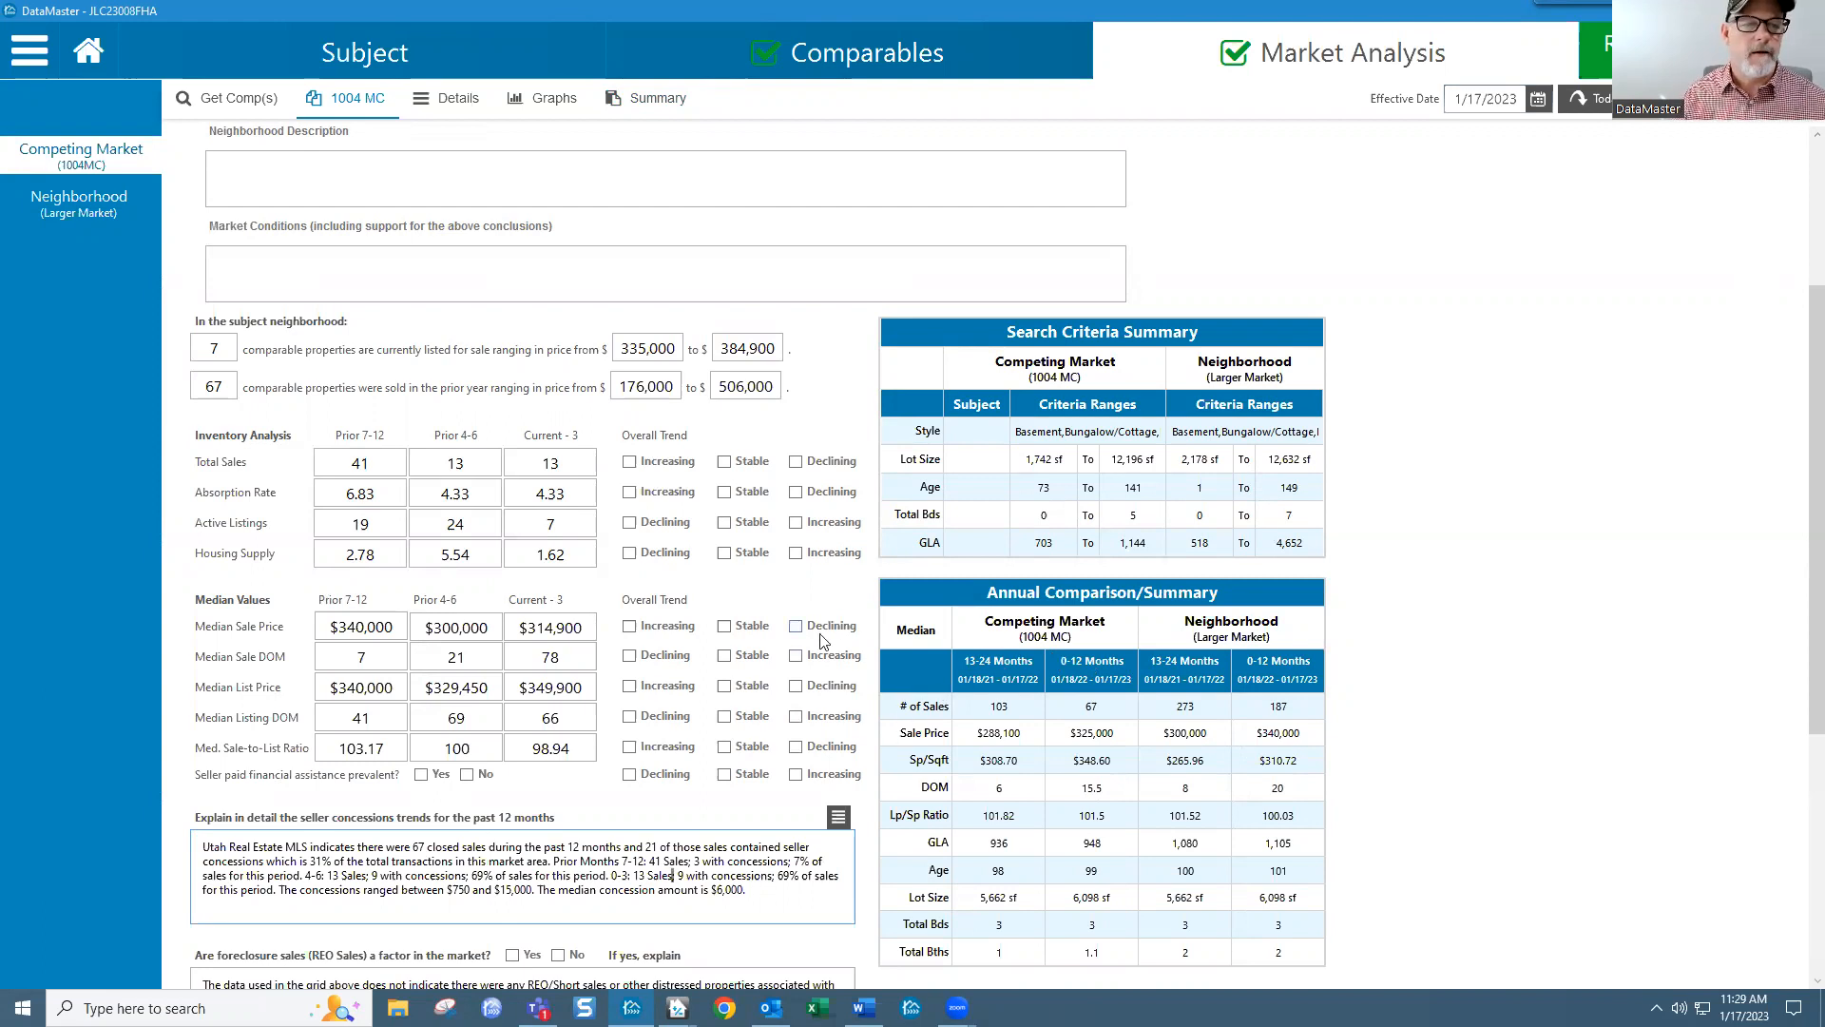
{"action": "scroll", "coordinate": [822, 640], "scroll_direction": "up", "scroll_amount": 3}
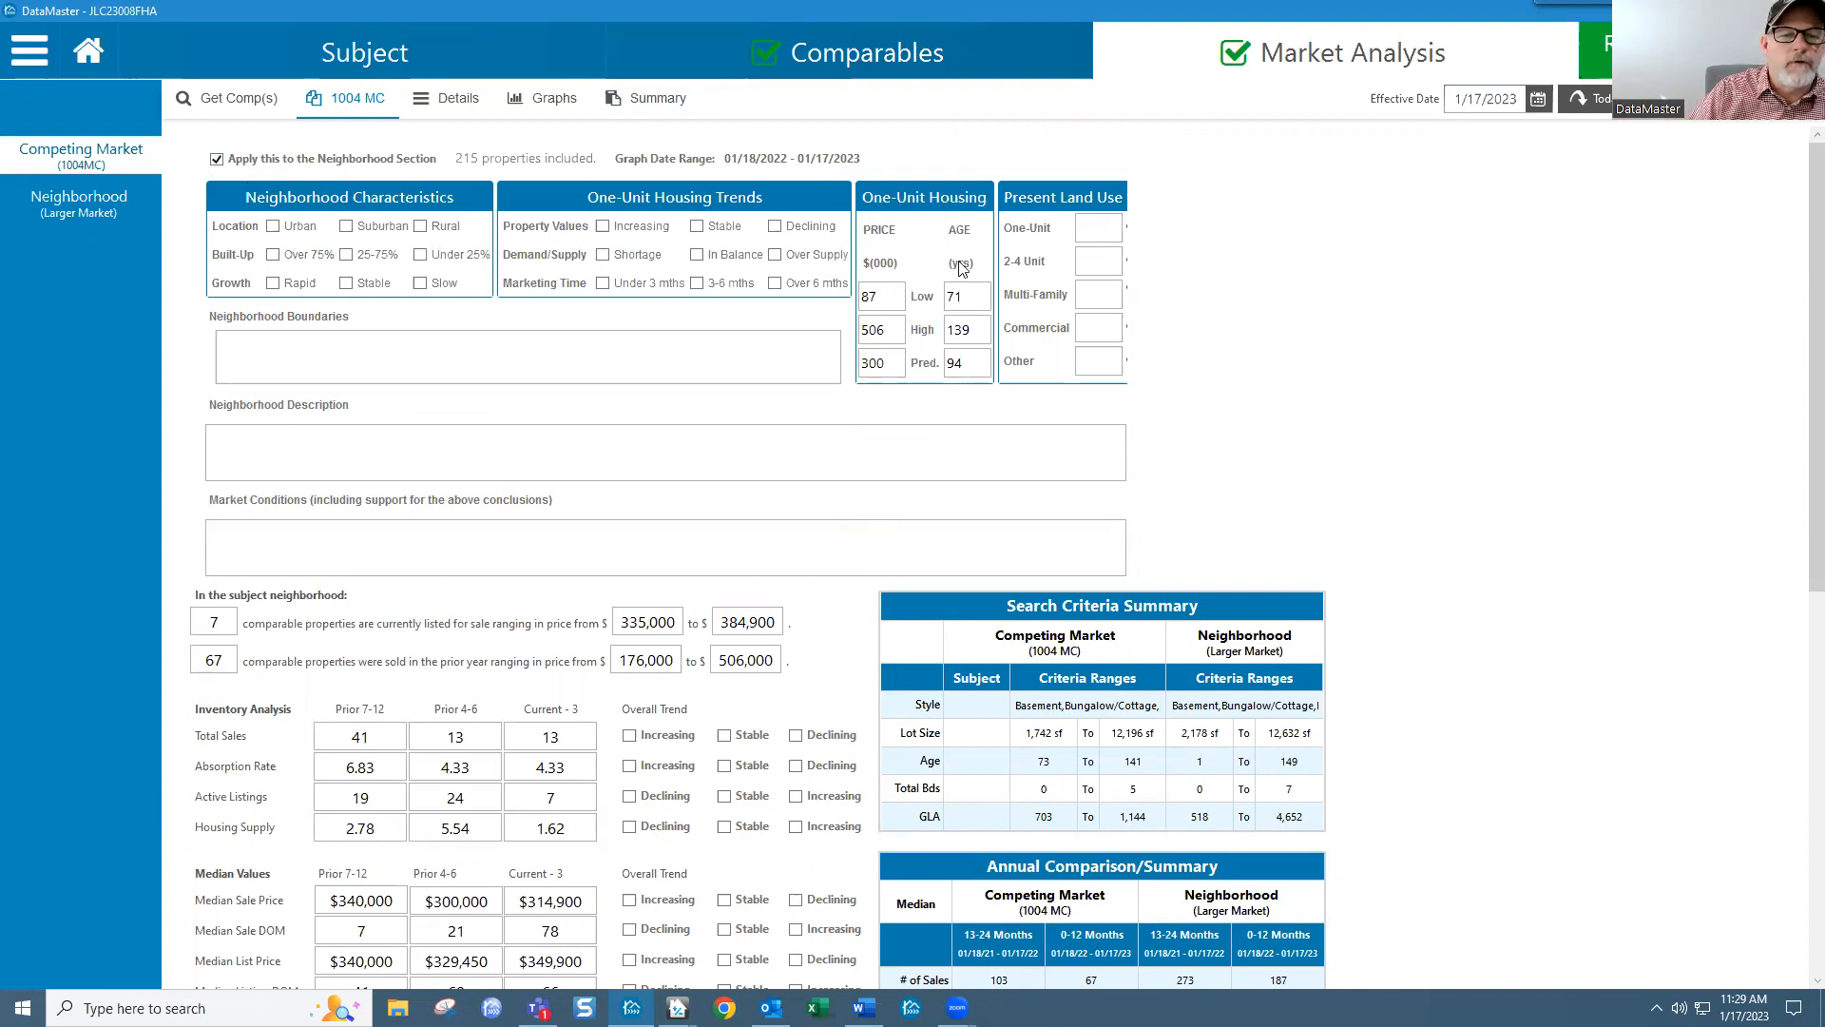
Step: Change the One-Unit Housing low price to 175 and the high price to 510
{"action": "double_click", "coordinate": [864, 300]}
{"action": "double_click", "coordinate": [870, 331]}
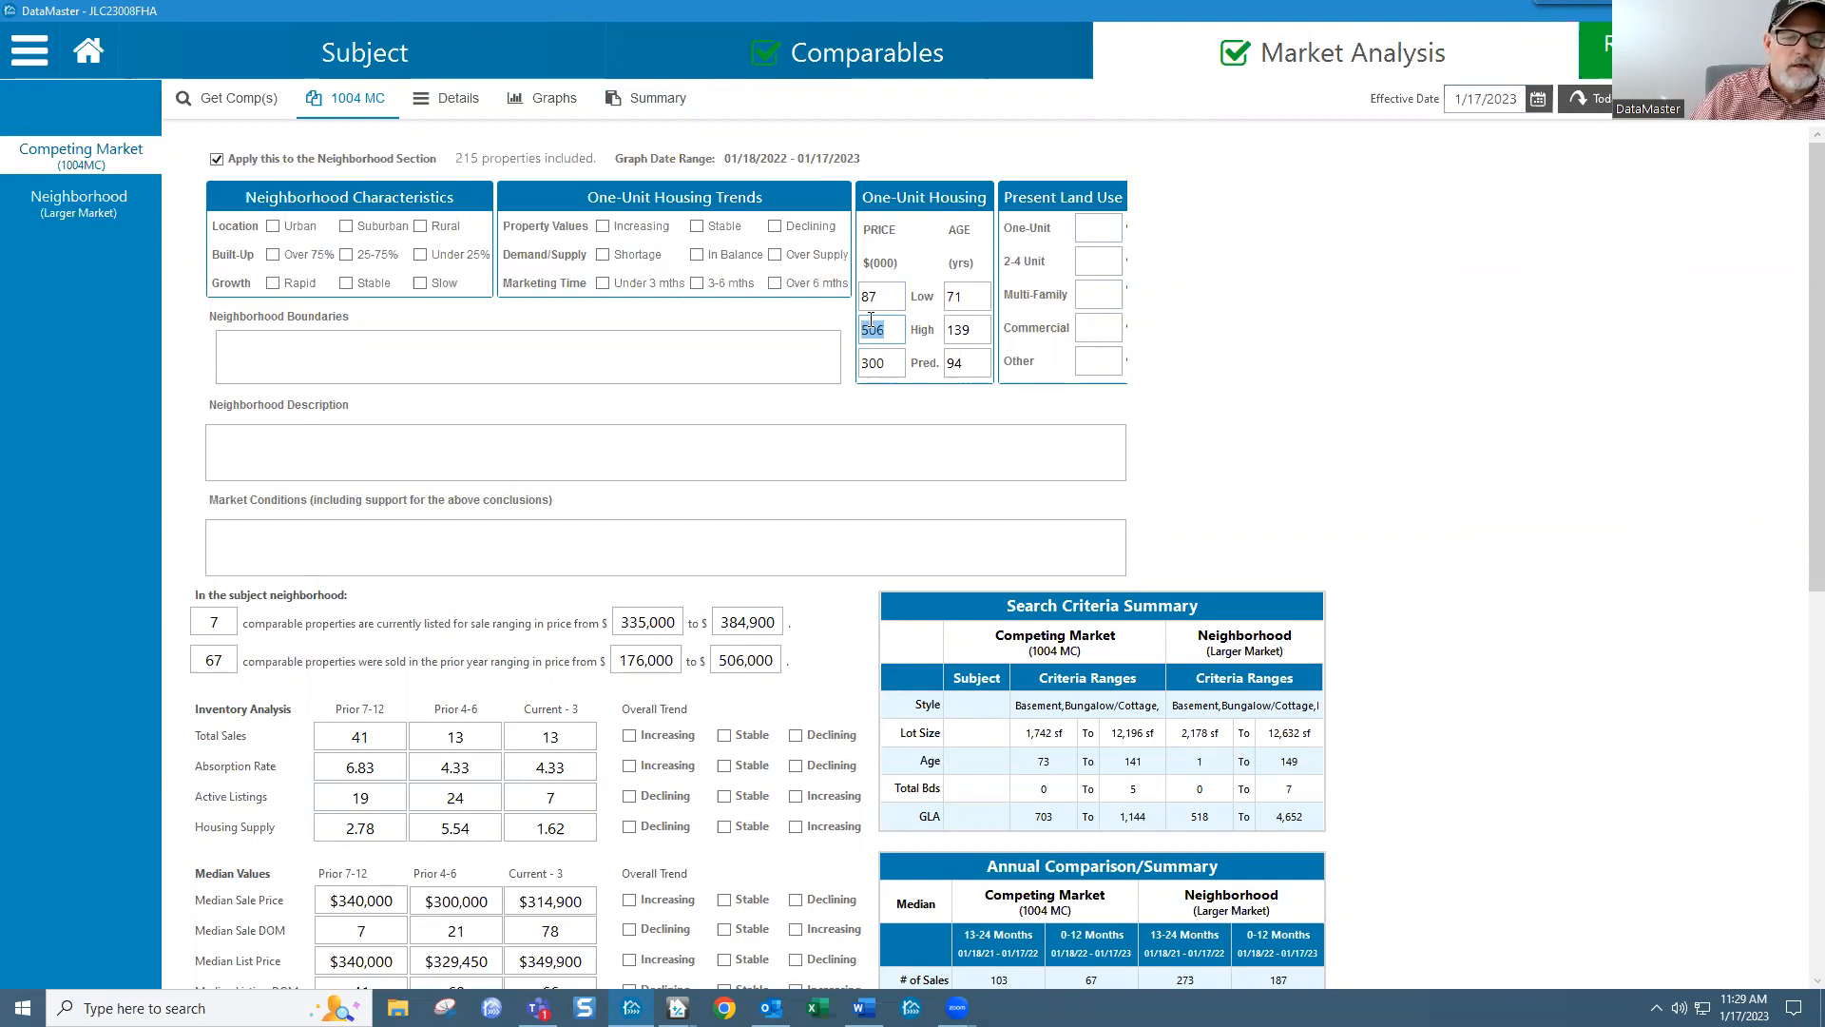
{"action": "left_click_drag", "start_coordinate": [879, 297], "coordinate": [855, 300]}
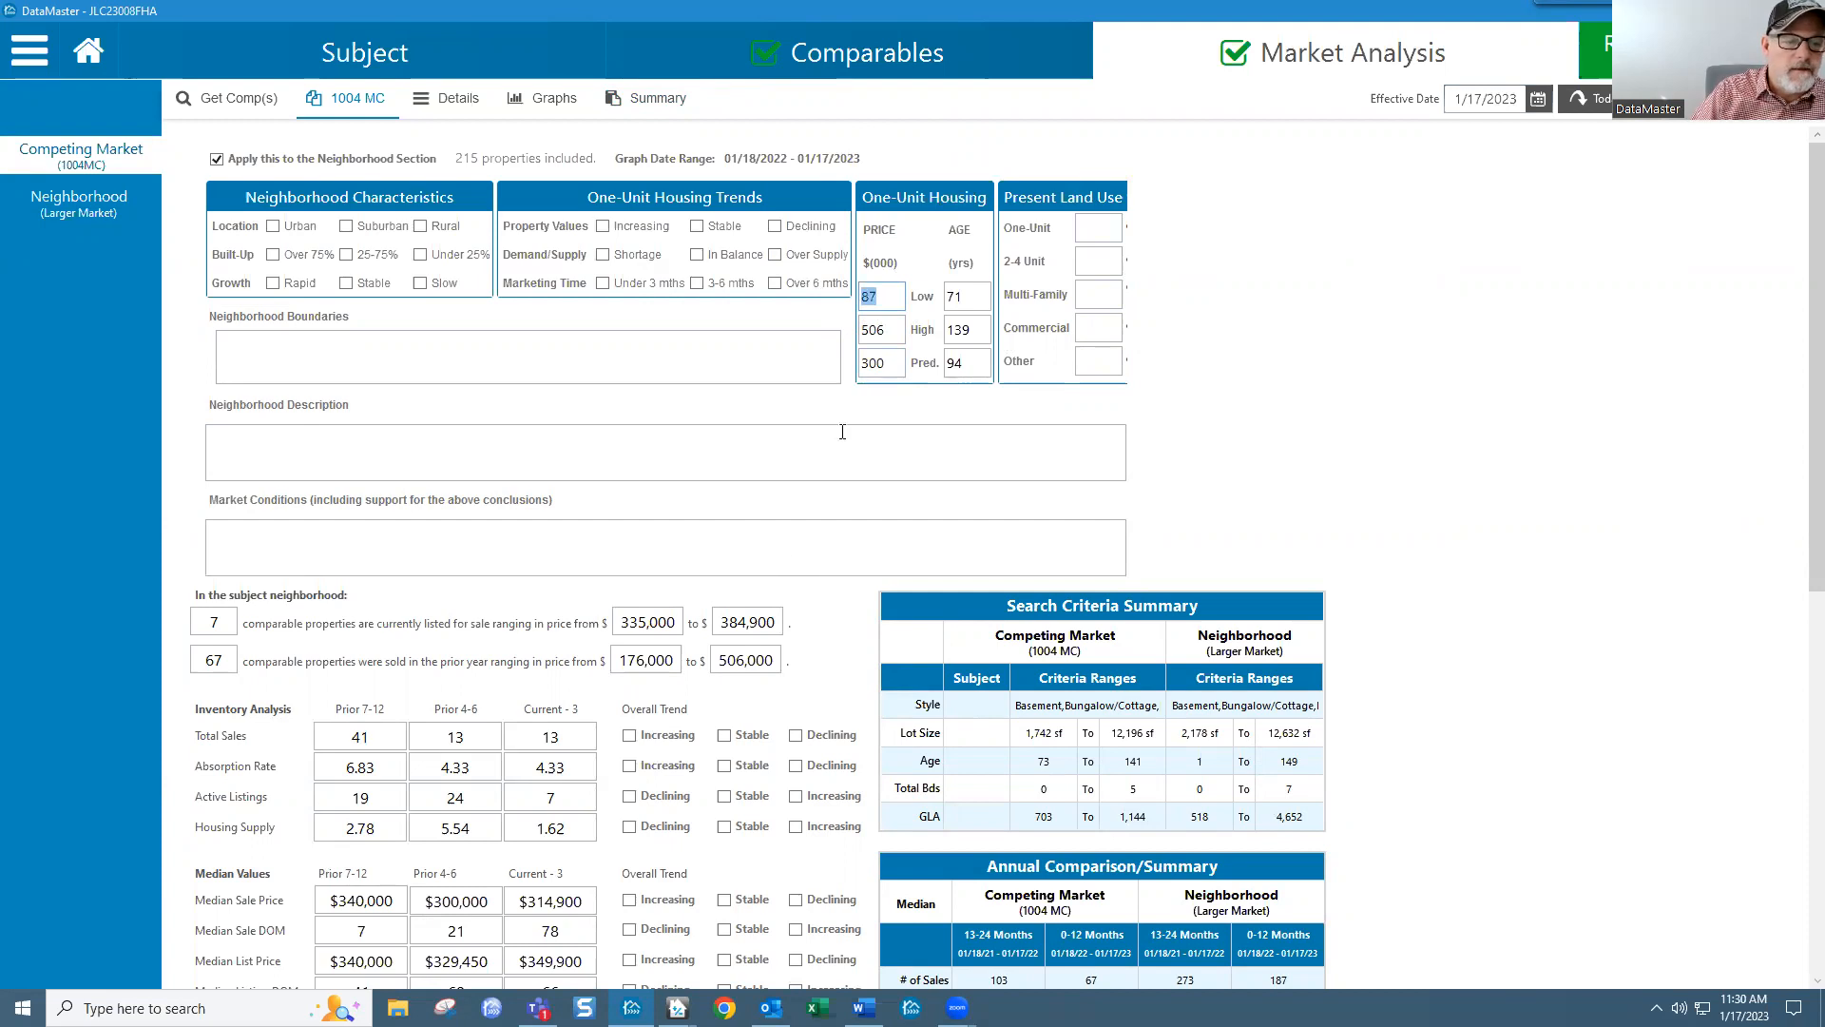
{"action": "left_click_drag", "start_coordinate": [624, 663], "coordinate": [692, 666]}
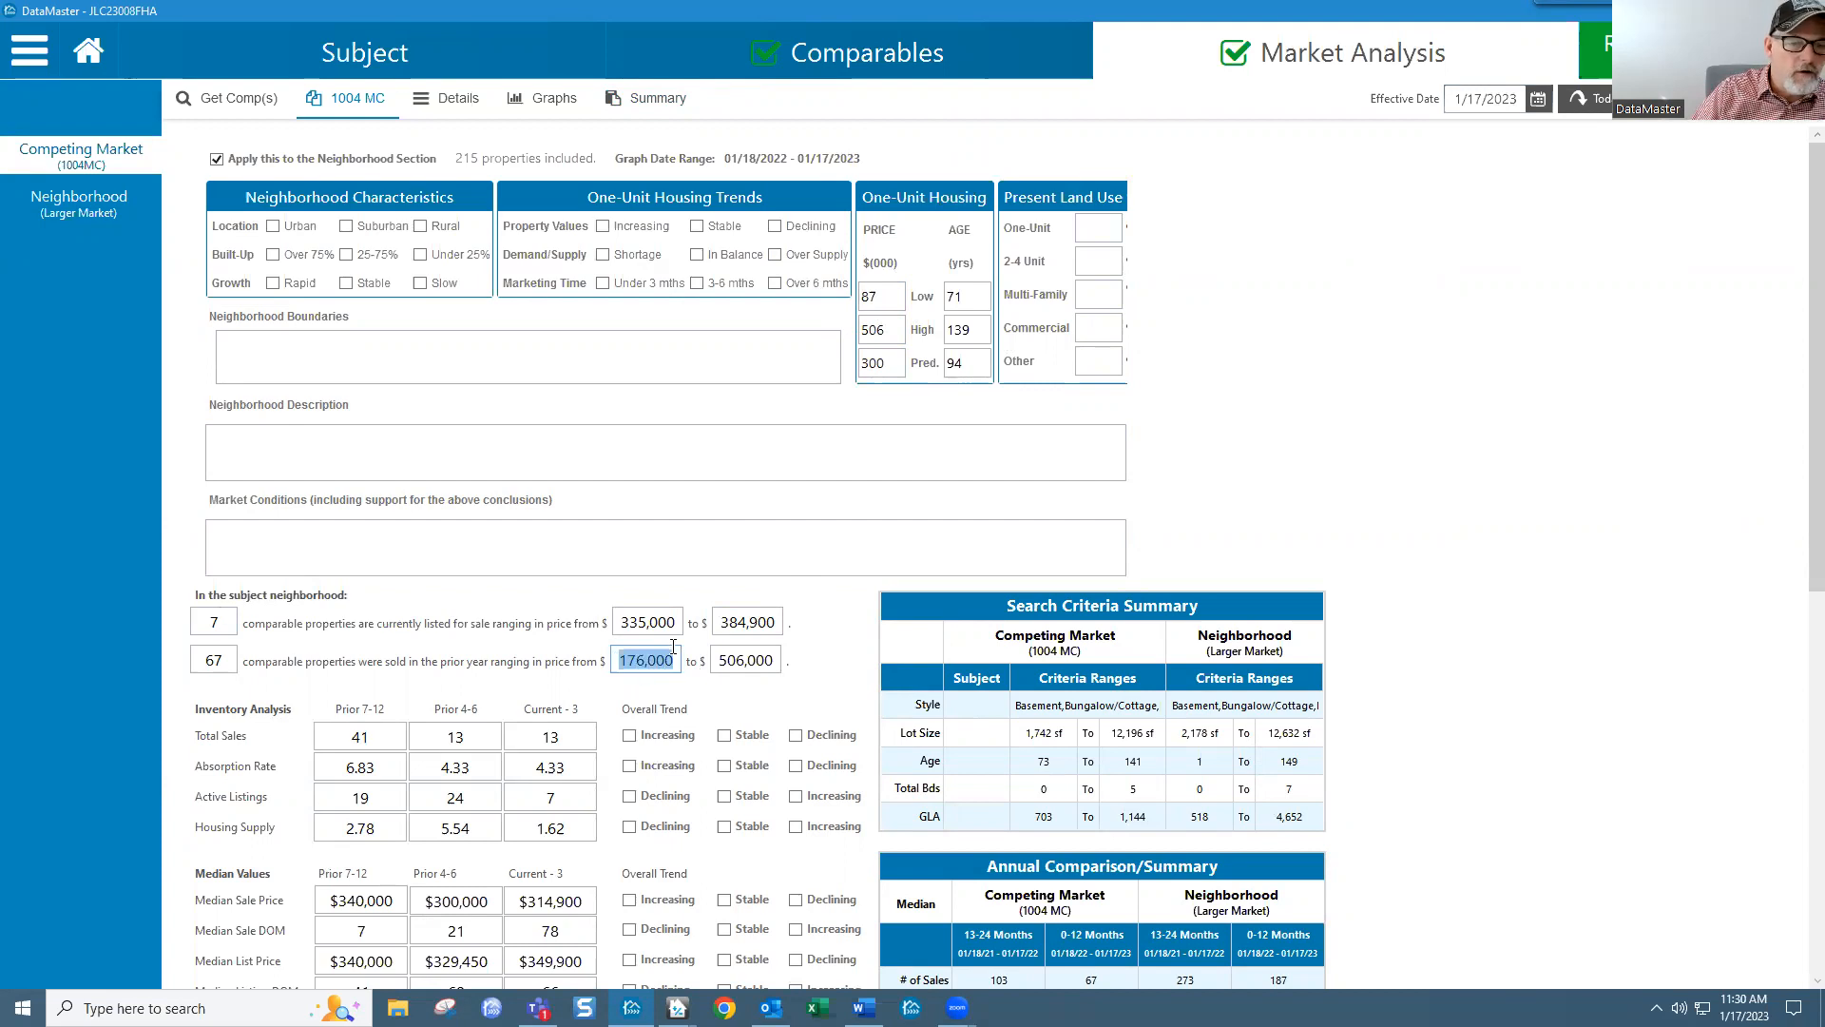
{"action": "left_click_drag", "start_coordinate": [887, 297], "coordinate": [860, 298]}
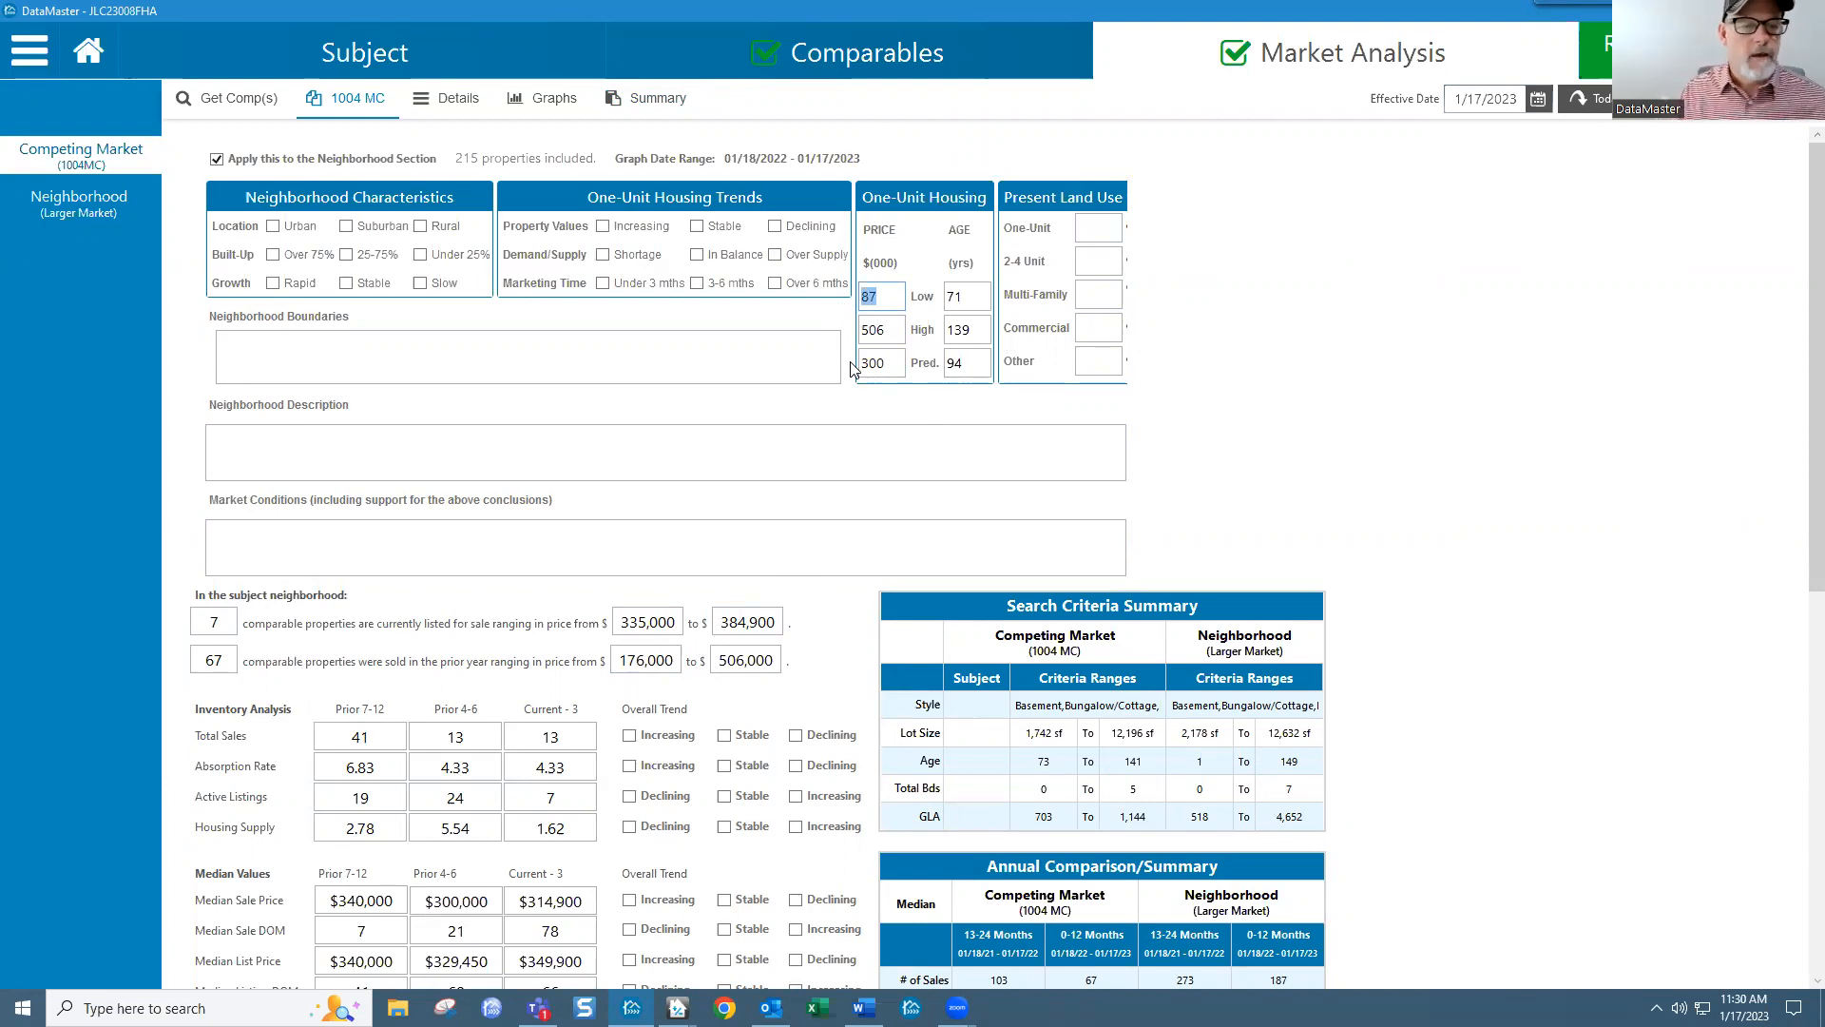
{"action": "type", "text": "1"}
{"action": "type", "text": "78"}
{"action": "type", "text": "5"}
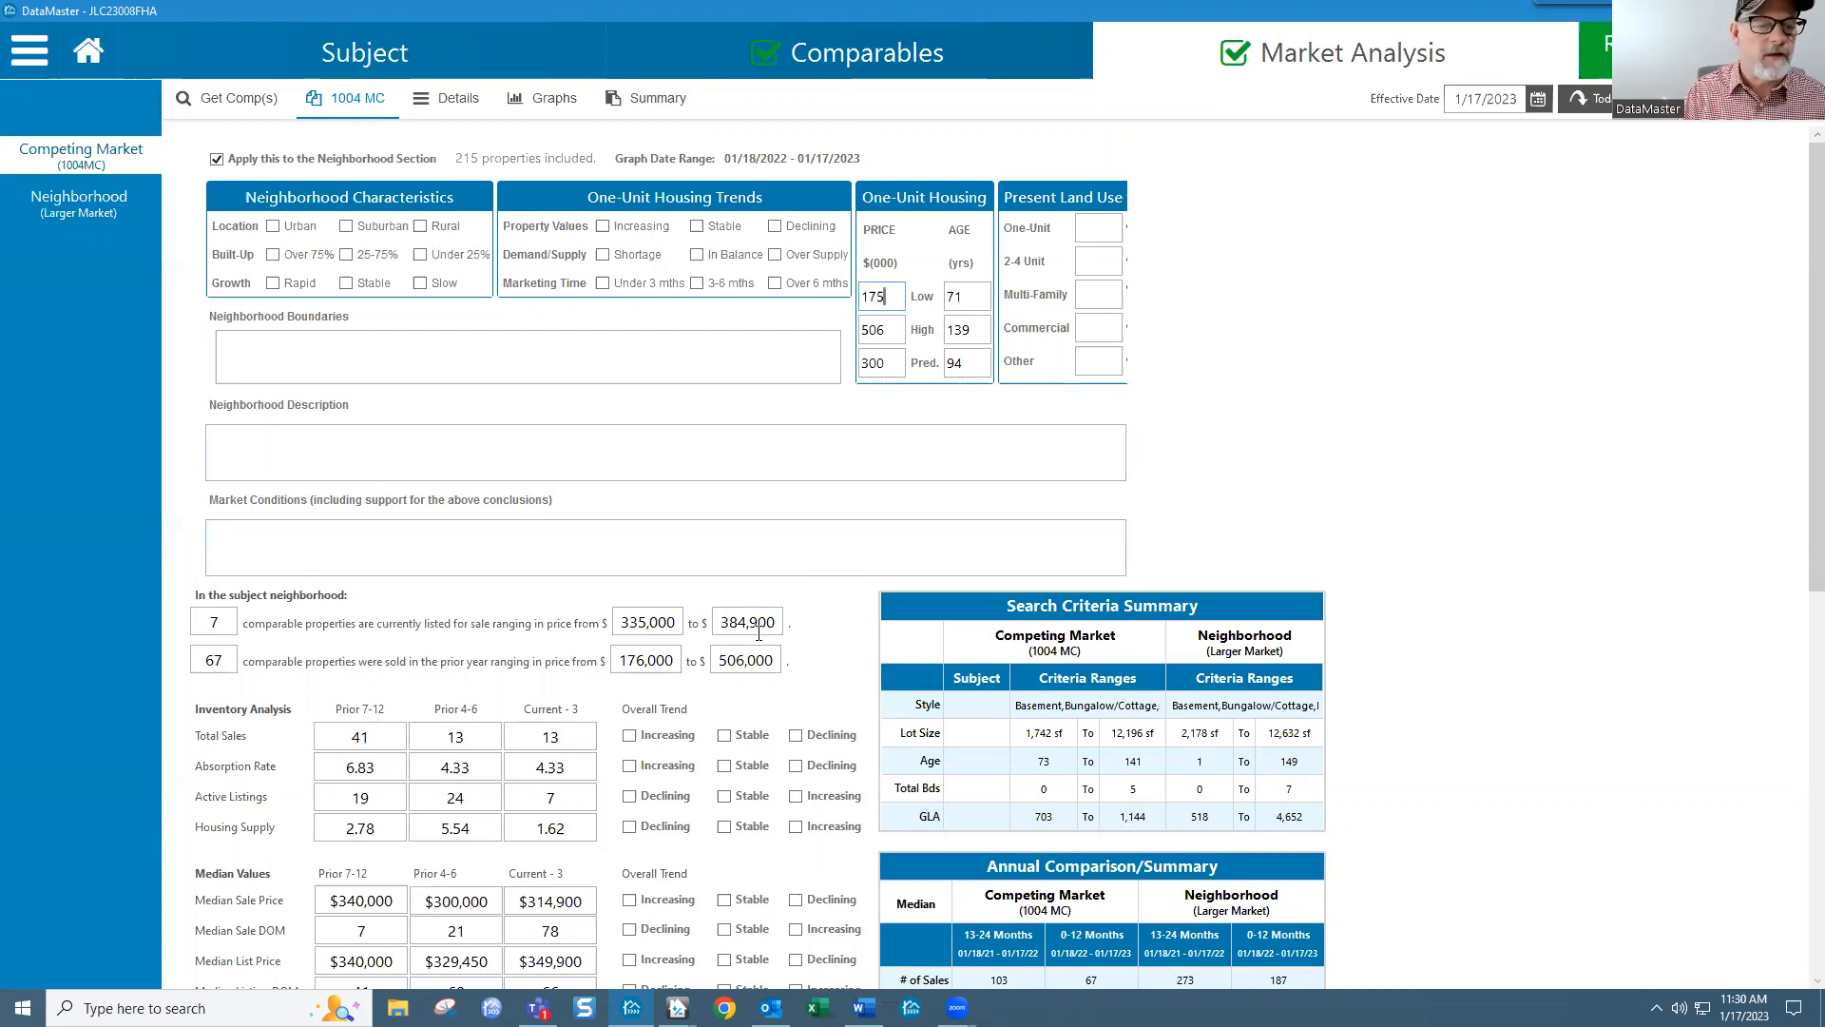
{"action": "left_click", "coordinate": [858, 329]}
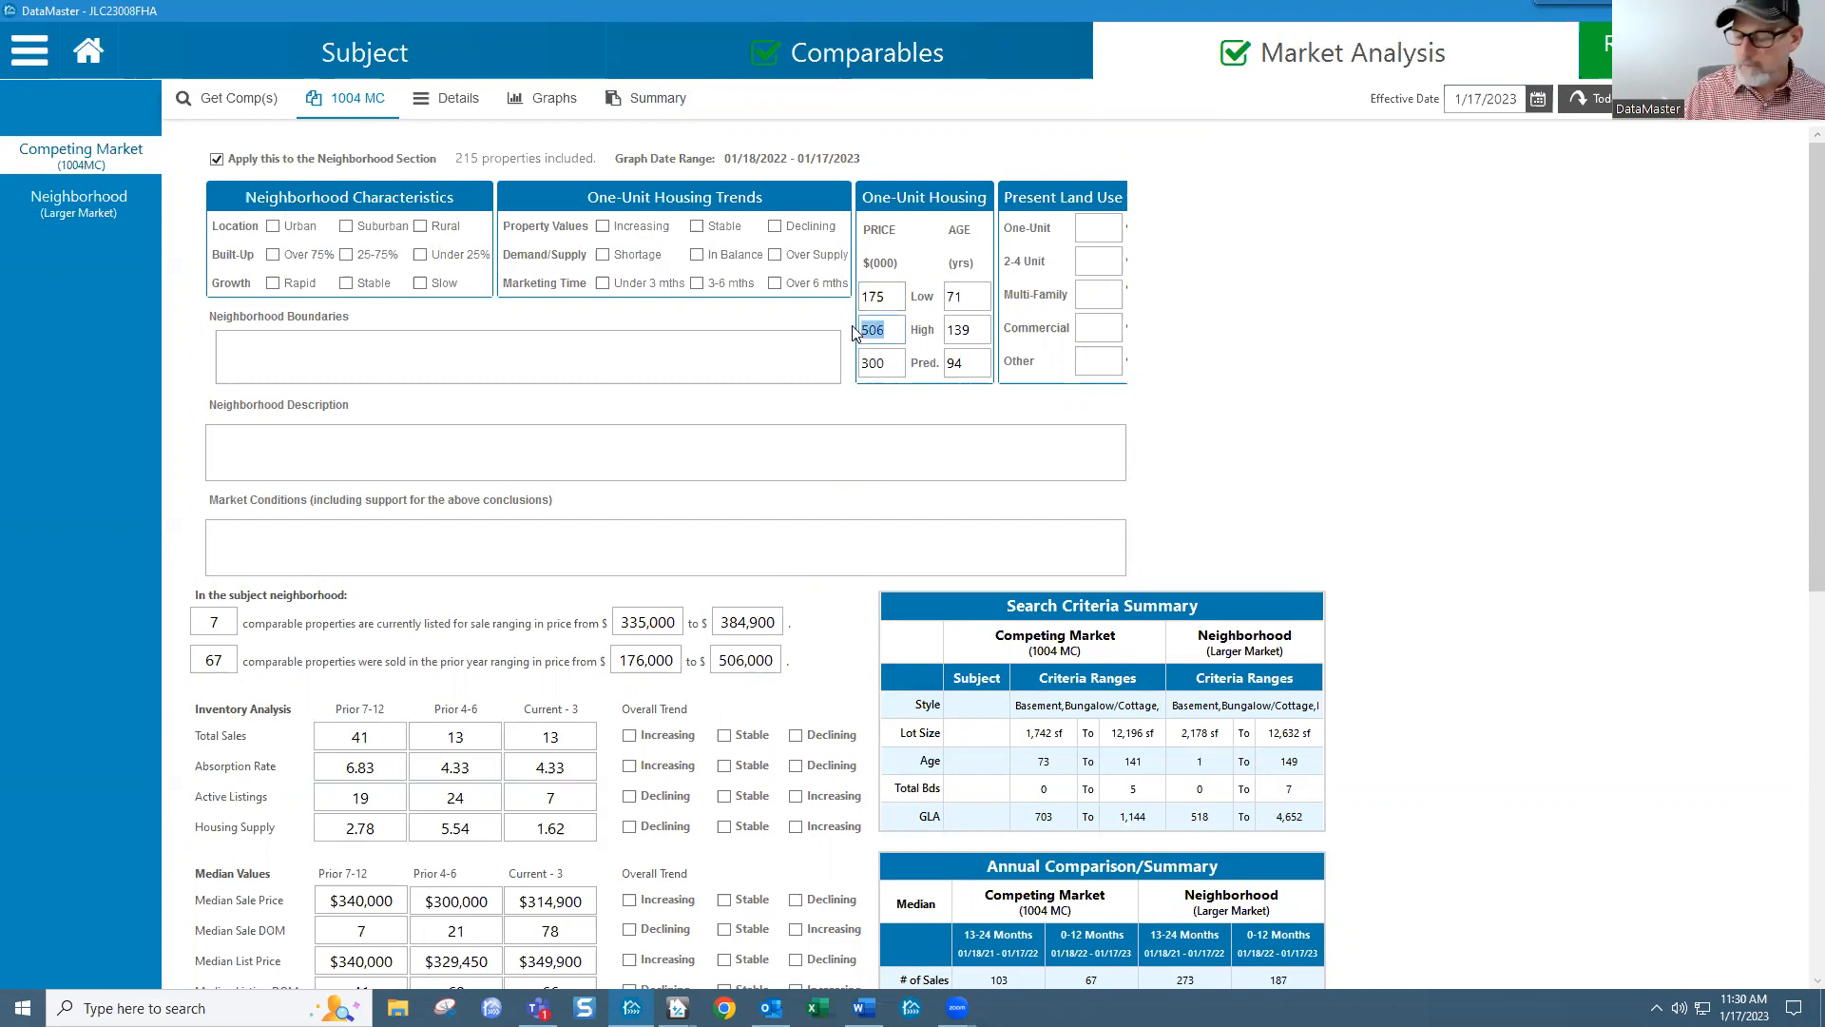
{"action": "type", "text": "5"}
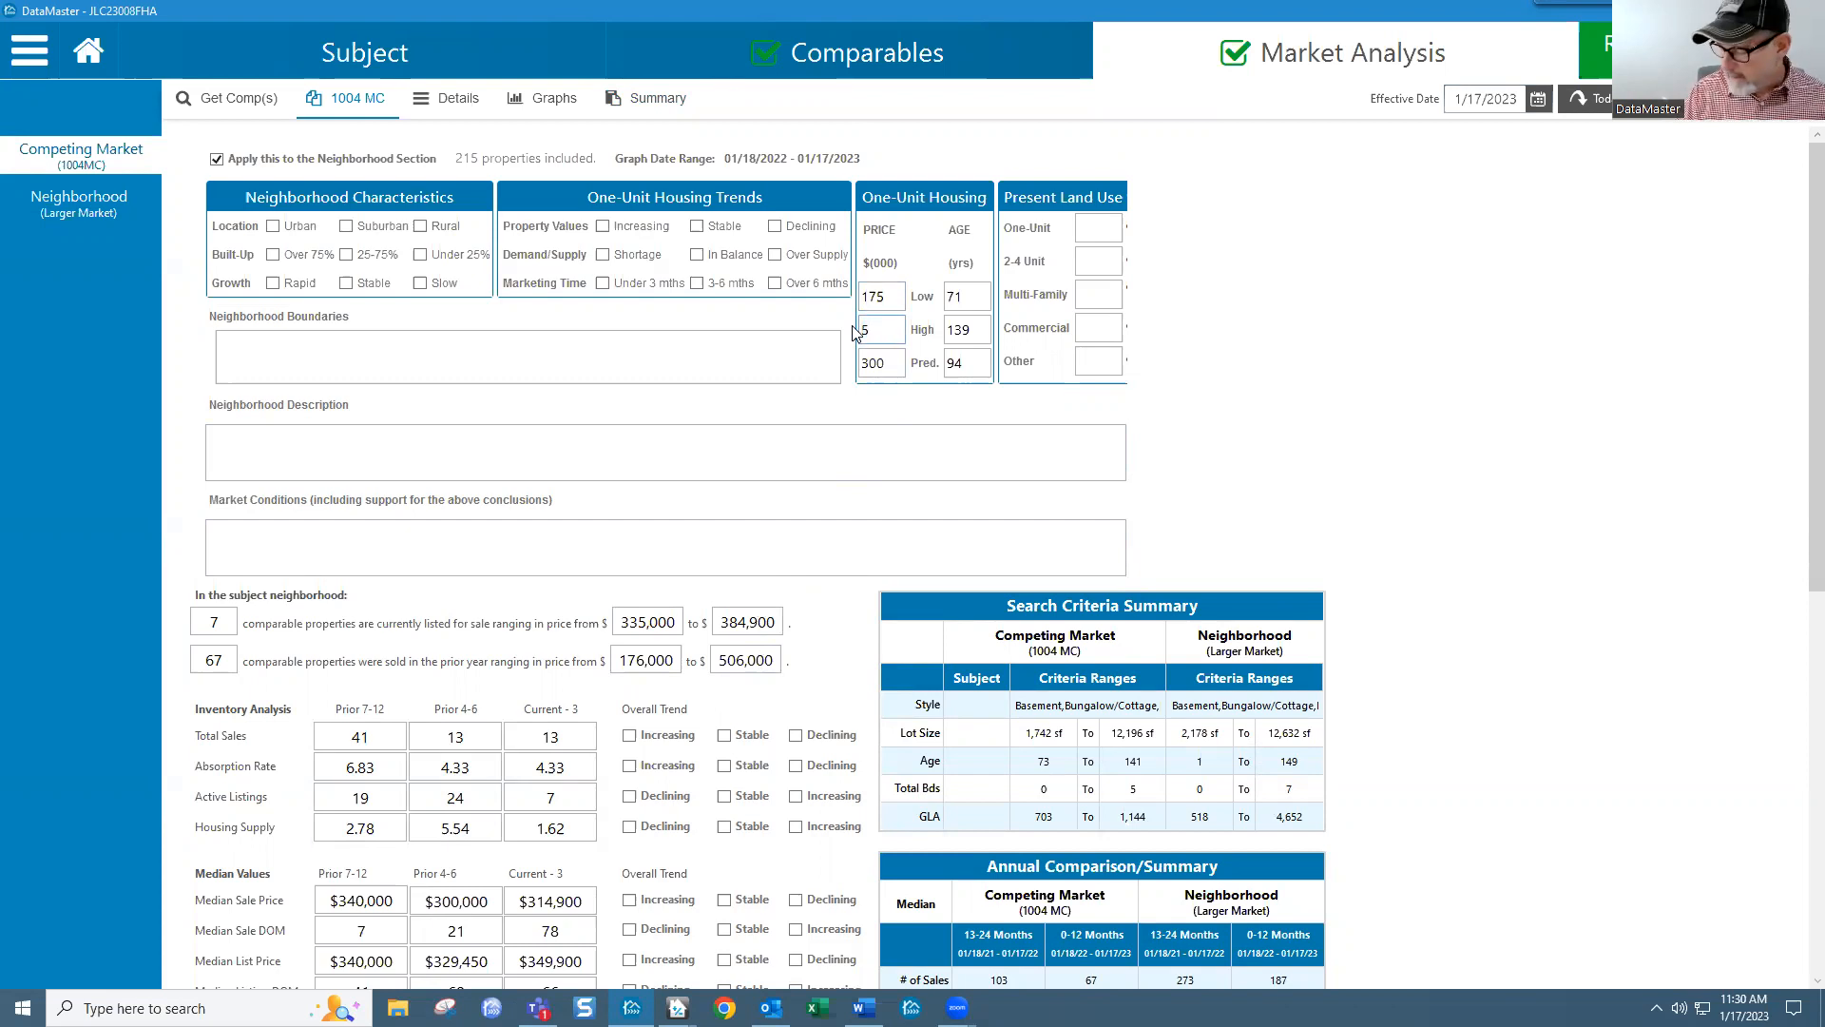
{"action": "type", "text": "10"}
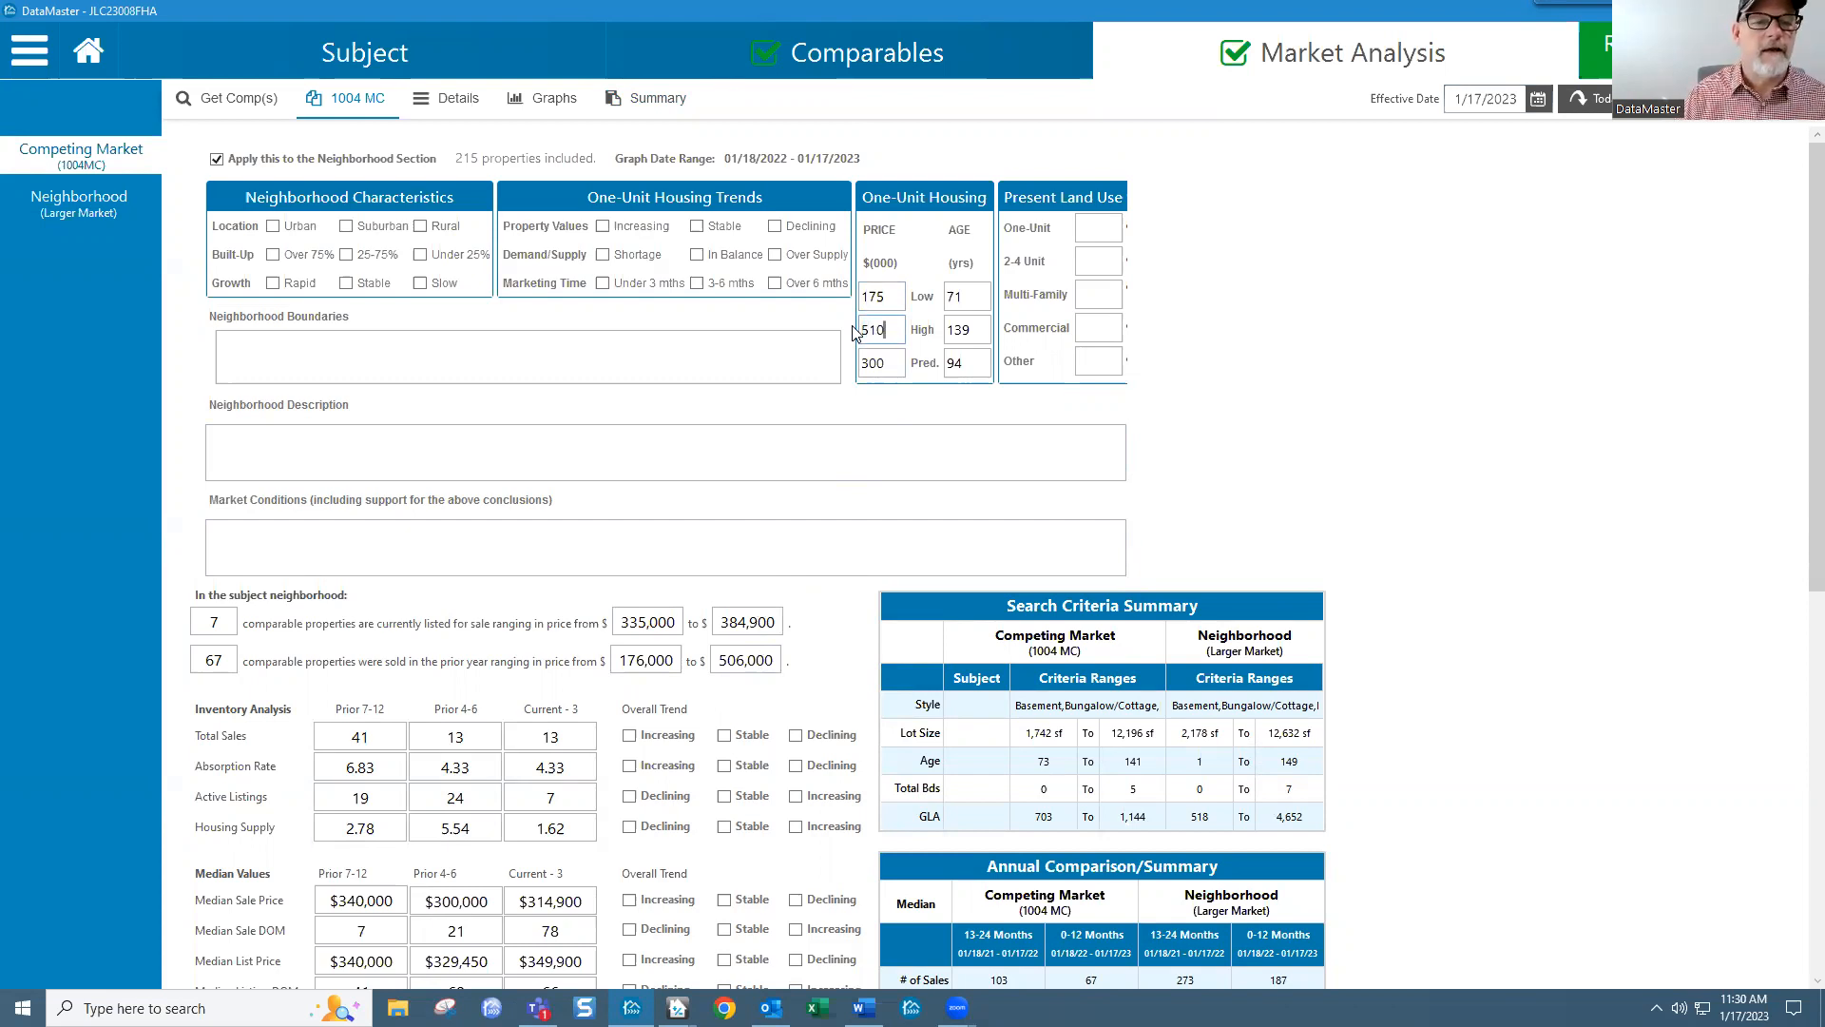
Step: Set the predominant price to 310 after checking the $314,900 current median sale price
{"action": "left_click", "coordinate": [884, 364]}
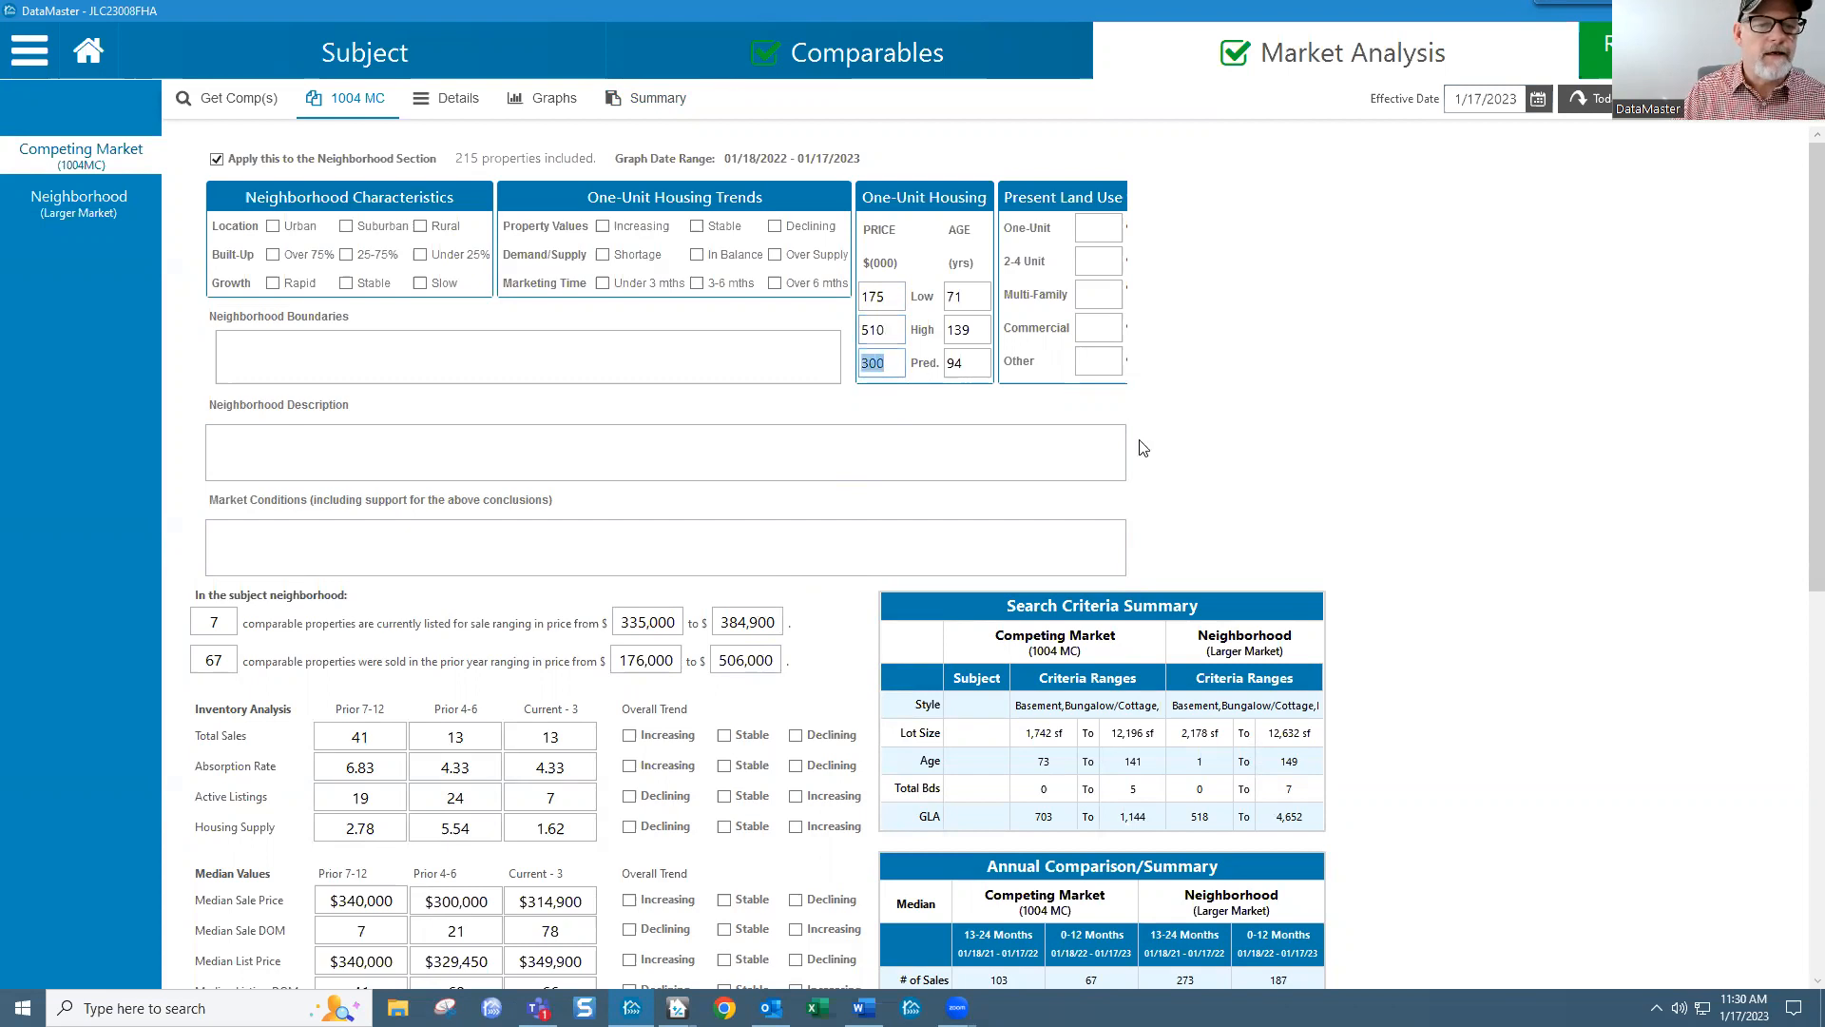
{"action": "scroll", "coordinate": [1800, 380], "scroll_direction": "down", "scroll_amount": 1}
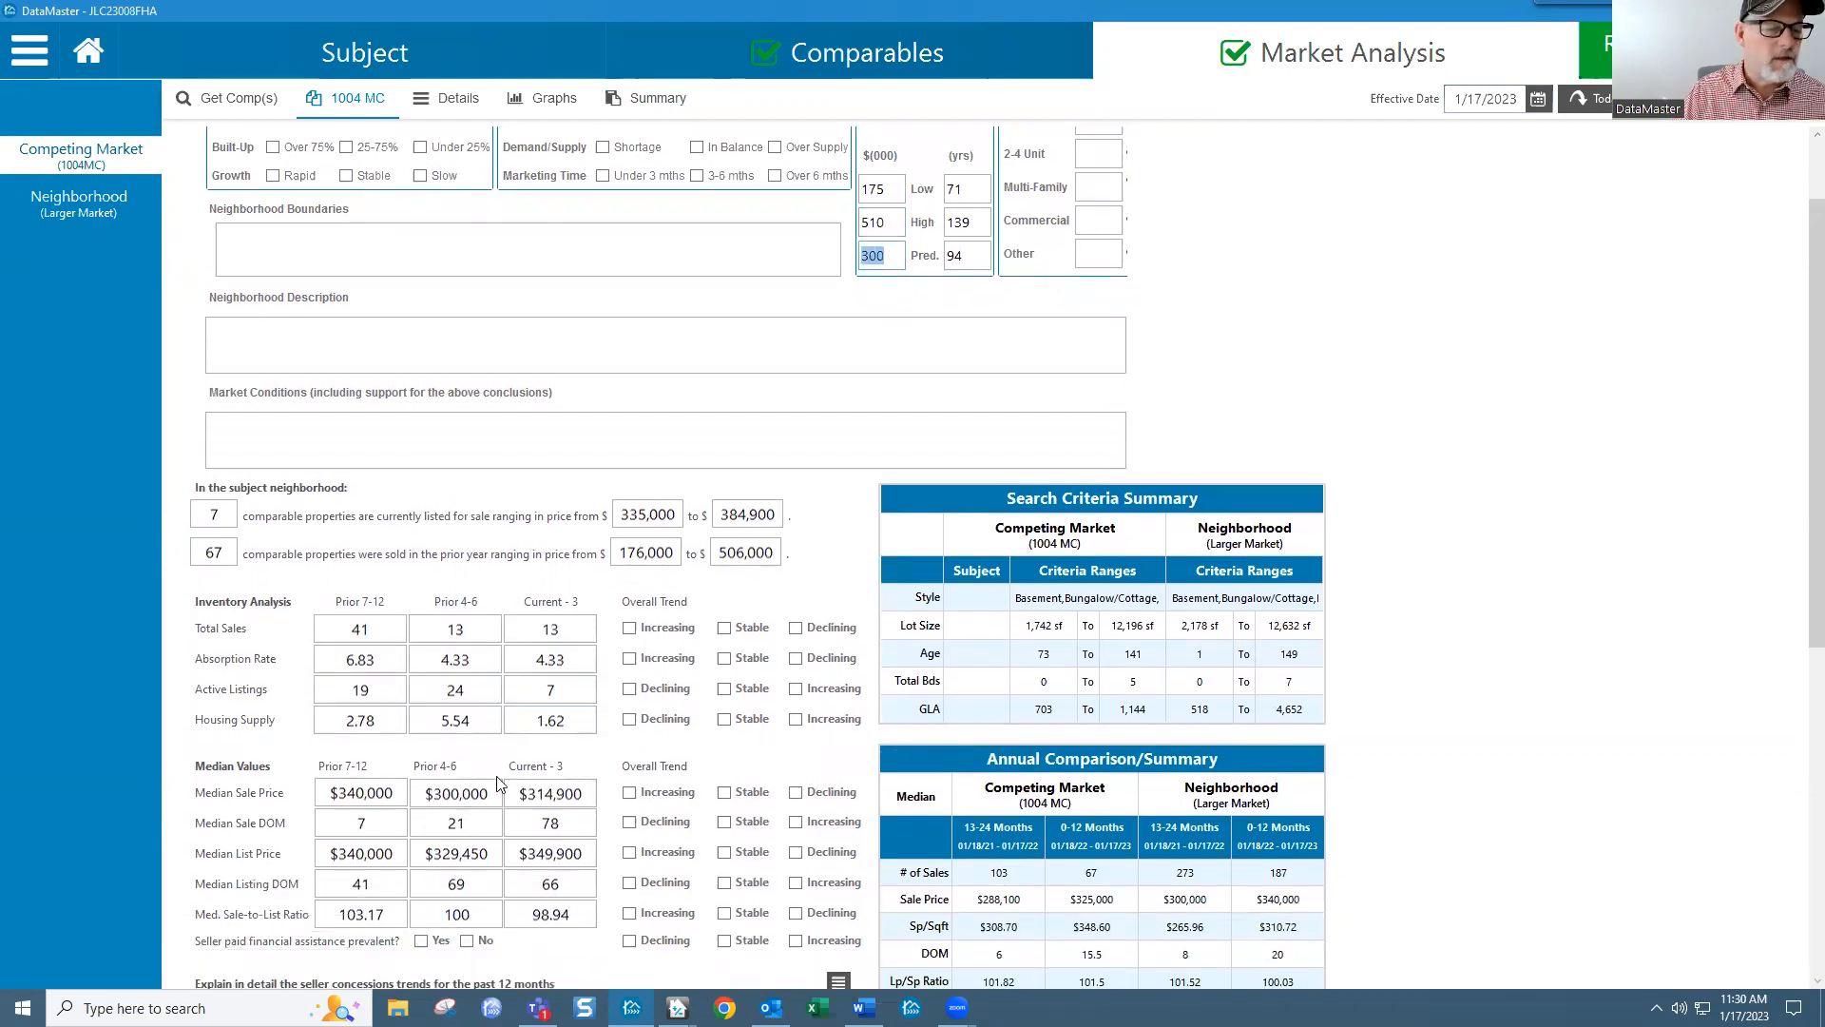
{"action": "left_click_drag", "start_coordinate": [523, 797], "coordinate": [591, 796]}
{"action": "left_click", "coordinate": [435, 792]}
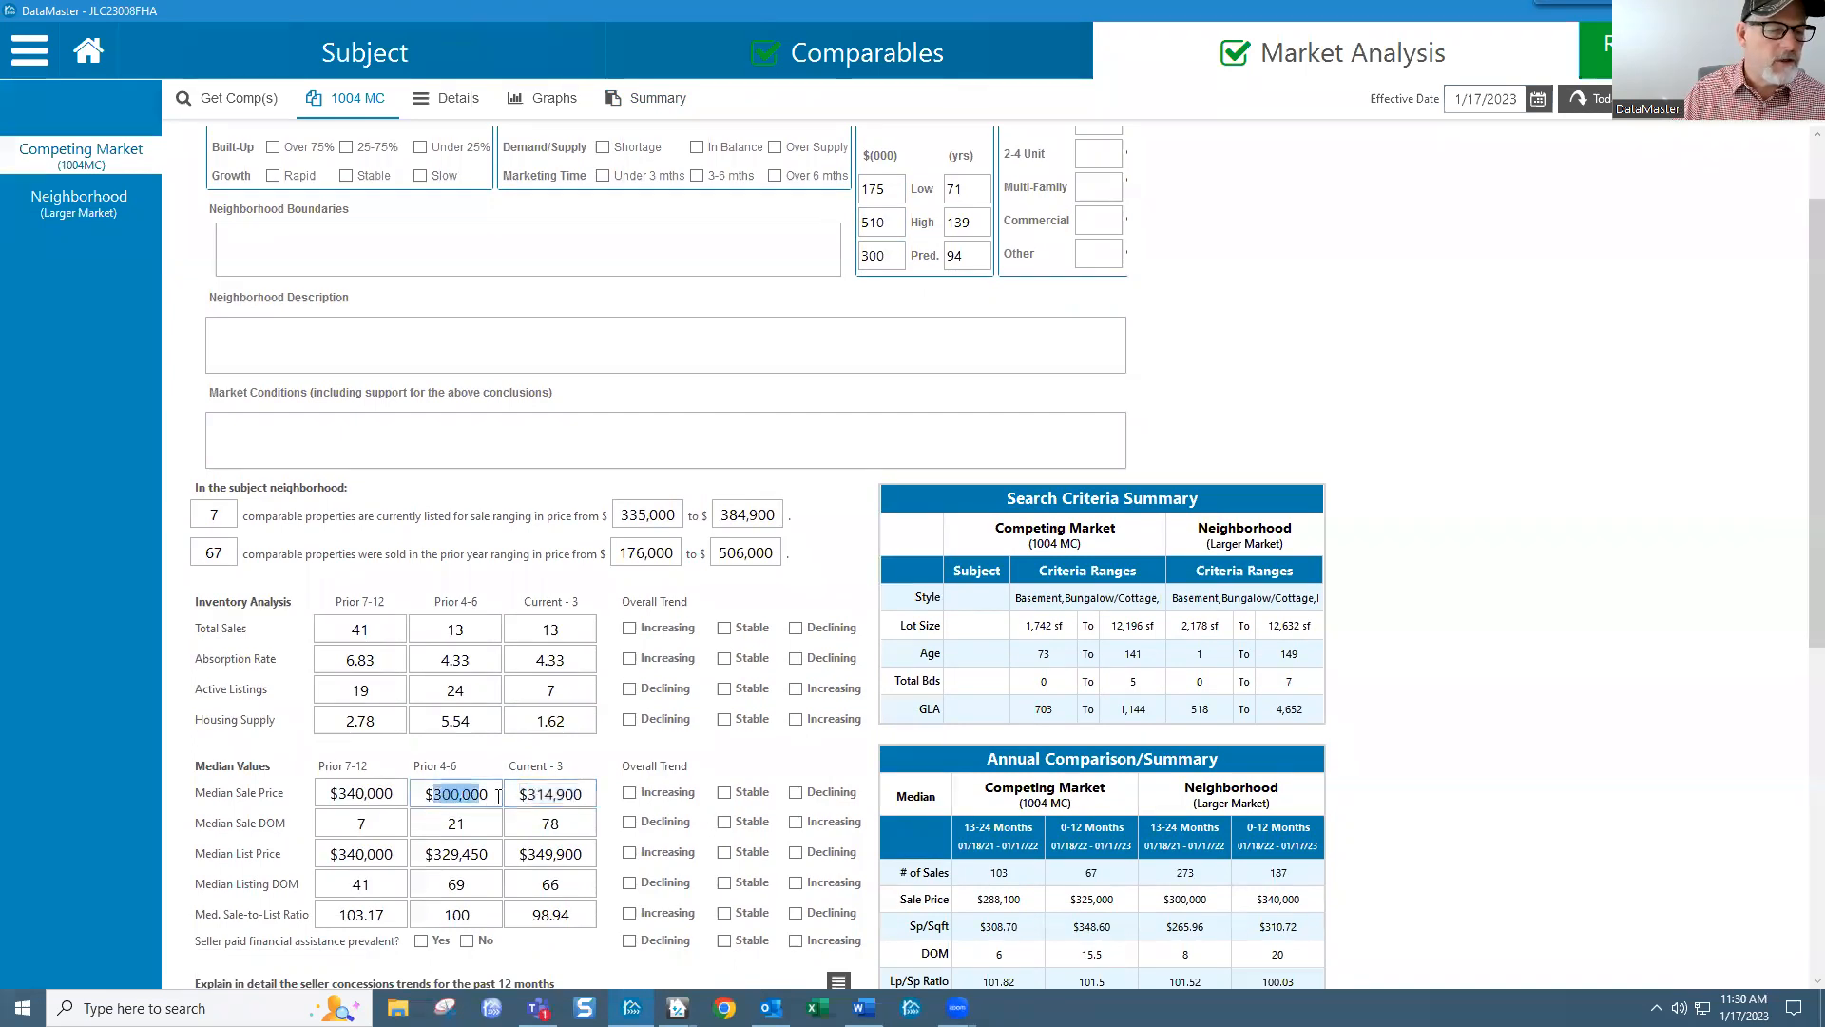
{"action": "left_click", "coordinate": [562, 796]}
{"action": "left_click_drag", "start_coordinate": [895, 260], "coordinate": [849, 263]}
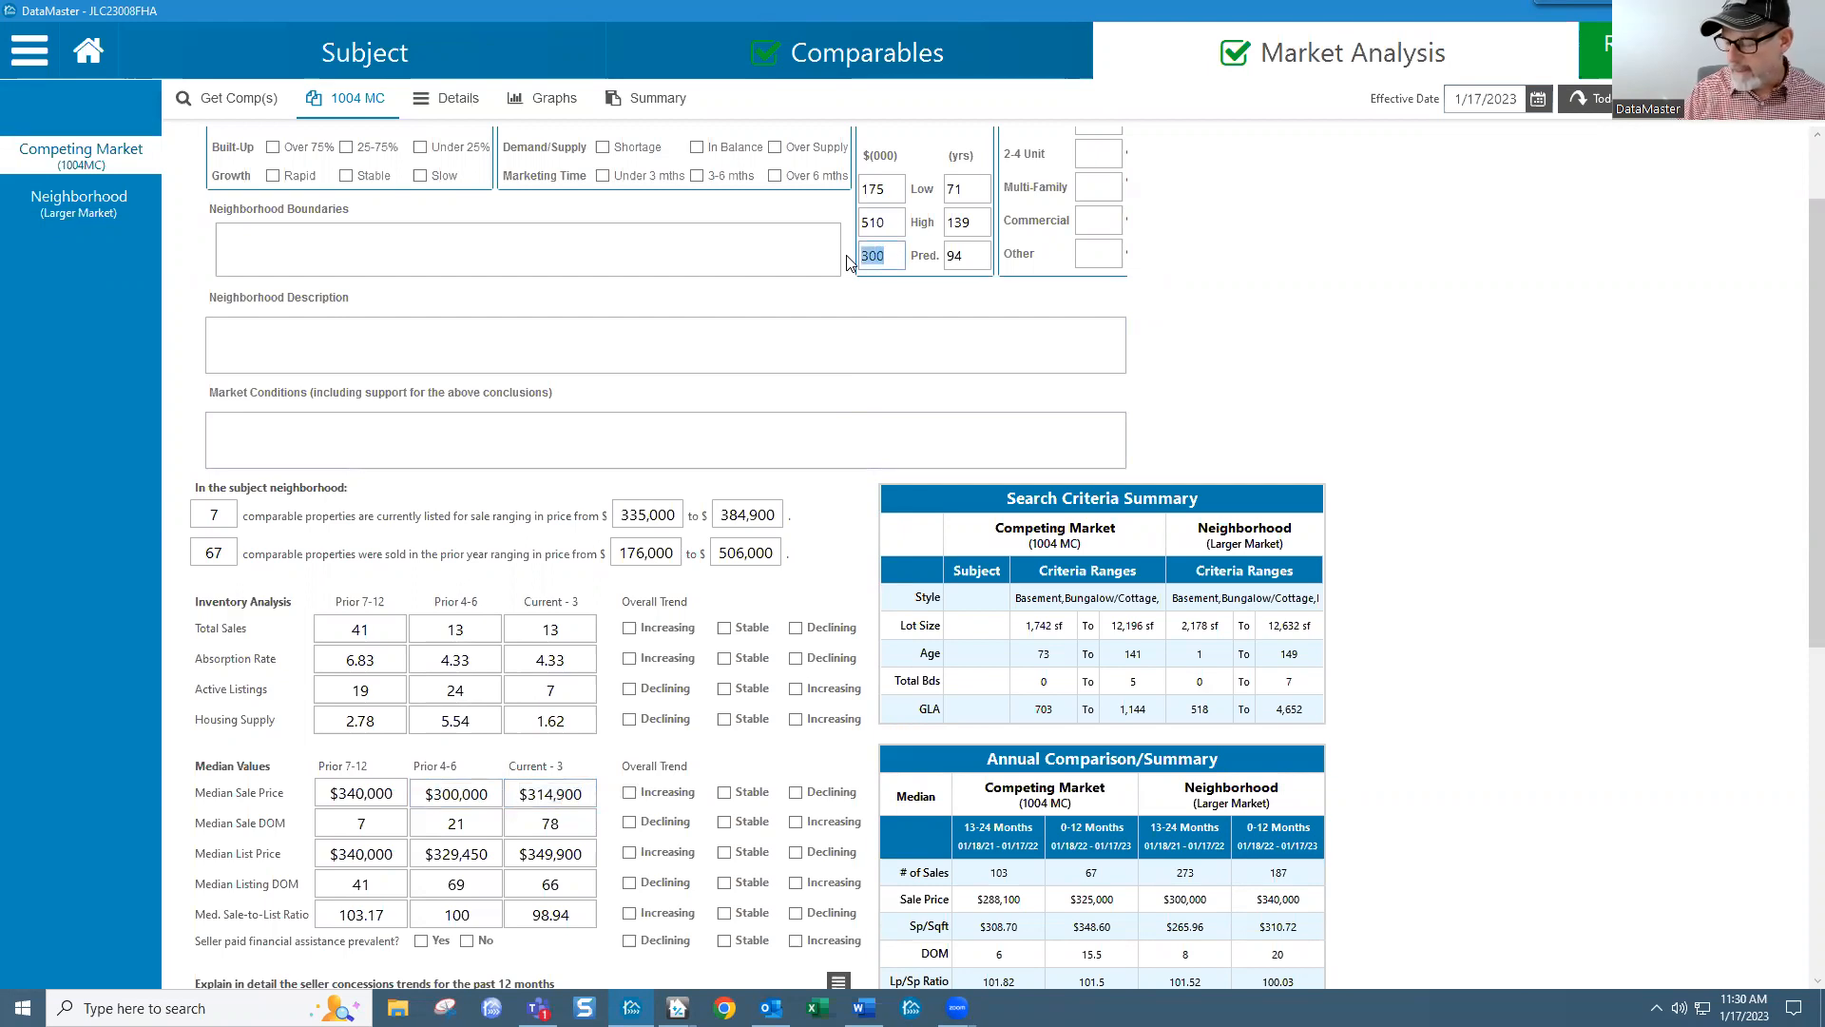
{"action": "type", "text": "310"}
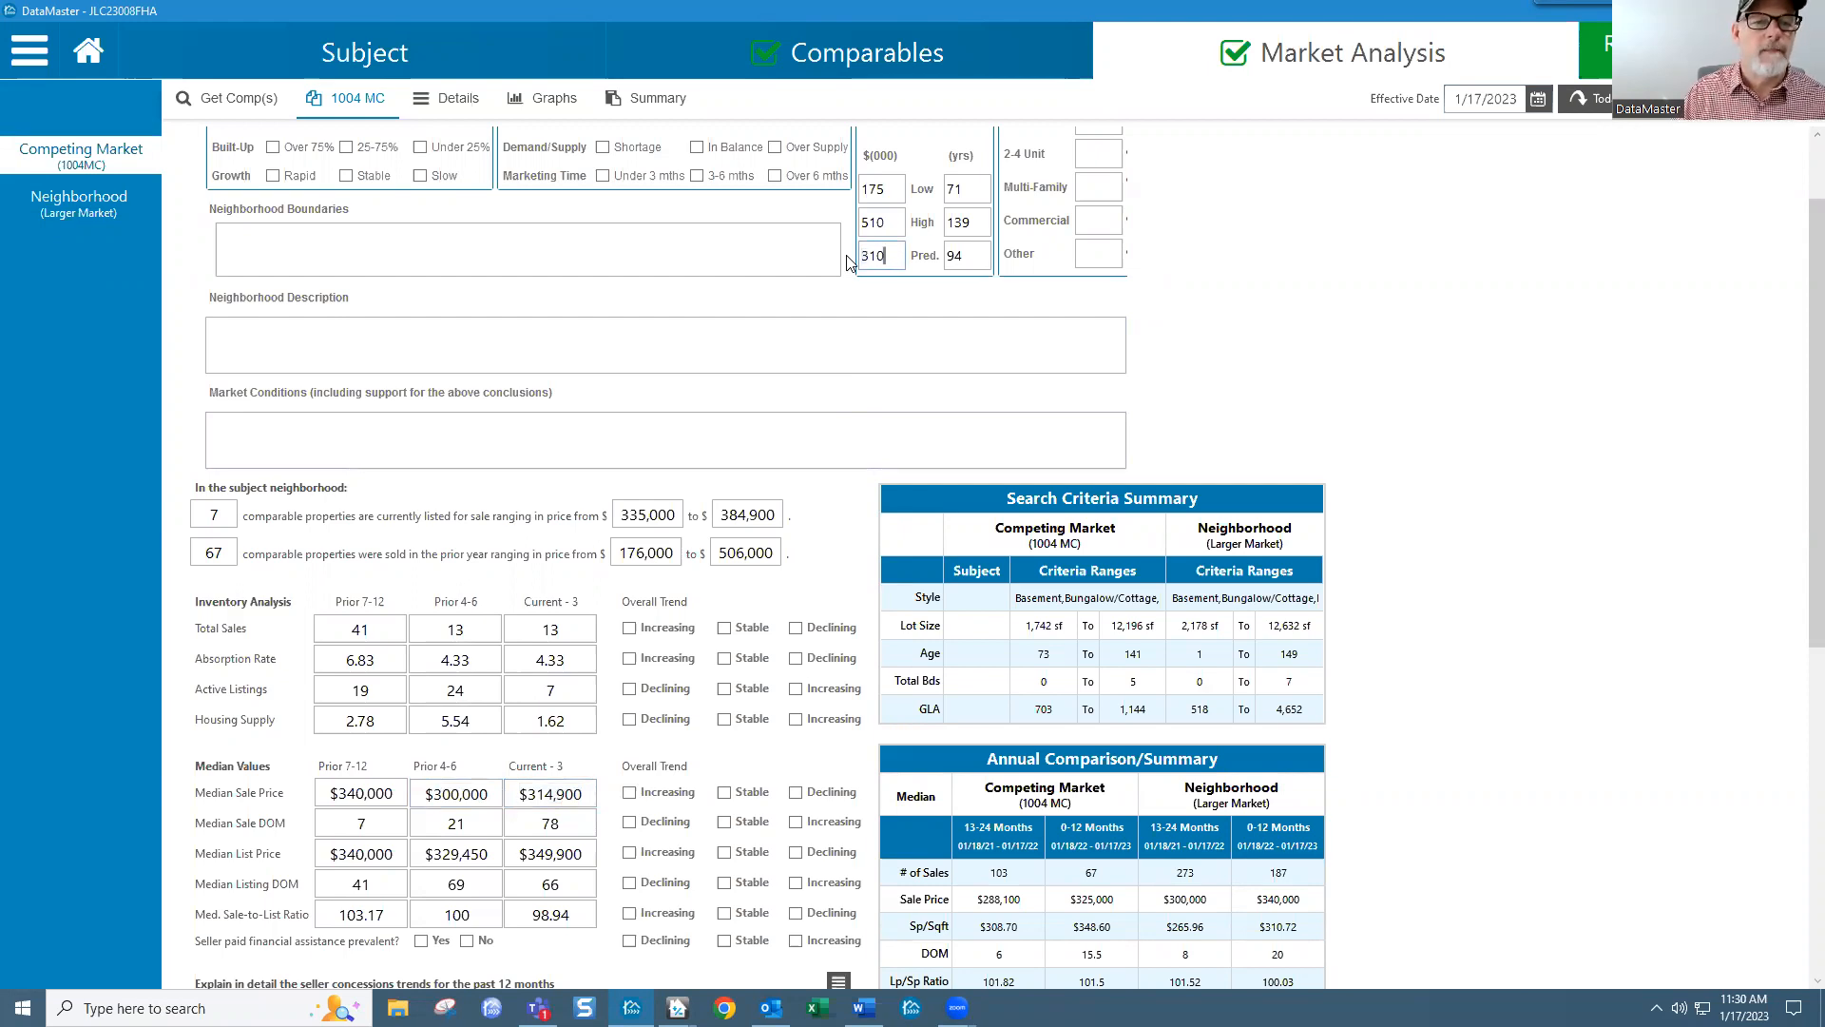
Step: Set the One-Unit ages to low 70, high 150, predominant 95, then show the Comparables grid
{"action": "left_click_drag", "start_coordinate": [971, 189], "coordinate": [949, 236]}
{"action": "type", "text": "70"}
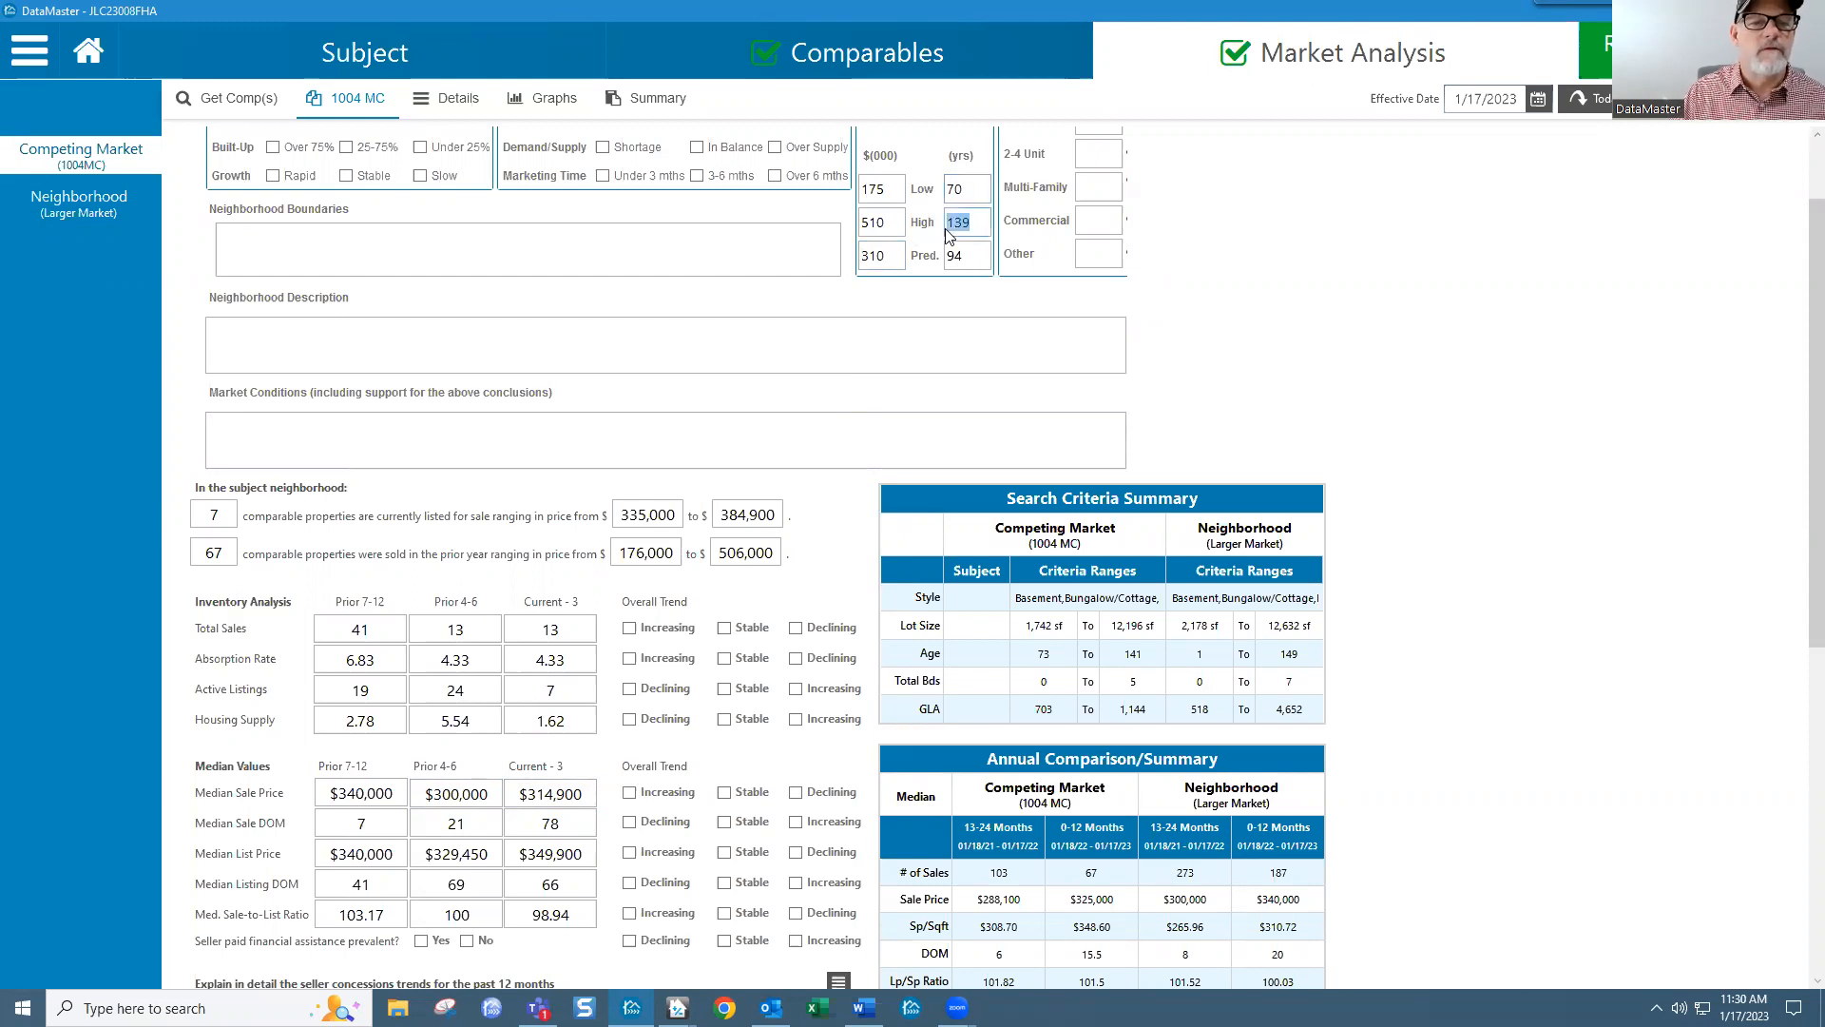
{"action": "type", "text": "150"}
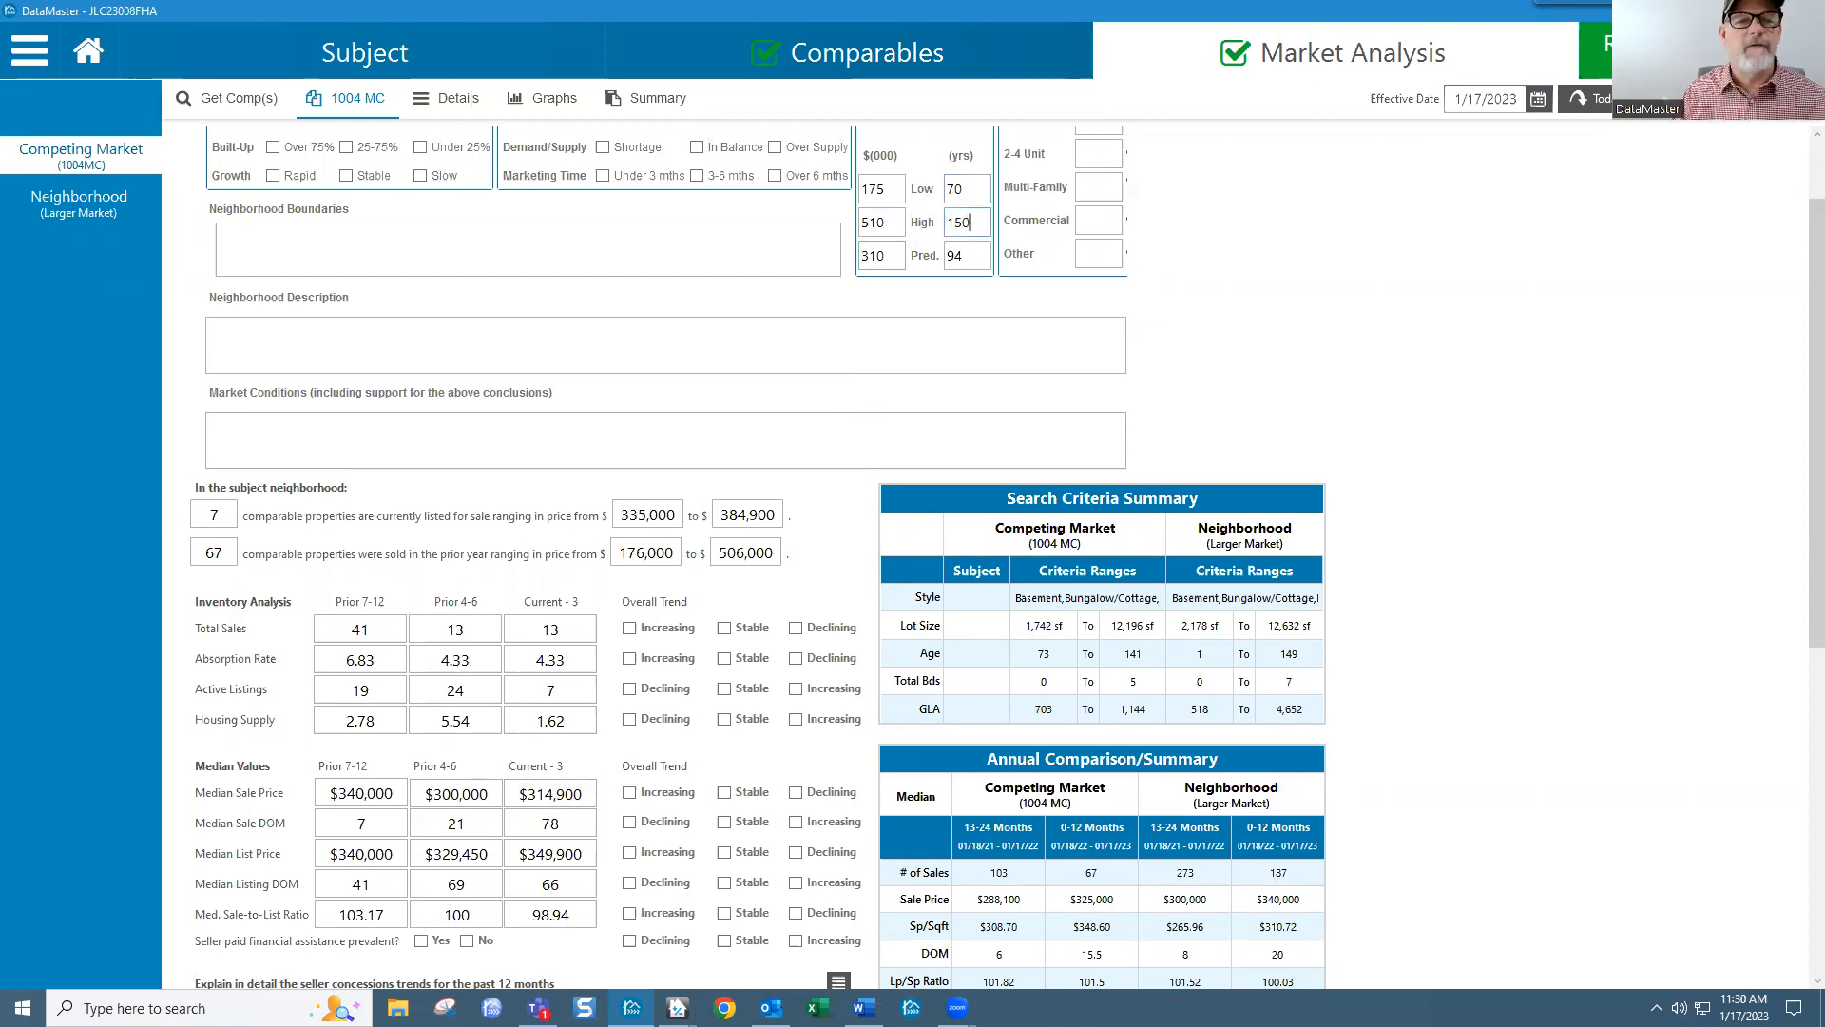
{"action": "left_click_drag", "start_coordinate": [979, 255], "coordinate": [947, 256]}
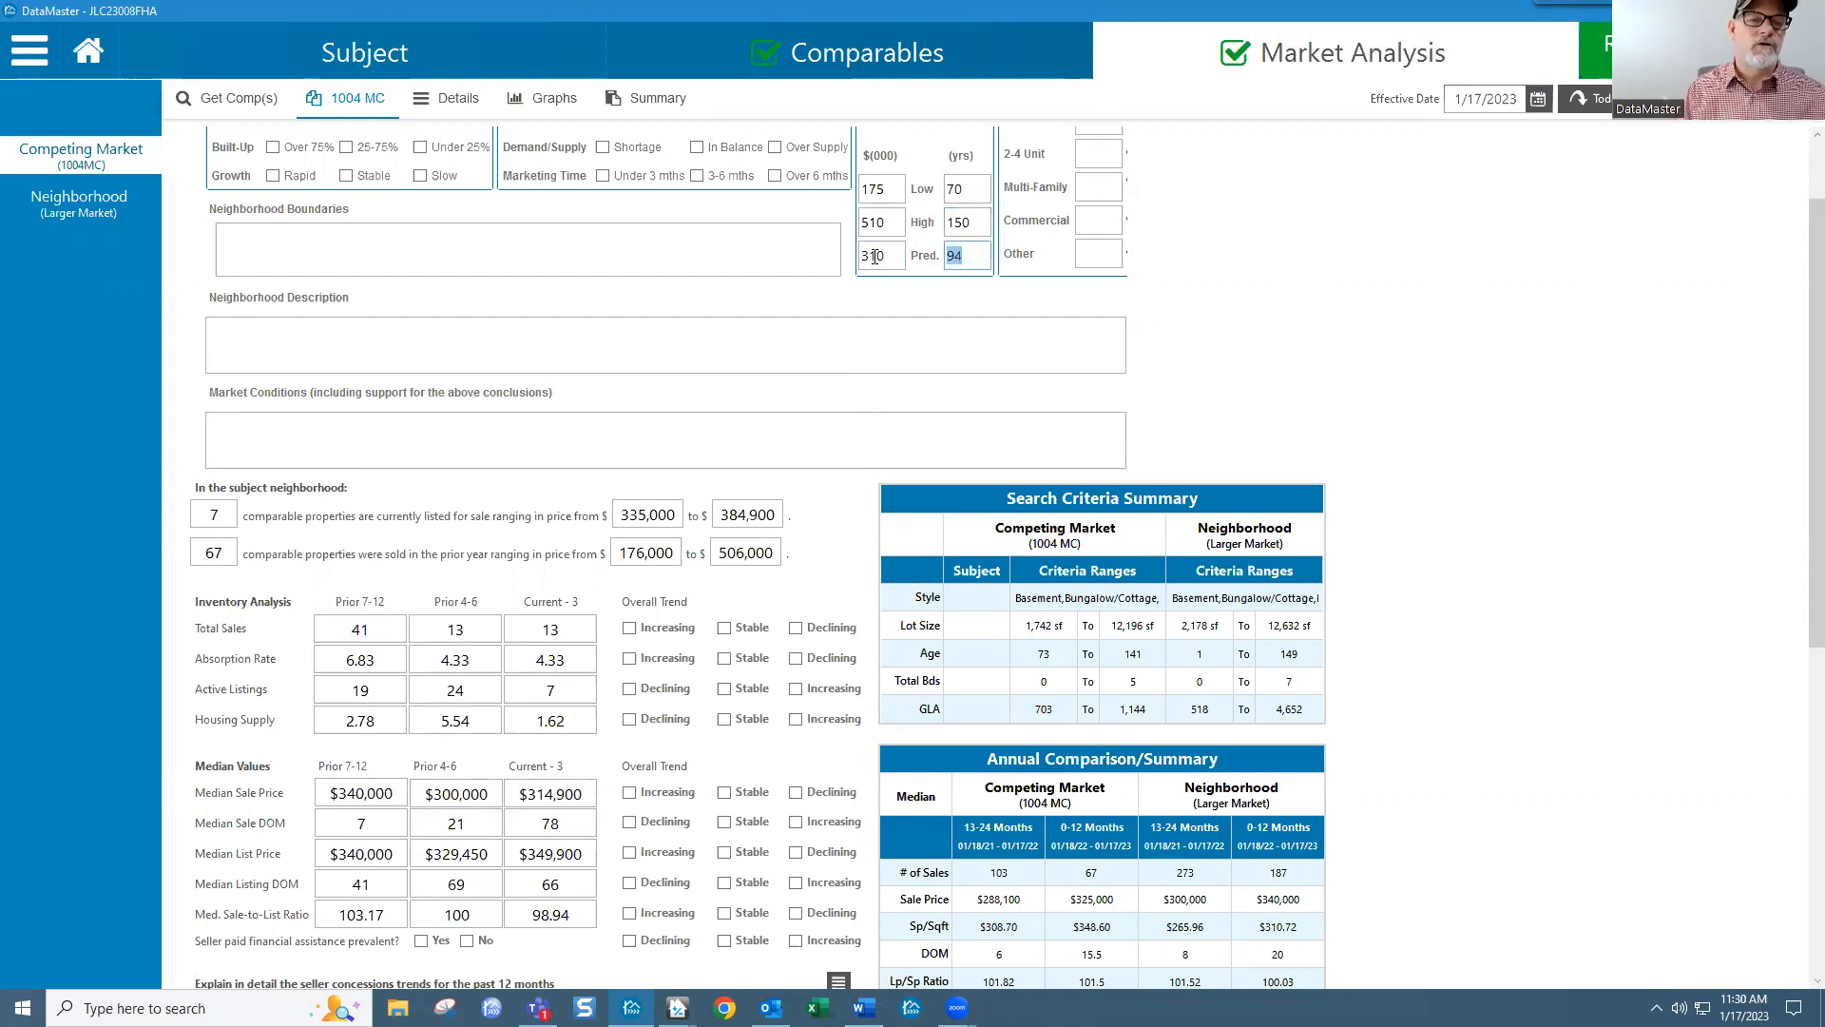
{"action": "type", "text": "95"}
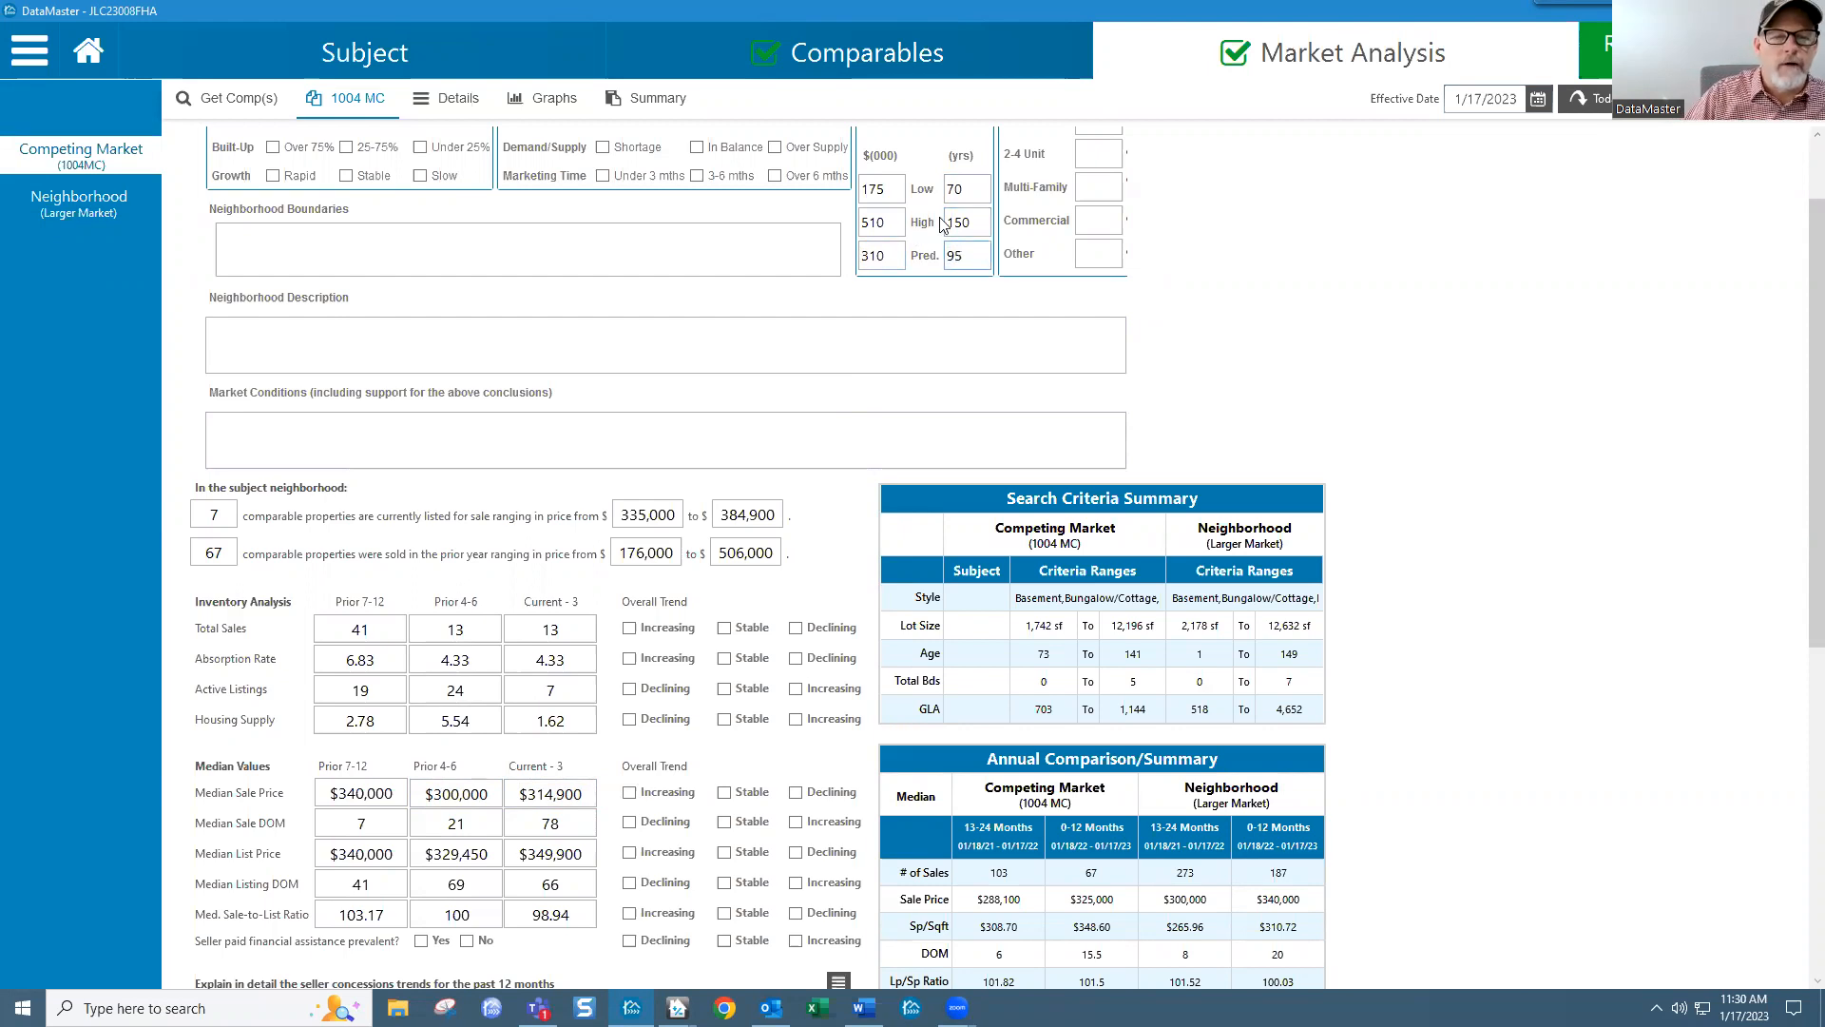
{"action": "scroll", "coordinate": [1800, 450], "scroll_direction": "up", "scroll_amount": 1}
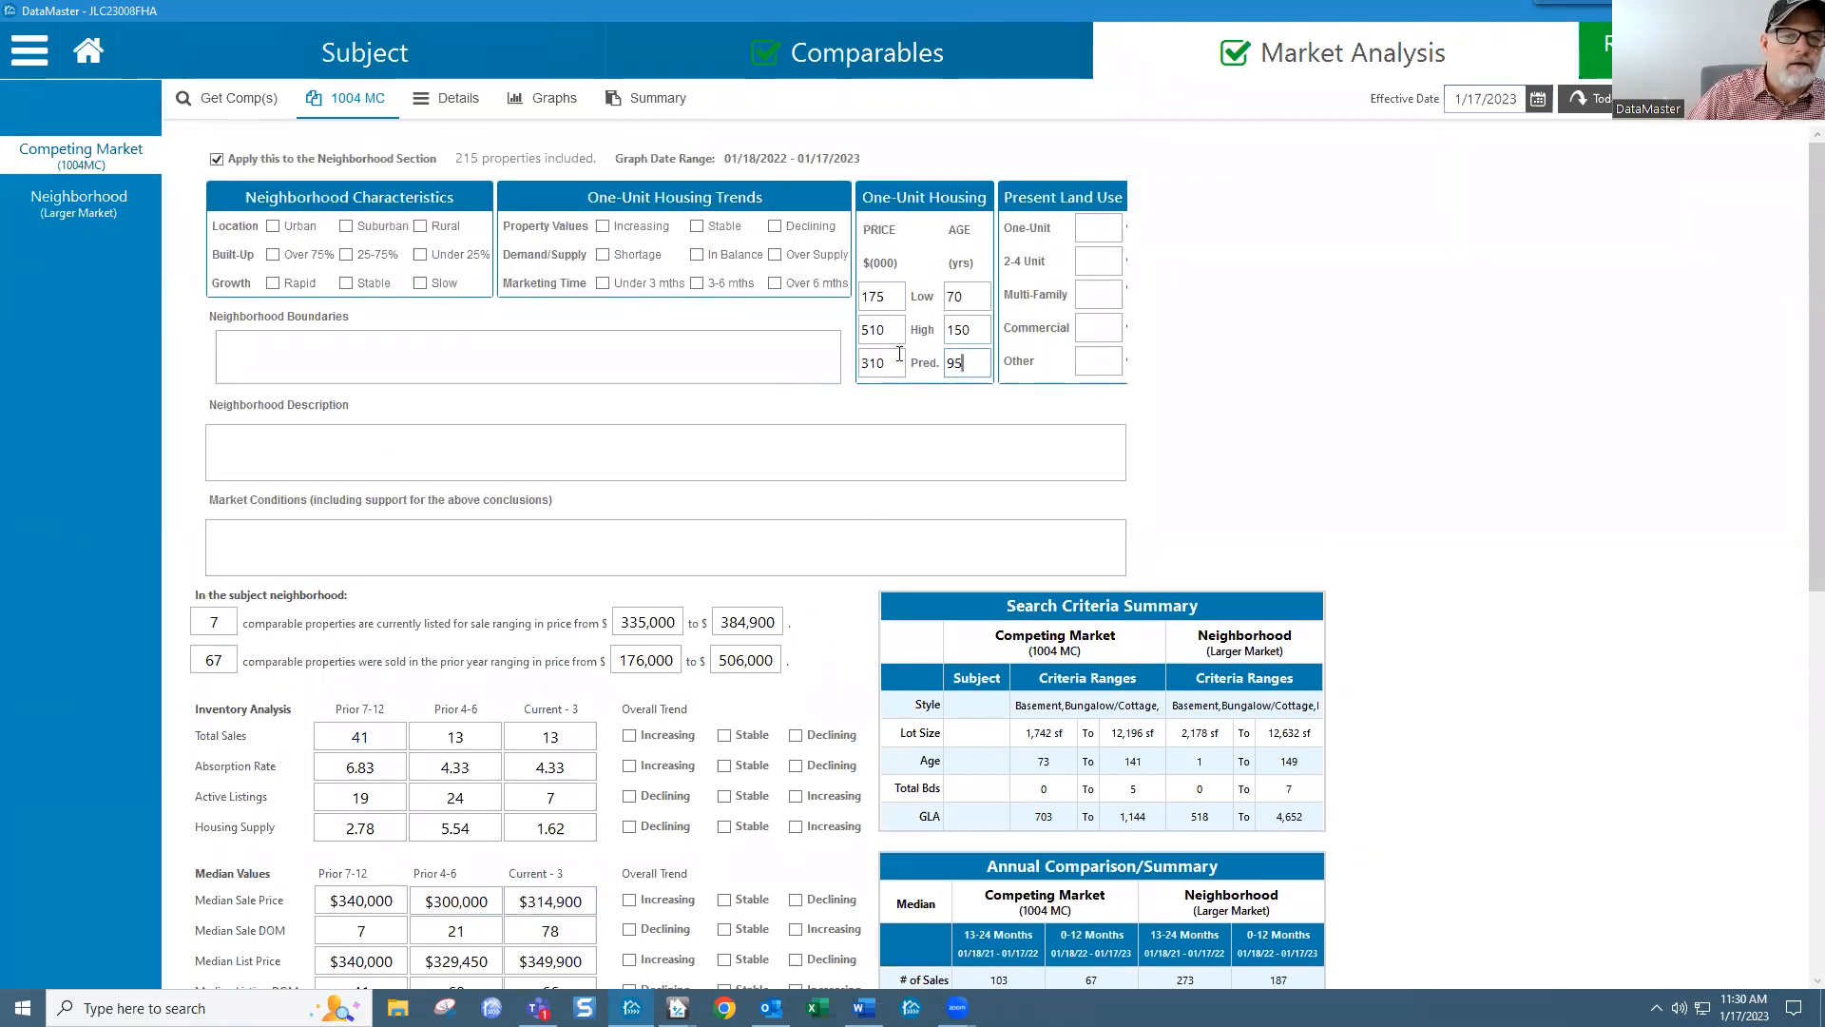
{"action": "left_click", "coordinate": [916, 74]}
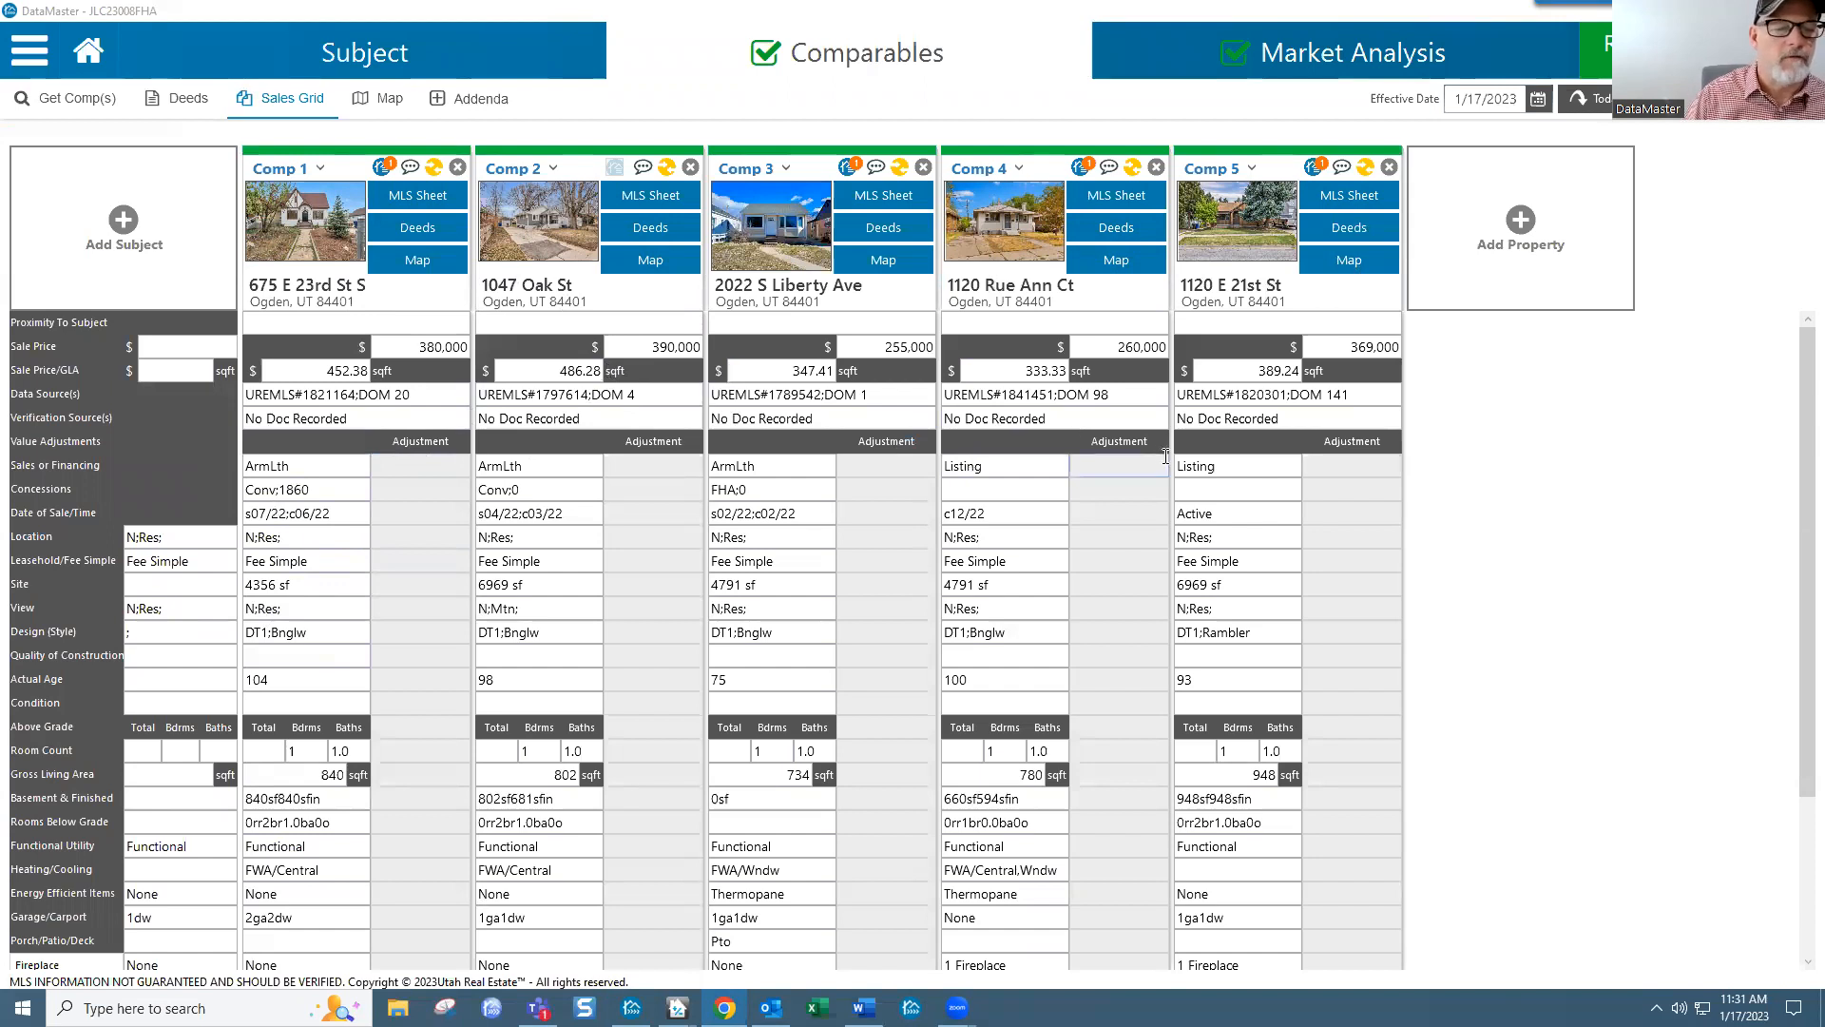
Step: Open the Add Property dialog from the sales grid
{"action": "left_click", "coordinate": [1516, 225]}
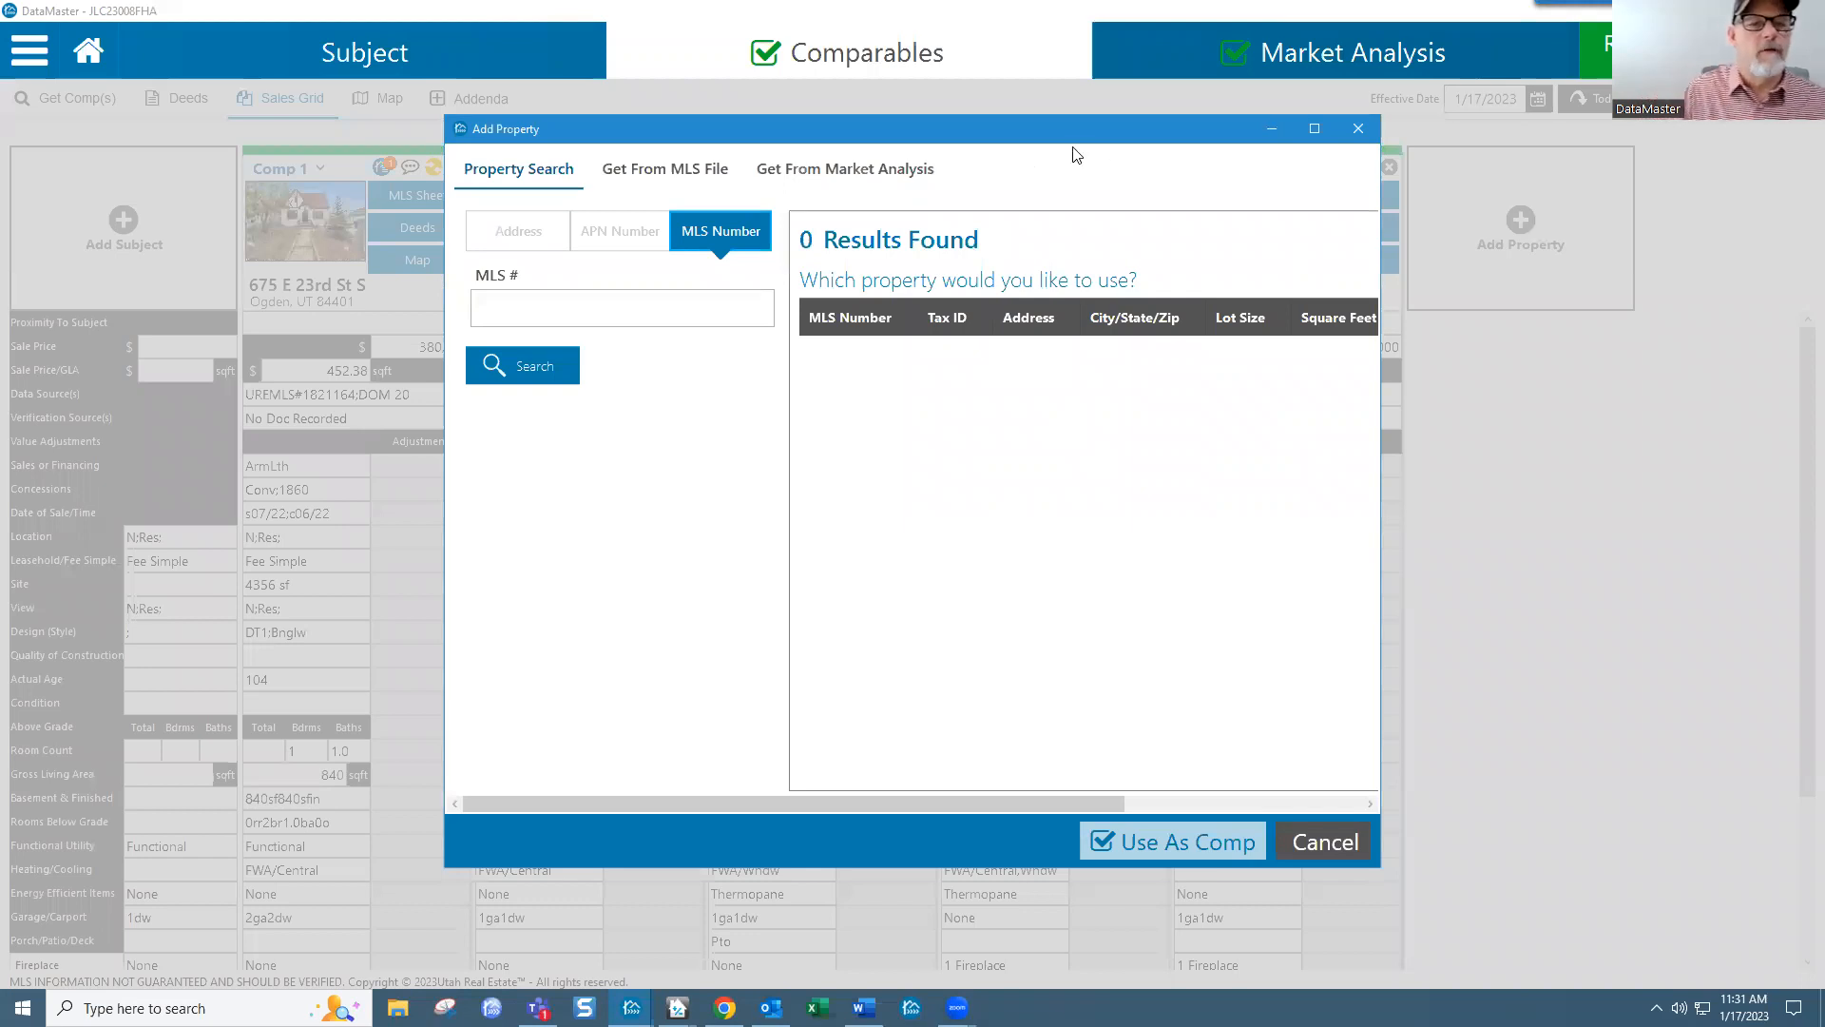
Step: List the market analysis properties sorted by close date, most recent first, in an enlarged window
{"action": "left_click", "coordinate": [912, 173]}
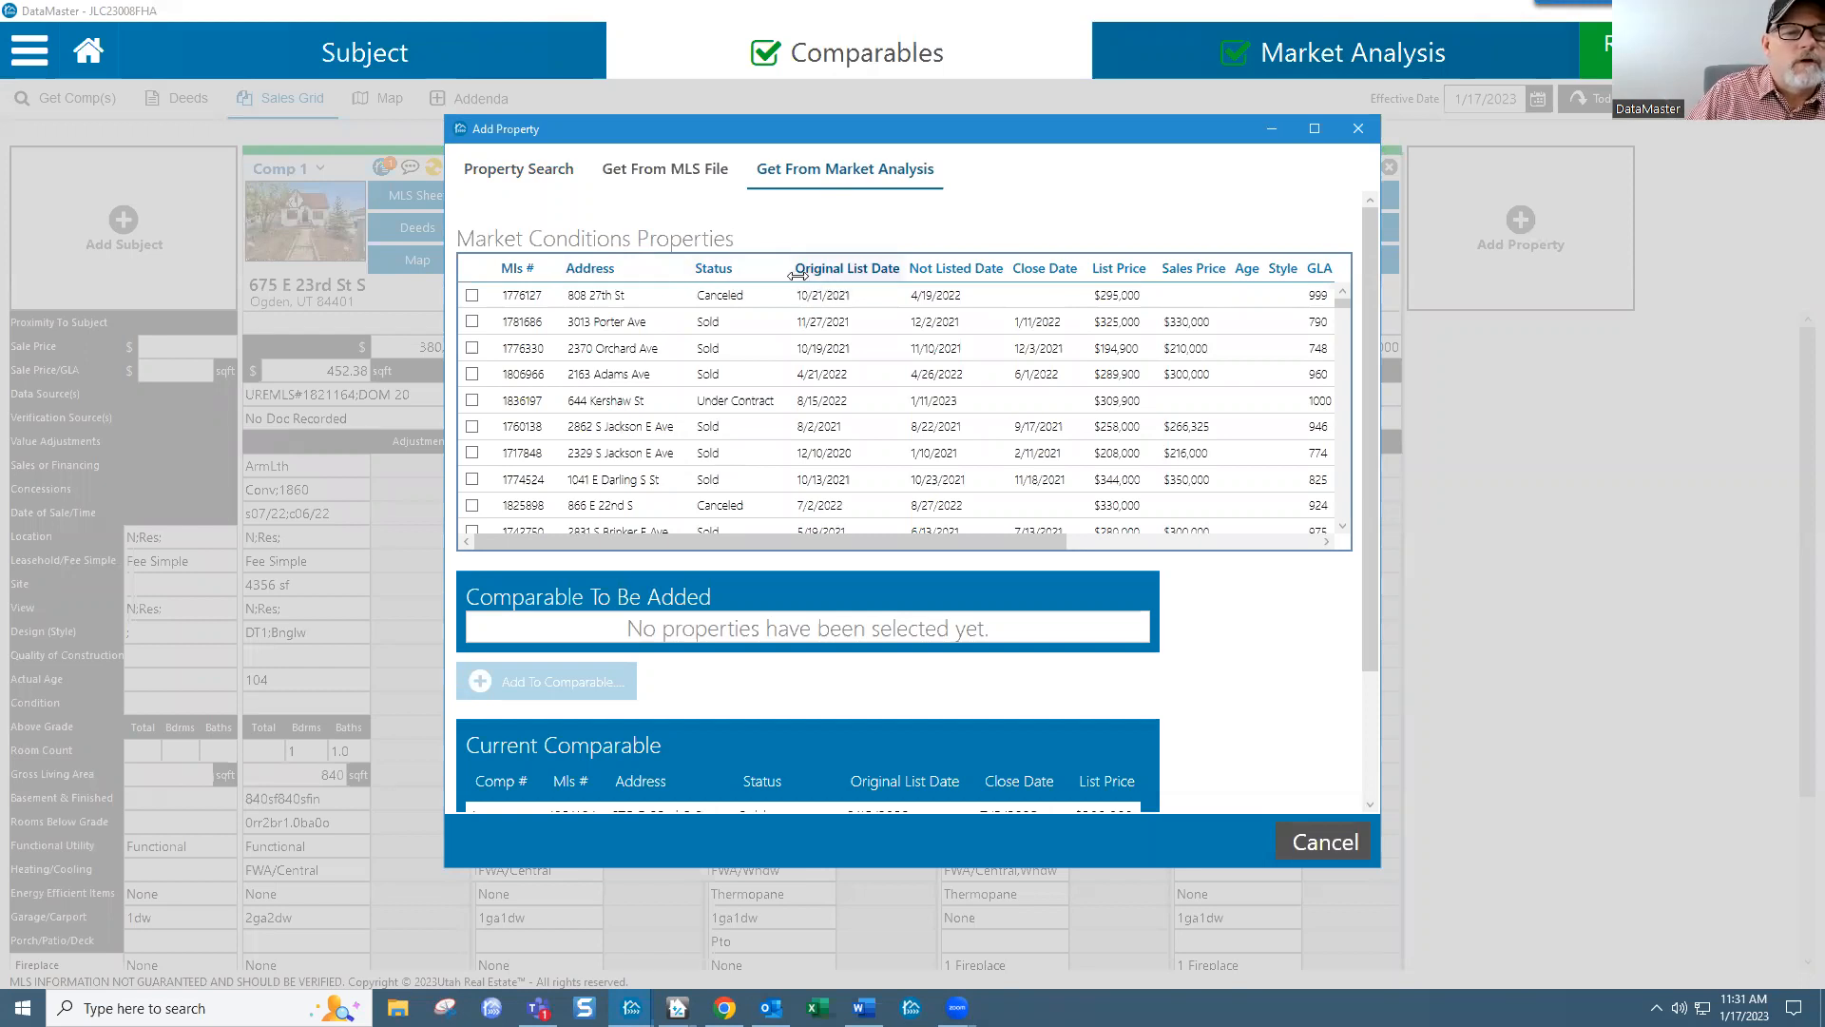
{"action": "left_click", "coordinate": [1040, 273]}
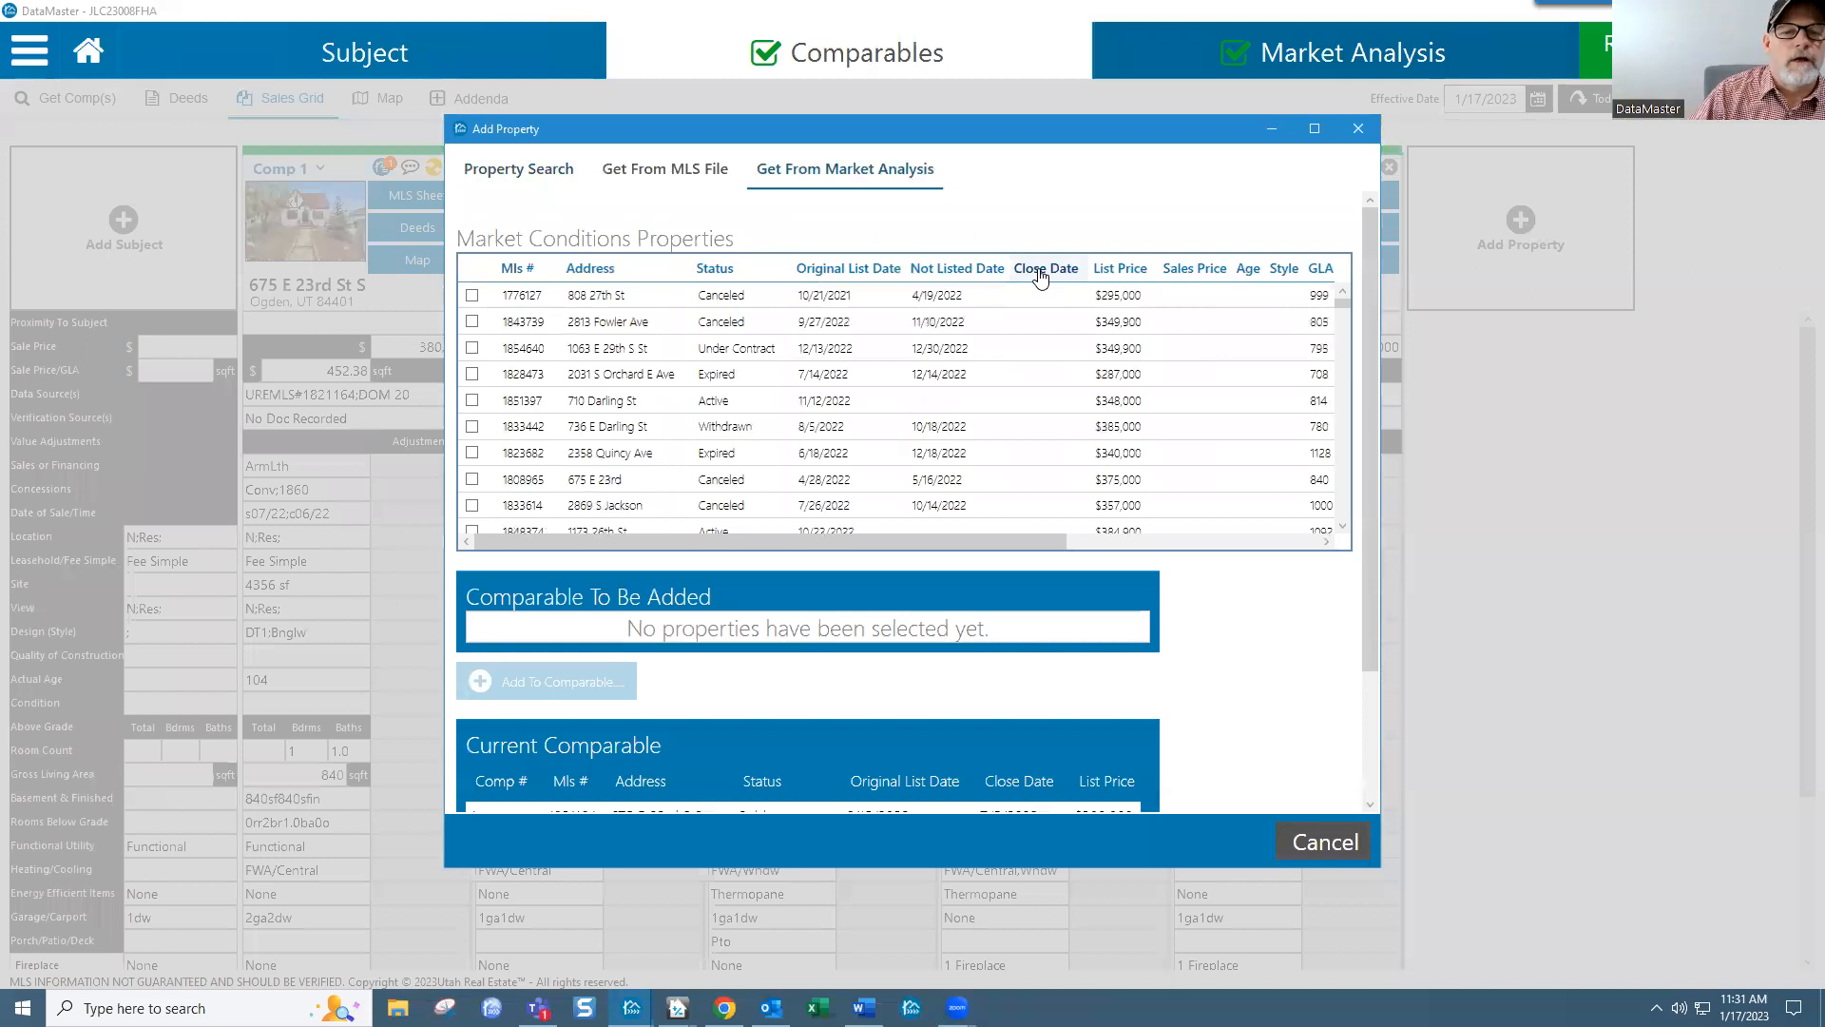
{"action": "left_click", "coordinate": [1040, 274]}
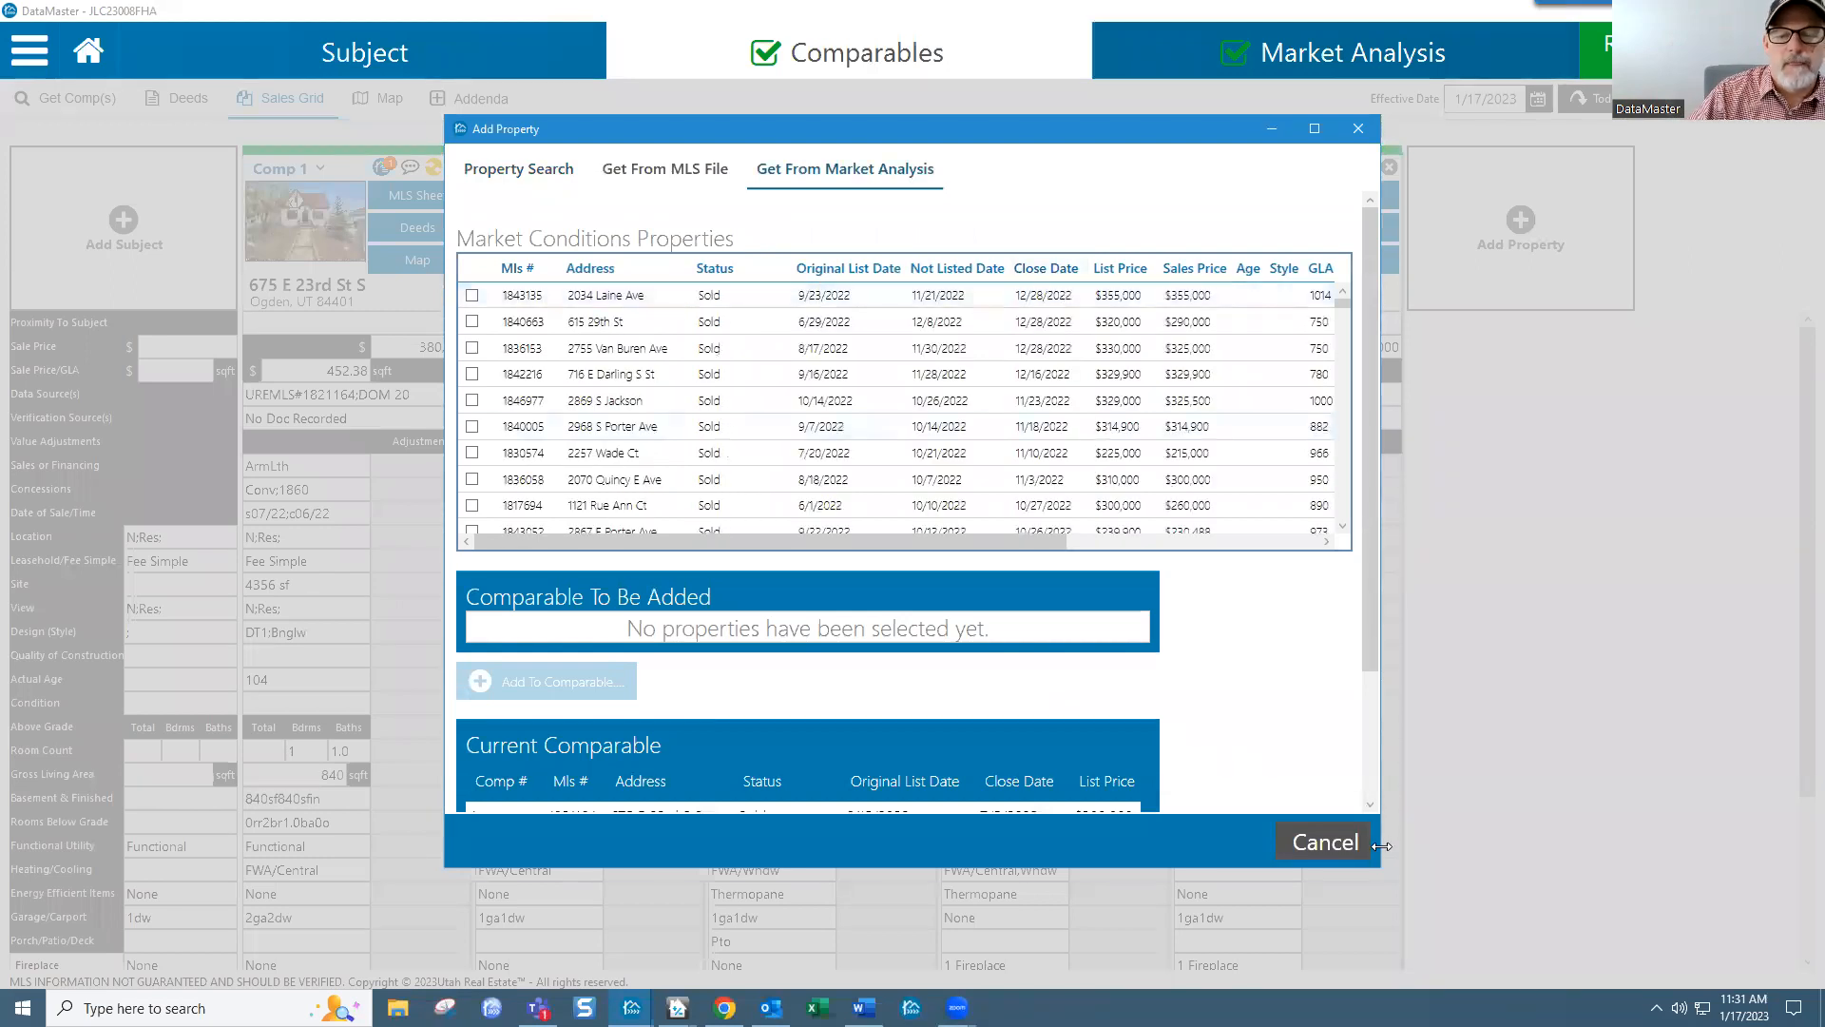
{"action": "left_click_drag", "start_coordinate": [1384, 871], "coordinate": [1633, 935]}
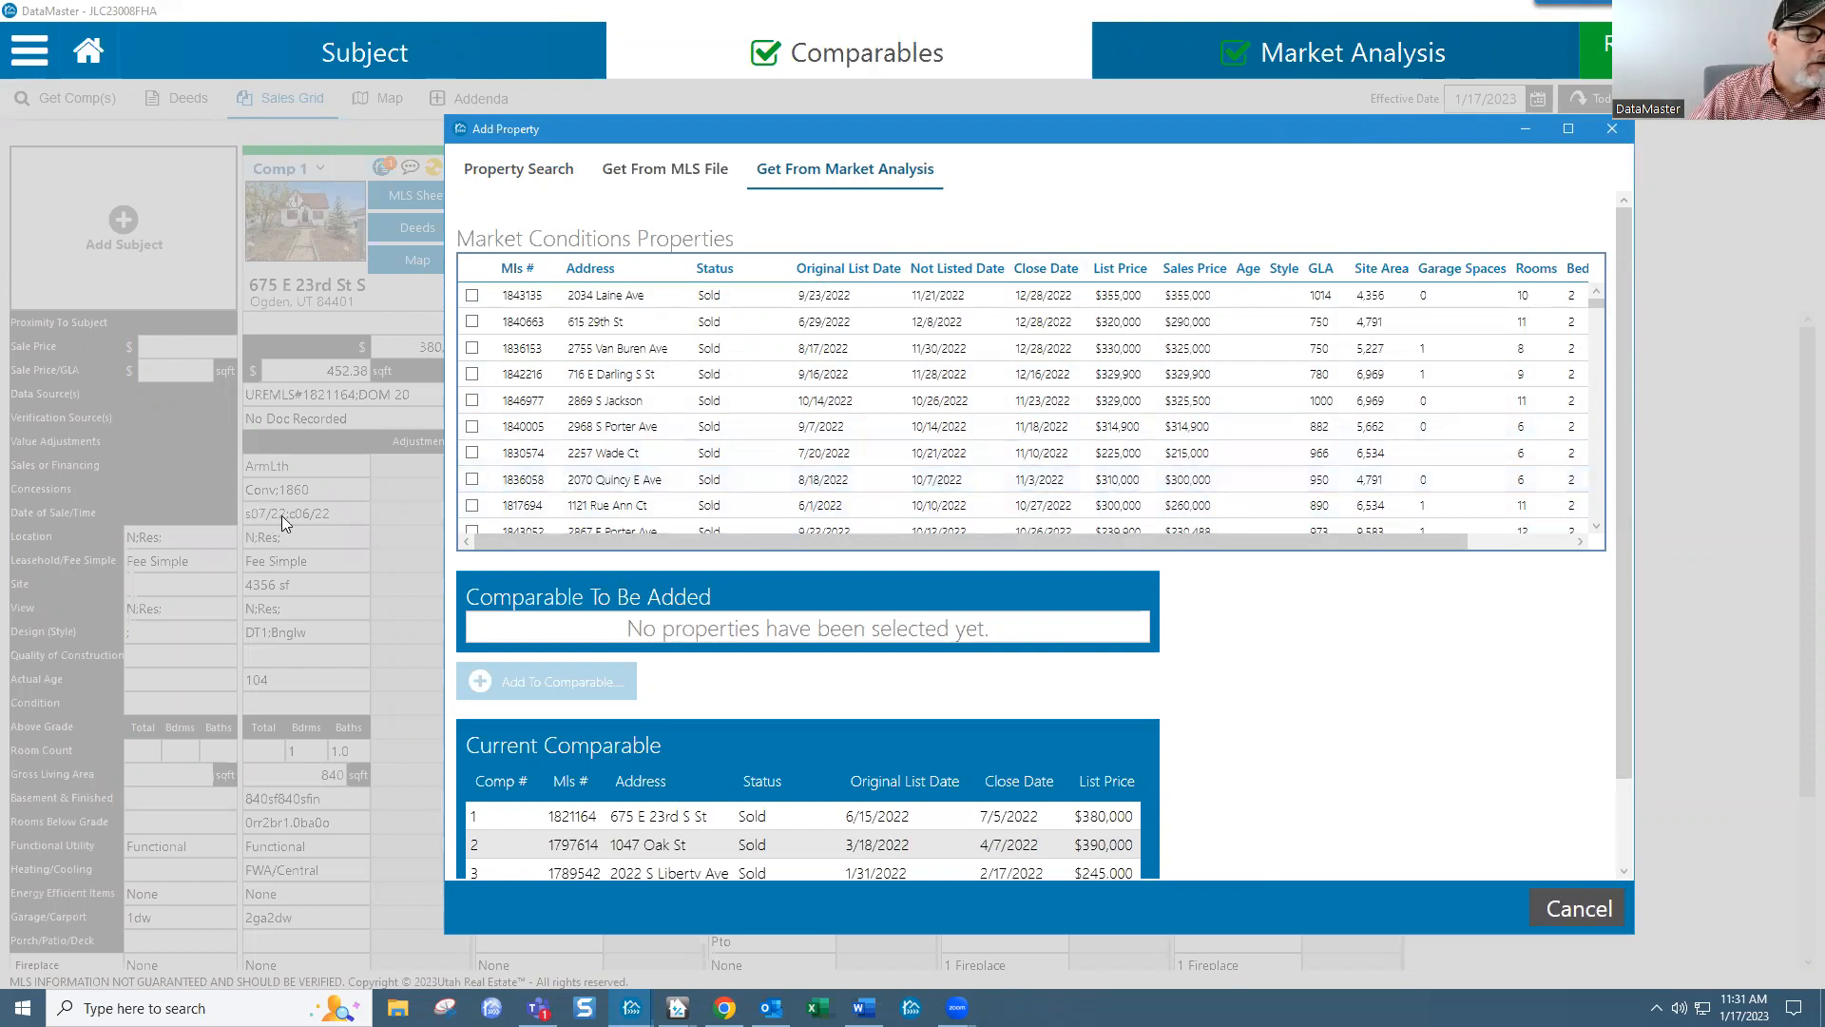
{"action": "mouse_move", "coordinate": [677, 136]}
{"action": "left_mouse_down"}
{"action": "mouse_move", "coordinate": [825, 126]}
{"action": "mouse_move", "coordinate": [819, 107]}
{"action": "mouse_move", "coordinate": [684, 107]}
{"action": "left_mouse_up"}
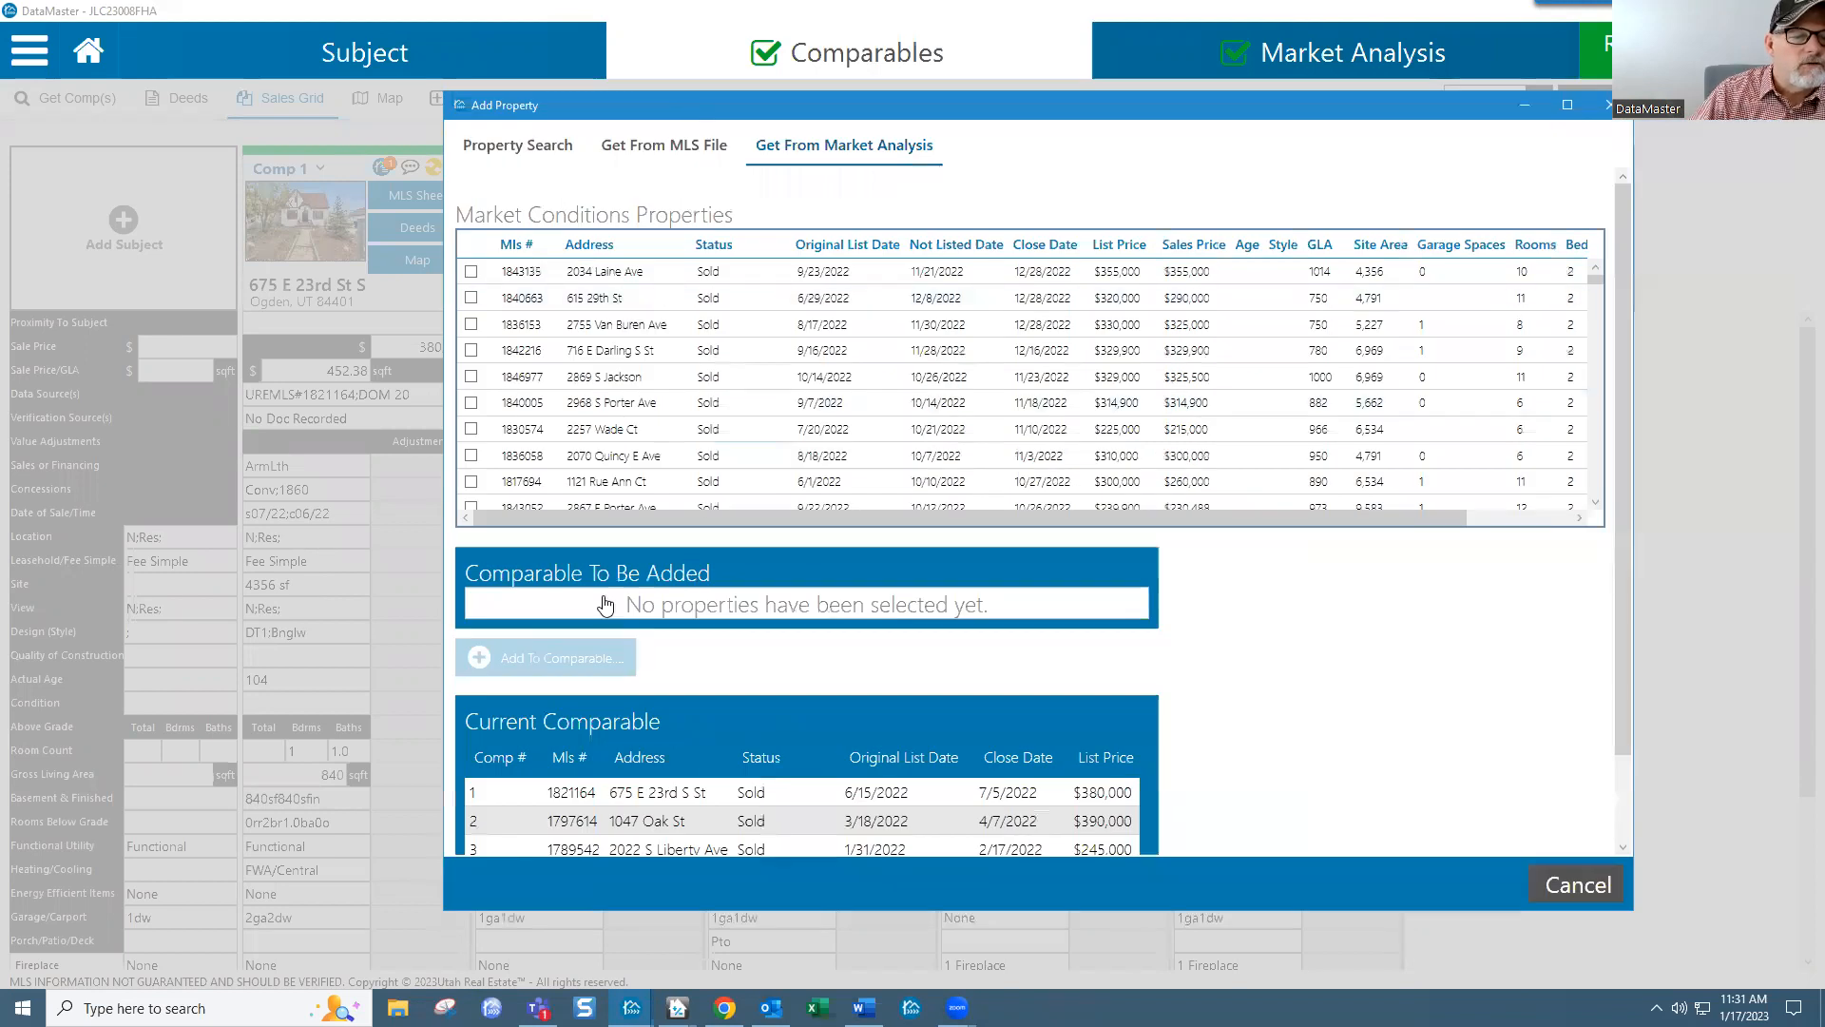
{"action": "left_click", "coordinate": [471, 456]}
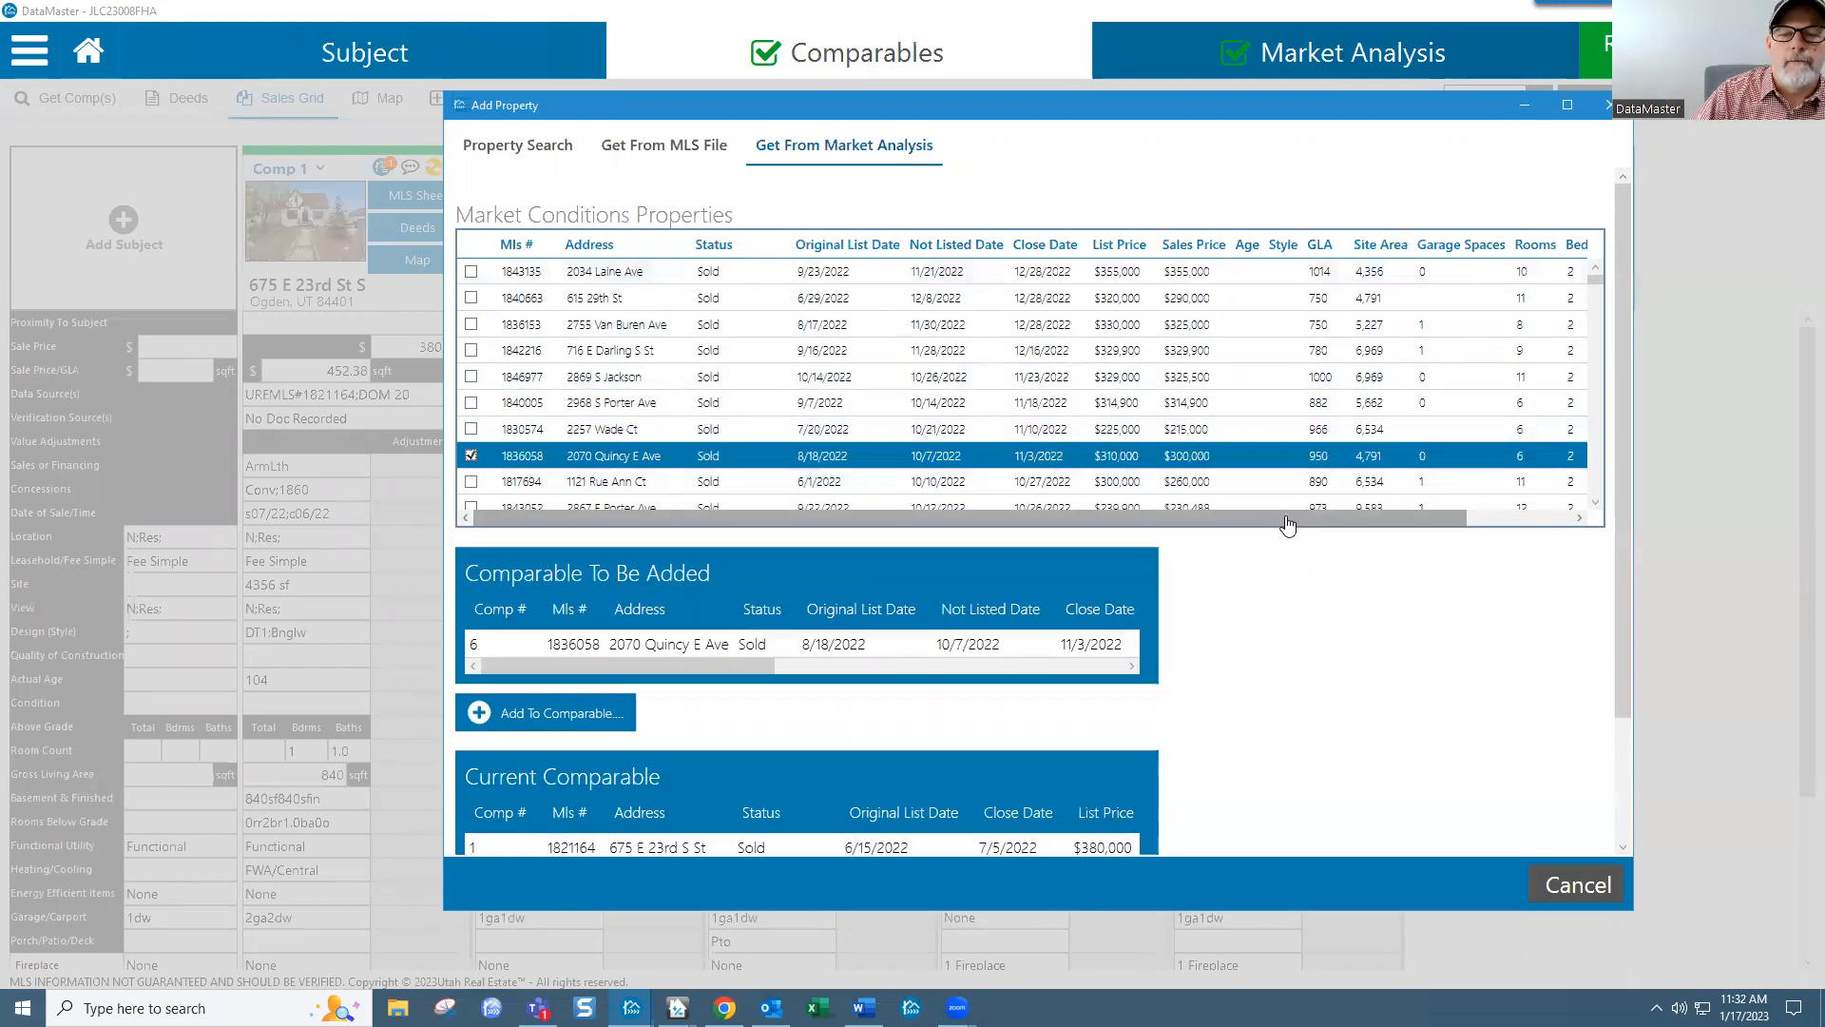
{"action": "left_click_drag", "start_coordinate": [1291, 525], "coordinate": [1215, 522]}
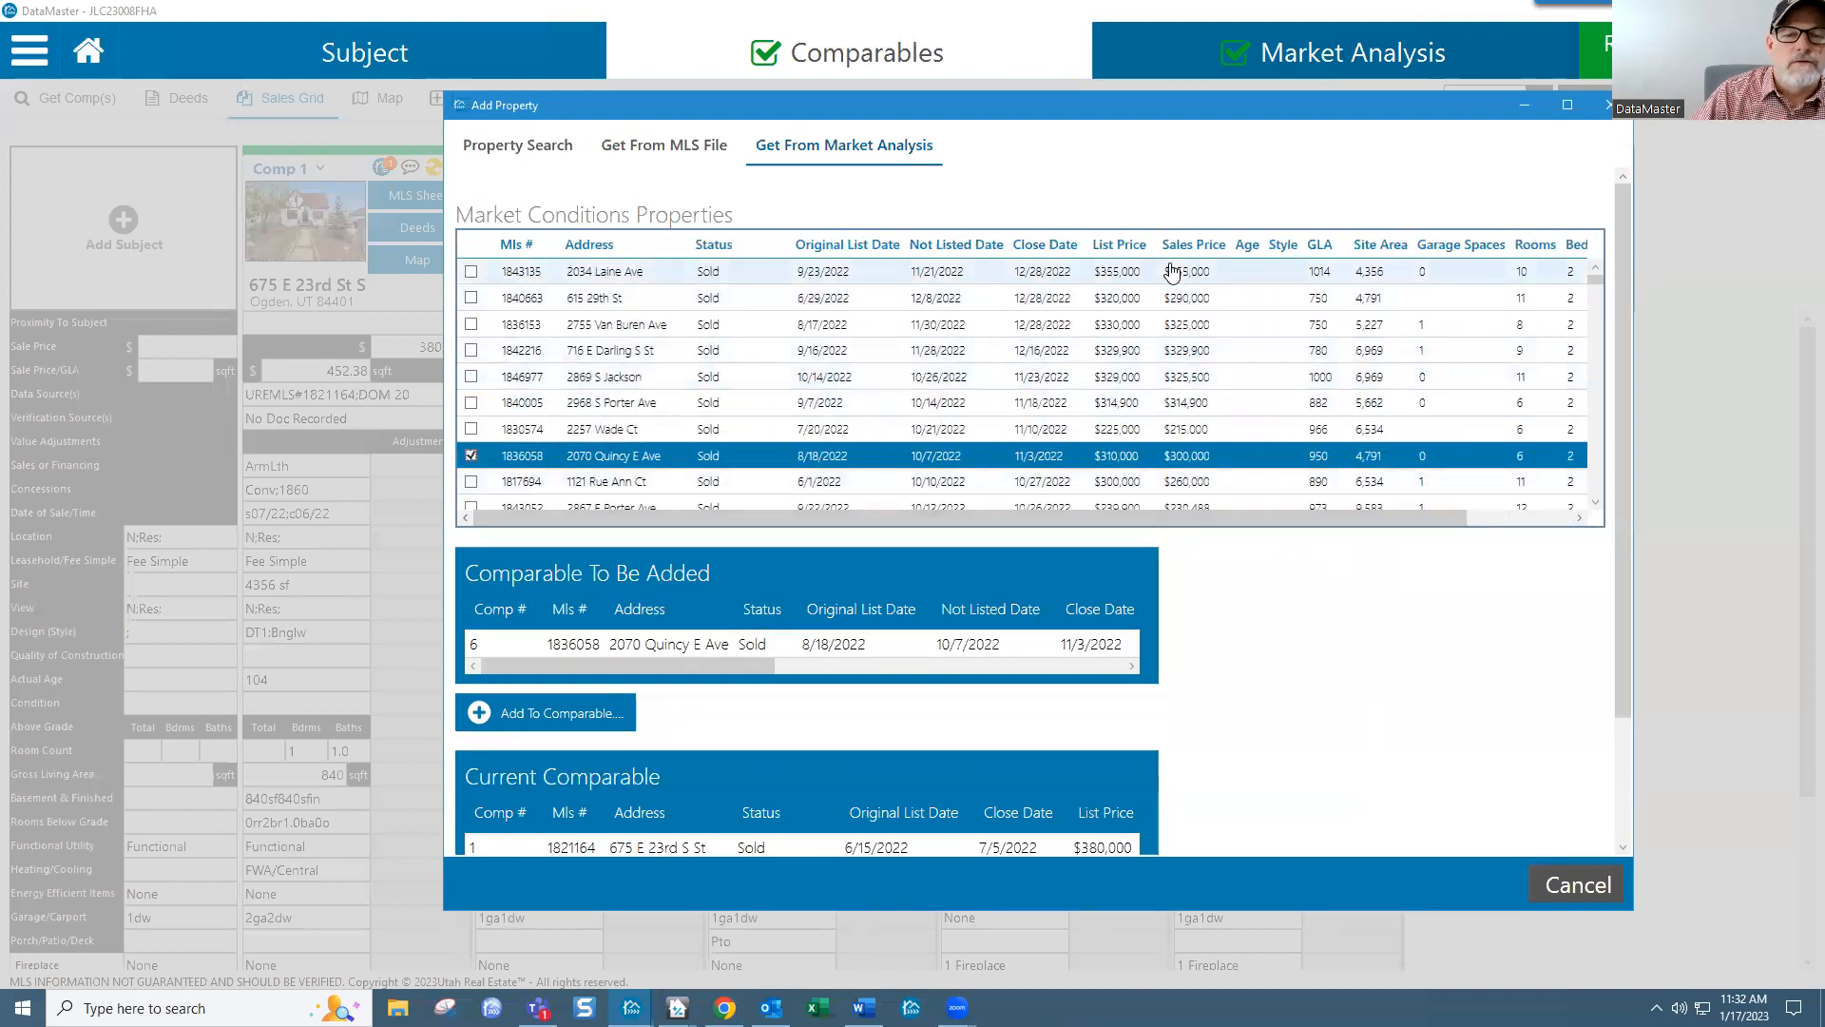
{"action": "left_click", "coordinate": [470, 271]}
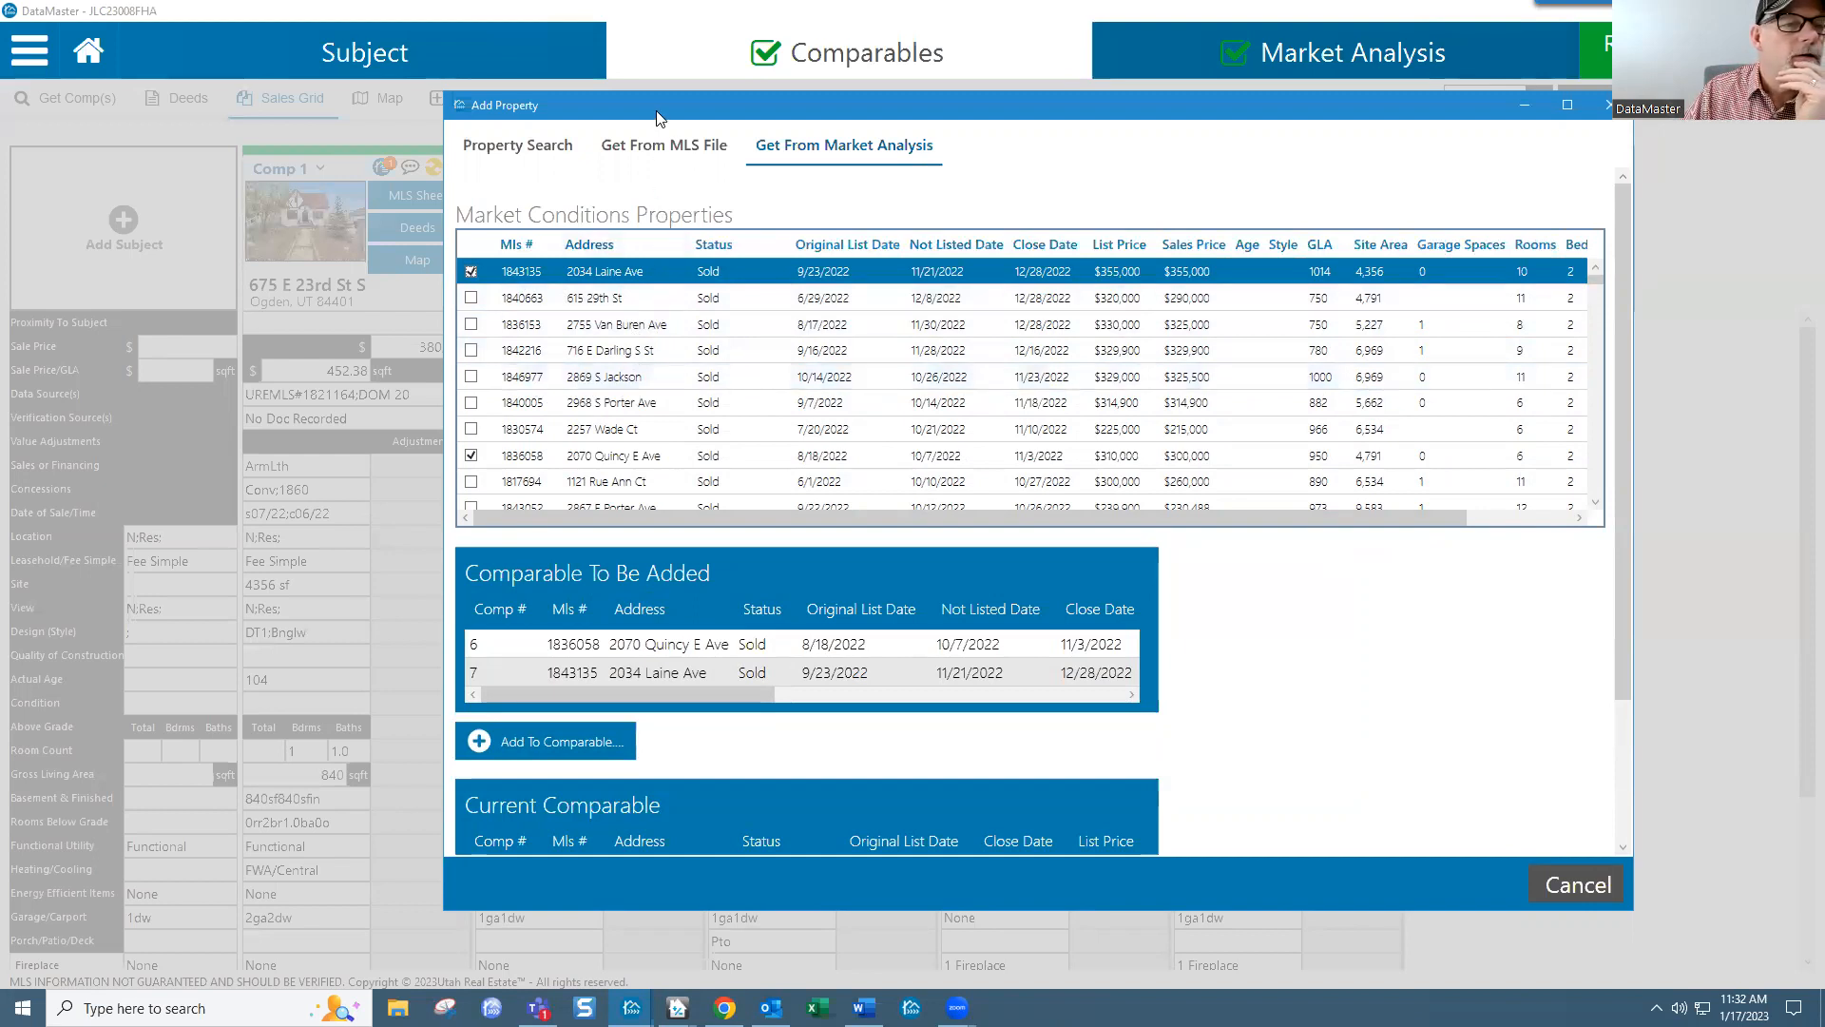
{"action": "left_click_drag", "start_coordinate": [659, 117], "coordinate": [730, 104]}
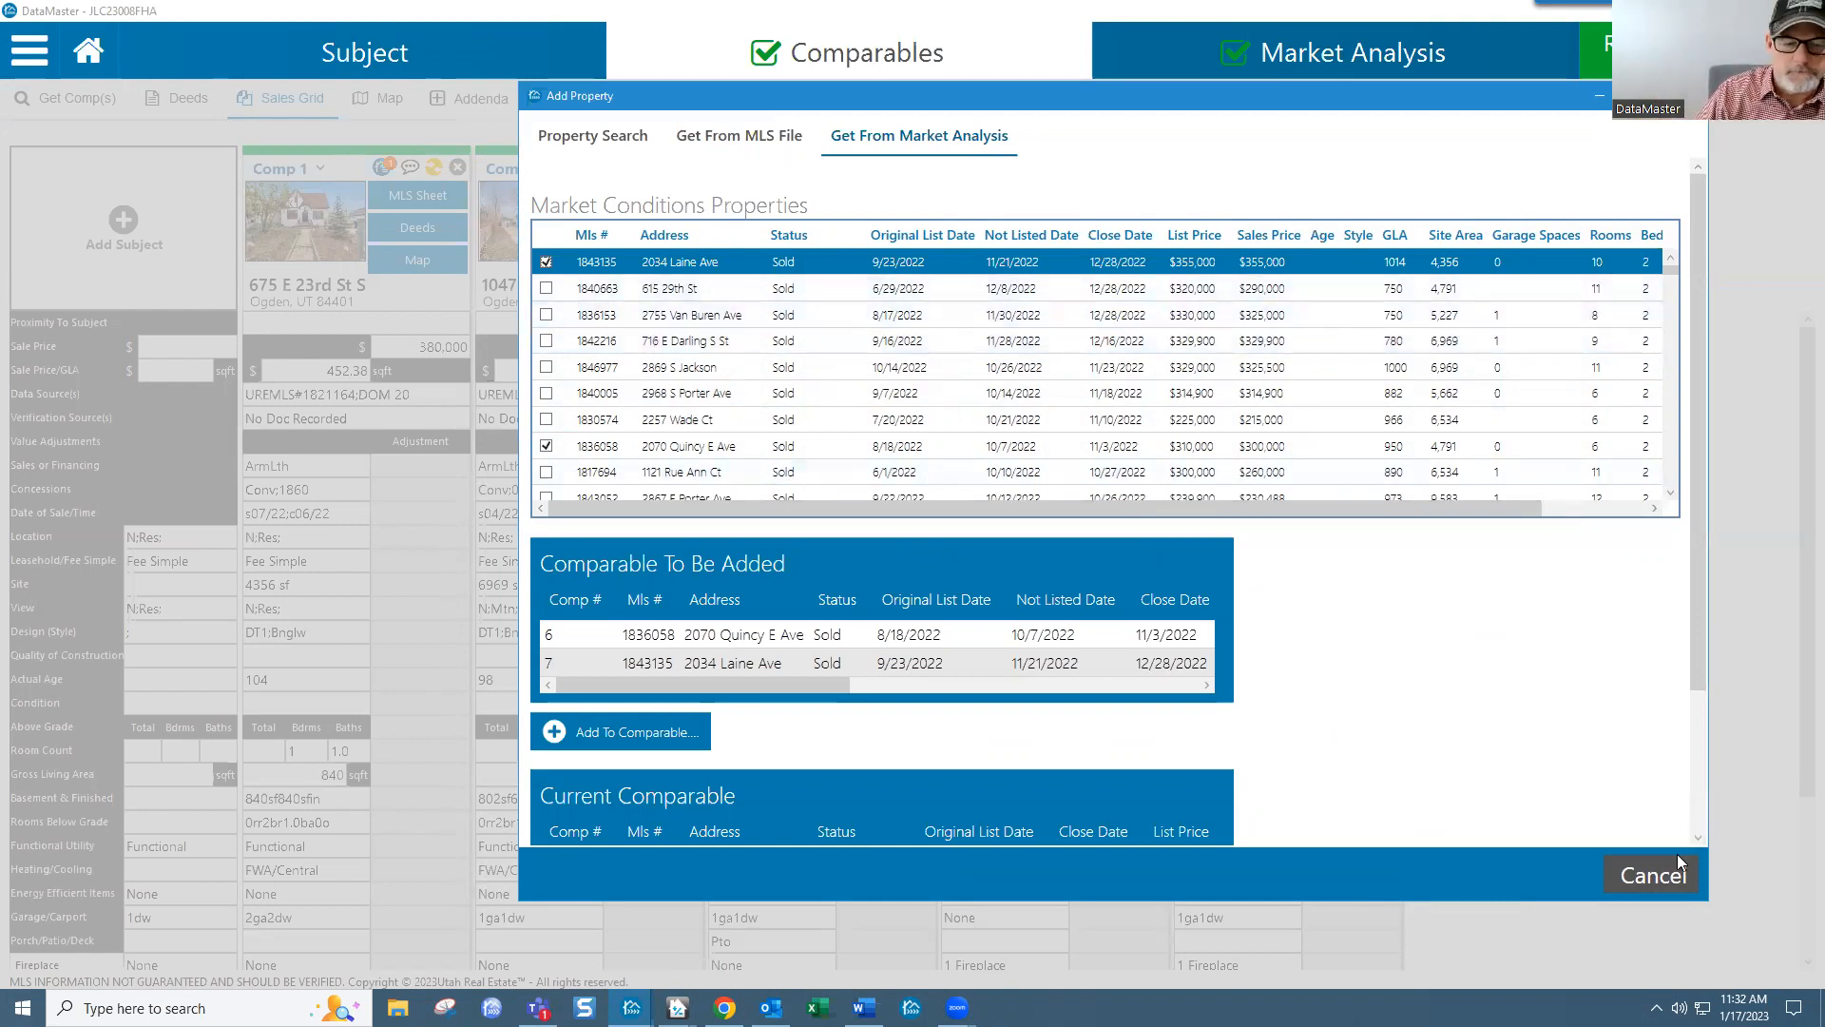
{"action": "left_click", "coordinate": [609, 741]}
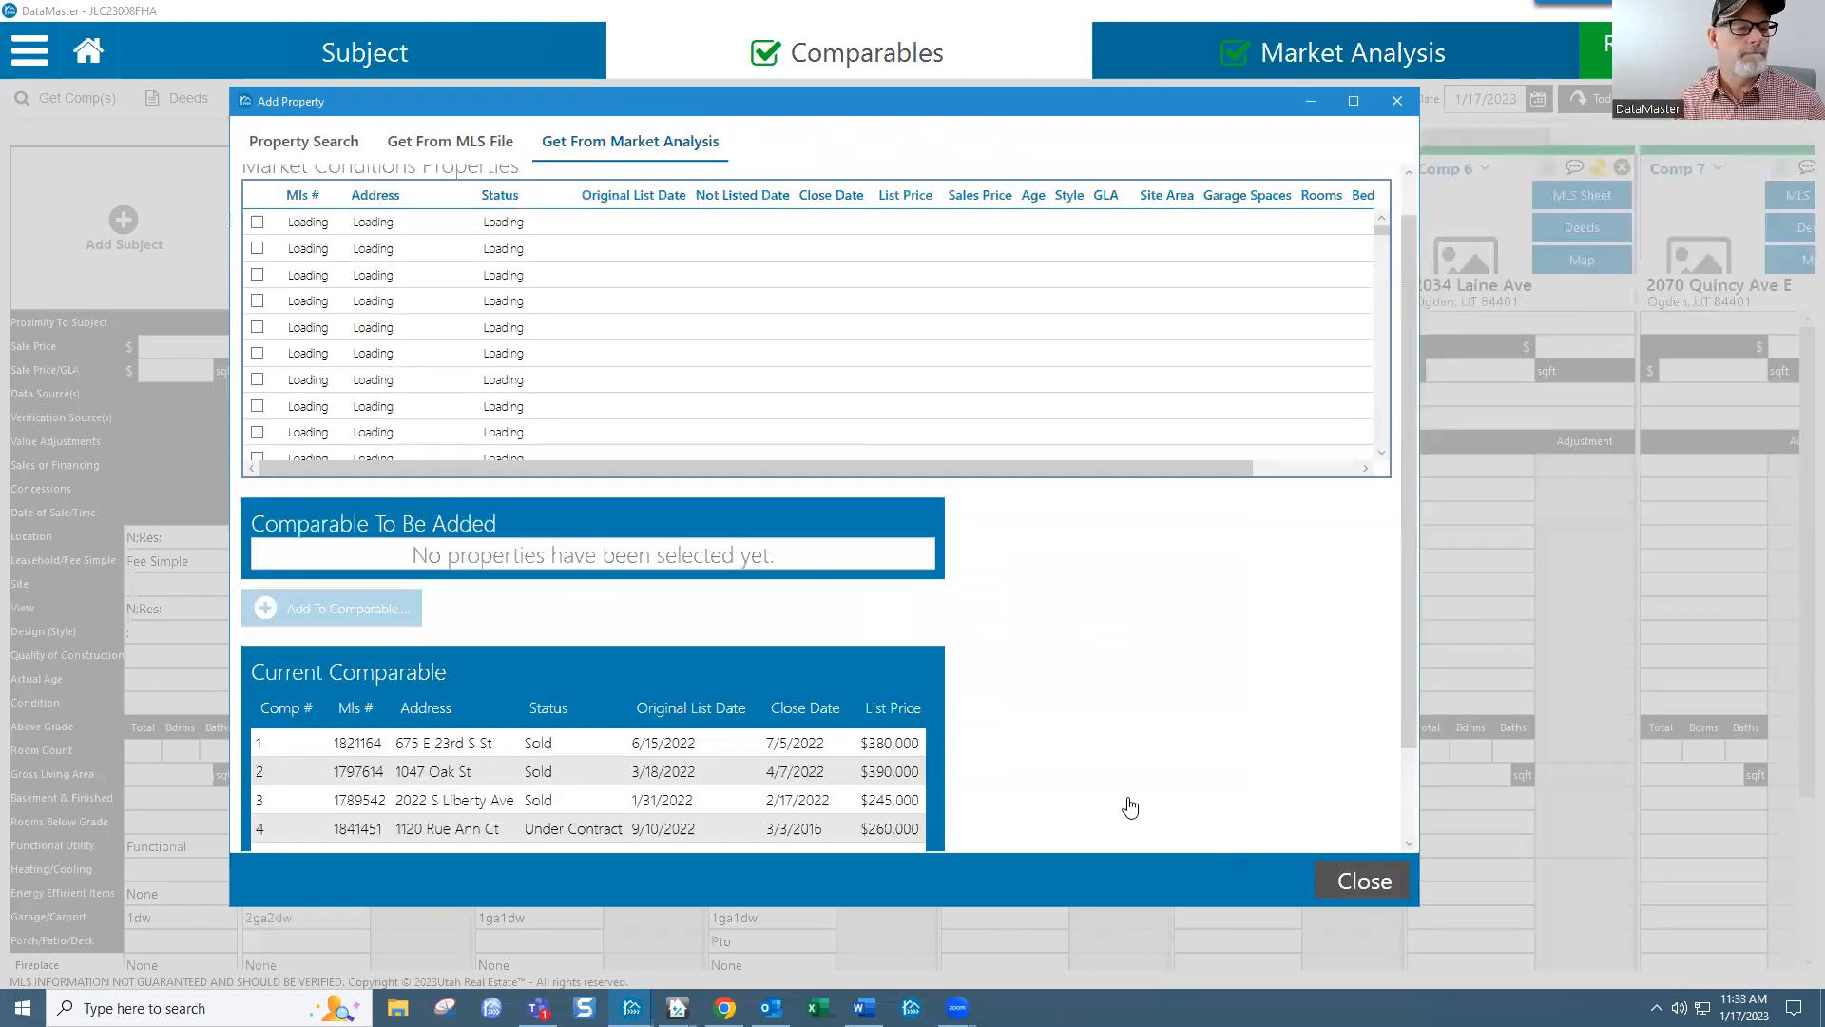
Step: Close Add Property and review Comp 2's listing photos and rooms-below-grade text
{"action": "left_click", "coordinate": [1365, 882]}
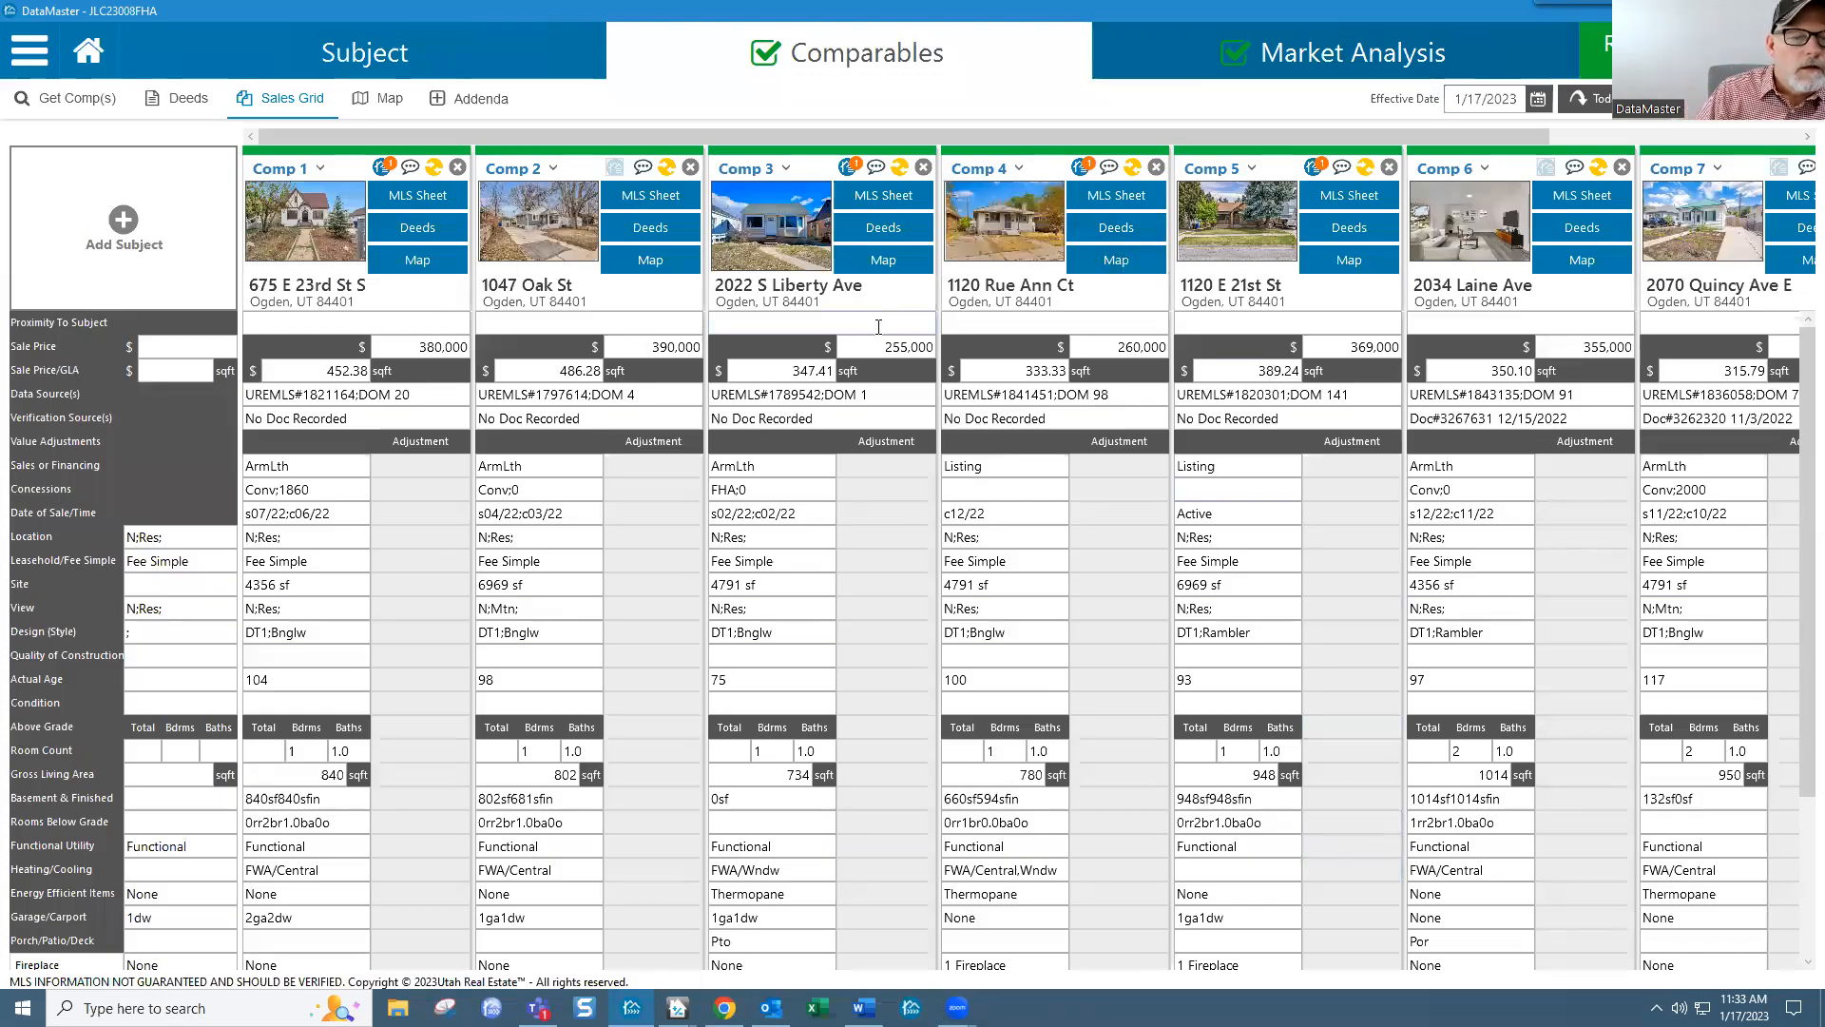
{"action": "mouse_move", "coordinate": [537, 237]}
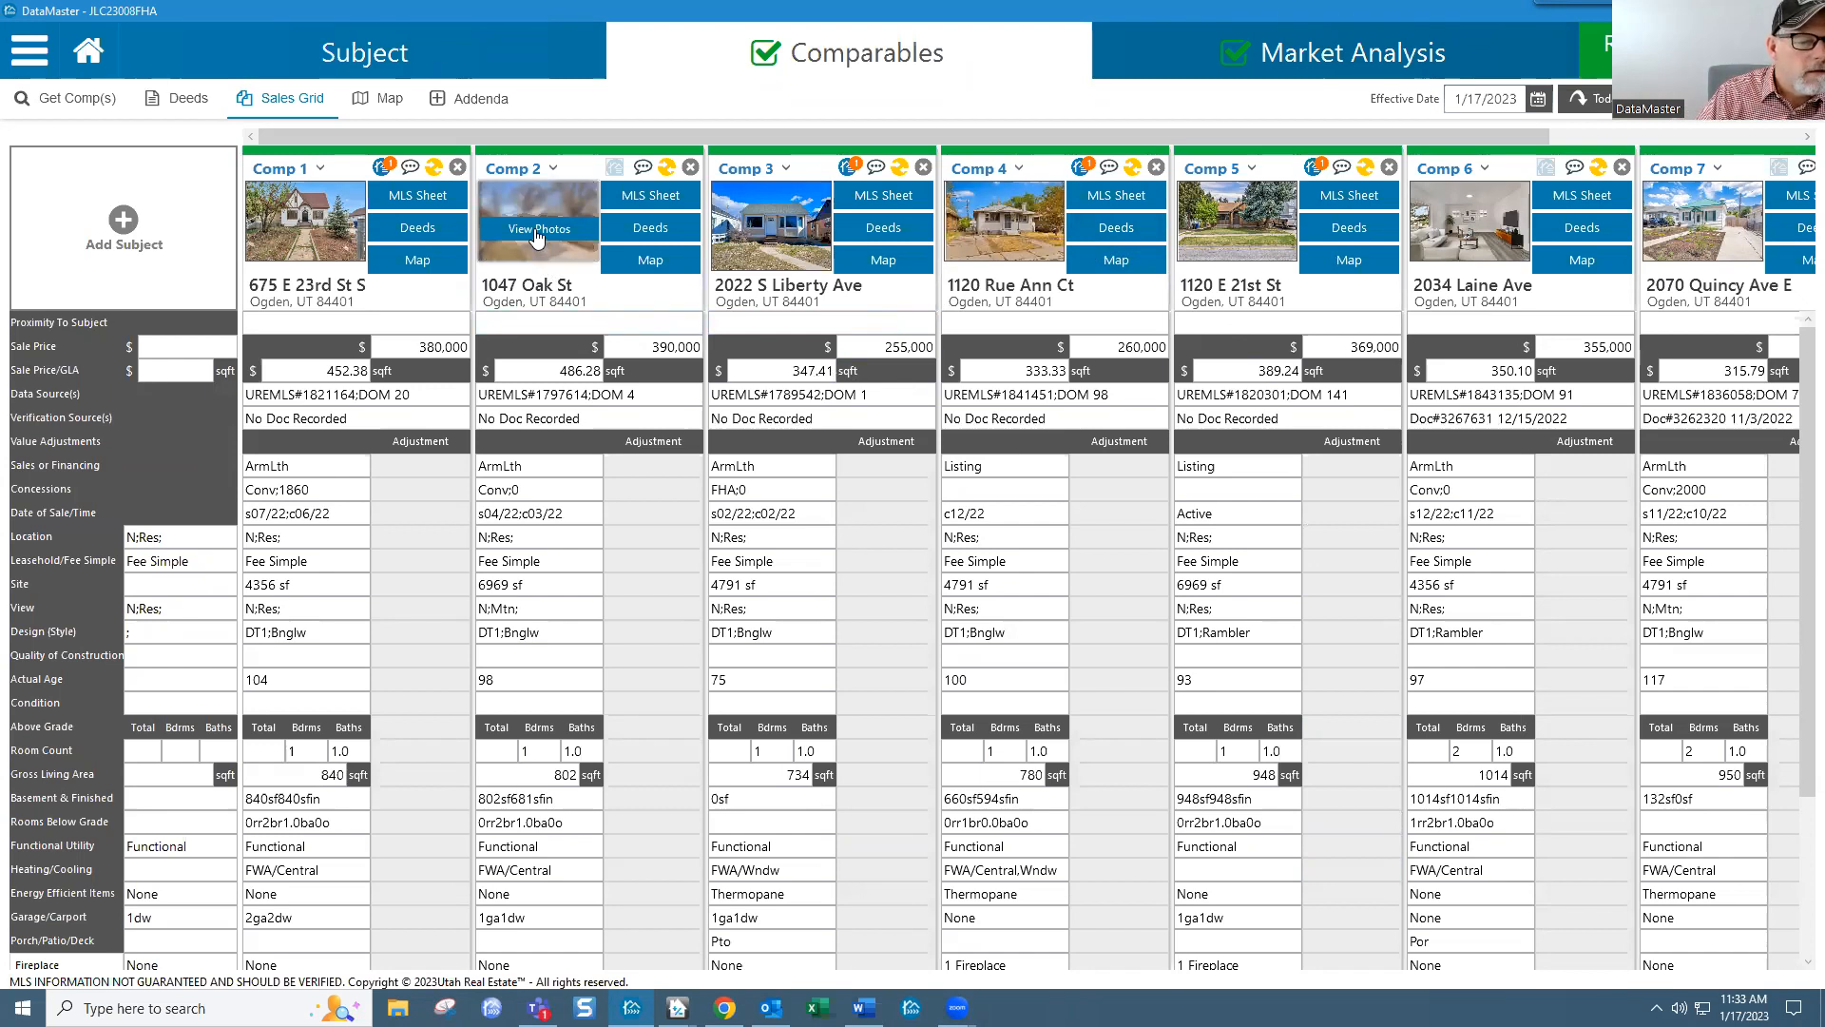
{"action": "left_click", "coordinate": [537, 233]}
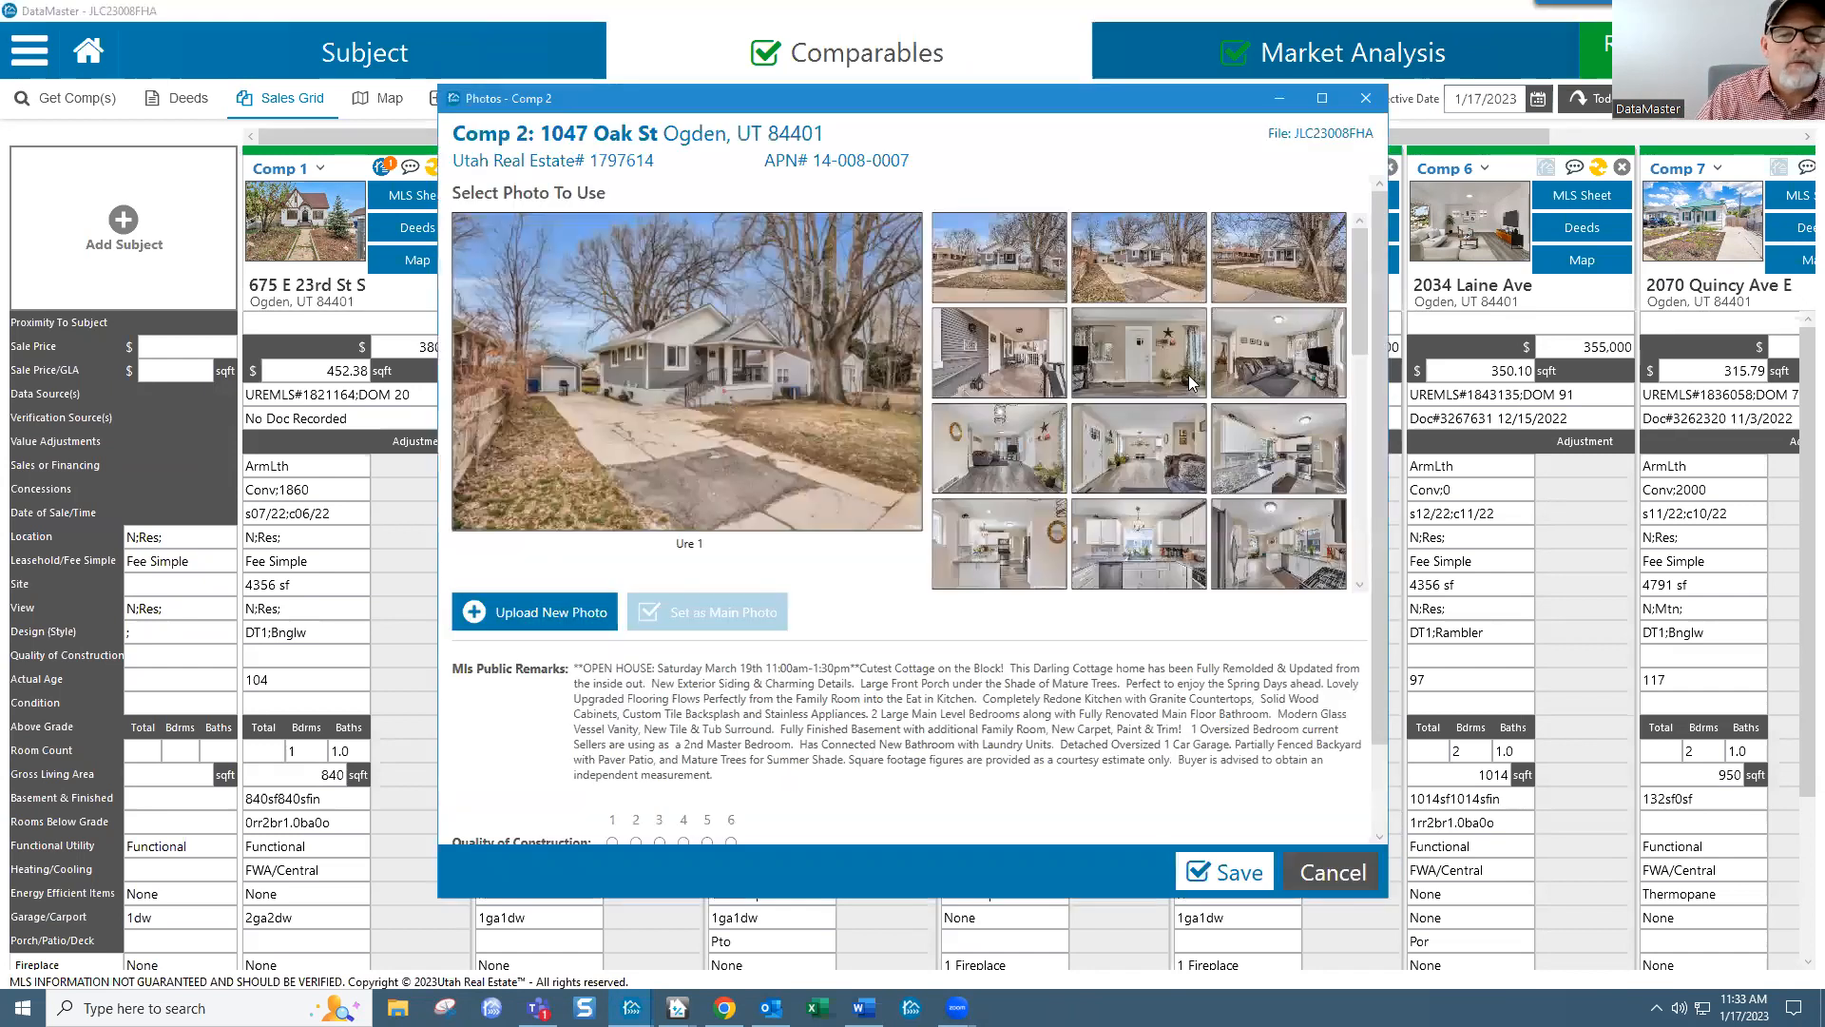
{"action": "left_click", "coordinate": [1148, 456]}
{"action": "left_click", "coordinate": [968, 466]}
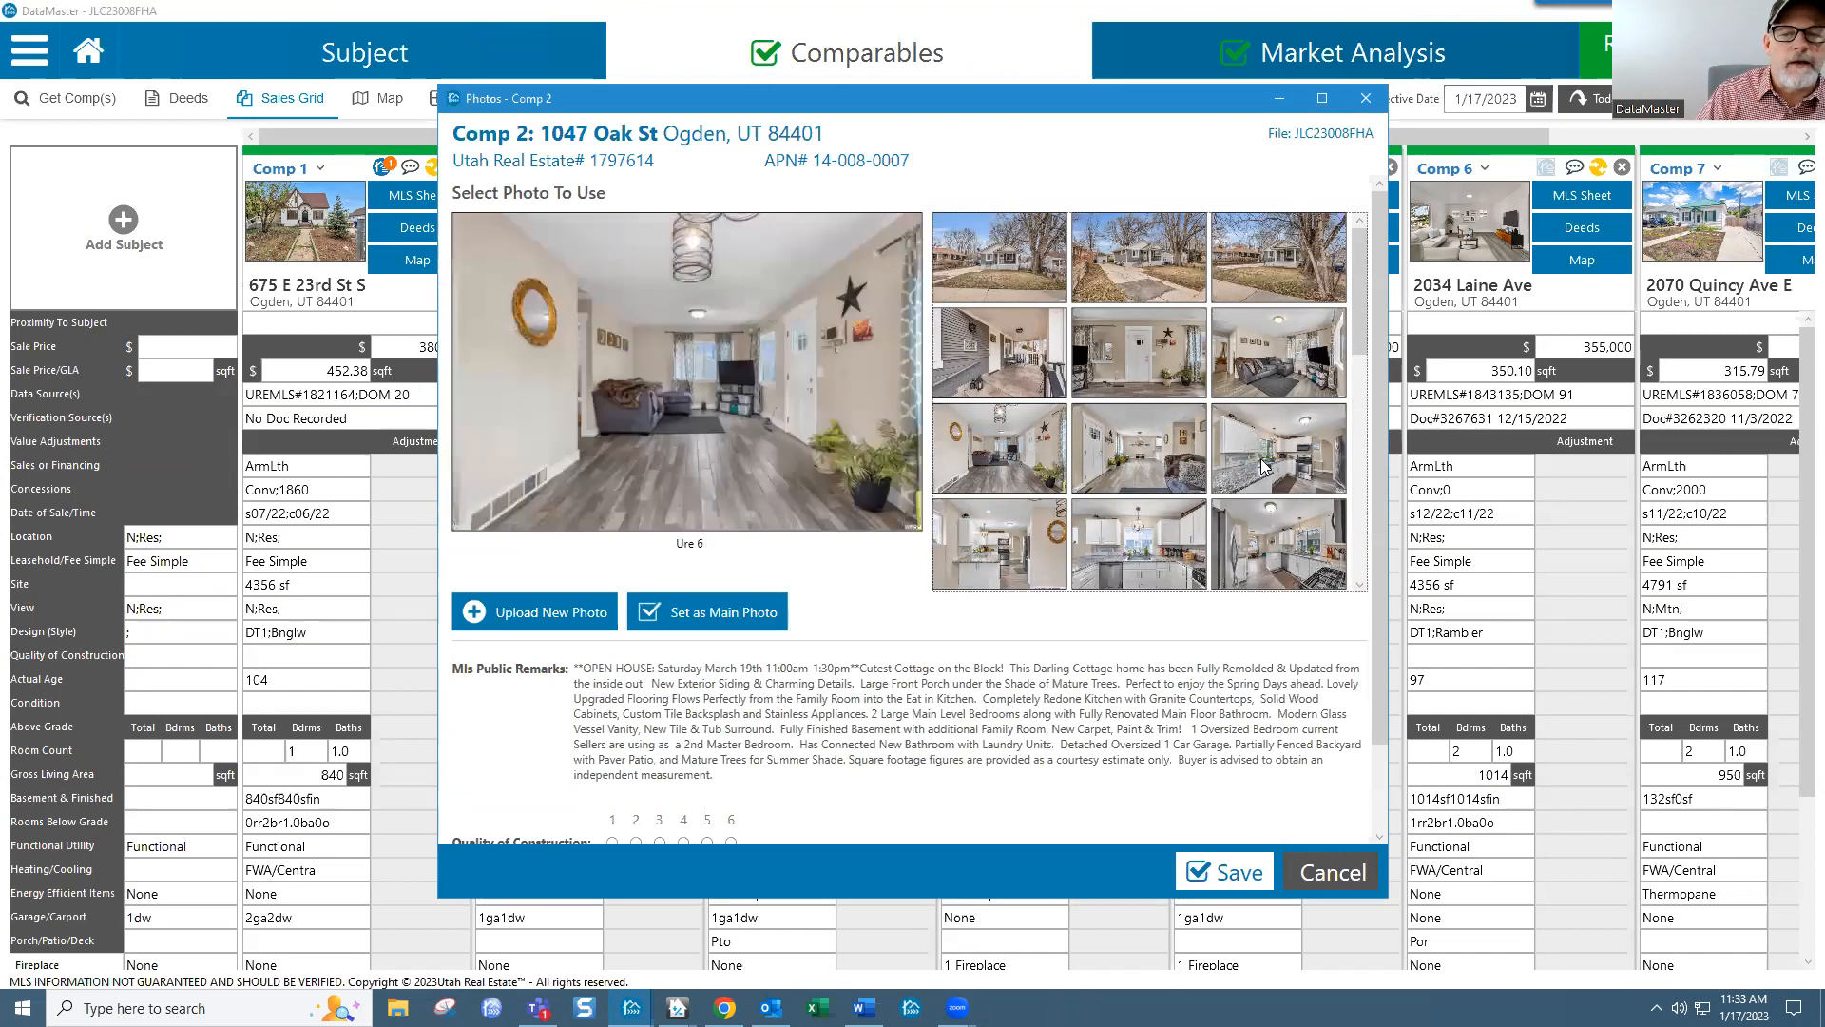
{"action": "left_click", "coordinate": [1267, 529]}
{"action": "left_click", "coordinate": [1155, 554]}
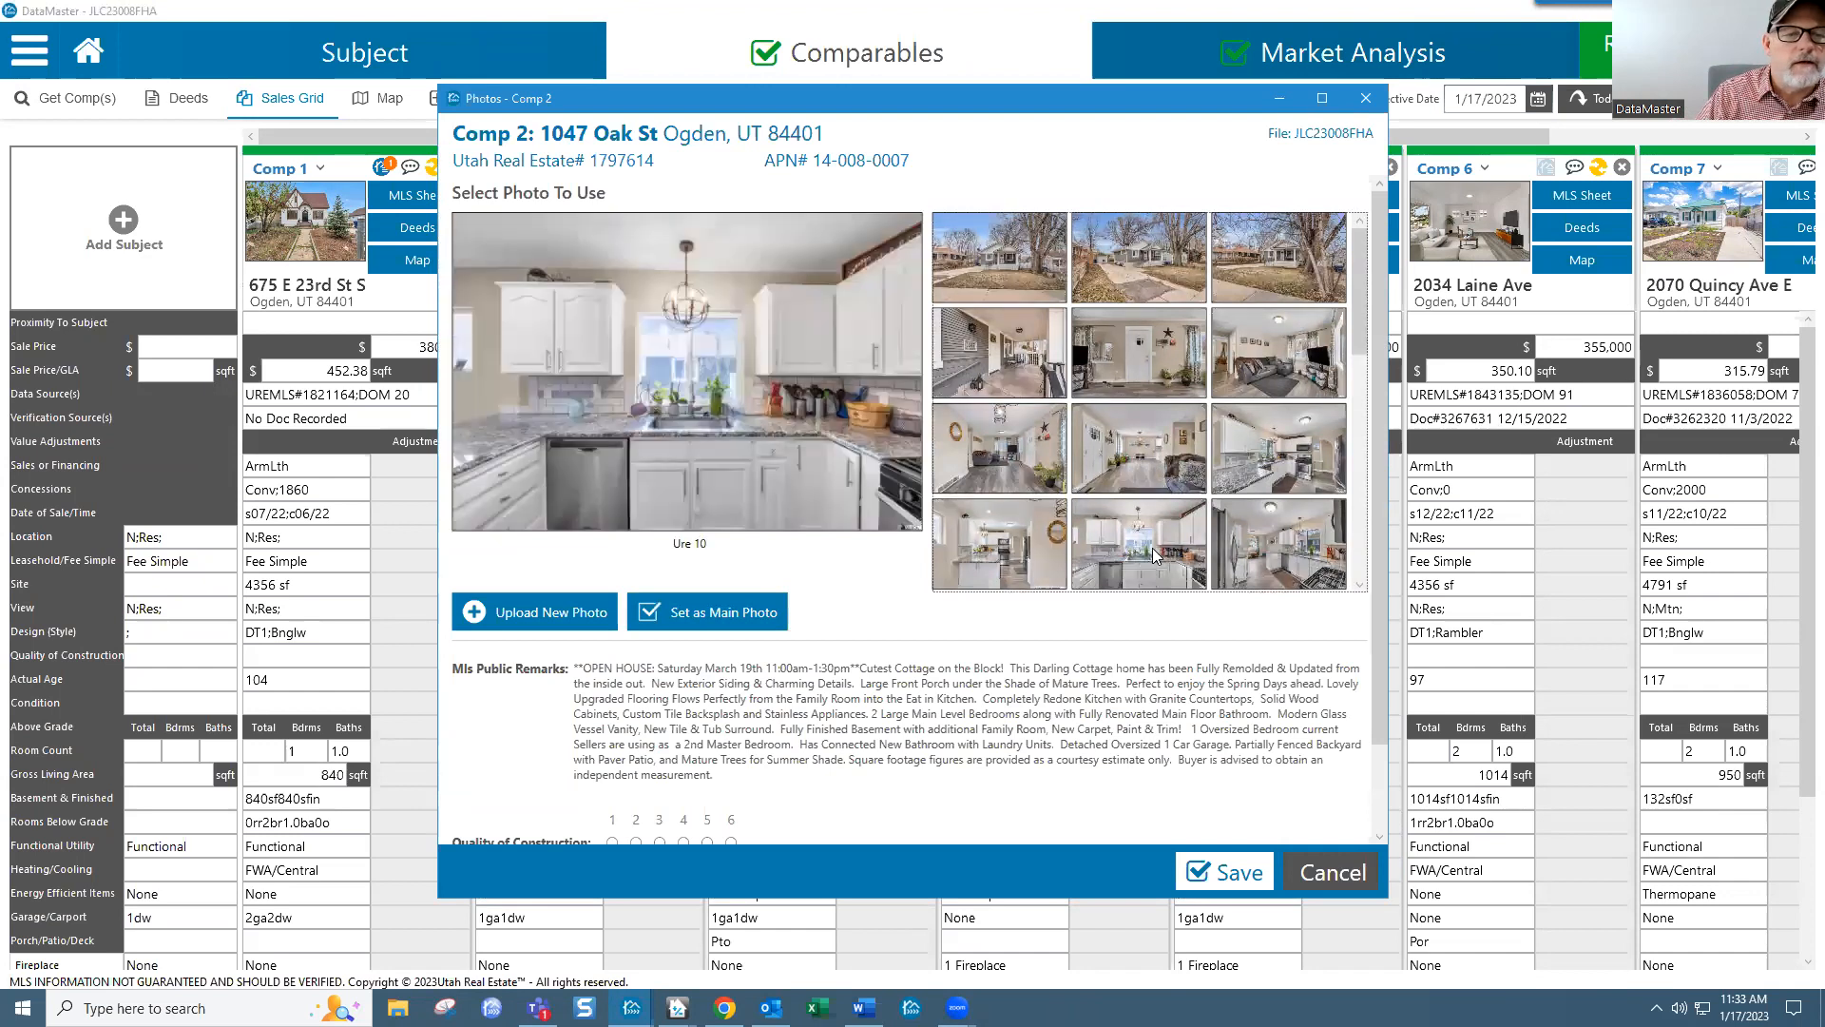
{"action": "left_click", "coordinate": [1366, 98]}
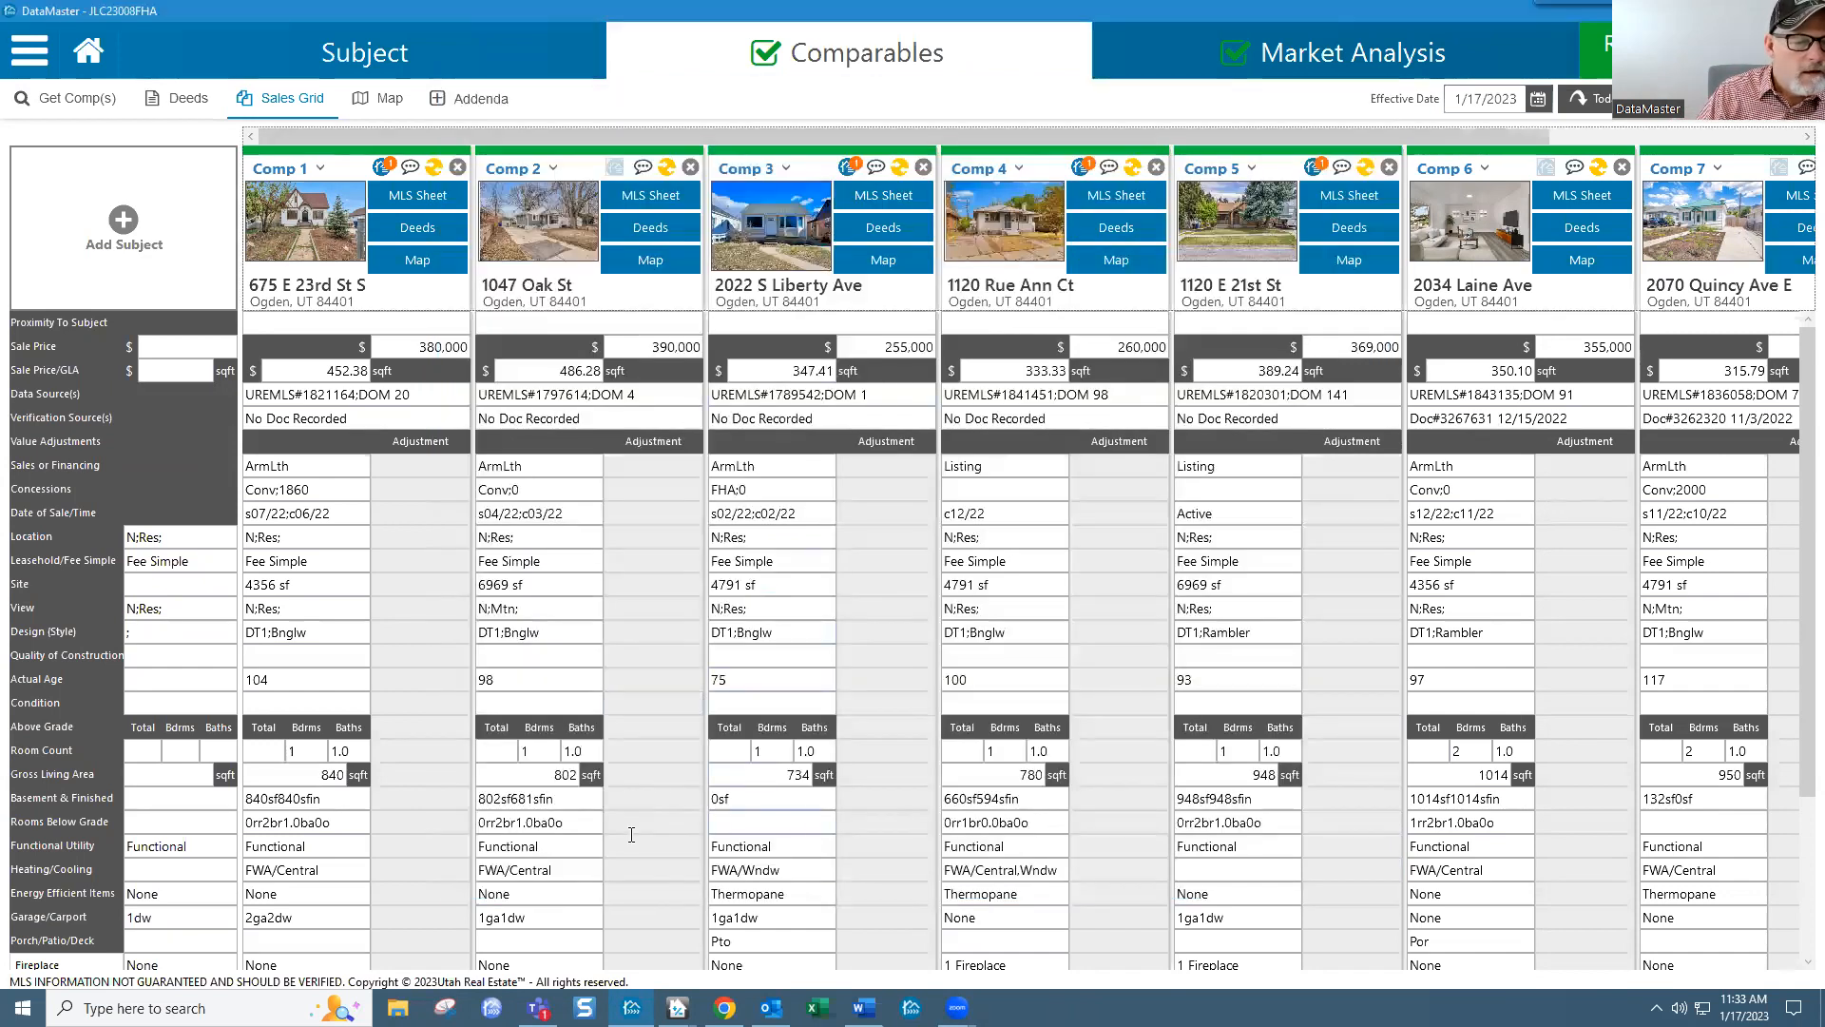
{"action": "left_click_drag", "start_coordinate": [565, 822], "coordinate": [480, 810]}
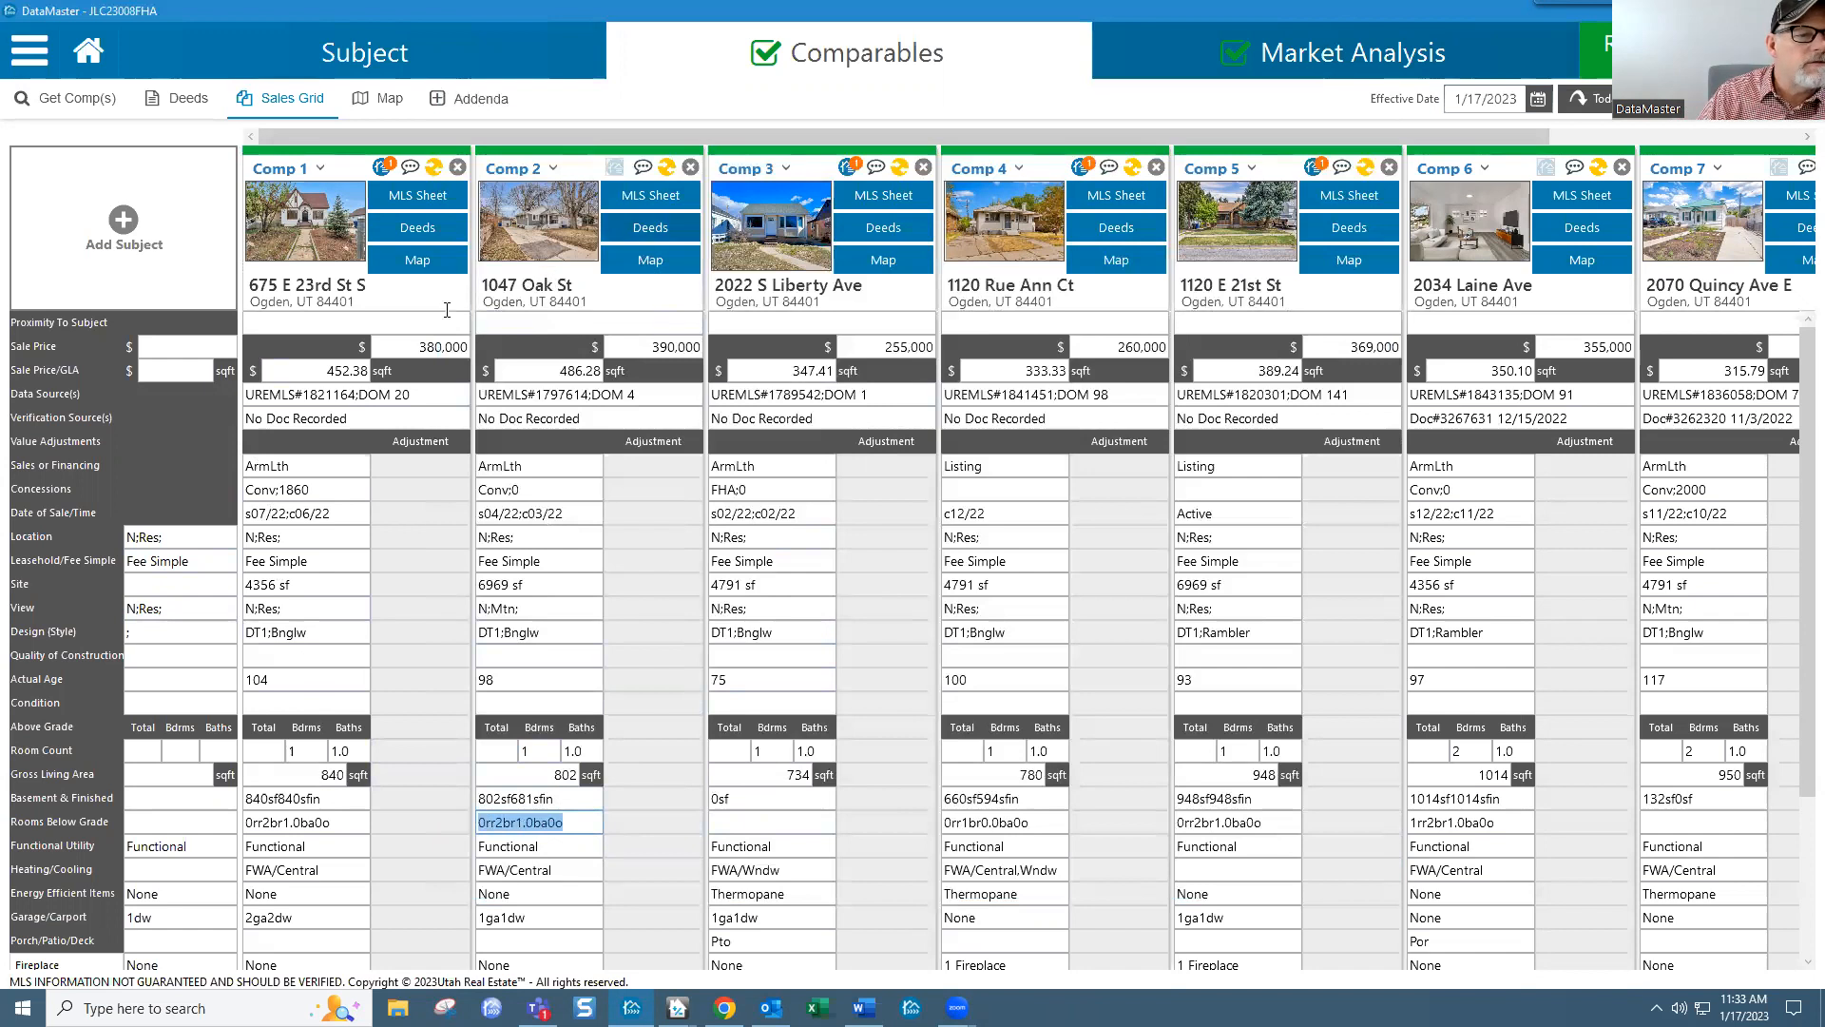
Step: Set the brick exterior photo as Comp 6's main photo and save
{"action": "left_click", "coordinate": [1497, 226]}
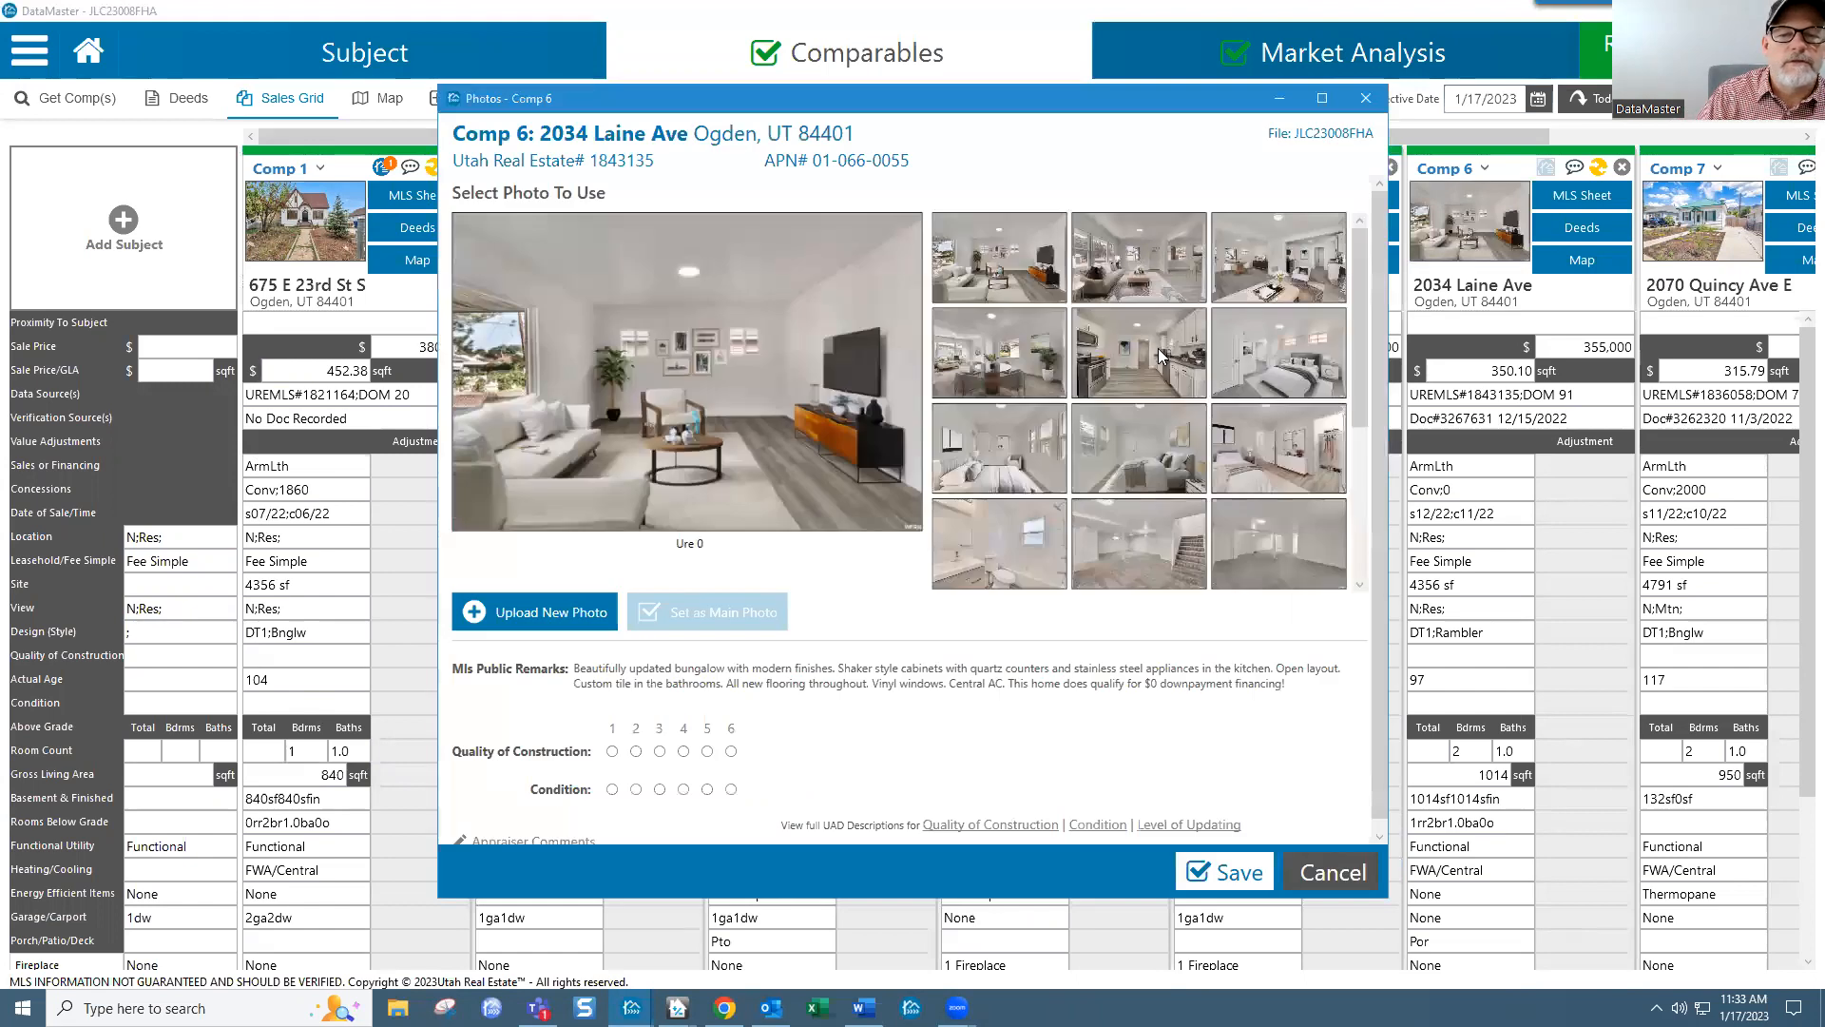
{"action": "scroll", "coordinate": [1164, 331], "scroll_direction": "down", "scroll_amount": 3}
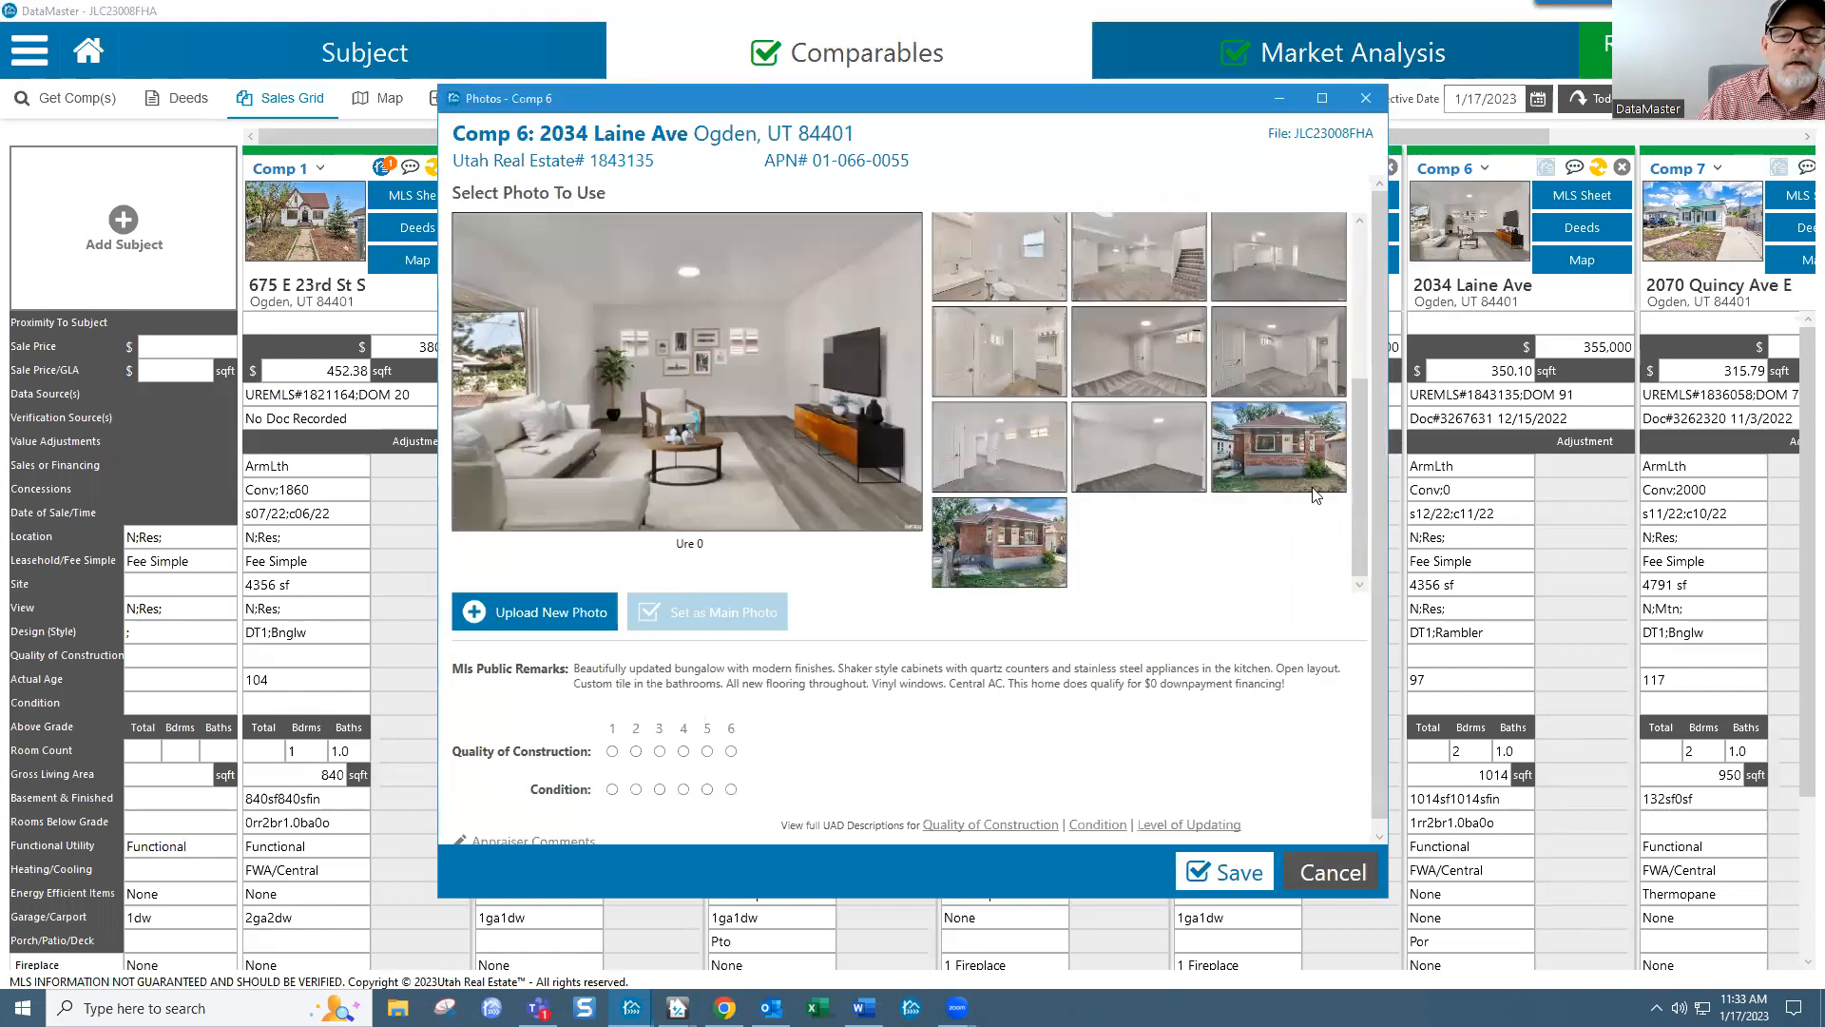
{"action": "left_click", "coordinate": [1290, 443]}
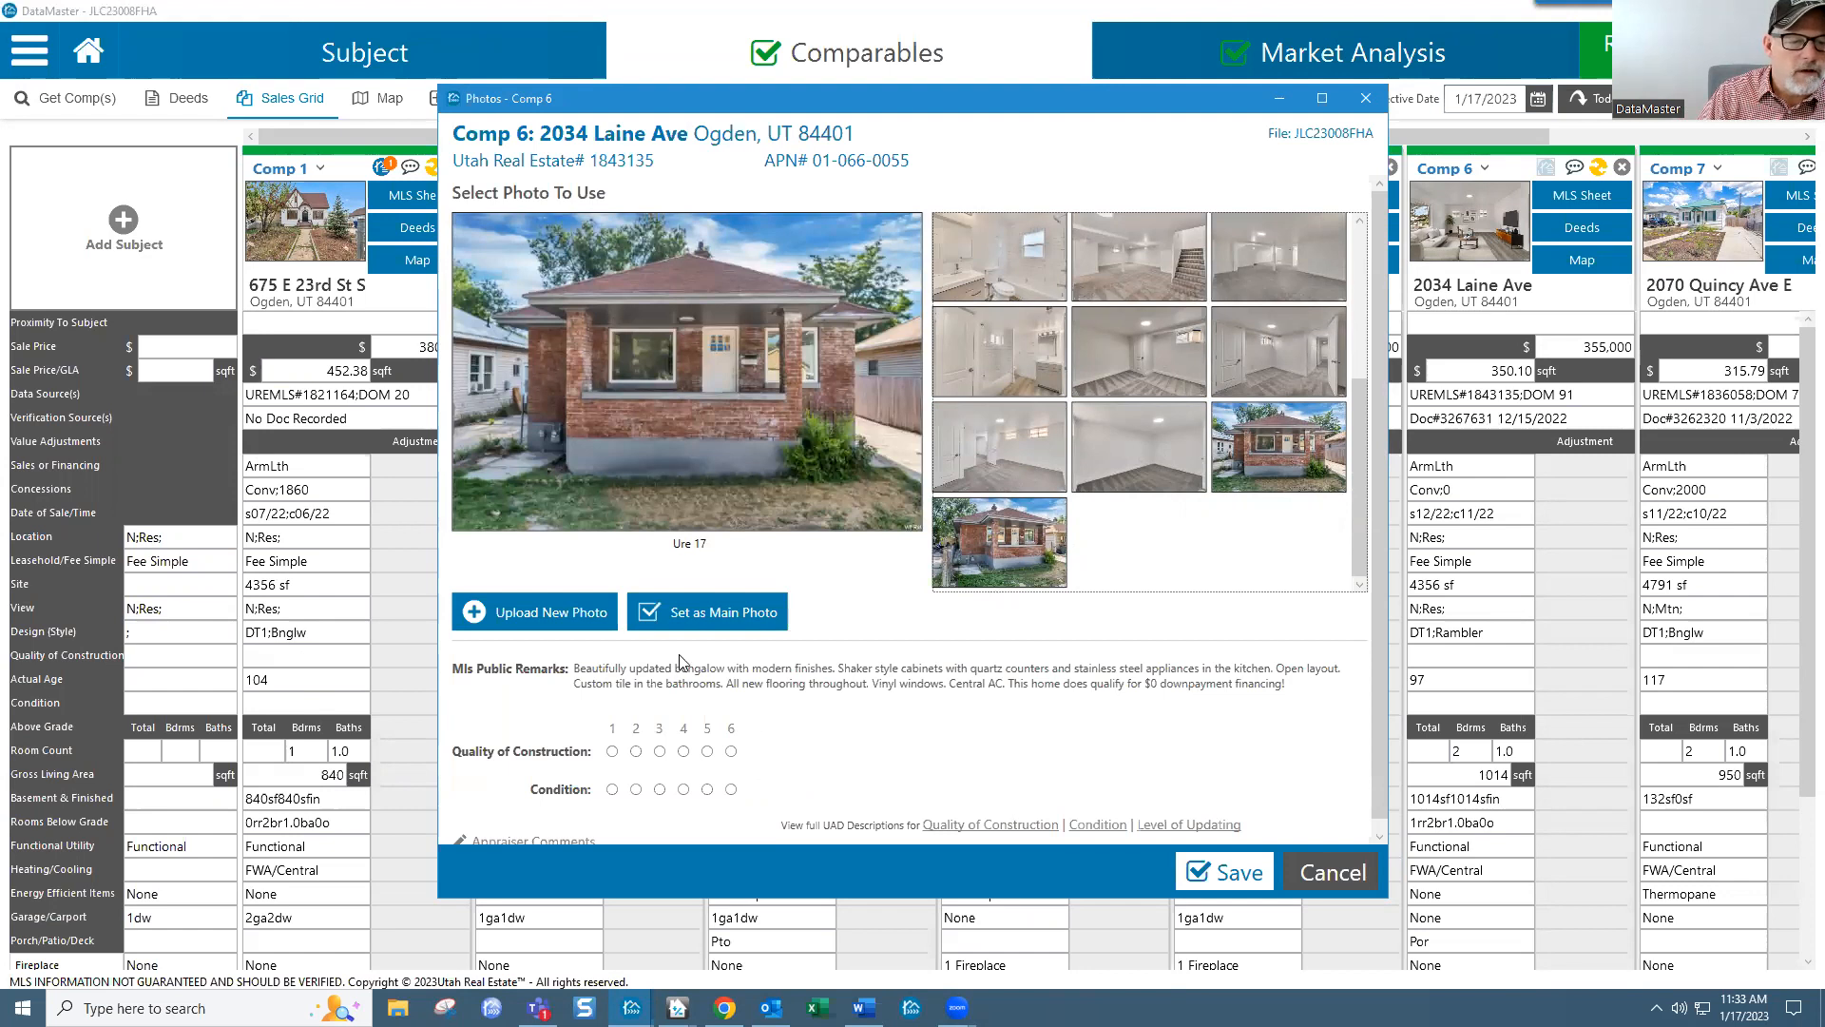
{"action": "left_click", "coordinate": [725, 615]}
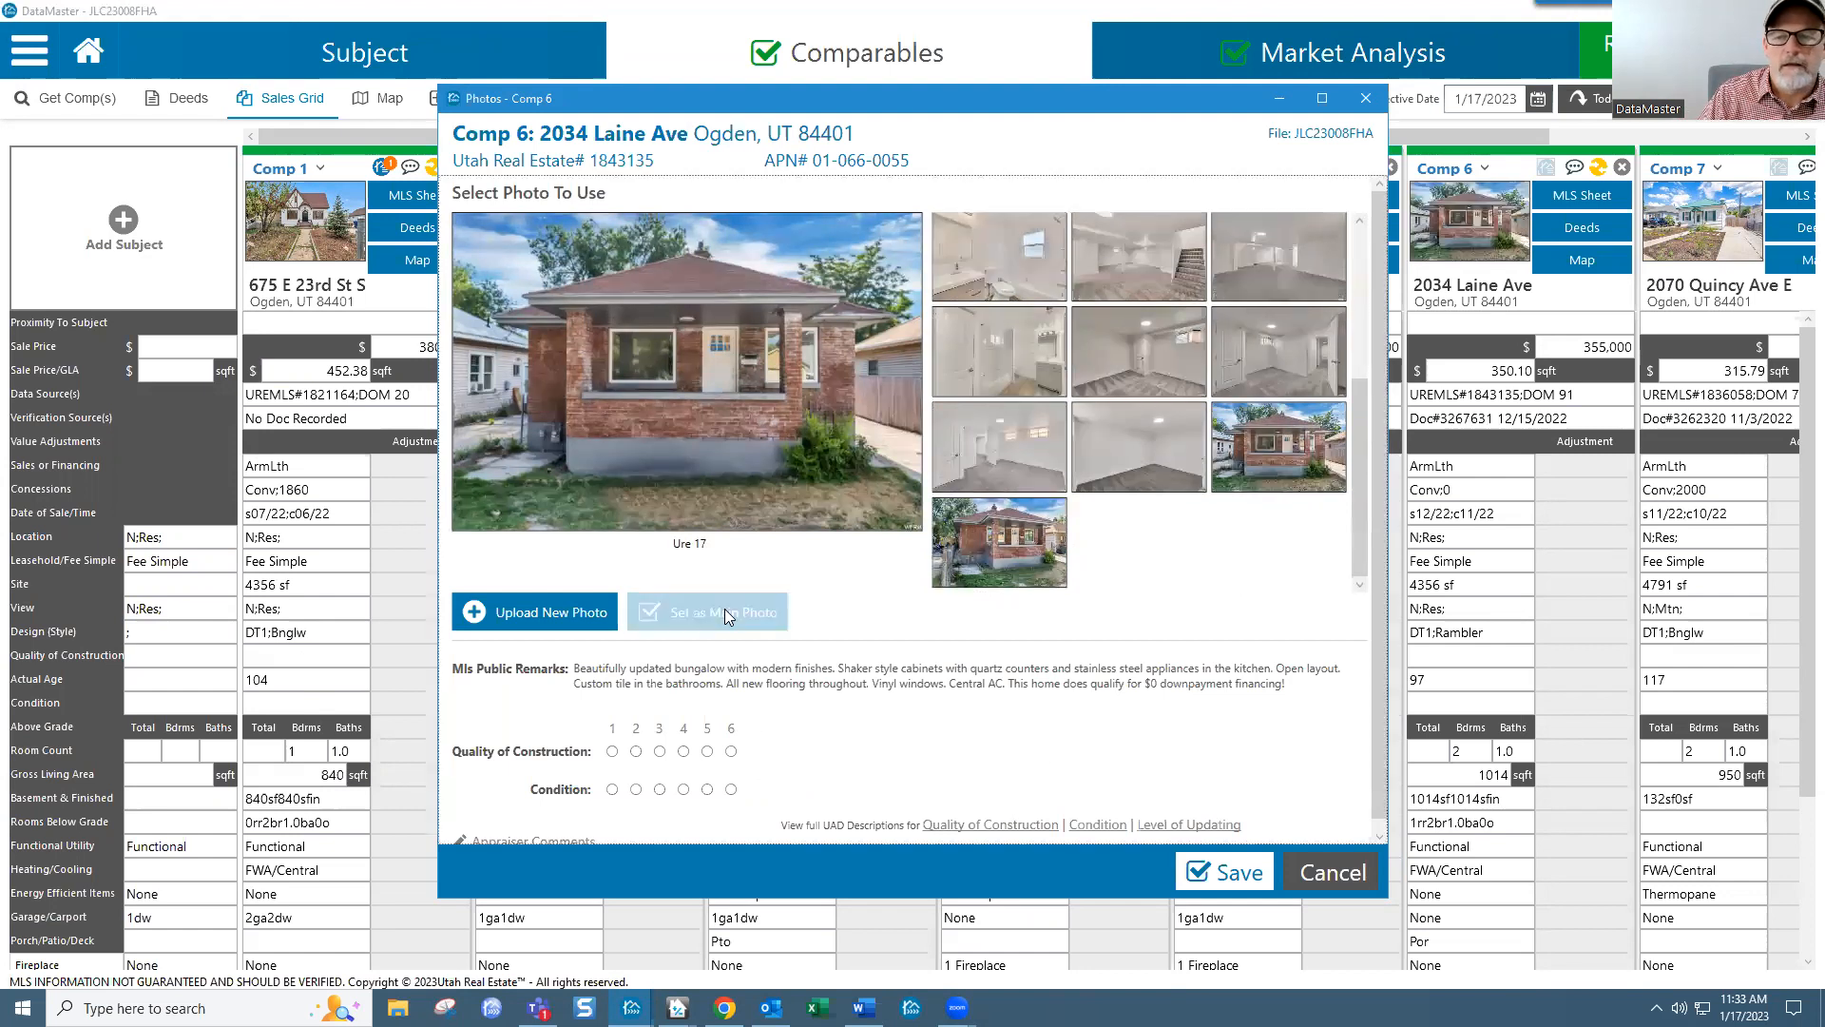
{"action": "left_click", "coordinate": [1242, 876]}
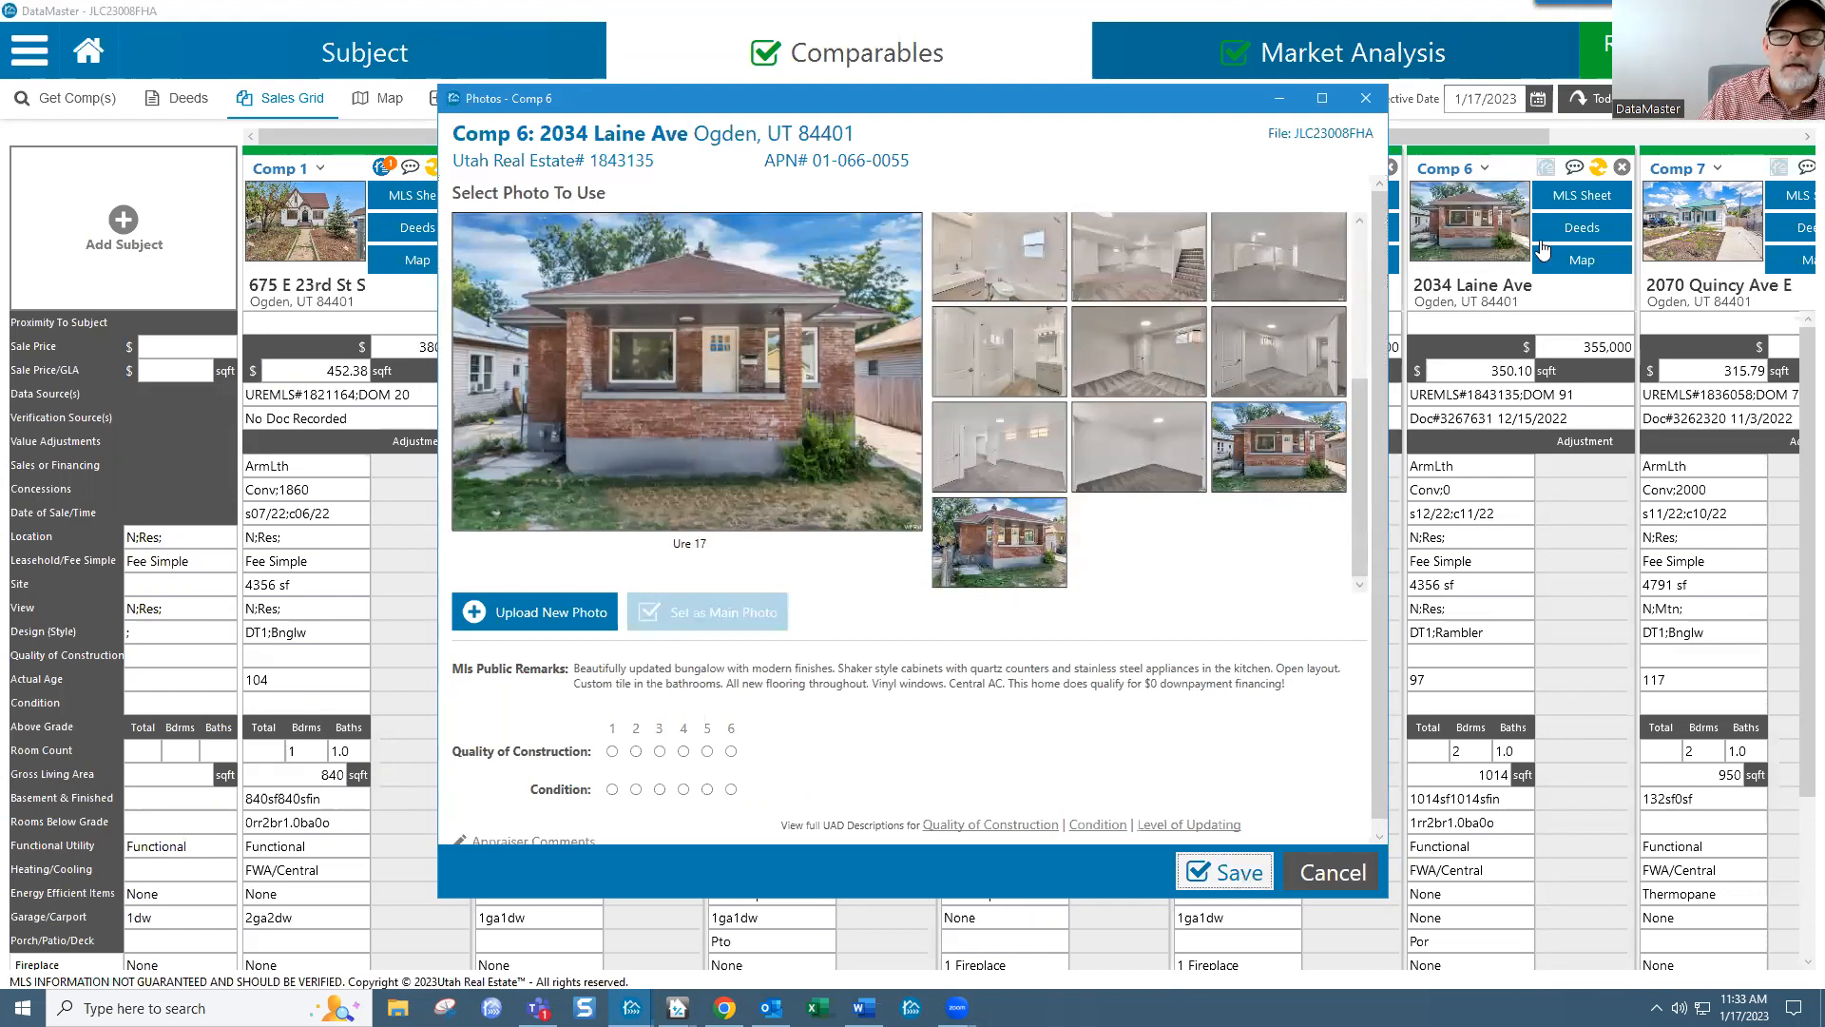
{"action": "left_click", "coordinate": [1482, 169]}
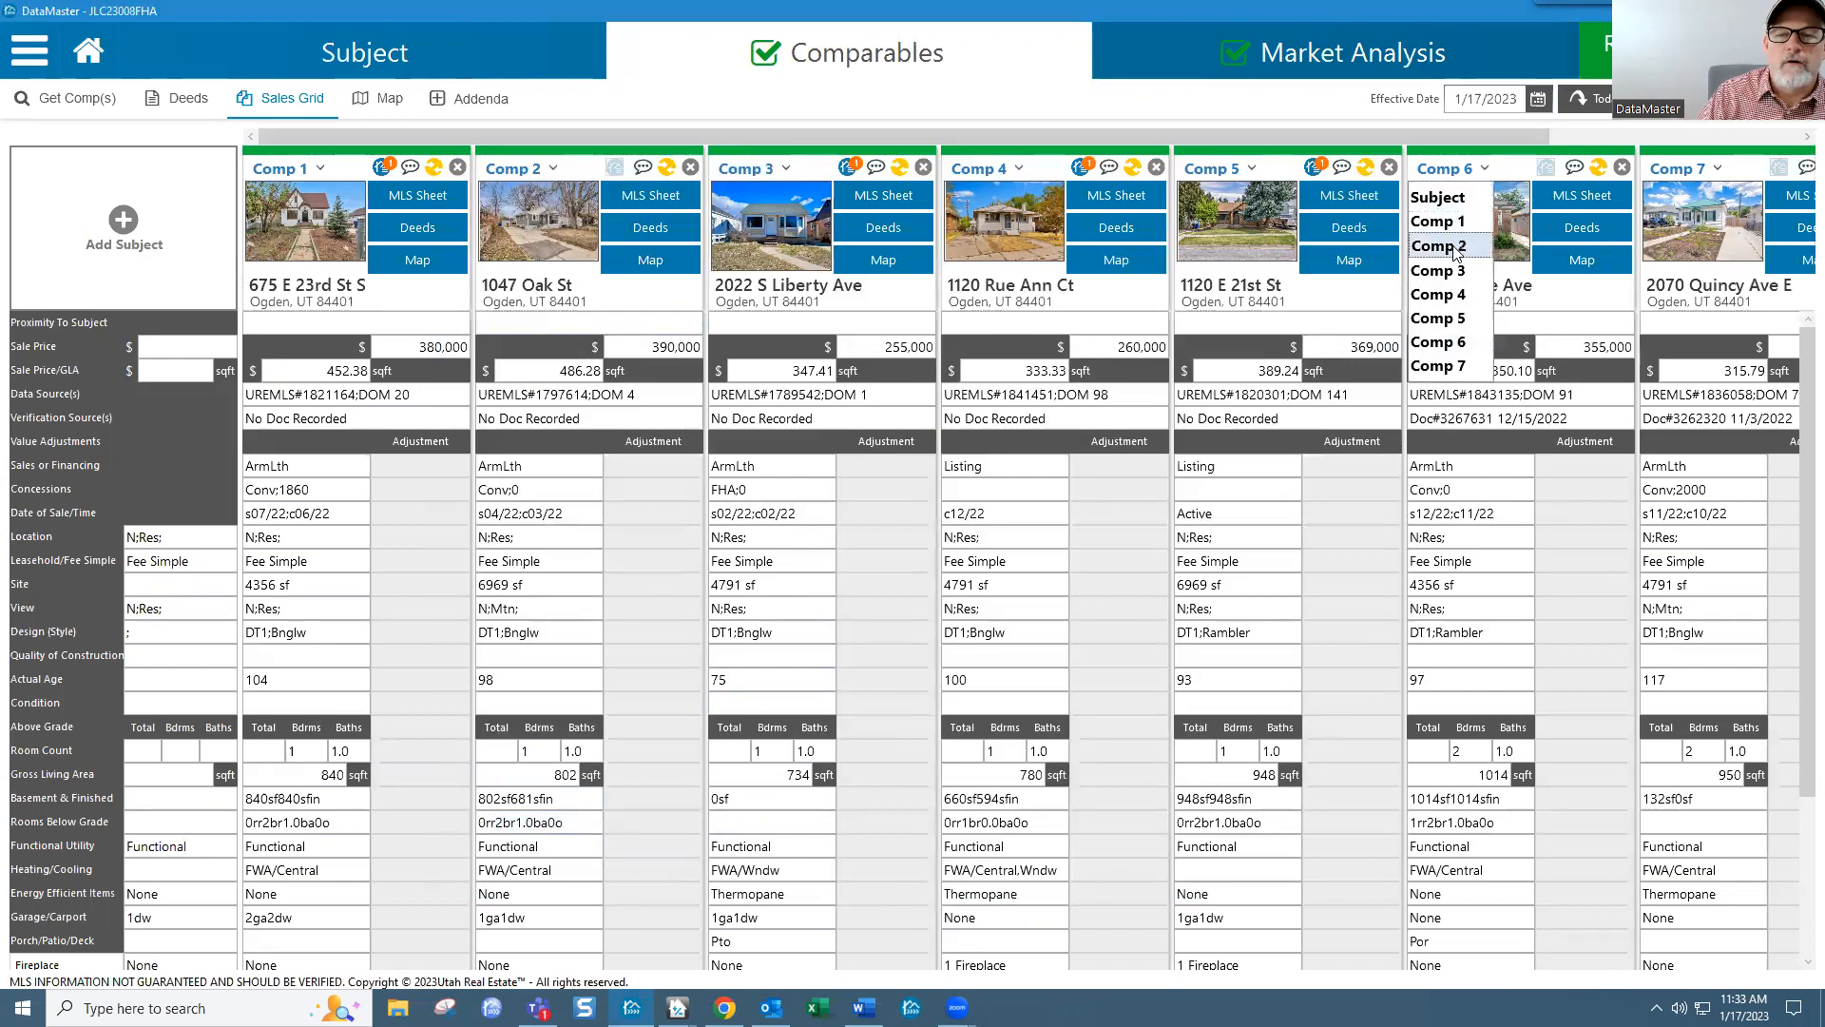
{"action": "left_click", "coordinate": [1452, 249]}
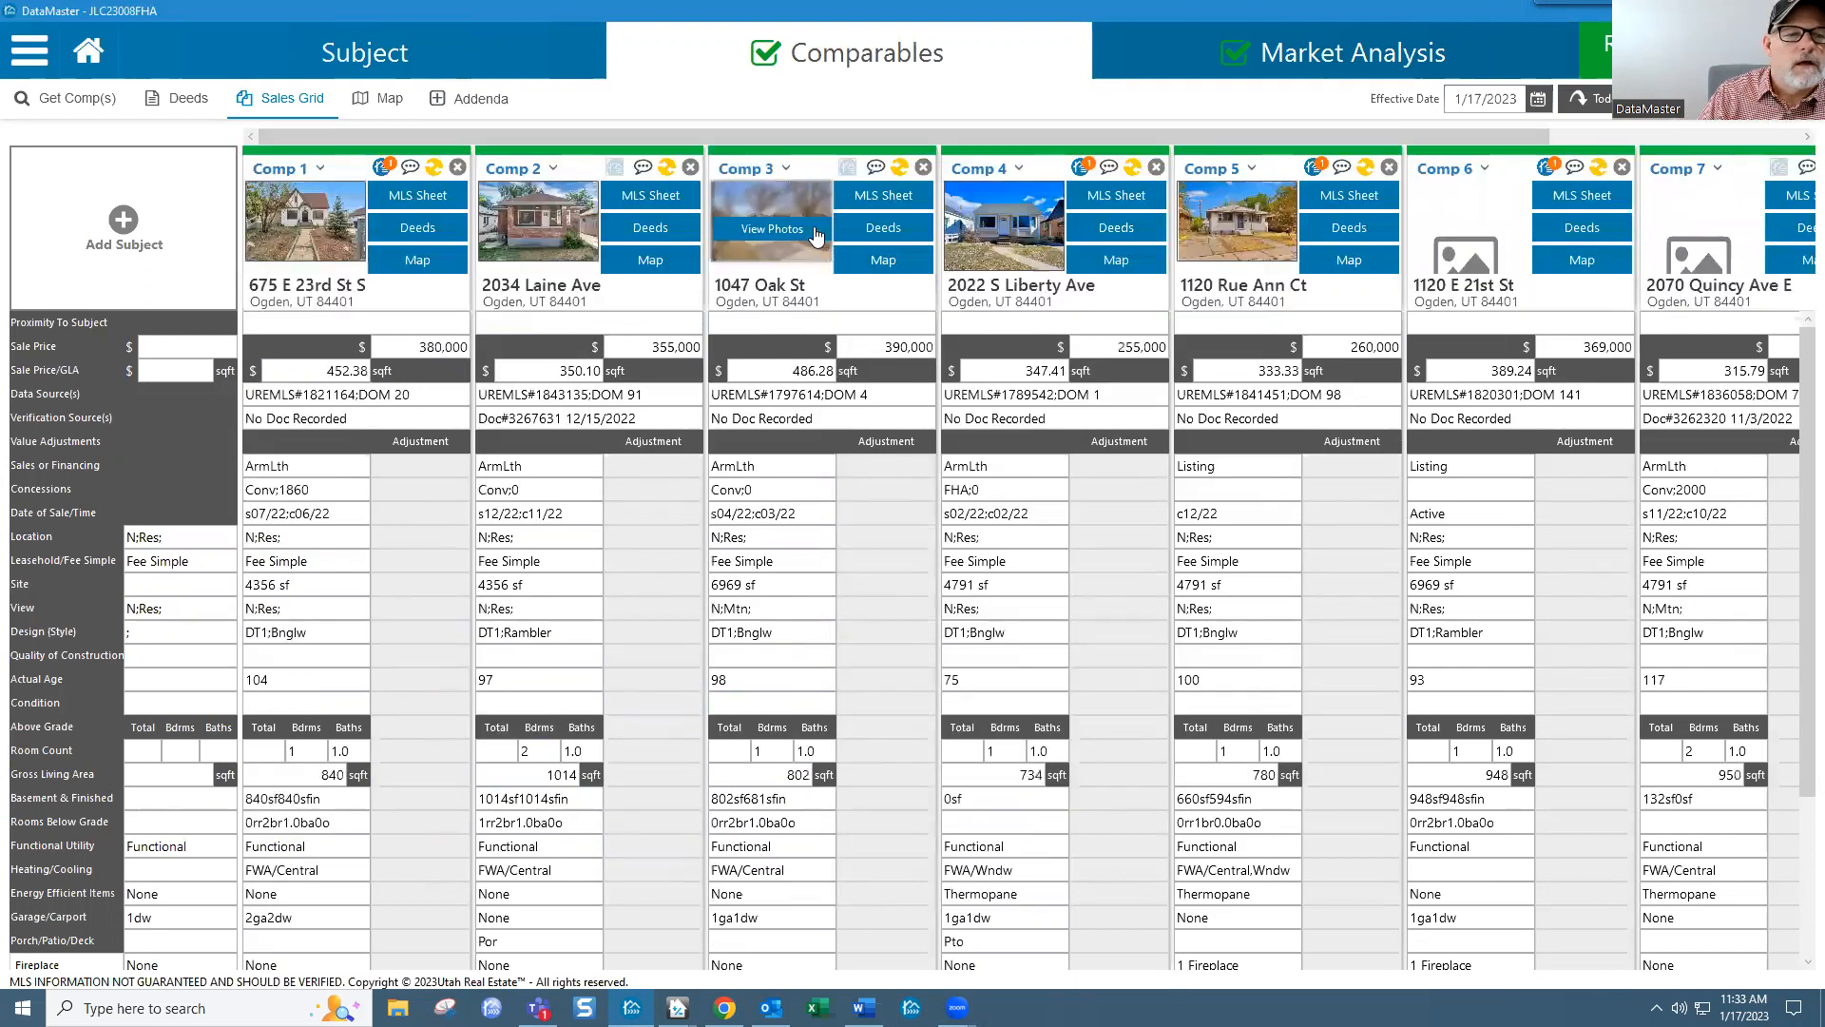
{"action": "left_click", "coordinate": [784, 170]}
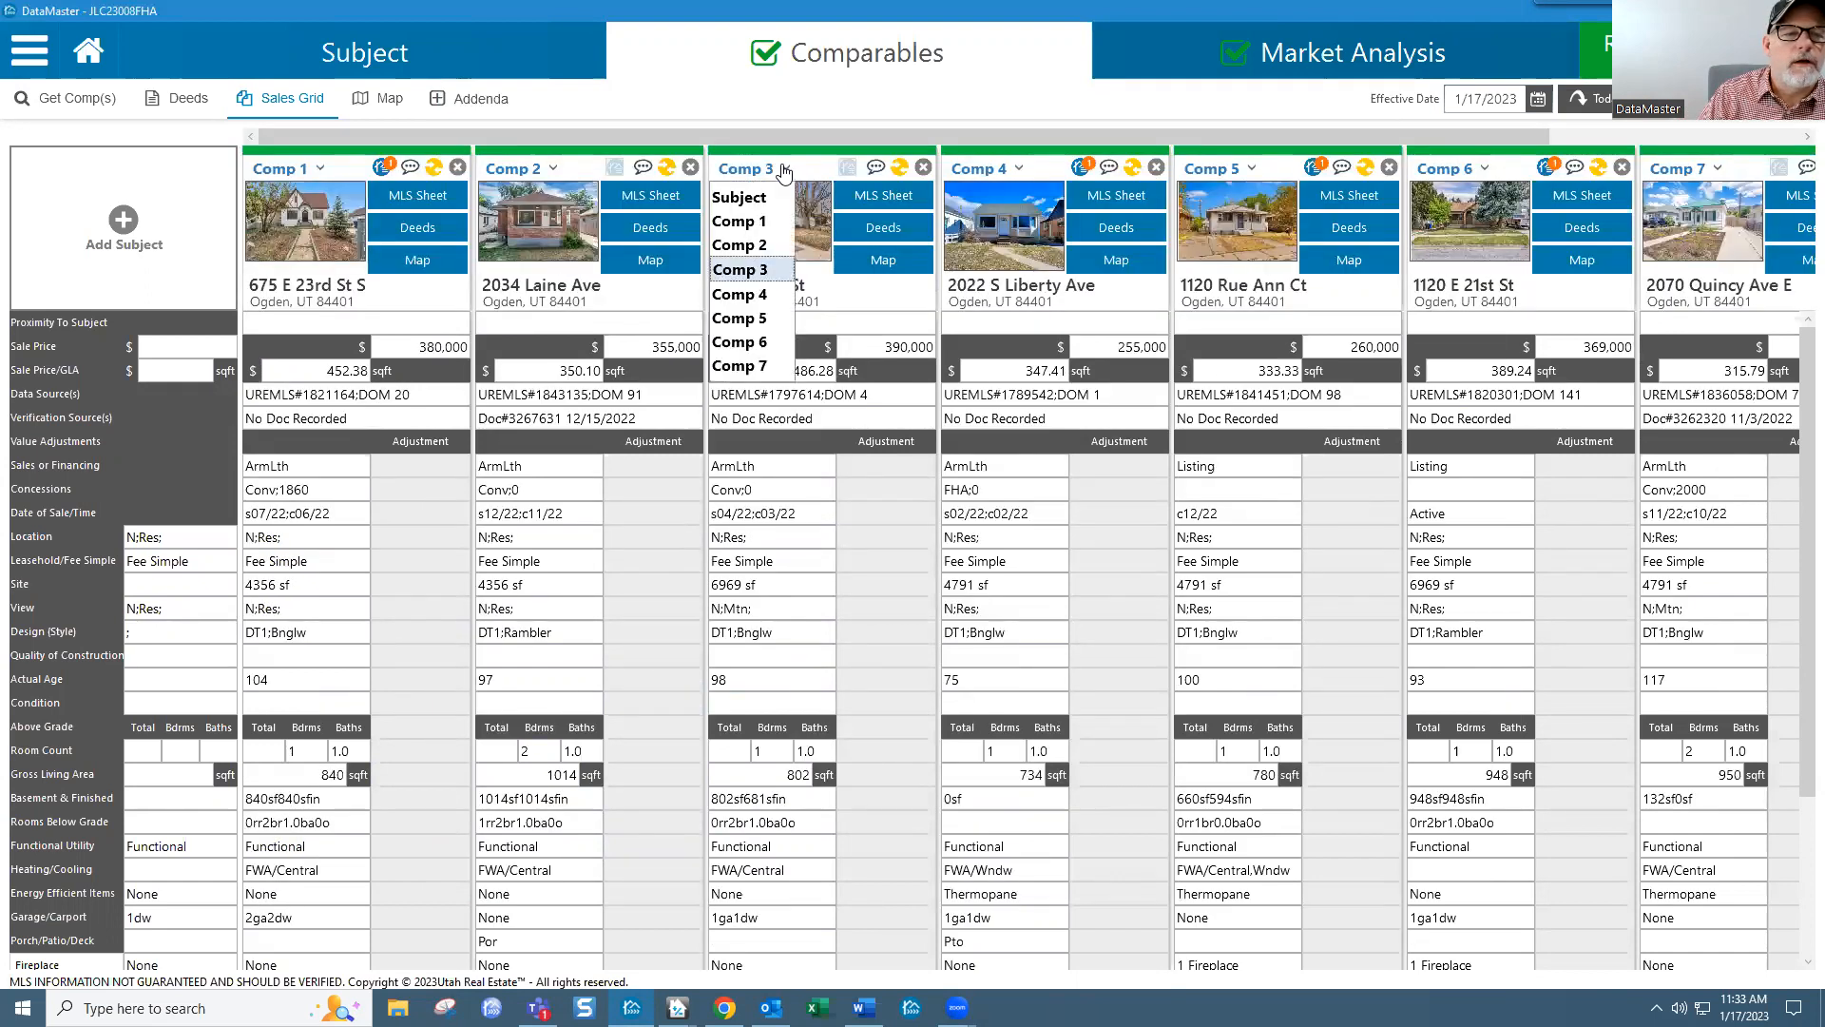
{"action": "left_click", "coordinate": [760, 363]}
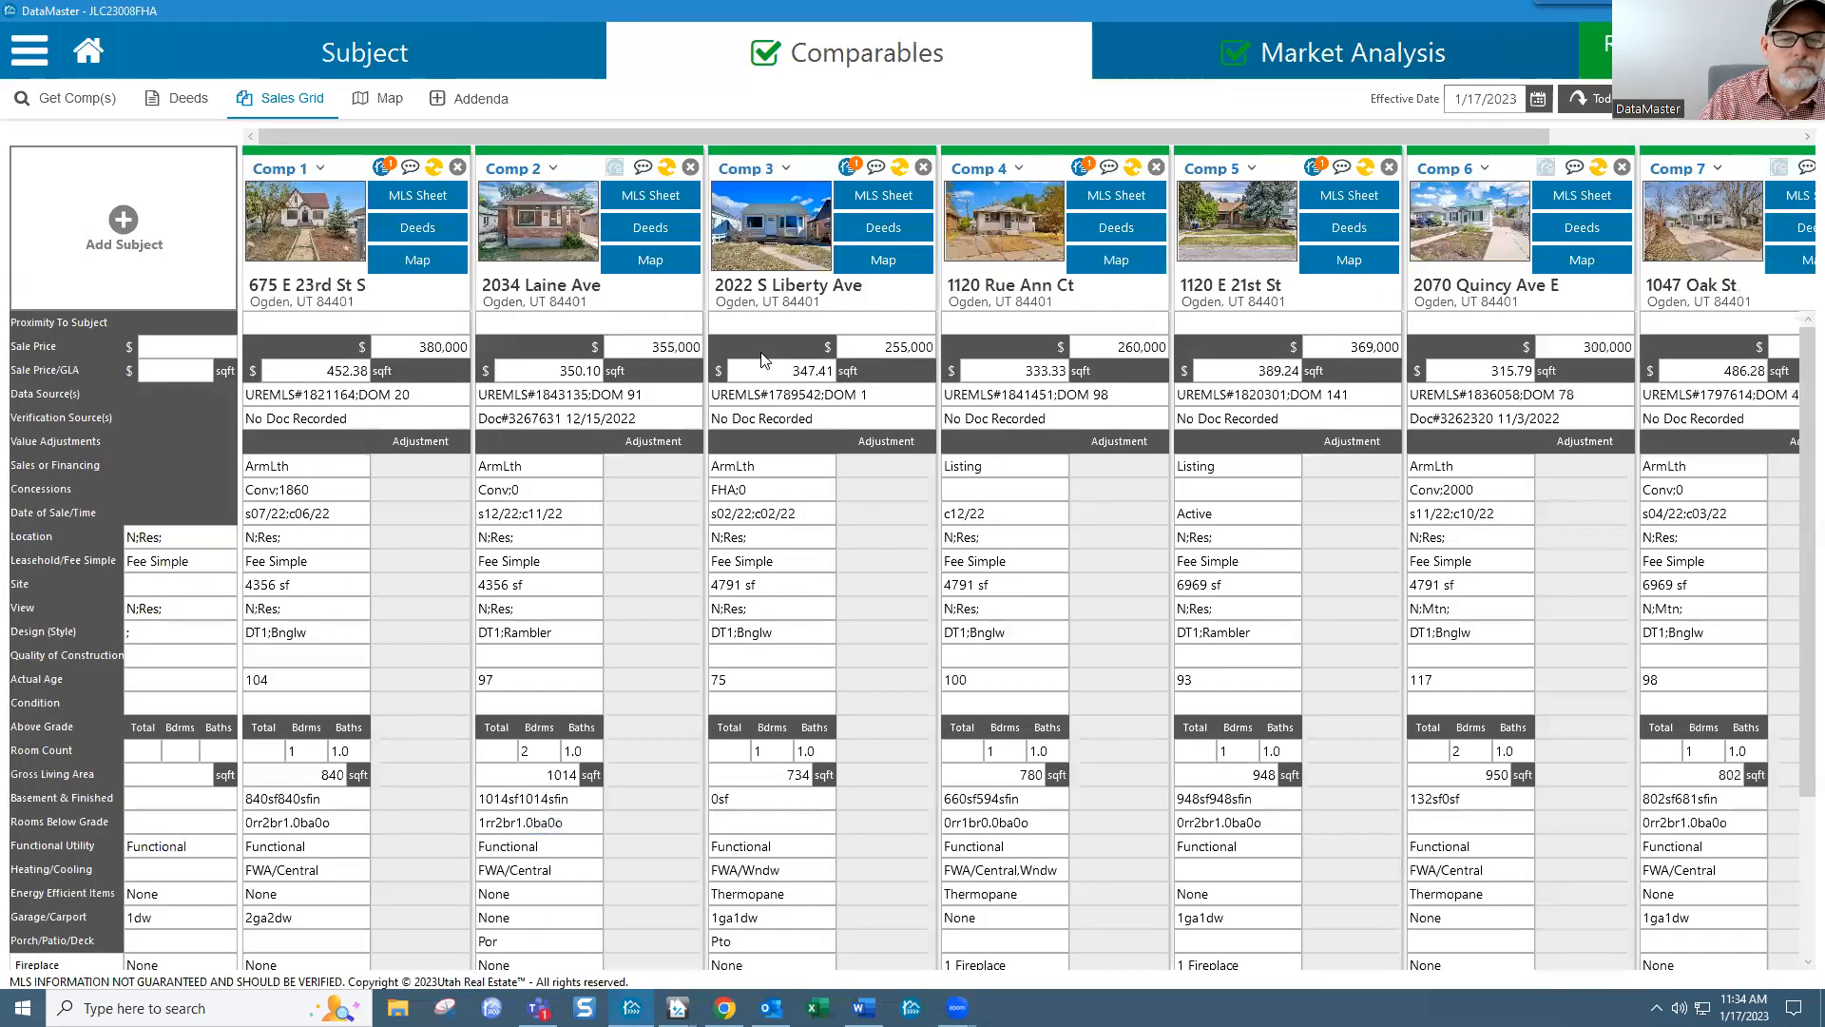
{"action": "mouse_move", "coordinate": [1518, 193]}
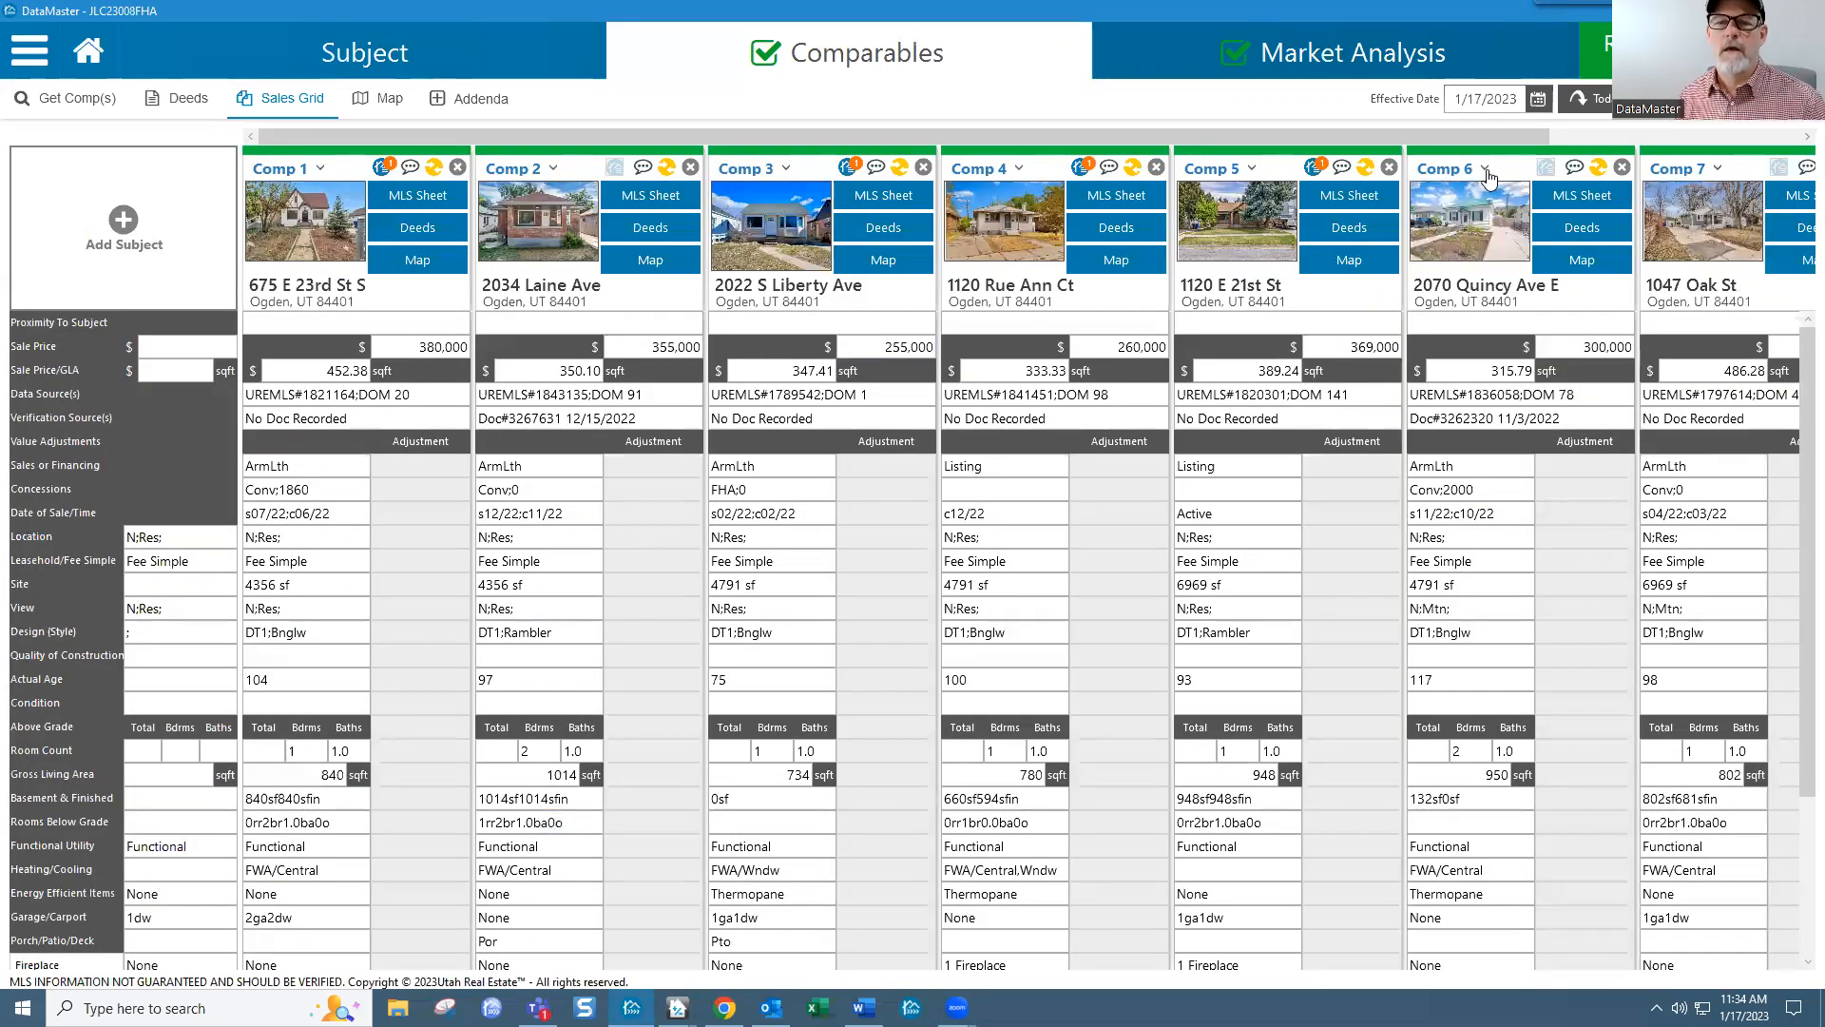
{"action": "left_click", "coordinate": [1486, 171]}
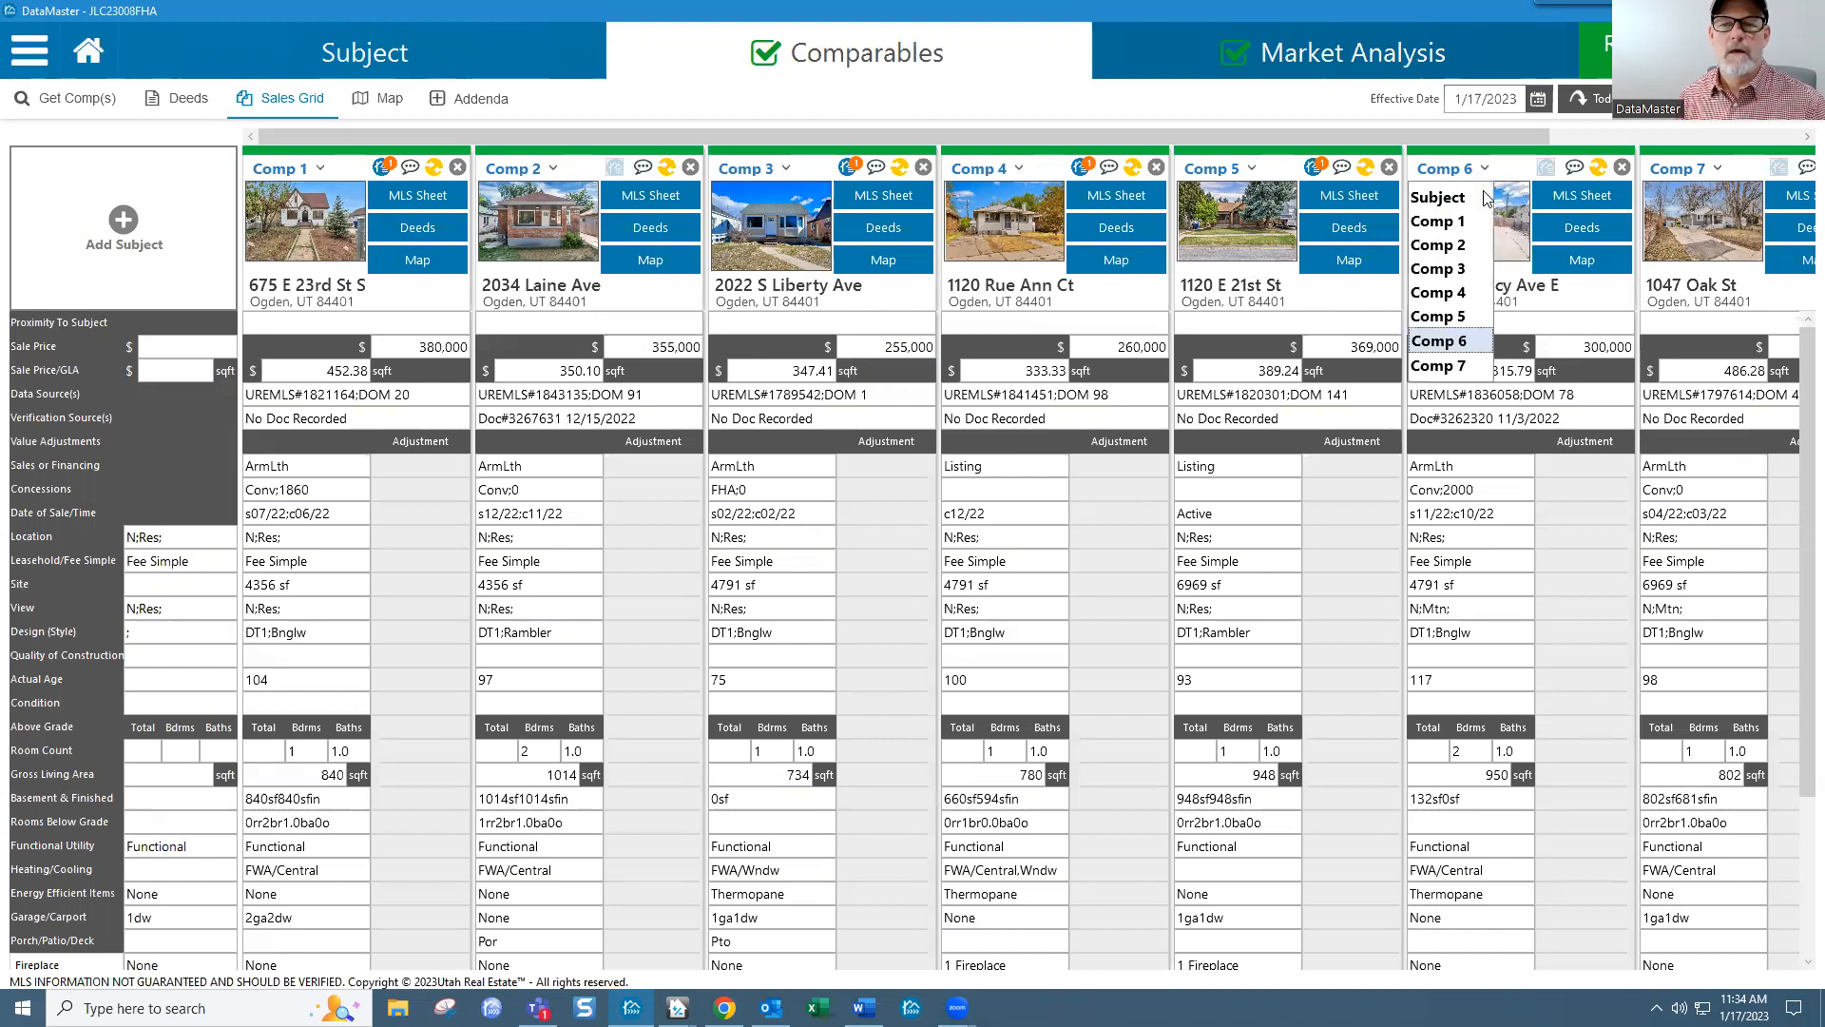
{"action": "left_click", "coordinate": [1471, 293]}
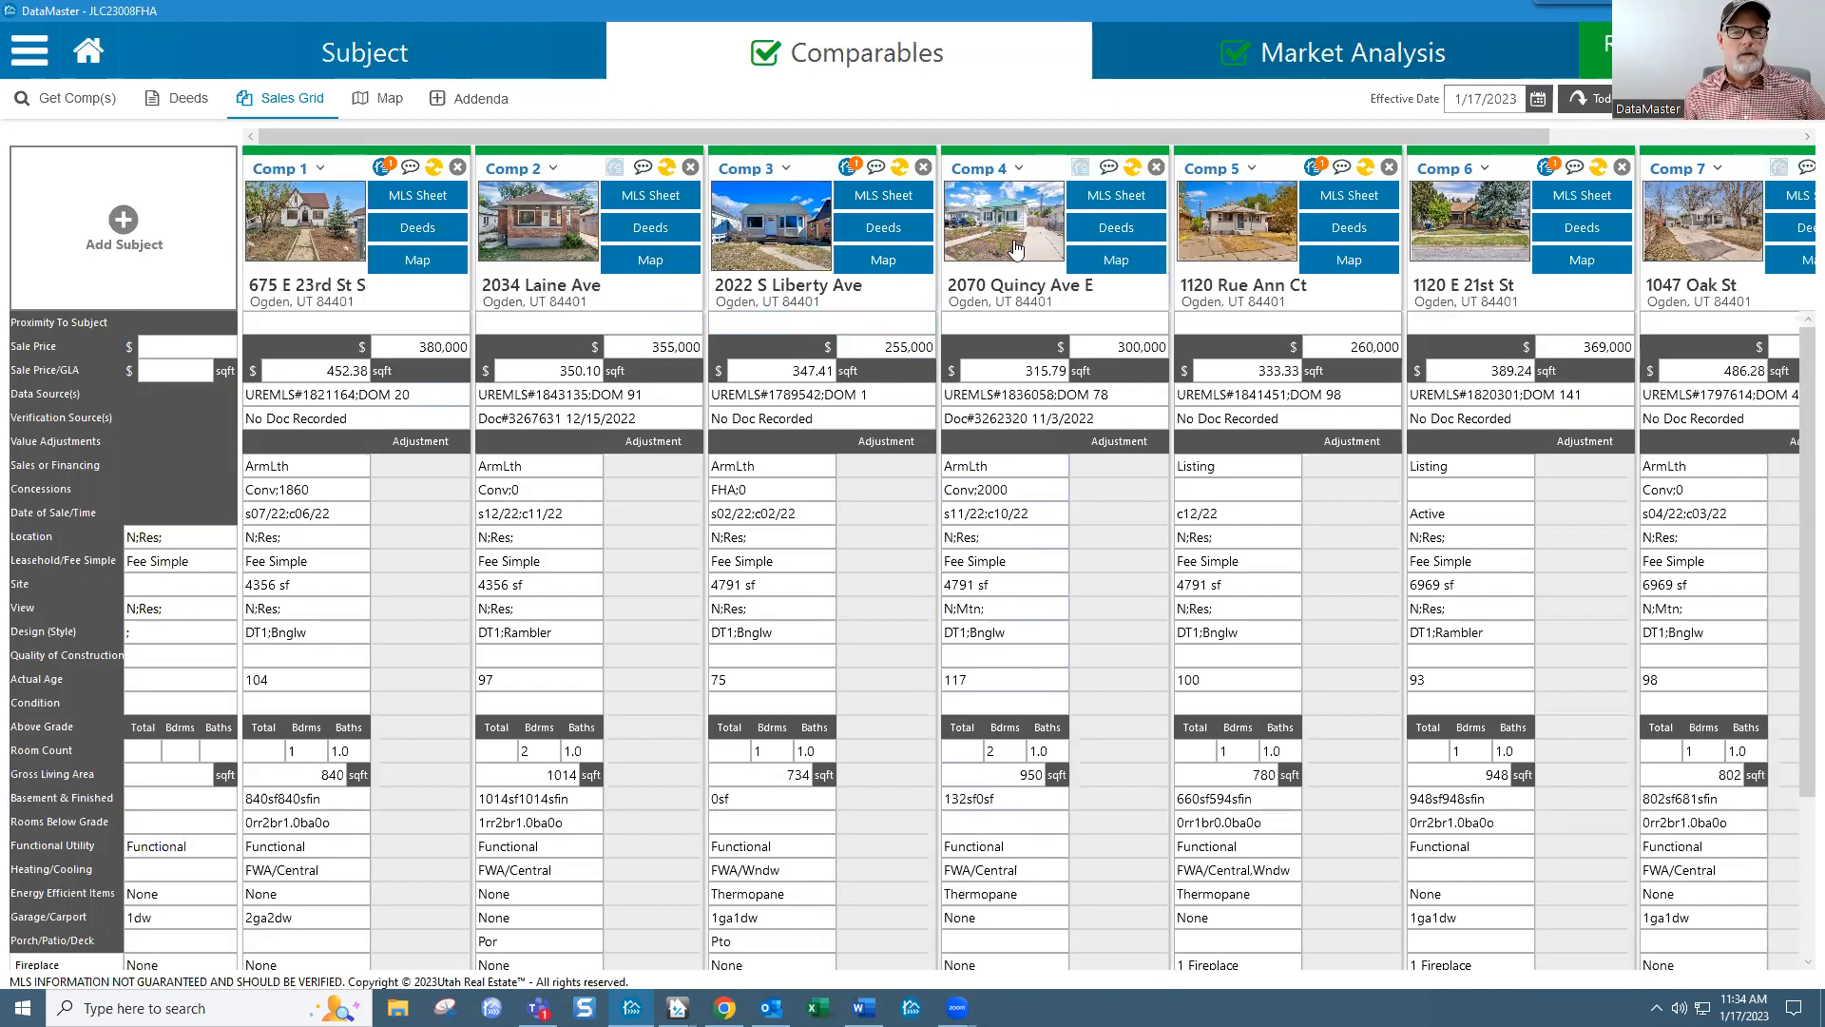
{"action": "left_click", "coordinate": [1017, 169]}
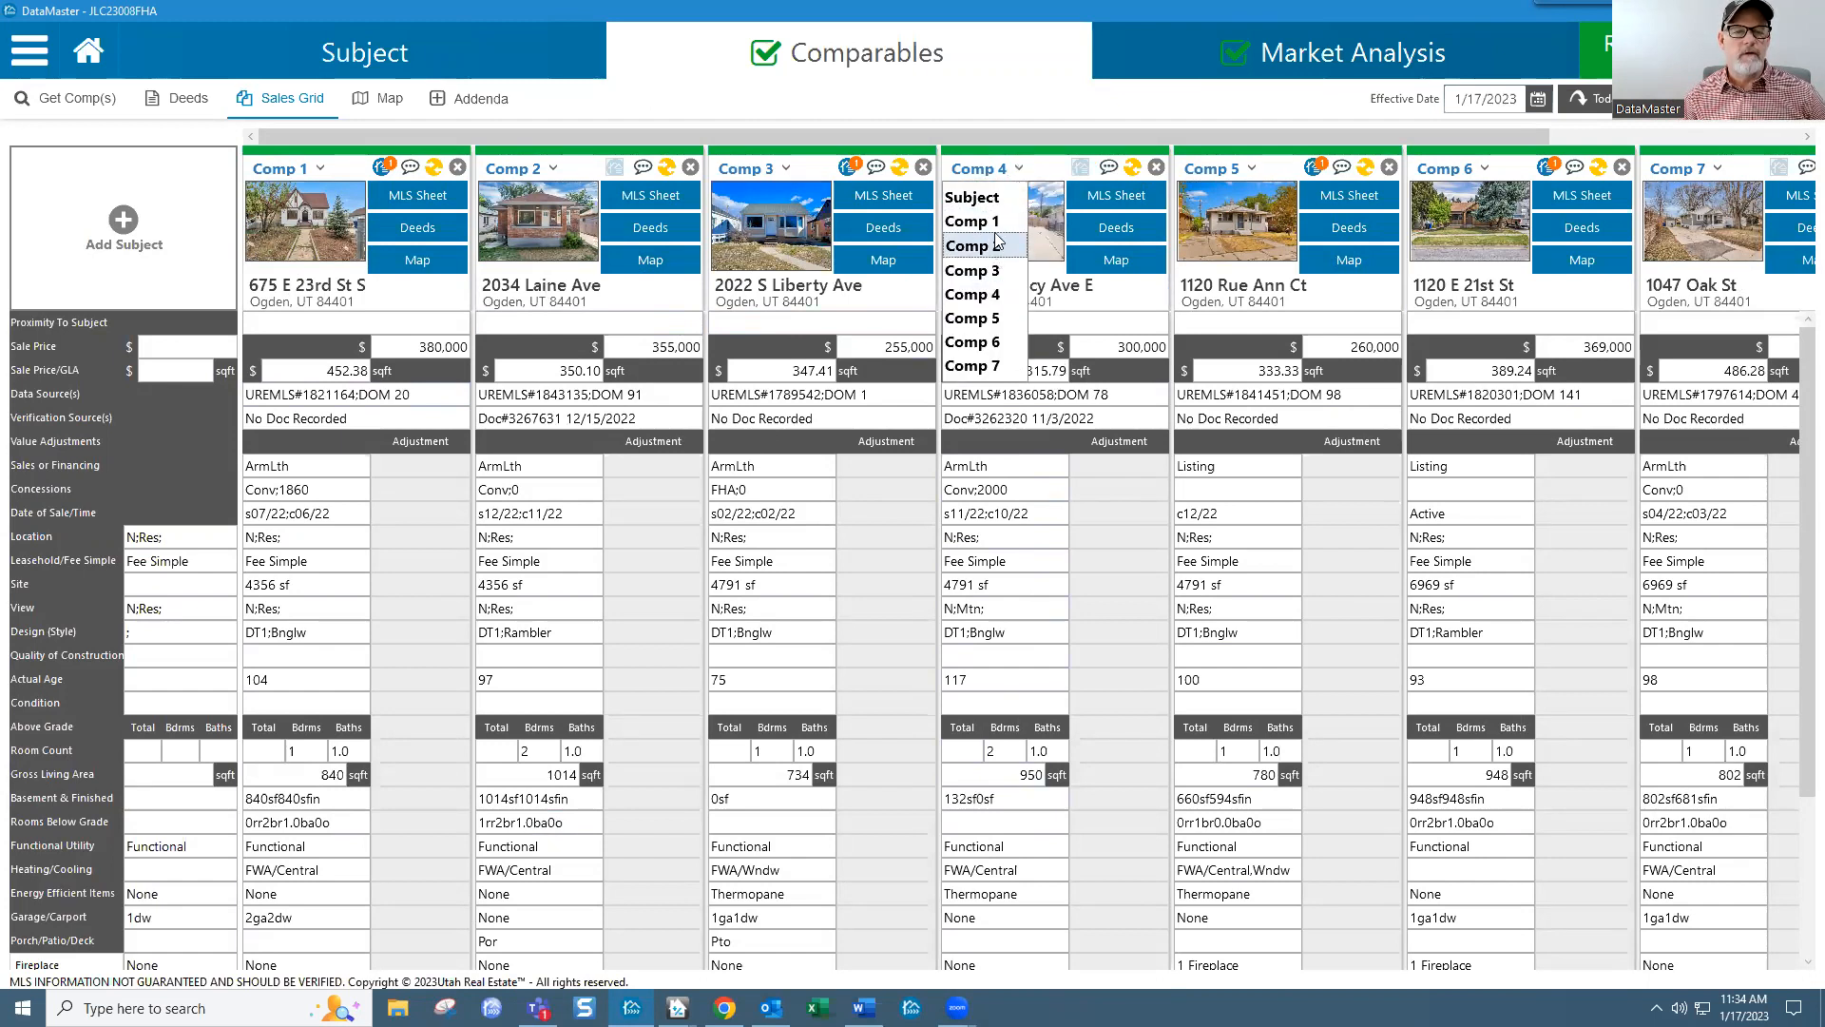
{"action": "left_click", "coordinate": [995, 220]}
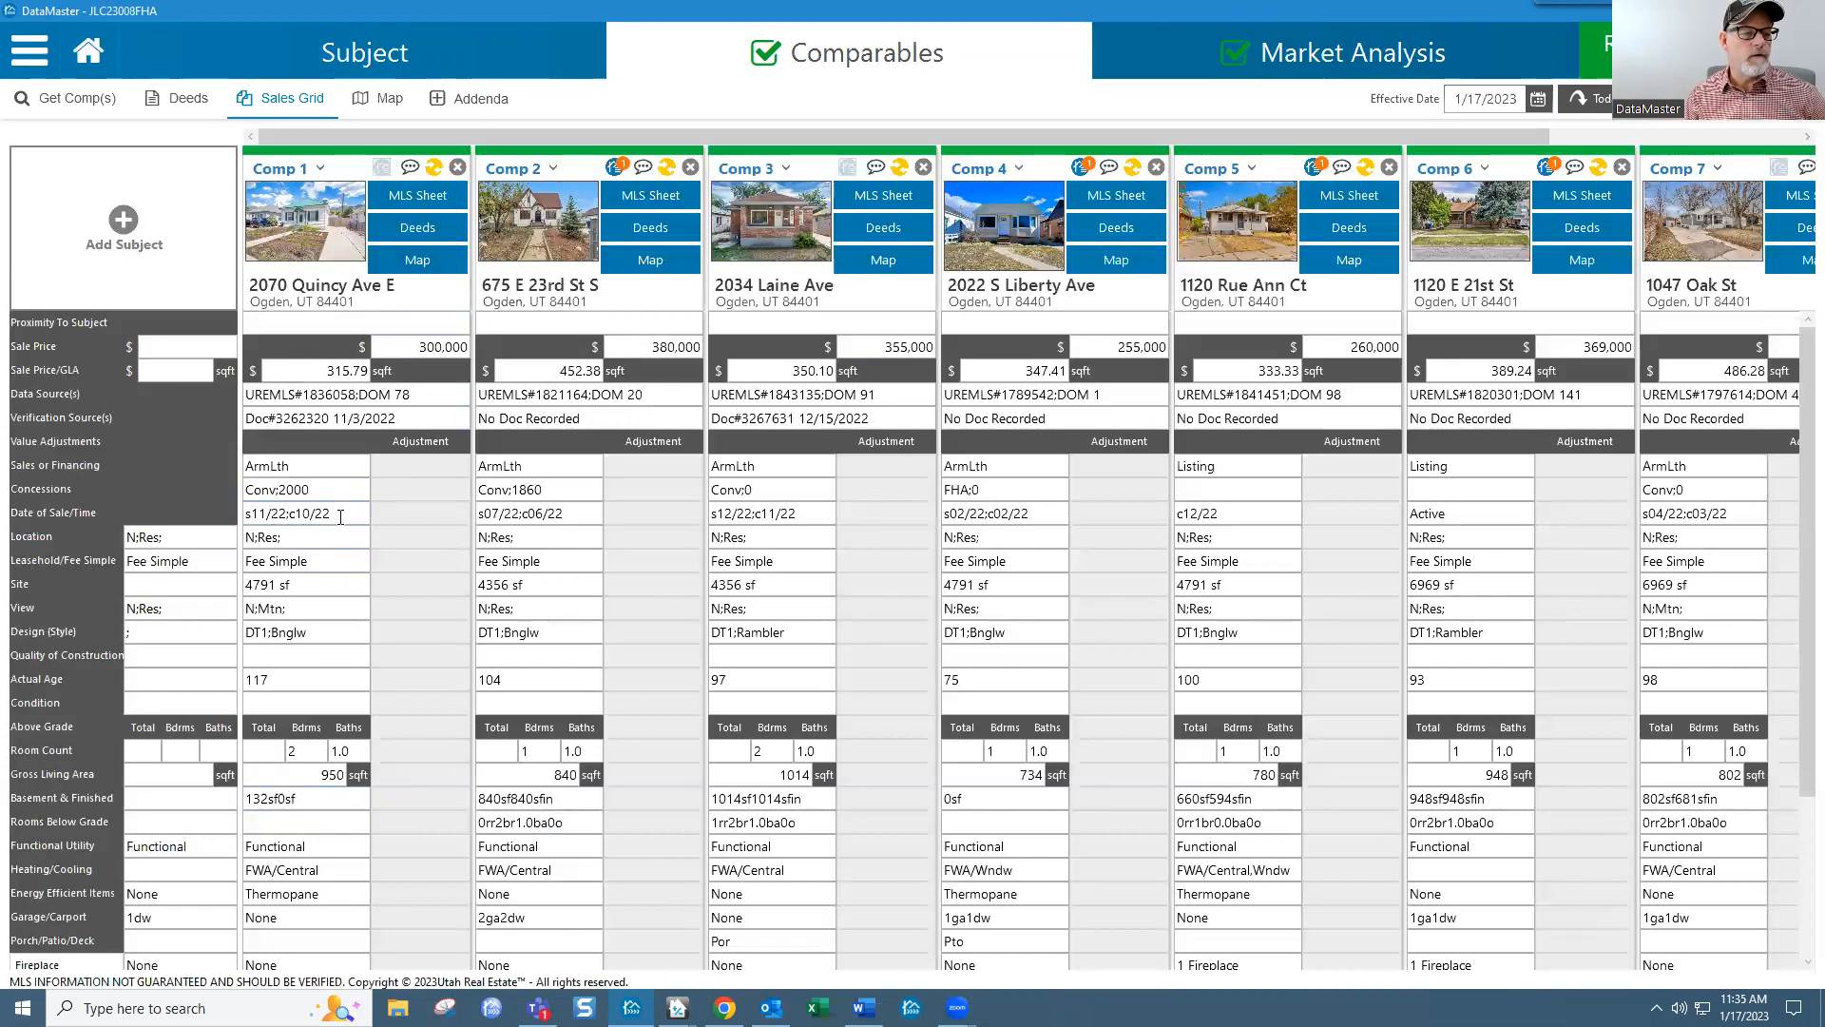
{"action": "left_click", "coordinate": [399, 489]}
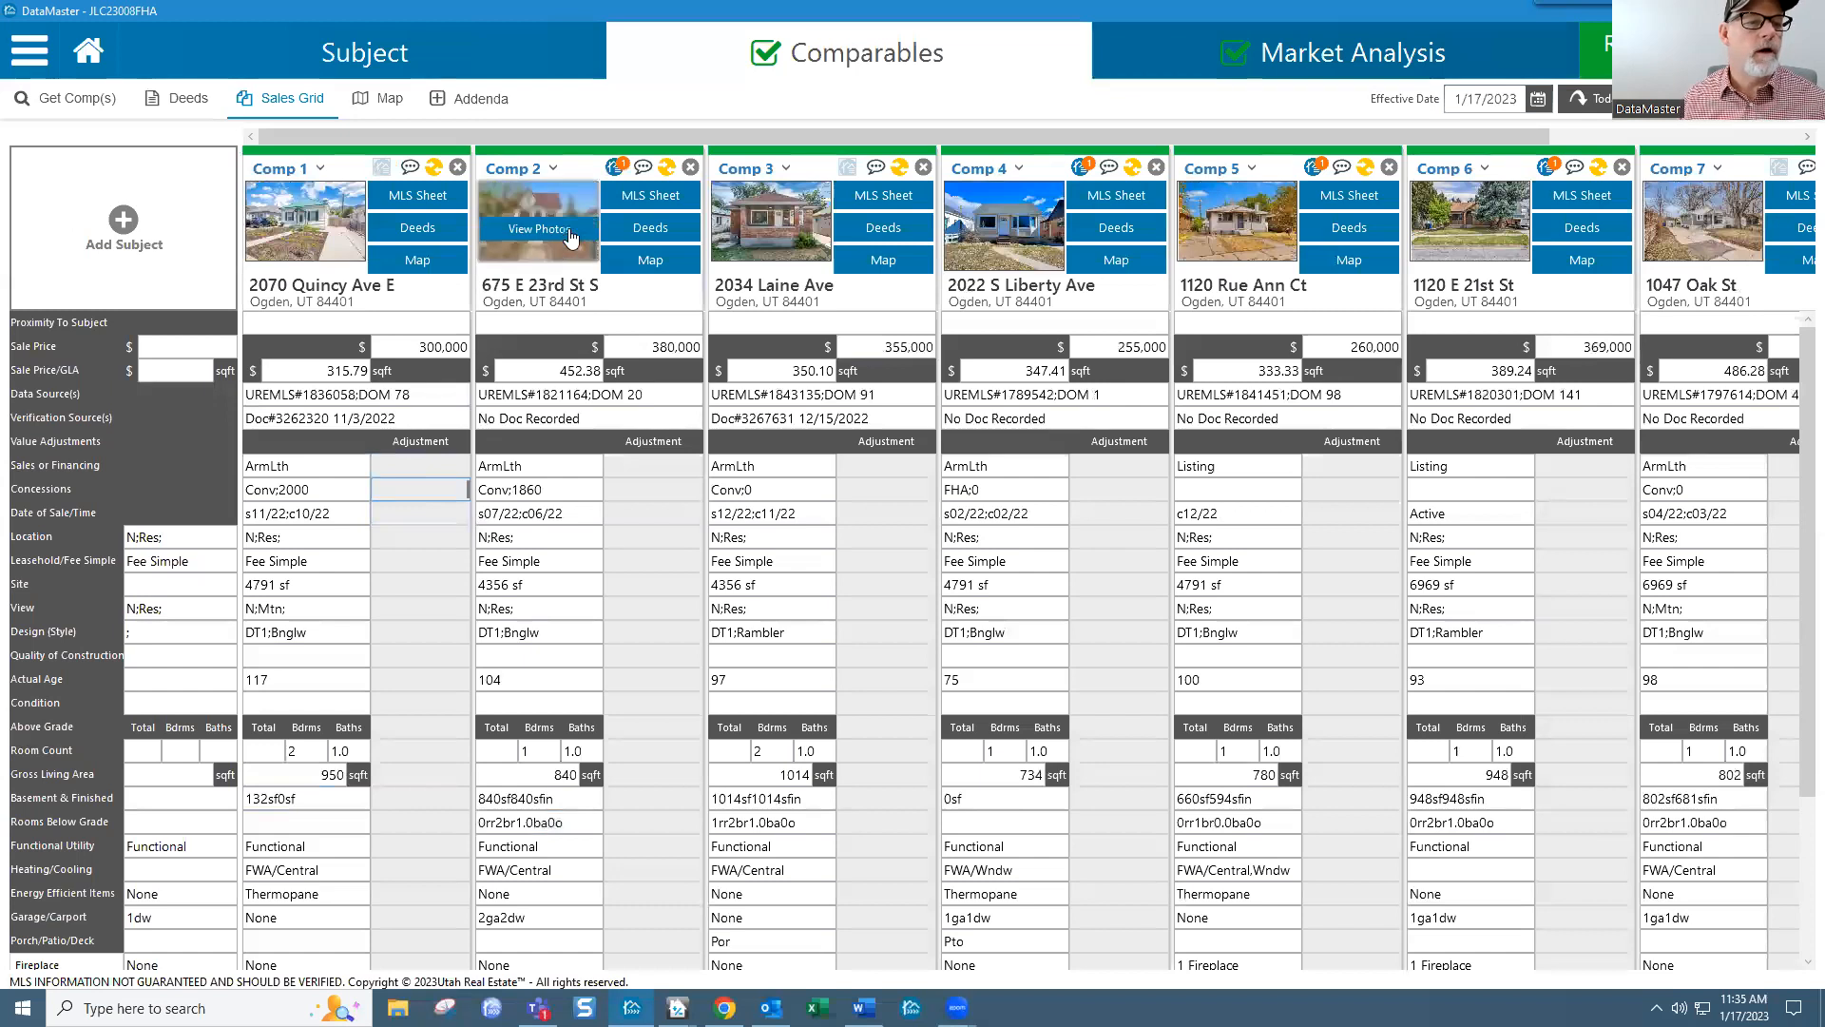
{"action": "left_click", "coordinate": [614, 169]}
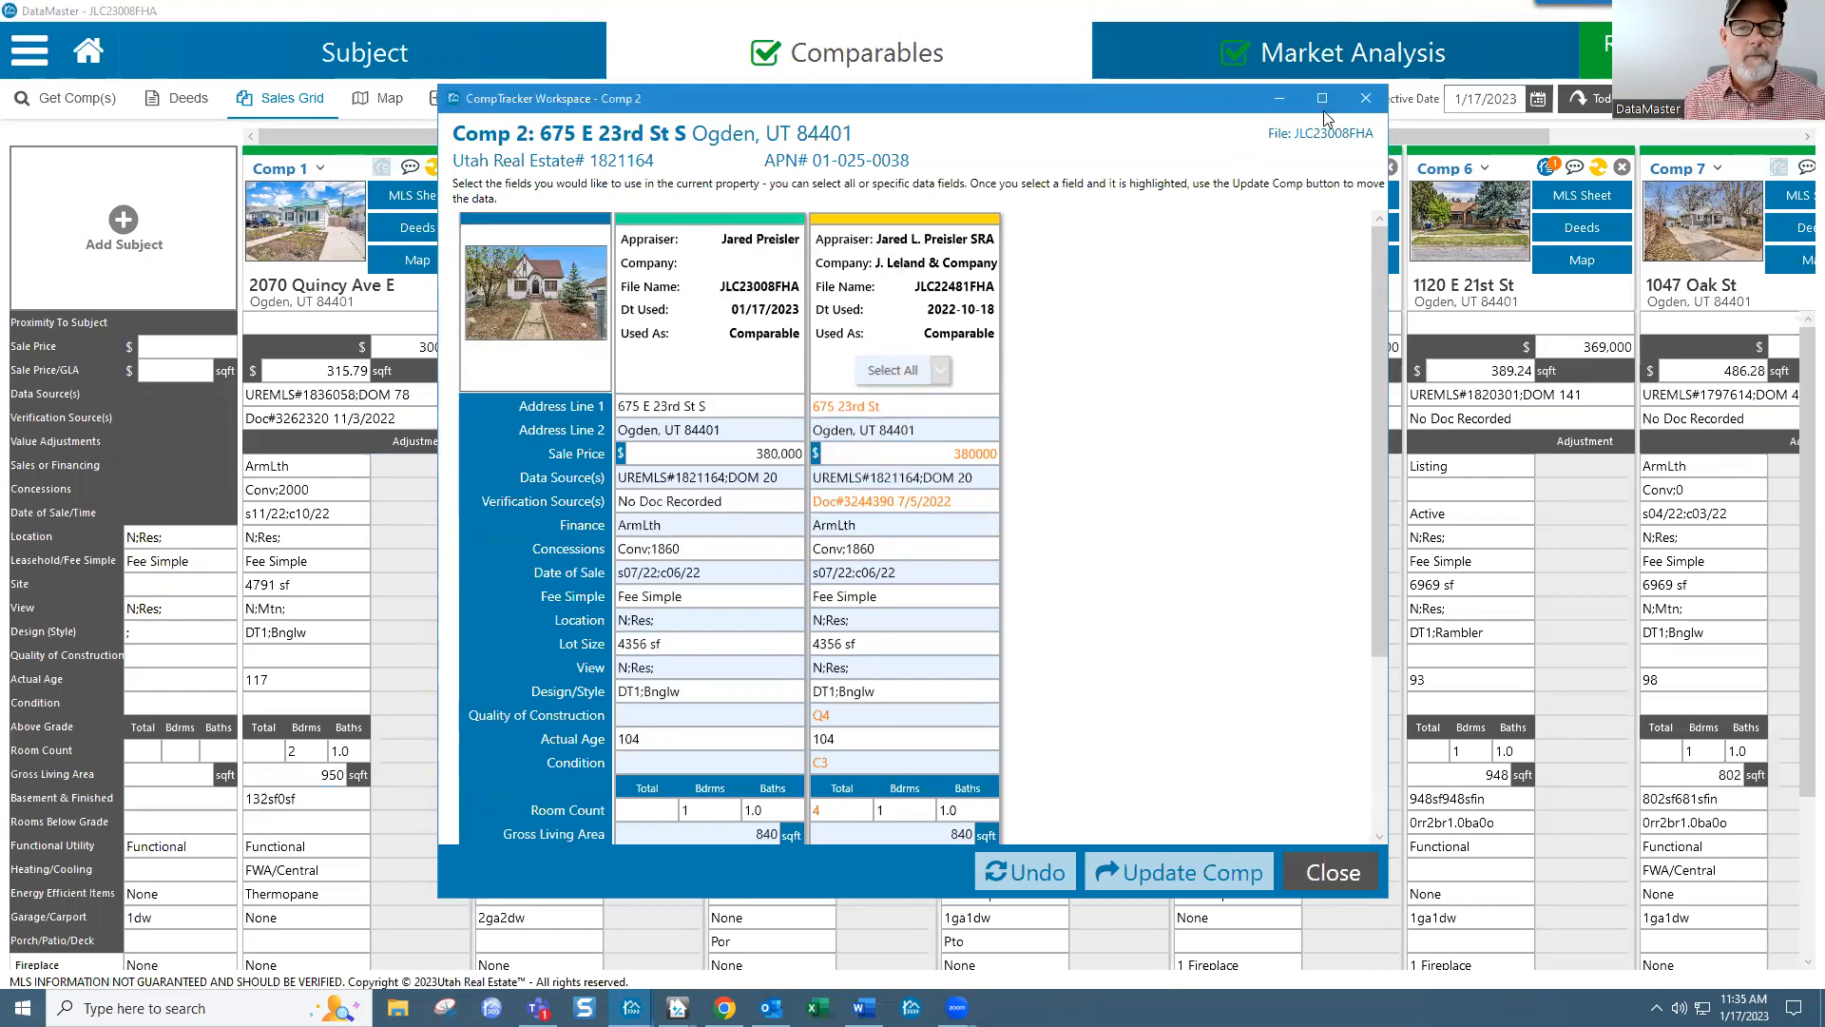
{"action": "left_click", "coordinate": [1364, 100]}
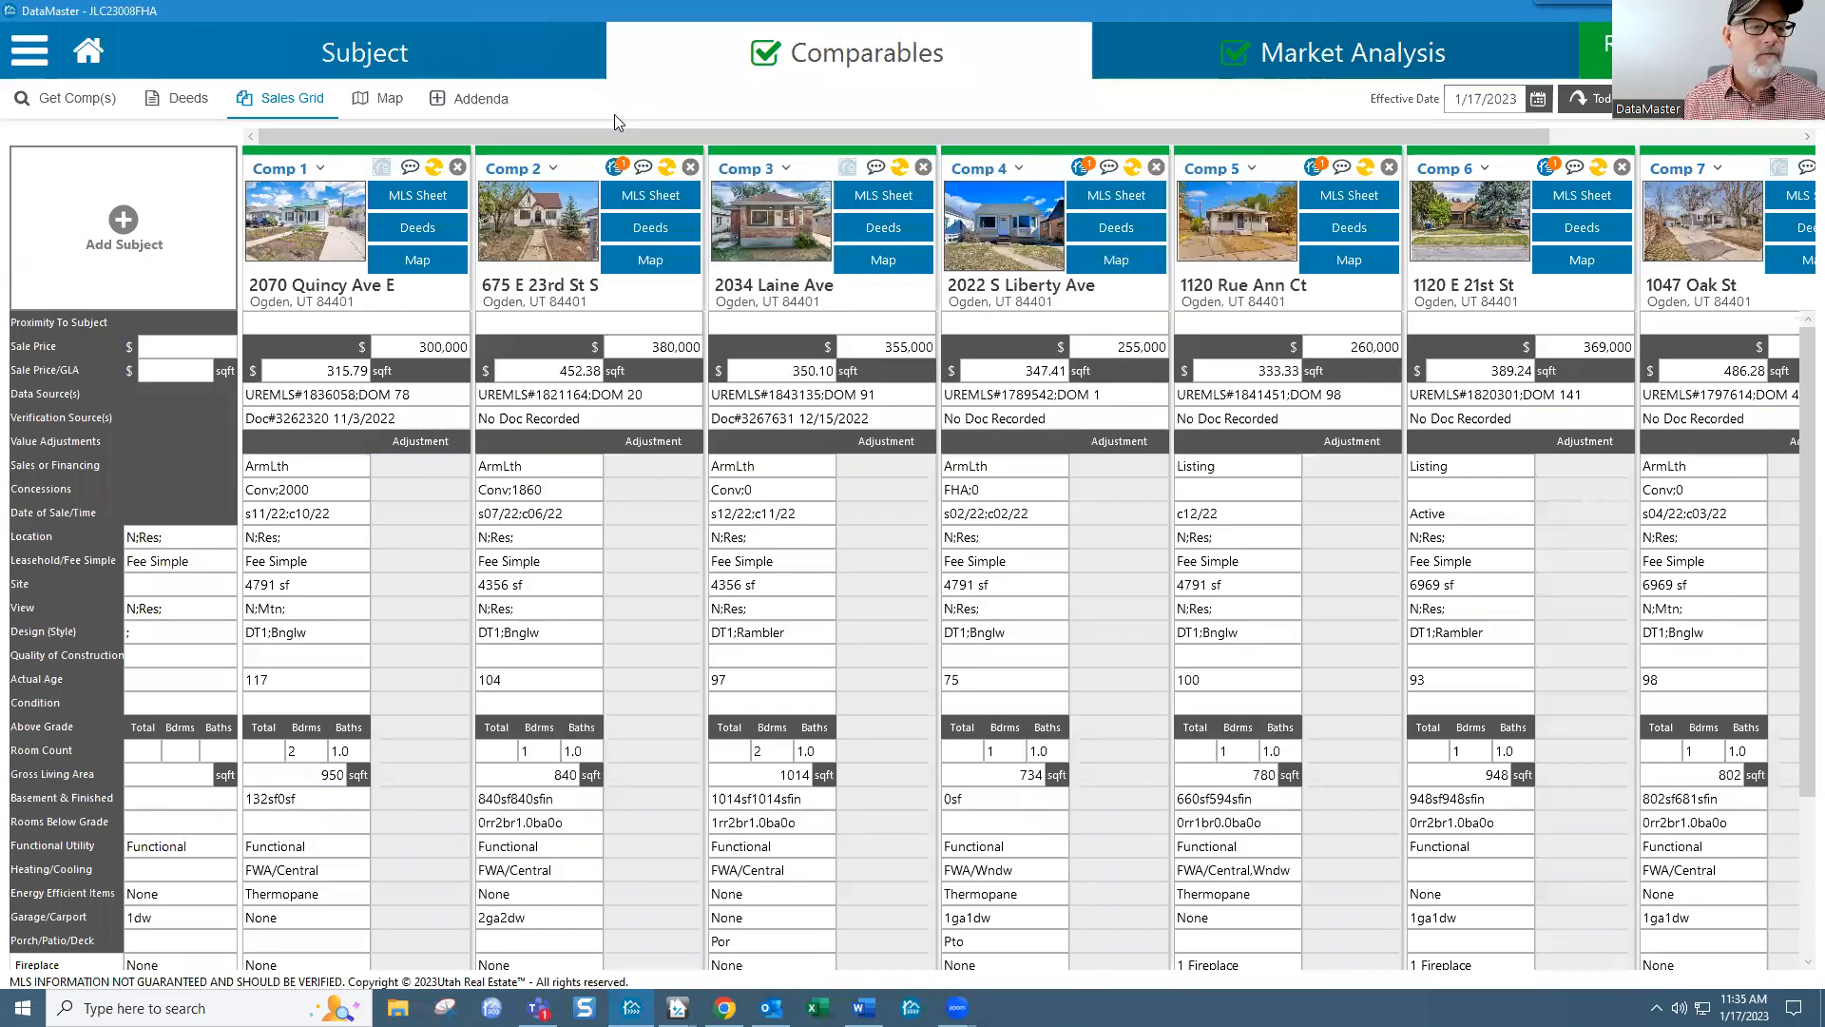
{"action": "left_click", "coordinate": [615, 169]}
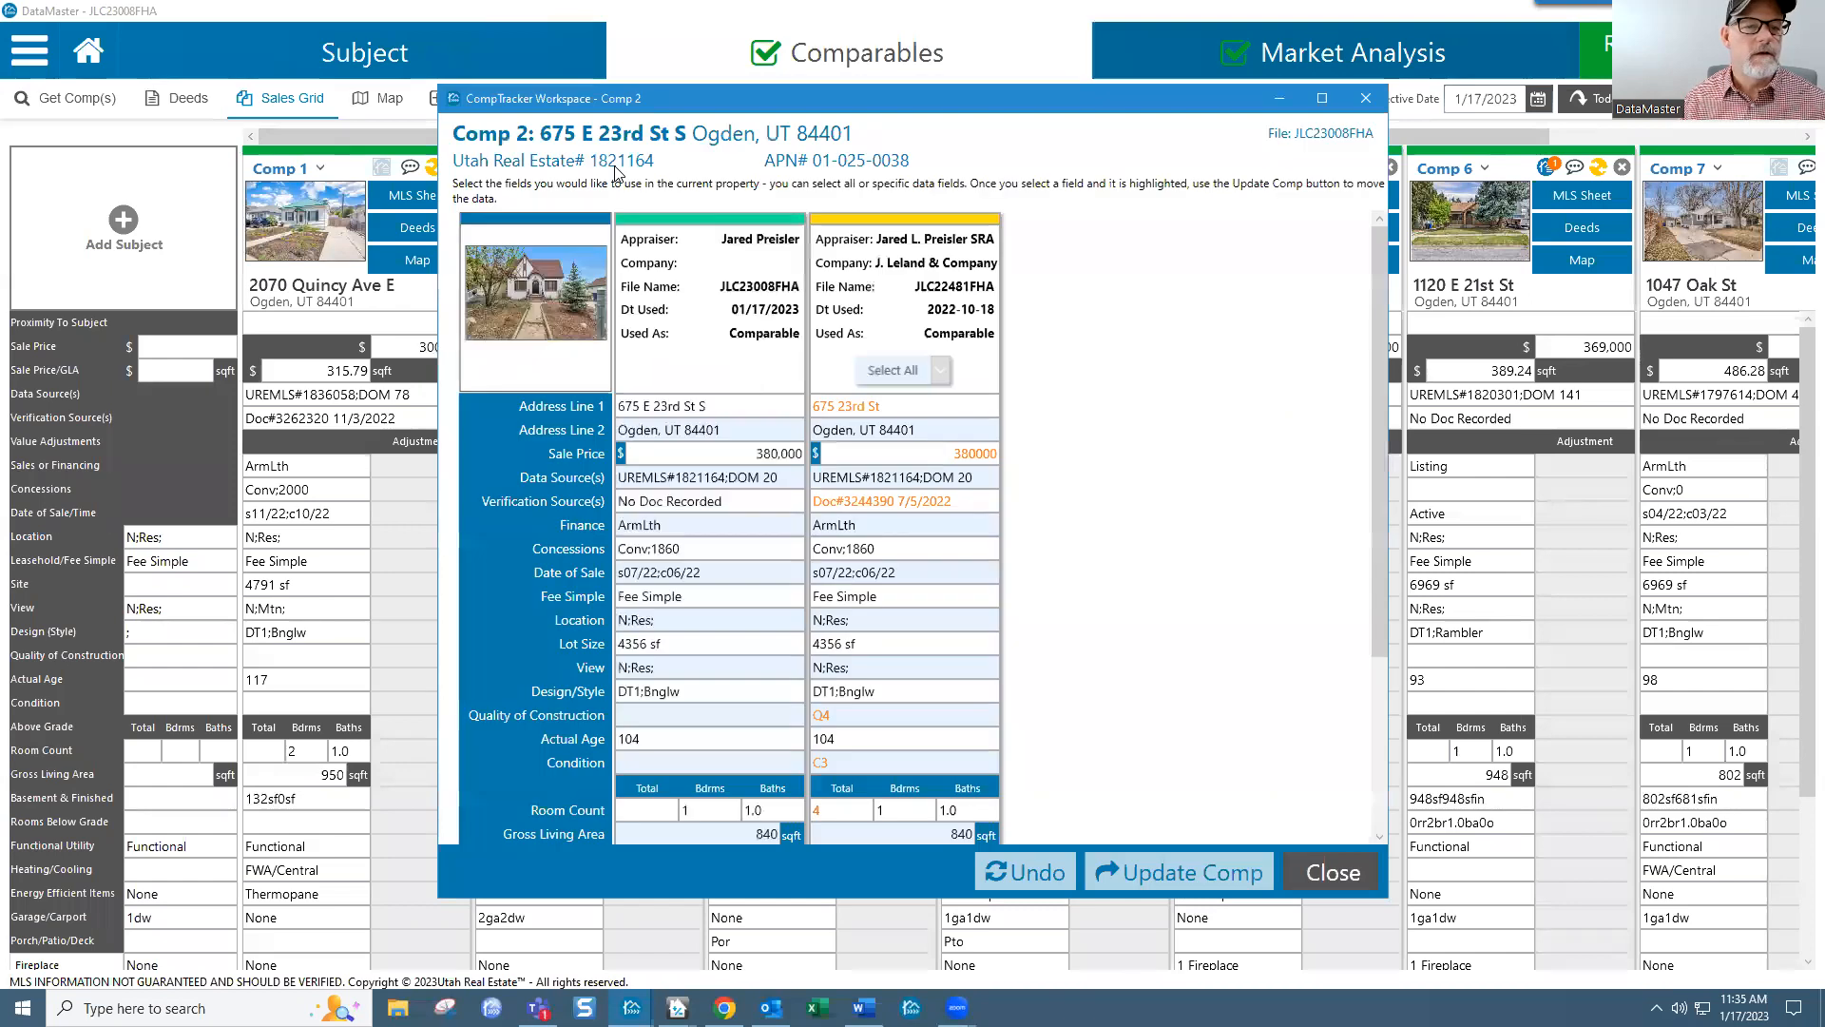
{"action": "left_click", "coordinate": [910, 371]}
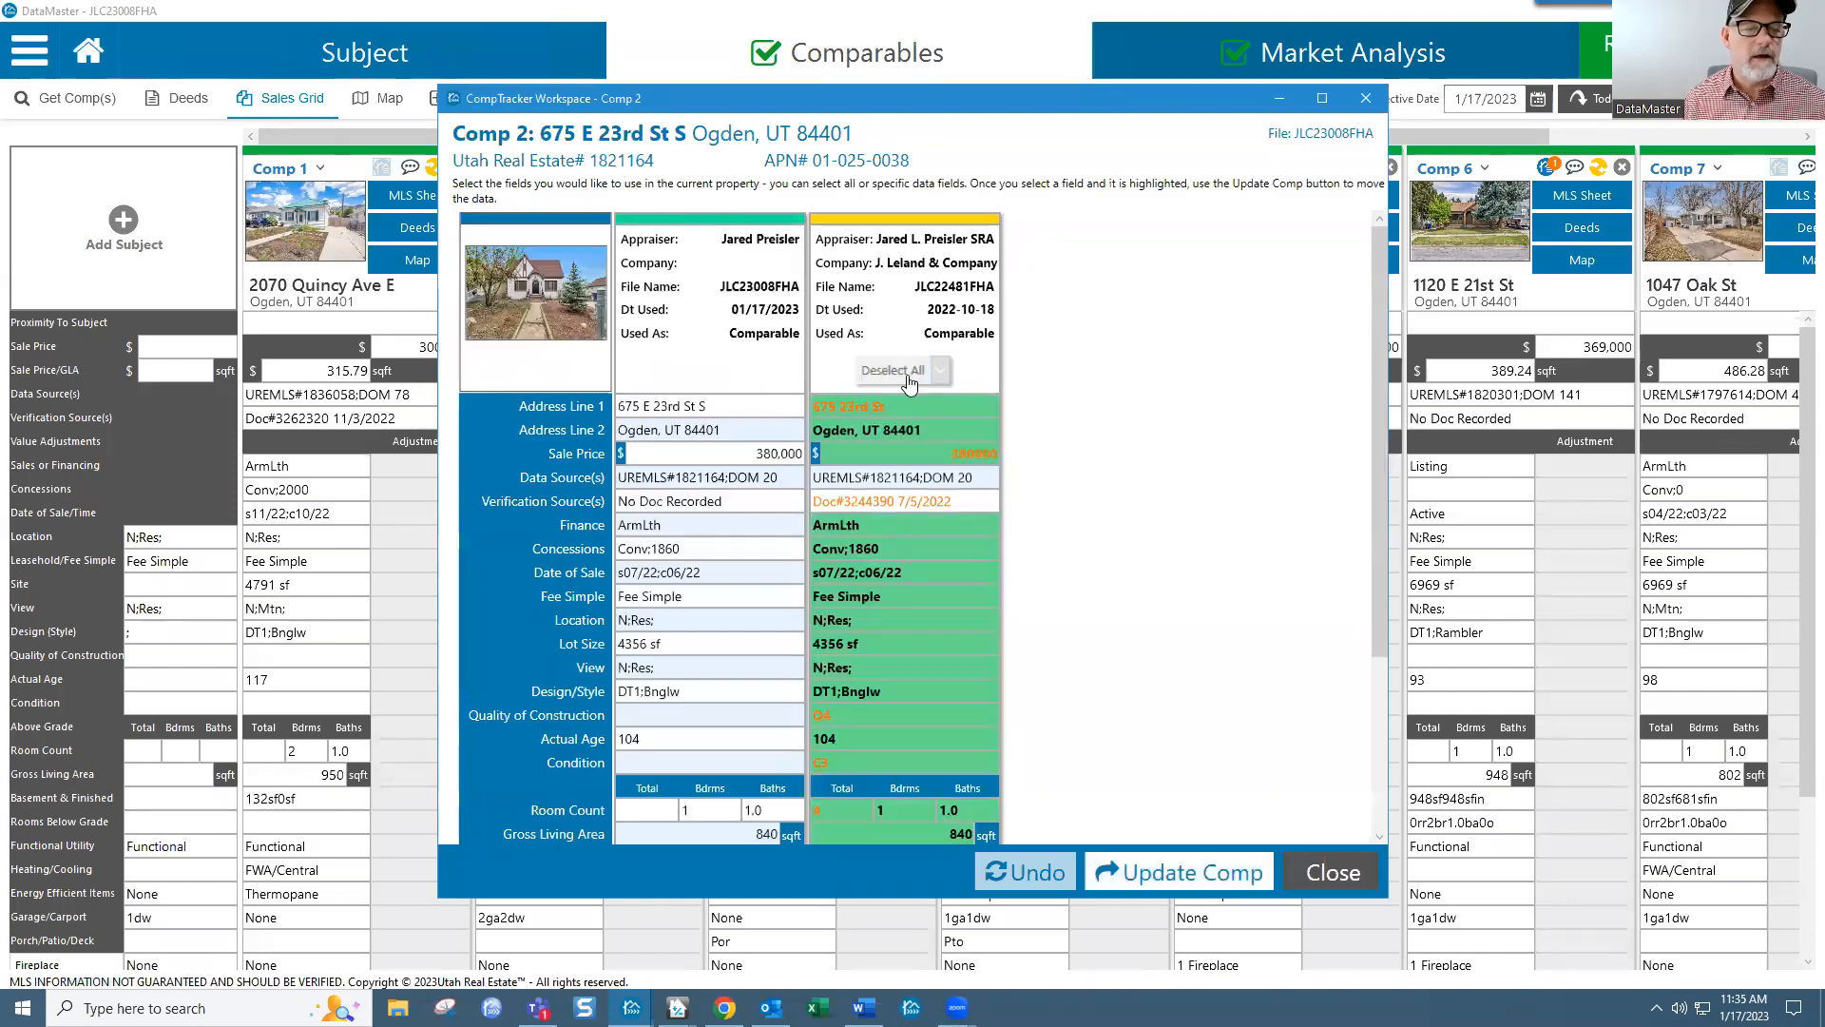
{"action": "left_click", "coordinate": [908, 496]}
{"action": "left_click", "coordinate": [906, 480]}
{"action": "scroll", "coordinate": [904, 628], "scroll_direction": "down", "scroll_amount": 5}
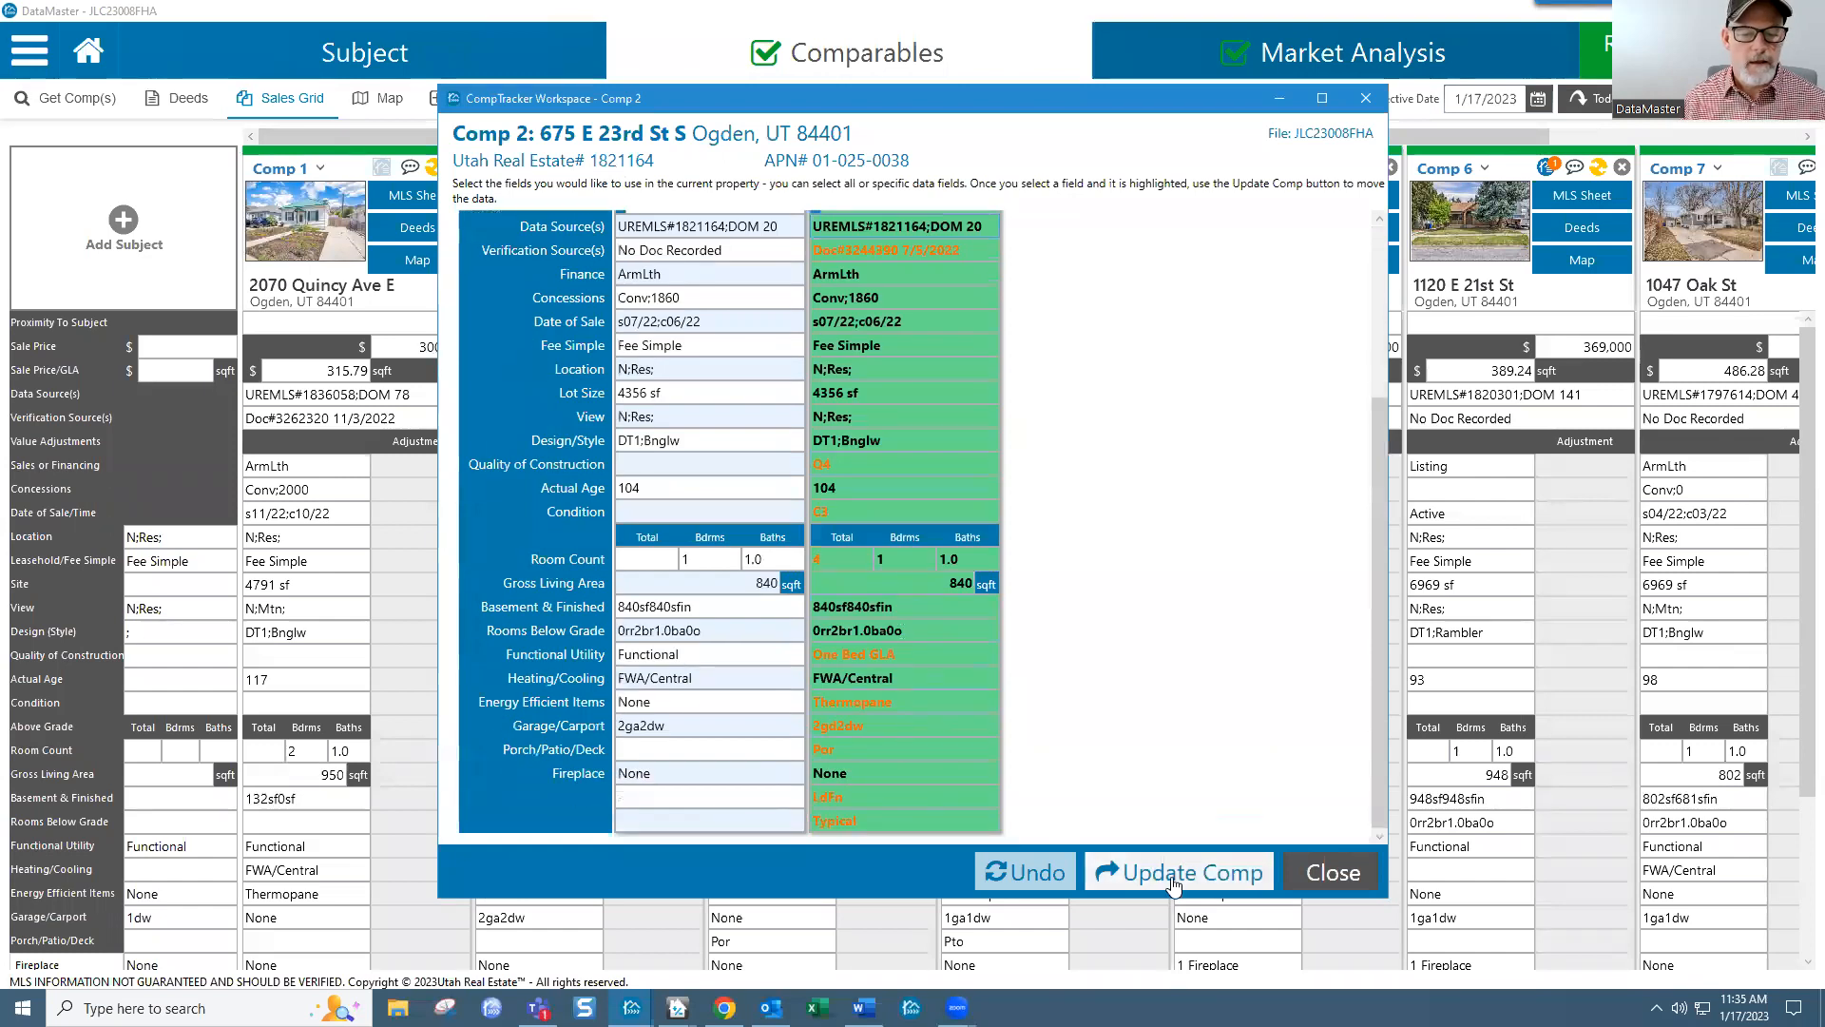
{"action": "left_click", "coordinate": [1162, 881]}
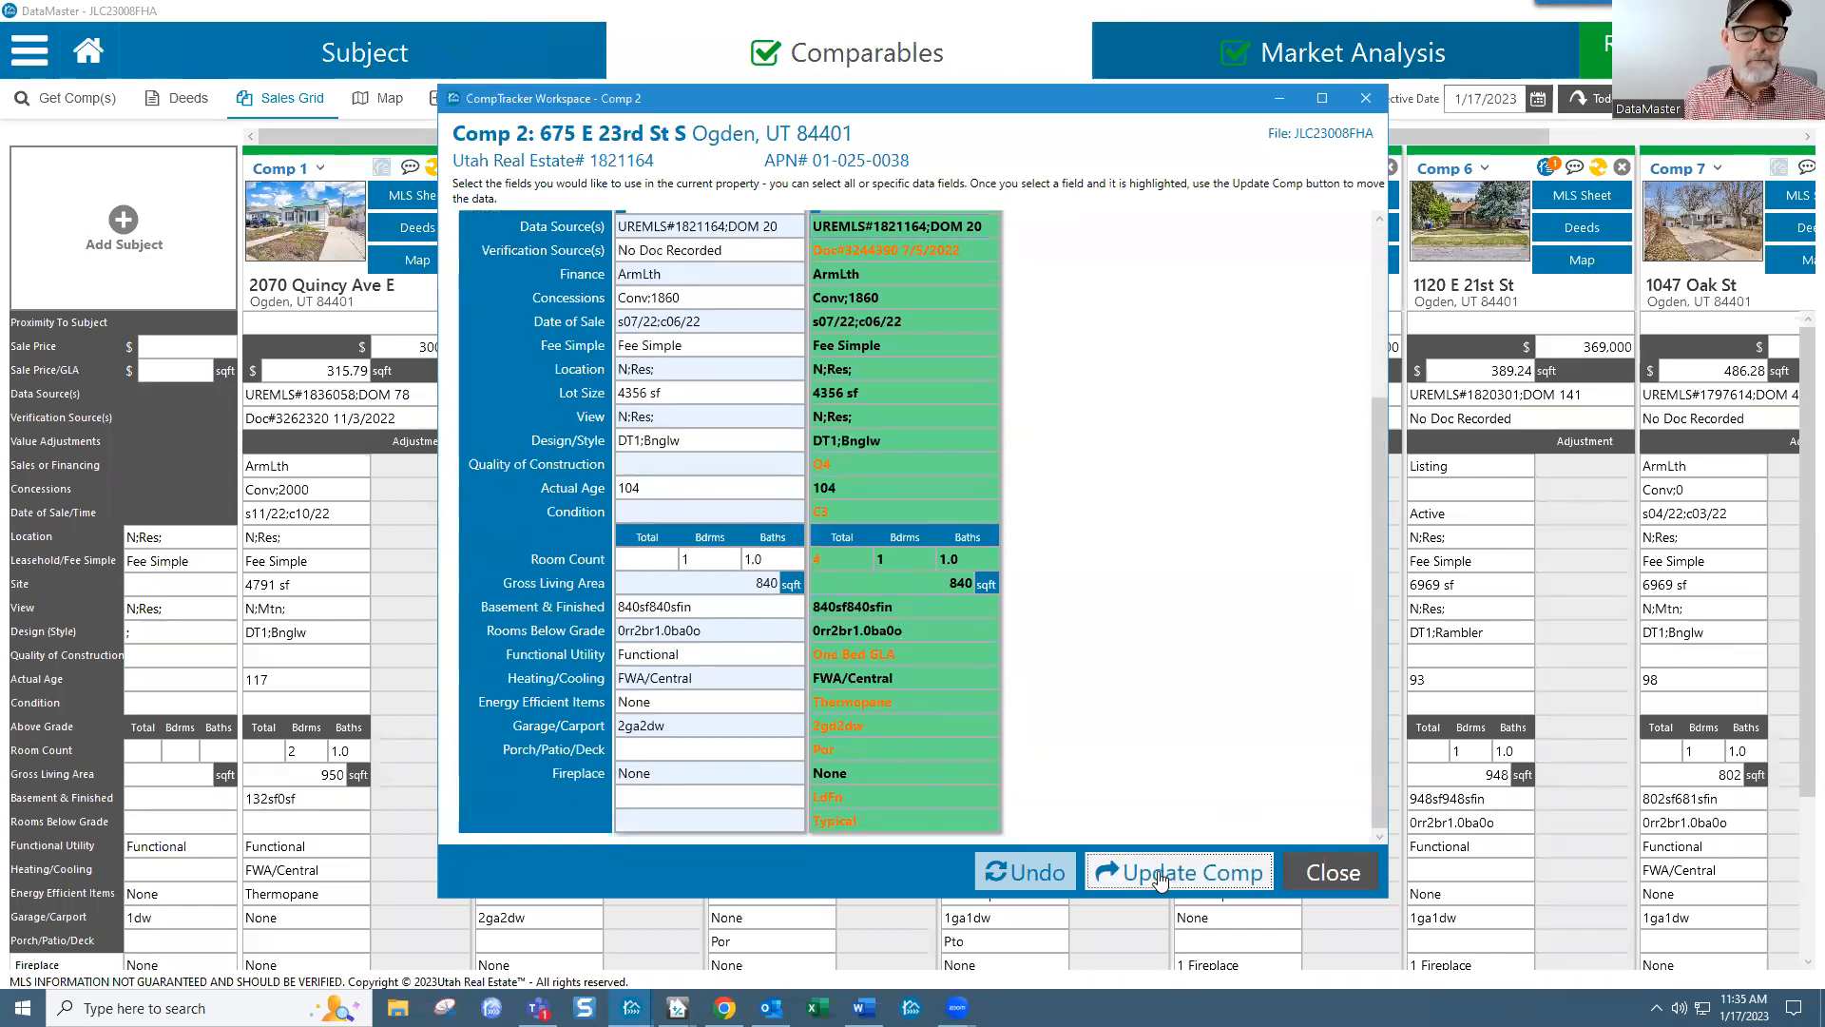
{"action": "left_click", "coordinate": [1335, 870]}
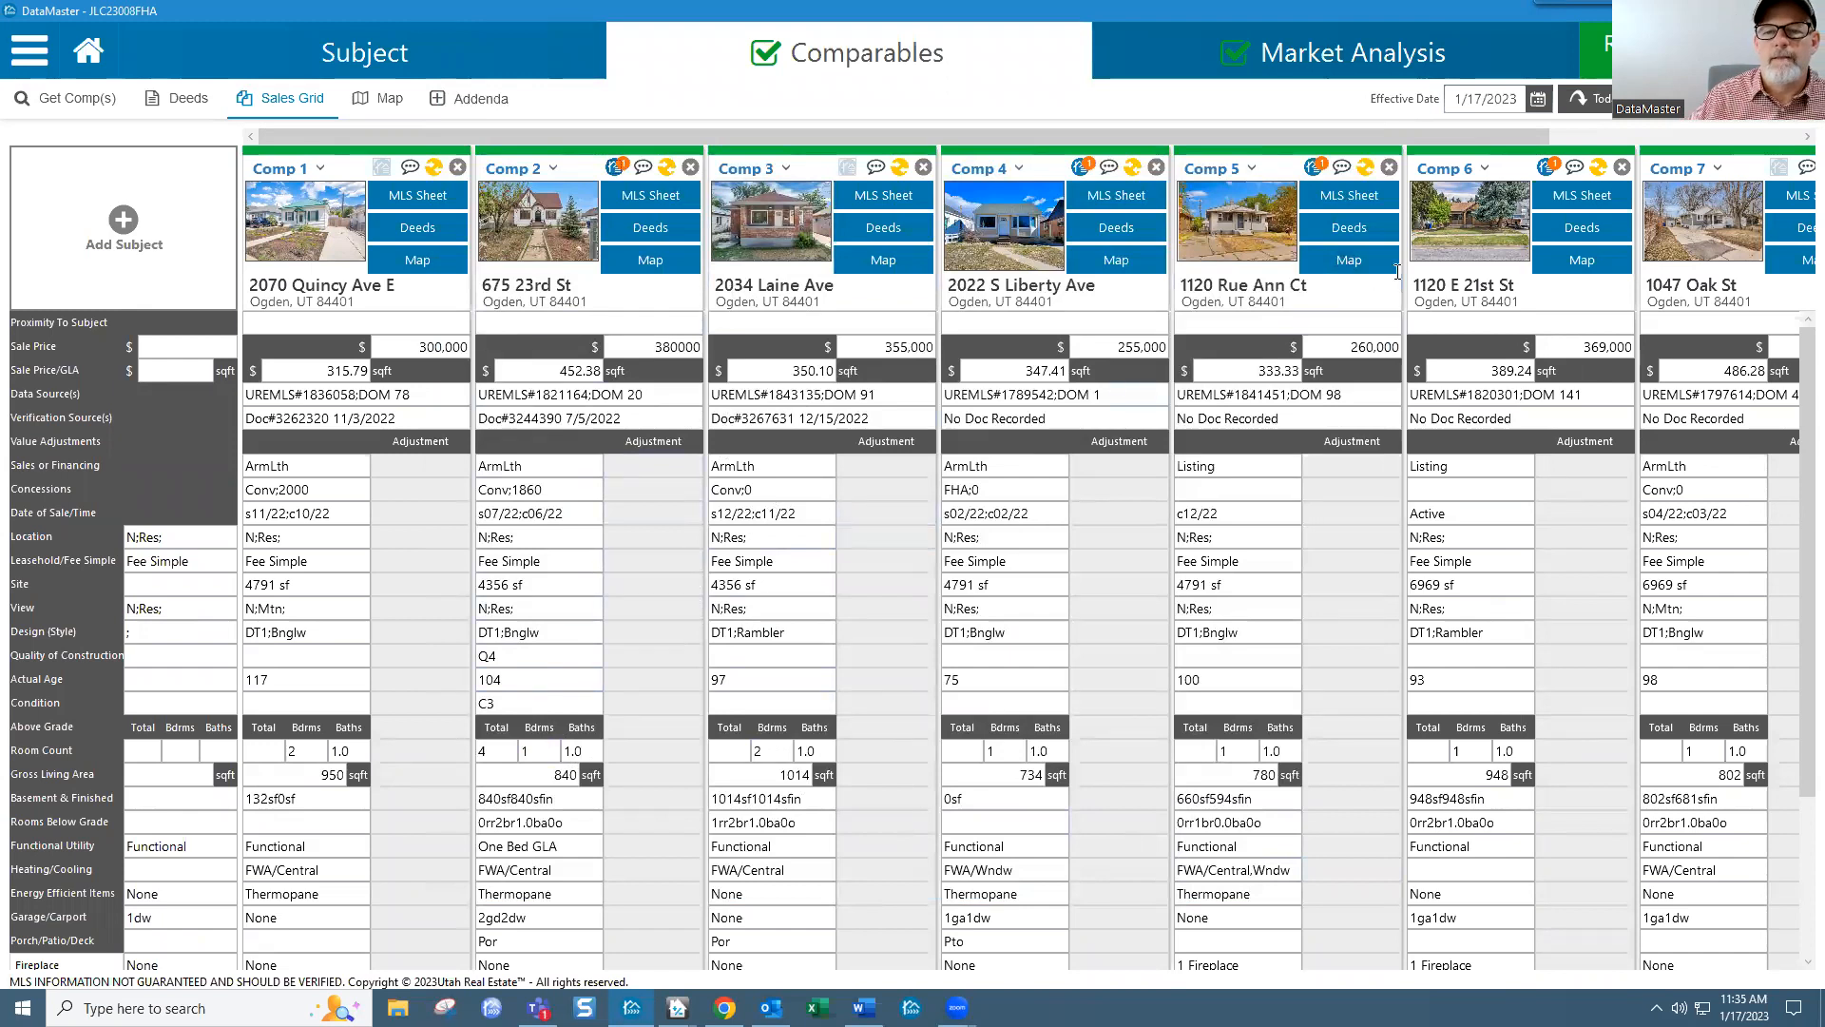
{"action": "mouse_move", "coordinate": [1176, 179]}
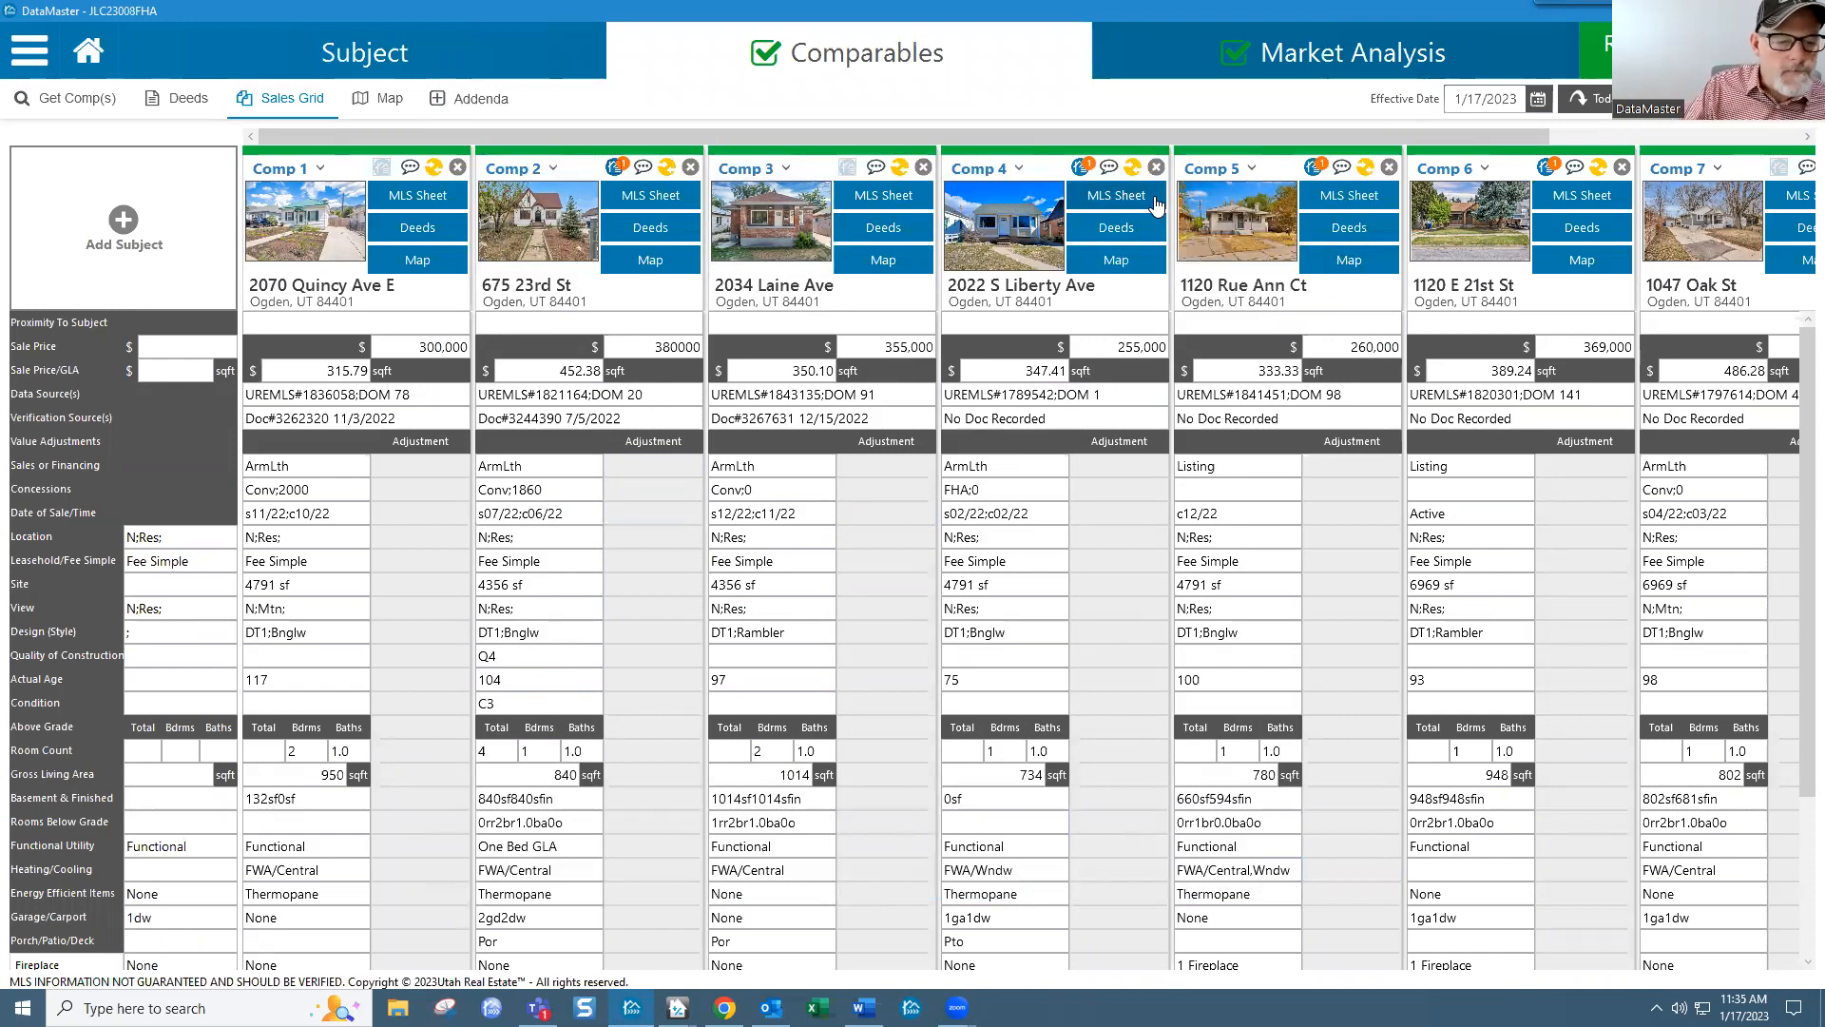
{"action": "left_click", "coordinate": [1017, 169]}
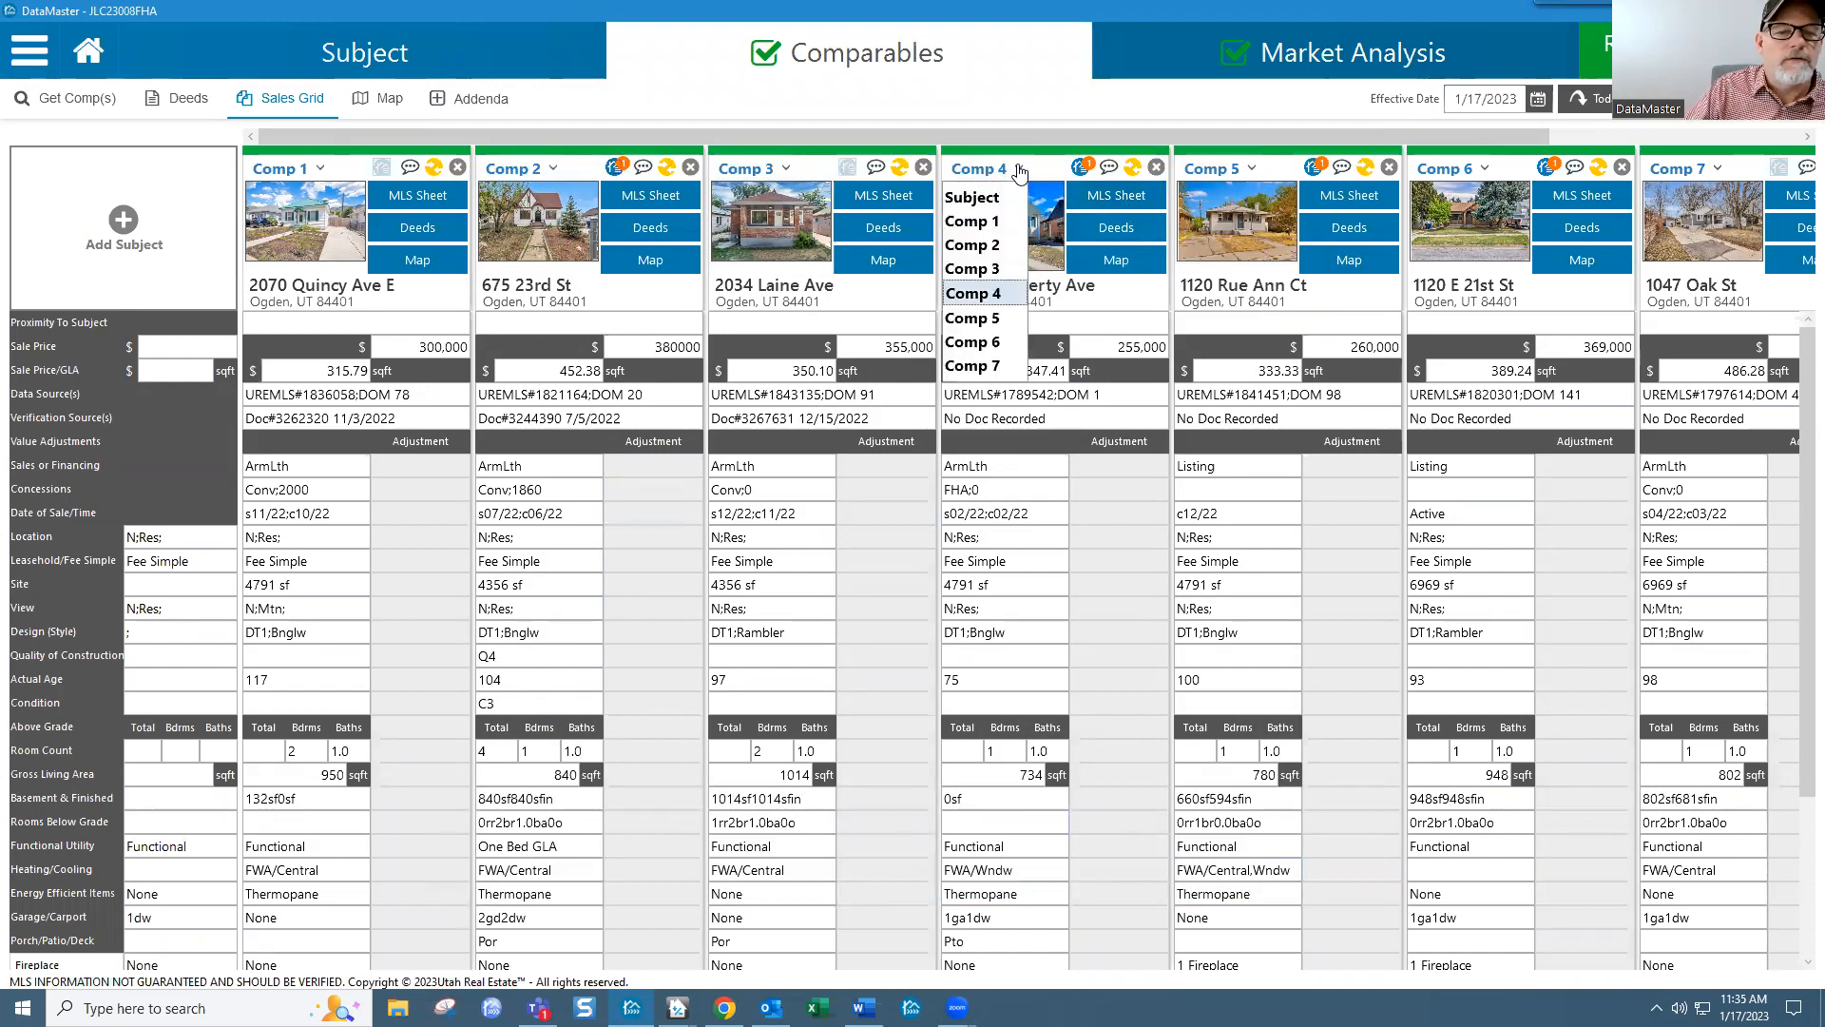
{"action": "left_click", "coordinate": [997, 269]}
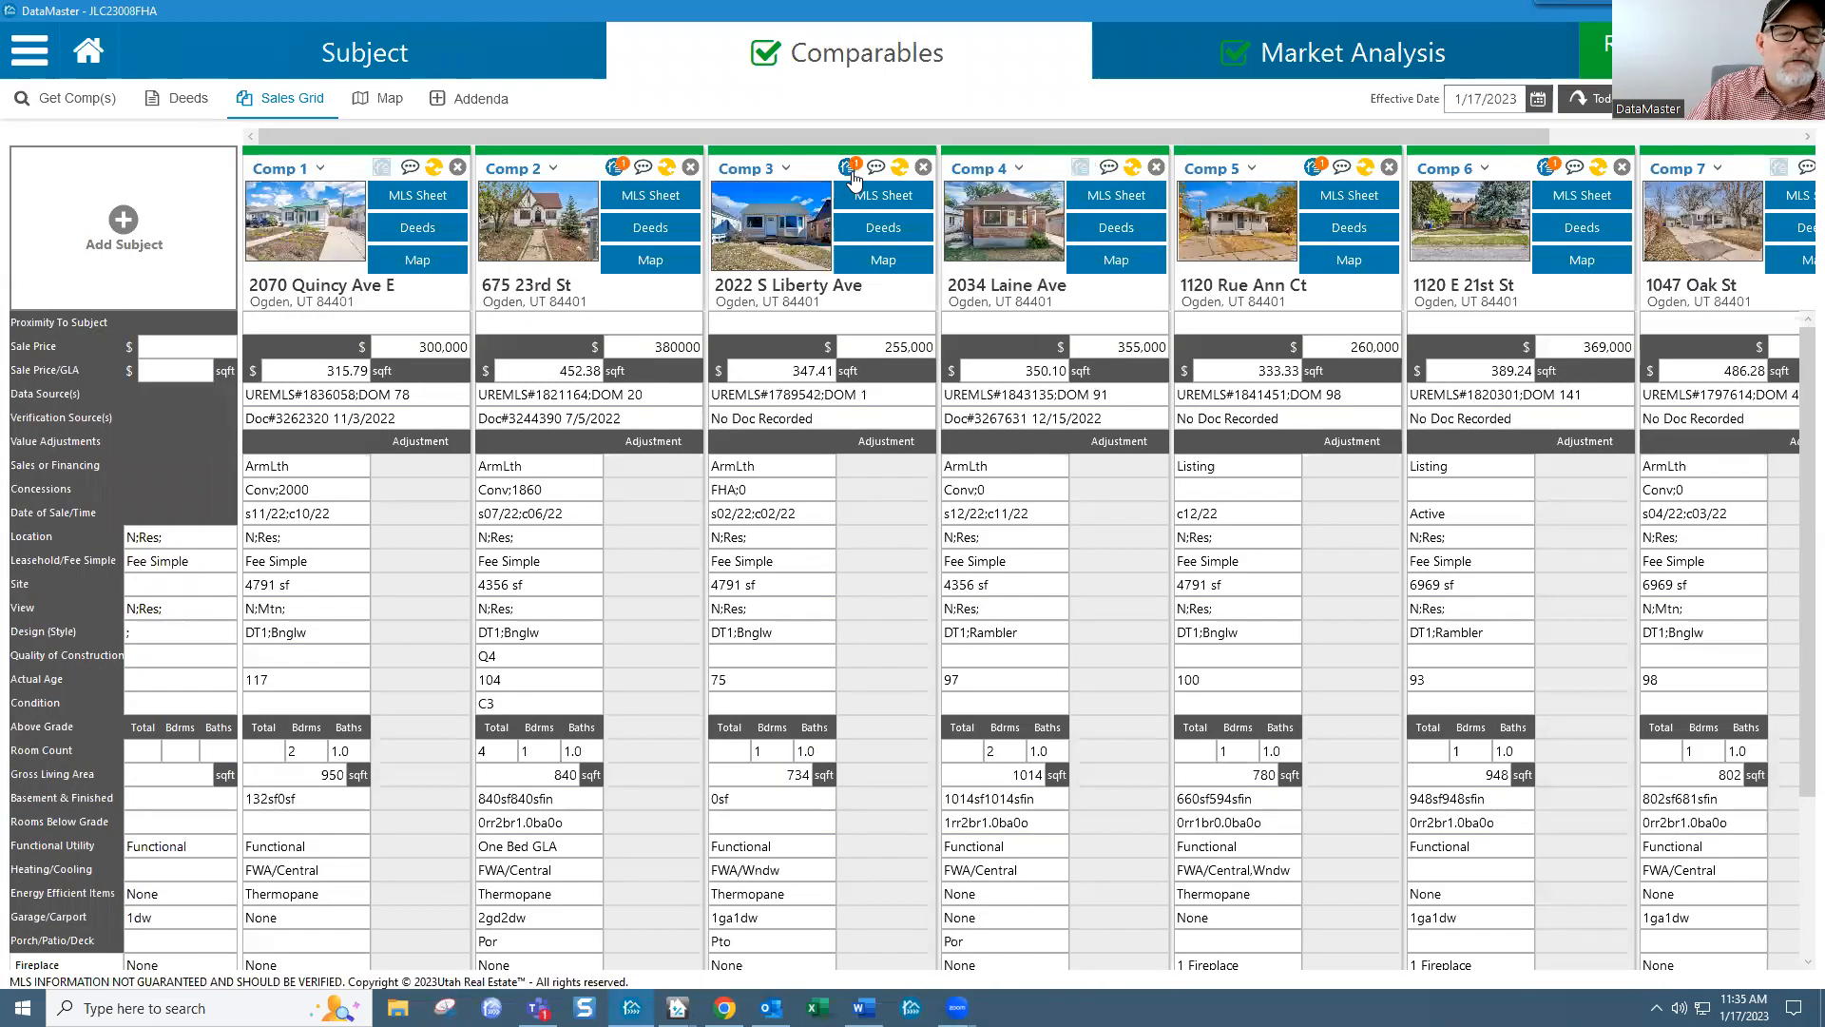
{"action": "left_click", "coordinate": [847, 168]}
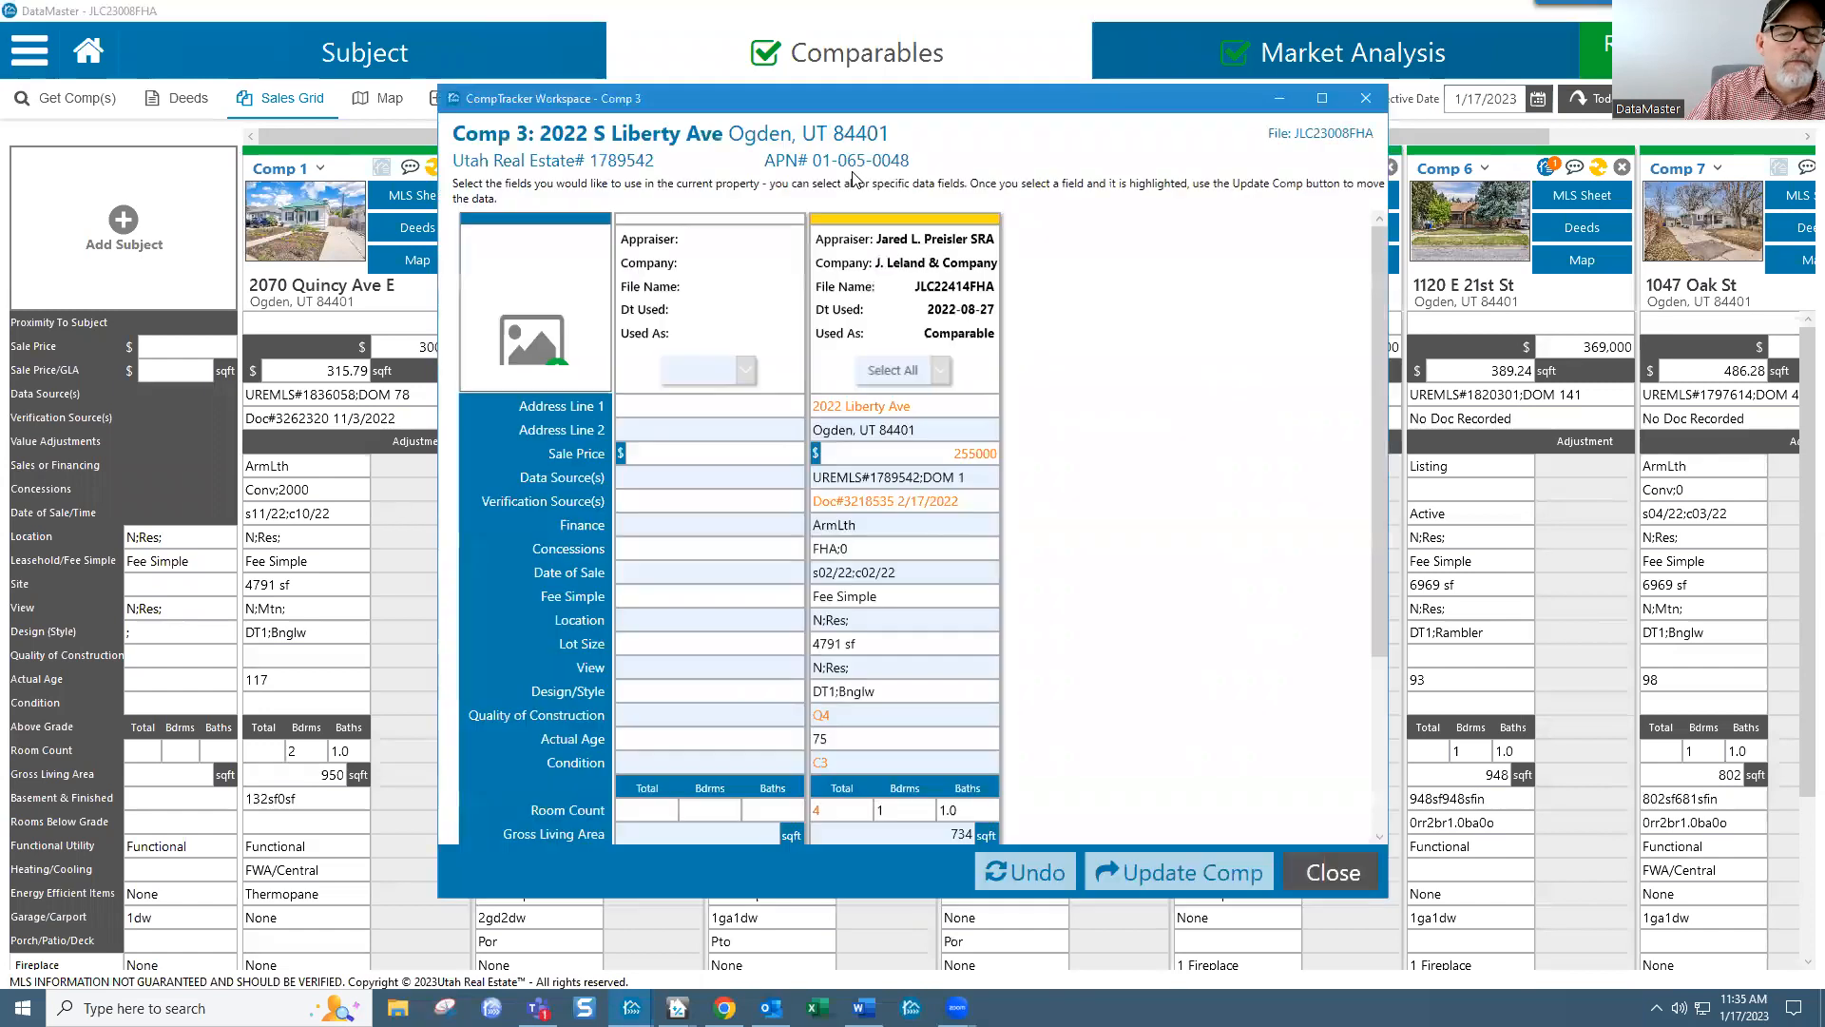
{"action": "left_click", "coordinate": [896, 371]}
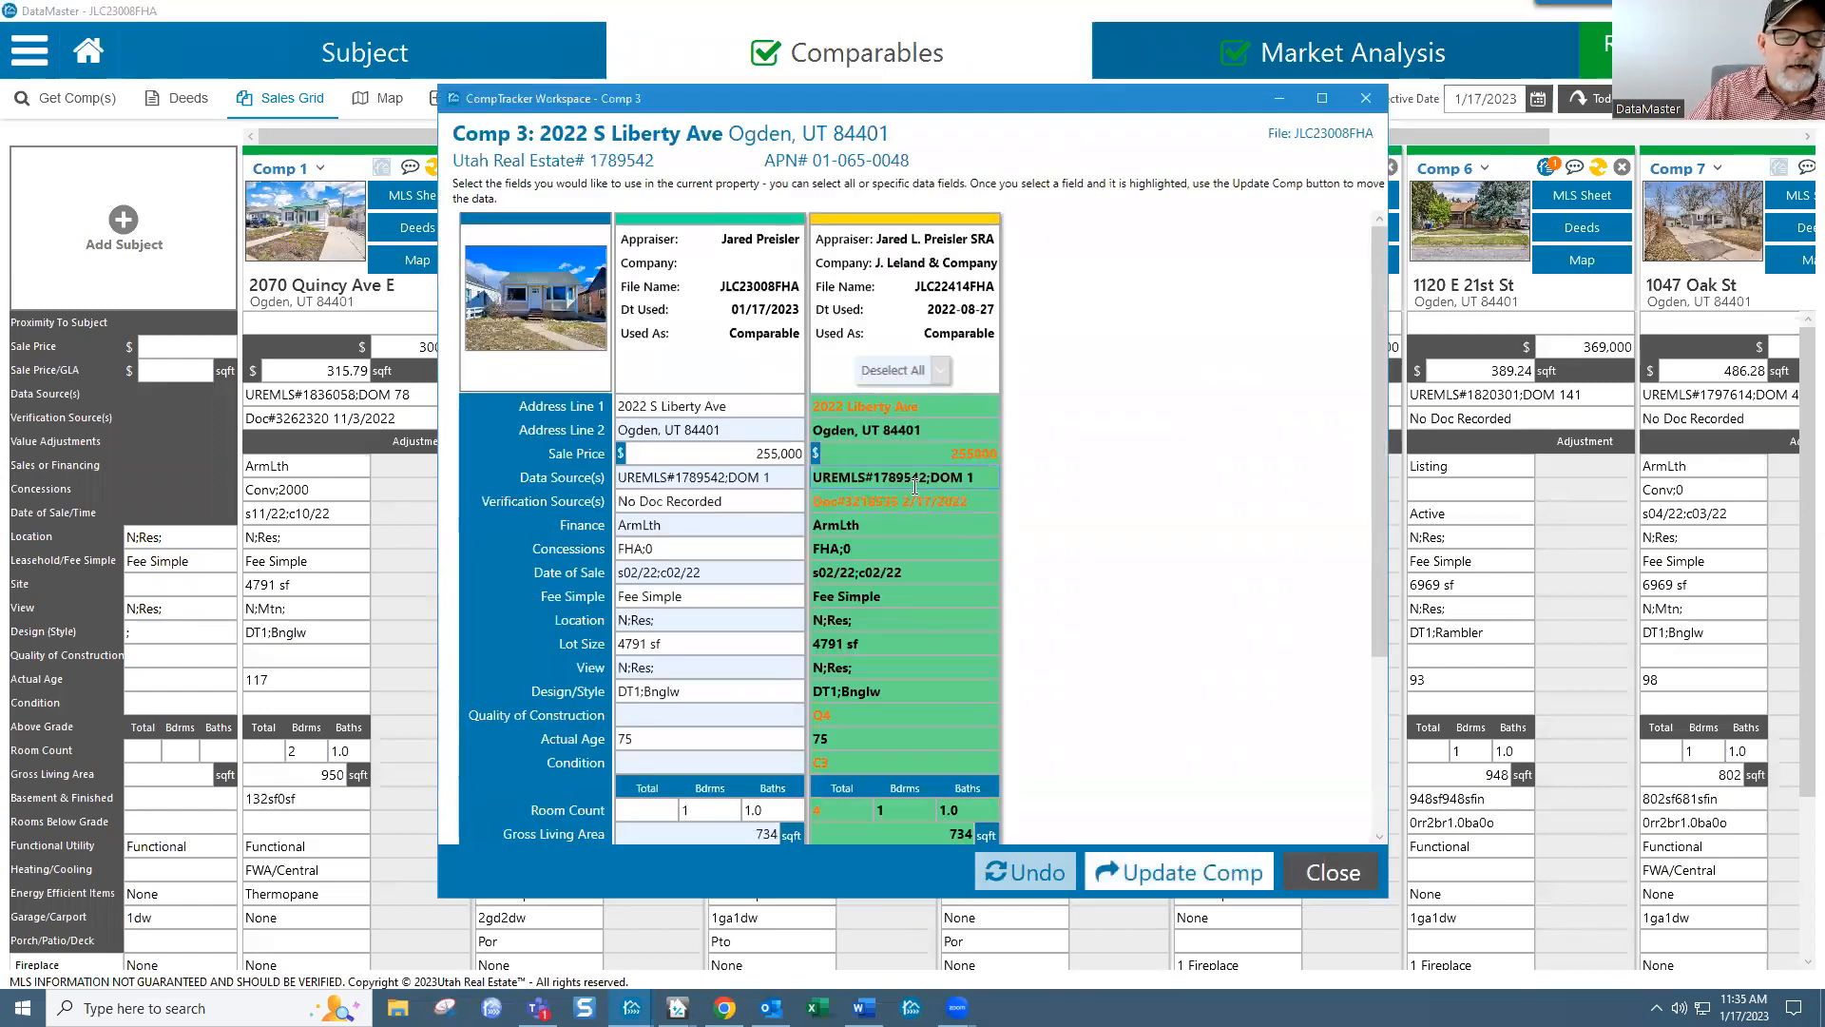
{"action": "scroll", "coordinate": [915, 574], "scroll_direction": "down", "scroll_amount": 3}
{"action": "left_click", "coordinate": [1147, 873]}
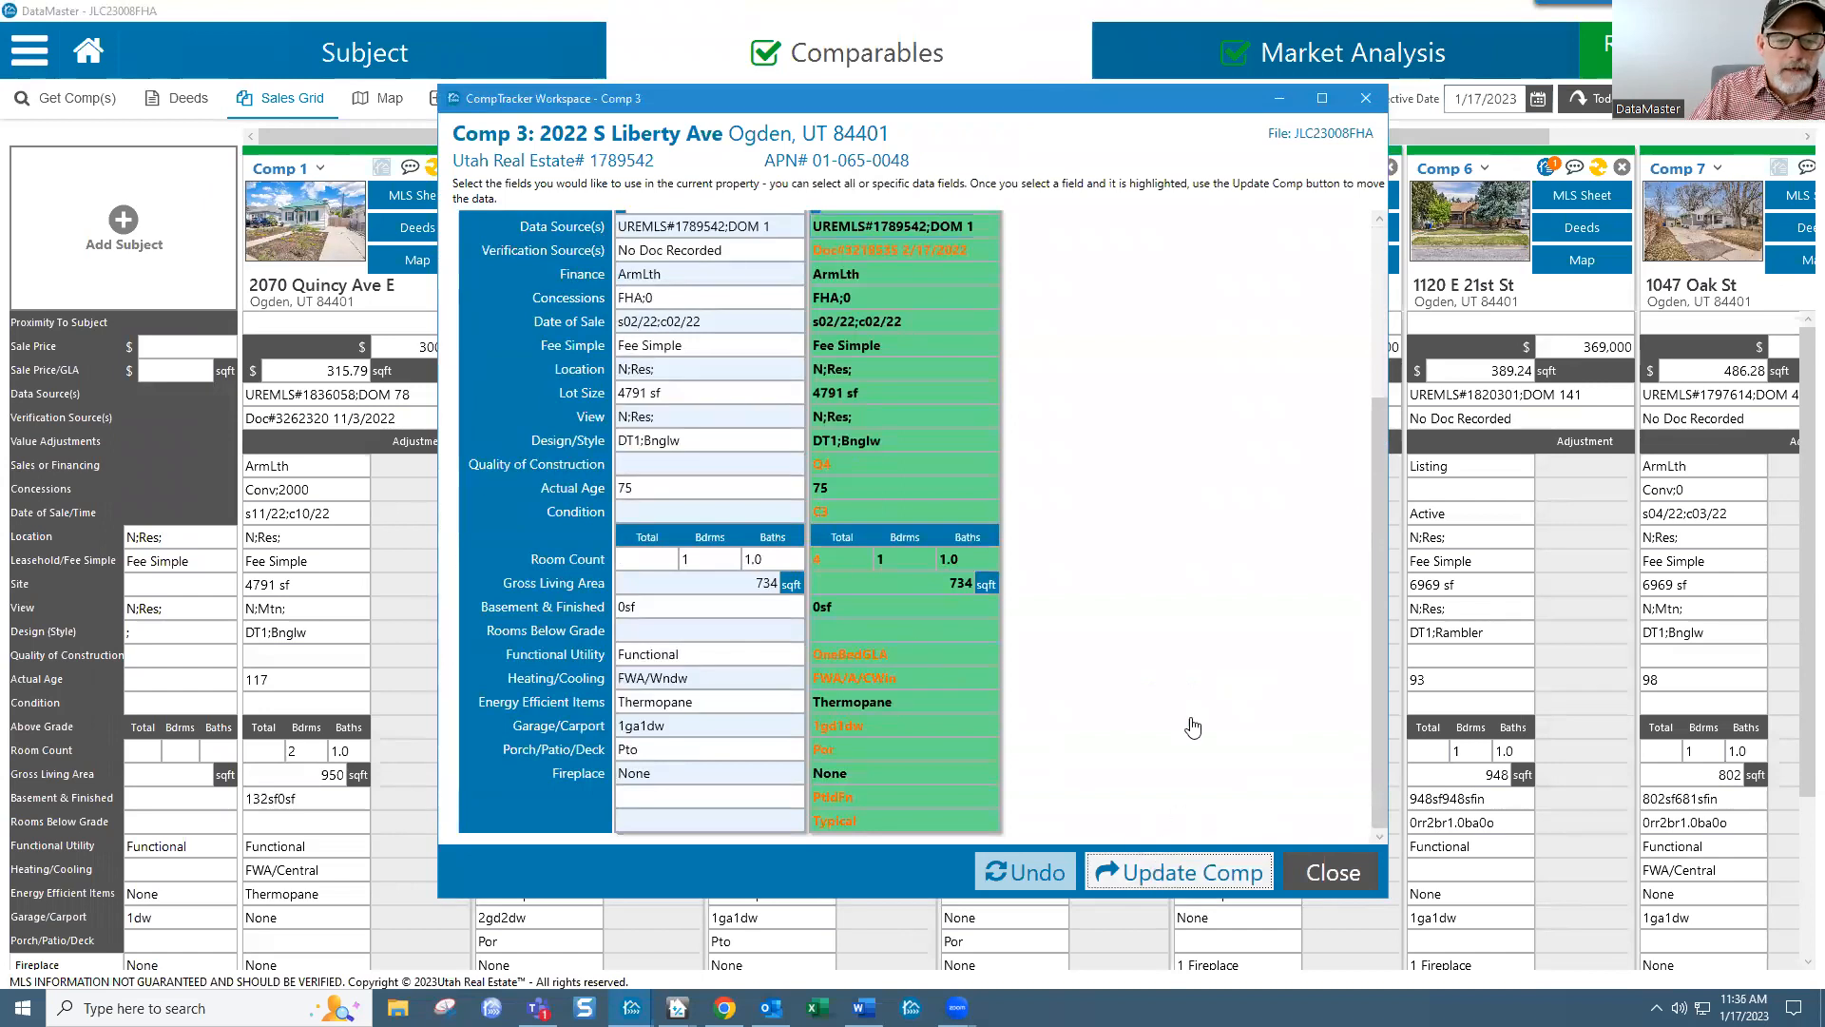
{"action": "left_click", "coordinate": [1365, 99]}
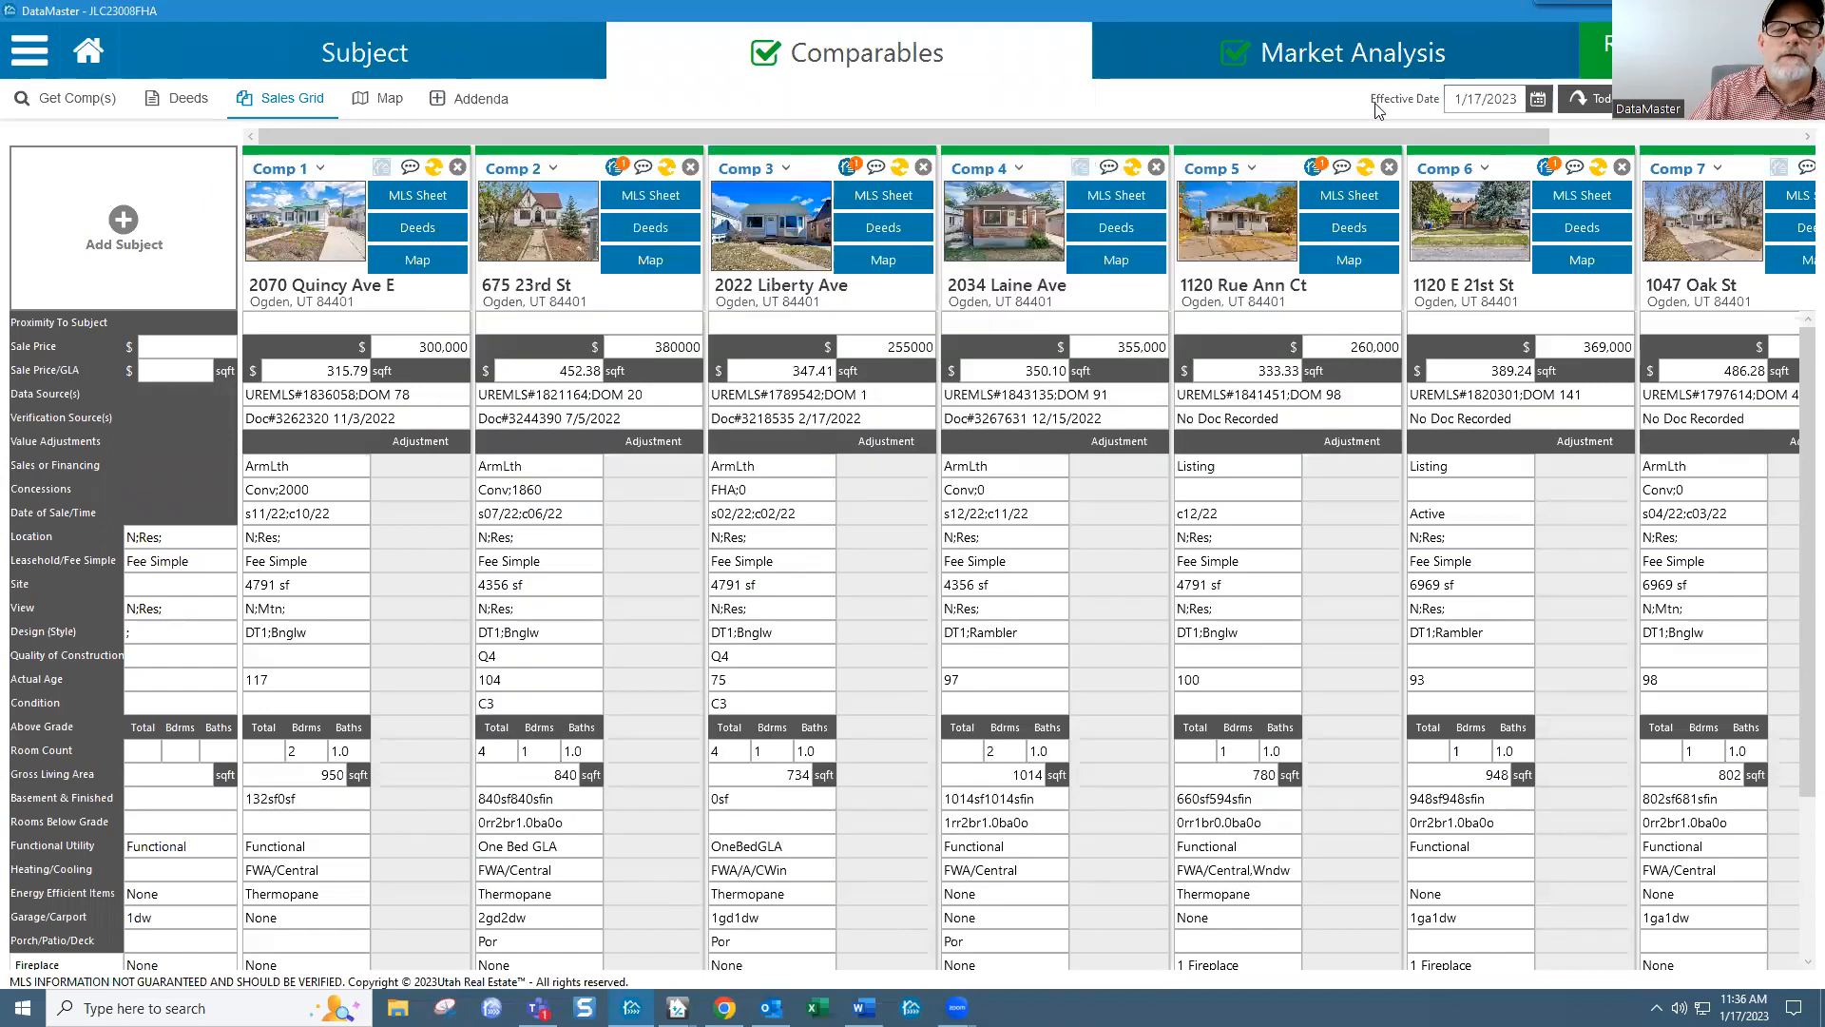
Step: Copy Comp 5's prior-file data except sale price, data source and sale date
{"action": "left_click", "coordinate": [1315, 168]}
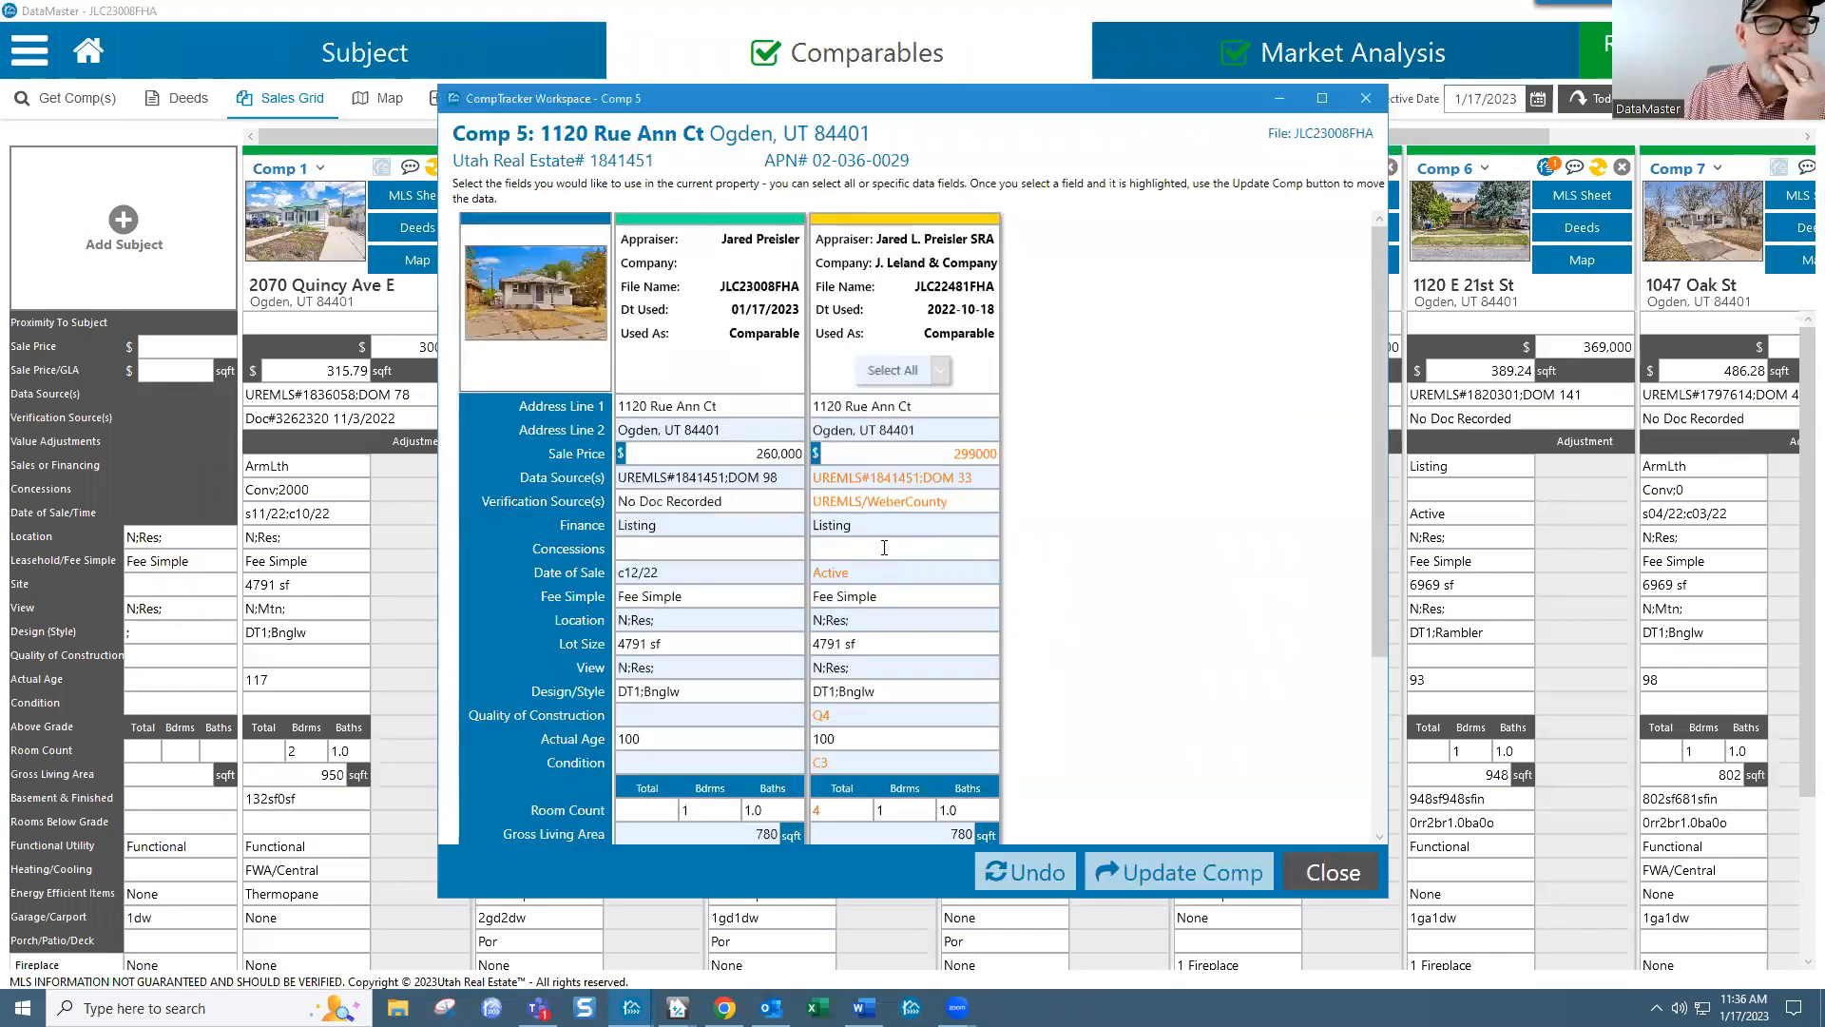
{"action": "left_click", "coordinate": [899, 384]}
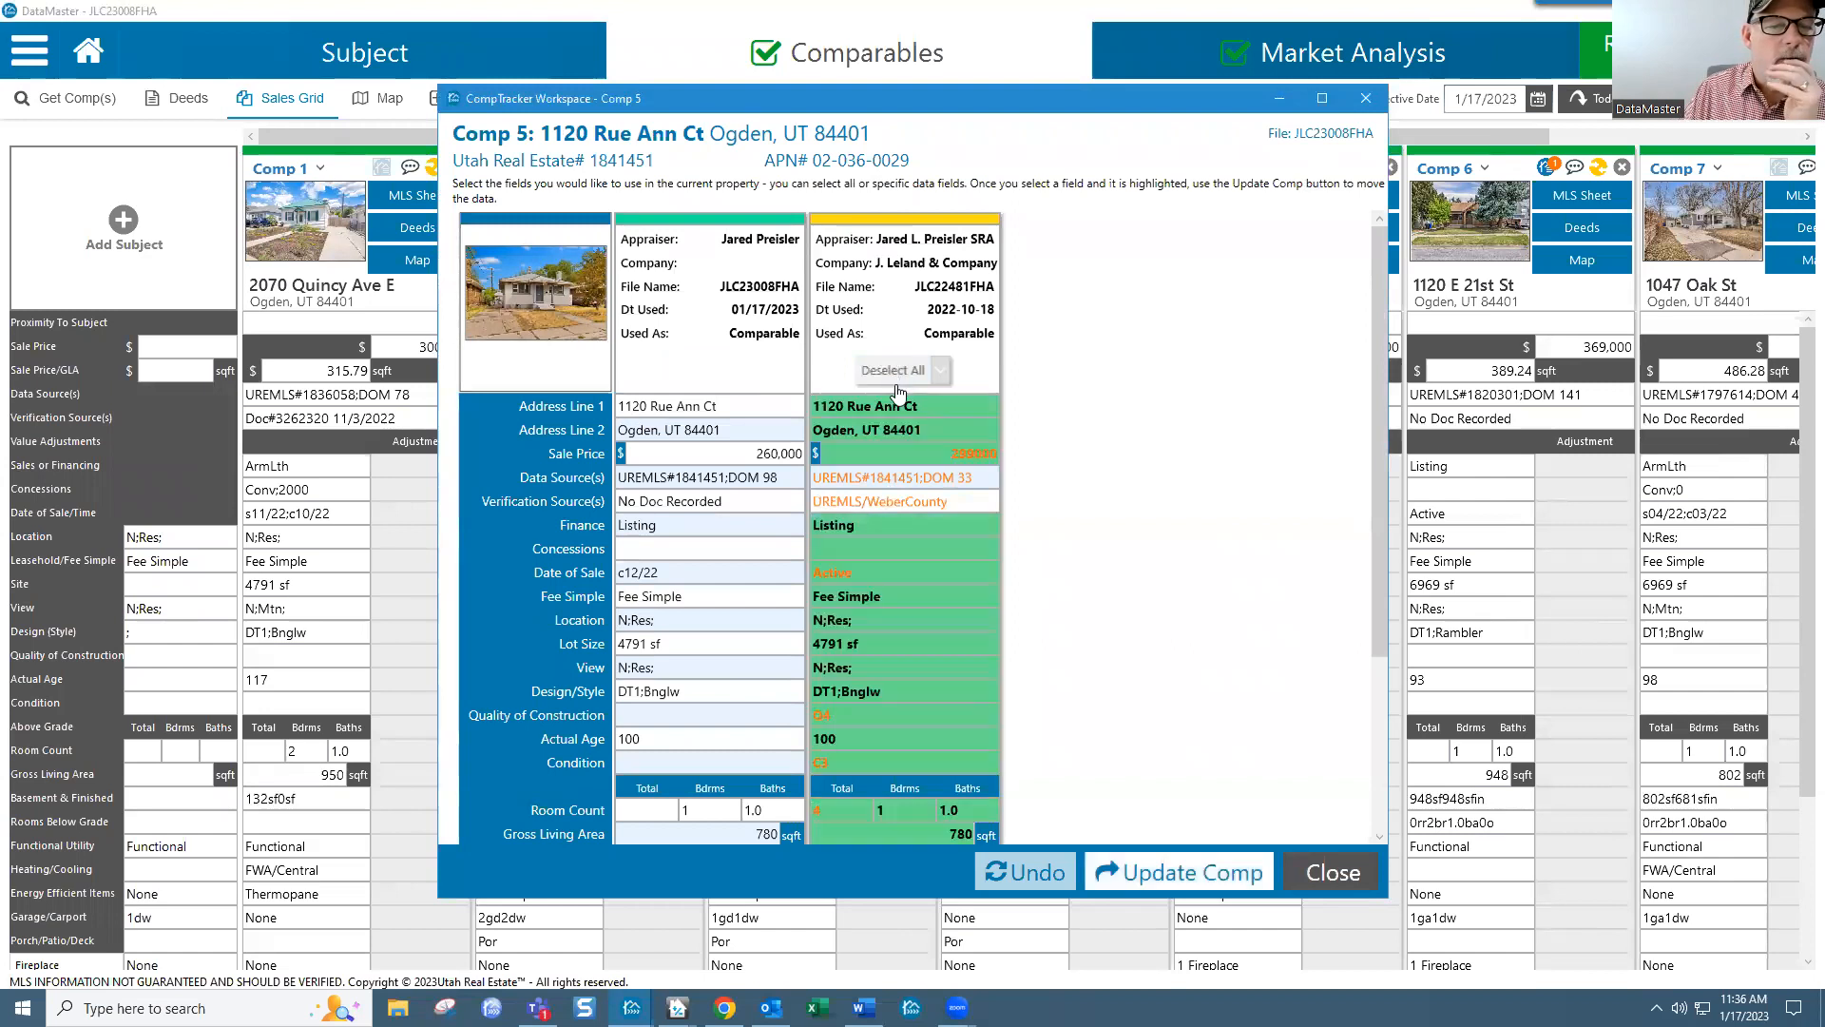
{"action": "left_click", "coordinate": [838, 452]}
{"action": "left_click", "coordinate": [841, 479]}
{"action": "left_click", "coordinate": [841, 479]}
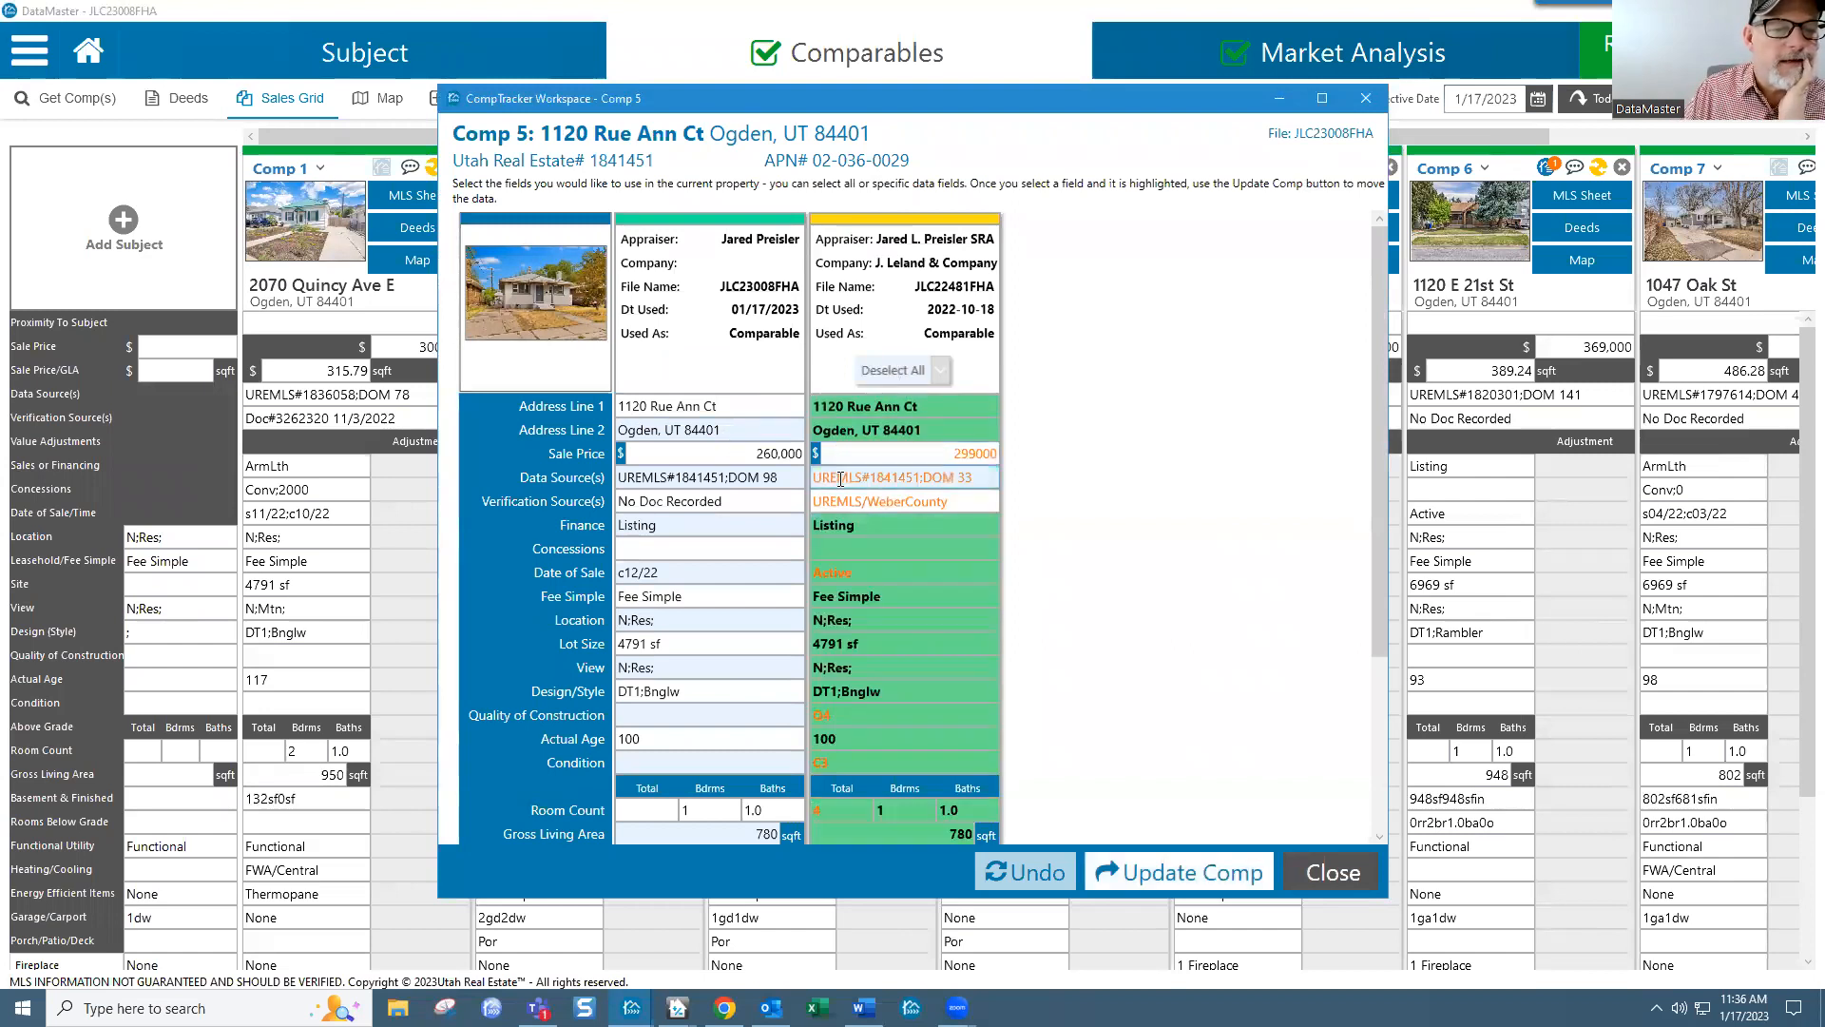
{"action": "left_click", "coordinate": [859, 579]}
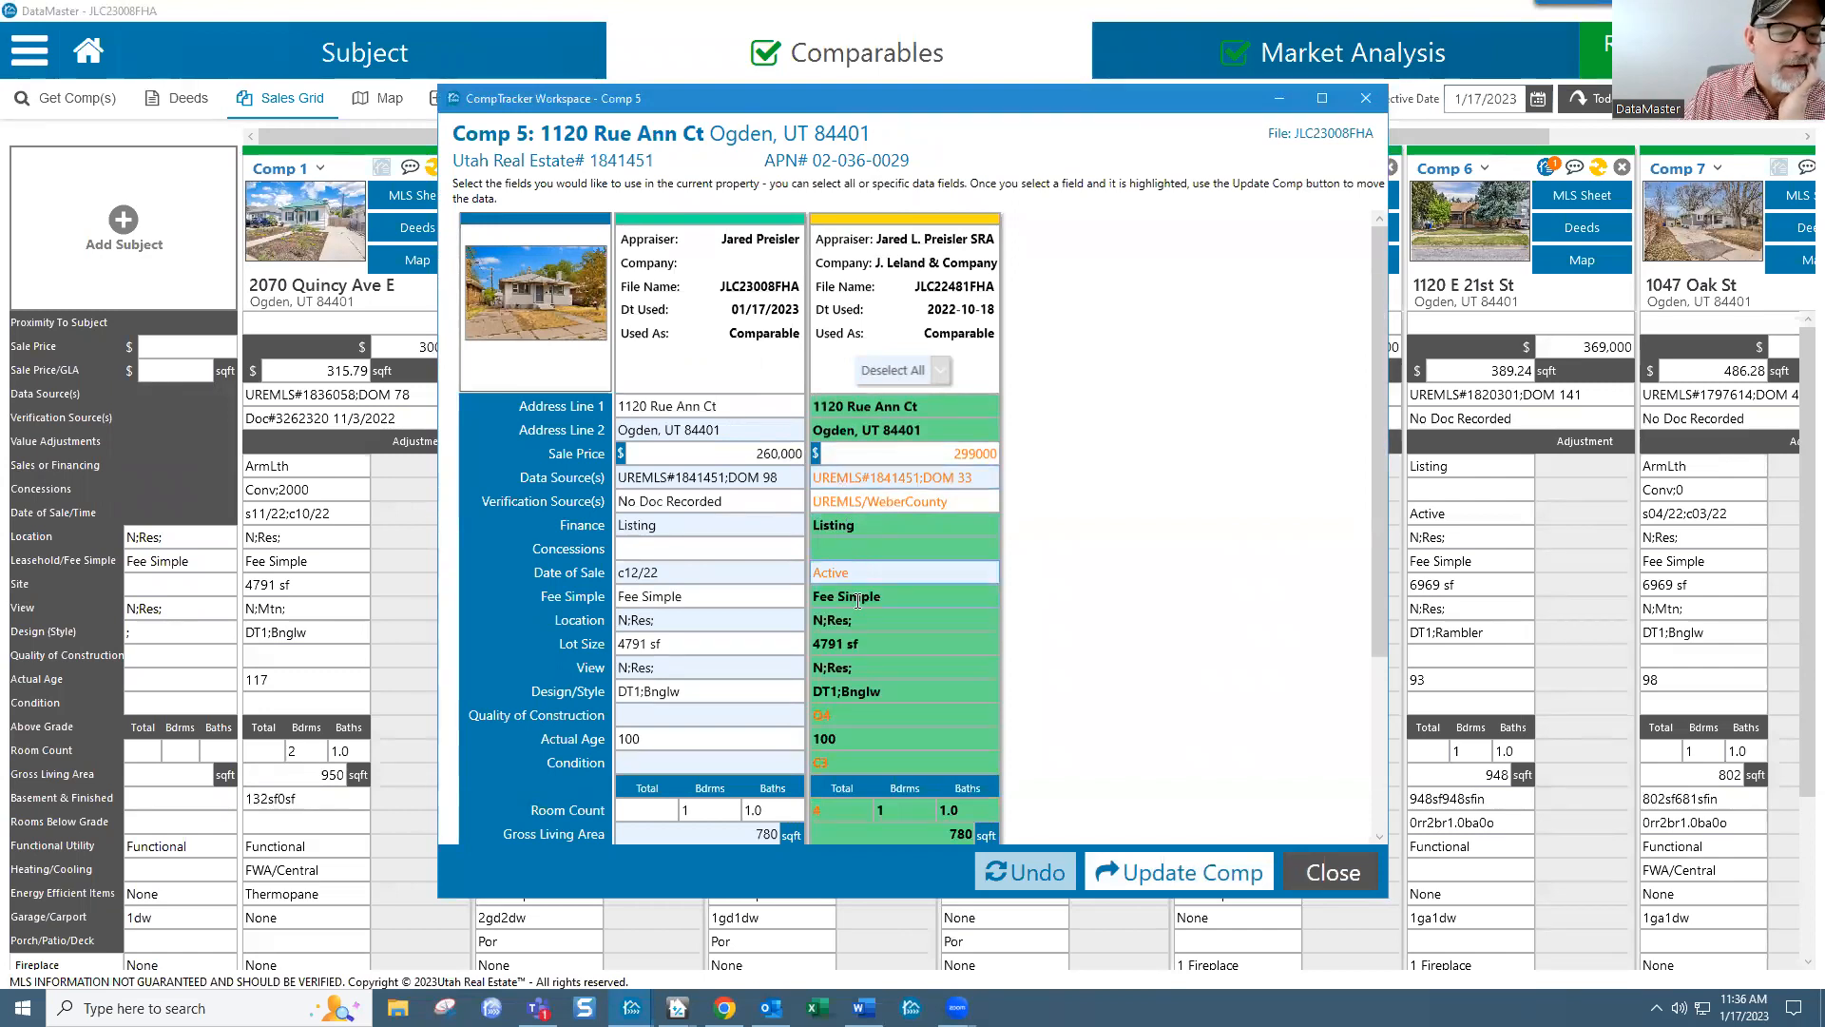
{"action": "left_click_drag", "start_coordinate": [1374, 519], "coordinate": [1371, 593]}
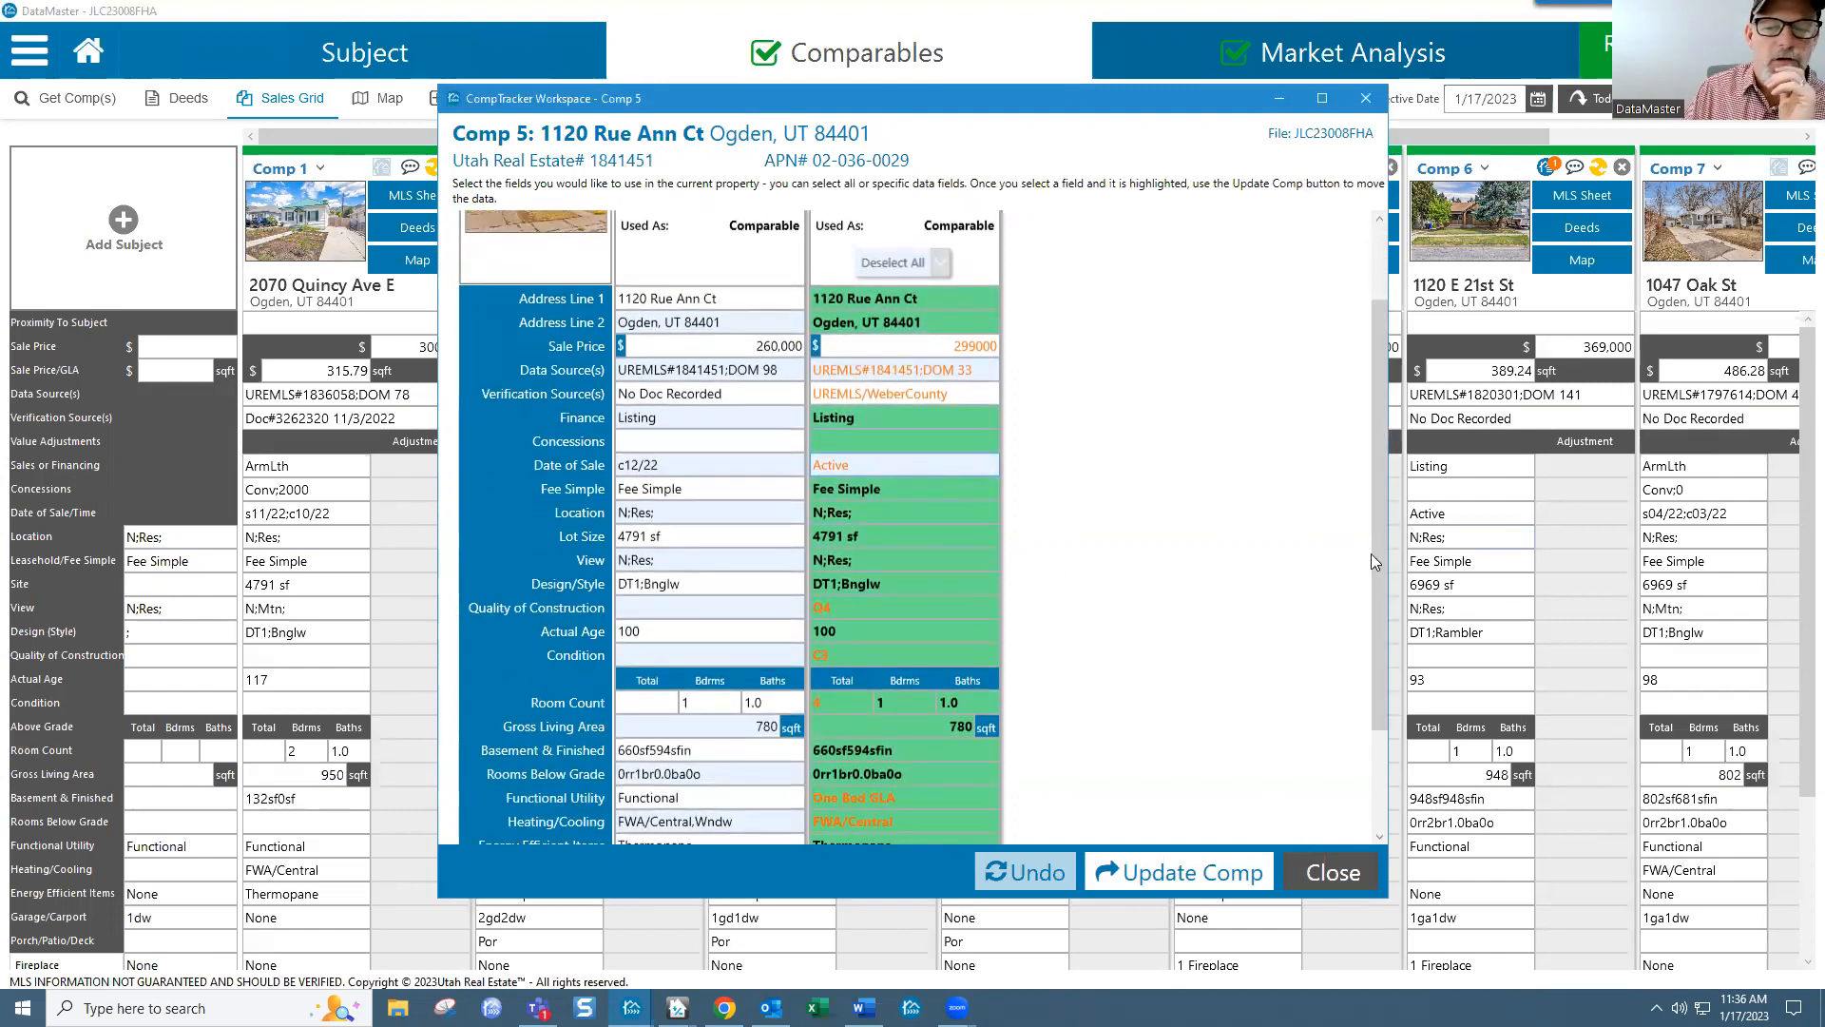
{"action": "left_click_drag", "start_coordinate": [1376, 570], "coordinate": [1364, 726]}
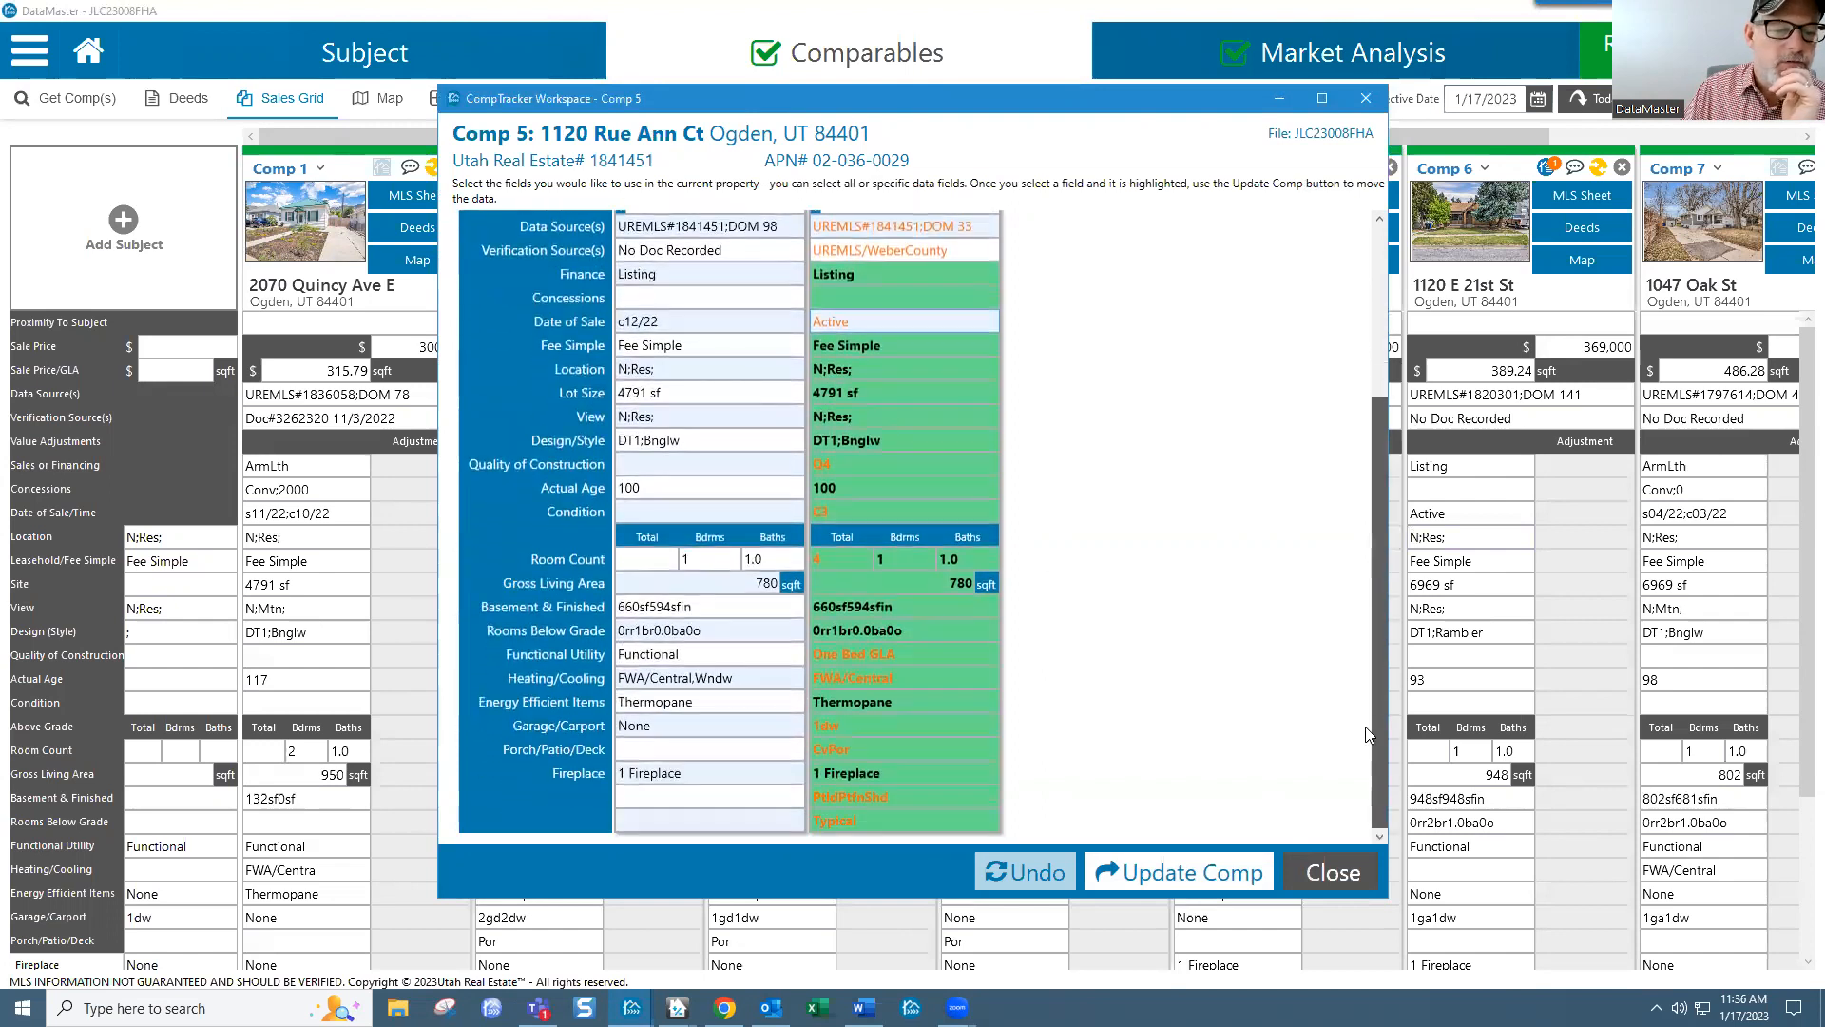
{"action": "left_click", "coordinate": [1221, 855]}
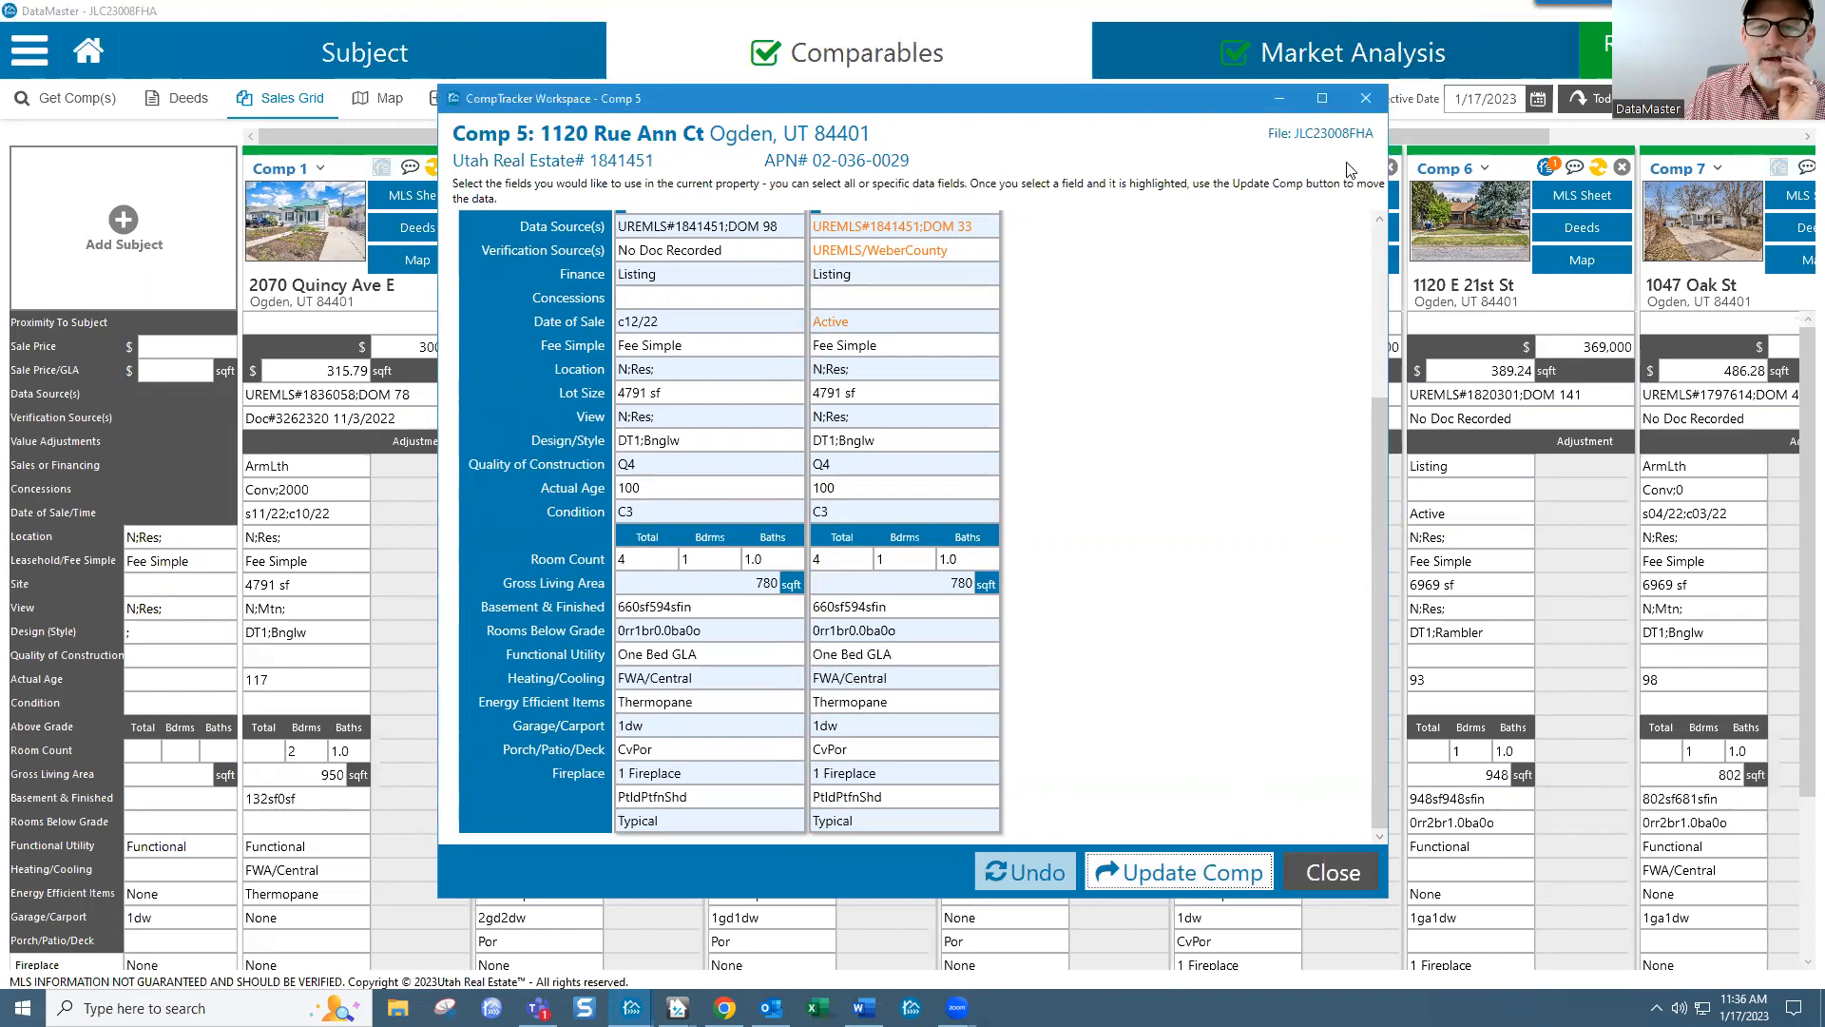
{"action": "left_click", "coordinate": [1365, 99]}
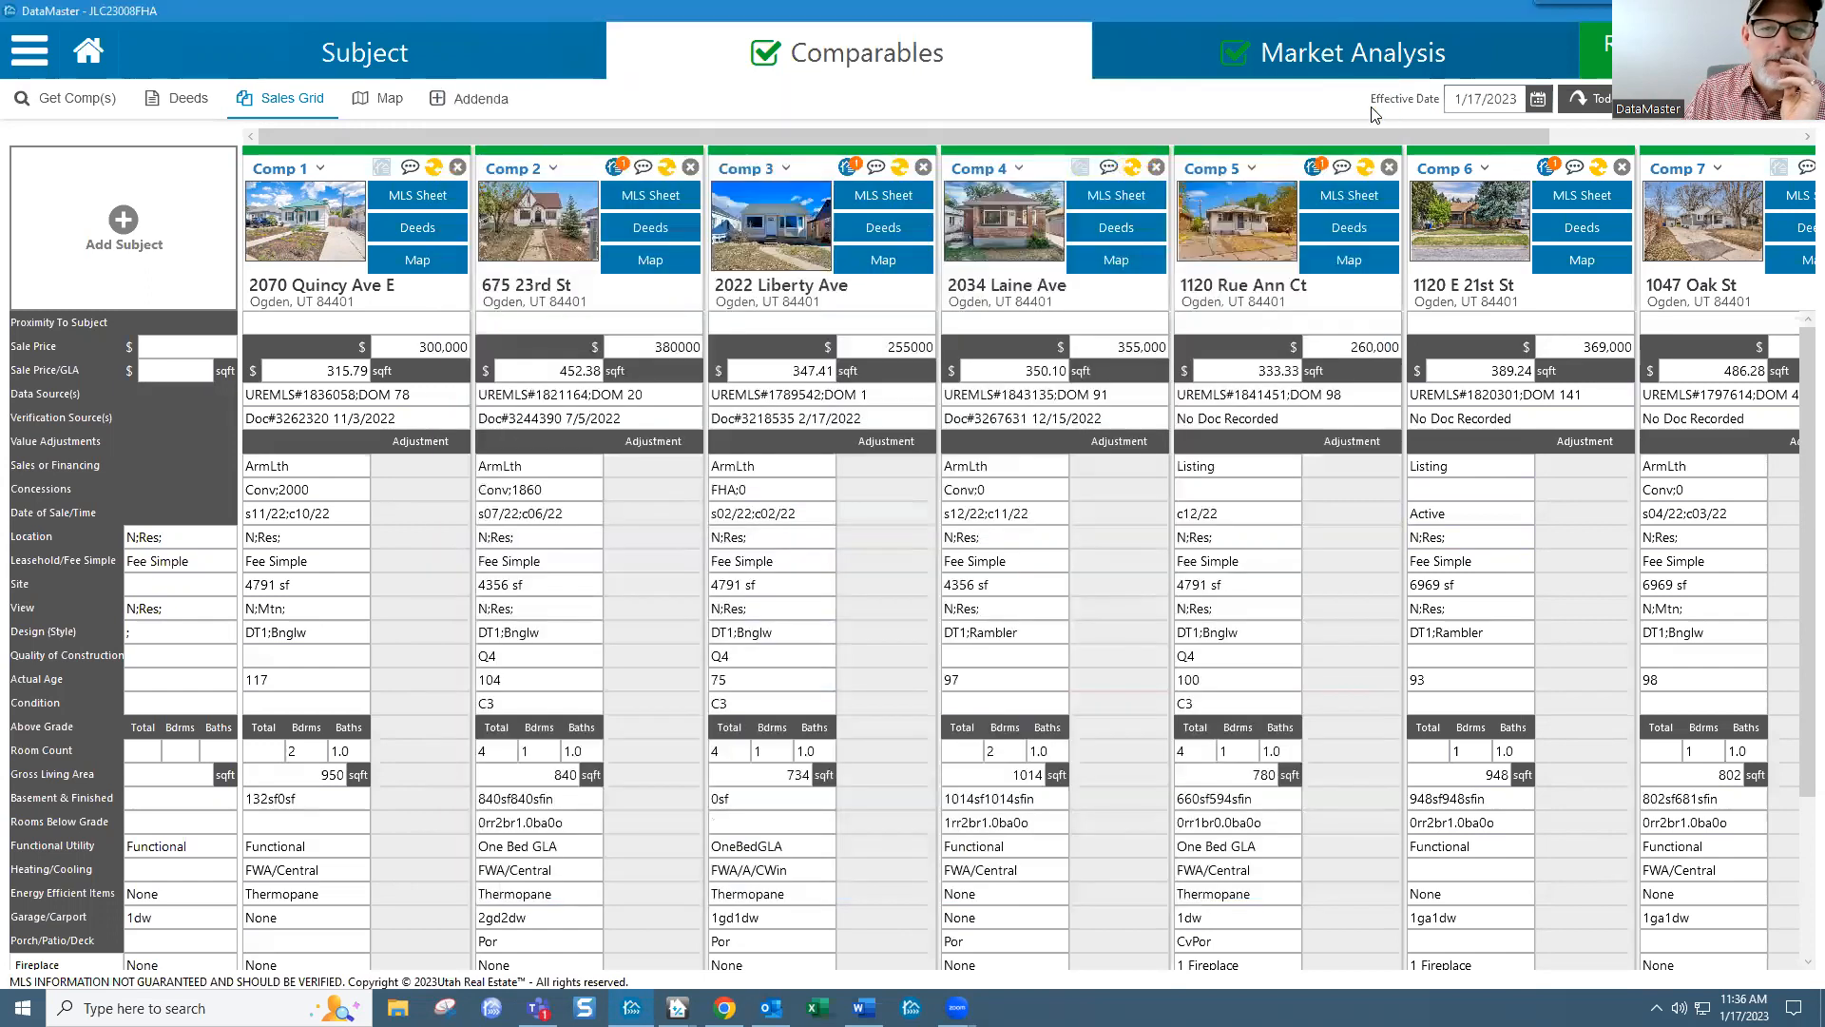
{"action": "left_click", "coordinate": [1546, 169]}
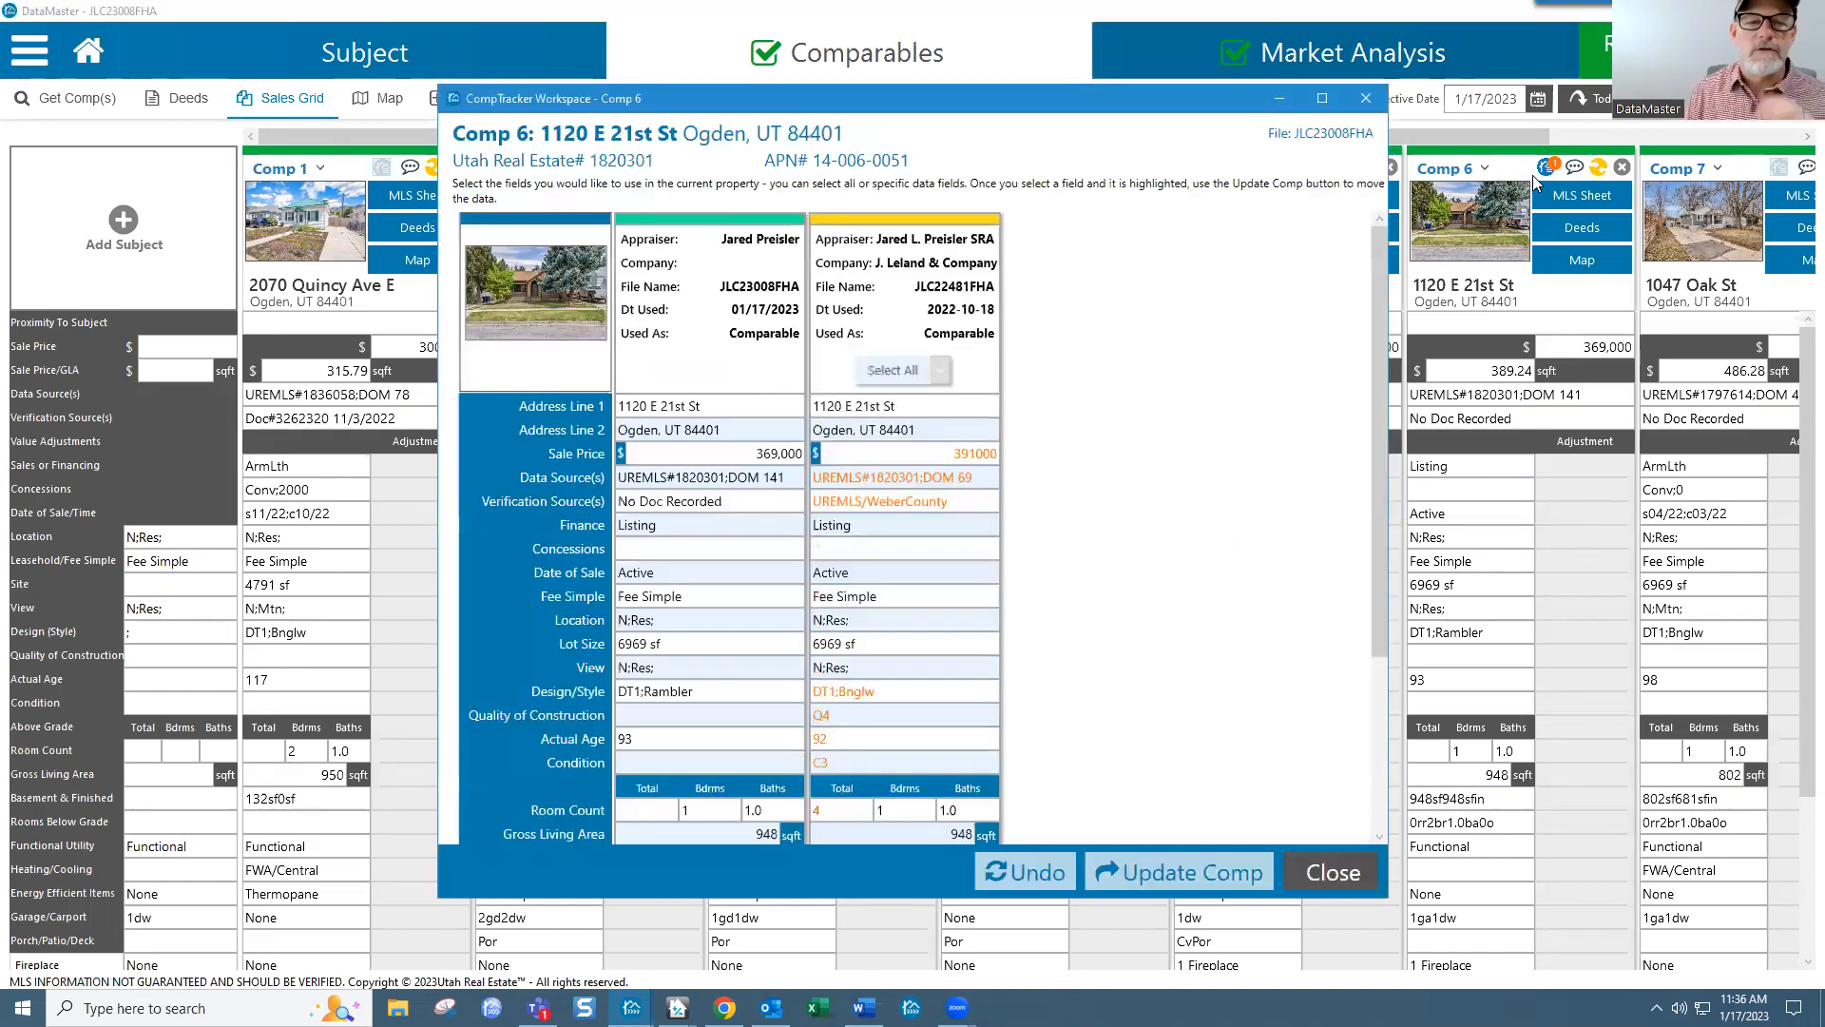
{"action": "left_click", "coordinate": [900, 371]}
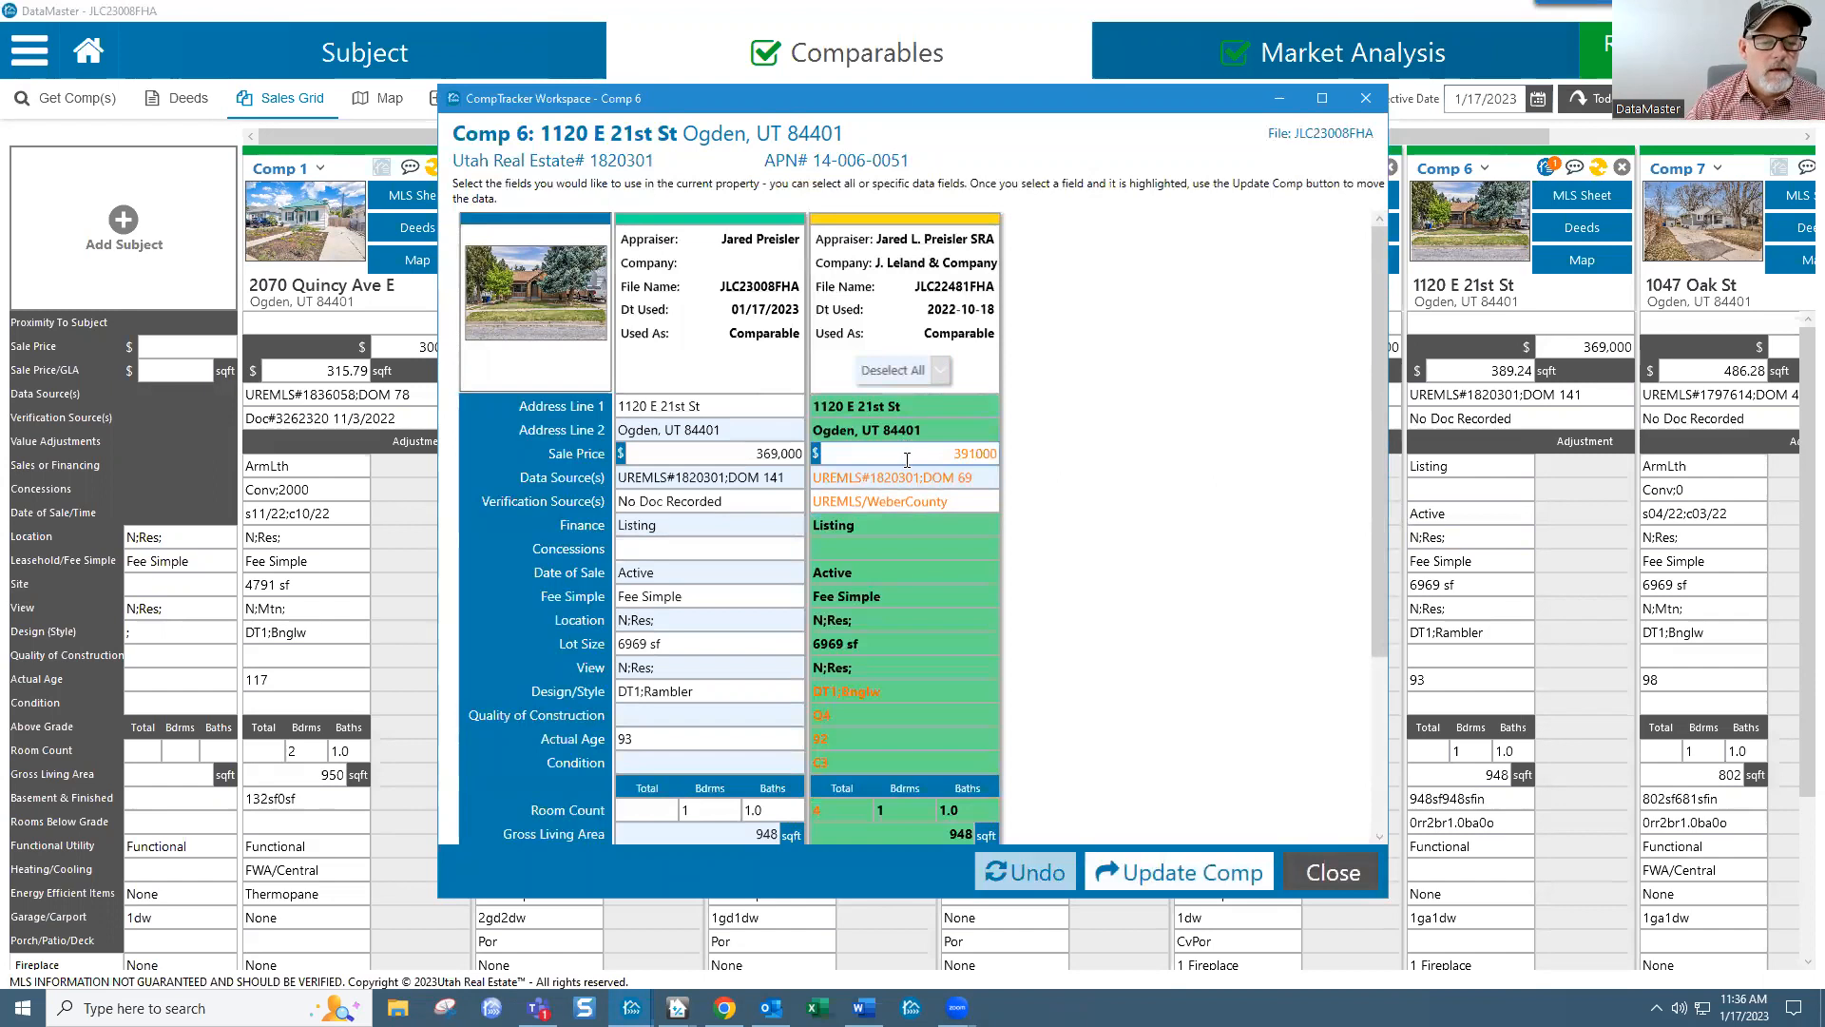
{"action": "left_click", "coordinate": [933, 481]}
{"action": "left_click", "coordinate": [934, 481]}
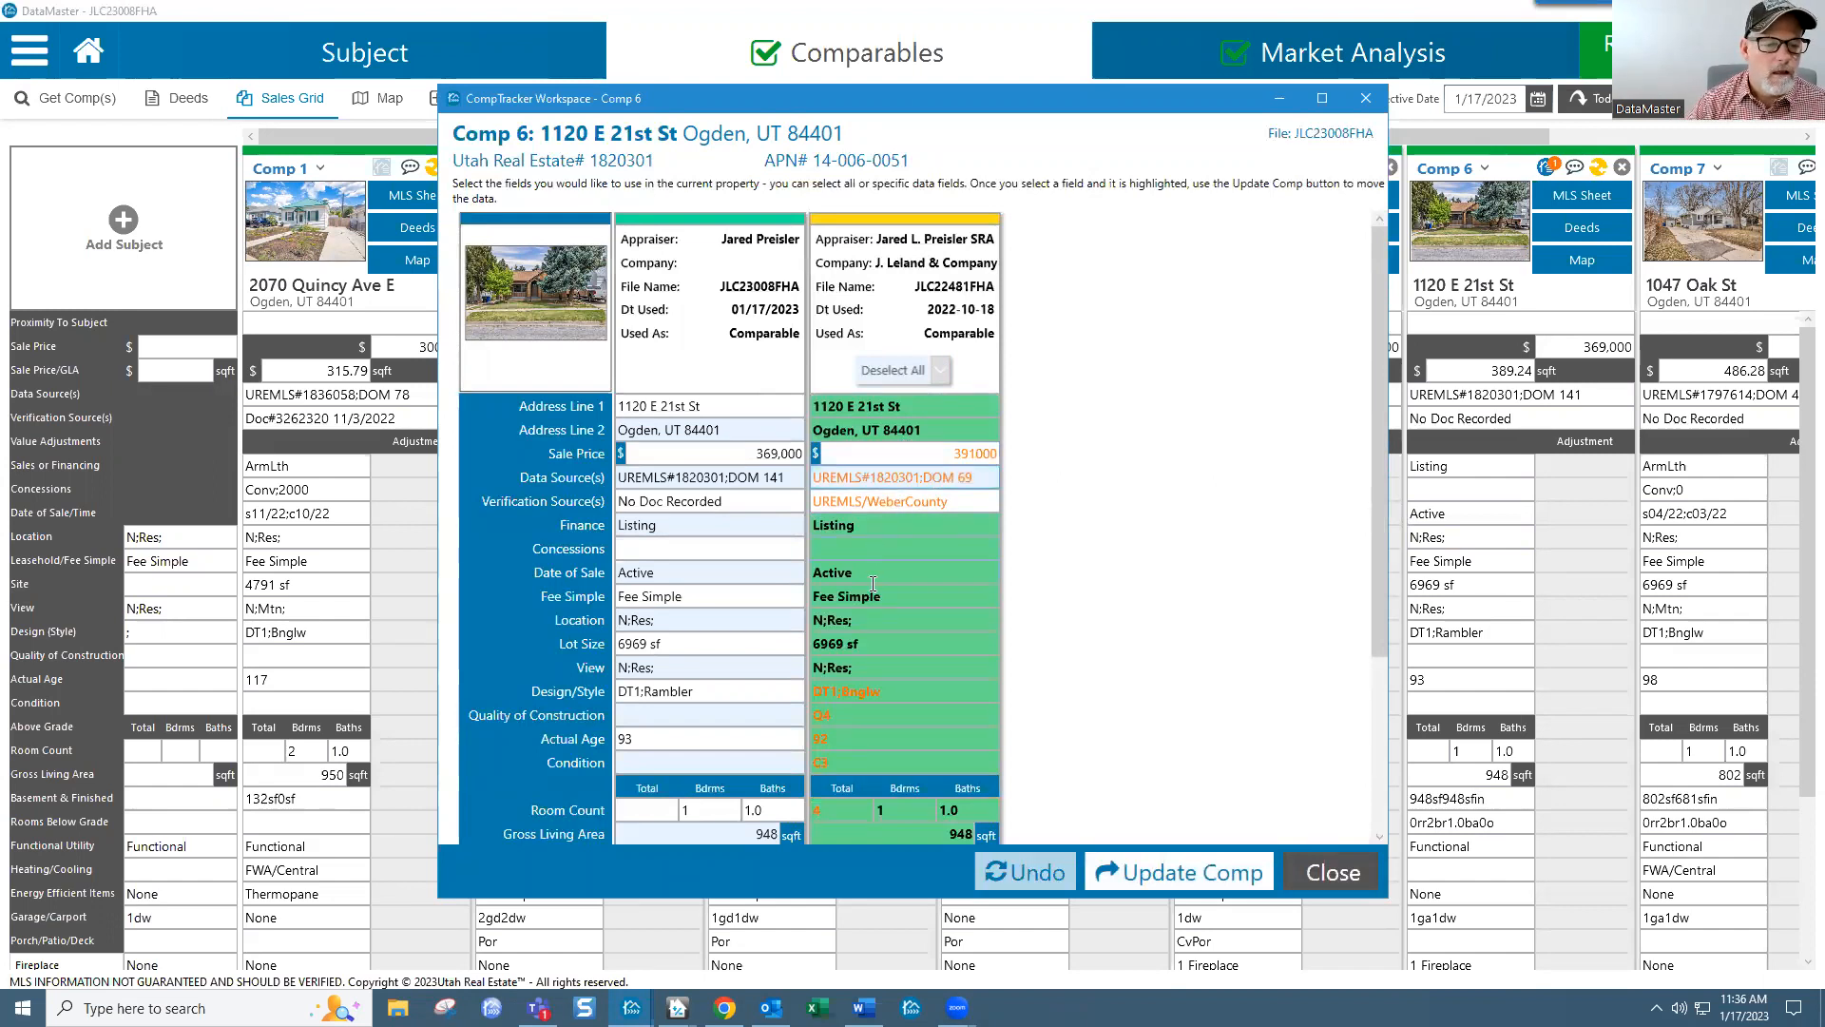
{"action": "left_click_drag", "start_coordinate": [1379, 441], "coordinate": [1372, 656]}
{"action": "left_click", "coordinate": [1212, 875]}
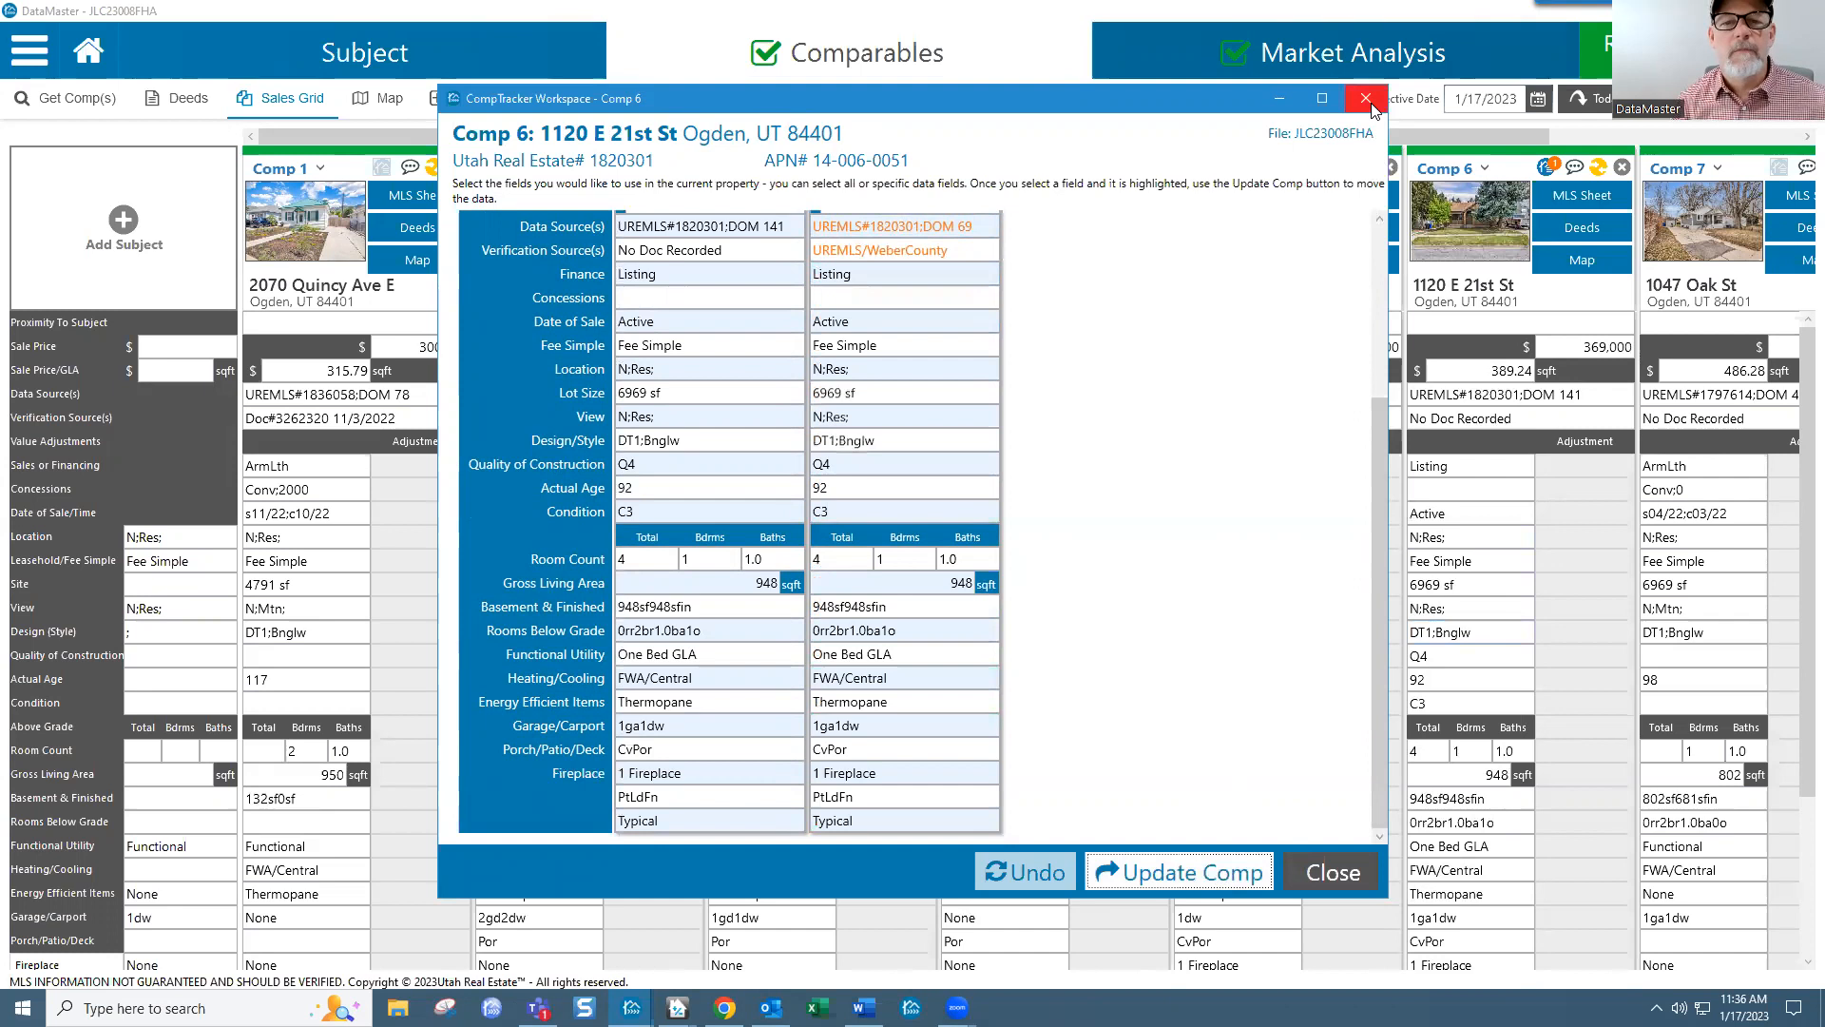
{"action": "left_click", "coordinate": [1366, 99]}
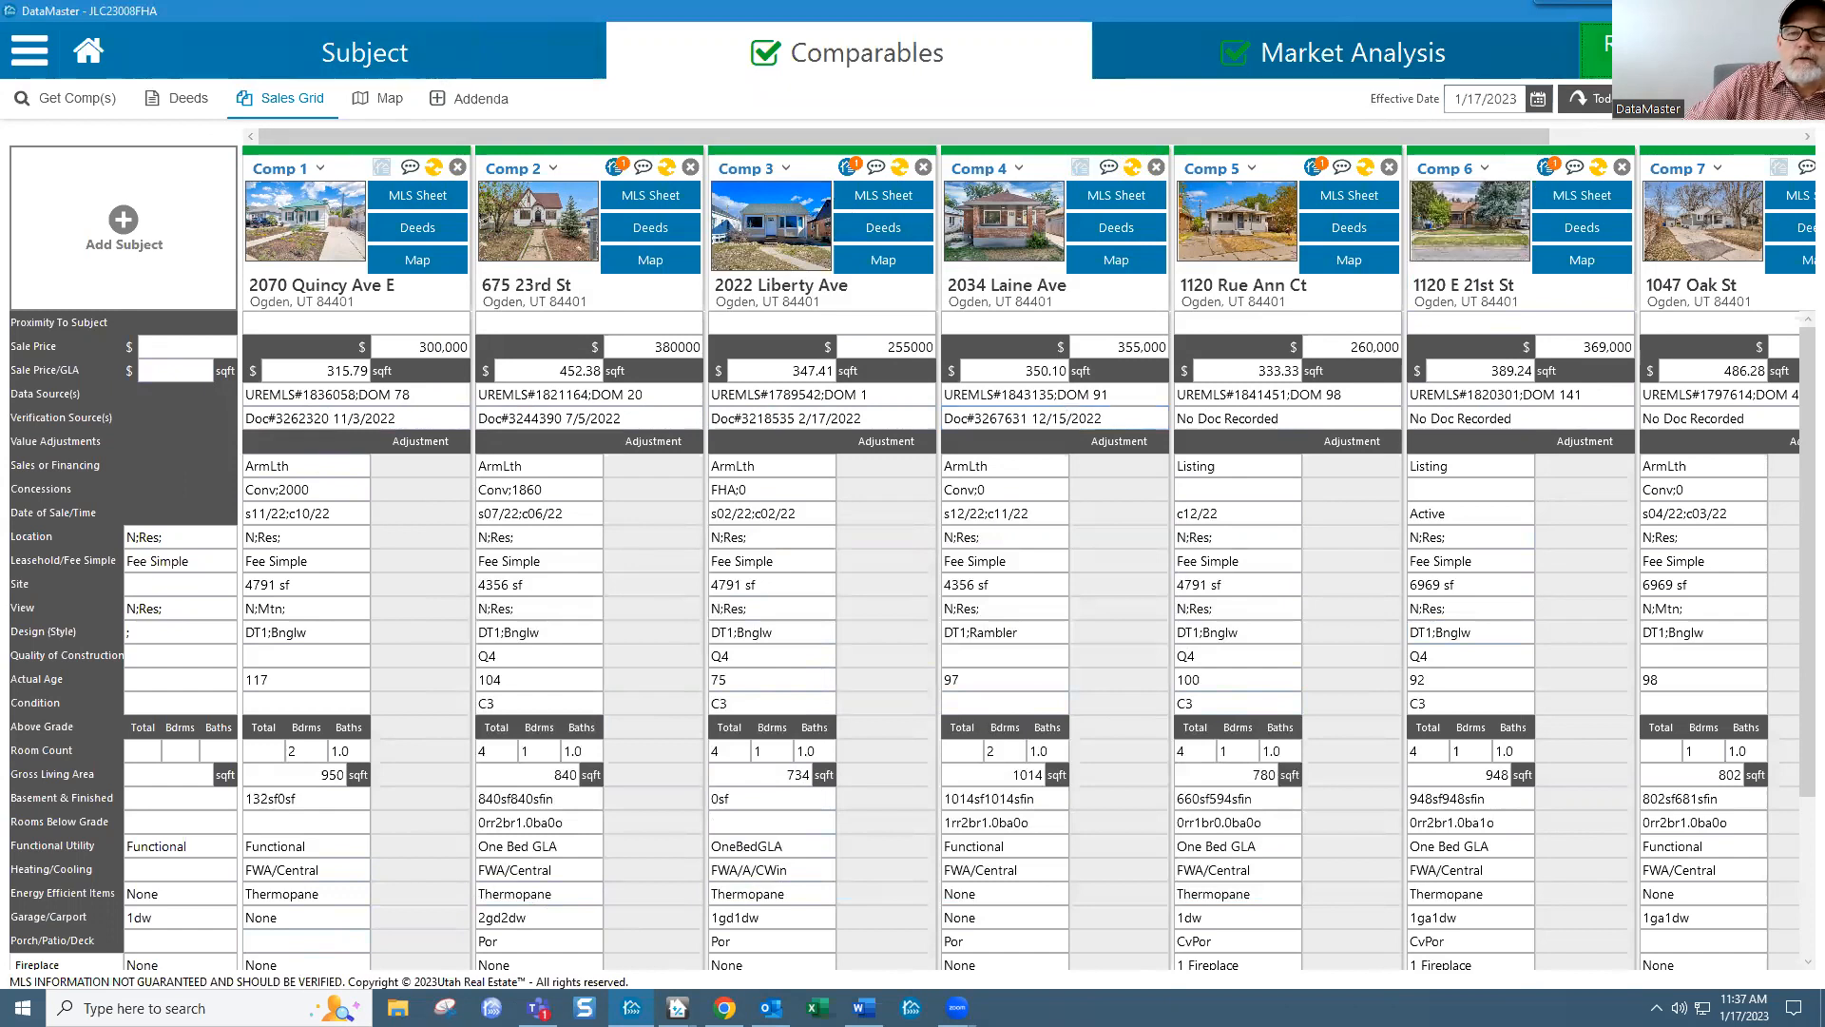
Step: Exclude Comp 7 in the review so six comparables are included, then send the data to the report
{"action": "left_click", "coordinate": [1677, 51]}
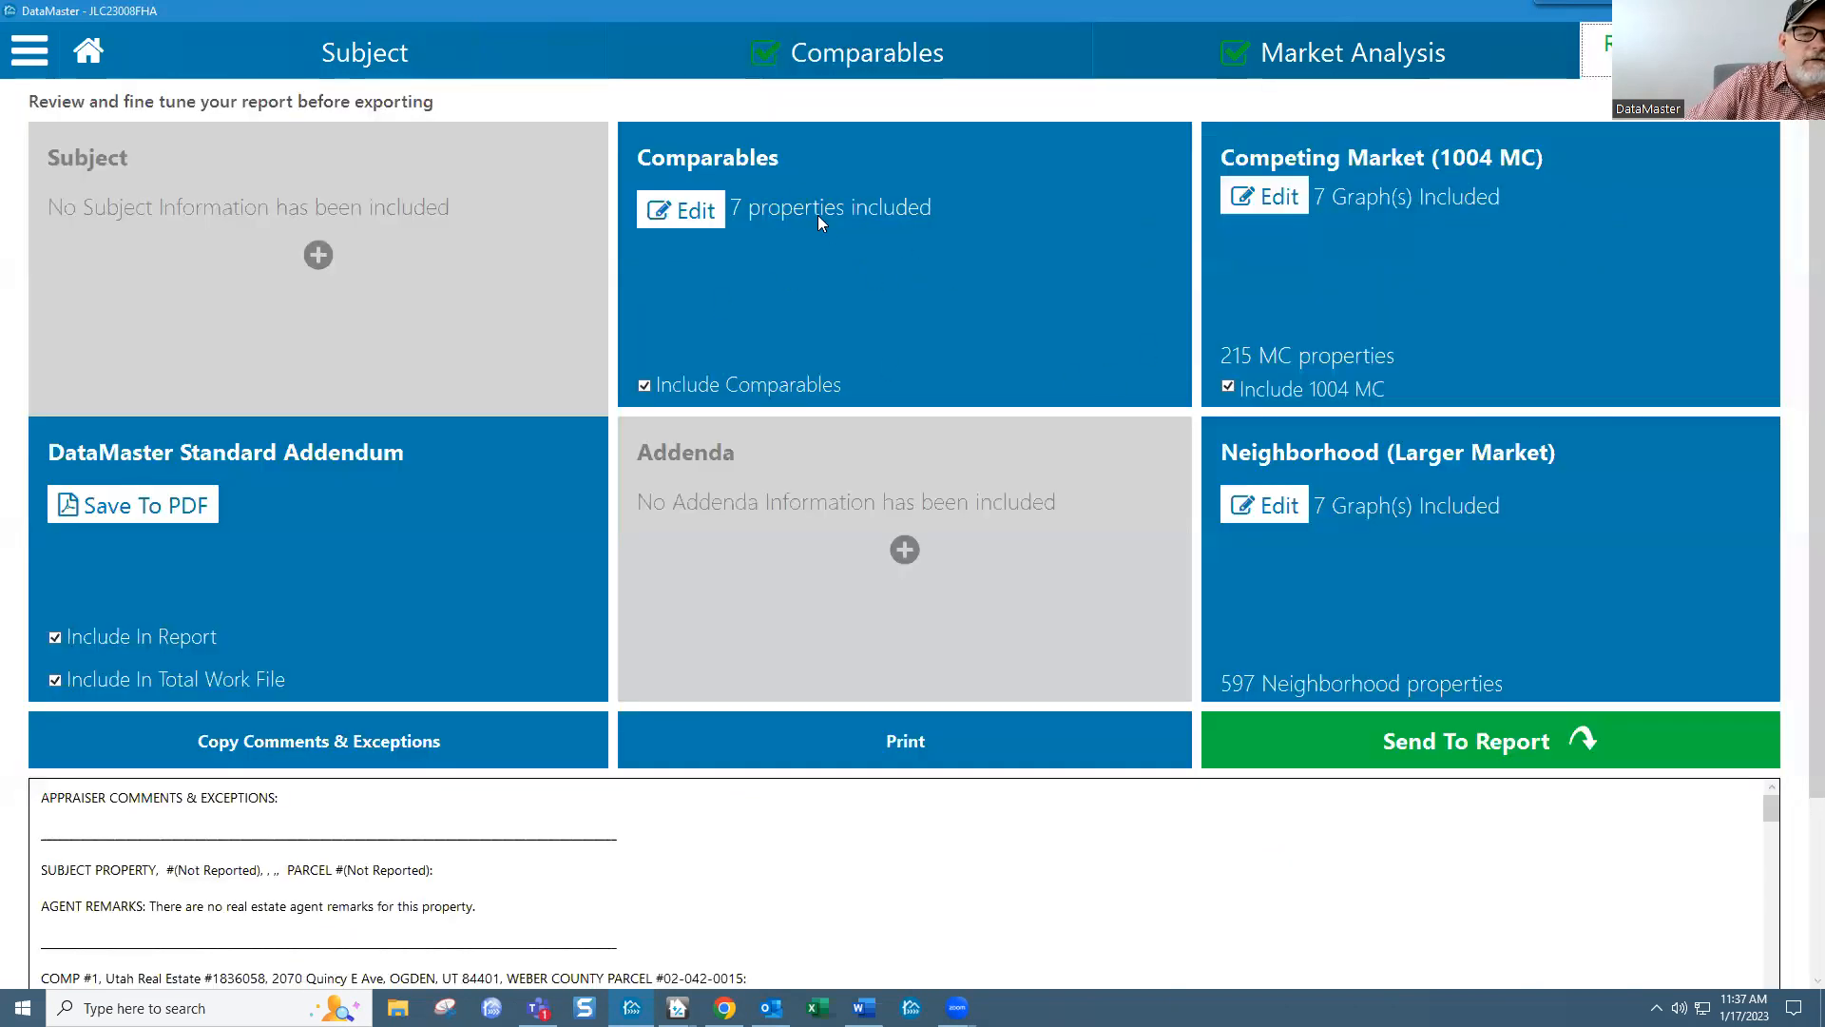
{"action": "left_click", "coordinate": [690, 216]}
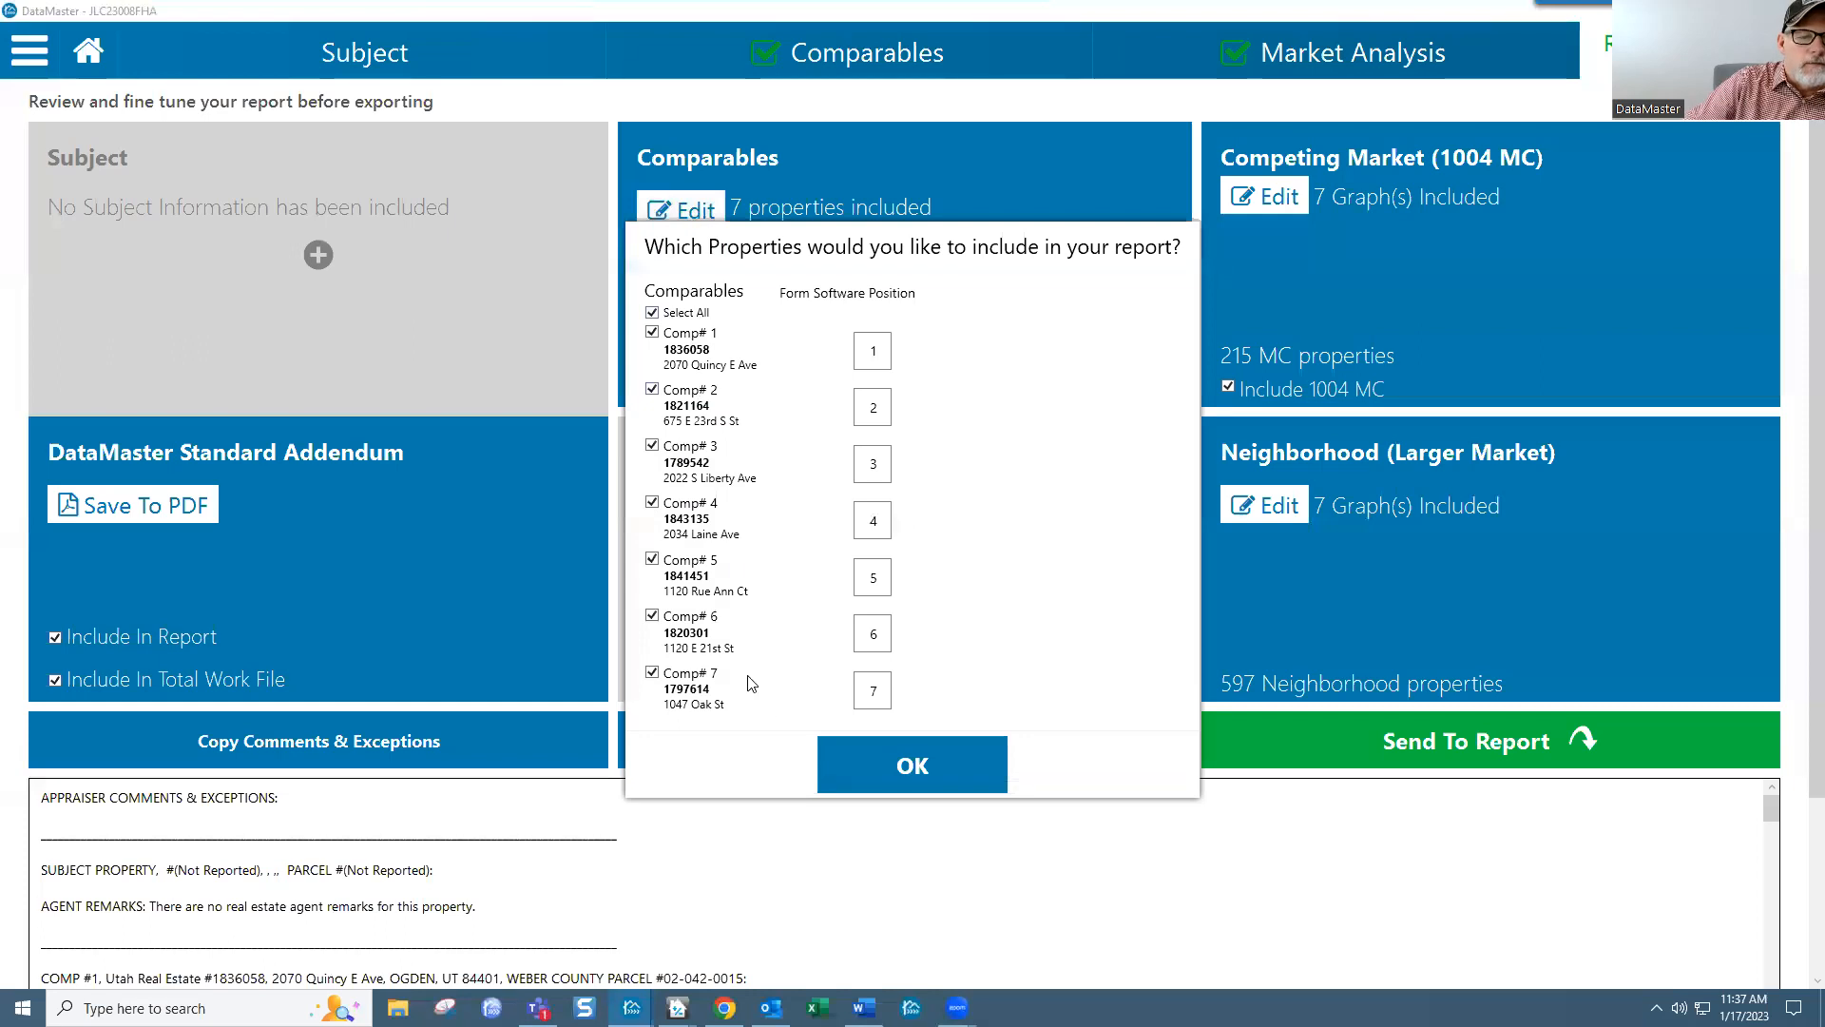
{"action": "left_click", "coordinate": [652, 675]}
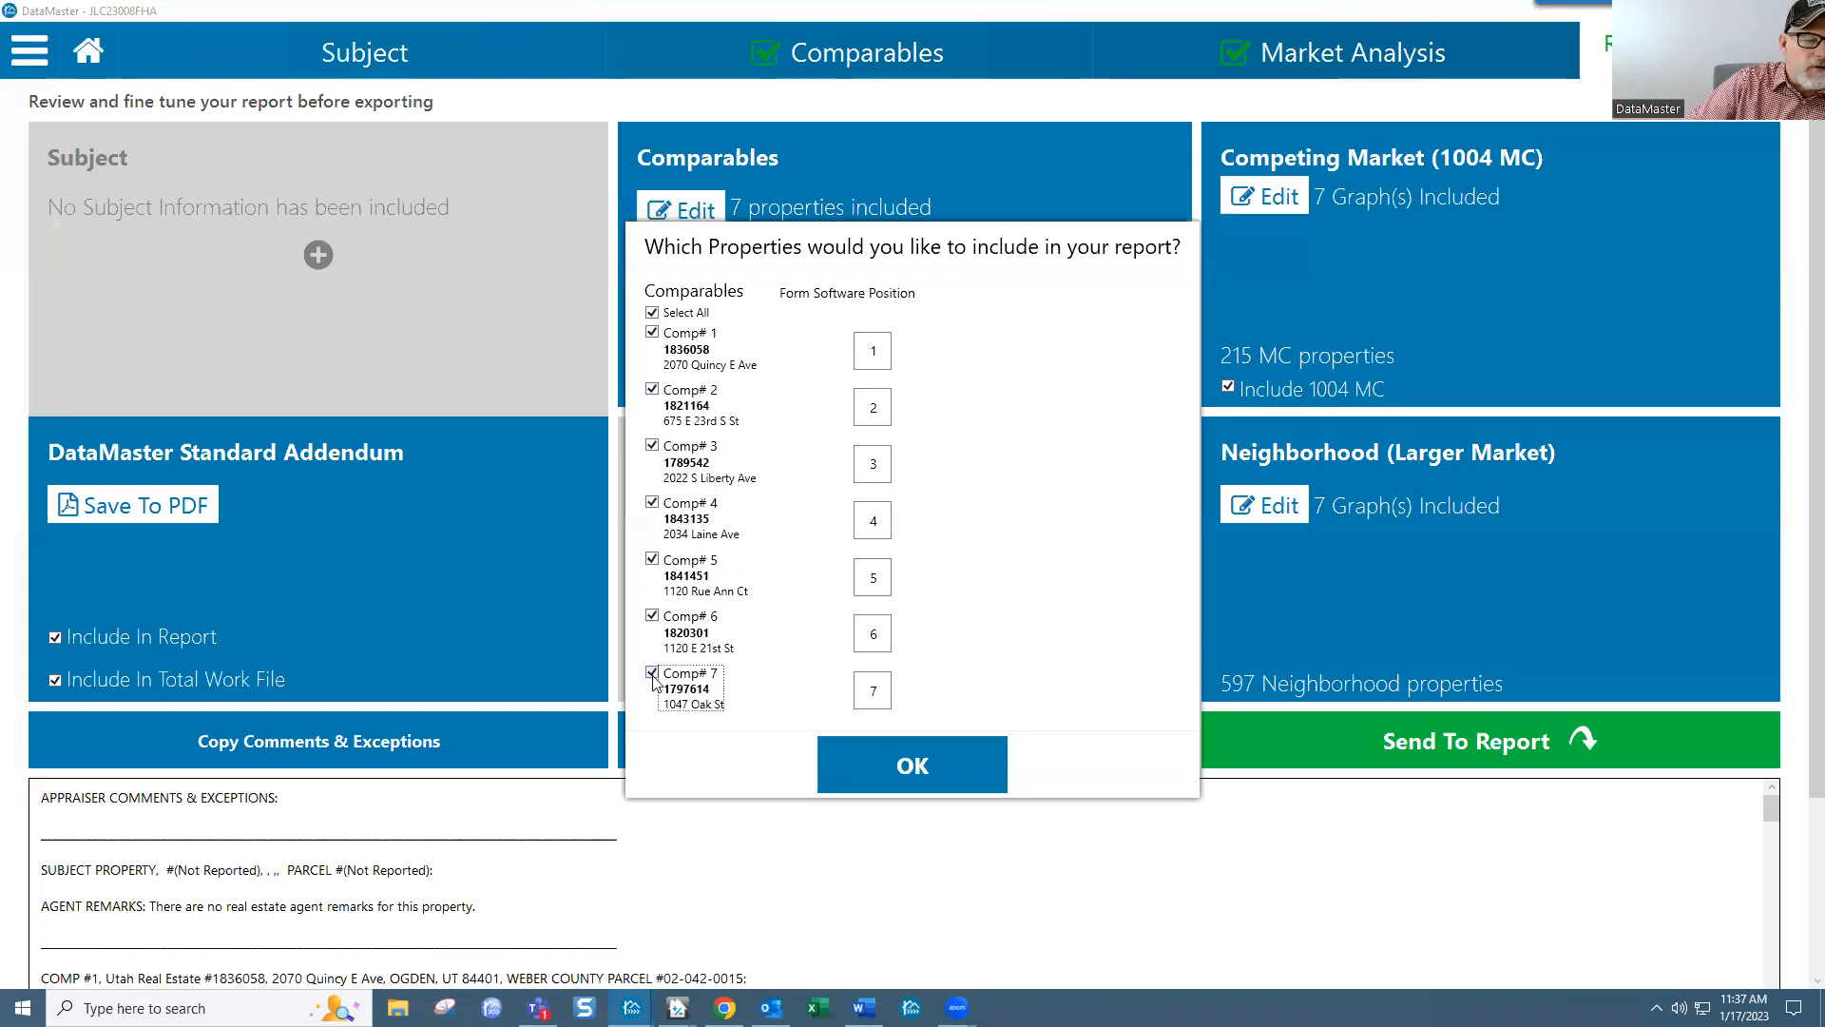
{"action": "left_click", "coordinate": [910, 766]}
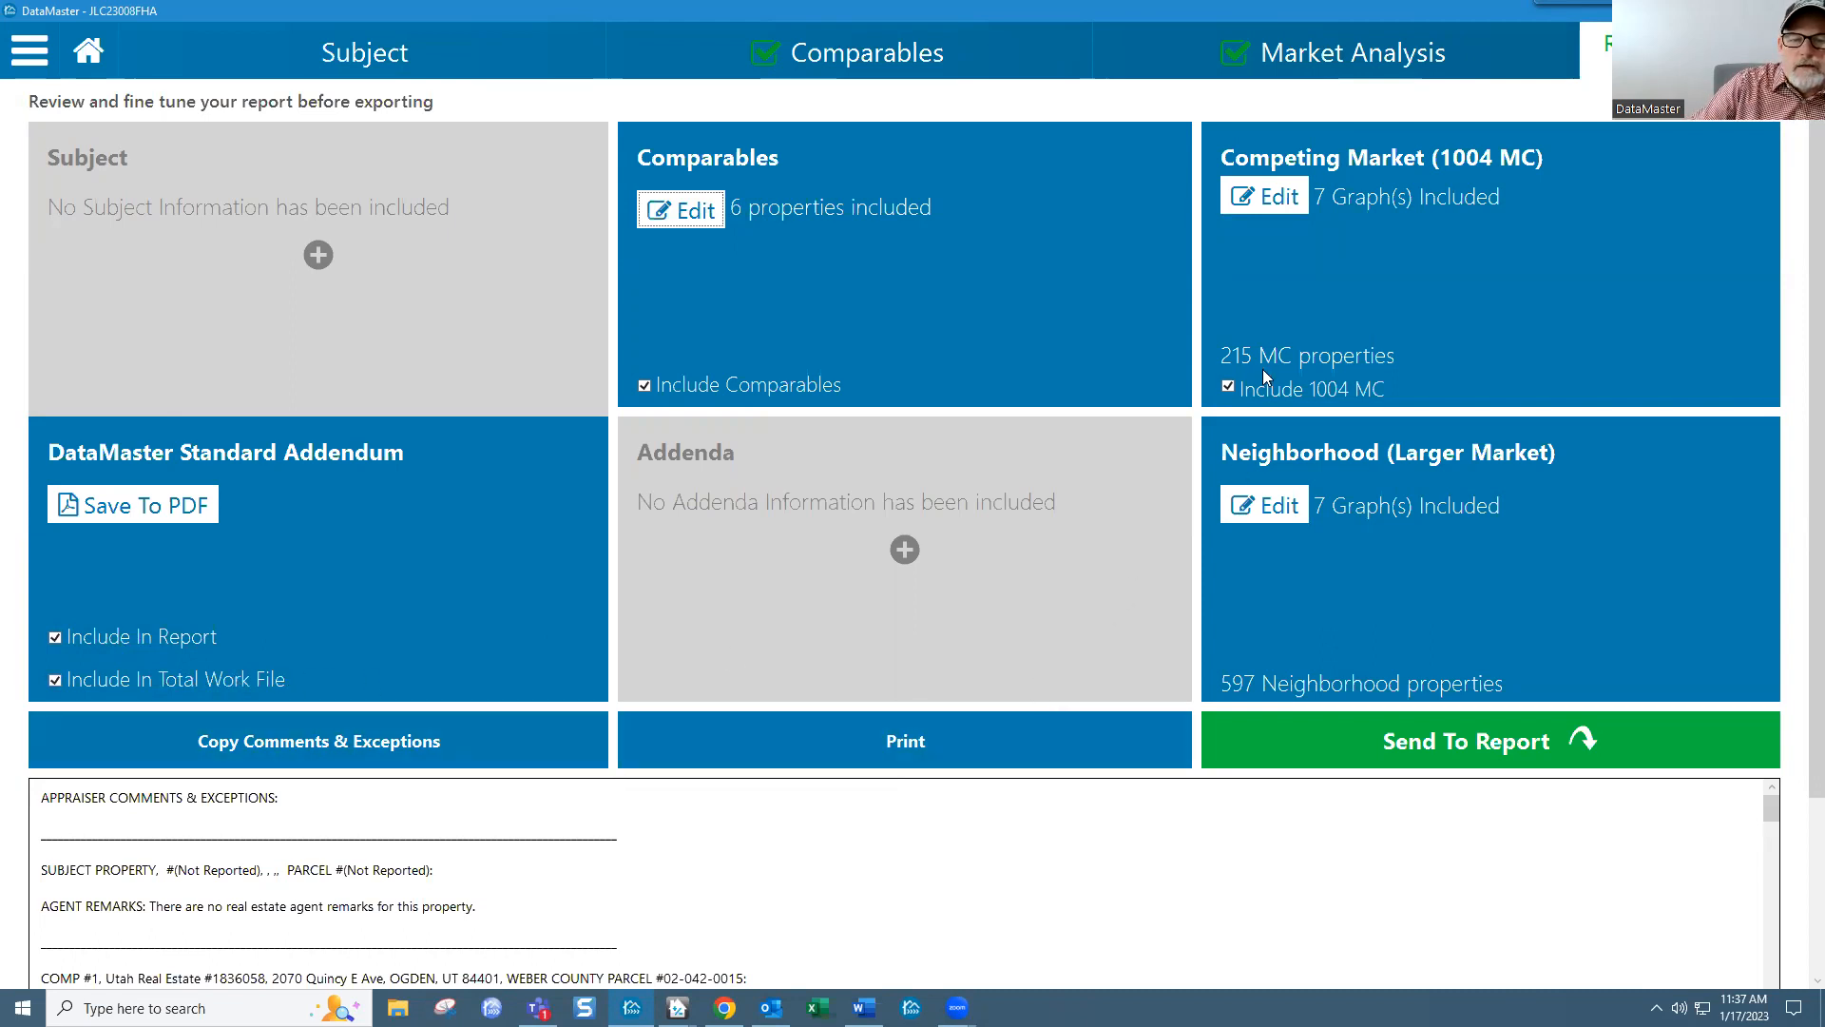
{"action": "left_click", "coordinate": [1436, 753]}
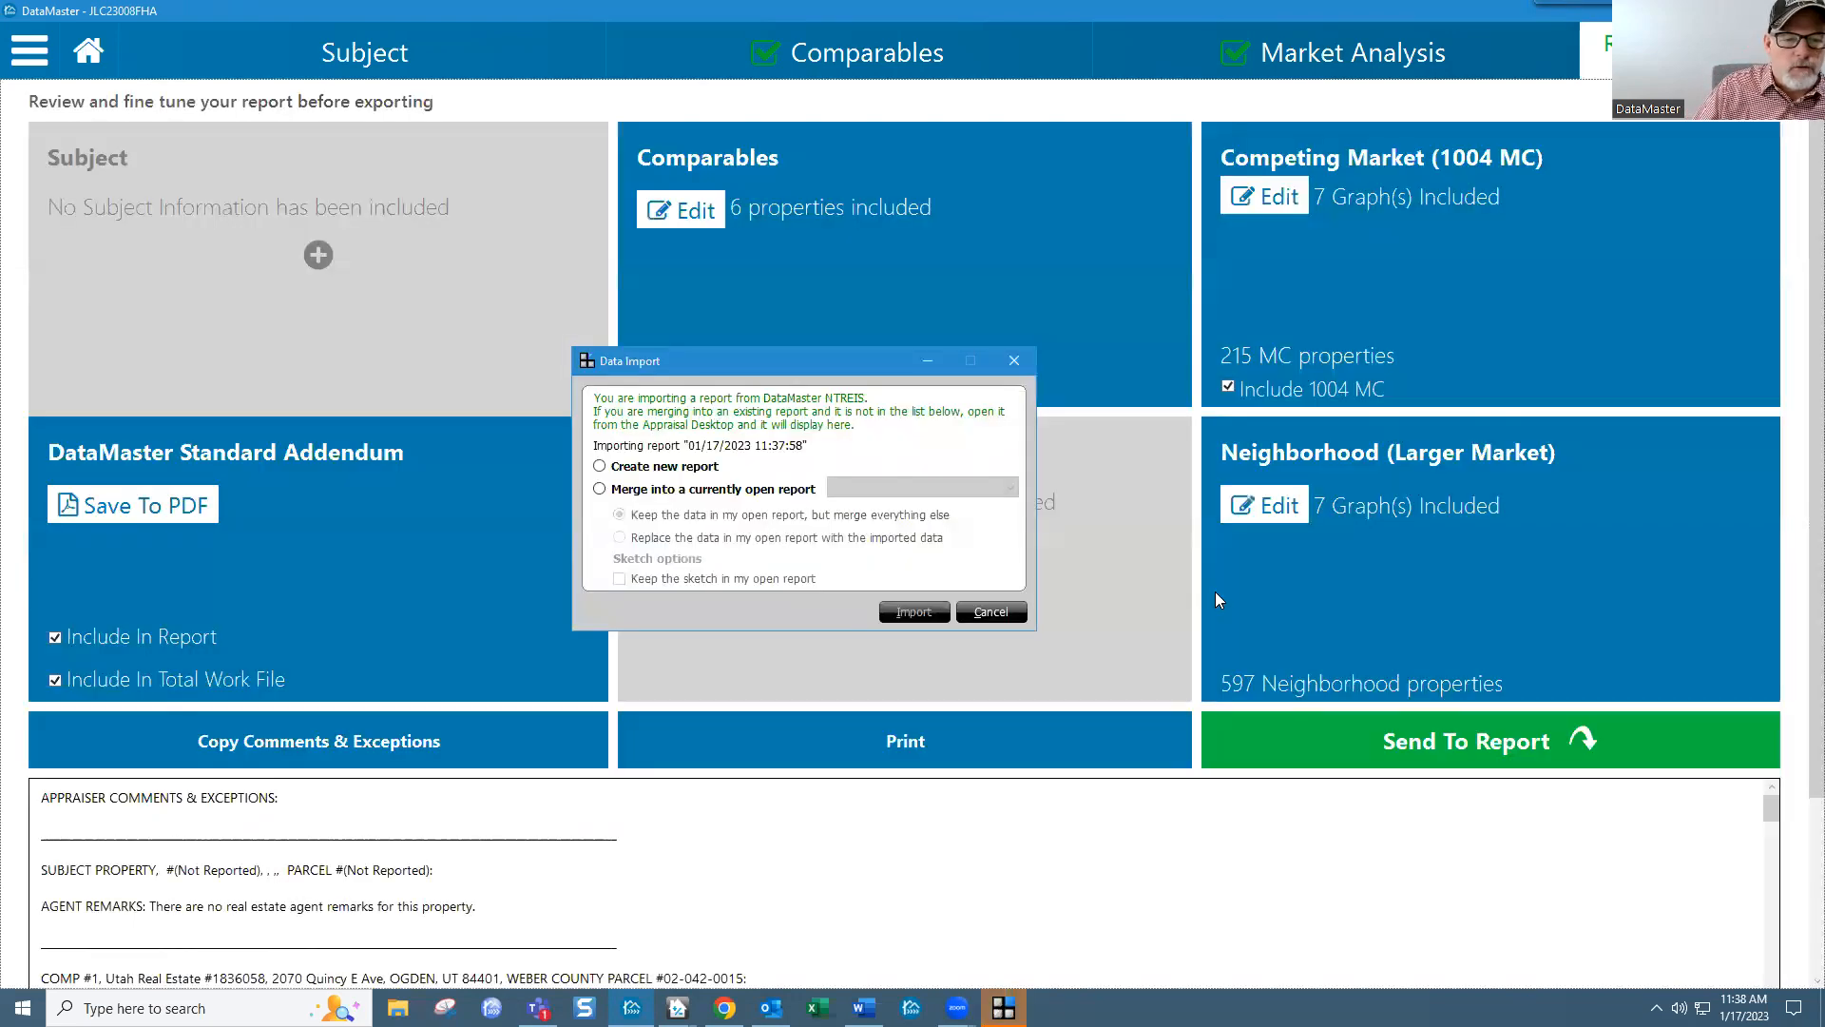
{"action": "left_click", "coordinate": [780, 490]}
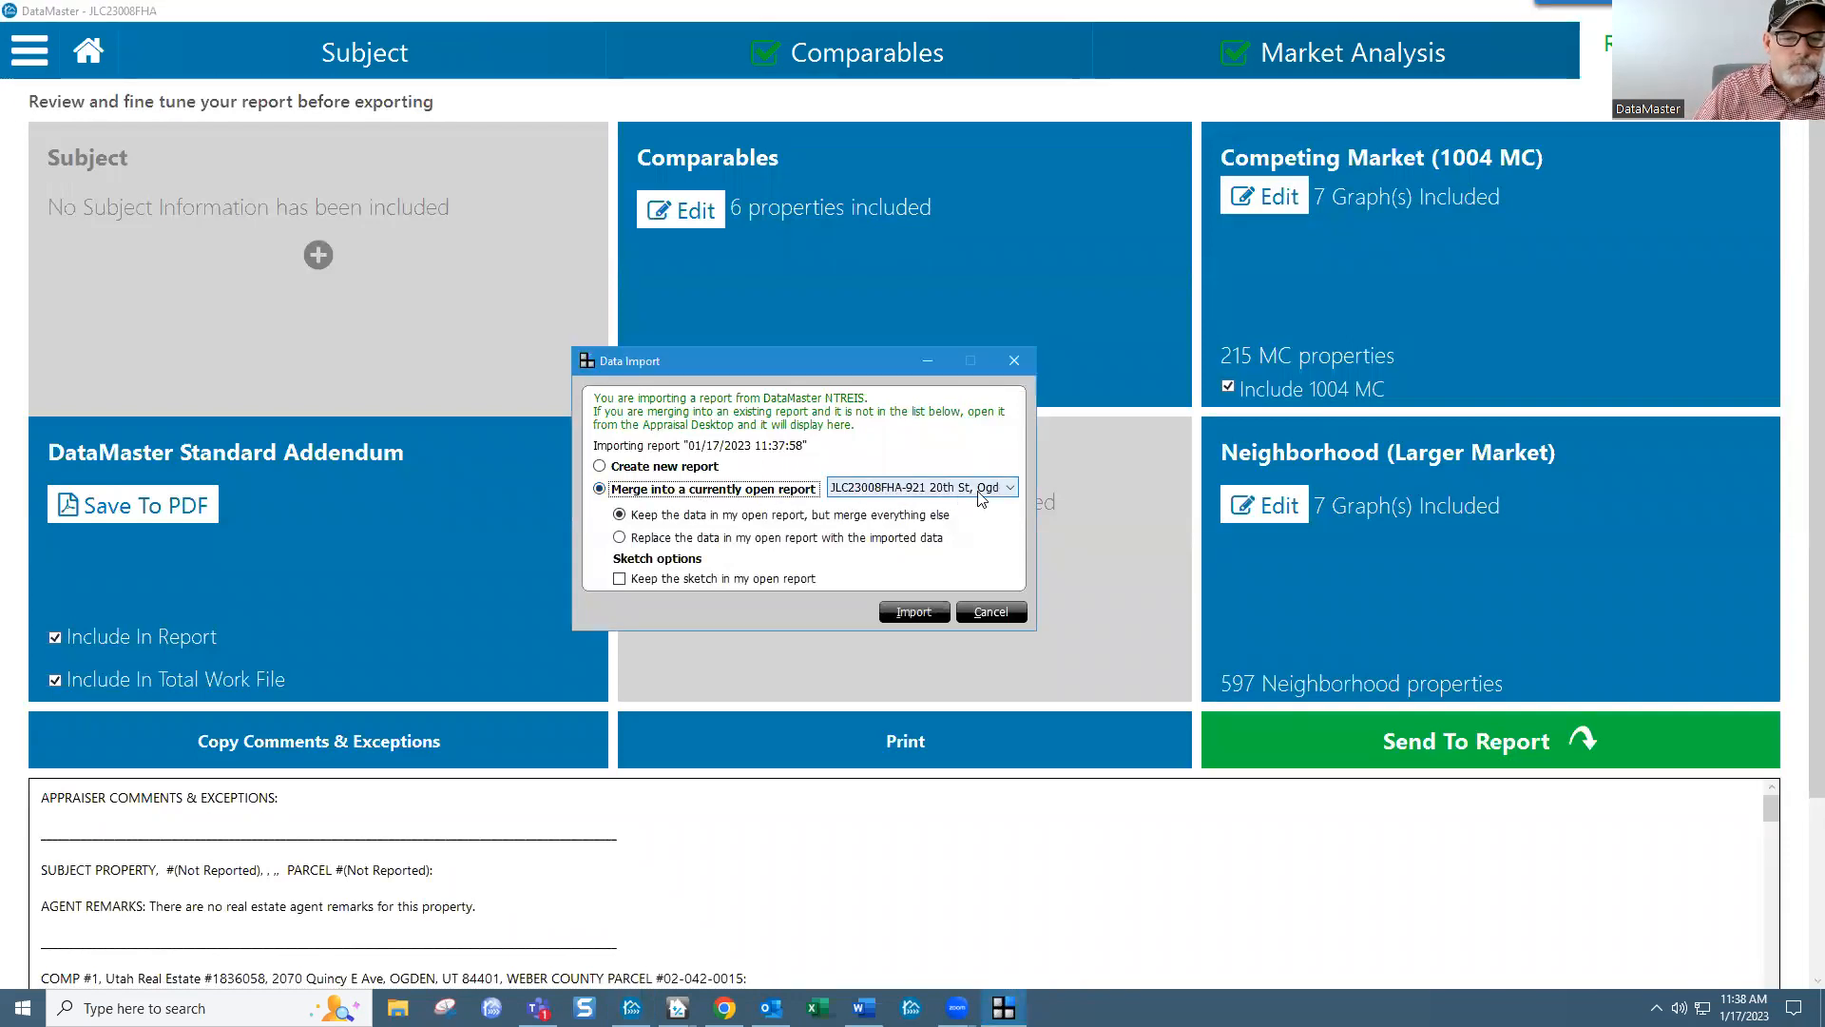
{"action": "left_click", "coordinate": [998, 490]}
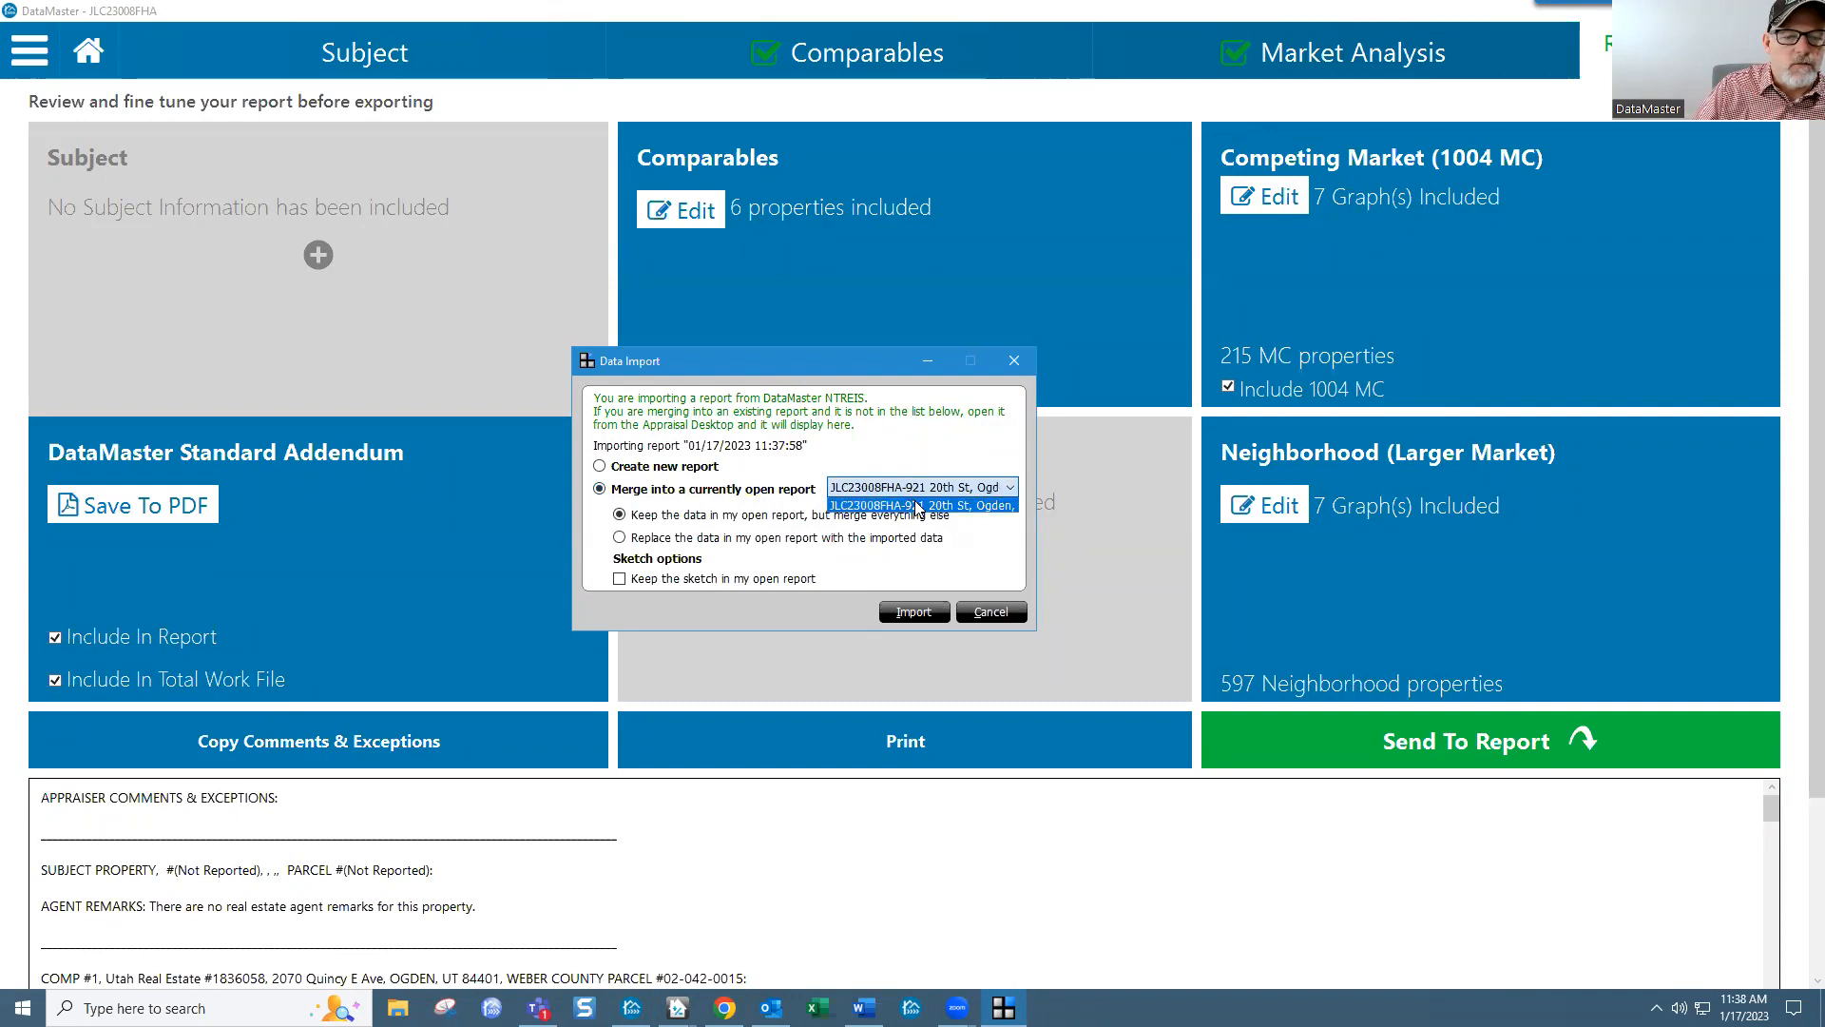
{"action": "left_click", "coordinate": [915, 504]}
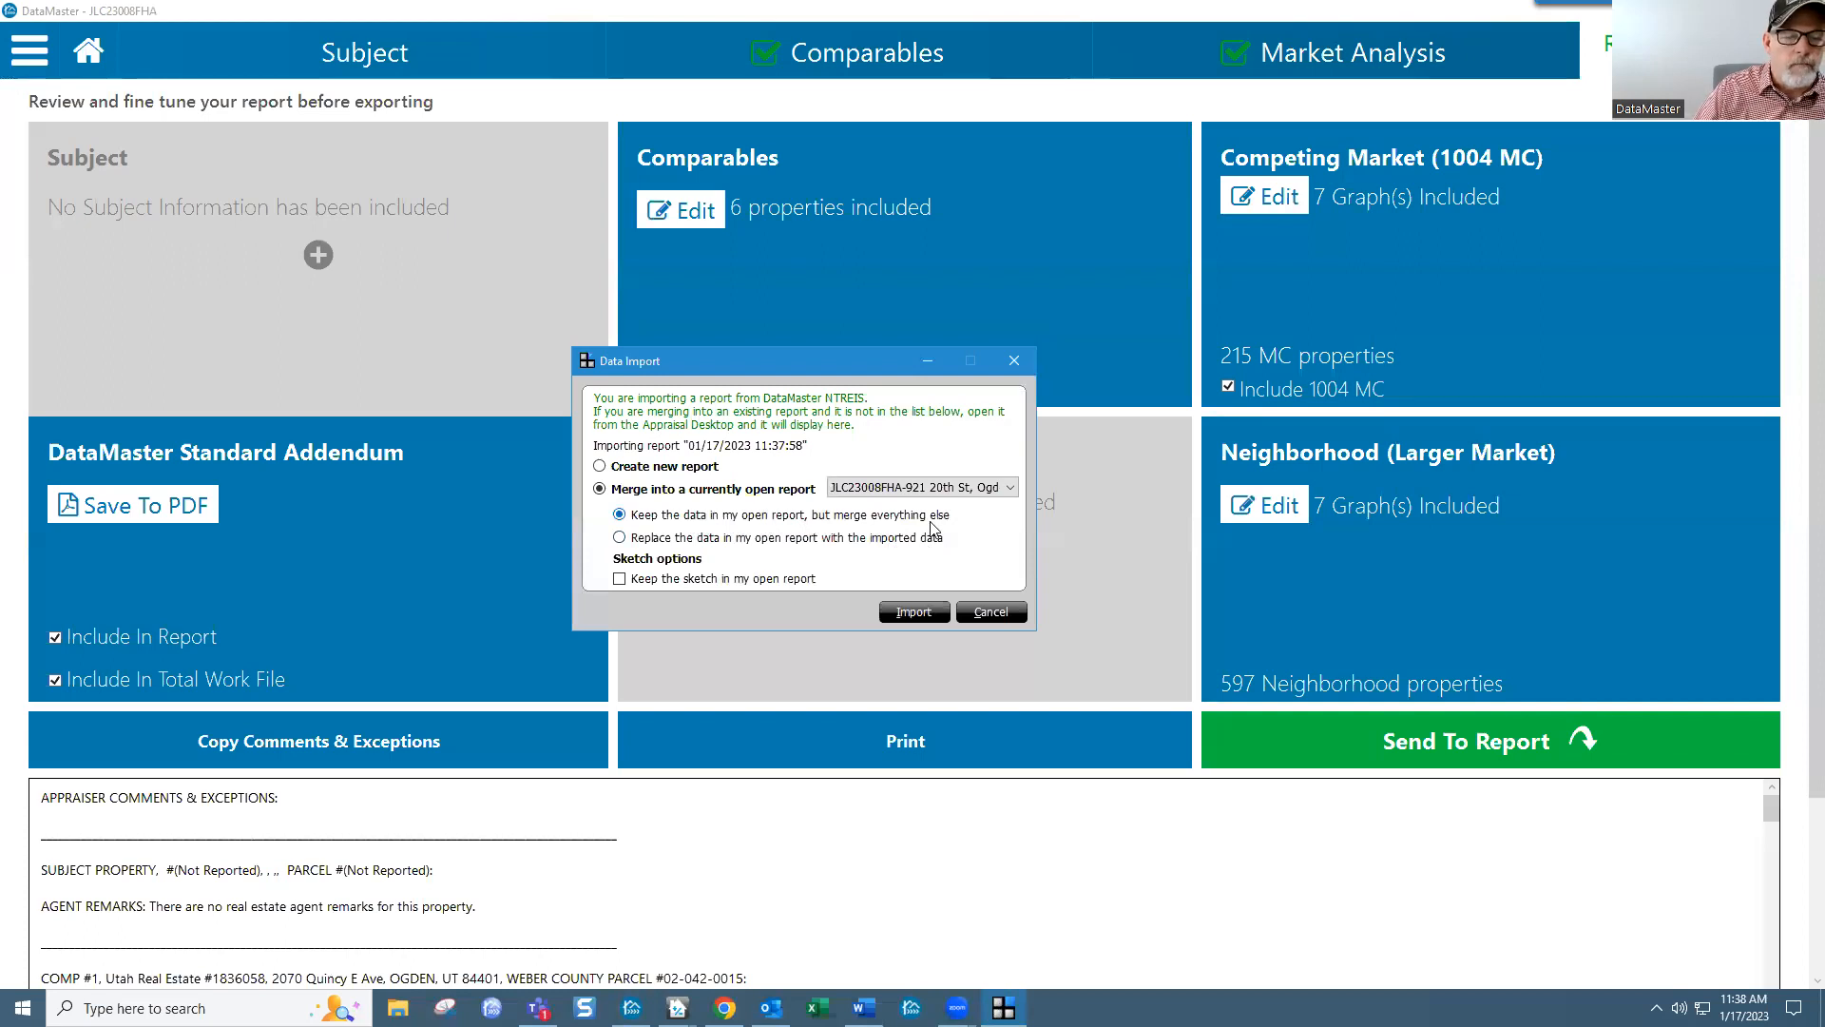
{"action": "left_click", "coordinate": [913, 614]}
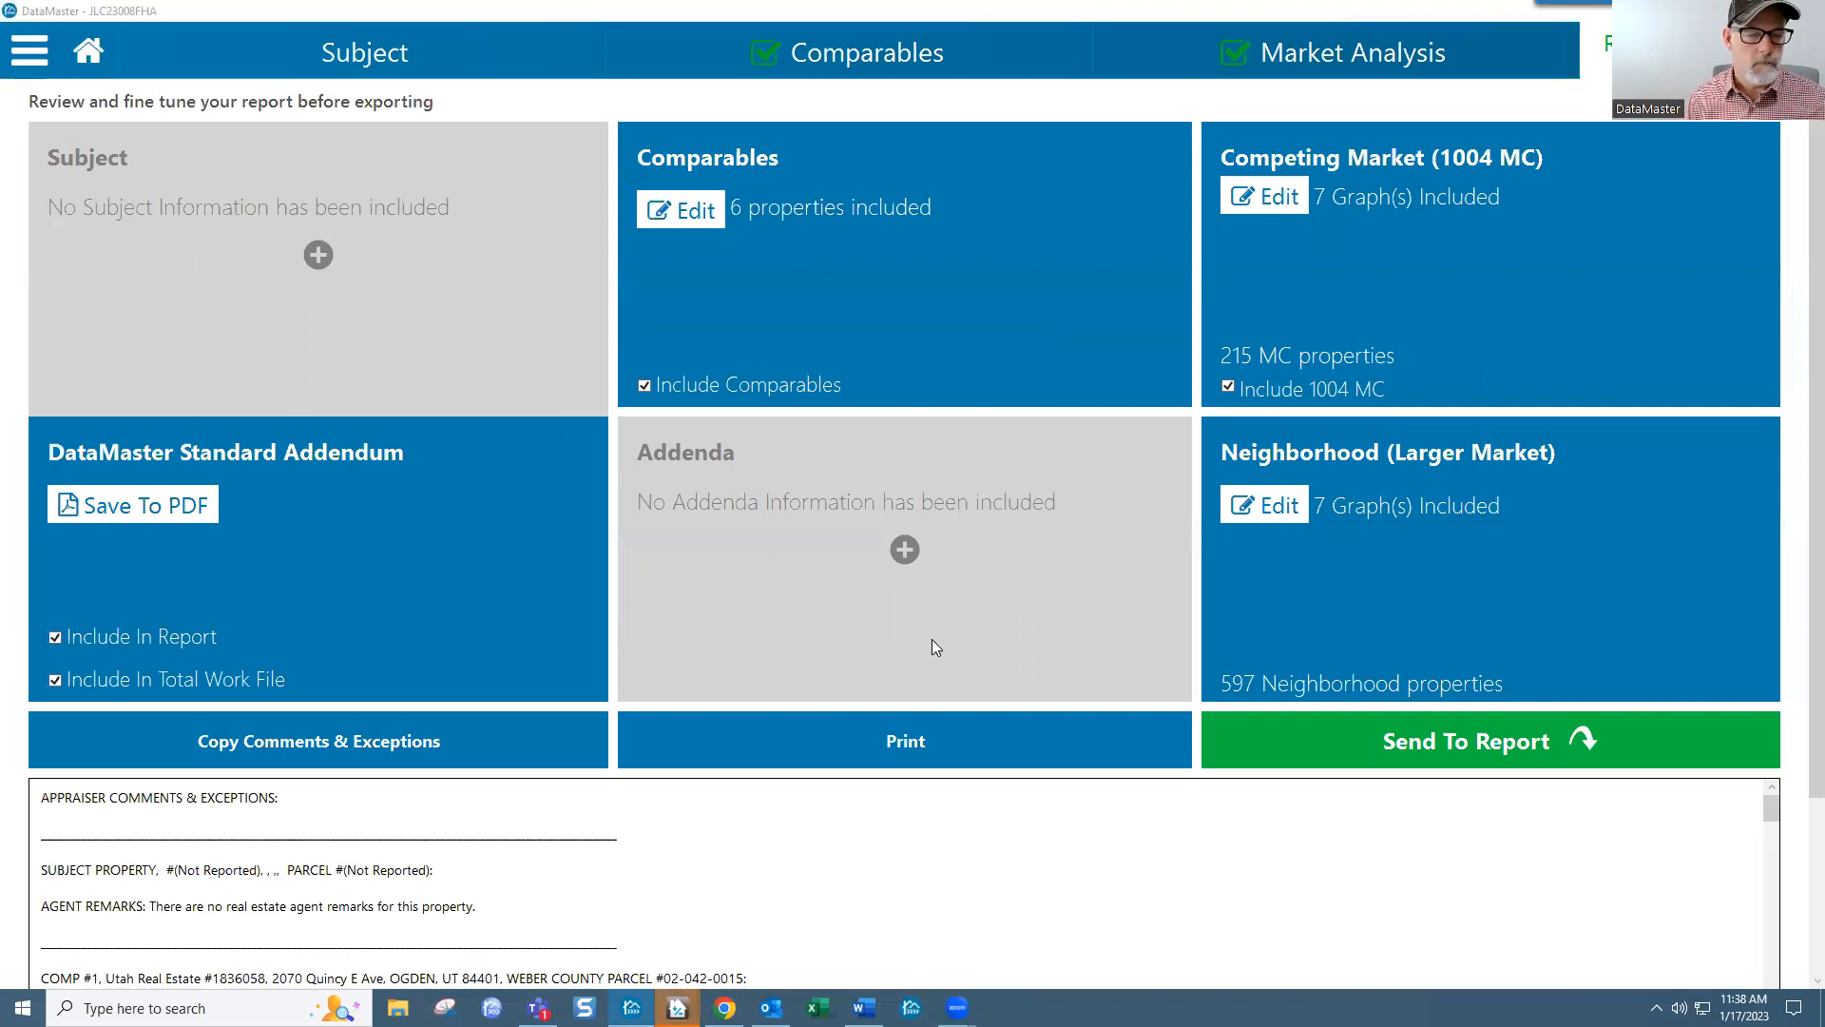
{"action": "key", "text": "alt+Tab"}
{"action": "key", "text": "alt+Tab"}
{"action": "key", "text": "alt+Tab"}
{"action": "key", "text": "alt+Tab"}
{"action": "key", "text": "alt+Tab"}
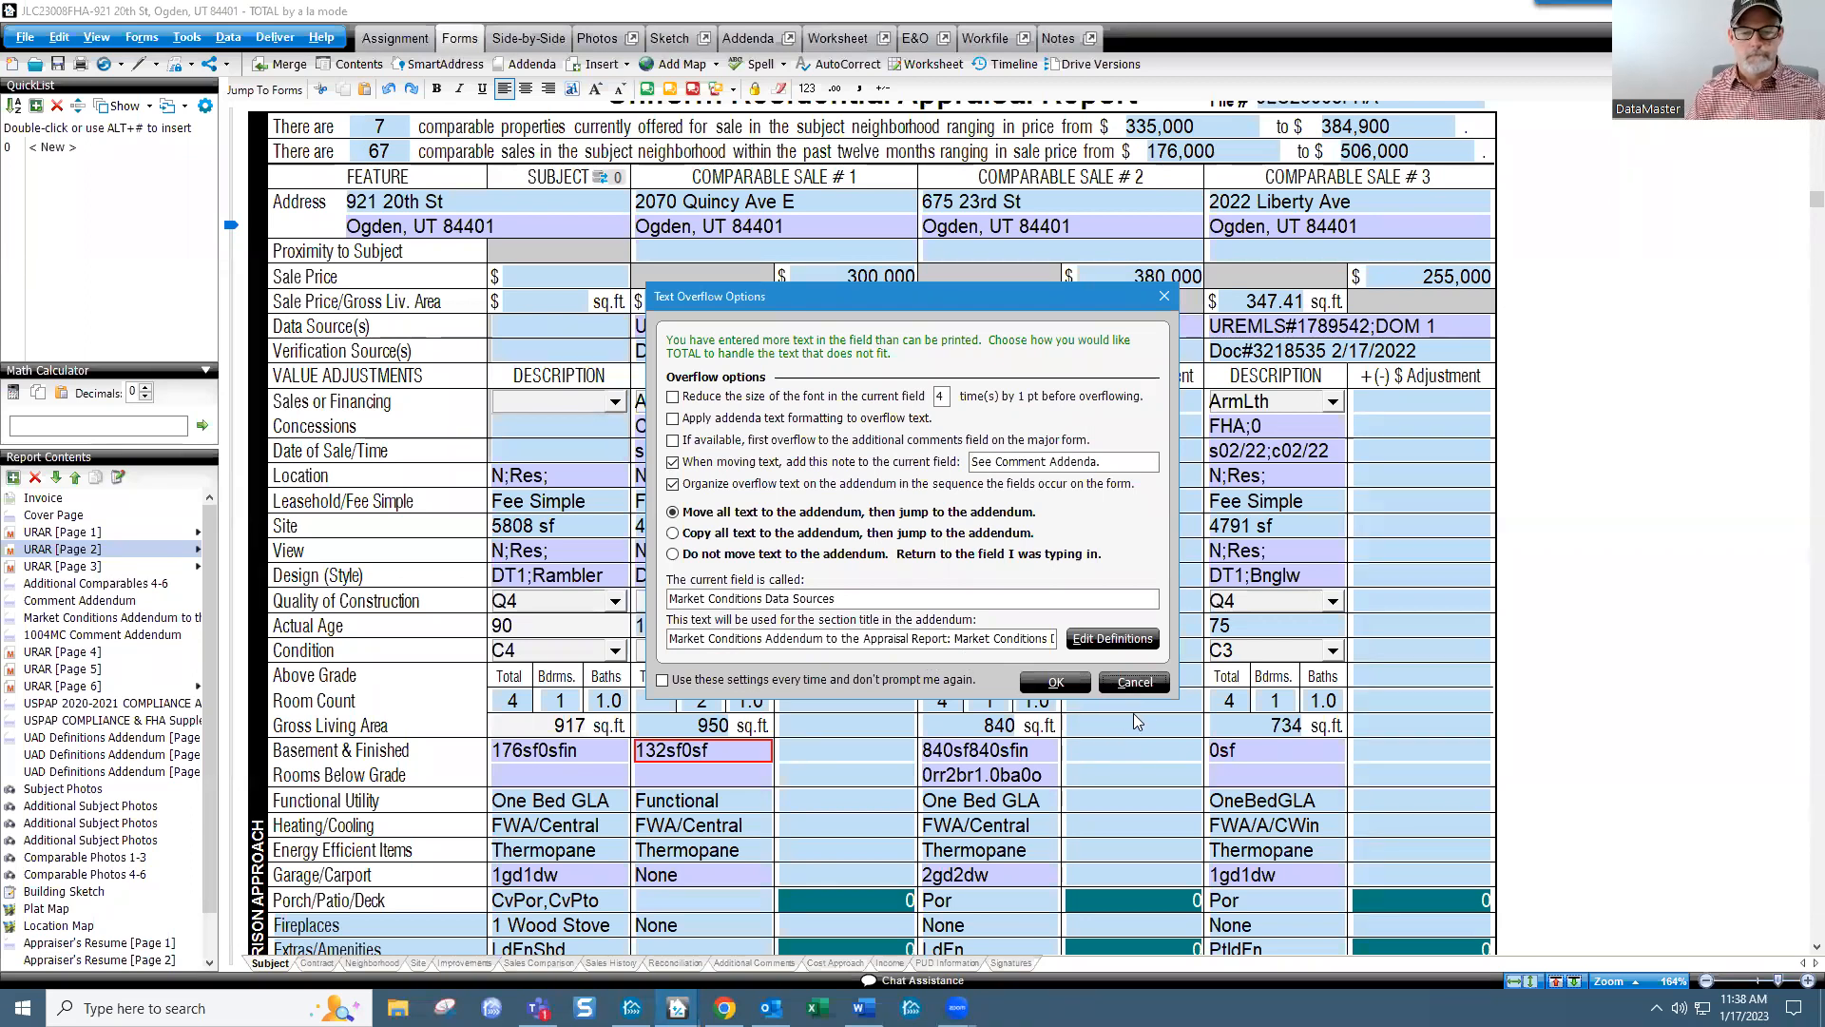
{"action": "left_click", "coordinate": [1137, 684]}
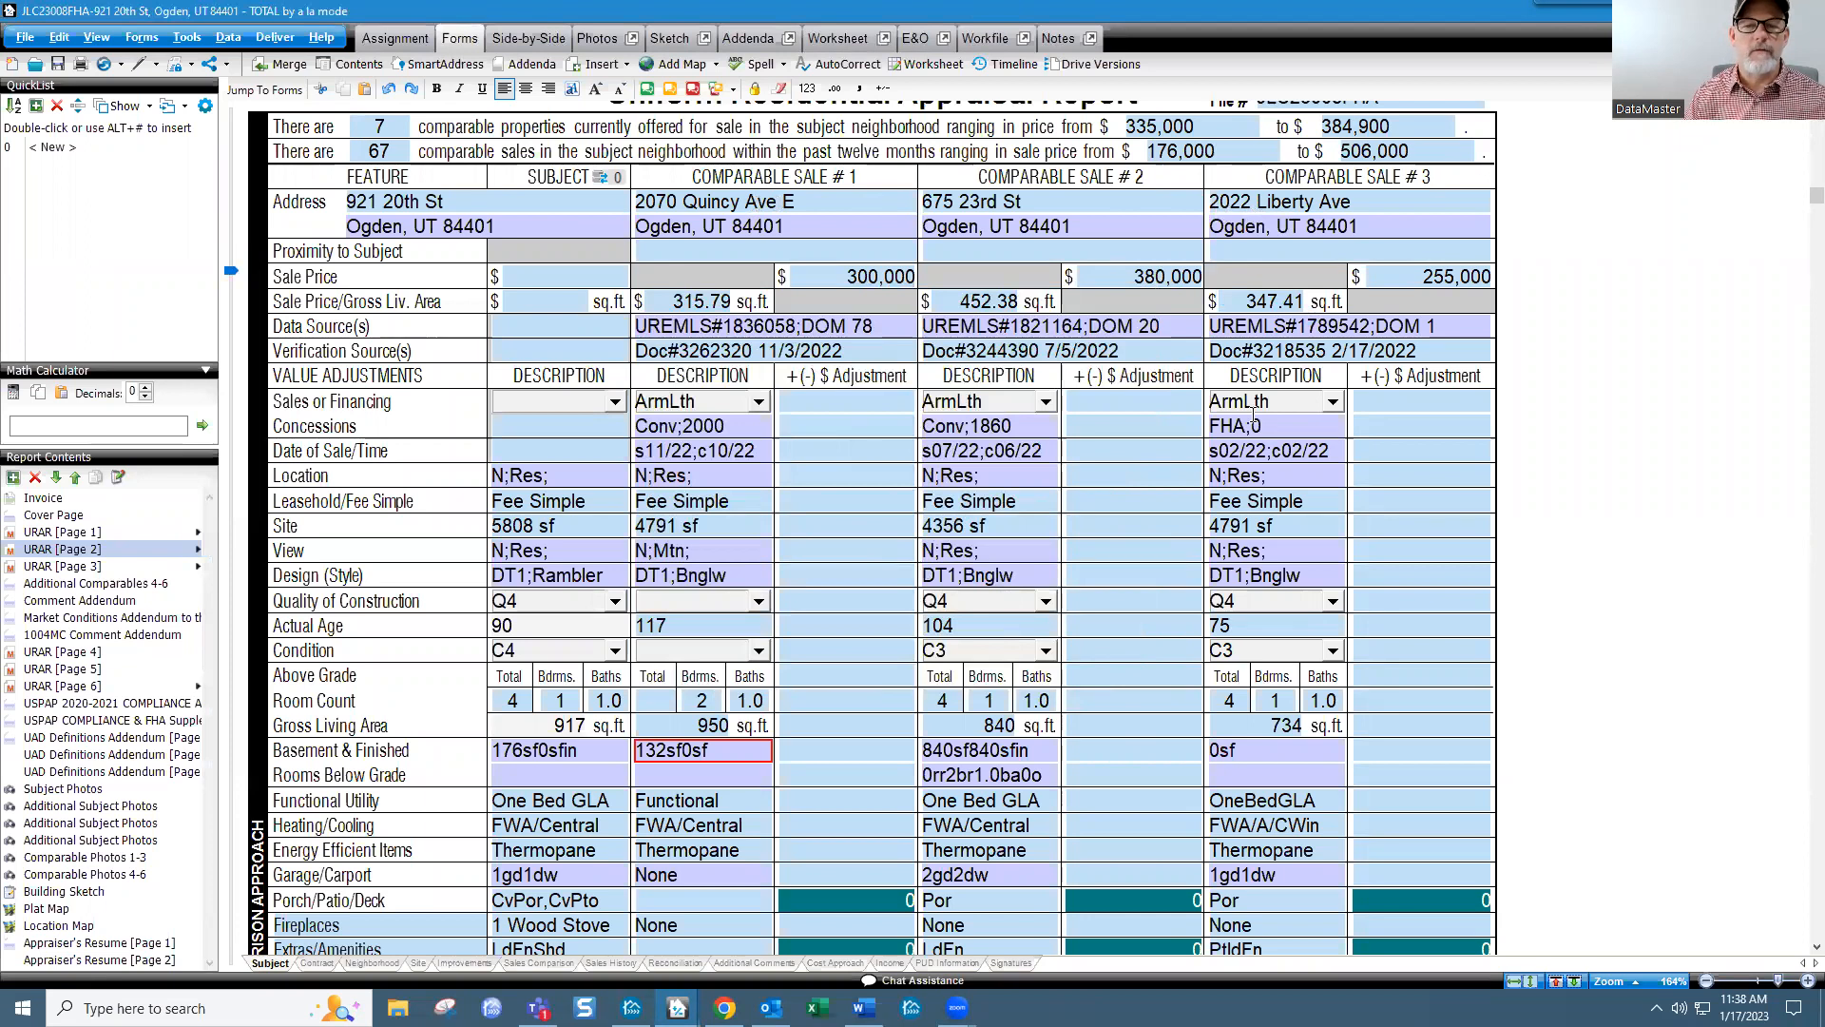
{"action": "scroll", "coordinate": [911, 708], "scroll_direction": "down", "scroll_amount": 4}
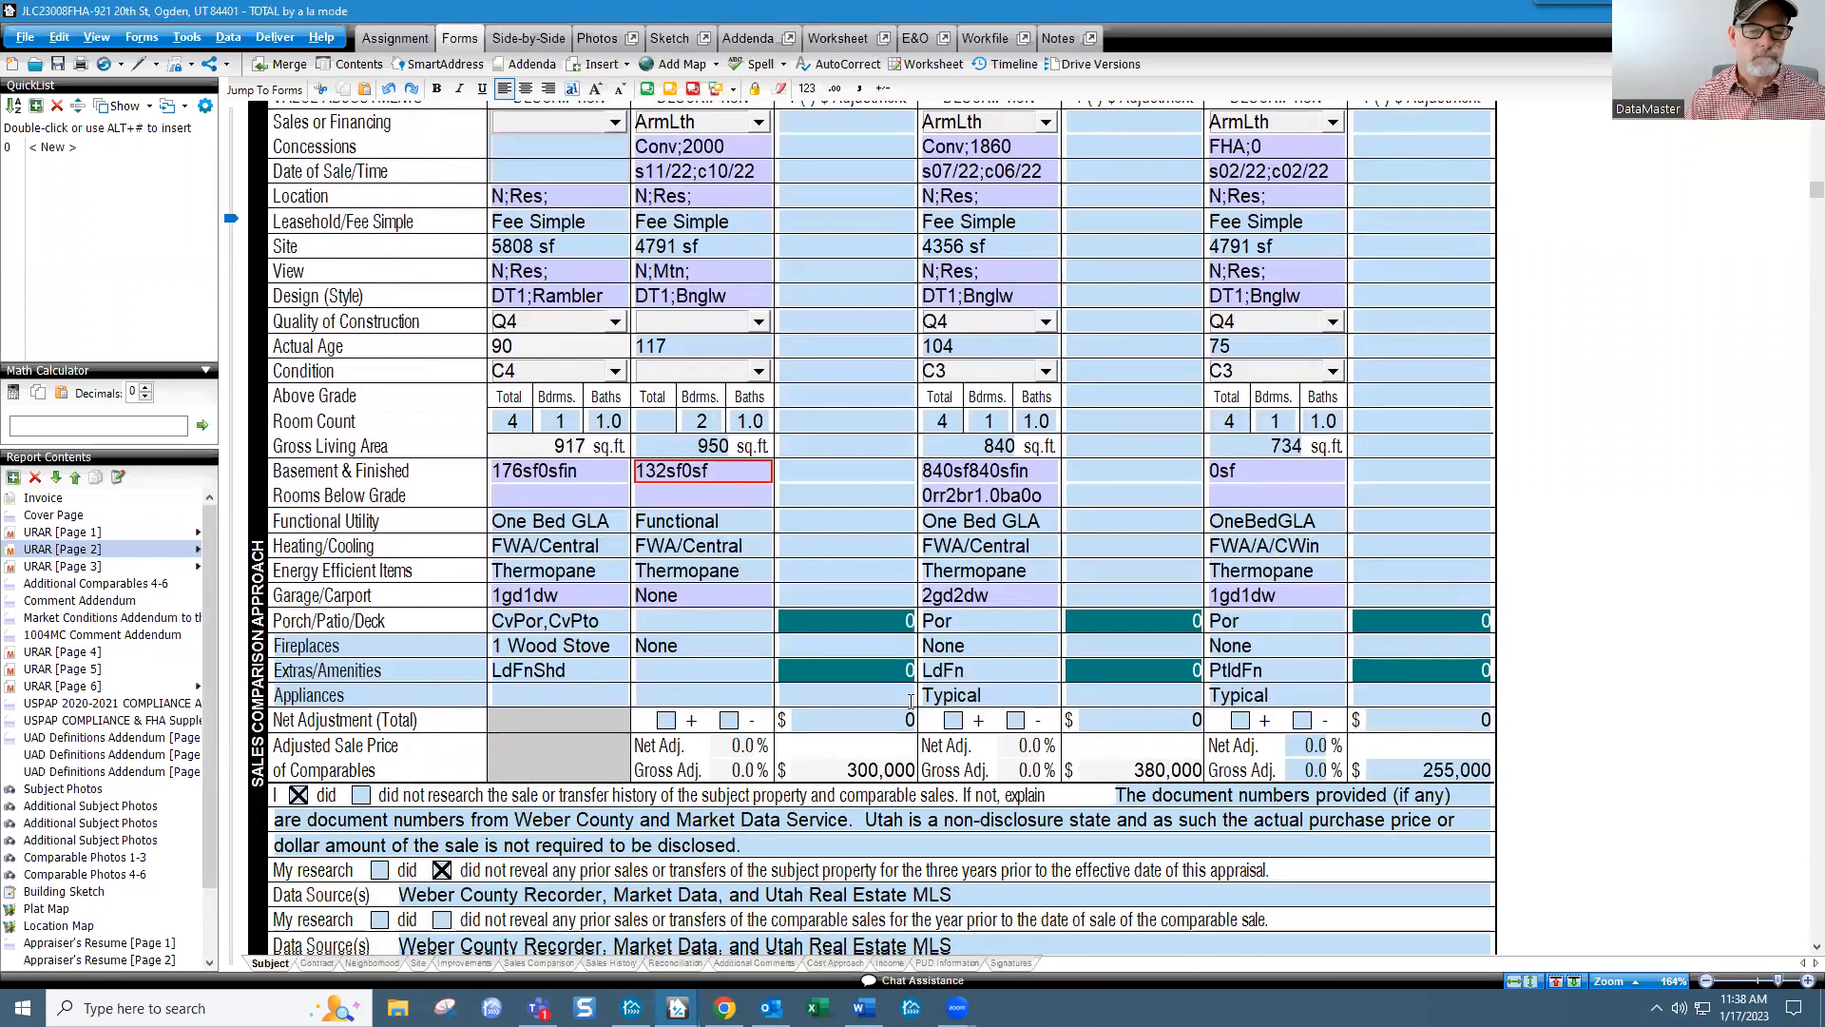
{"action": "scroll", "coordinate": [910, 708], "scroll_direction": "up", "scroll_amount": 2}
{"action": "scroll", "coordinate": [114, 780], "scroll_direction": "down", "scroll_amount": 2}
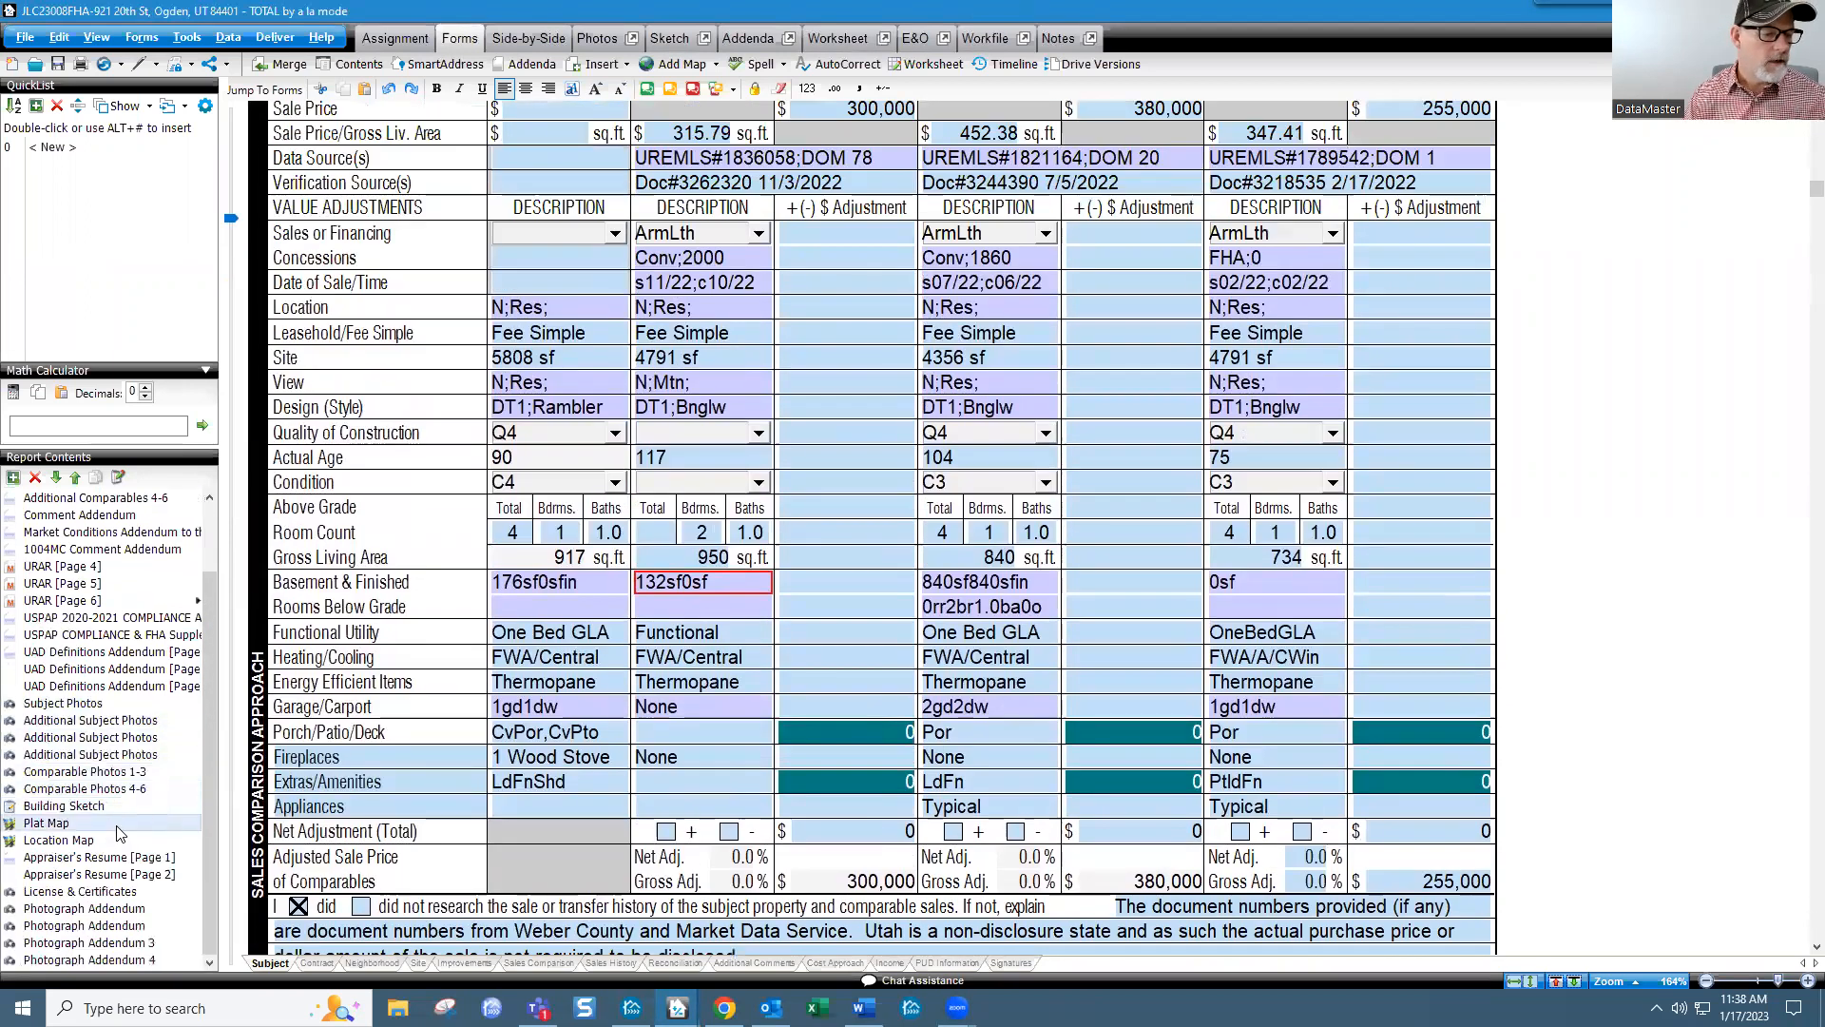
{"action": "left_click", "coordinate": [125, 911]}
Step: Scroll through the Comment Addendum's deed and mortgage histories for Comps 1 through 6
{"action": "left_click", "coordinate": [113, 895]}
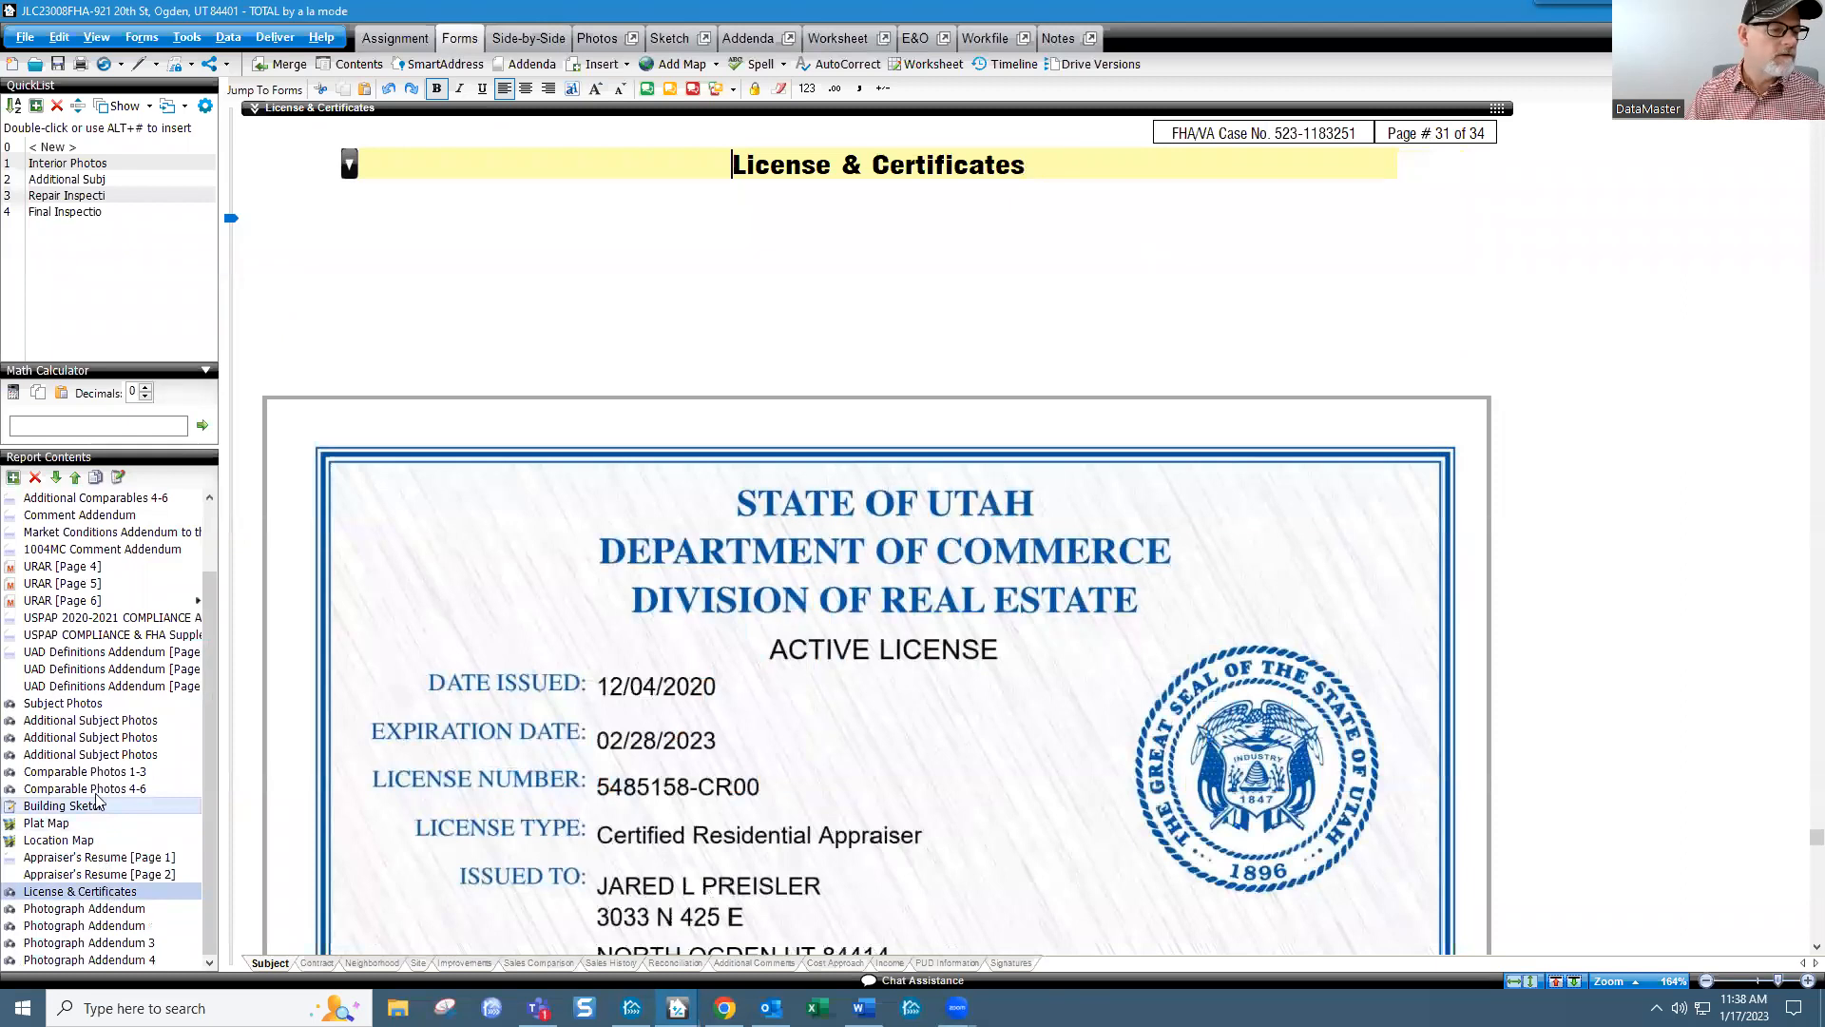
{"action": "scroll", "coordinate": [112, 615], "scroll_direction": "up", "scroll_amount": 2}
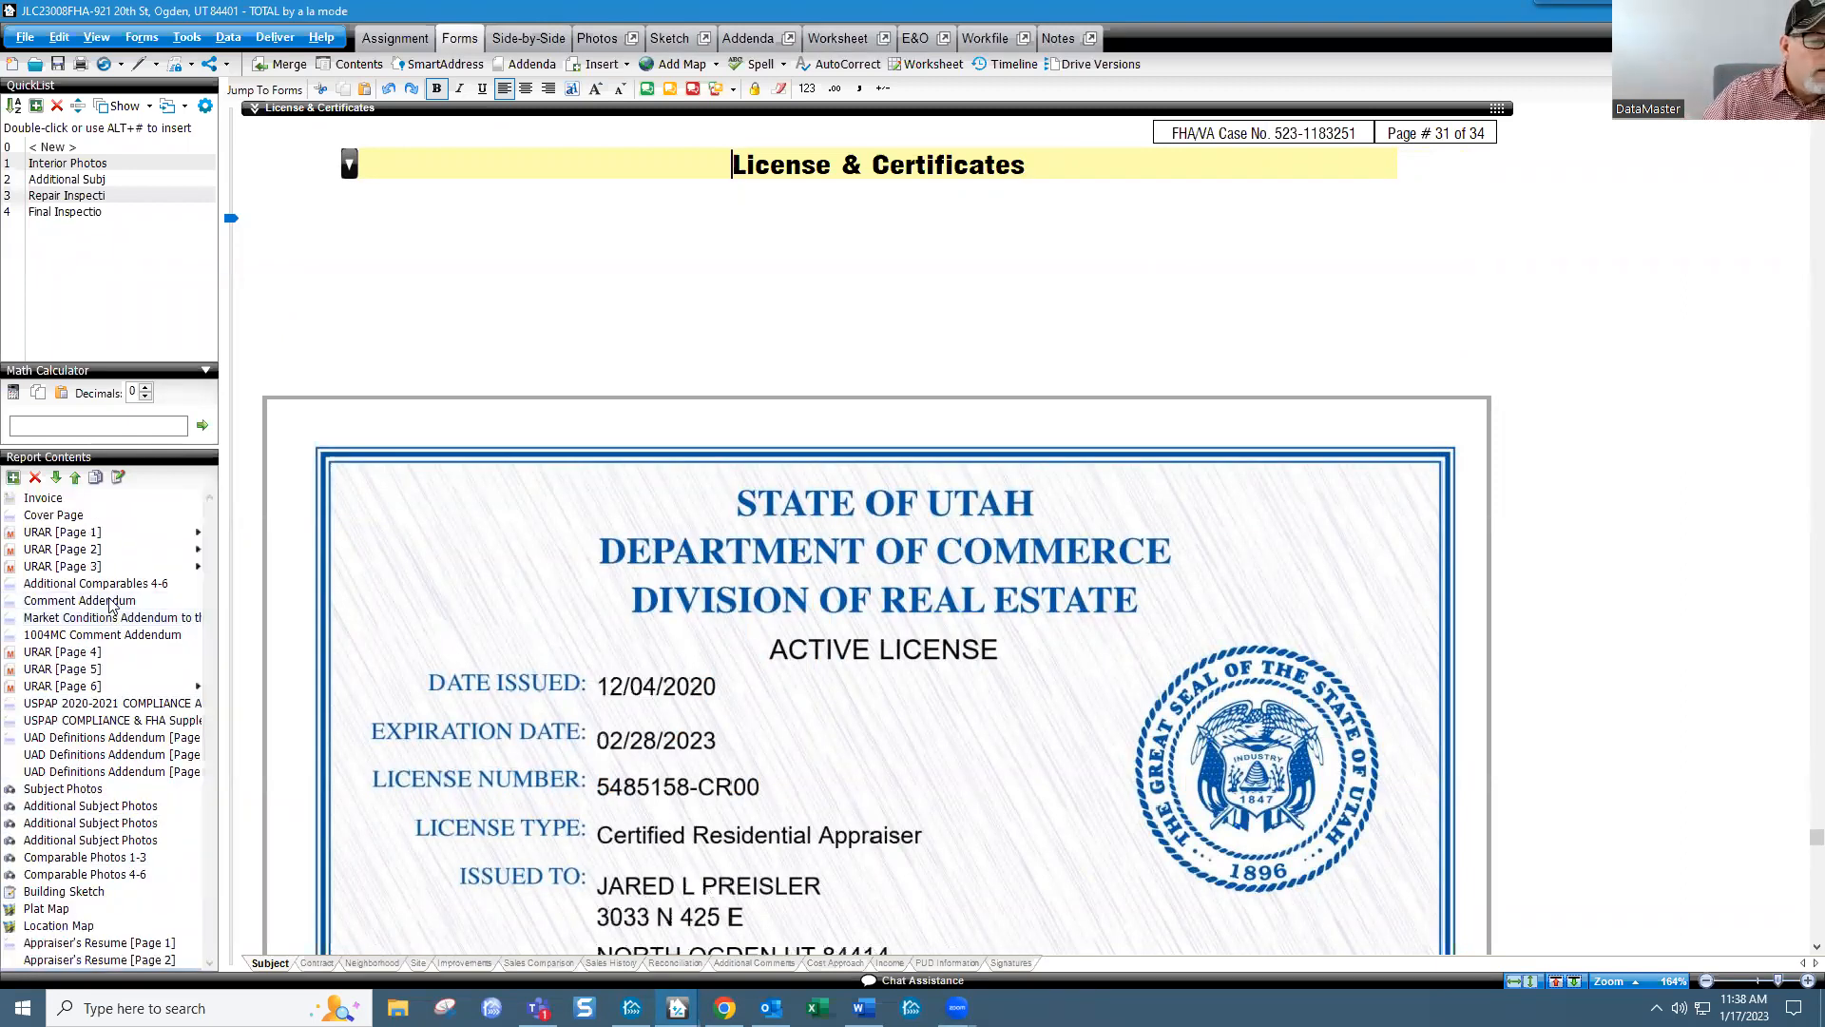
{"action": "left_click", "coordinate": [112, 602]}
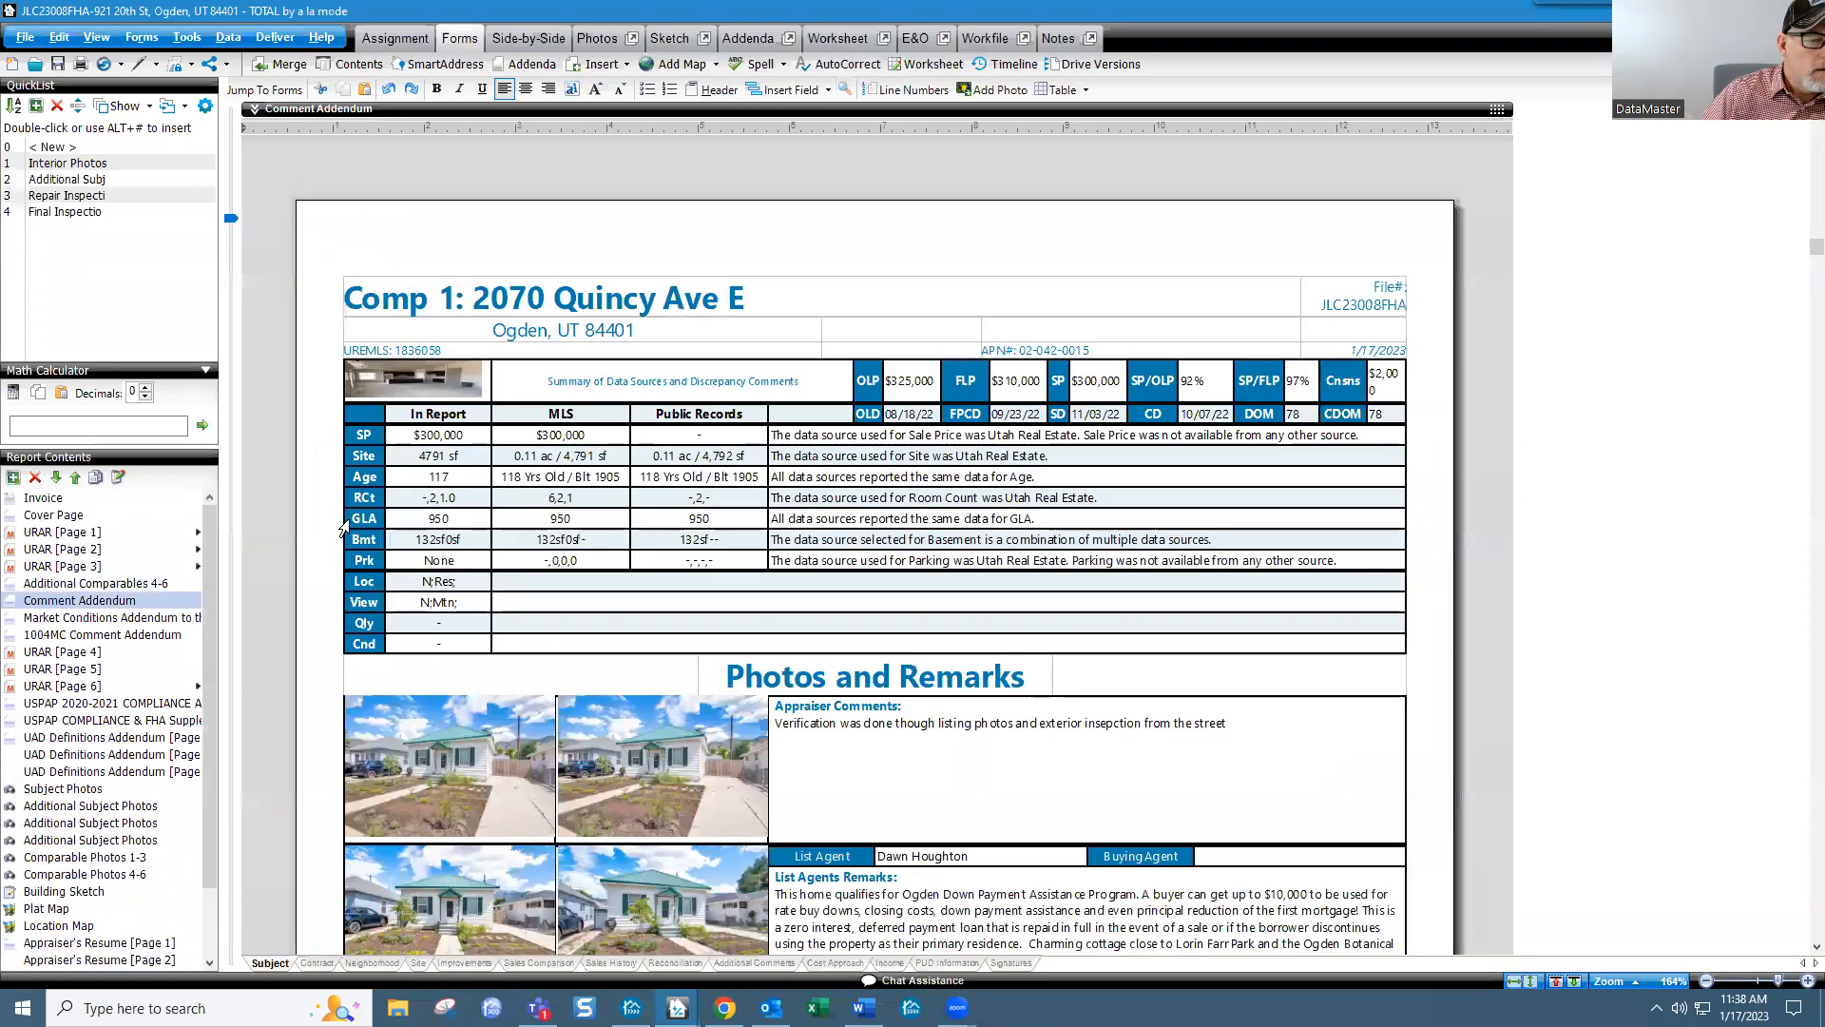
{"action": "scroll", "coordinate": [809, 422], "scroll_direction": "down", "scroll_amount": 12}
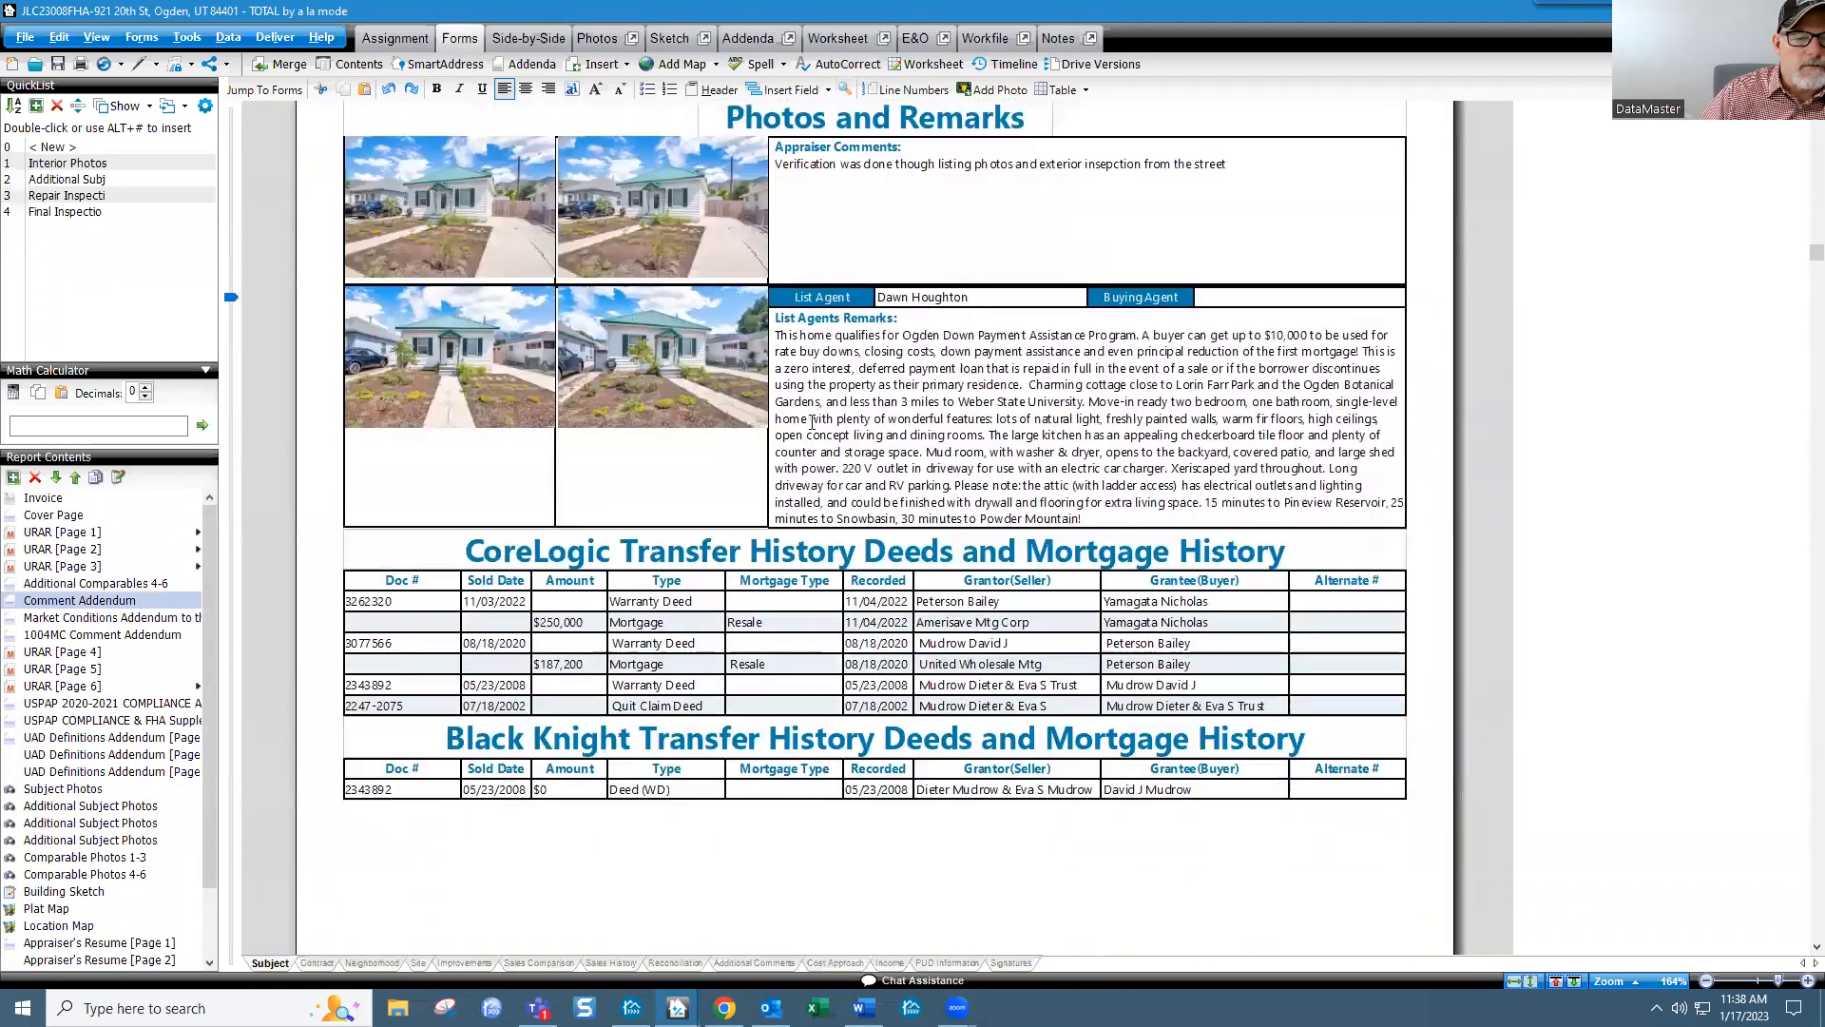
{"action": "scroll", "coordinate": [812, 422], "scroll_direction": "down", "scroll_amount": 12}
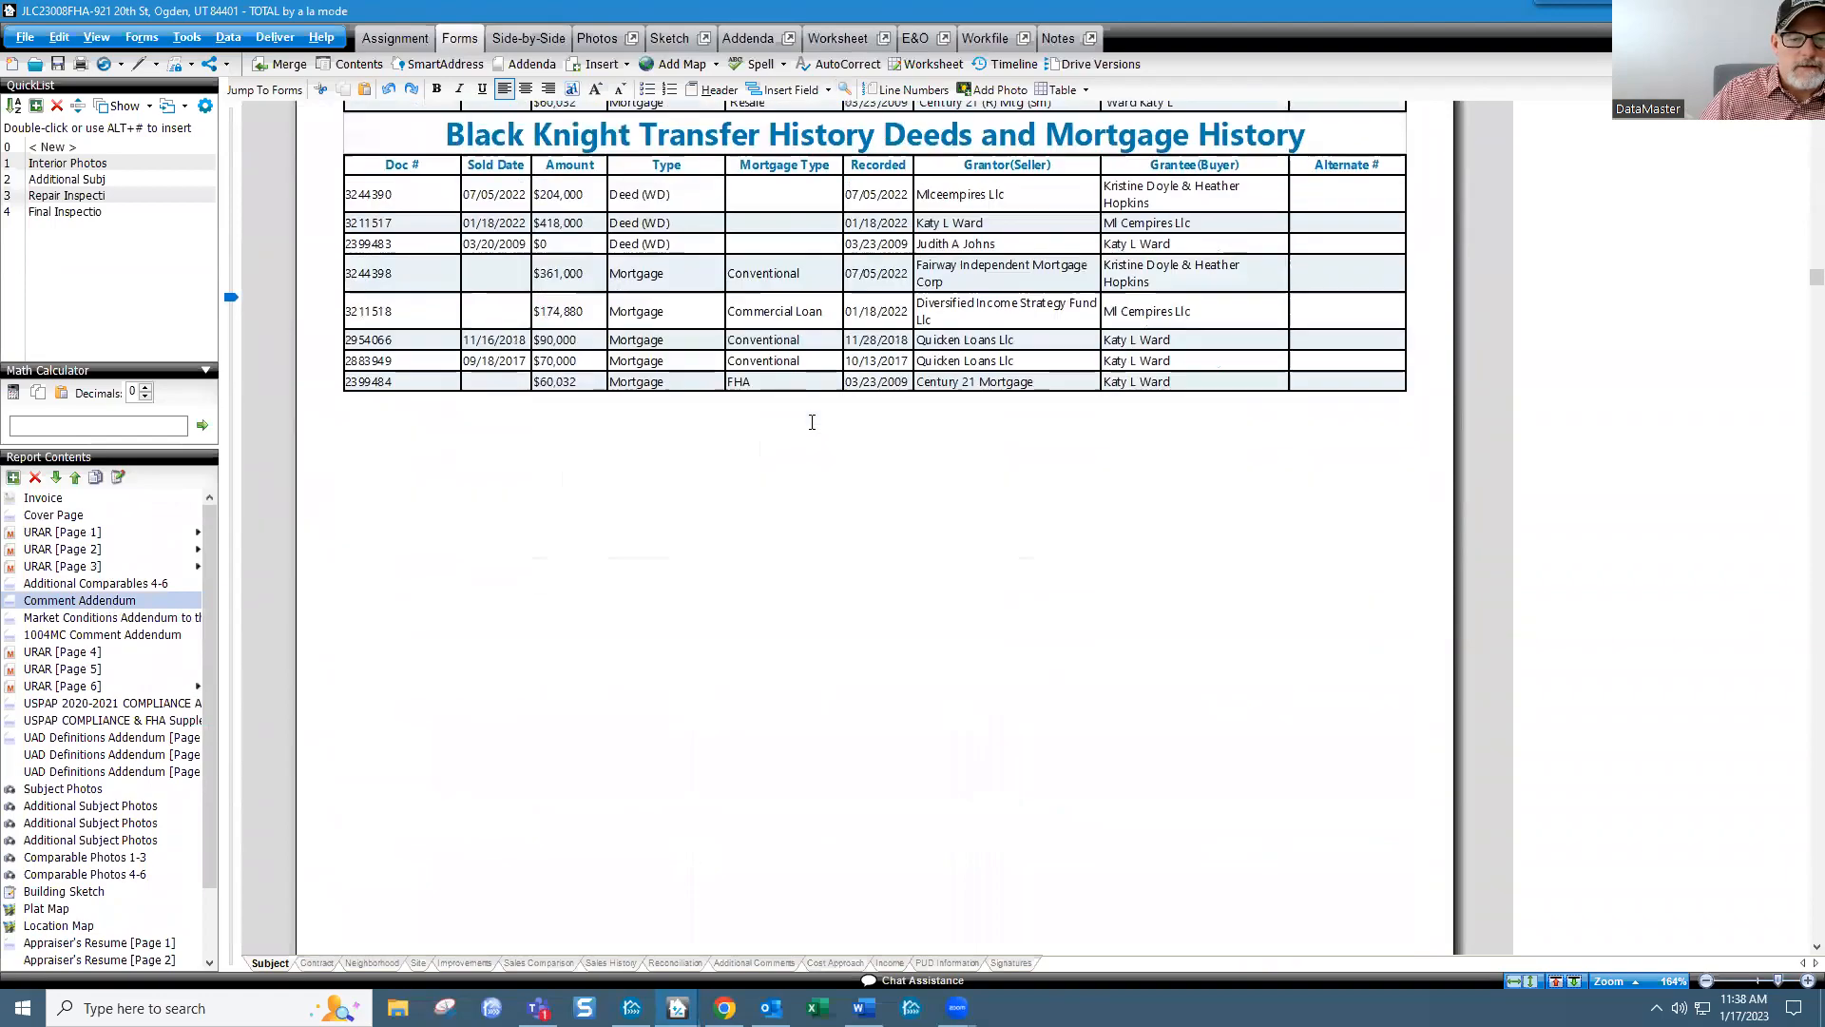
{"action": "scroll", "coordinate": [811, 422], "scroll_direction": "down", "scroll_amount": 12}
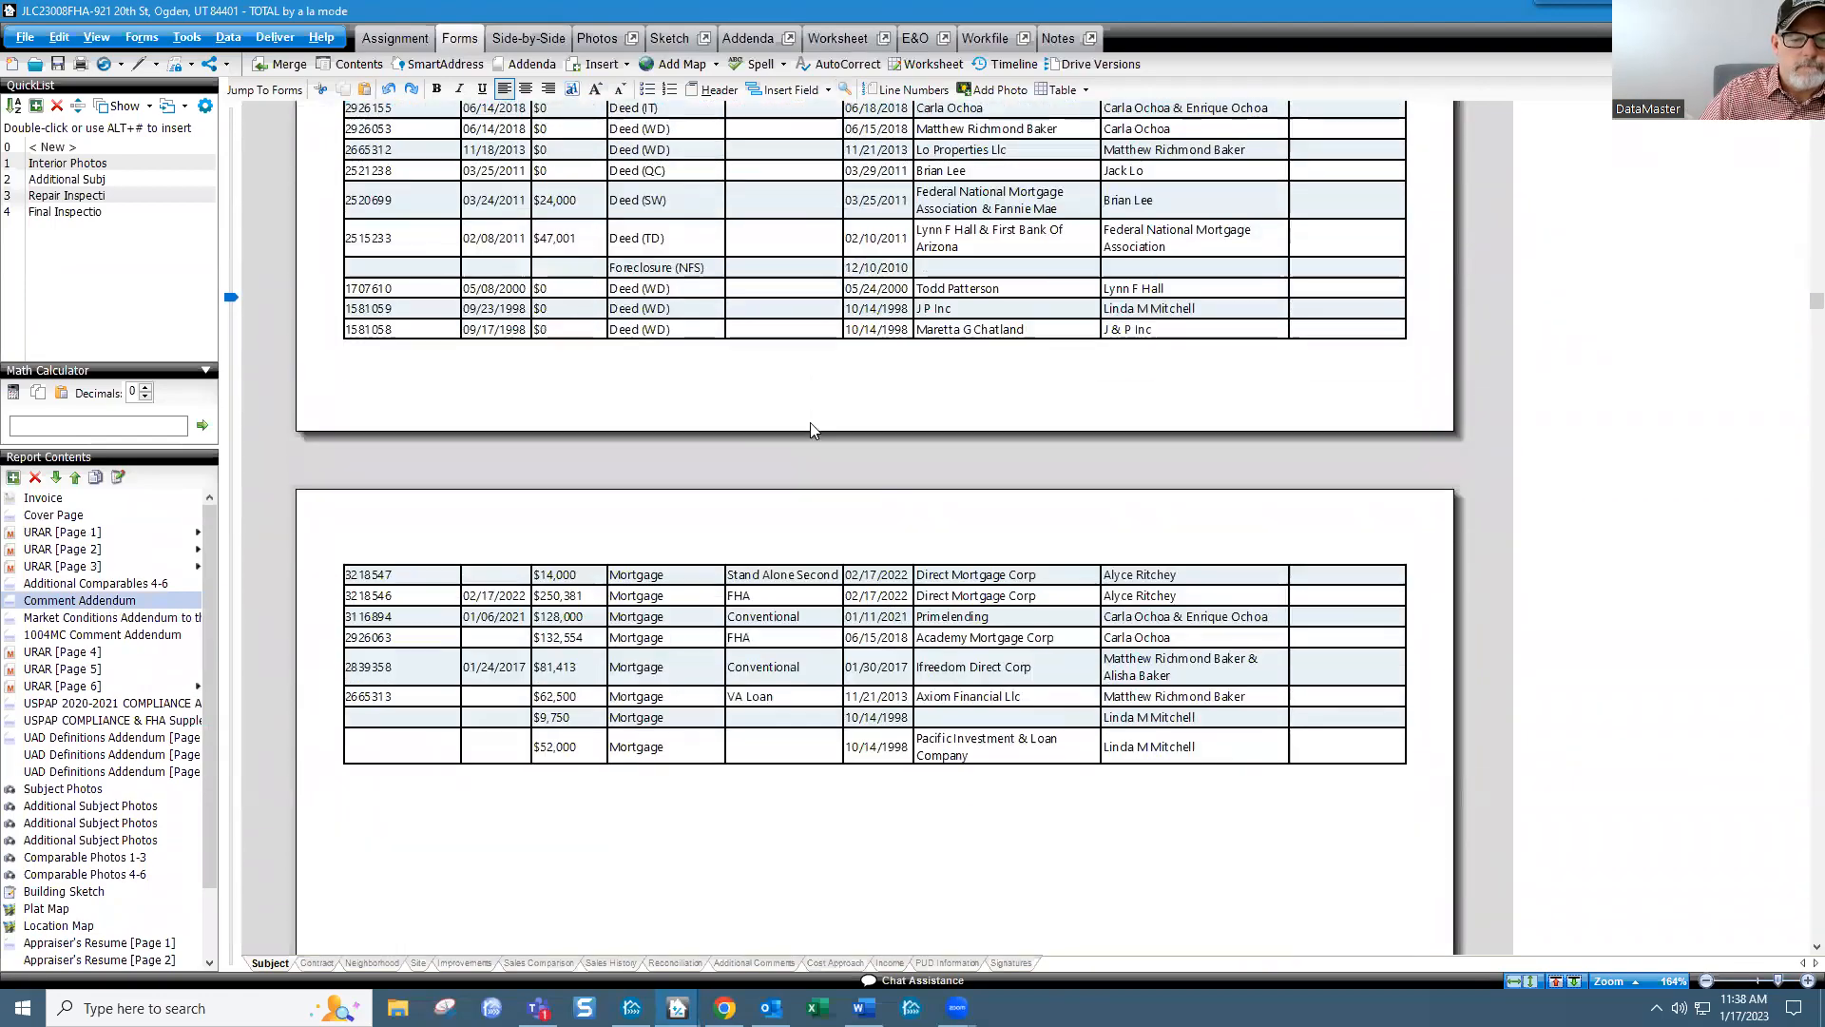
{"action": "scroll", "coordinate": [812, 422], "scroll_direction": "down", "scroll_amount": 15}
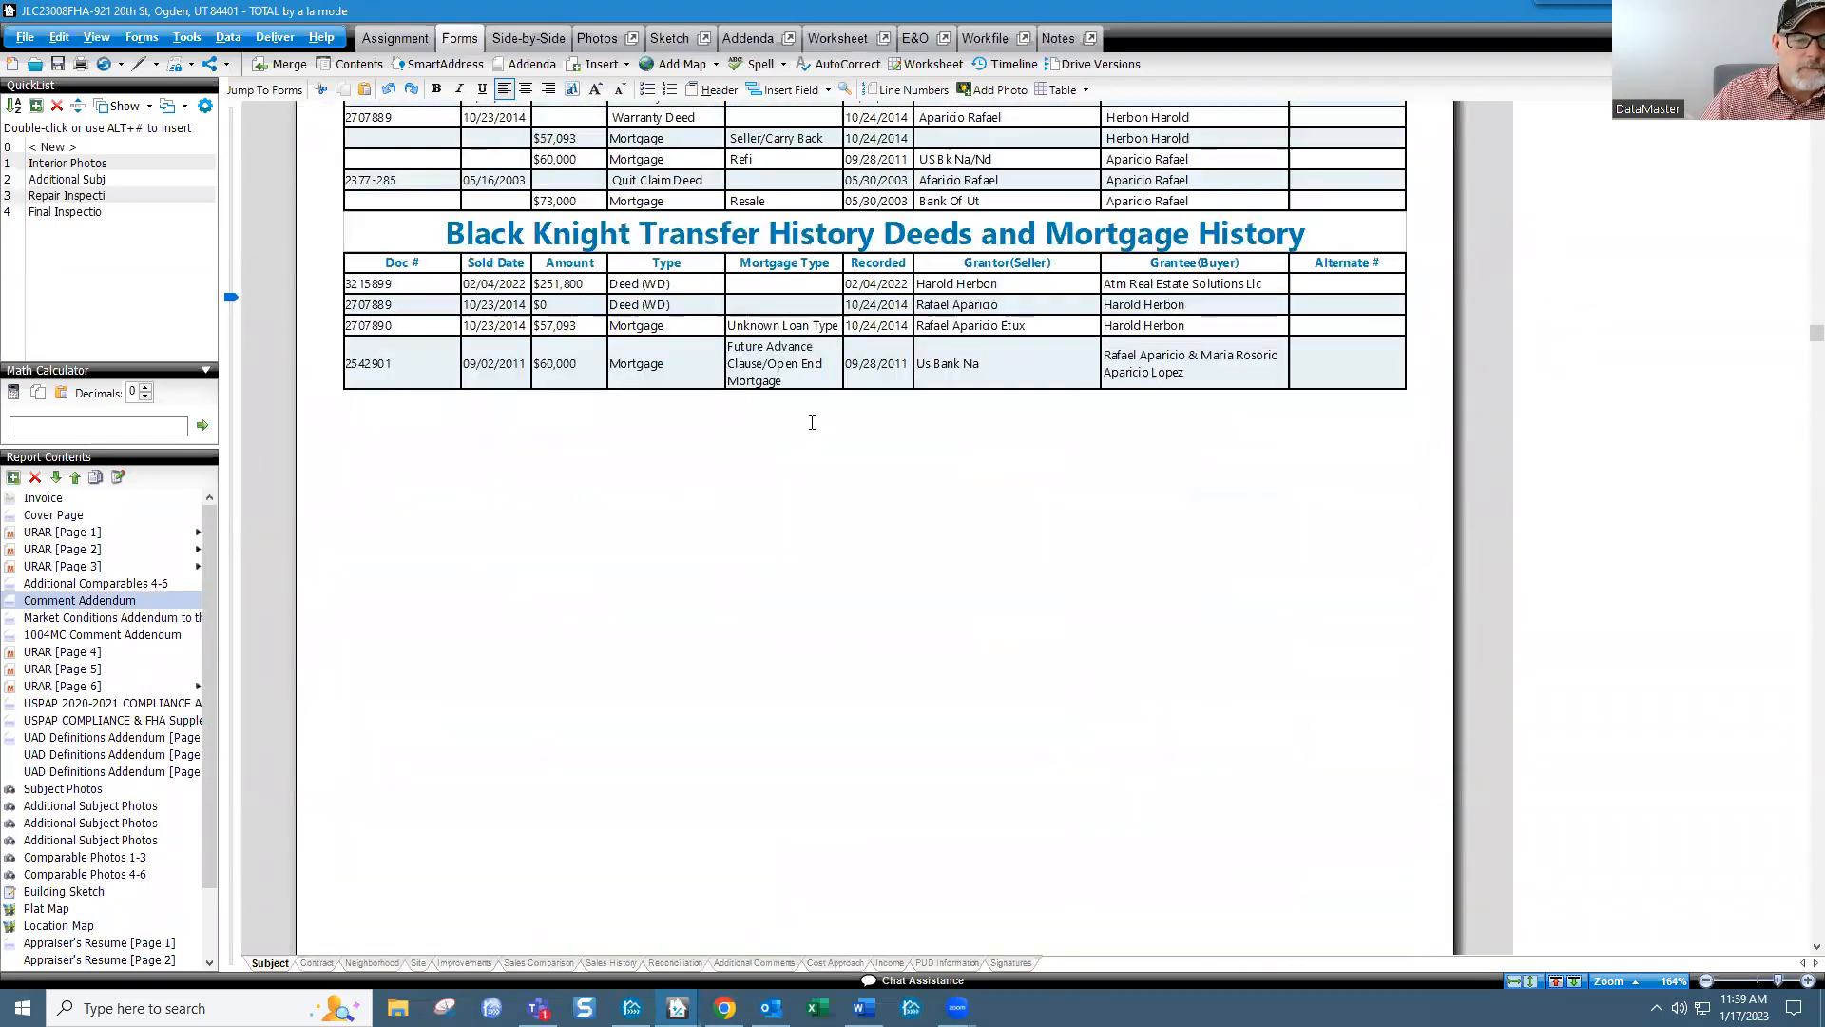
{"action": "scroll", "coordinate": [812, 422], "scroll_direction": "down", "scroll_amount": 1}
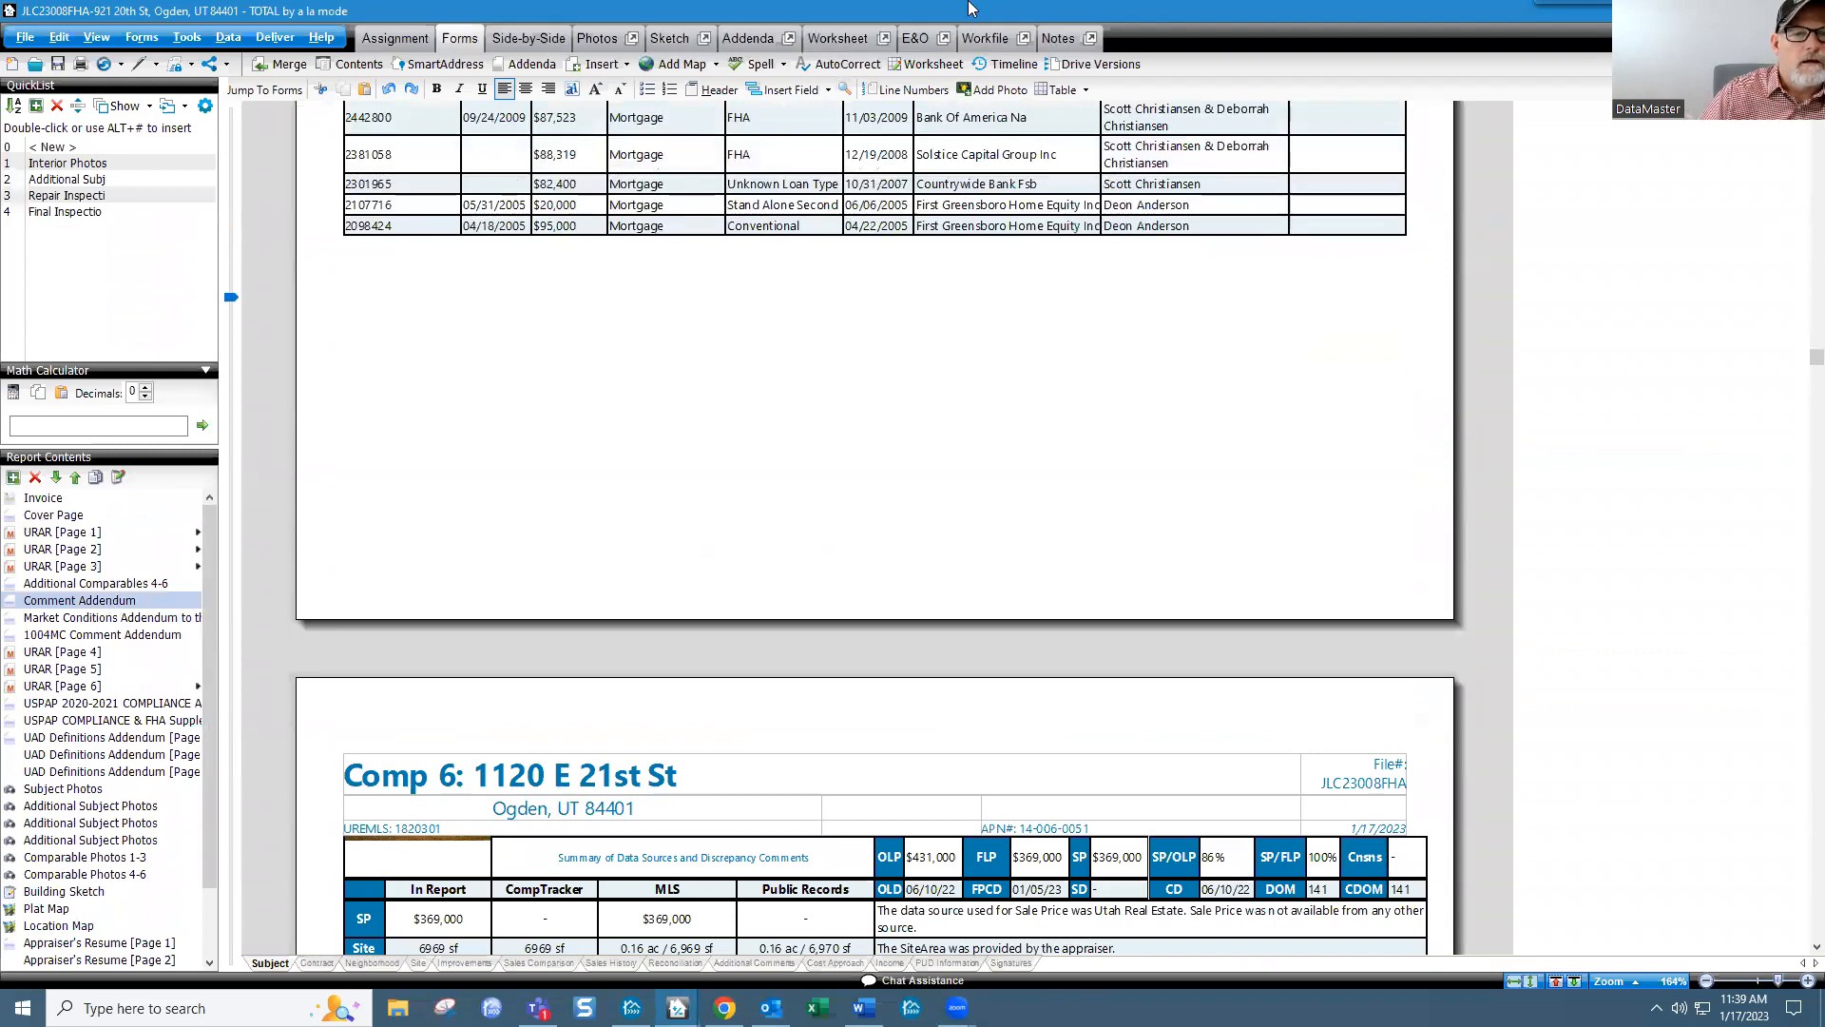
{"action": "left_click", "coordinate": [1006, 43]}
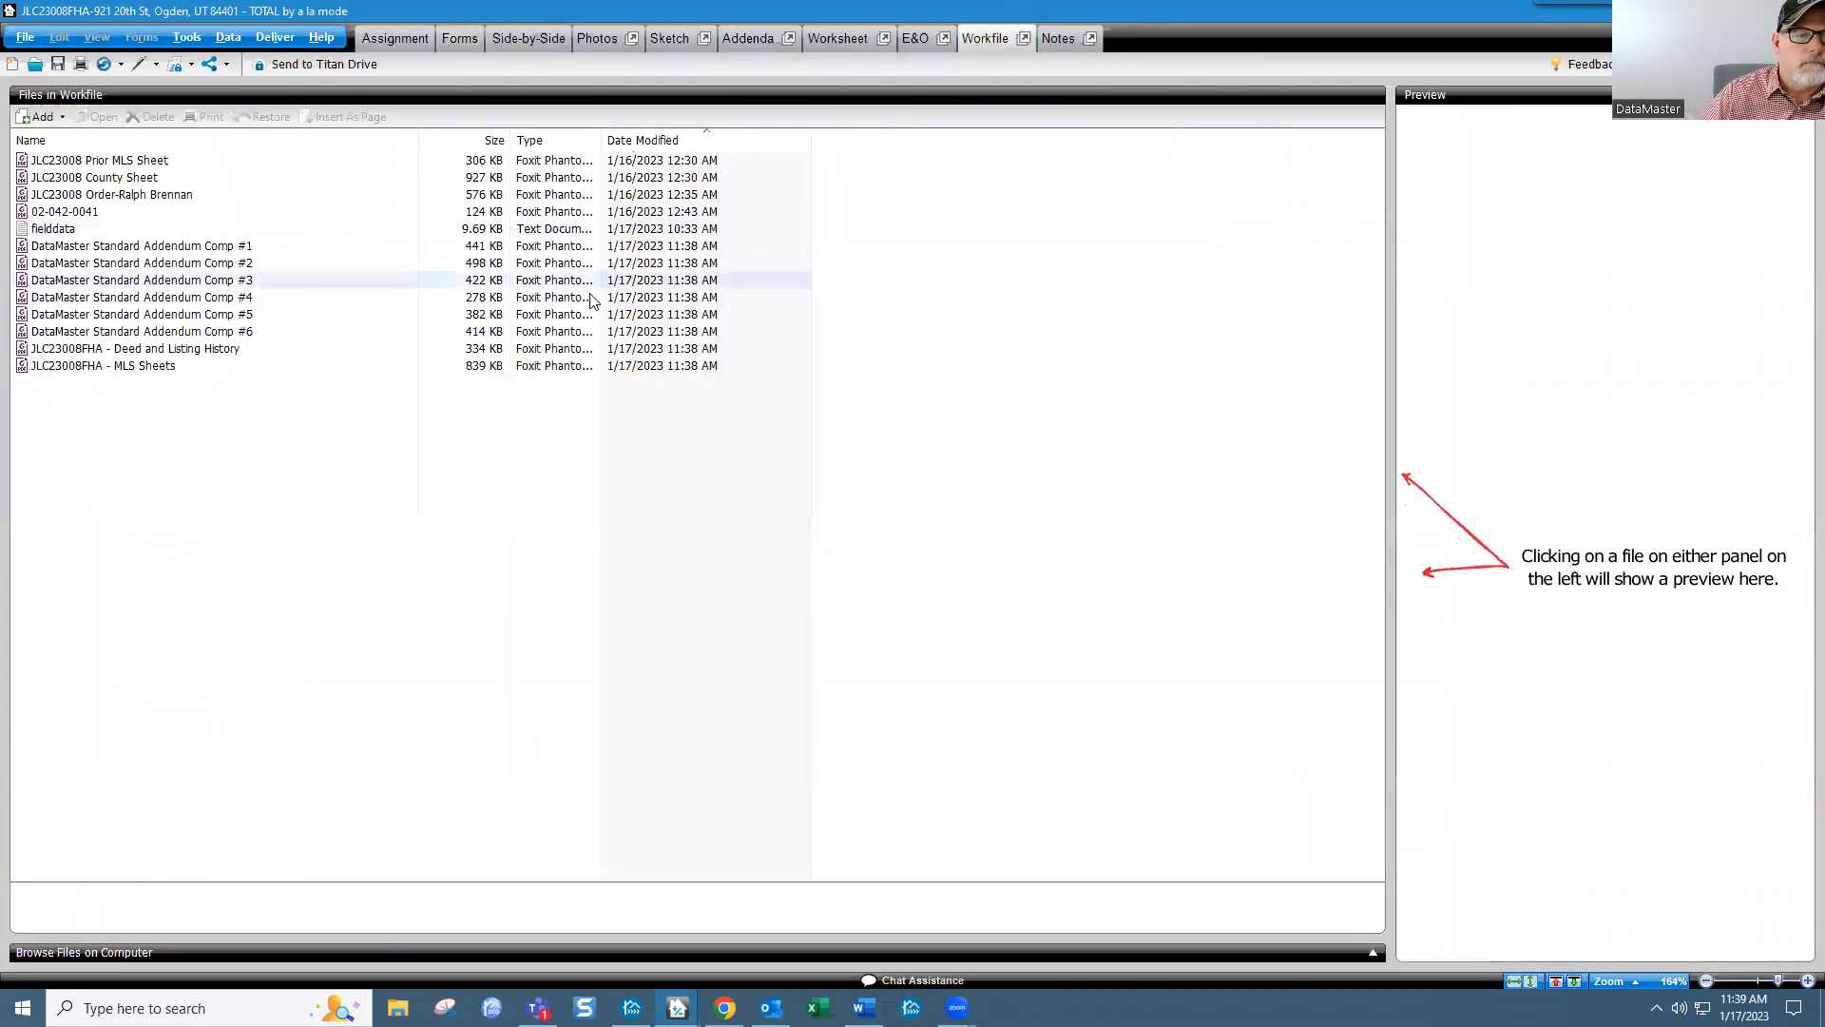
Step: Preview the Comp #1 and Comp #2 addendum PDFs in a widened preview pane
{"action": "left_click", "coordinate": [111, 251]}
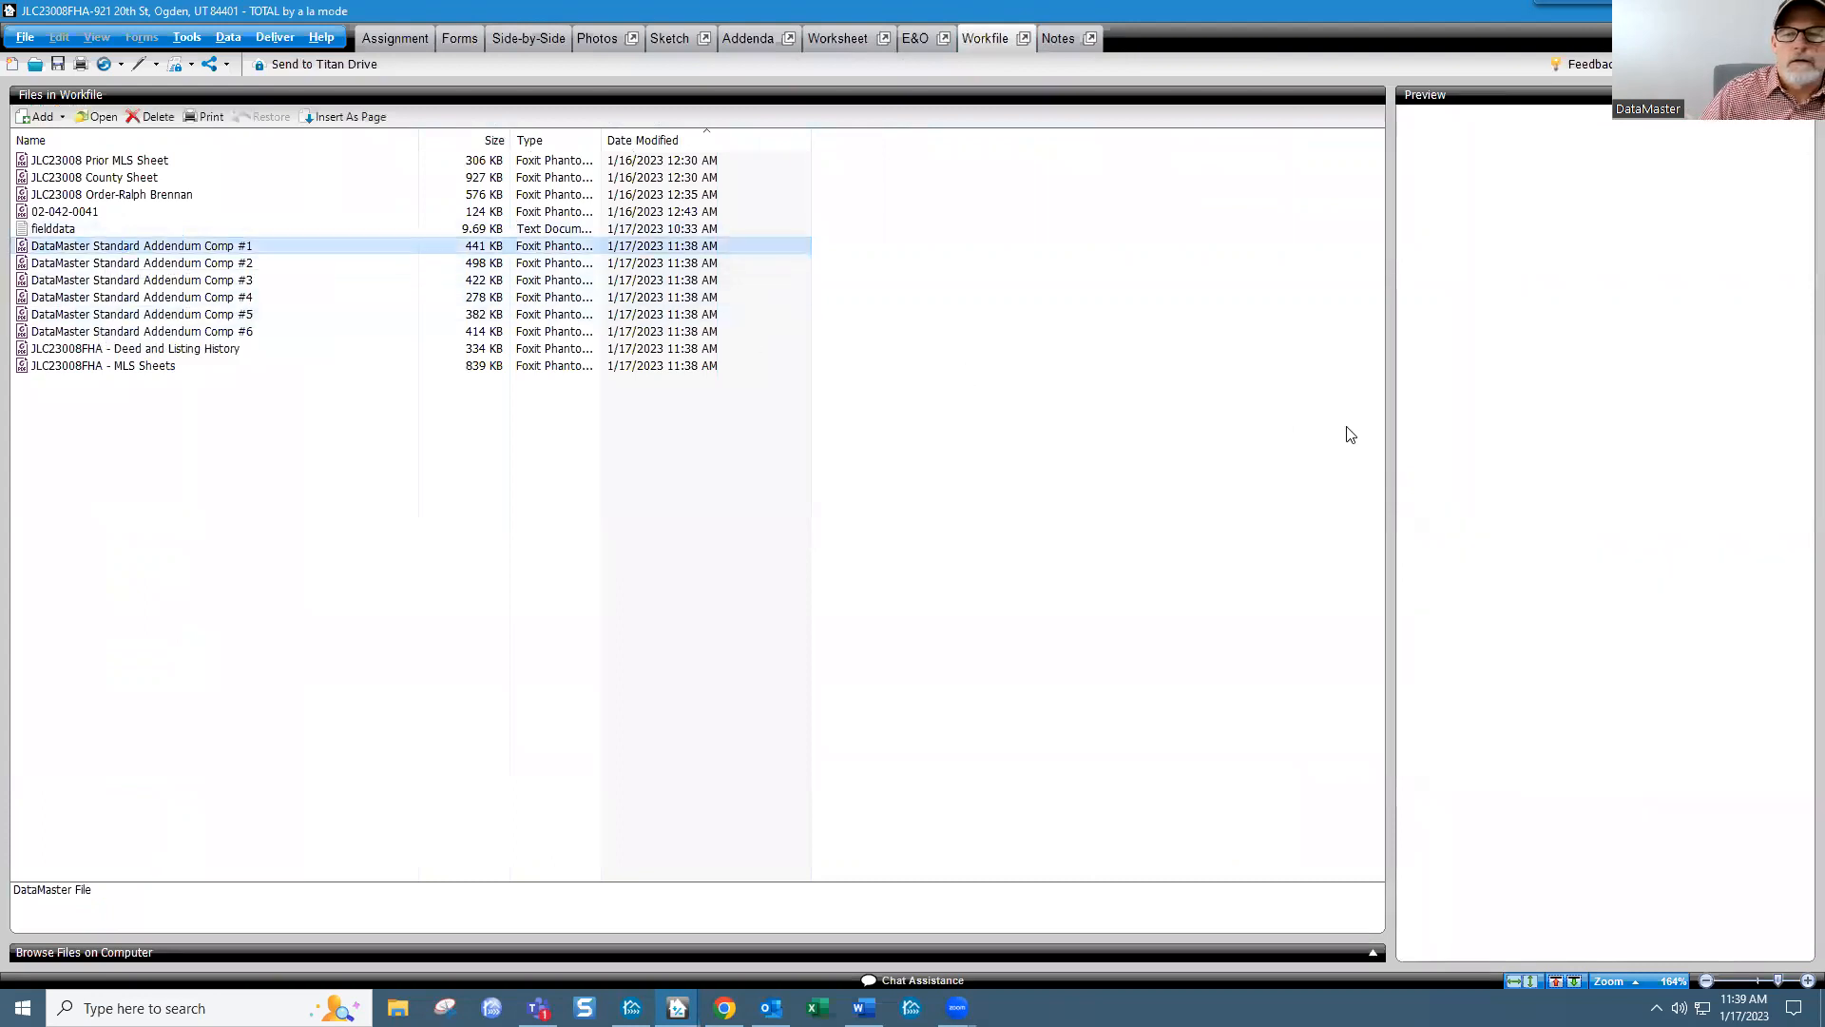
{"action": "left_click_drag", "start_coordinate": [1391, 421], "coordinate": [793, 436]}
{"action": "left_click", "coordinate": [180, 263]}
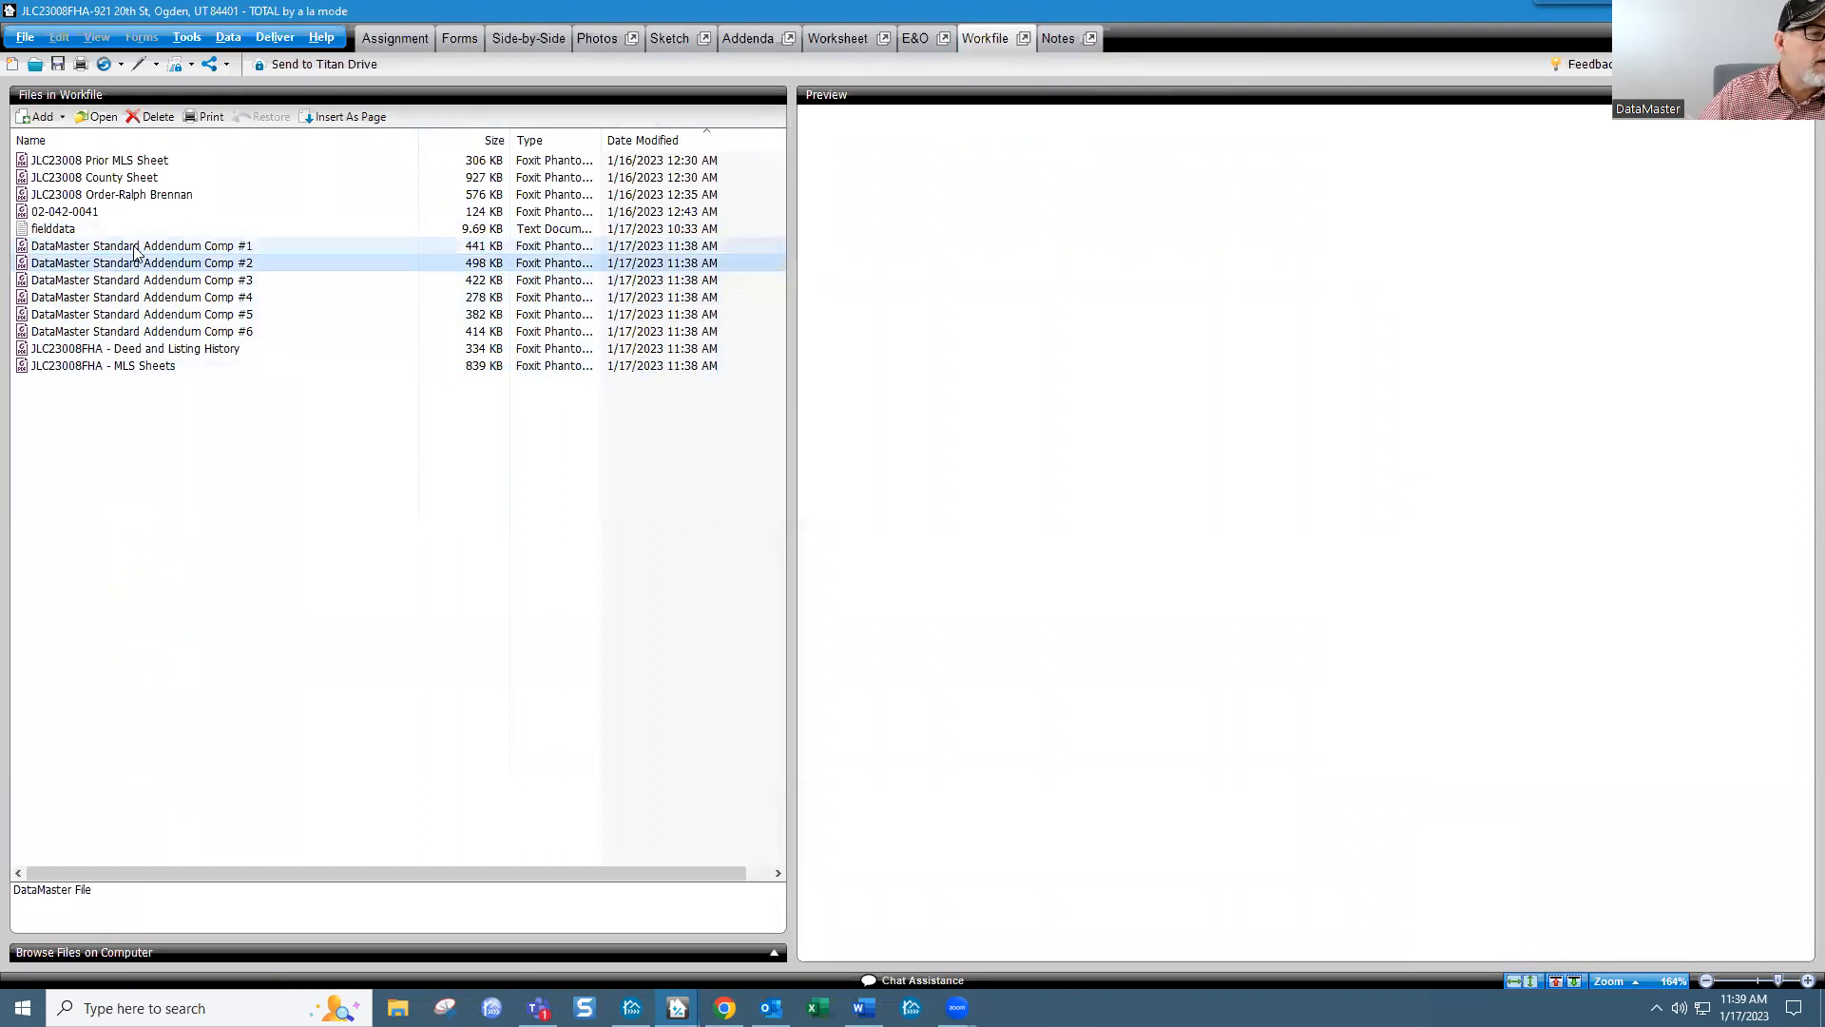
Step: Check the deed history and MLS Sheets PDFs, then open and close the Comp #1 addendum in Foxit
{"action": "left_click", "coordinate": [140, 348]}
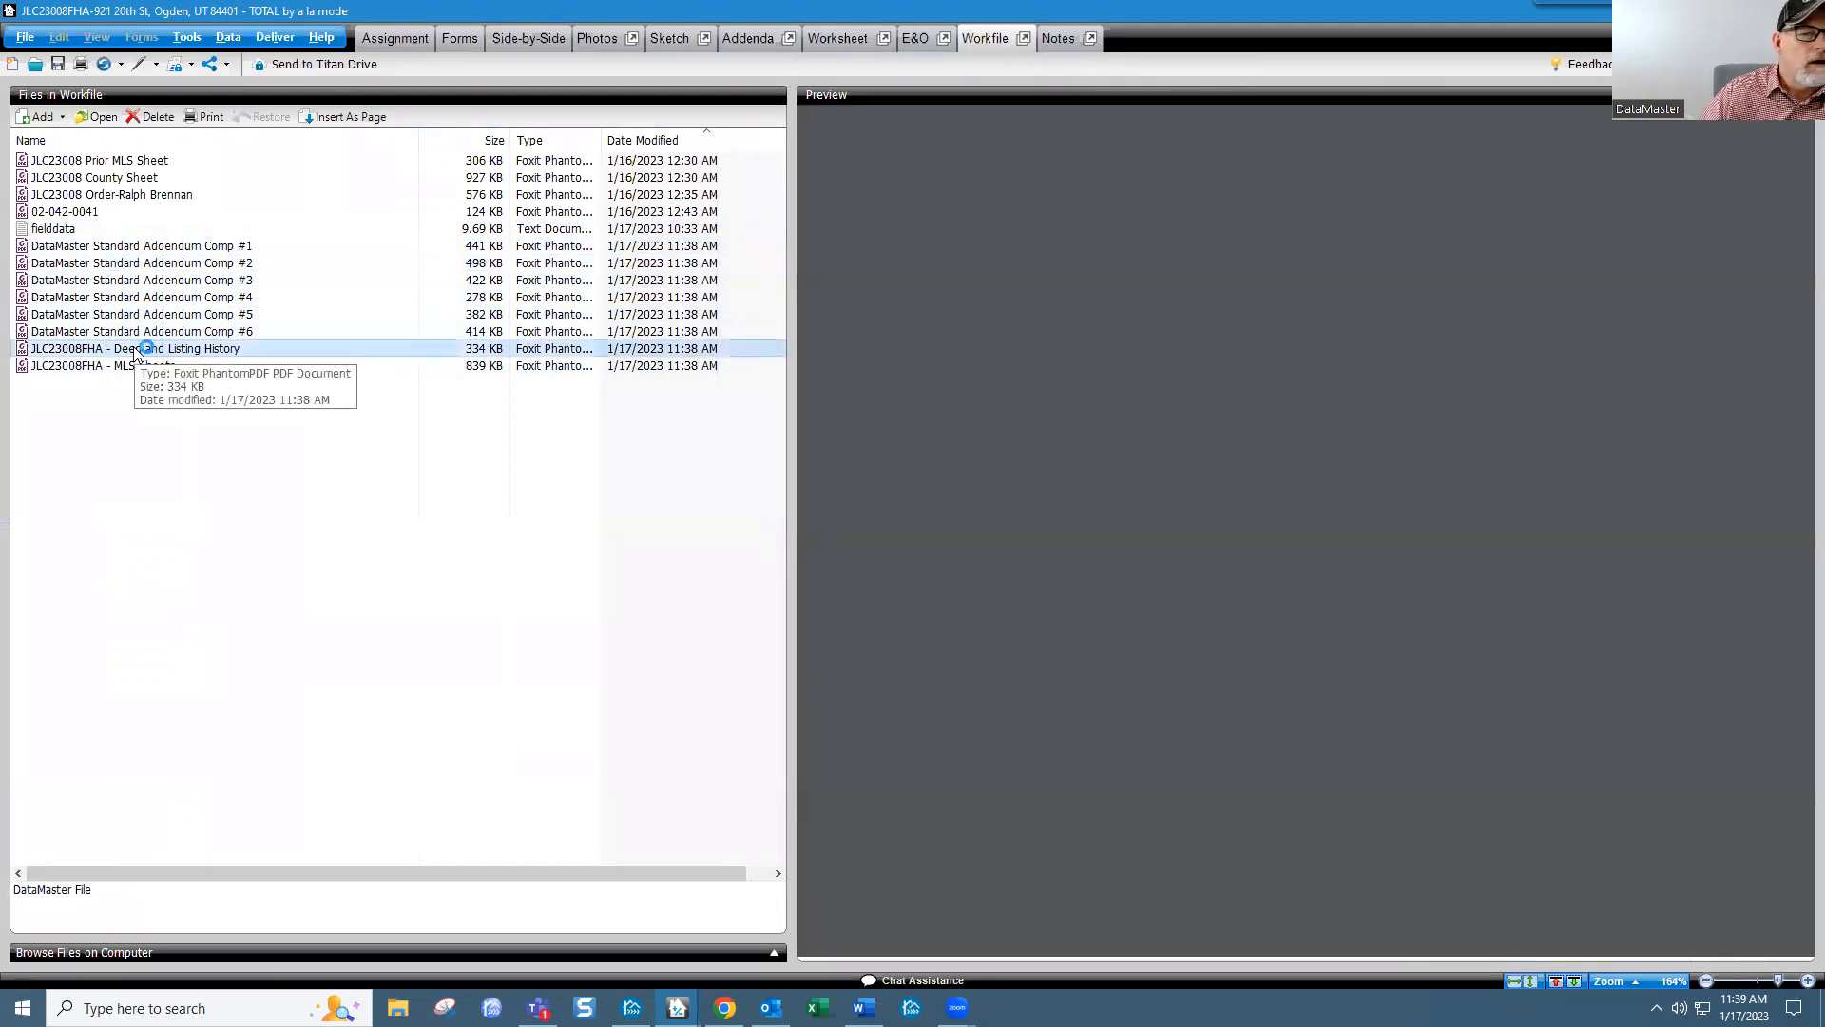
{"action": "left_click", "coordinate": [169, 366]}
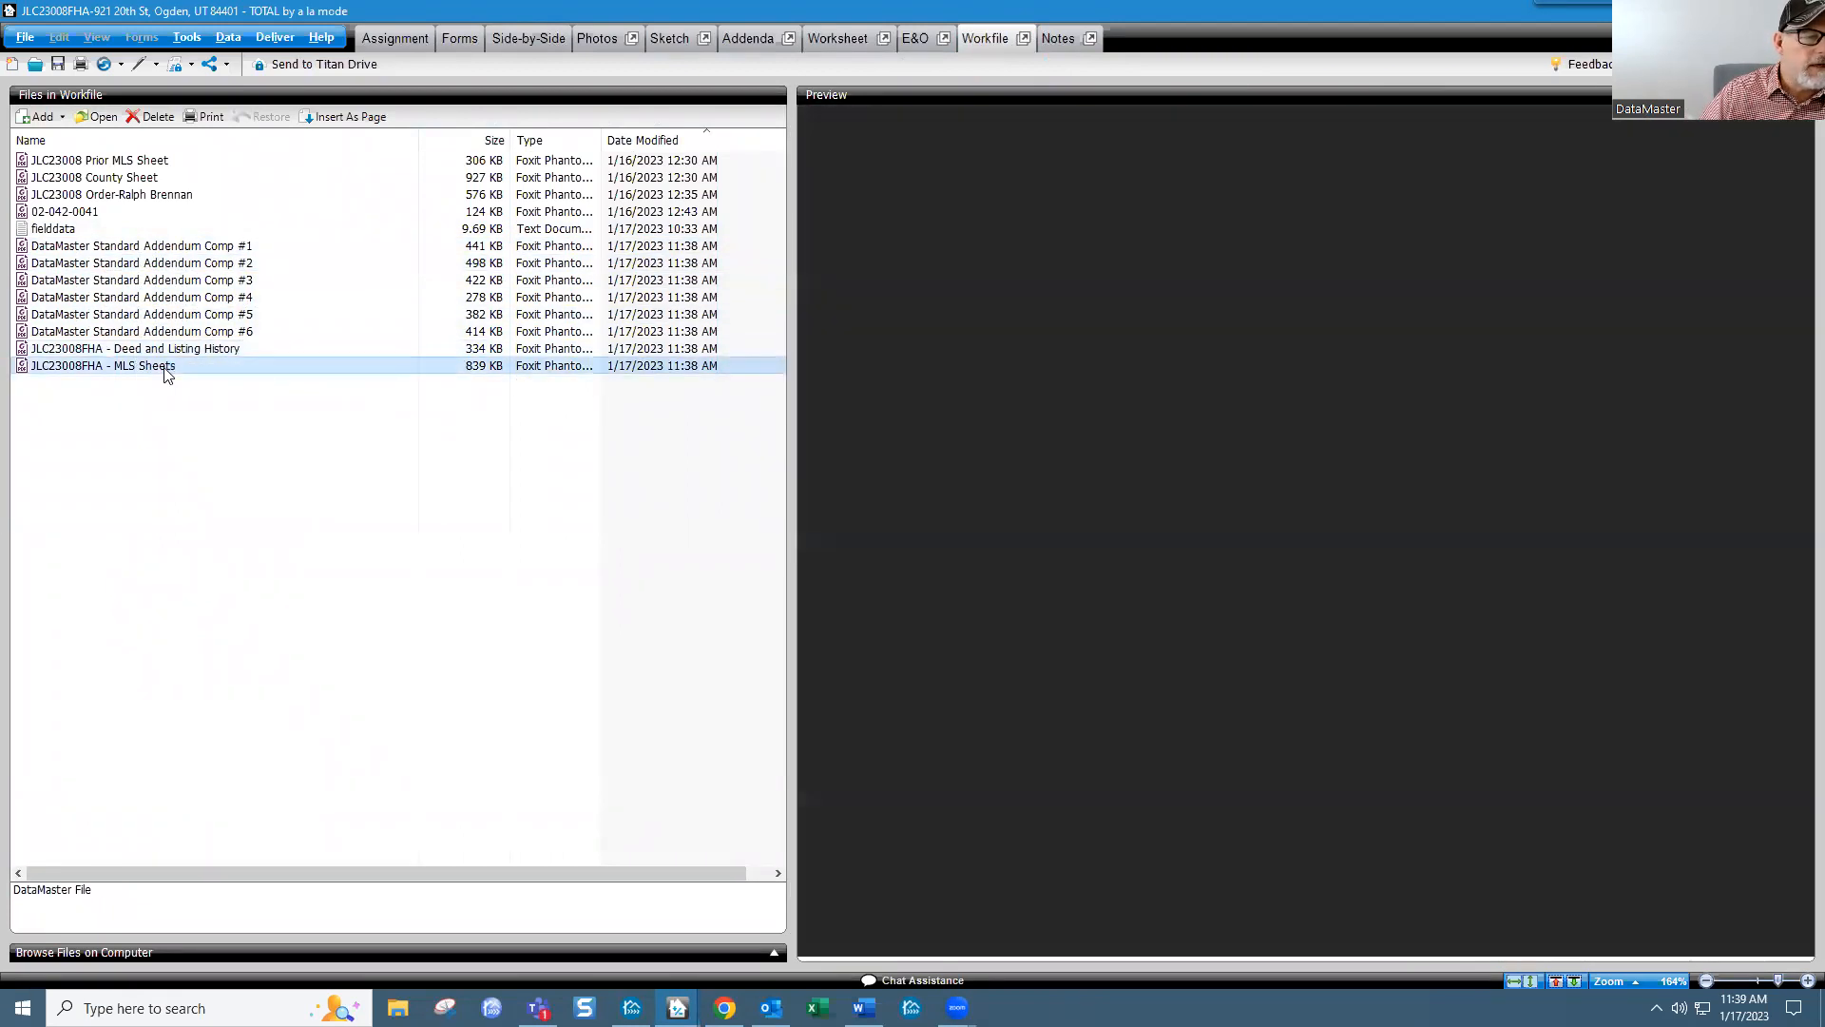
{"action": "scroll", "coordinate": [974, 442], "scroll_direction": "down", "scroll_amount": 5}
{"action": "scroll", "coordinate": [974, 442], "scroll_direction": "up", "scroll_amount": 5}
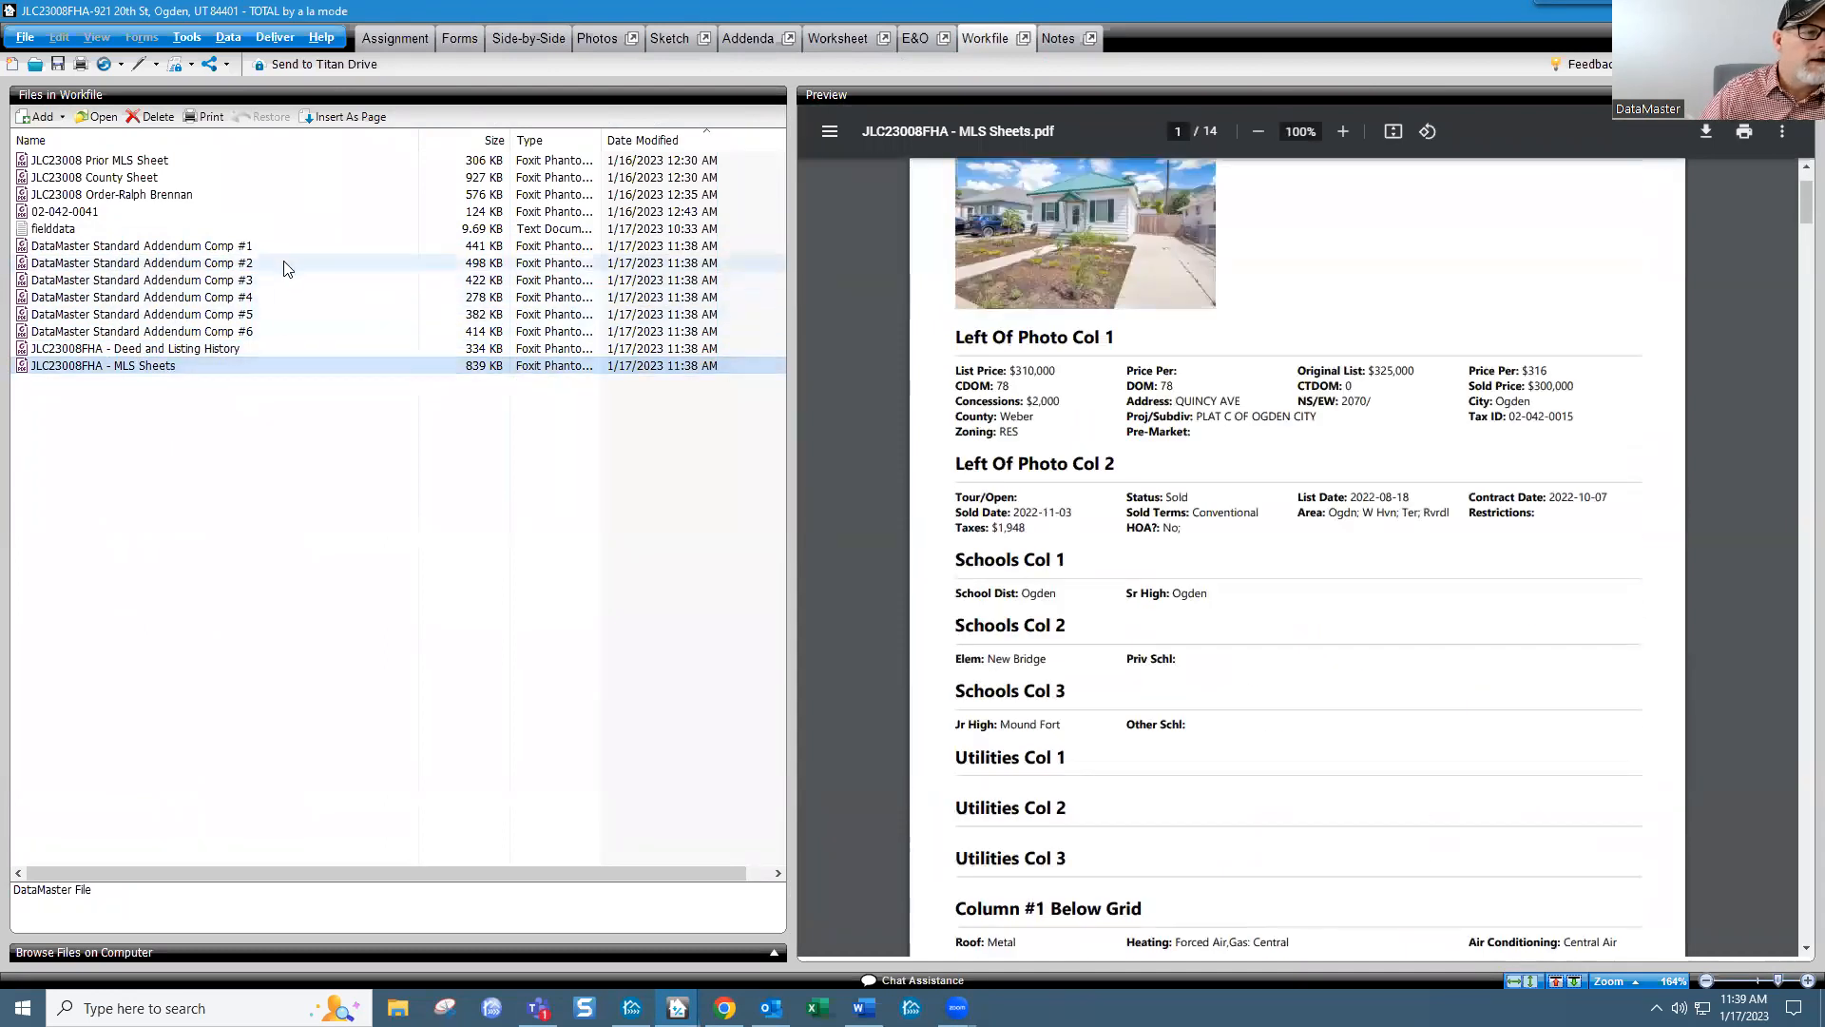
{"action": "left_click", "coordinate": [167, 247]}
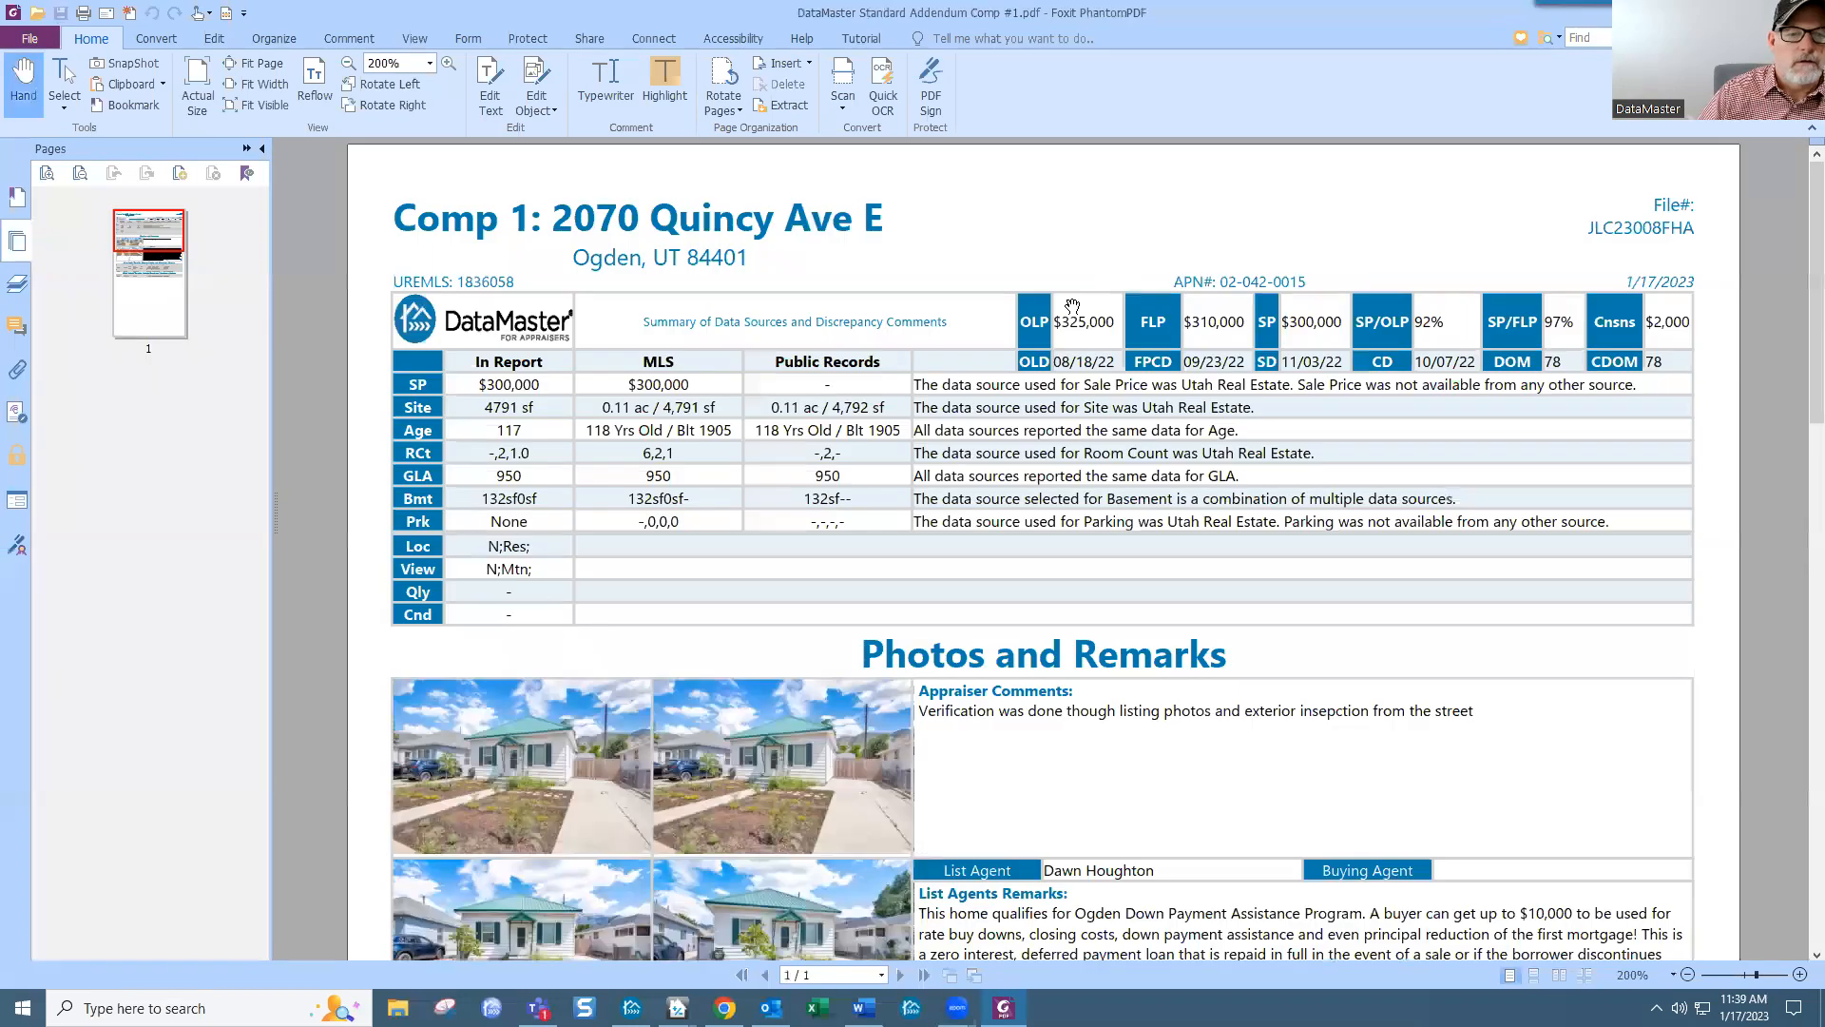
{"action": "key", "text": "alt+F4"}
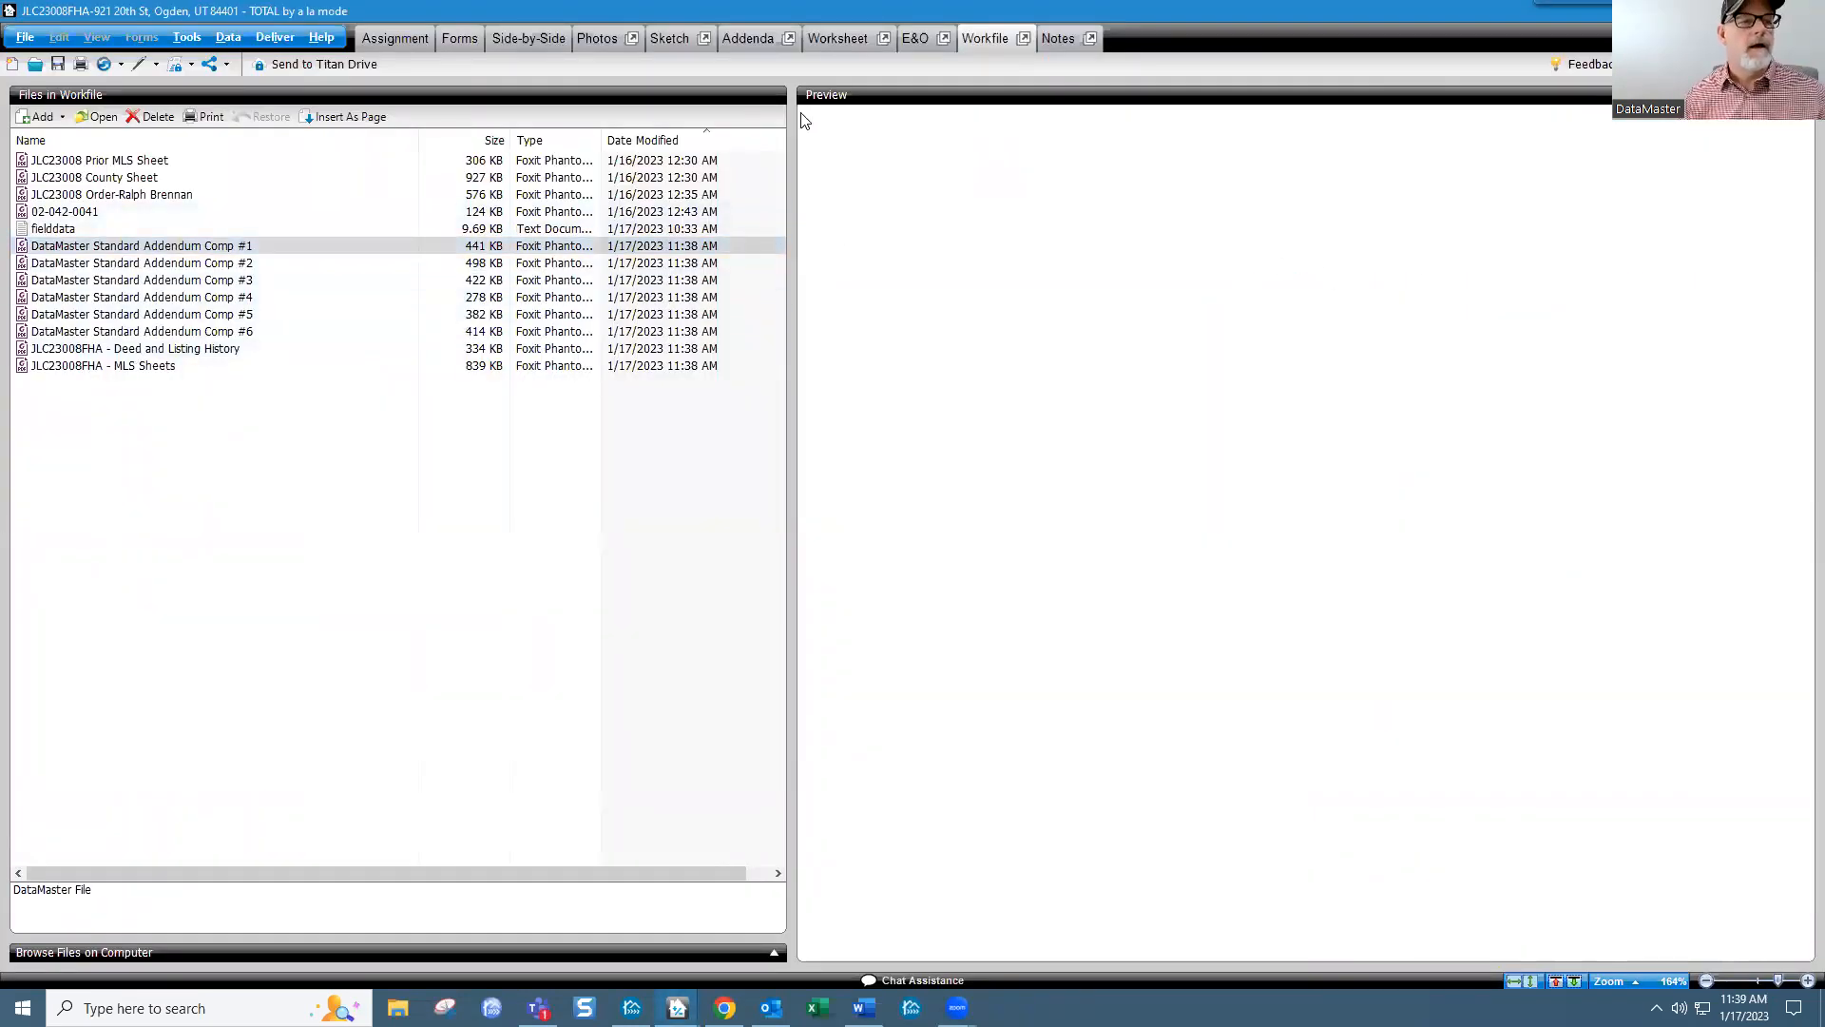
Step: Show URAR page 2 with the imported comparables, then minimize TOTAL to return to DataMaster
{"action": "left_click", "coordinate": [452, 44]}
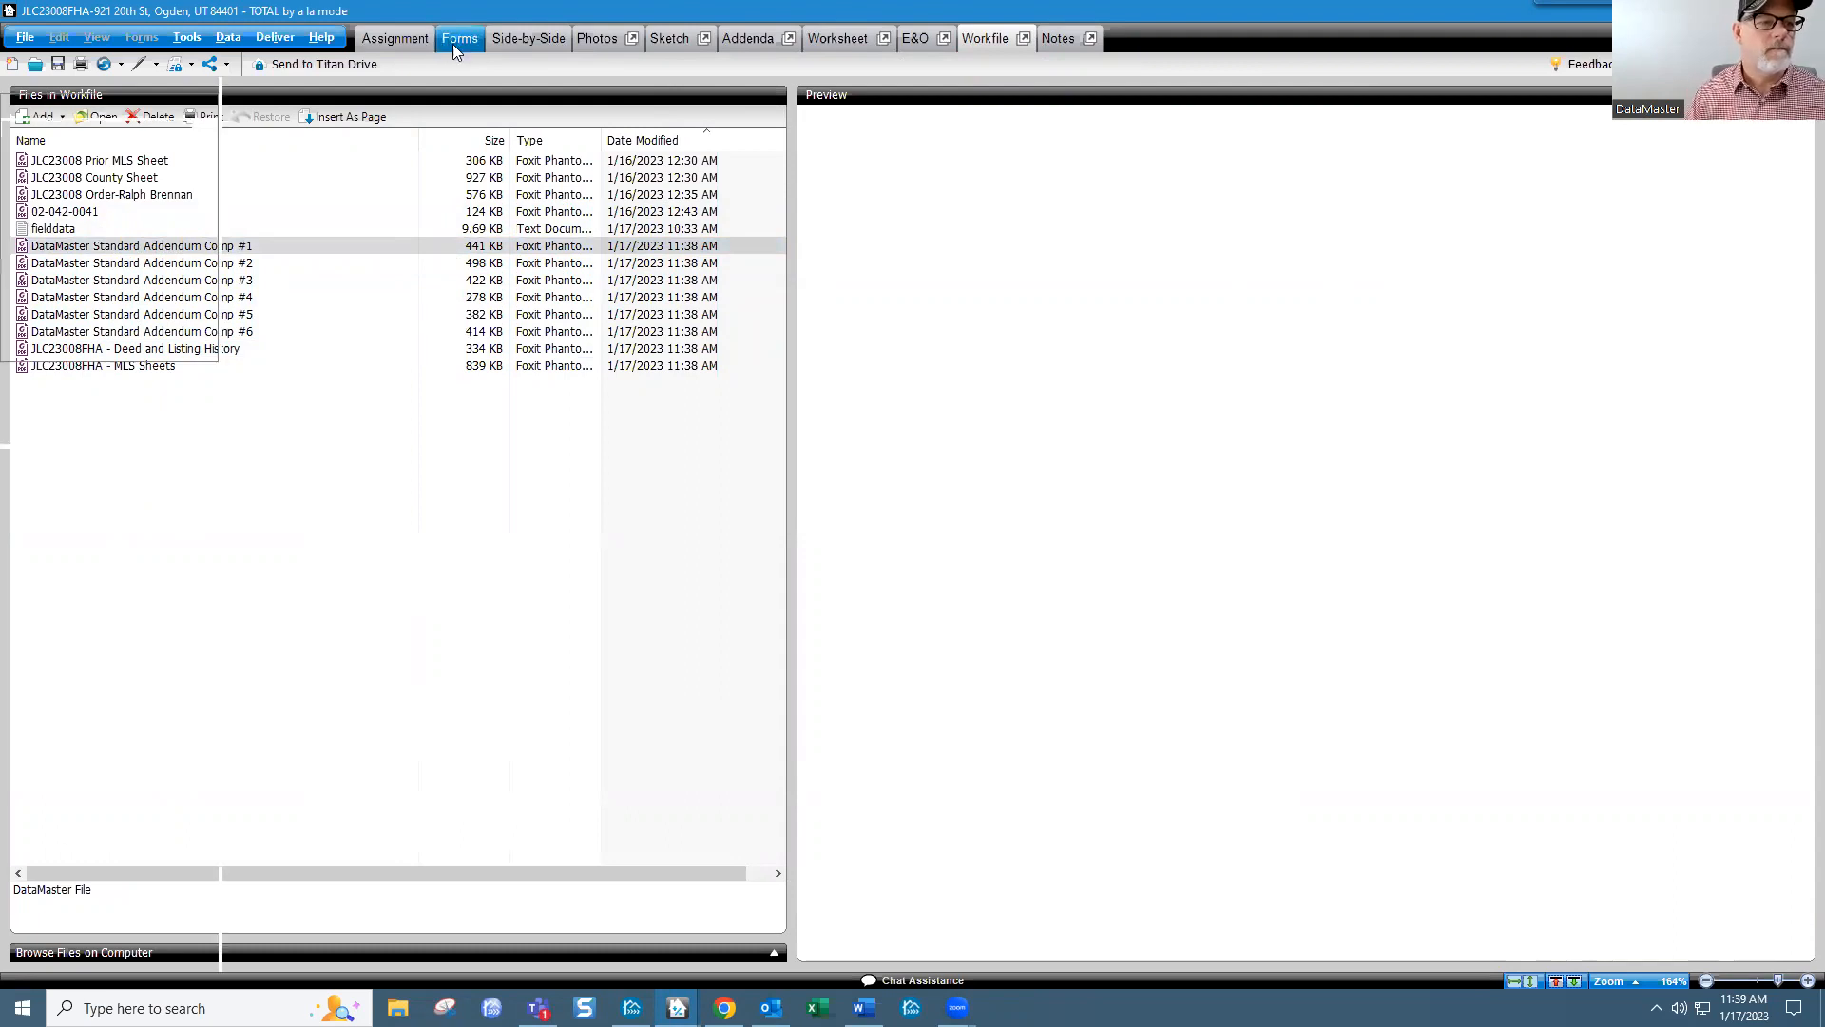
{"action": "left_click", "coordinate": [174, 549]}
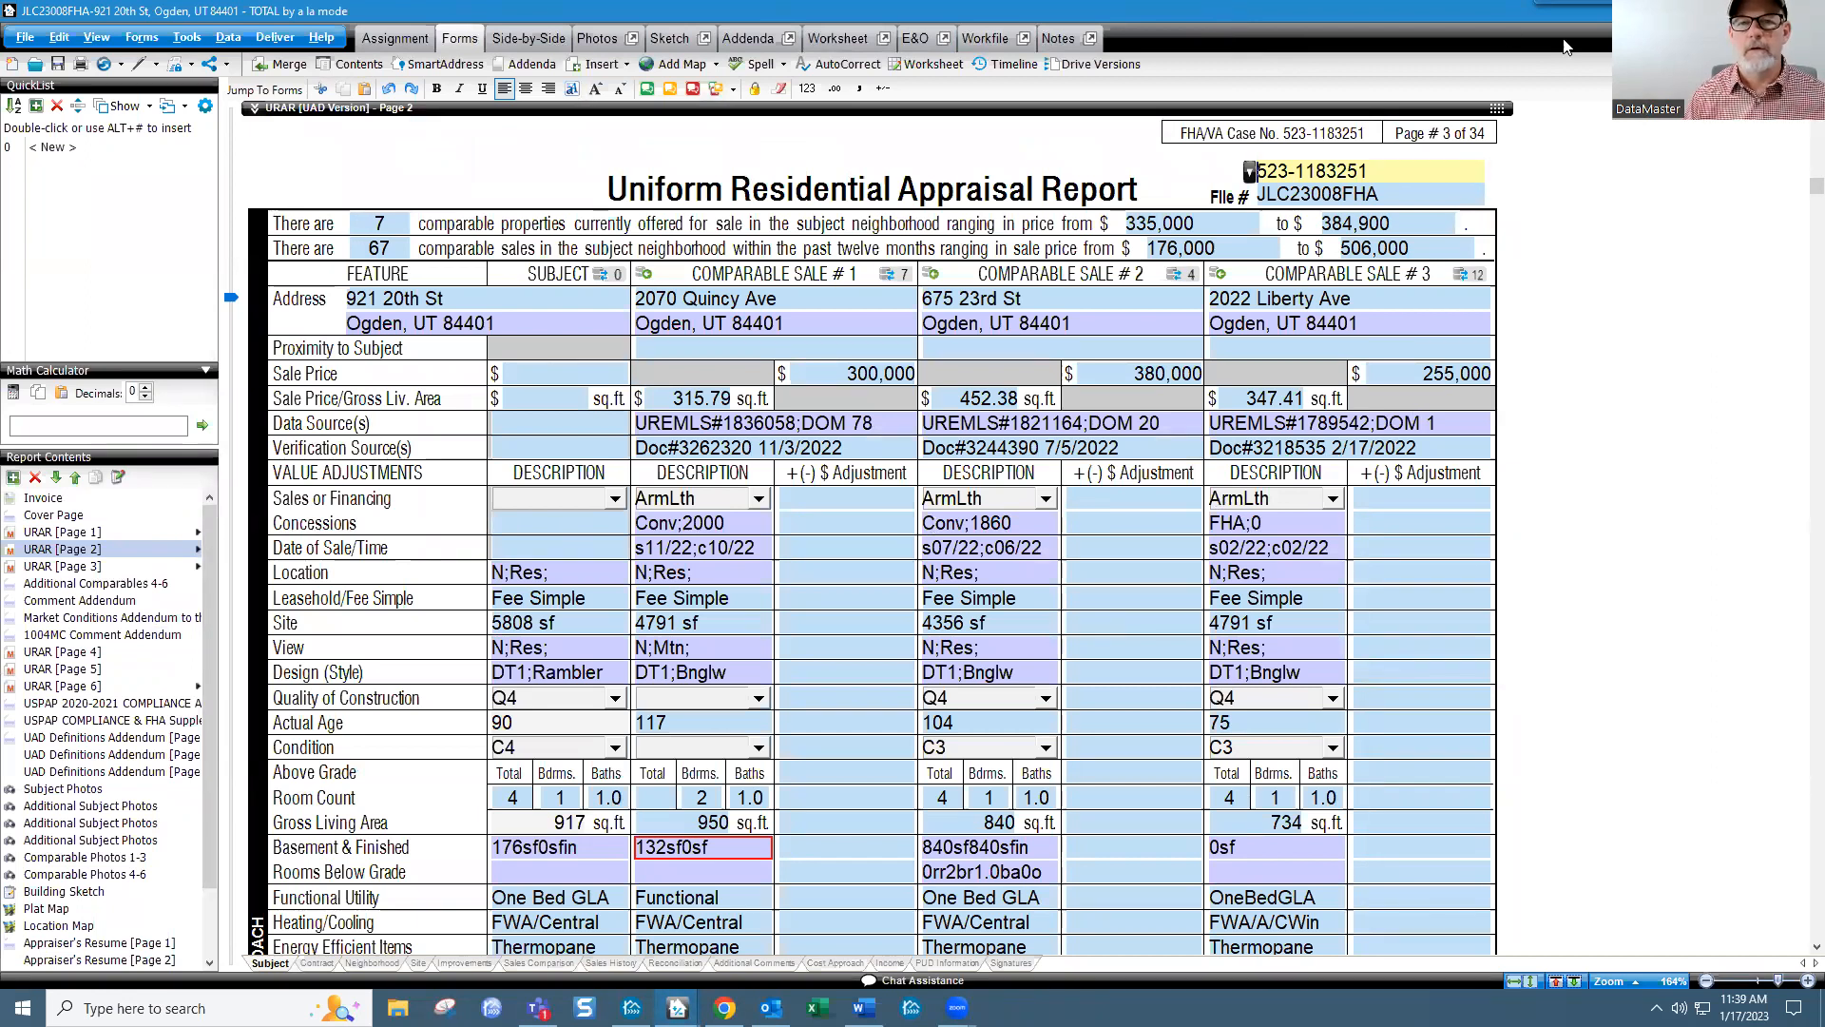
{"action": "left_click", "coordinate": [1714, 10]}
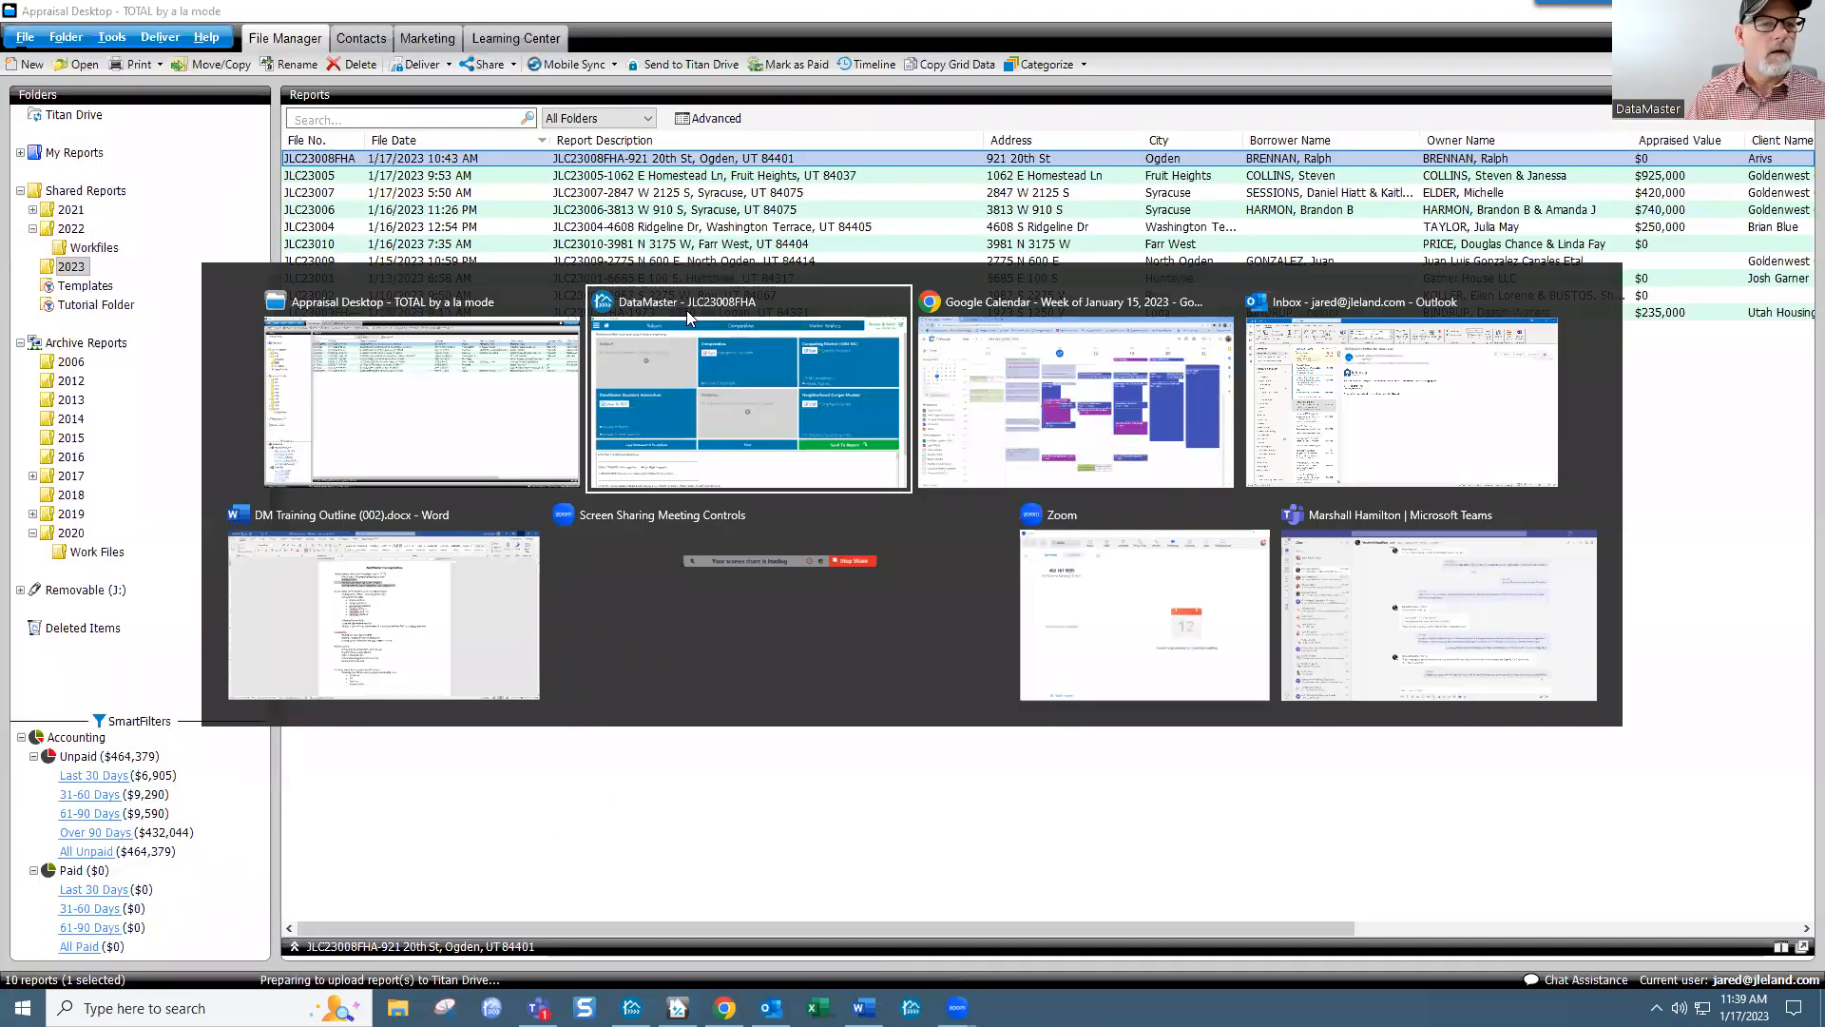
Step: Bring DataMaster forward and display the Comparables sales grid with all seven comps
{"action": "left_click", "coordinate": [689, 309]}
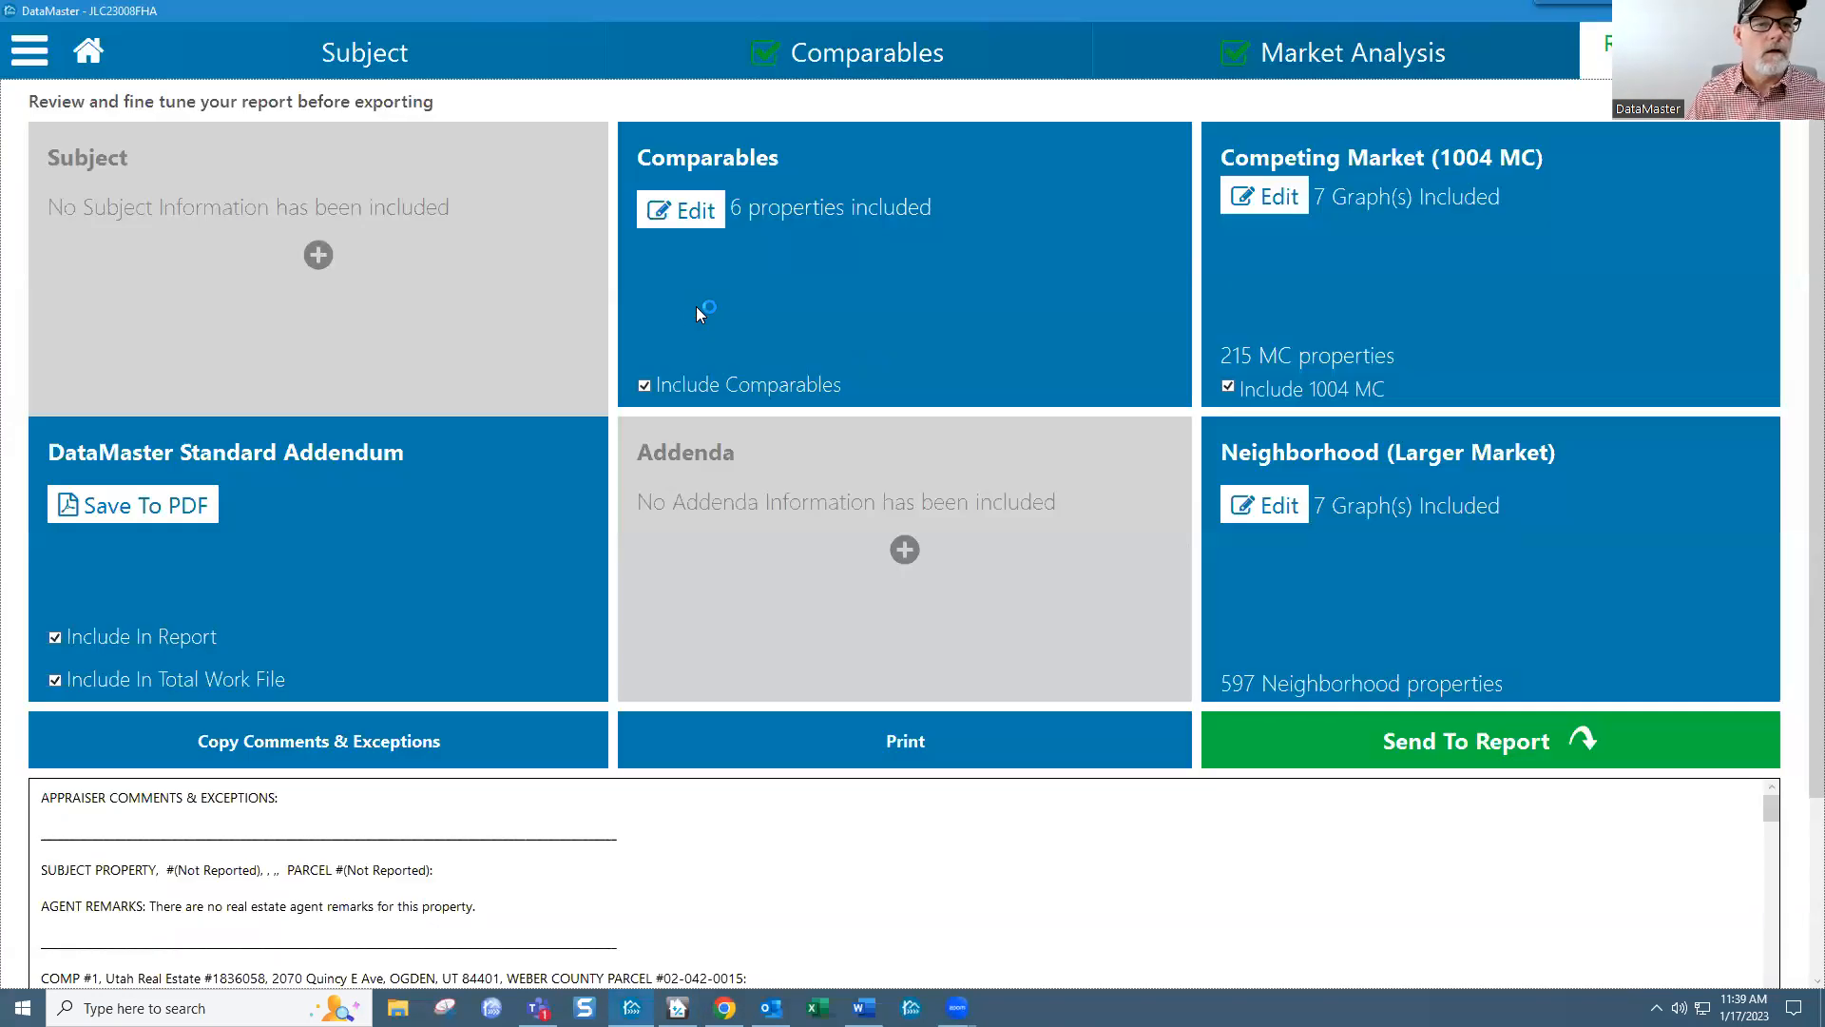
{"action": "left_click", "coordinate": [912, 56]}
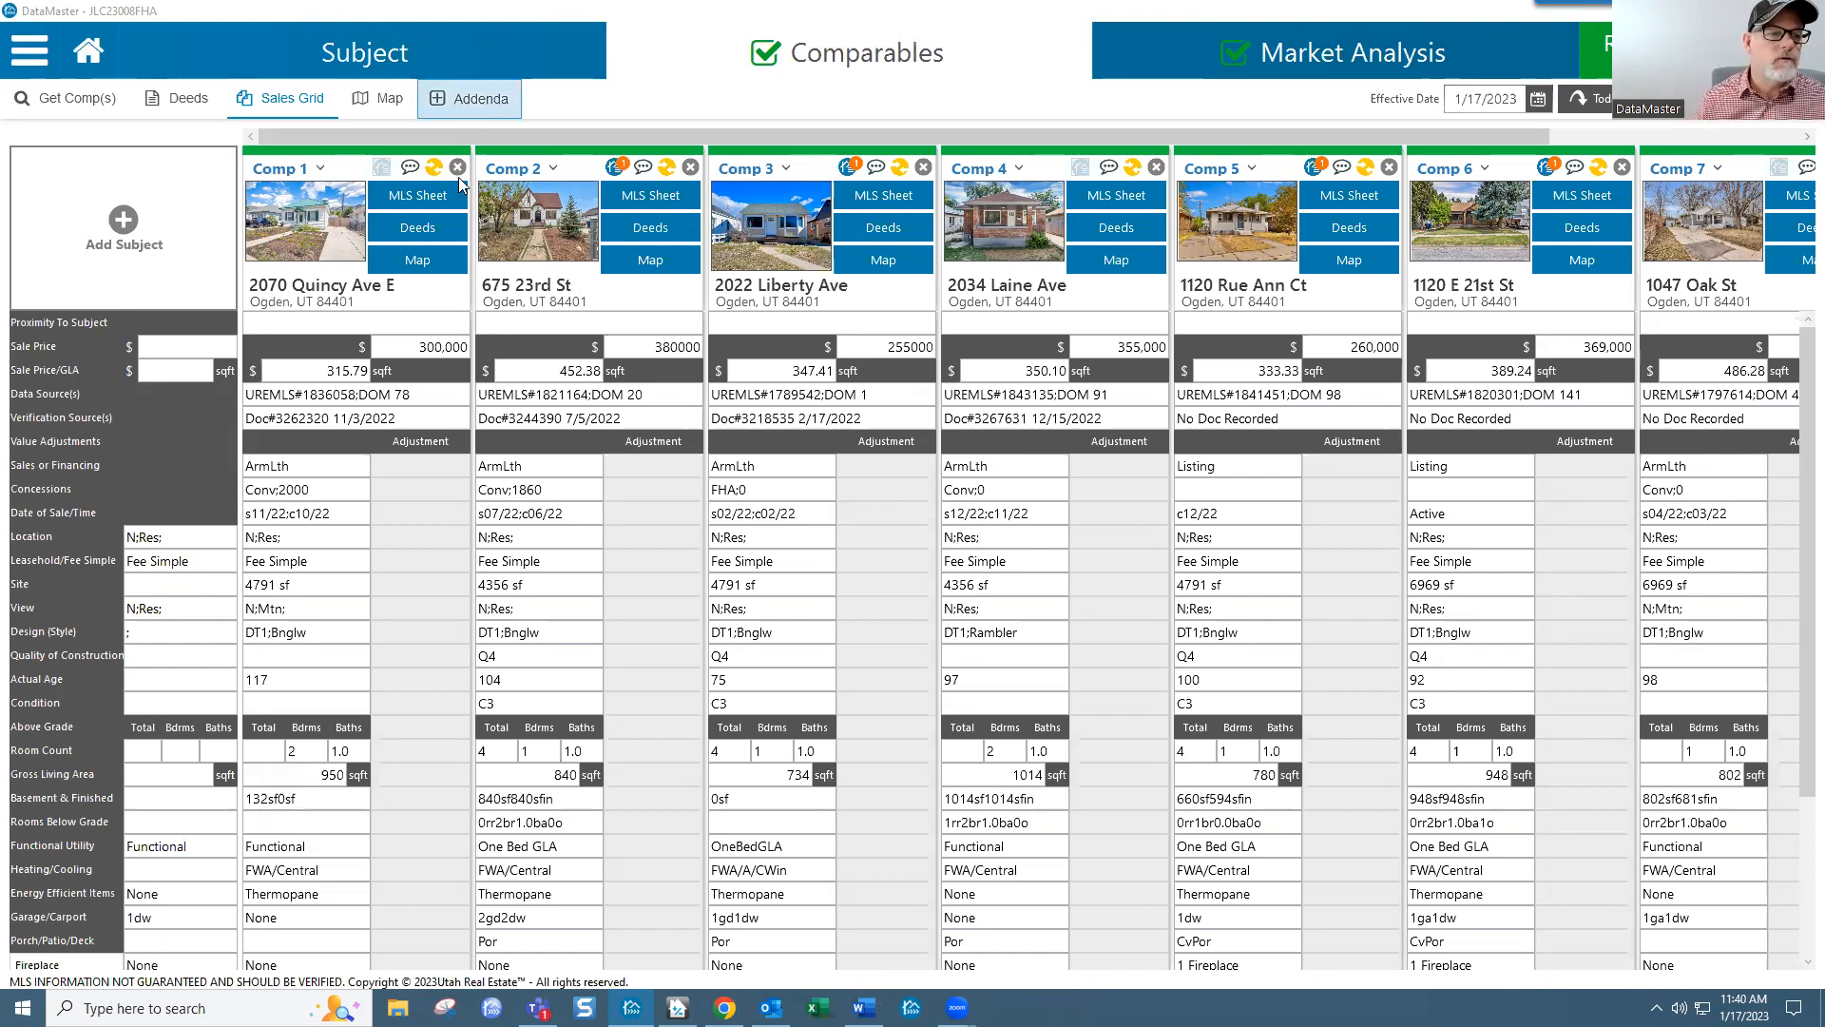
{"action": "left_click", "coordinate": [418, 228]}
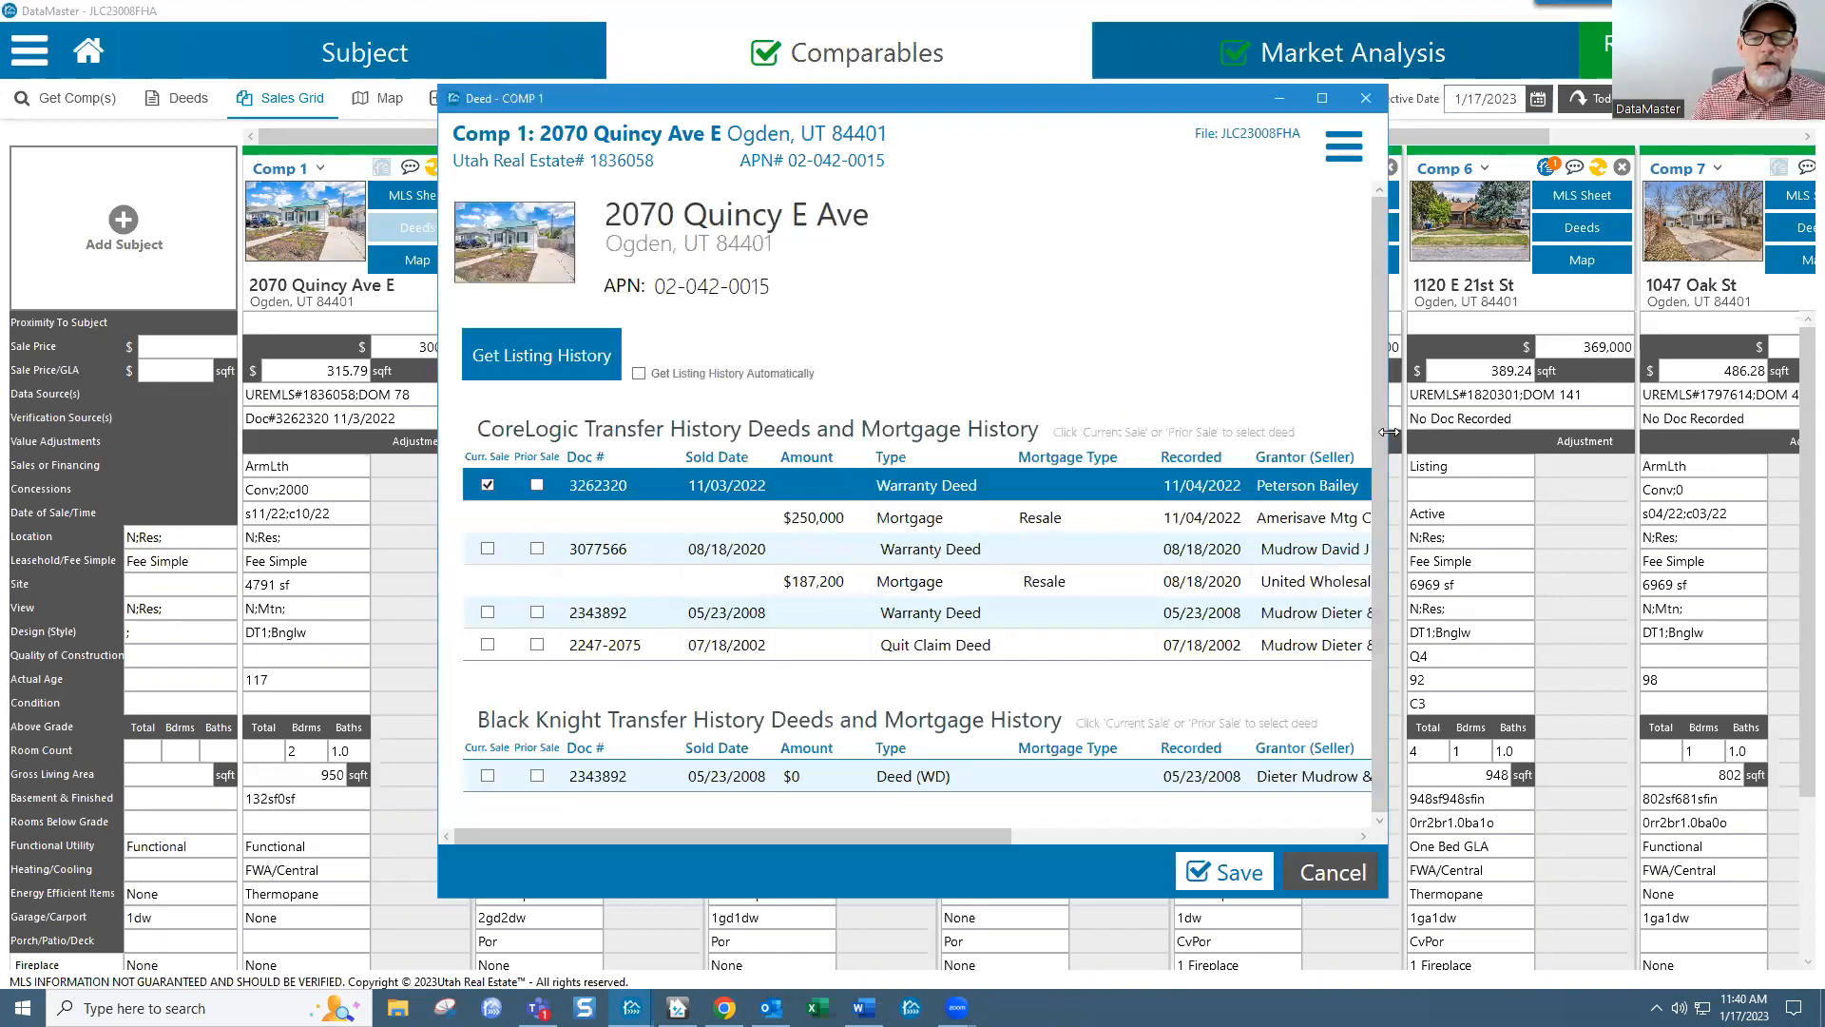
{"action": "left_click_drag", "start_coordinate": [1389, 432], "coordinate": [1750, 433]}
{"action": "left_click_drag", "start_coordinate": [1158, 99], "coordinate": [938, 32]}
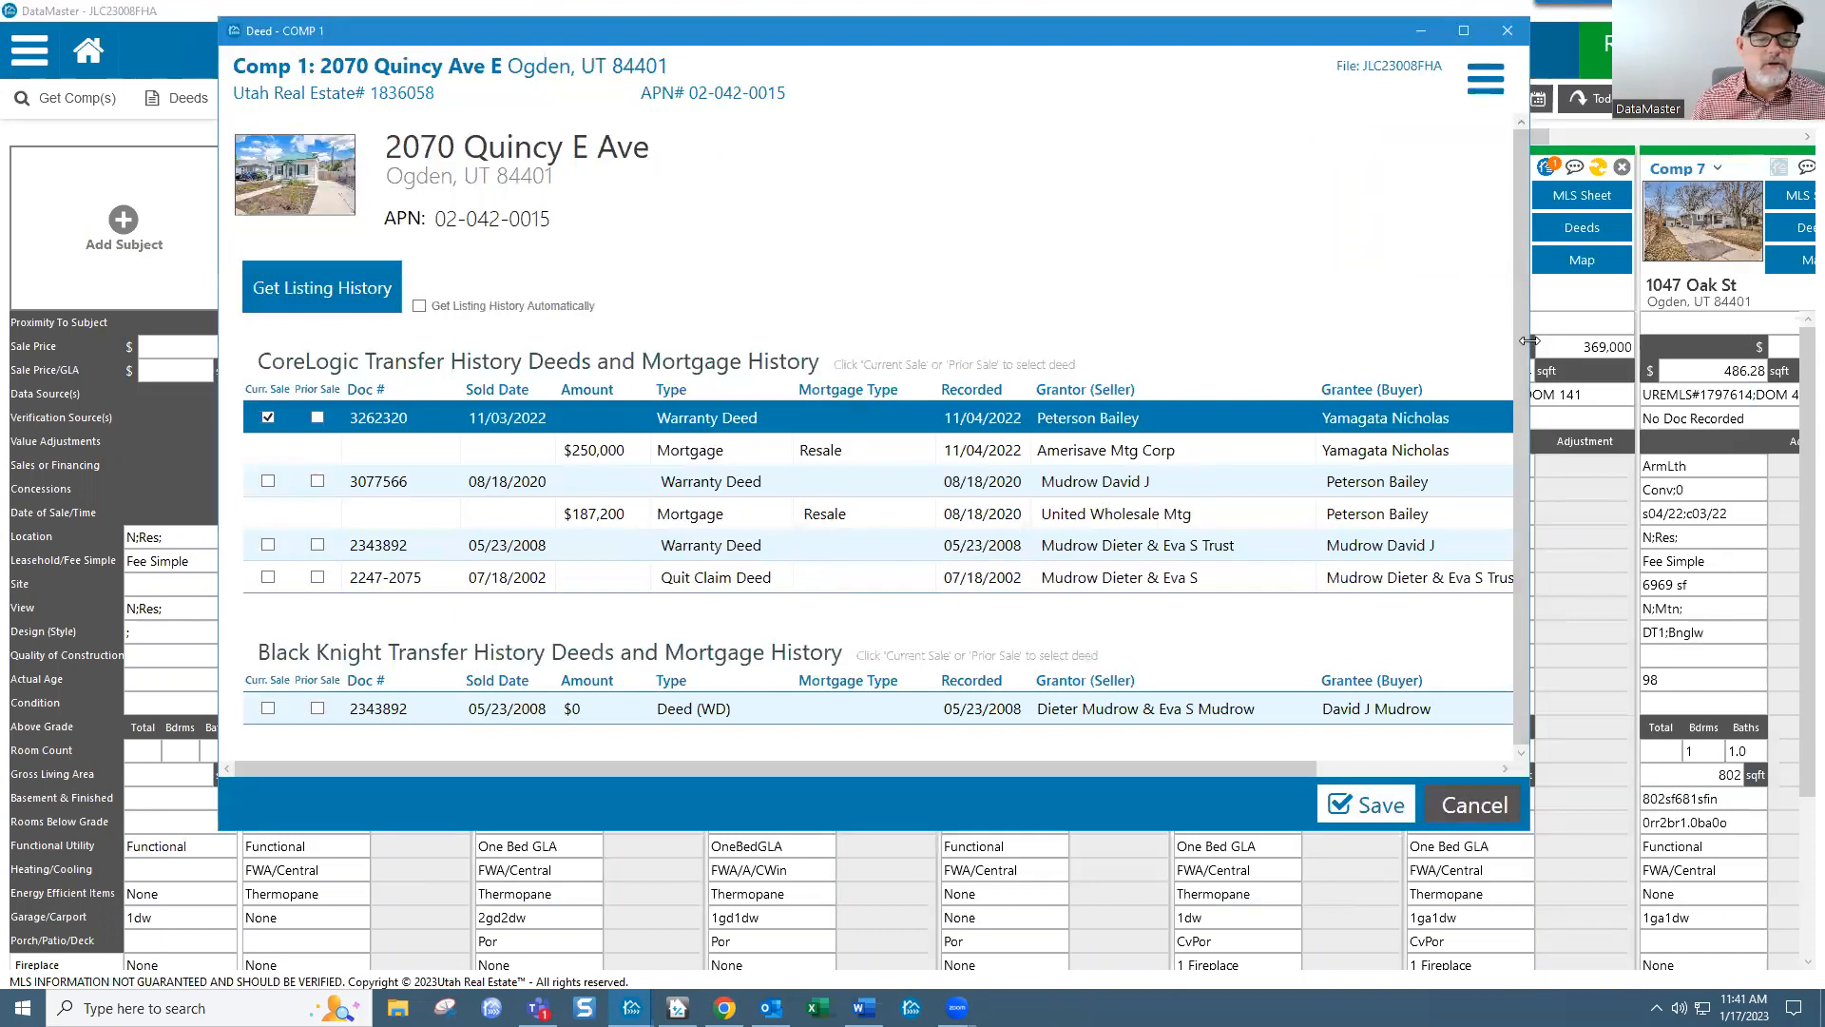
{"action": "left_click_drag", "start_coordinate": [1529, 340], "coordinate": [1730, 347]}
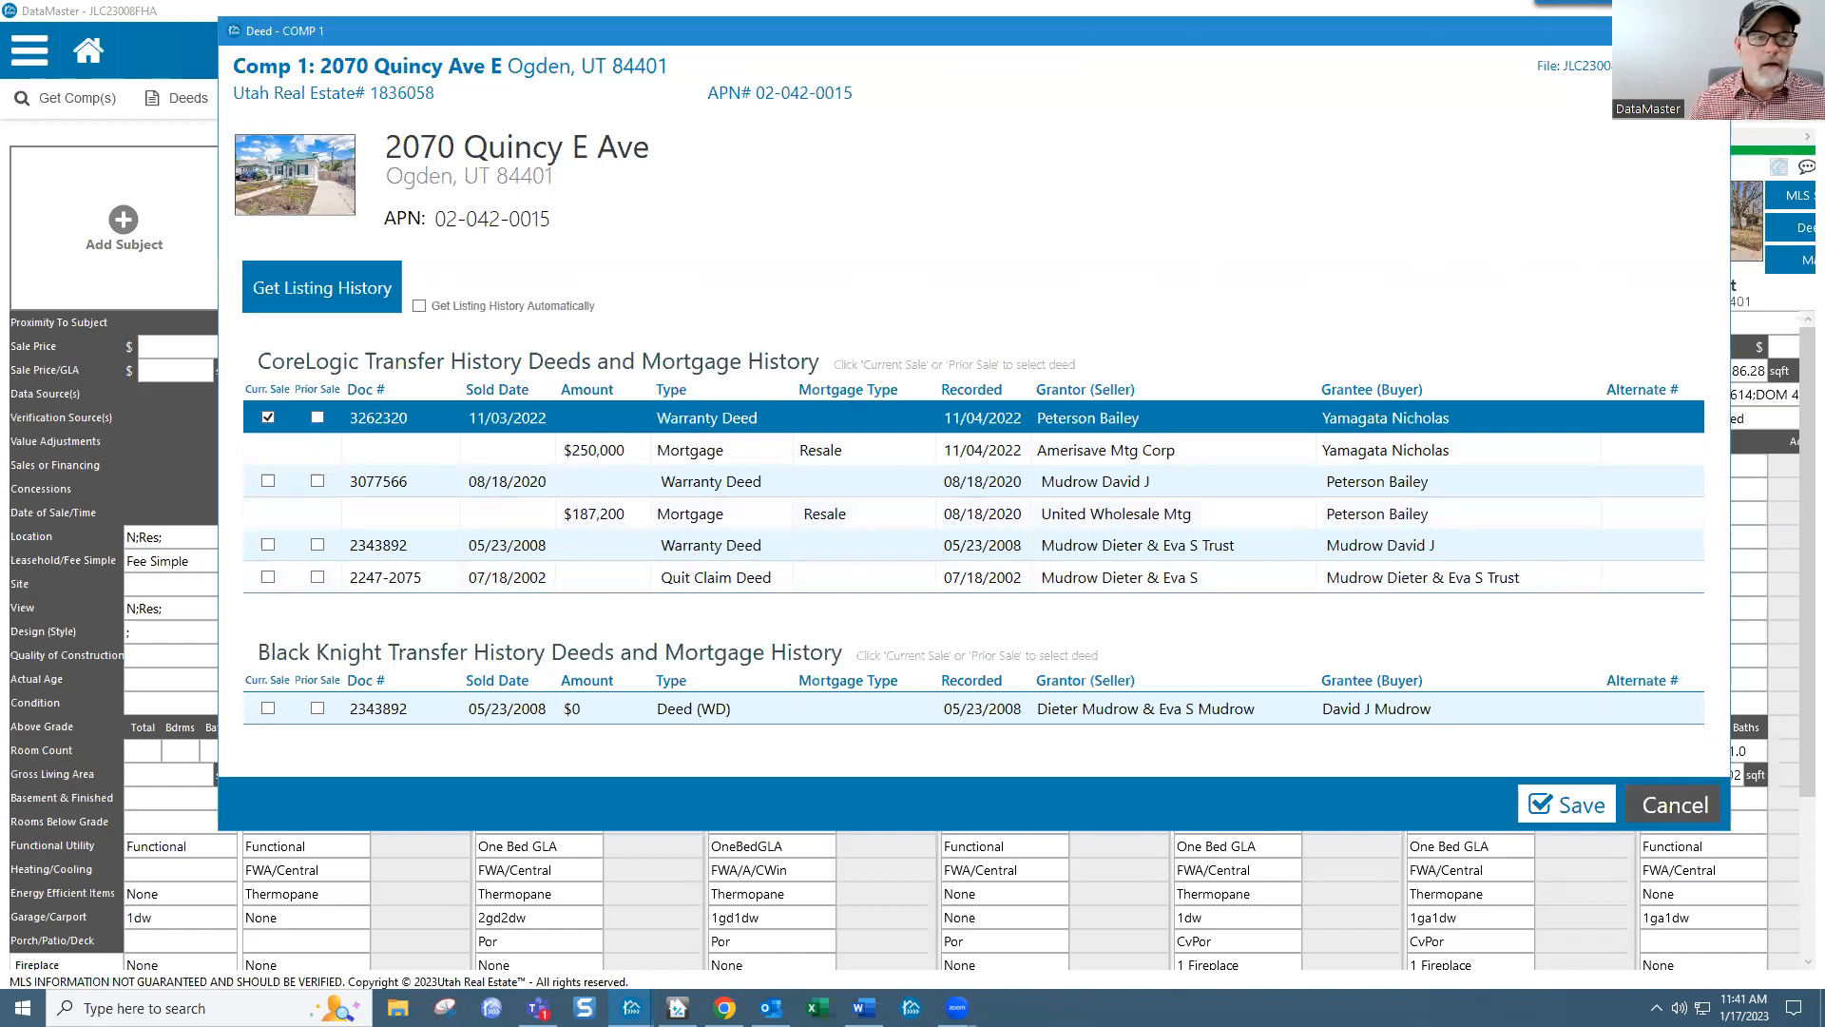
{"action": "left_click", "coordinate": [1711, 31]}
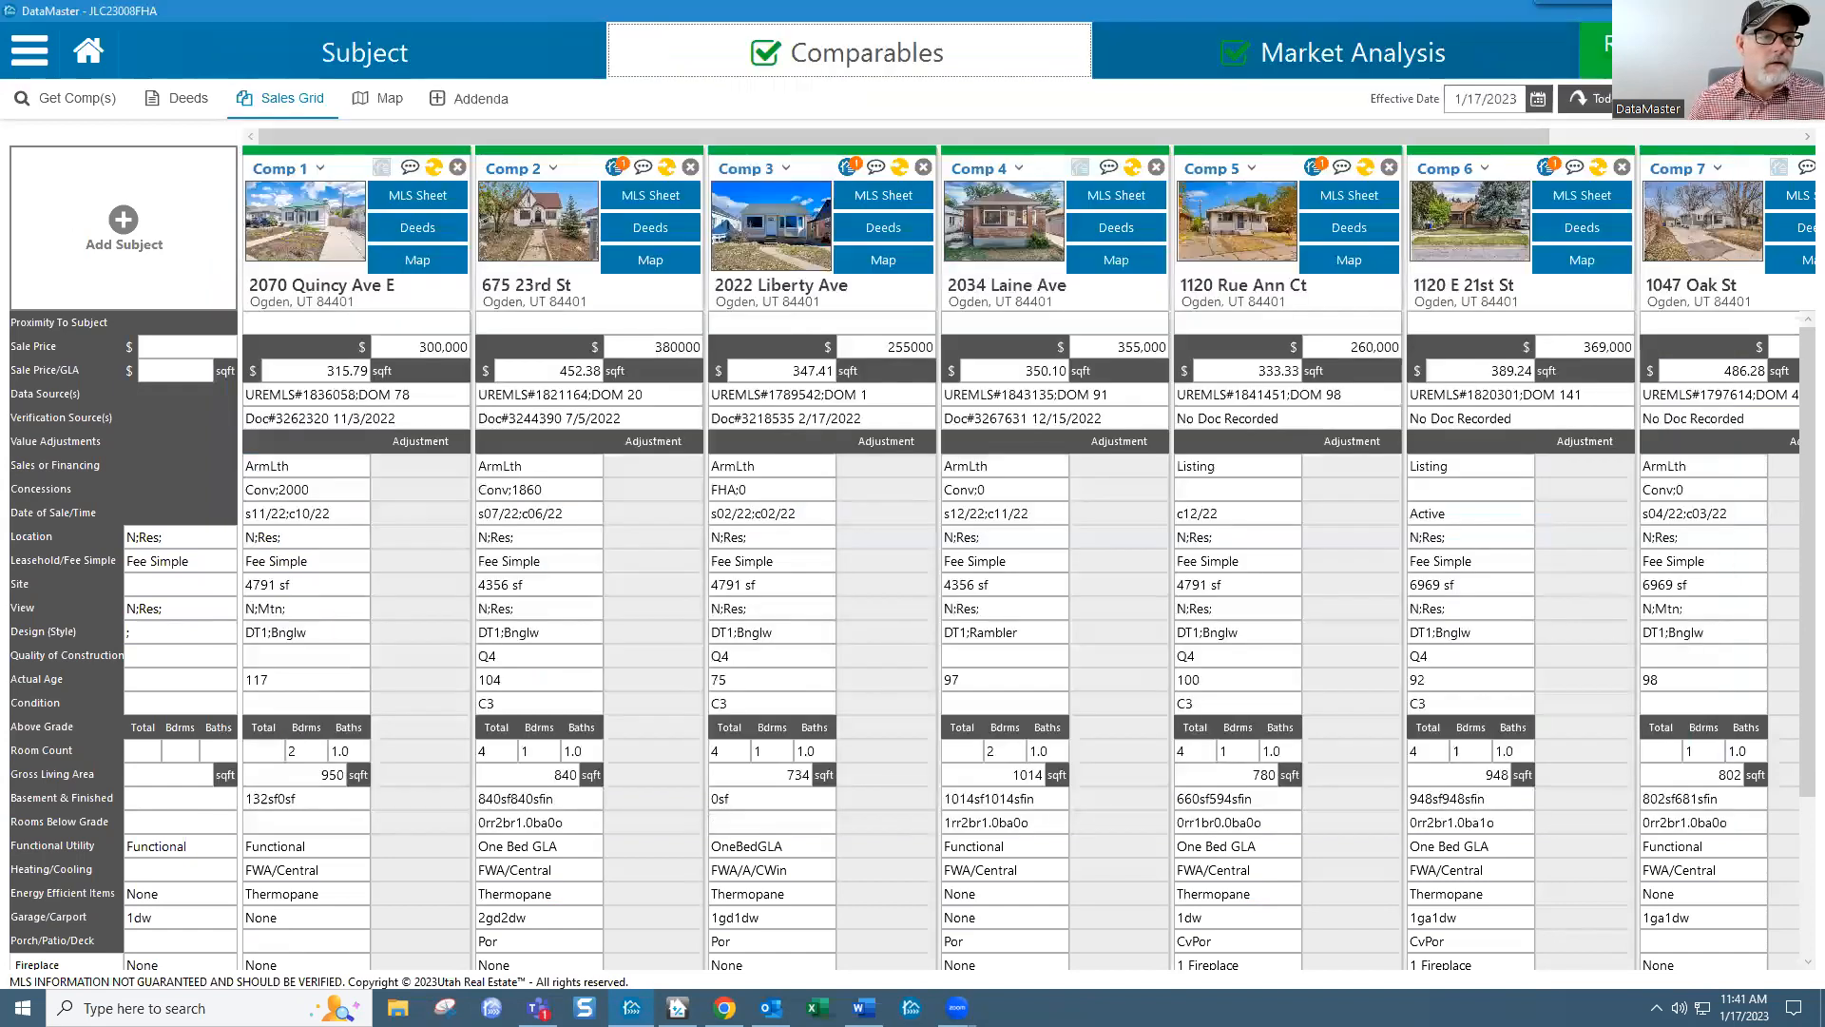
{"action": "left_click", "coordinate": [671, 230]}
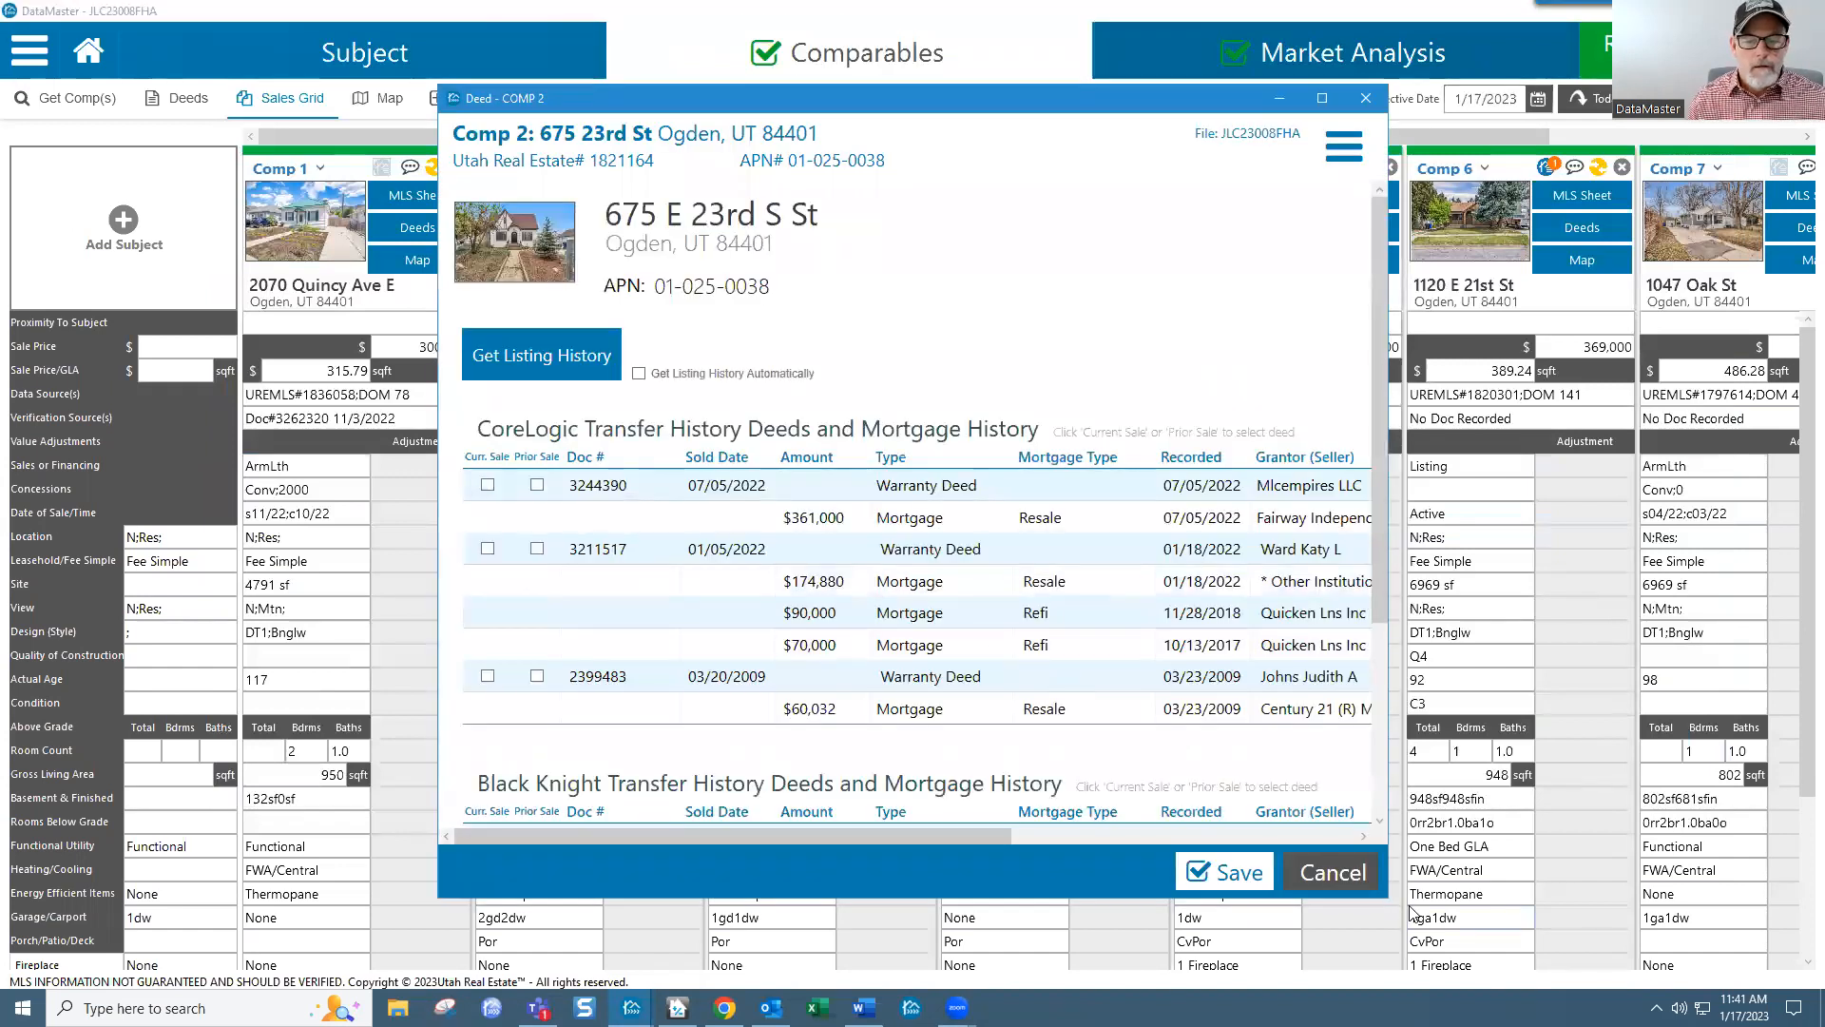
{"action": "left_click_drag", "start_coordinate": [1385, 898], "coordinate": [1713, 1024]}
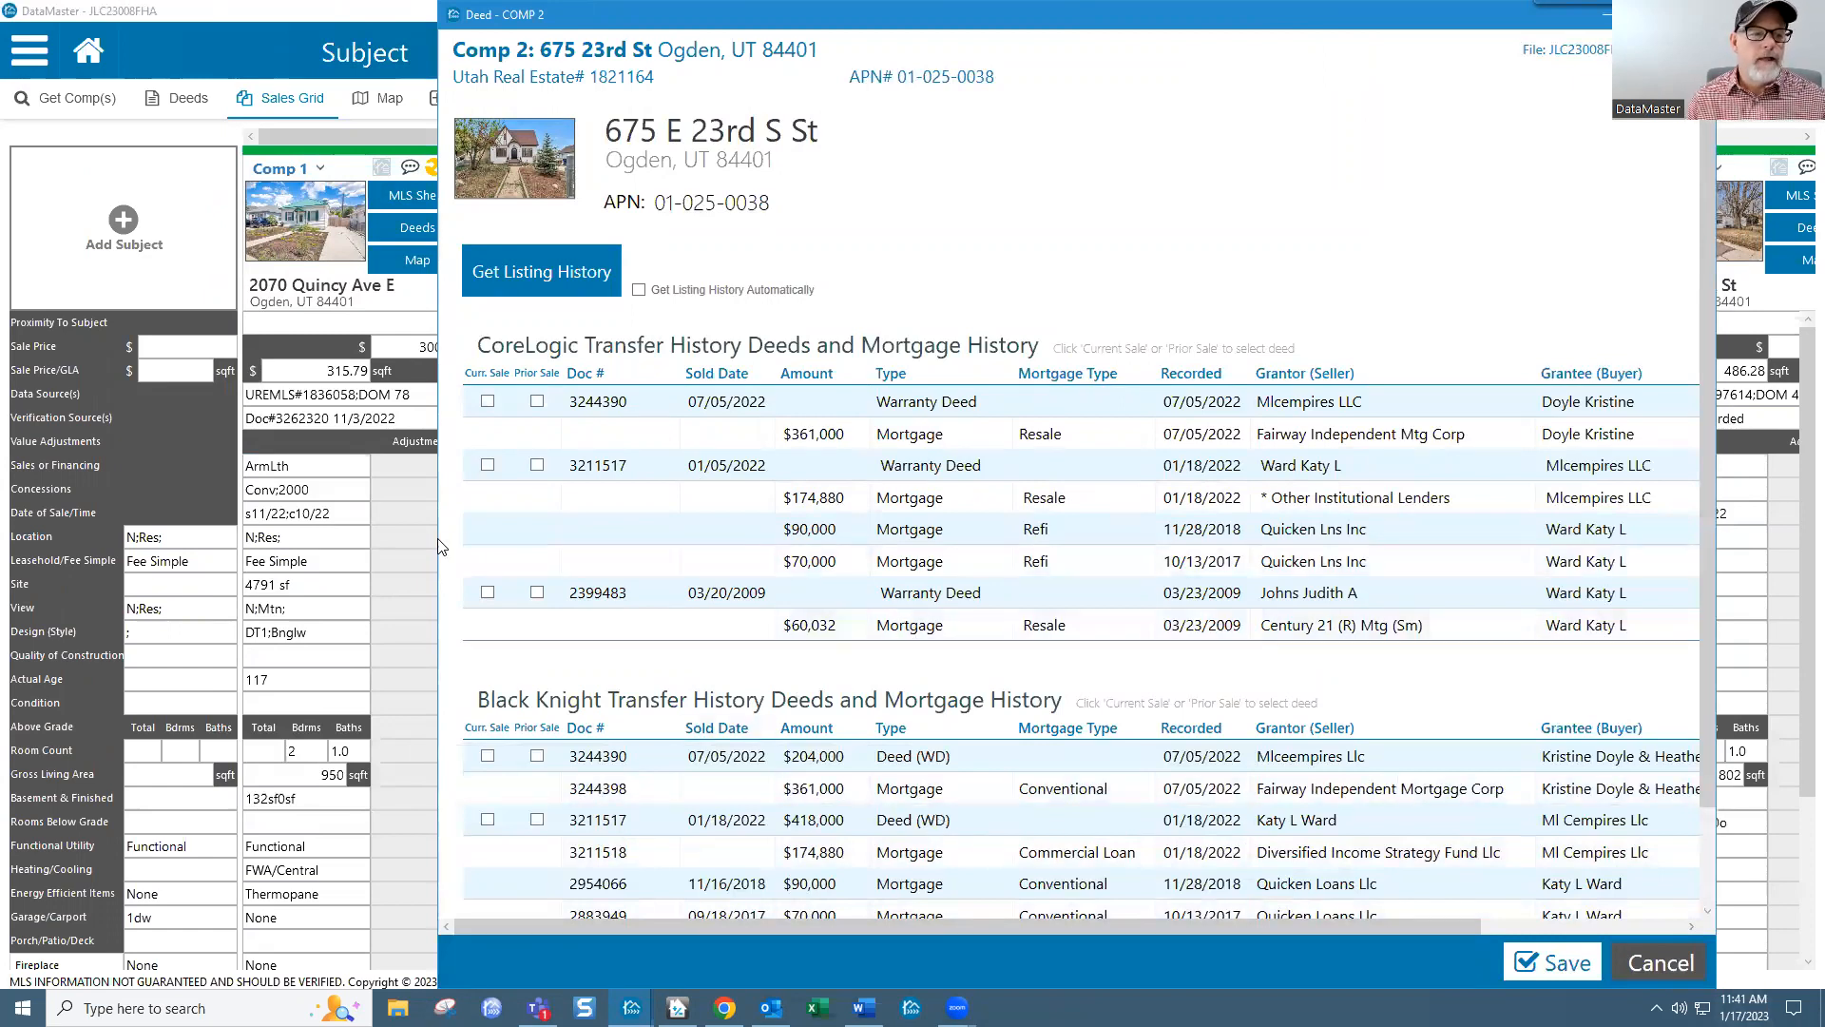
{"action": "left_click_drag", "start_coordinate": [434, 527], "coordinate": [190, 526]}
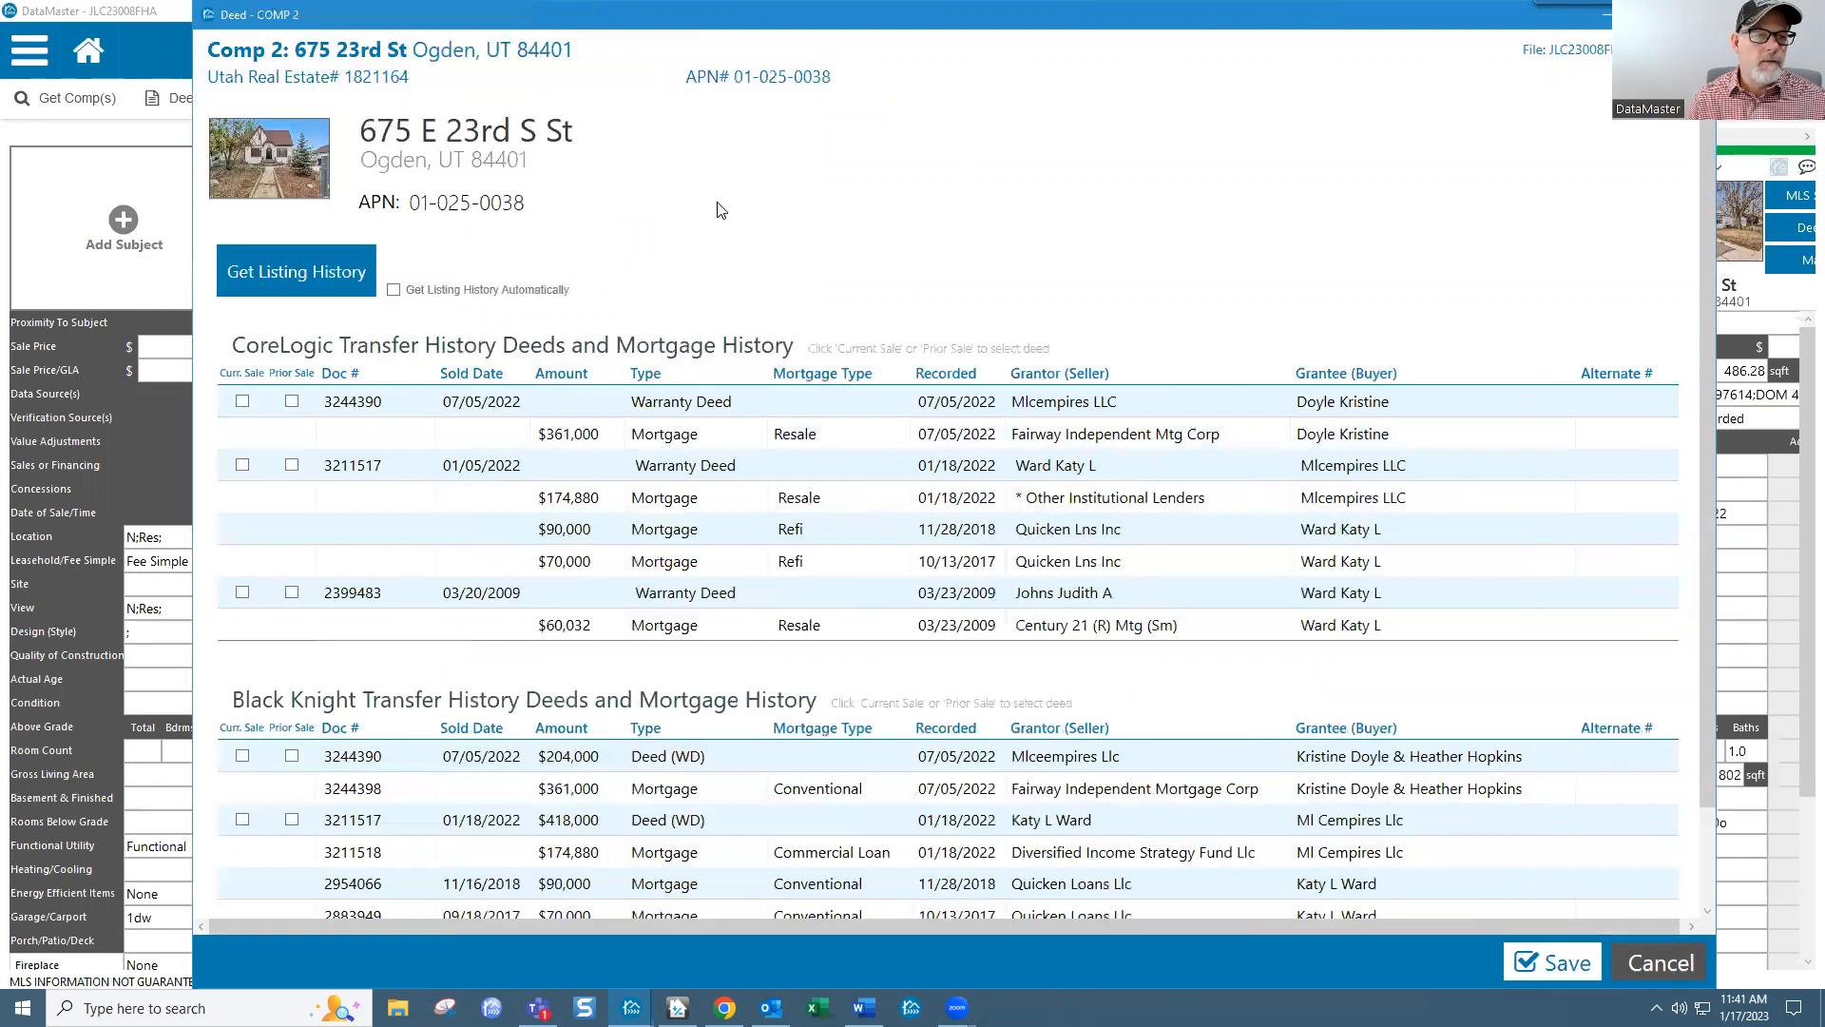
{"action": "left_click_drag", "start_coordinate": [770, 25], "coordinate": [793, 45]}
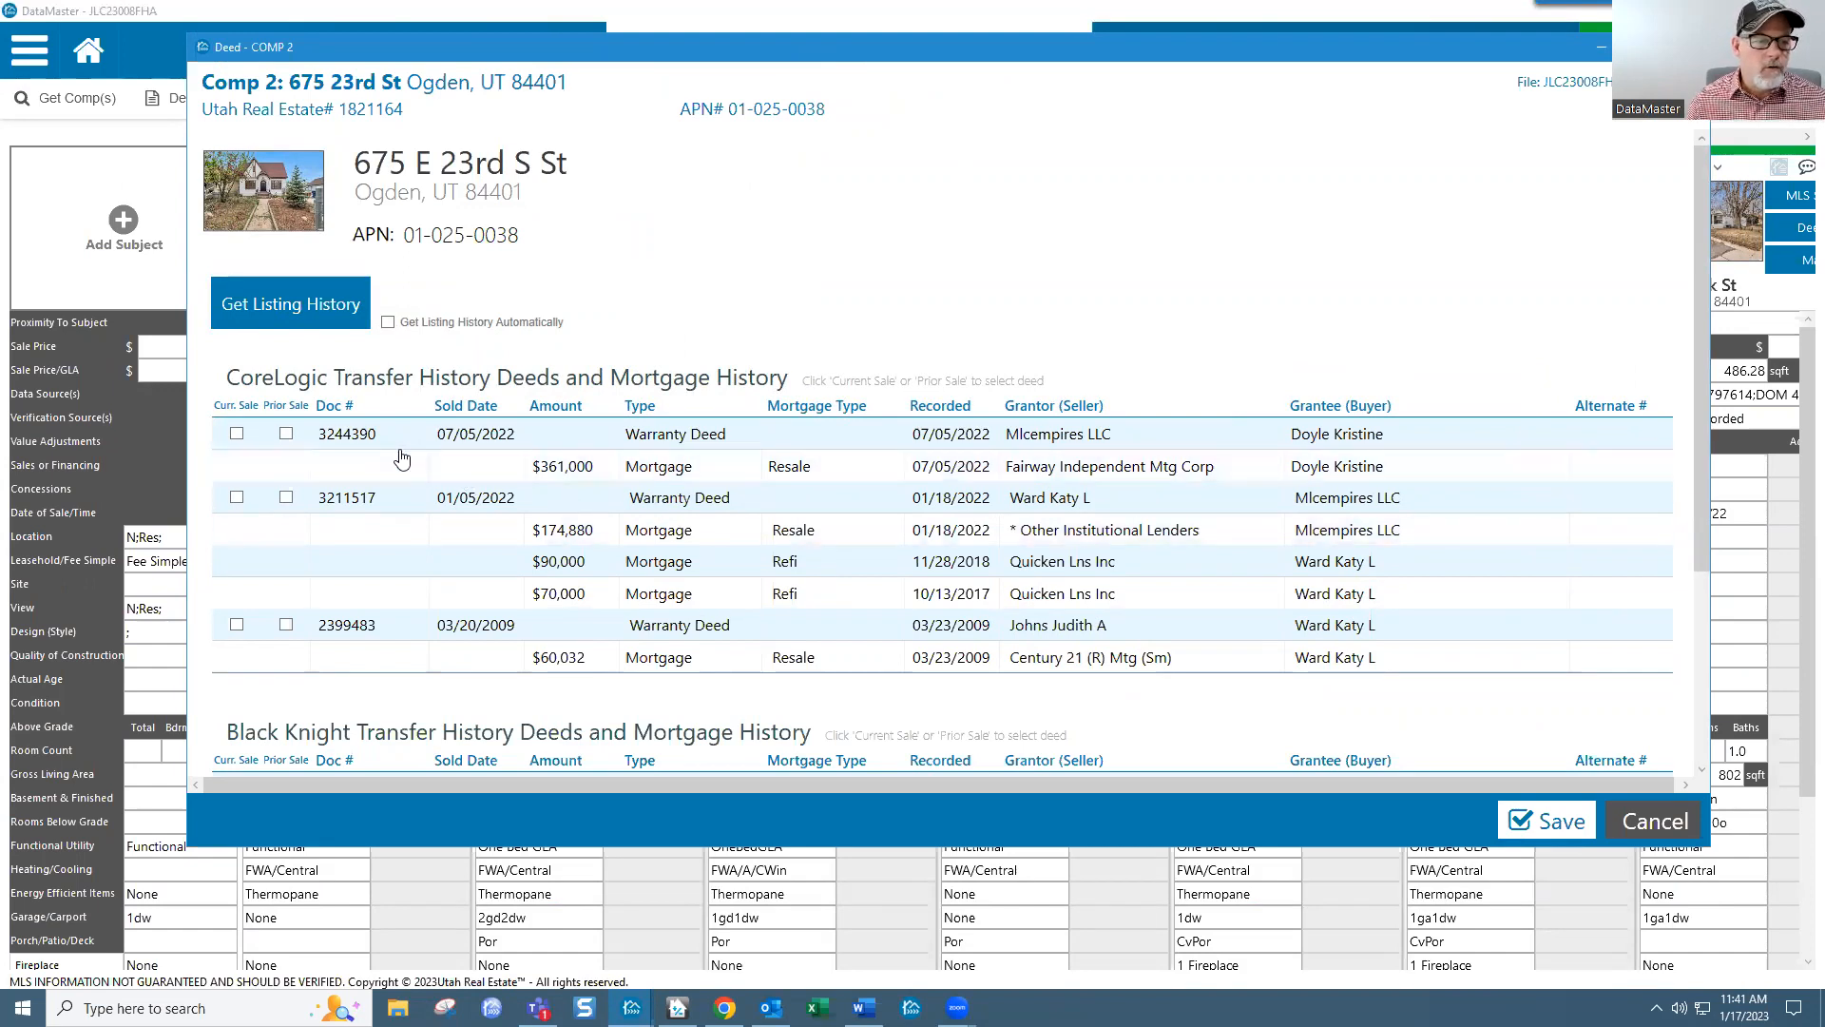
{"action": "left_click", "coordinate": [350, 443]}
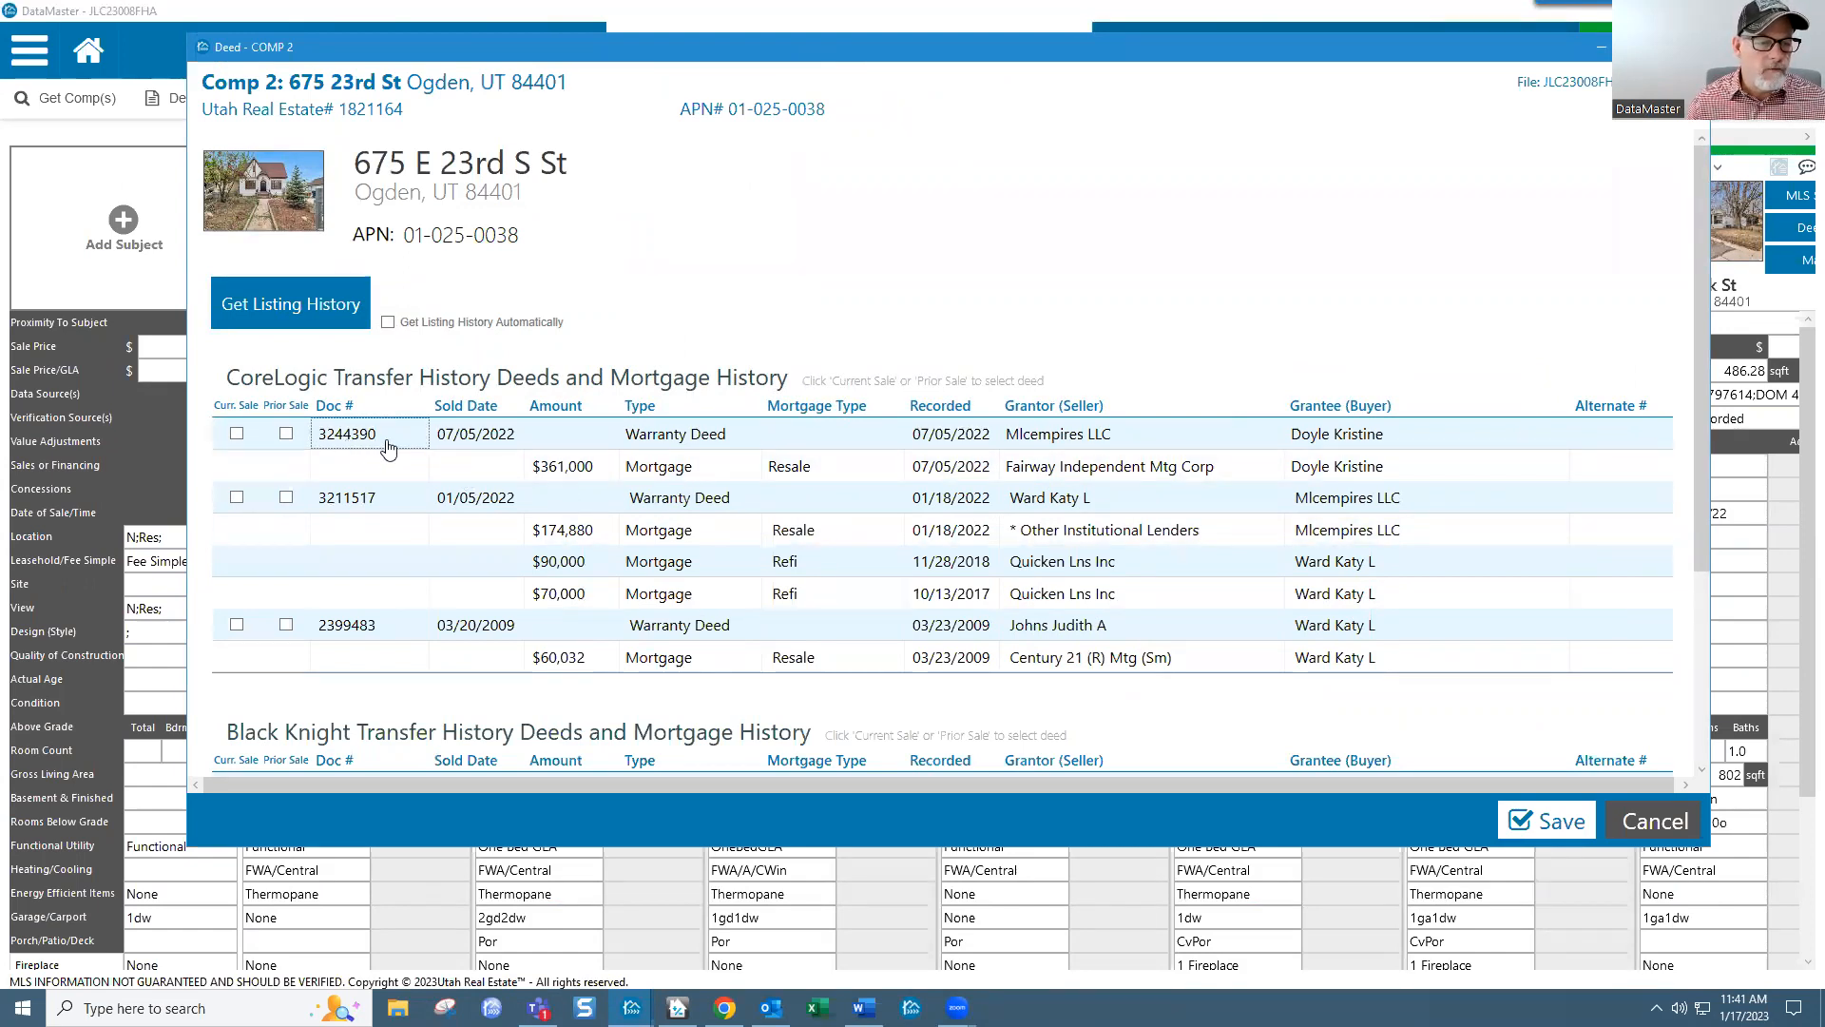
{"action": "left_click_drag", "start_coordinate": [1689, 430], "coordinate": [1703, 606]}
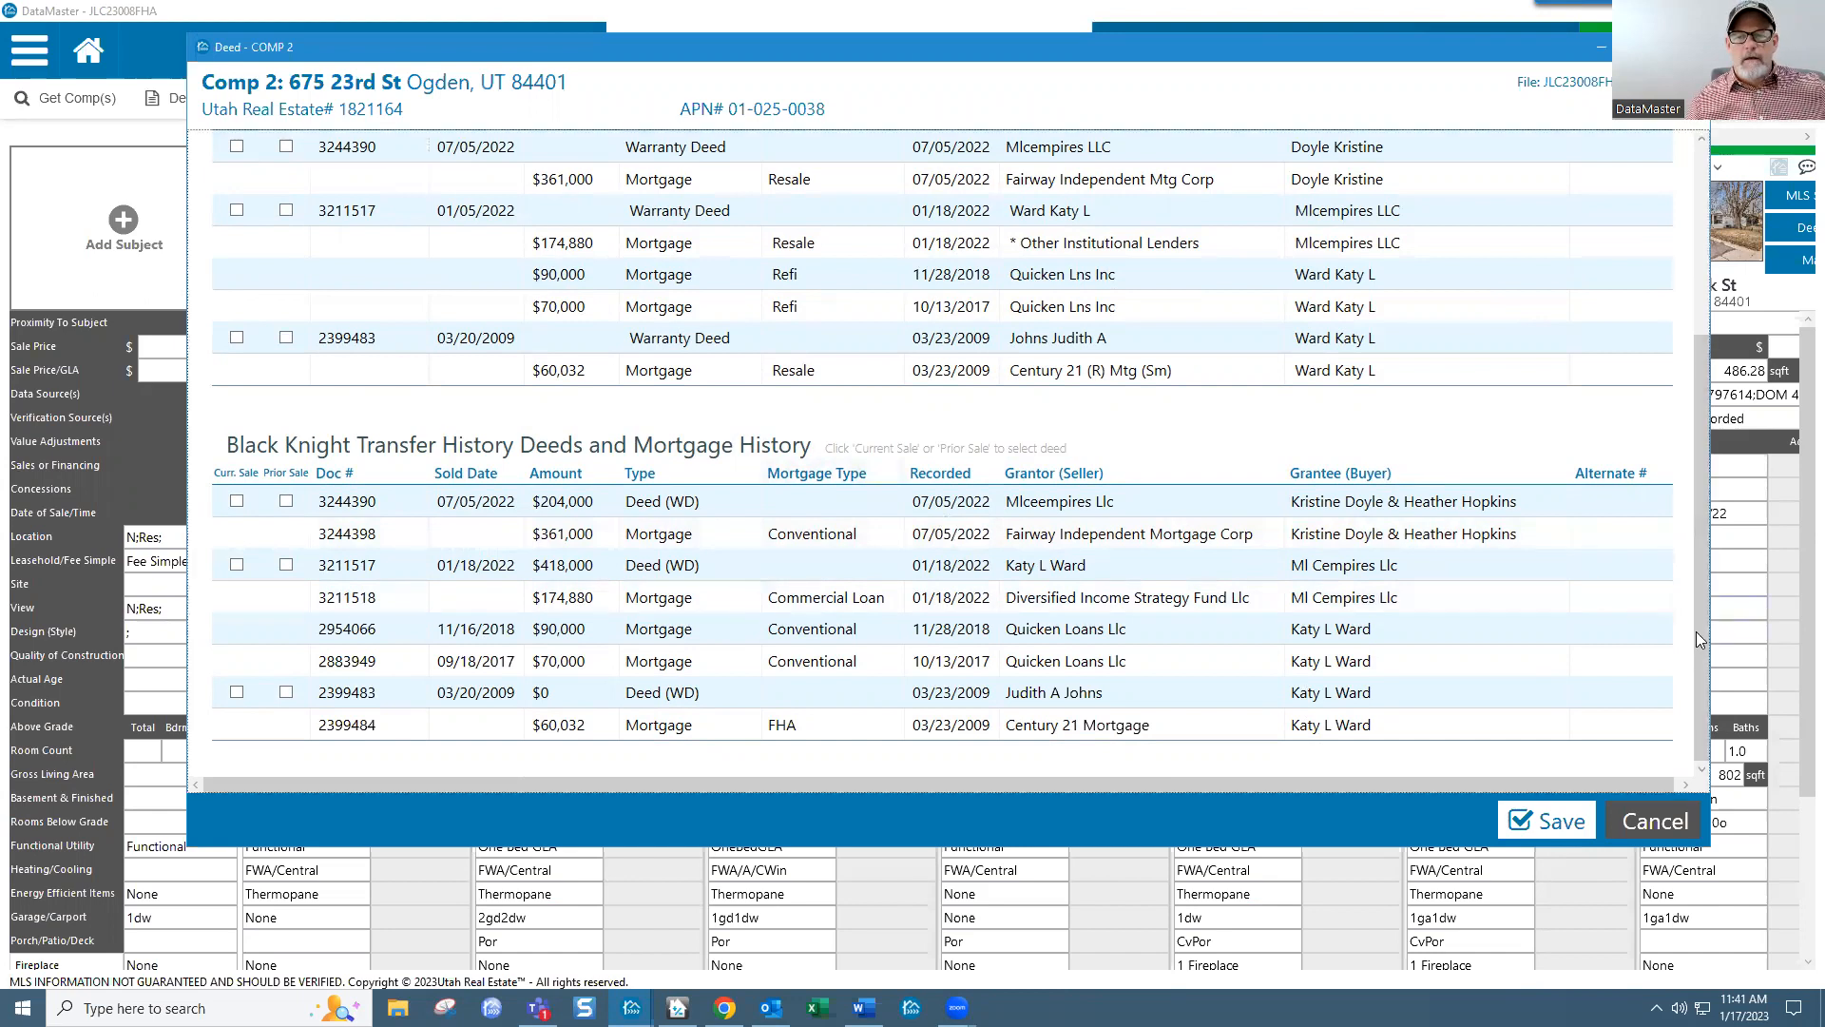
{"action": "left_click_drag", "start_coordinate": [1698, 449], "coordinate": [1697, 237]}
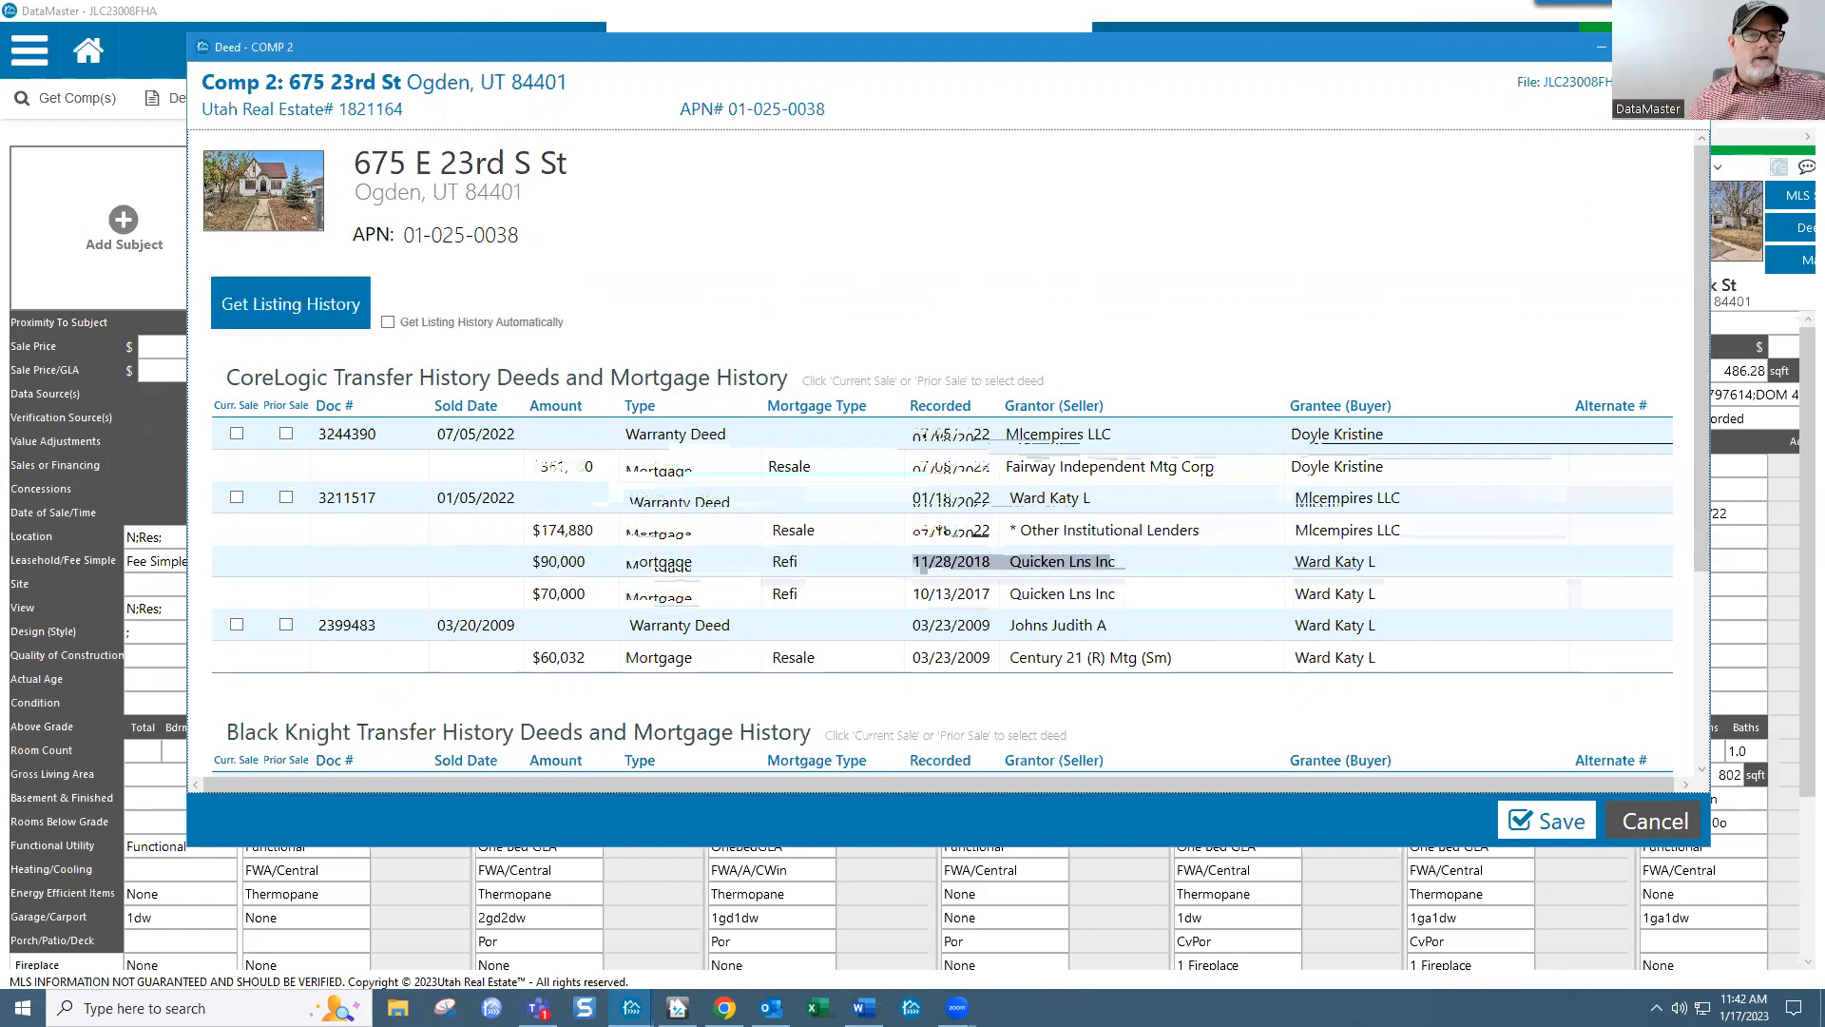
{"action": "left_click", "coordinate": [1692, 46]}
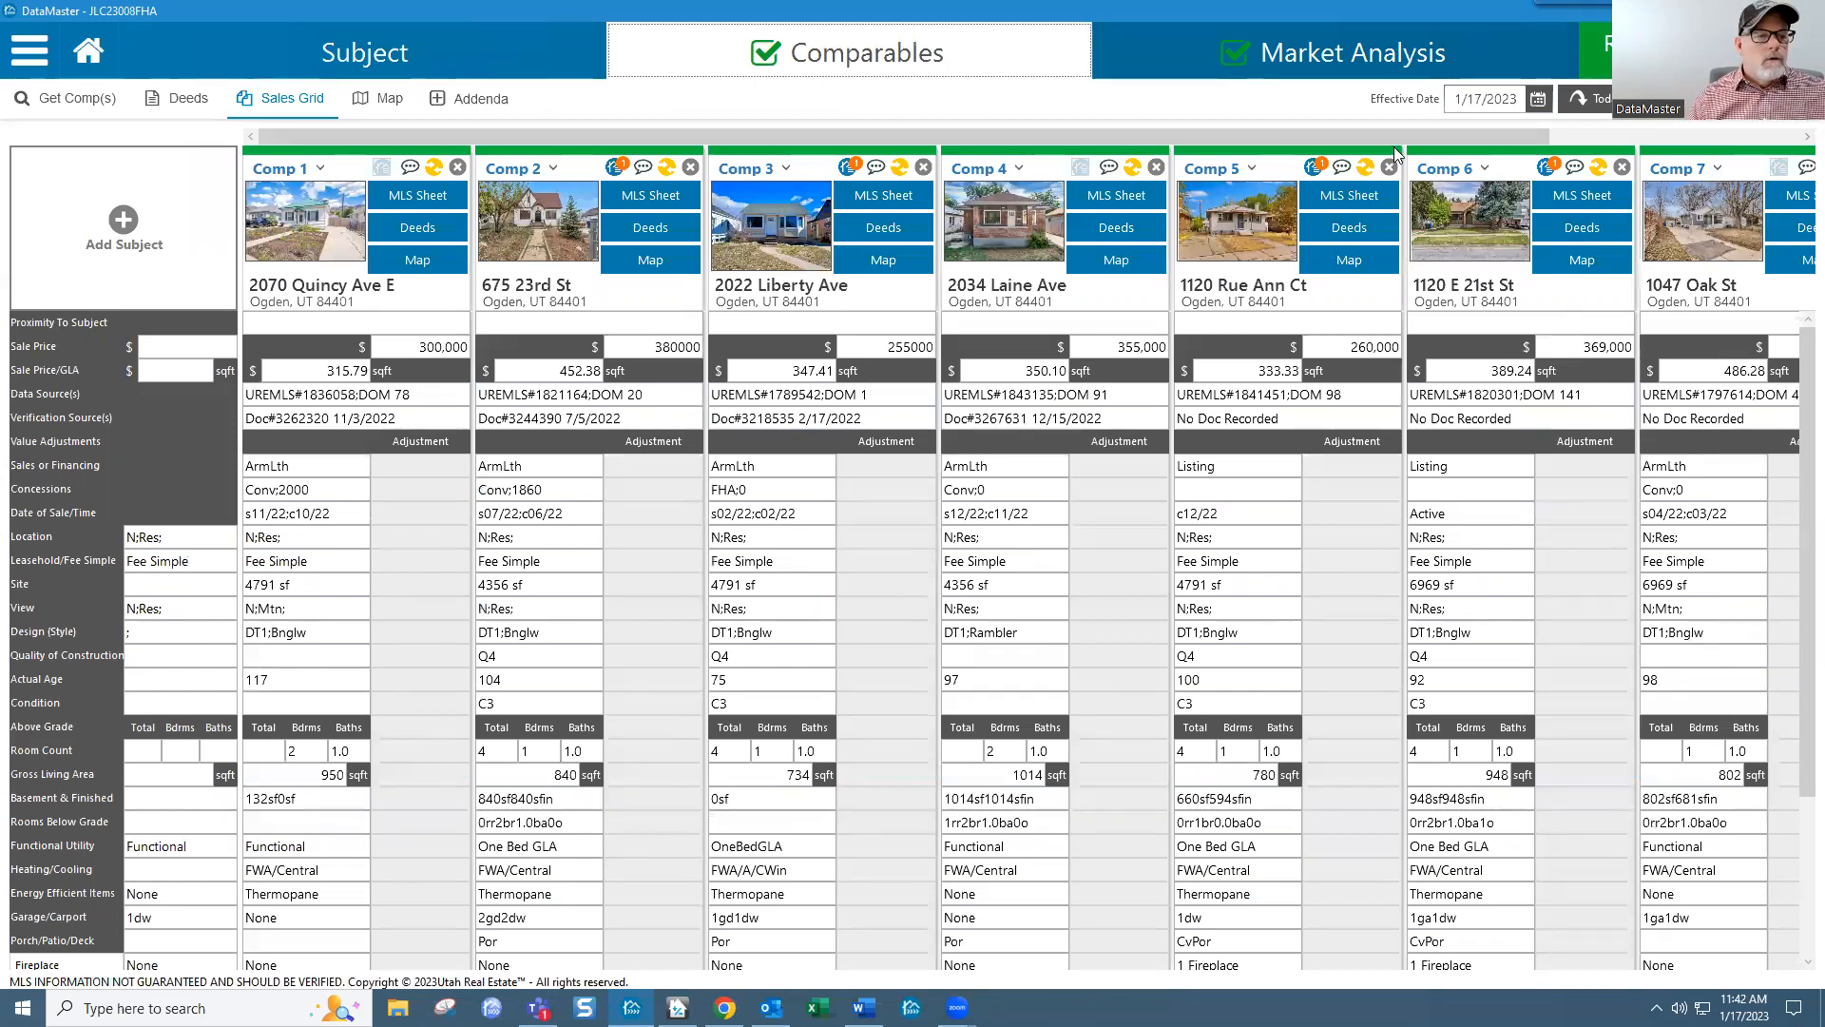
Step: Open the 1004 MC market analysis showing 7 current listings and 67 prior-year sales
{"action": "left_click", "coordinate": [1340, 61]}
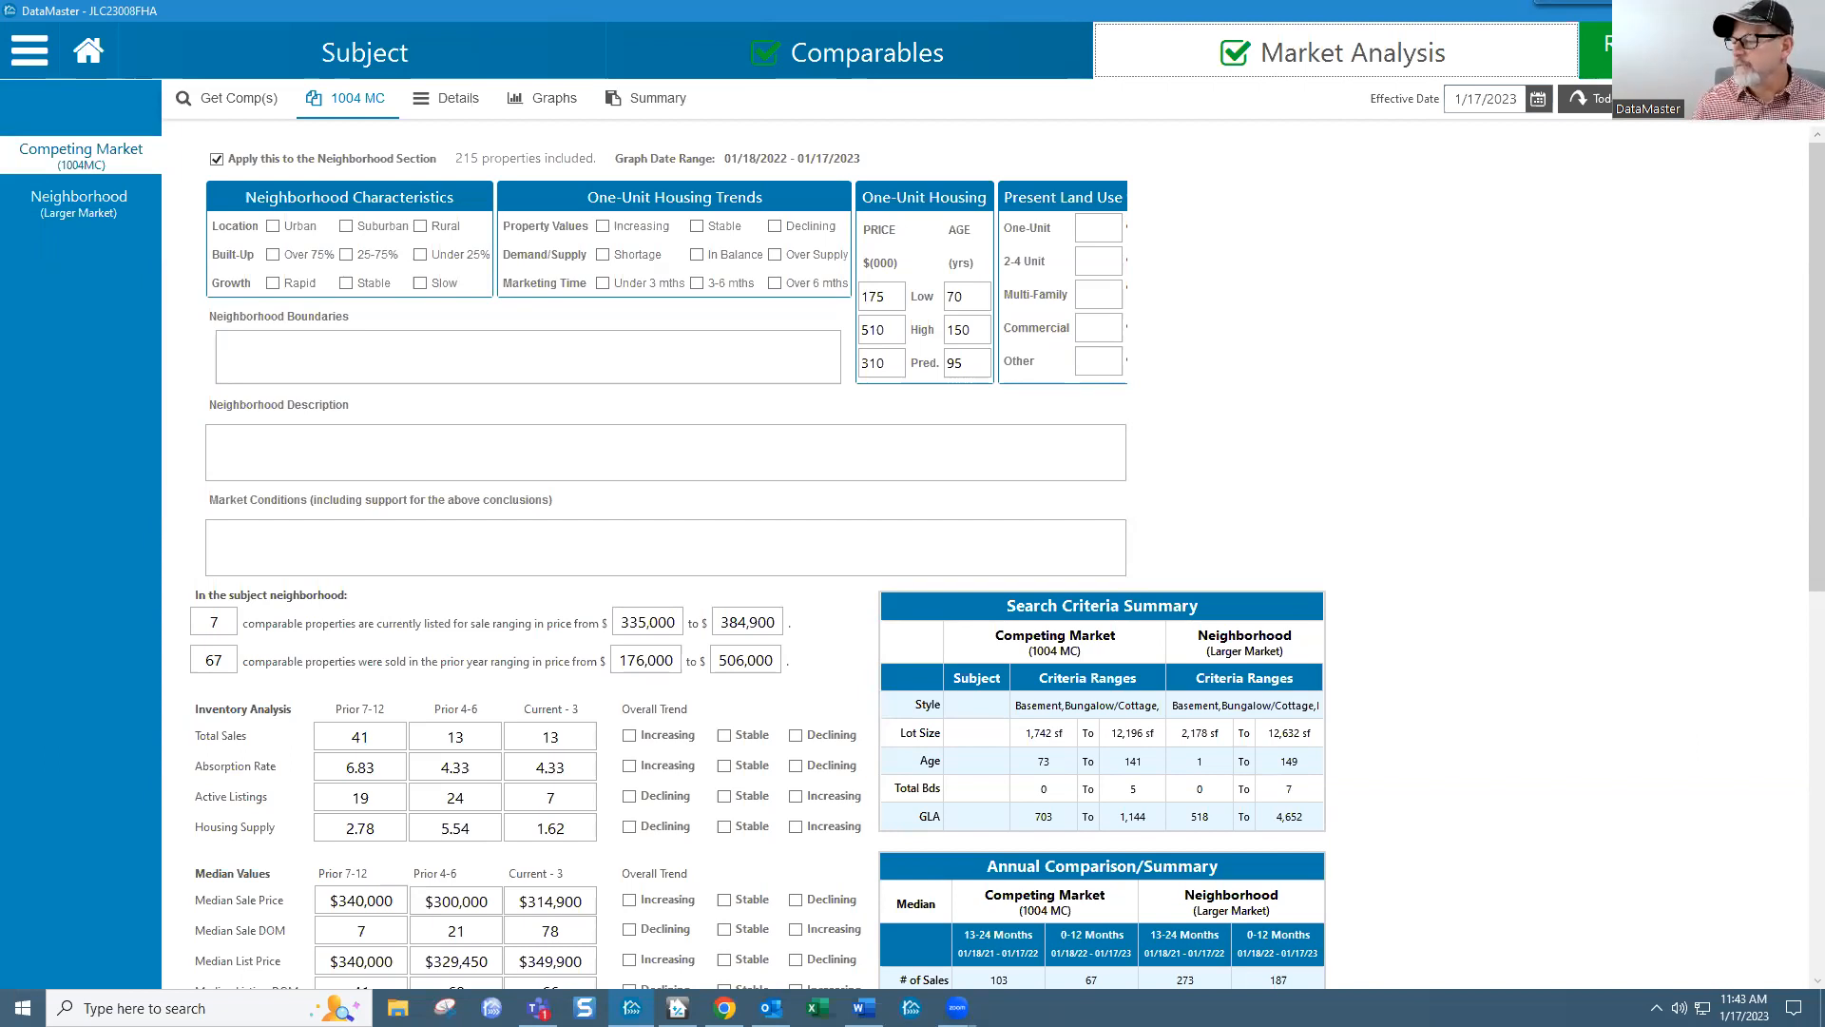
{"action": "key", "text": "alt+Tab"}
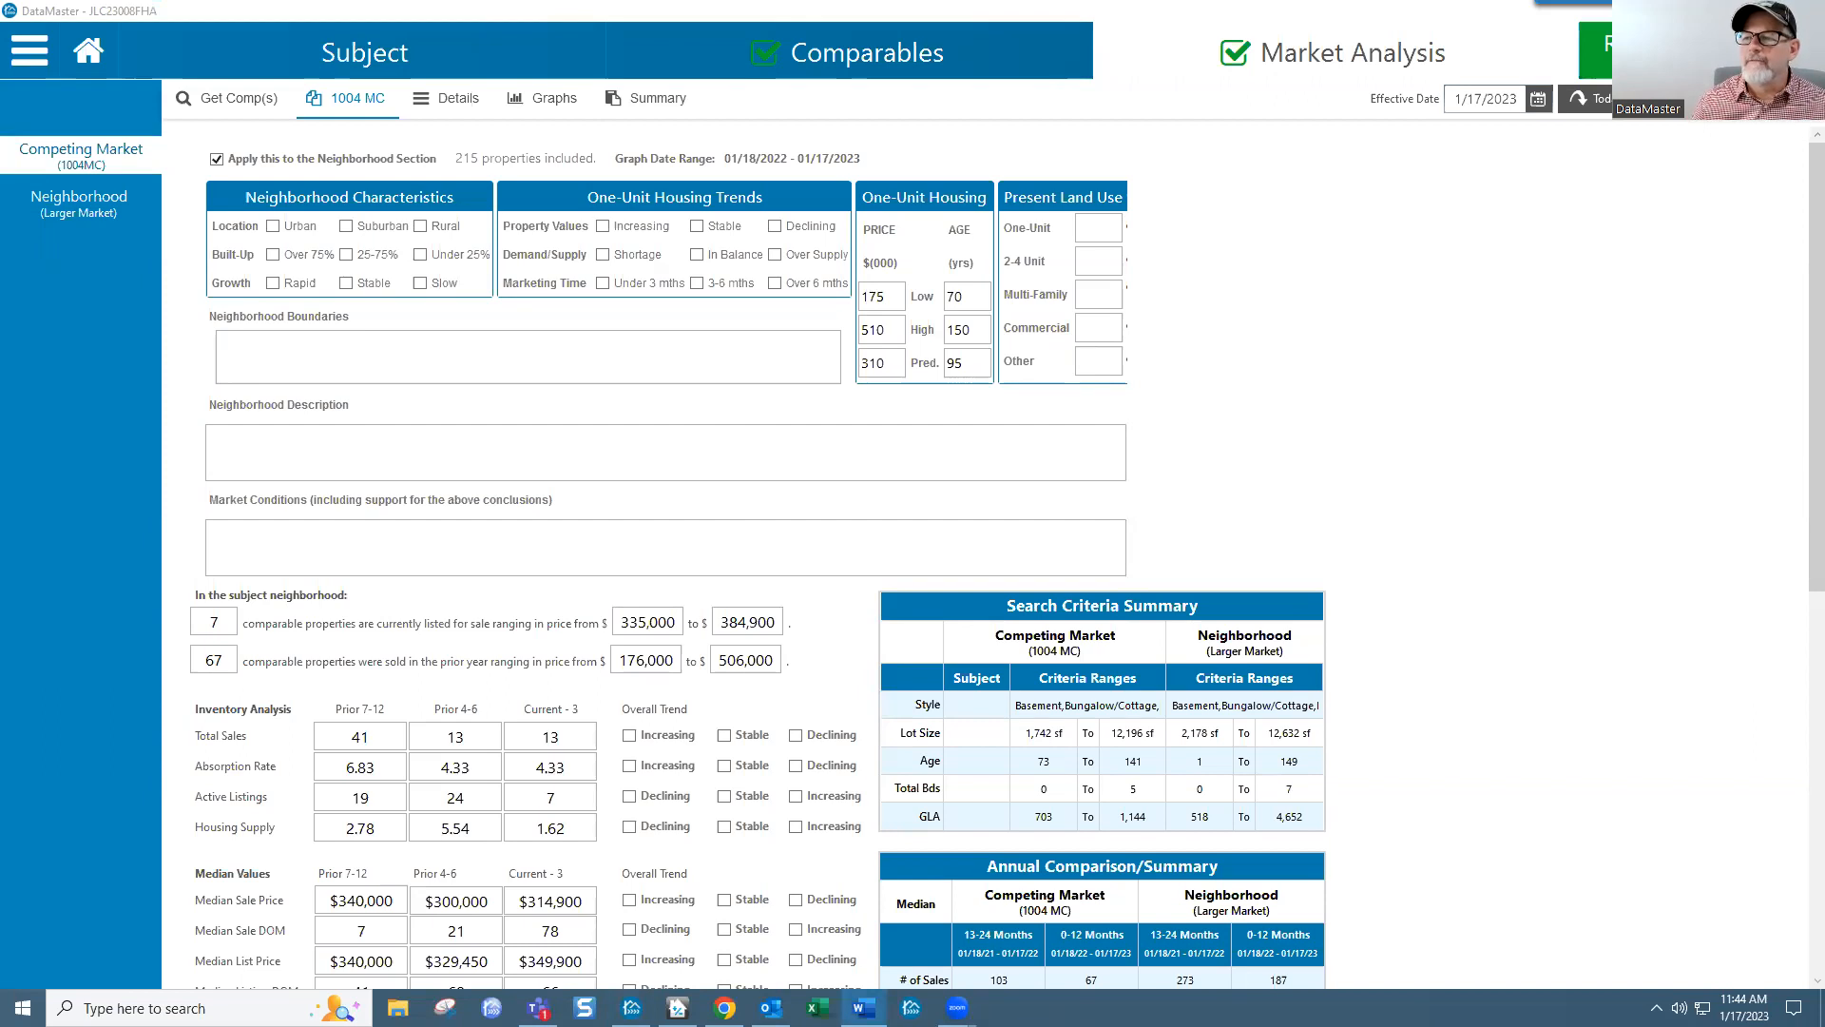
{"action": "key", "text": "alt+Tab"}
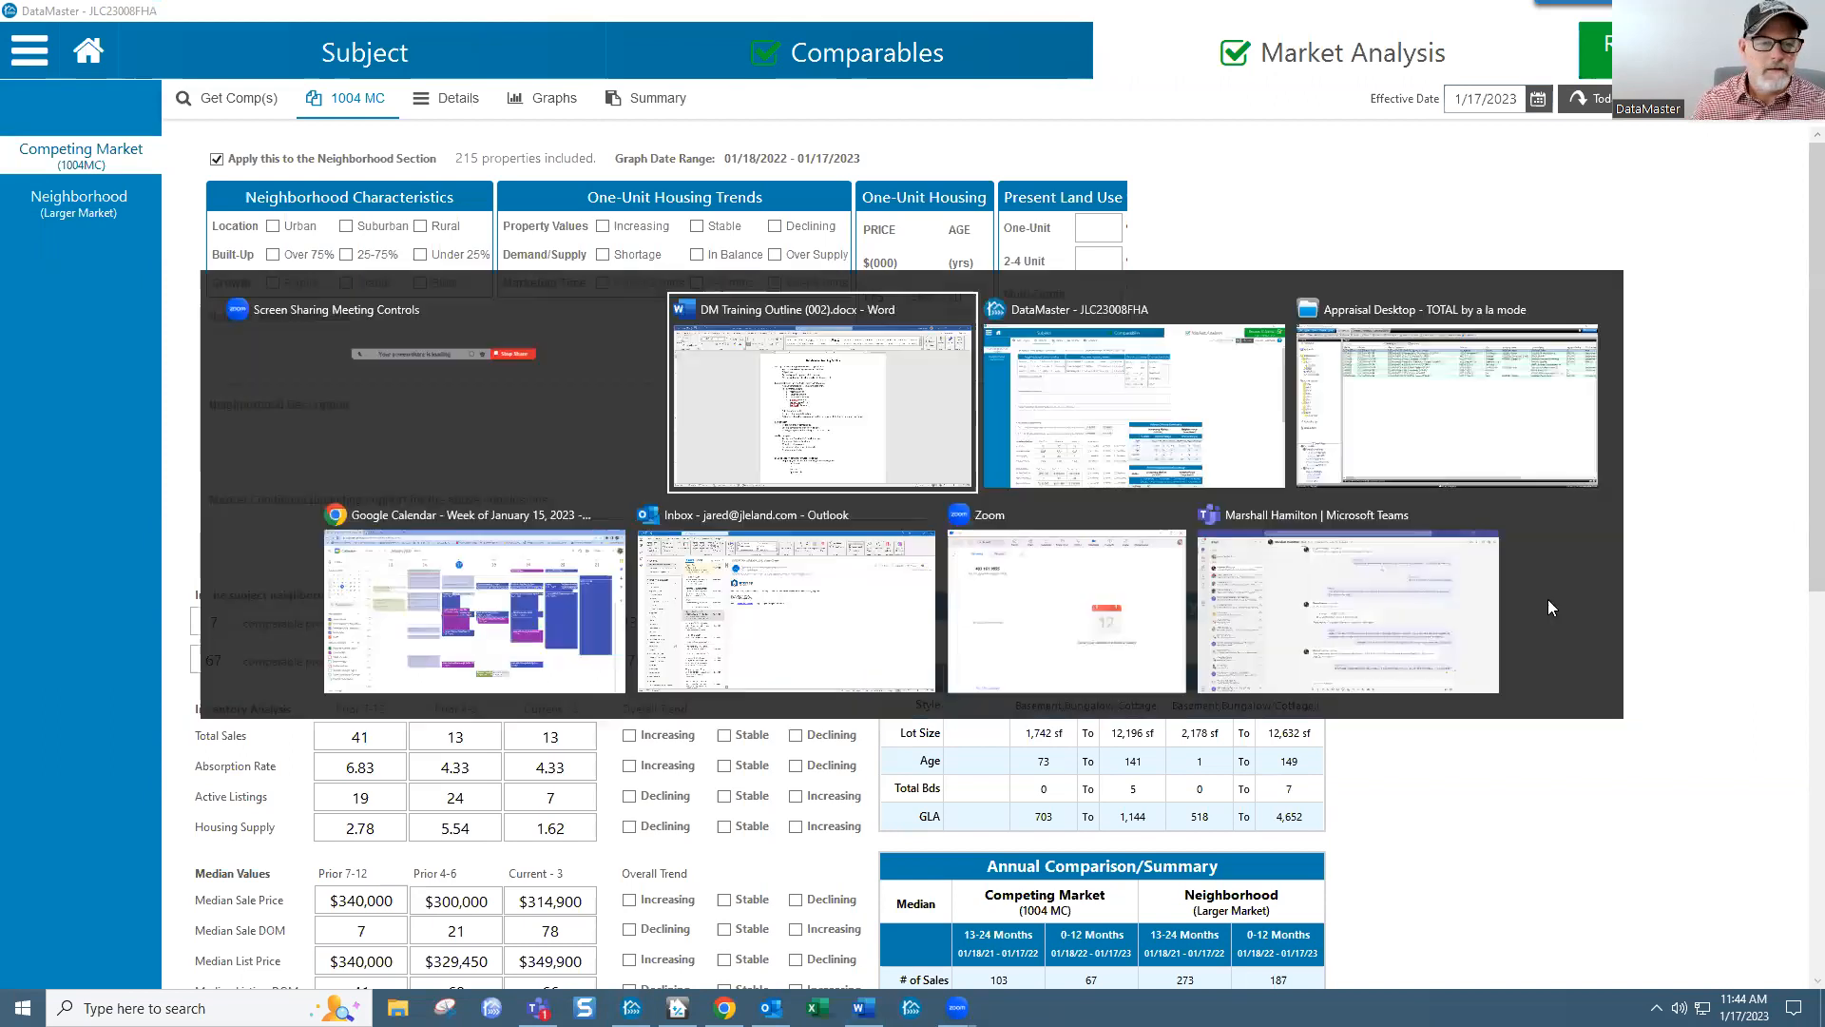
{"action": "key", "text": "alt+Tab"}
{"action": "key", "text": "alt+Tab"}
{"action": "key", "text": "alt+Tab"}
{"action": "key", "text": "alt+Tab"}
{"action": "key", "text": "alt+Tab"}
{"action": "key", "text": "alt+Tab"}
{"action": "key", "text": "alt+Tab"}
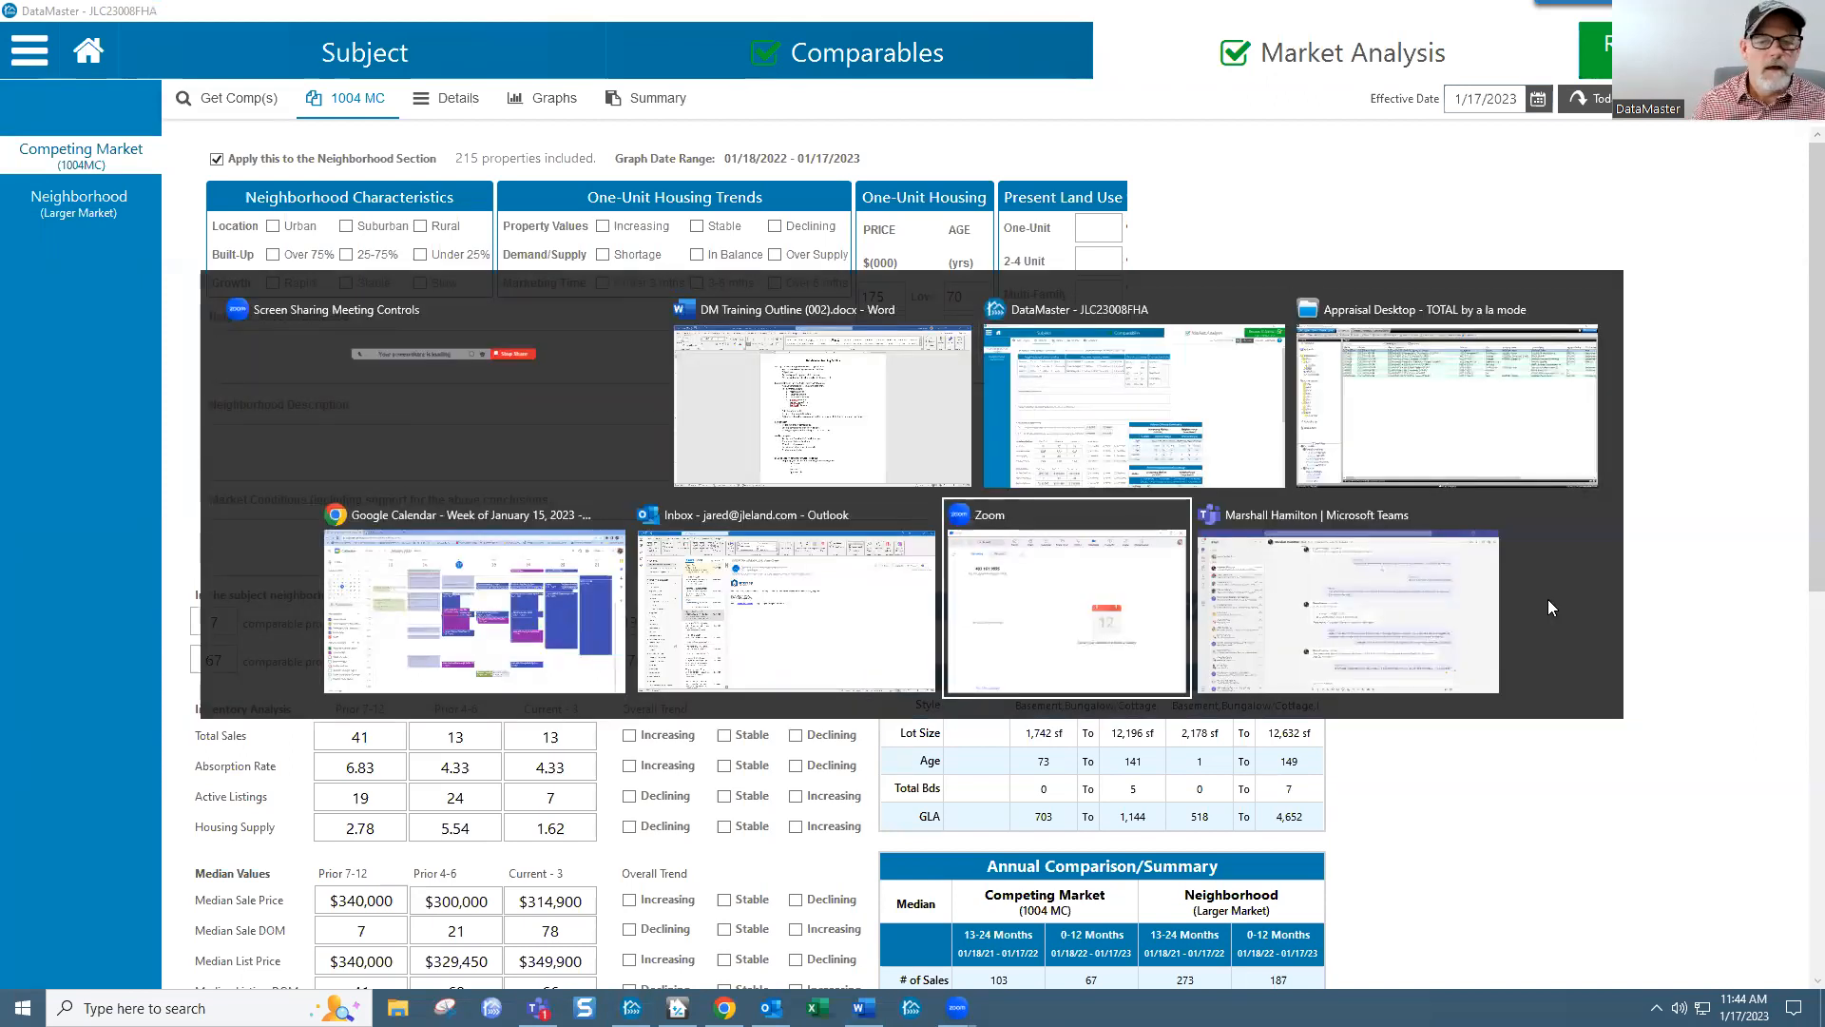